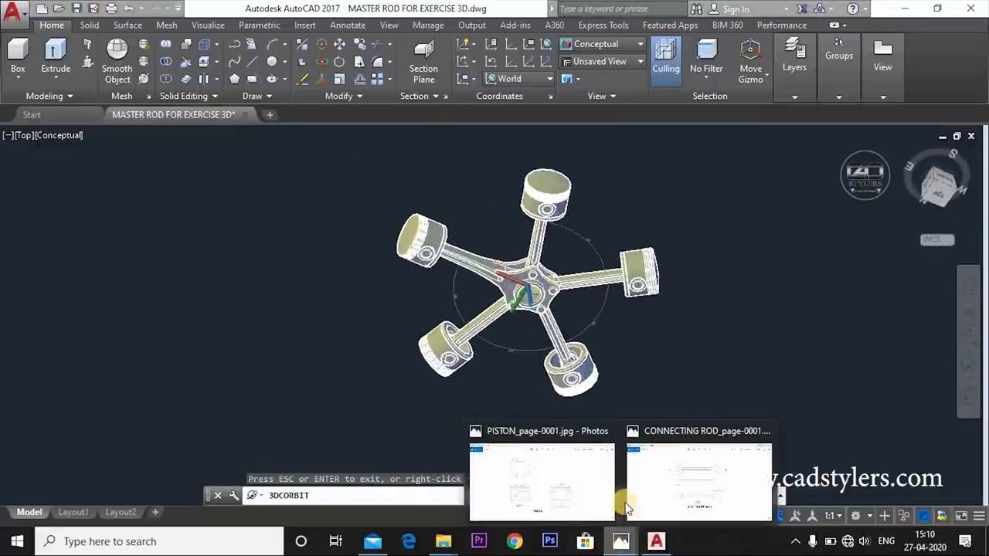
Step: Bring the PISTON_page-0001.jpg reference drawing to the front in Photos
click(598, 489)
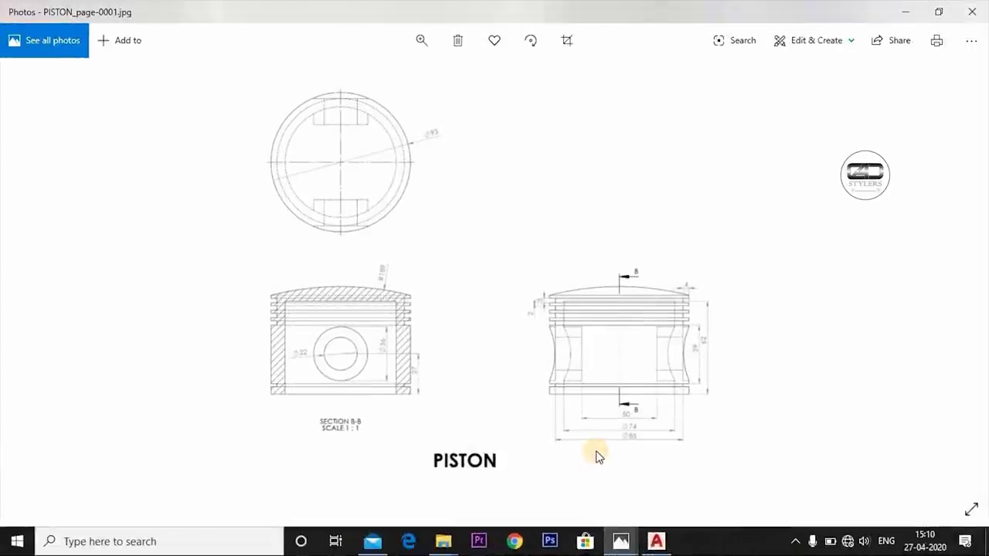
Step: Cycle through the assembly, ring parts and master rod images, ending on CONNECTING ROD_page-0001.jpg
key(Left)
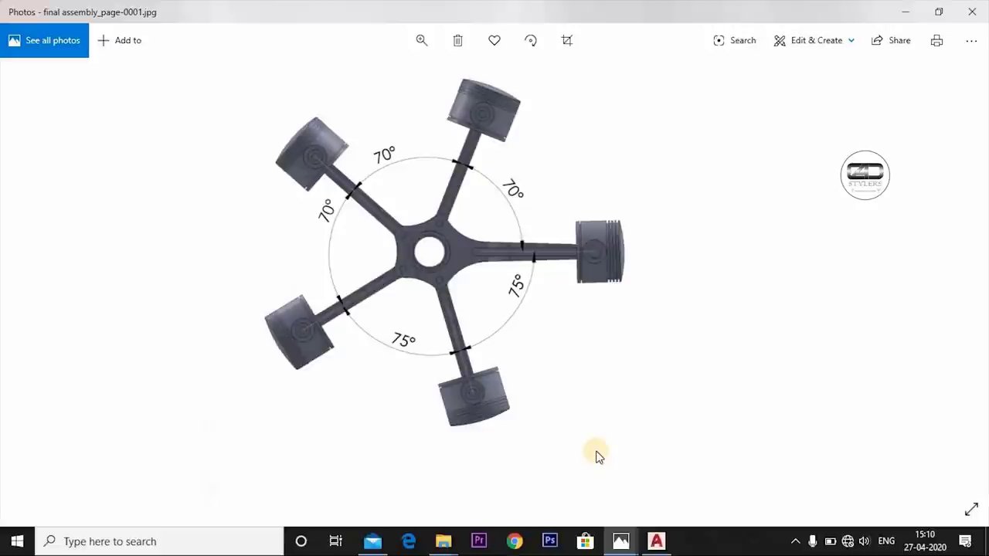
key(Left)
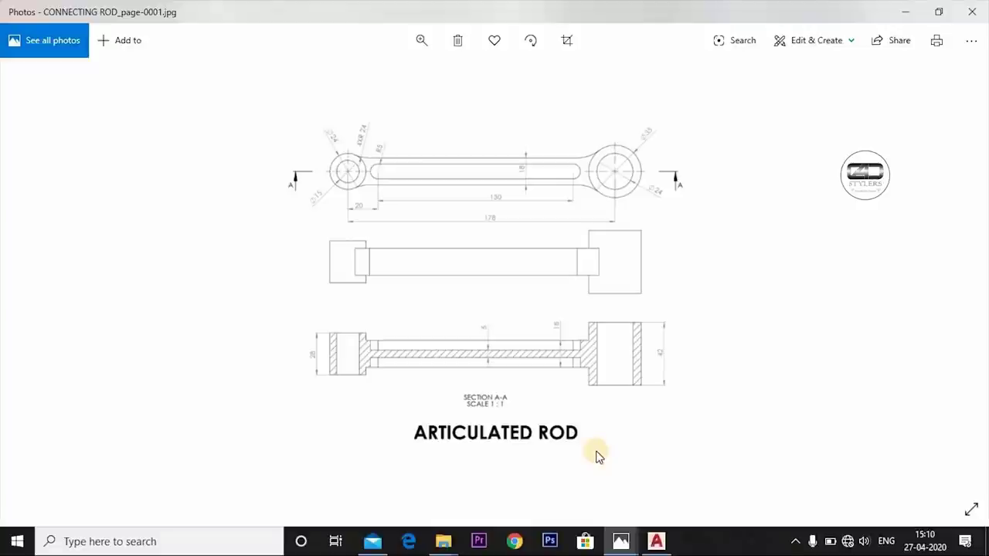
key(Left)
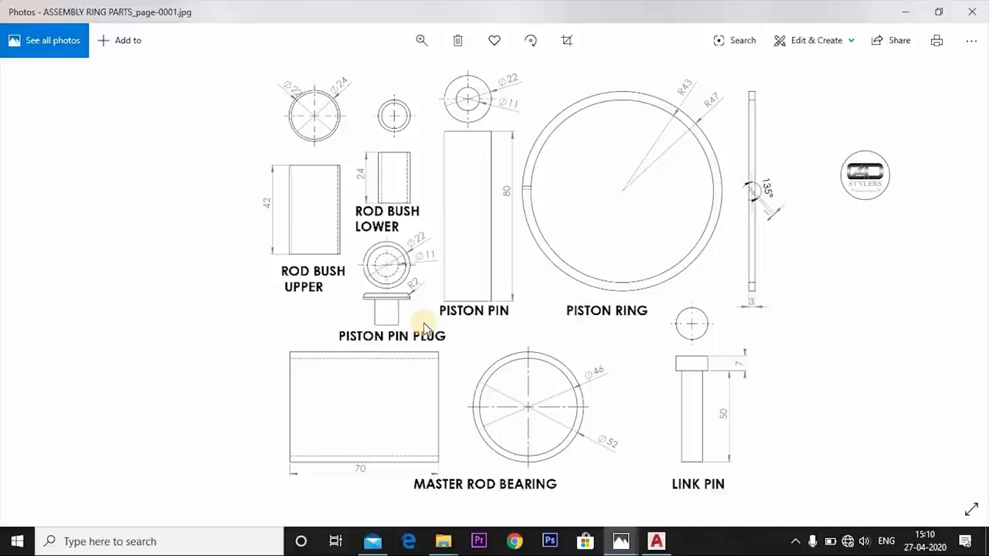
key(Left)
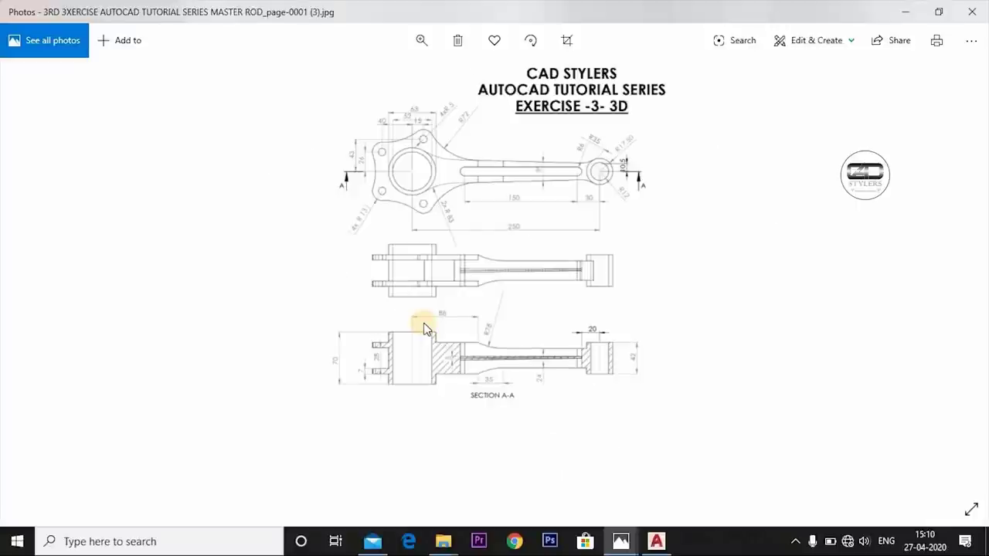
key(Right)
key(Right)
key(Right)
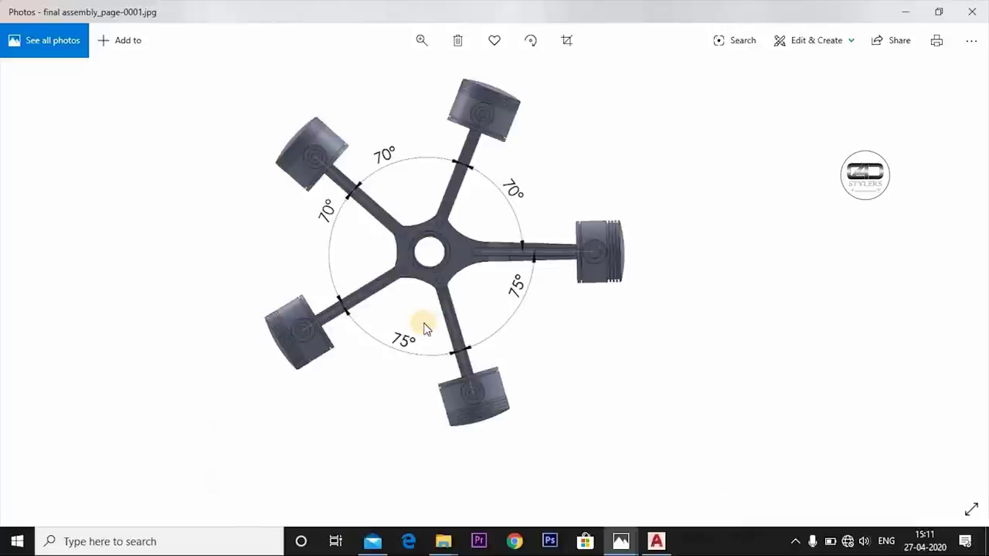
key(Left)
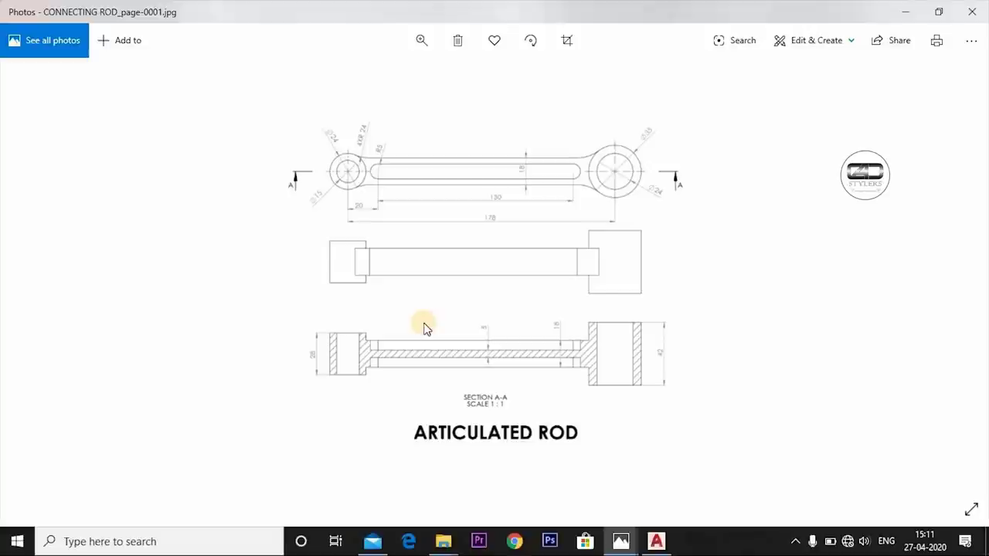
key(Left)
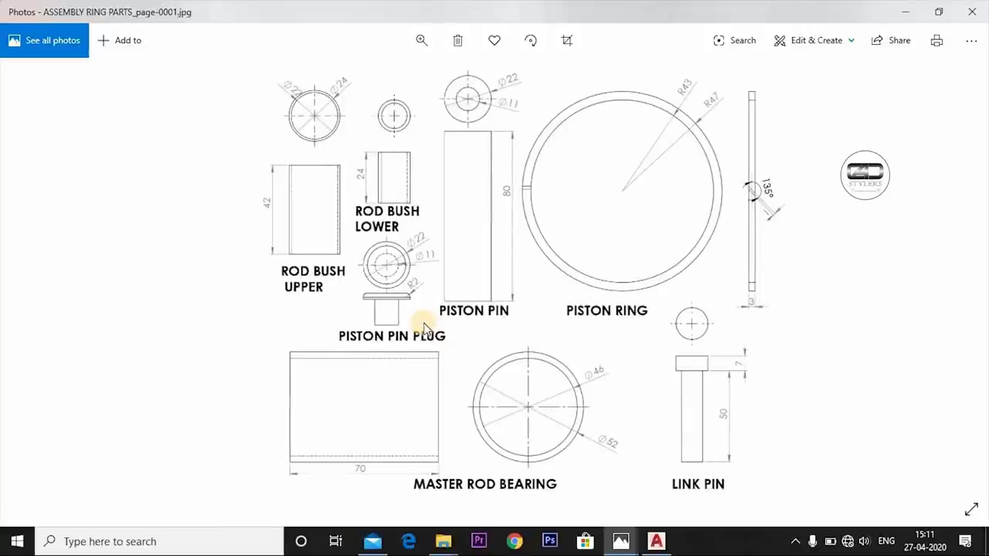
key(Right)
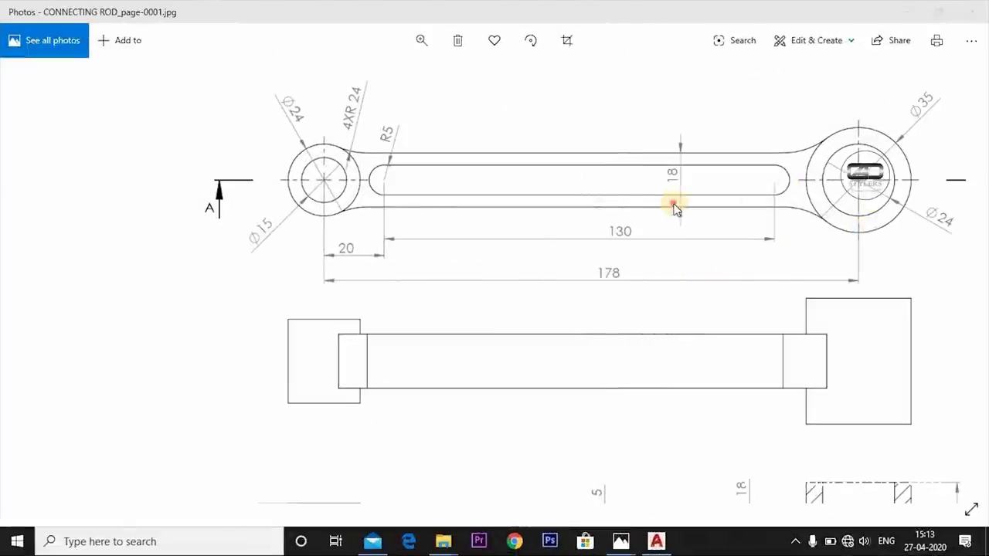
Step: Zoom in and out on the articulated rod drawing, then fit it back in the window
scroll(674, 208, down, 3)
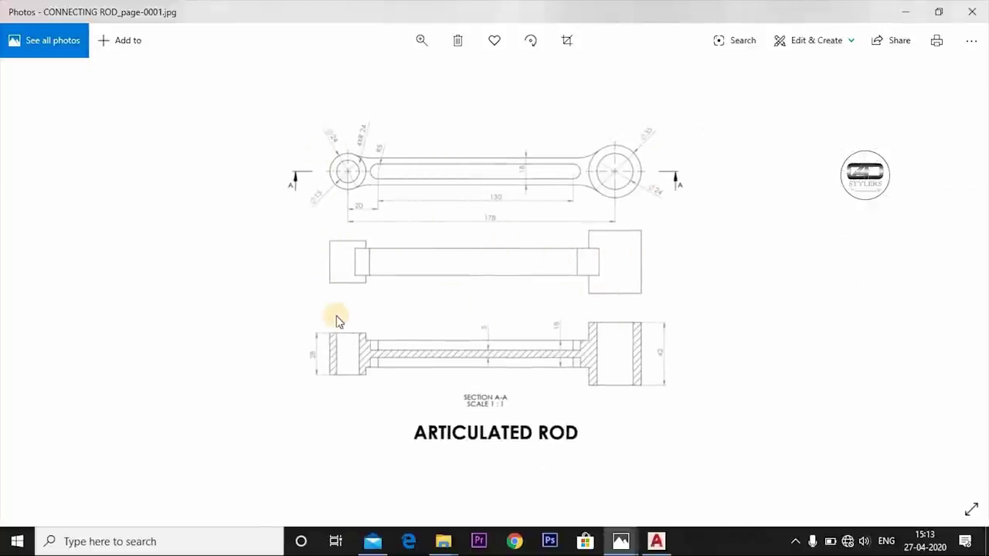
scroll(536, 349, up, 2)
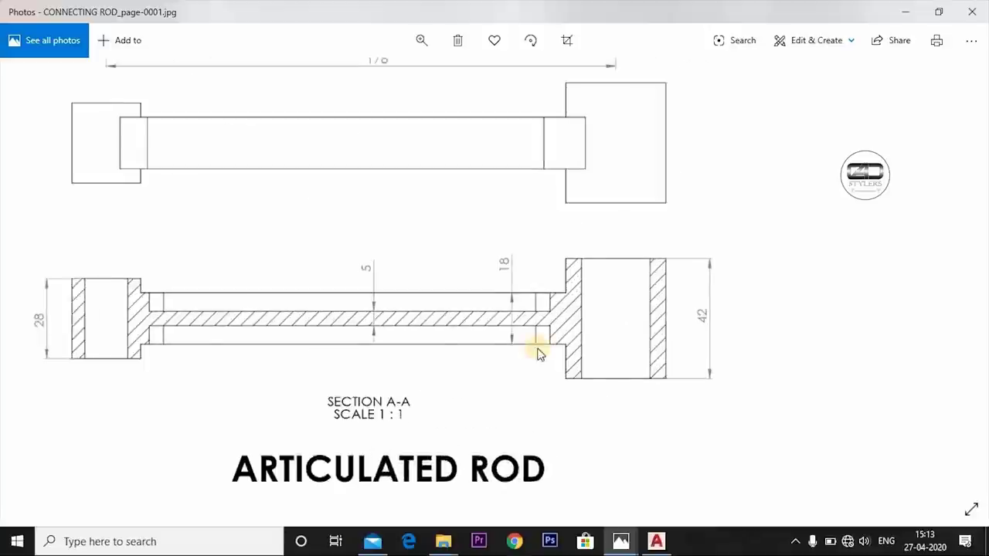
scroll(475, 273, up, 1)
scroll(543, 379, up, 2)
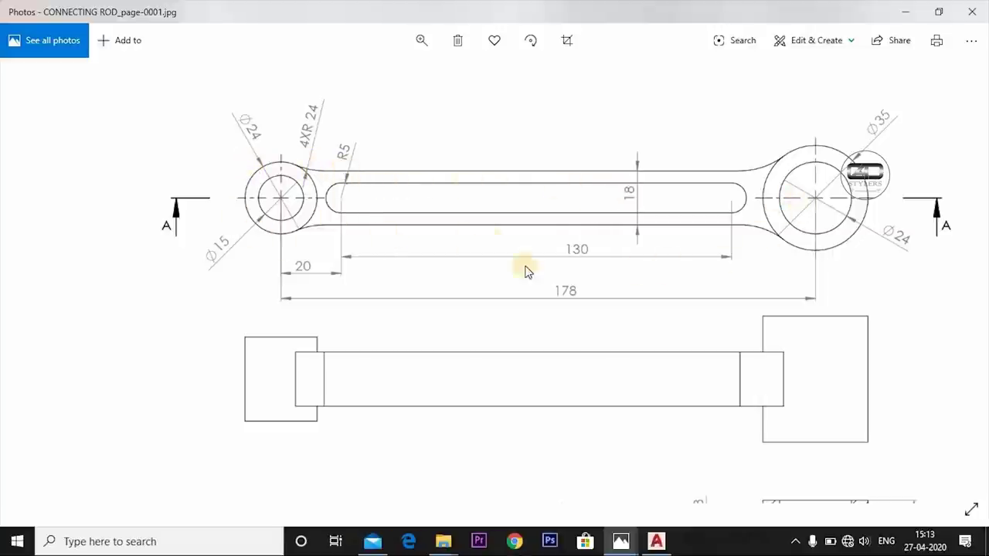
double_click(475, 280)
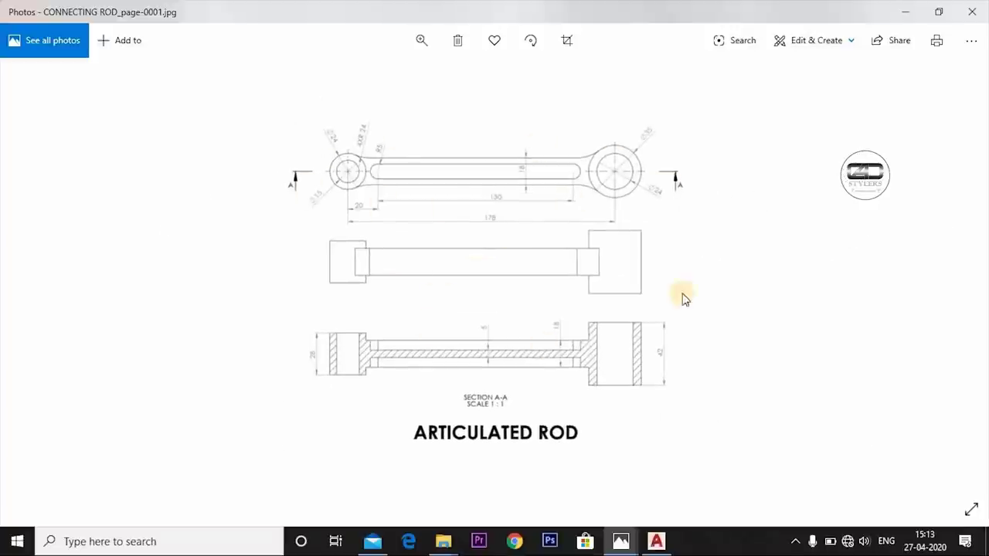
Step: Magnify the plan view and pan until the R5, 18, 20, 130 and 178 dimensions are legible
double_click(366, 384)
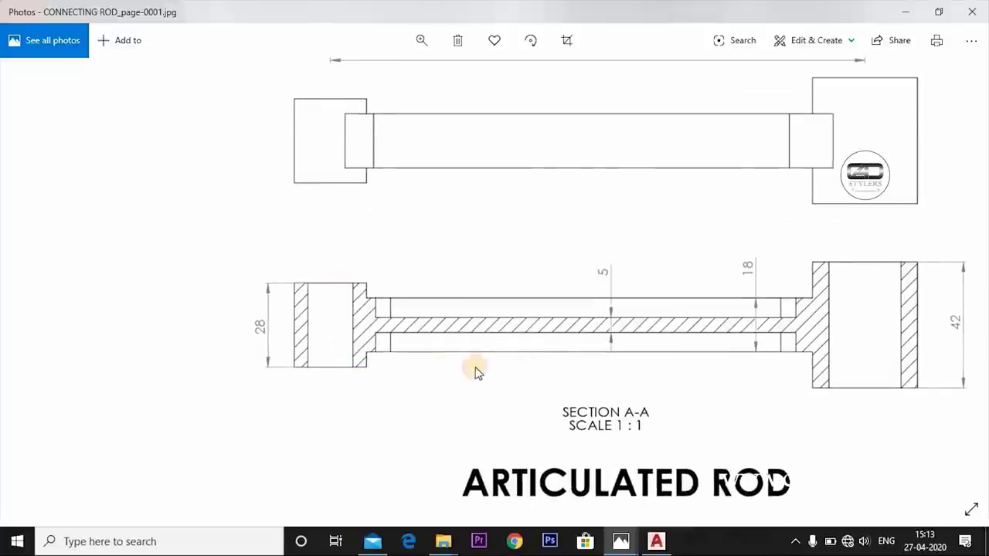
scroll(695, 371, right, 3)
scroll(778, 390, right, 2)
scroll(735, 289, up, 1)
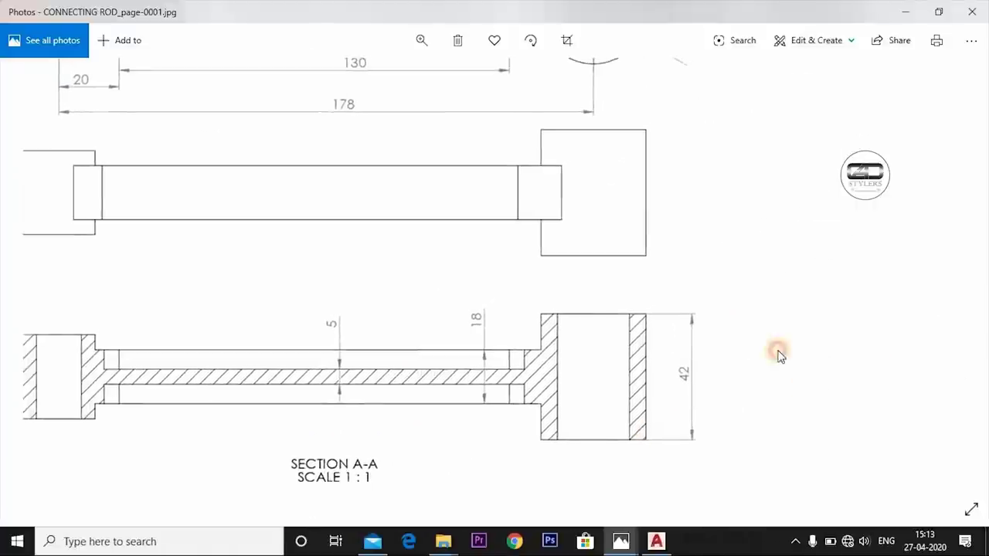
scroll(777, 353, up, 2)
scroll(778, 353, left, 1)
scroll(772, 325, up, 1)
scroll(823, 386, up, 1)
scroll(839, 289, down, 3)
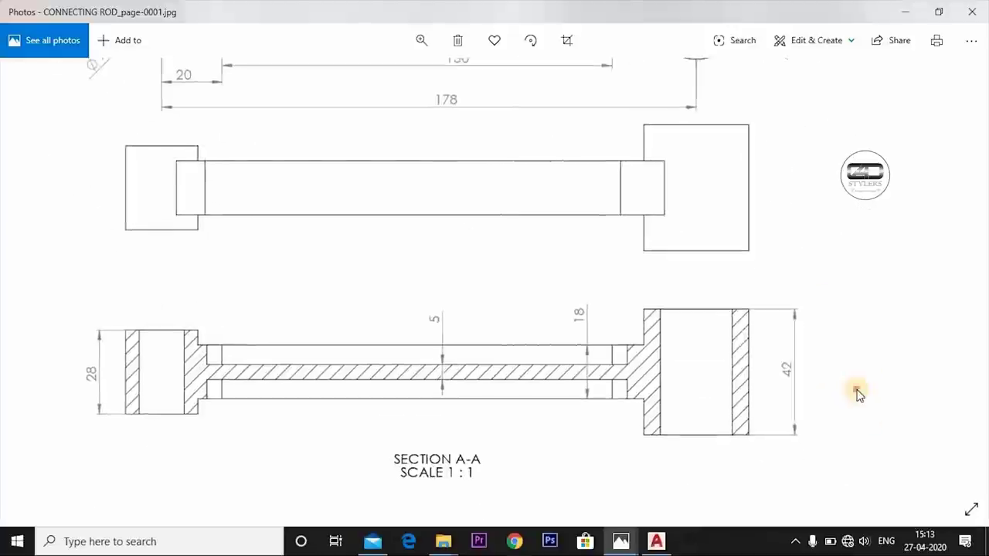
scroll(858, 393, down, 1)
scroll(672, 332, up, 2)
scroll(695, 348, left, 1)
scroll(541, 309, up, 1)
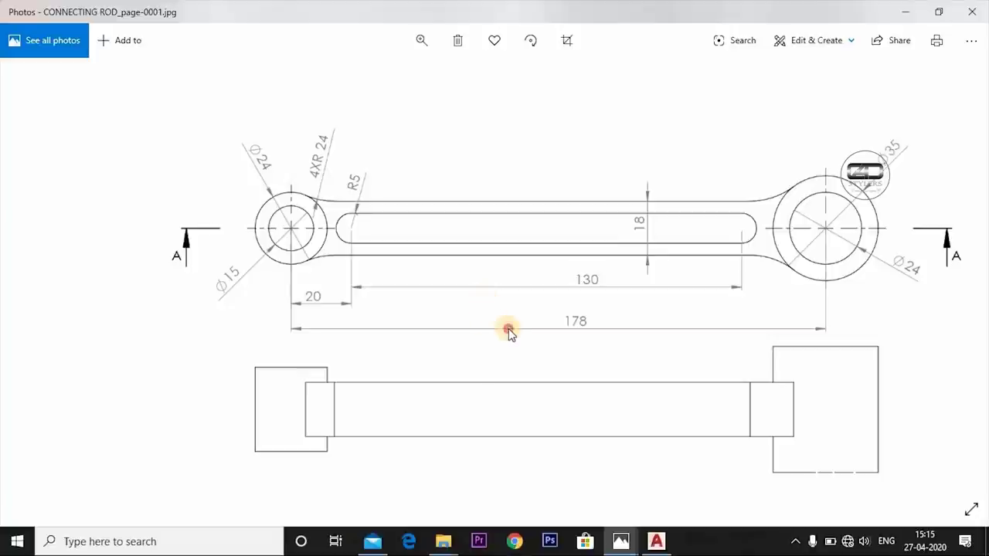
Step: Zoom out and back in on the articulated rod drawing to review its views
scroll(494, 355, down, 3)
scroll(367, 388, up, 3)
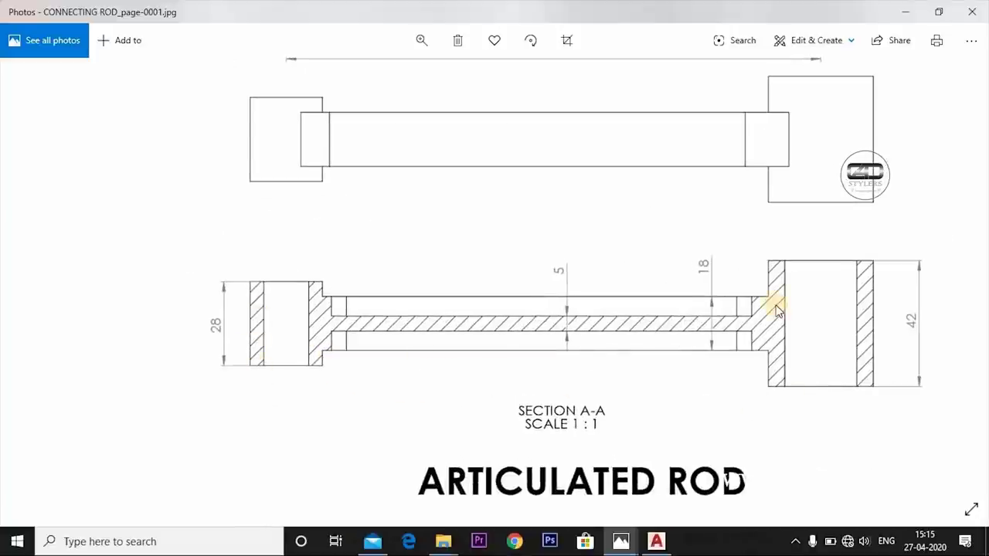
scroll(530, 302, down, 2)
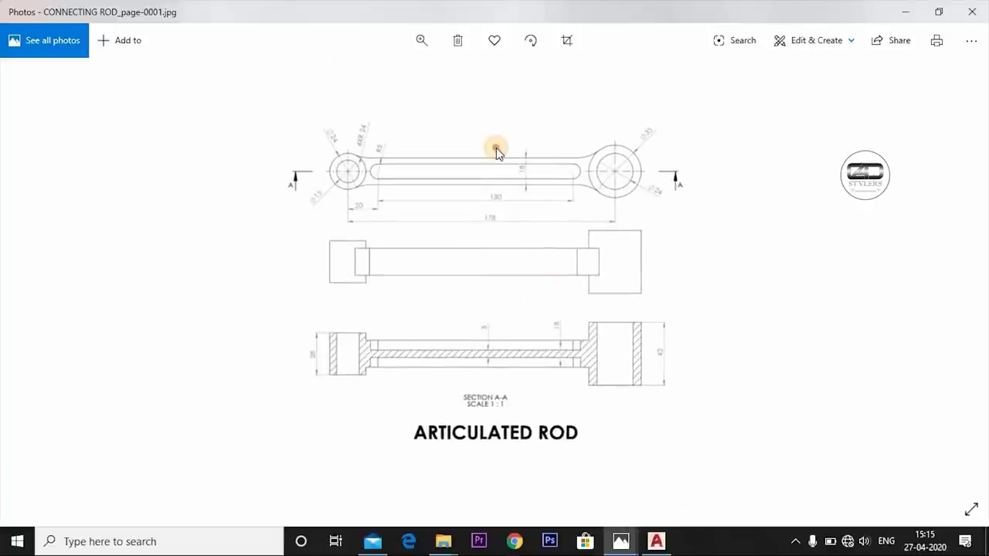
scroll(497, 152, up, 2)
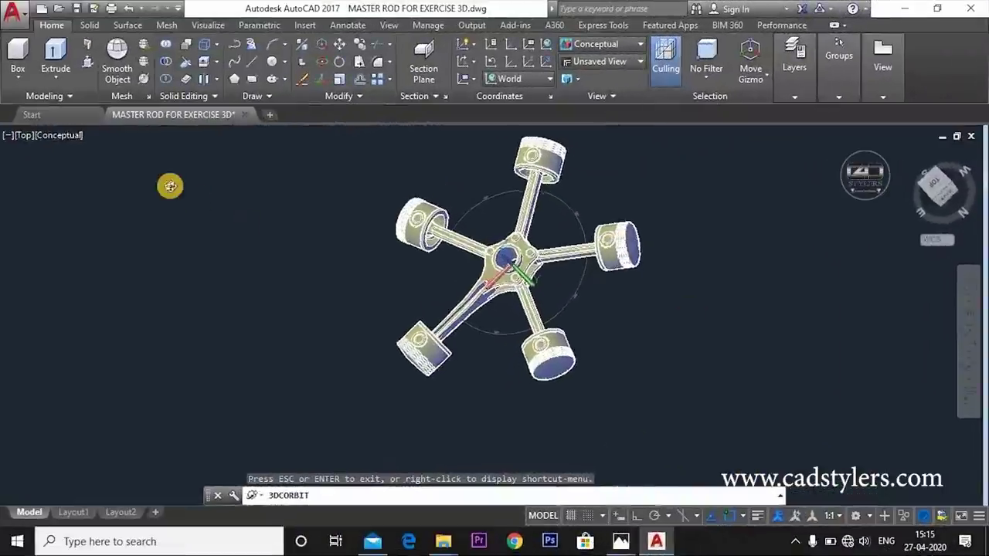
Step: Orbit the master rod model, reset it to the Top view, and go to the Start tab
drag(170, 185, 331, 300)
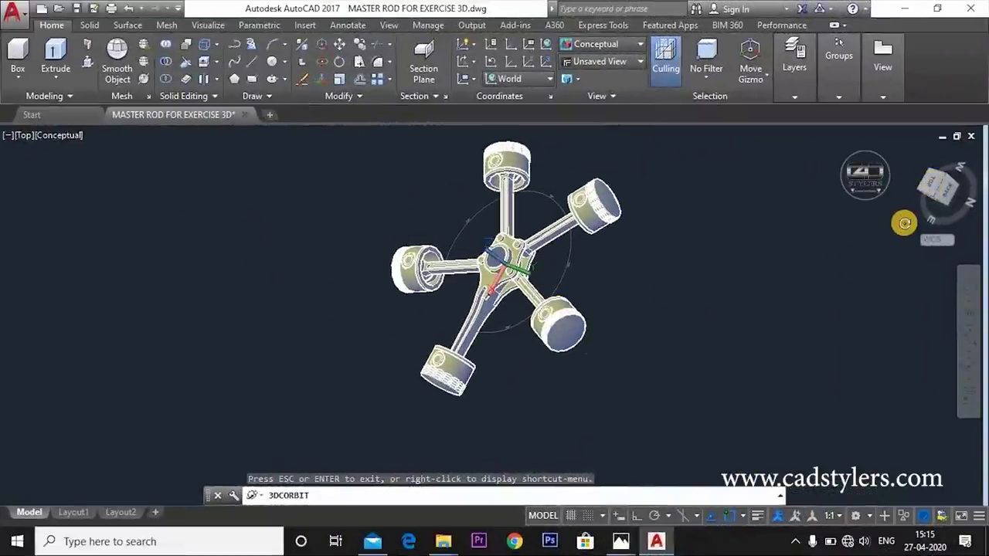
key(Escape)
click(930, 185)
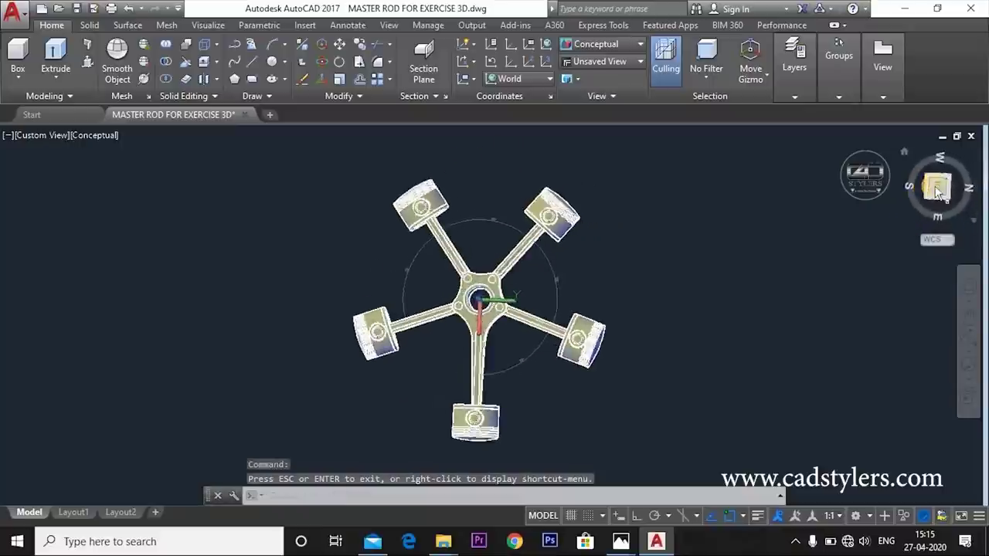
click(964, 151)
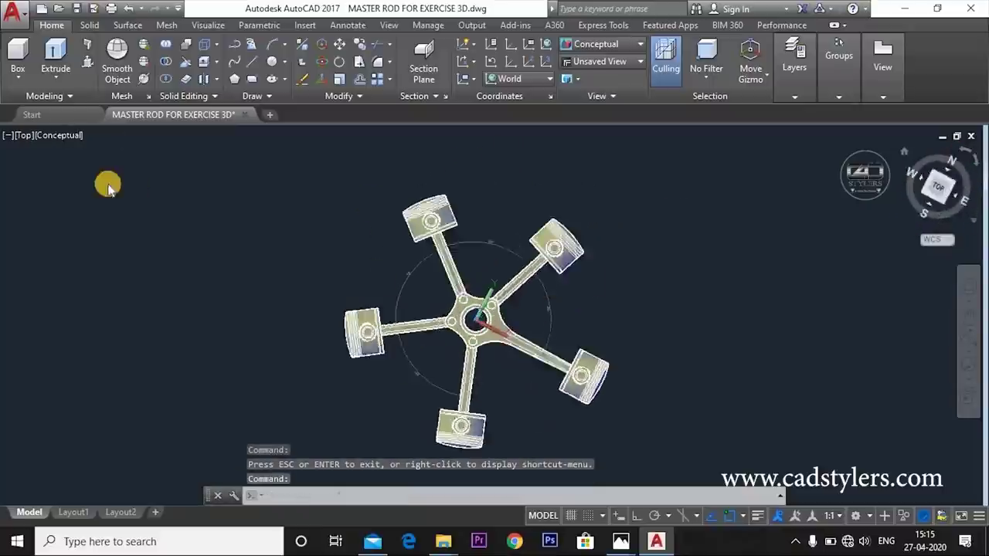
click(54, 116)
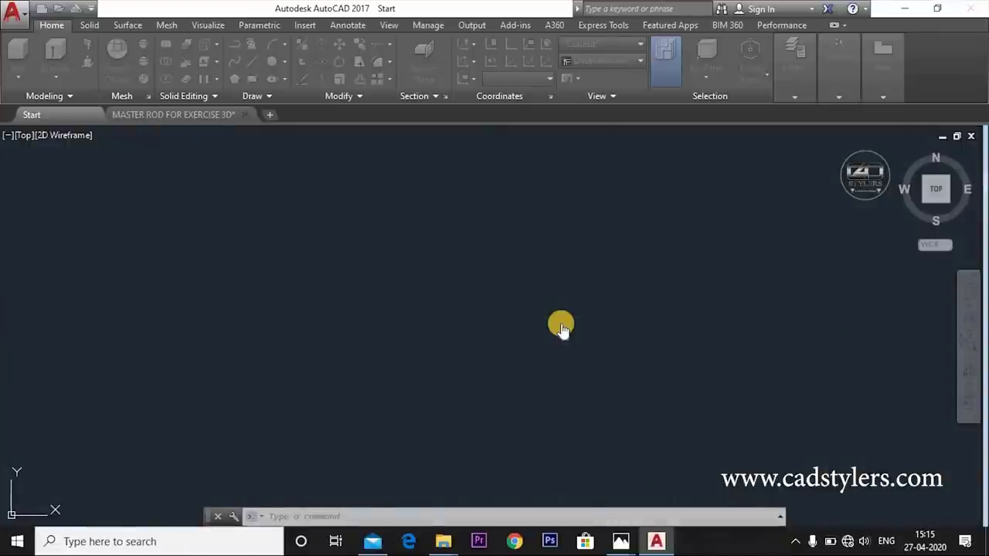
Step: Start a new blank drawing and draw a 24-diameter circle centred at 0,0
click(592, 516)
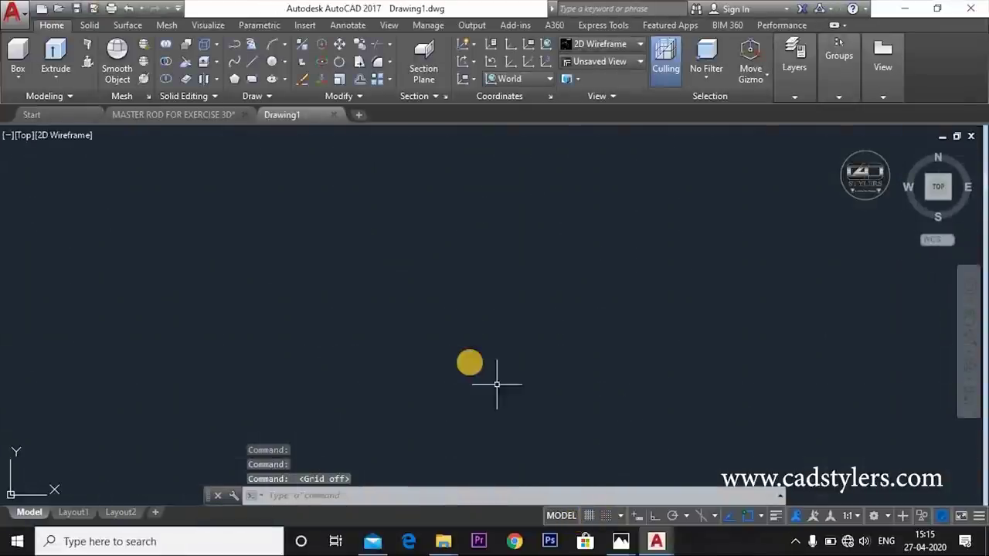
mouse_move(499, 382)
middle_down()
mouse_move(435, 338)
mouse_move(452, 334)
middle_up()
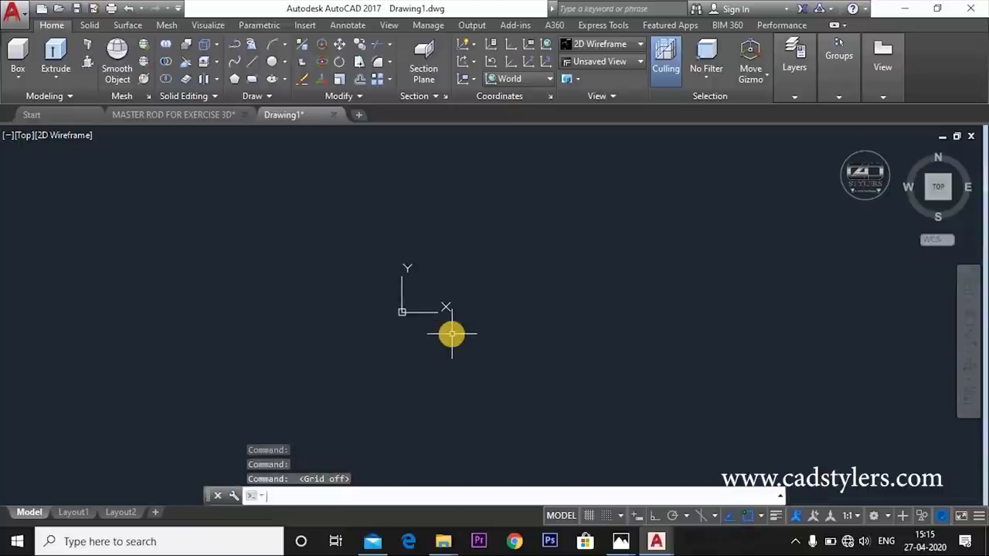
text(c)
key(Return)
text(0,0)
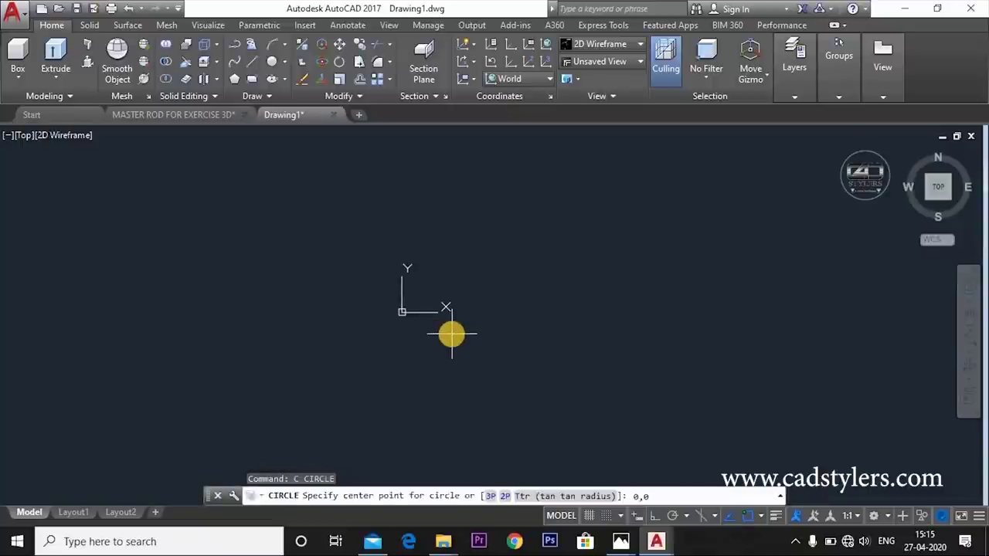
key(Return)
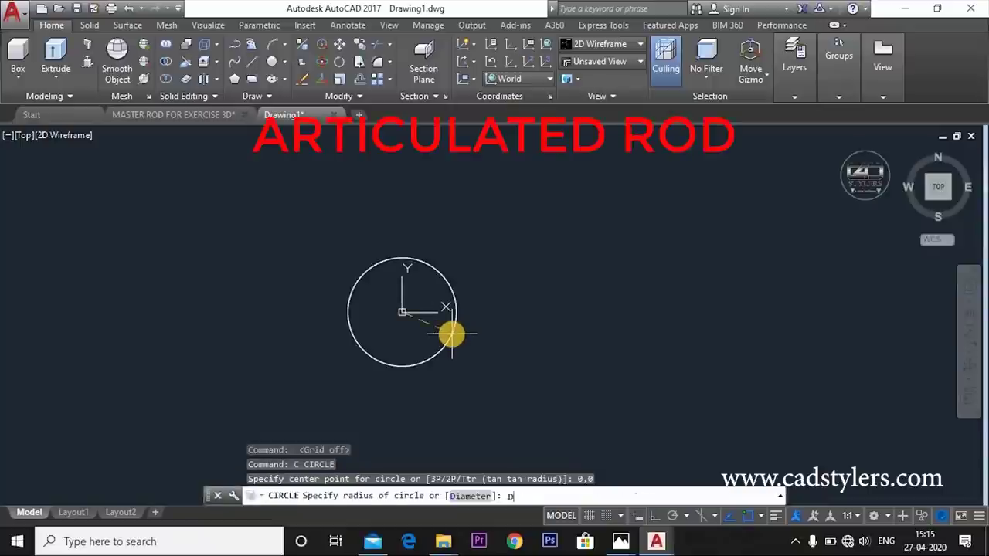
key(Return)
text(24)
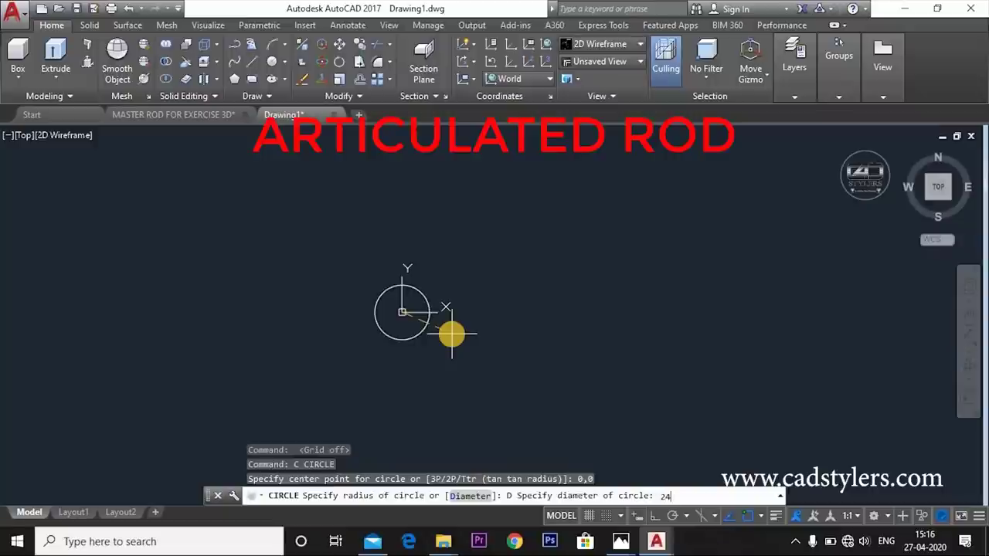
key(Return)
Step: Add a concentric 15-diameter circle at the origin and zoom to show all
text(c)
key(Return)
text(@0,0)
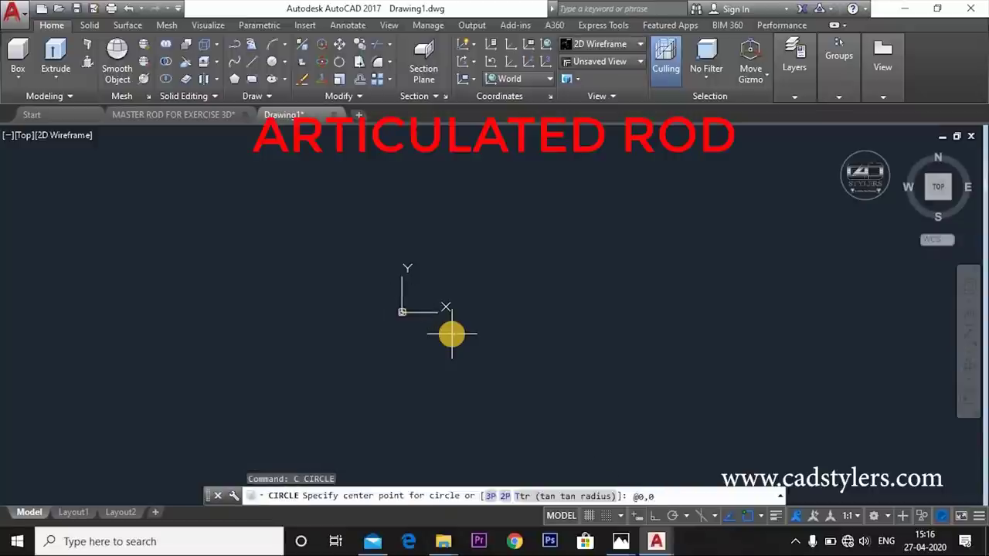
key(Return)
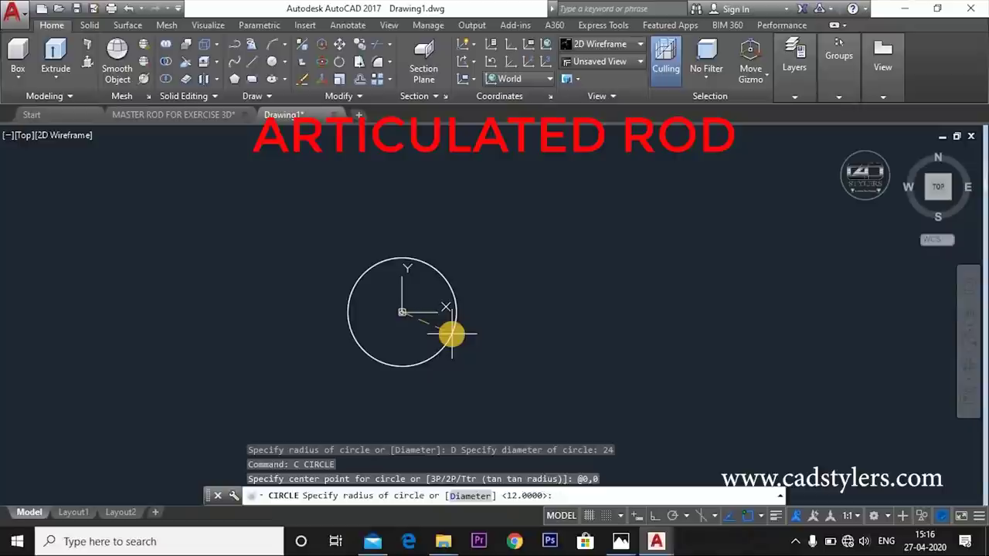
text(d)
key(Return)
text(15)
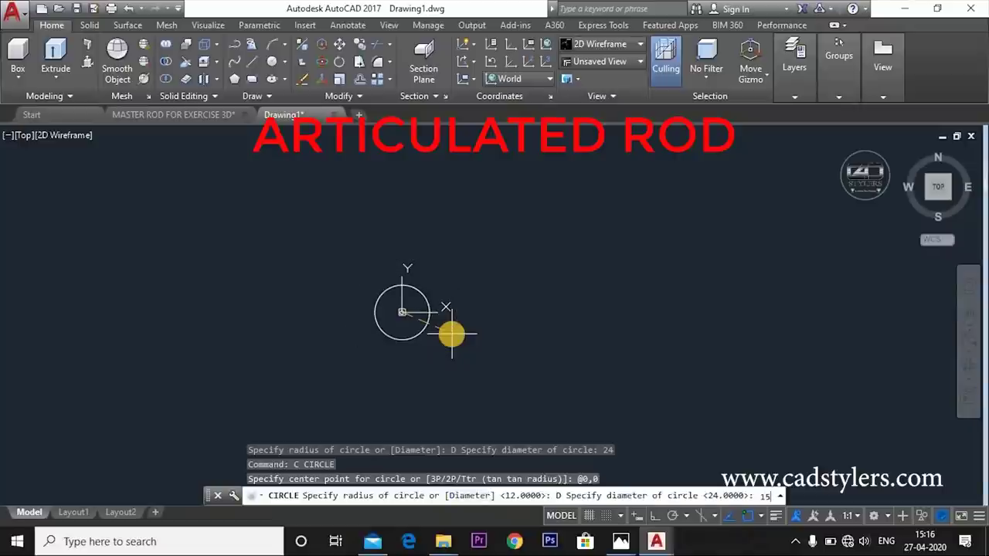
key(Return)
text(z)
key(Return)
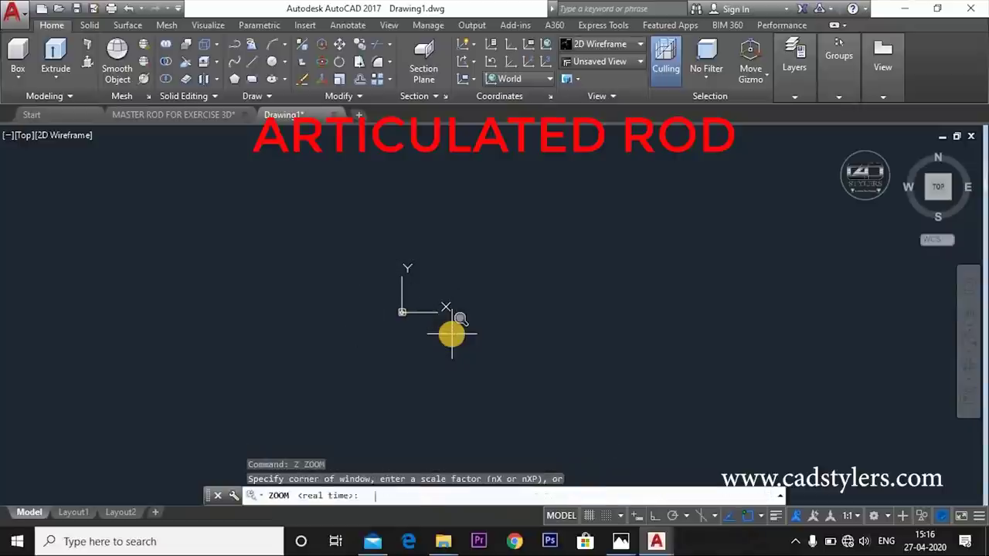
text(a)
key(Return)
Step: Draw a 35-diameter circle centred at 178,0 and fit both circle groups in view
middle_drag(348, 386, 391, 393)
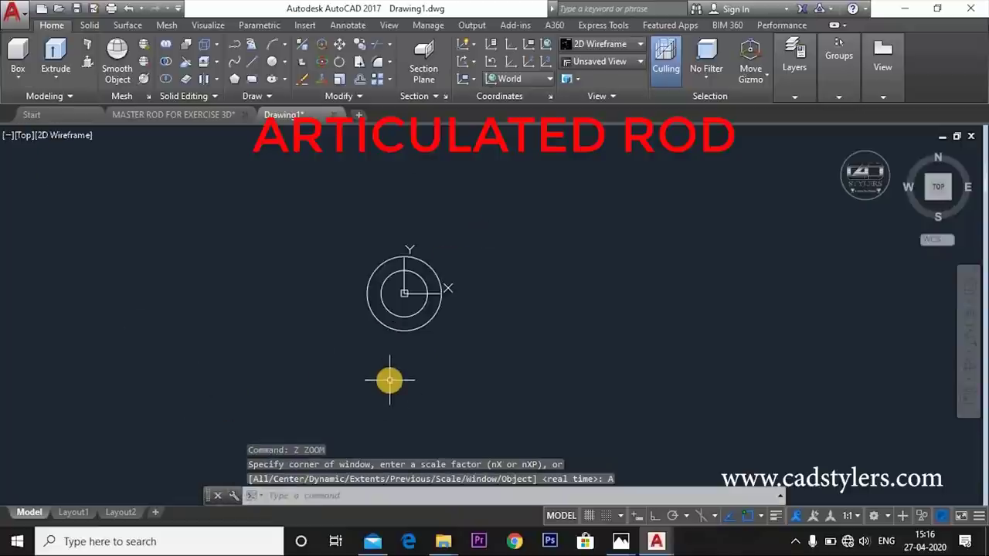
text(c)
key(Return)
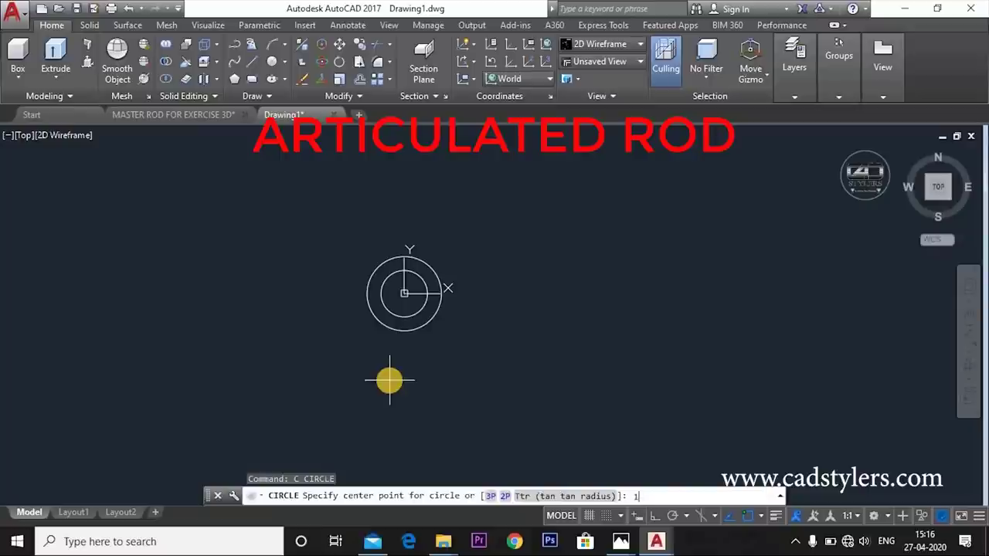
key(Return)
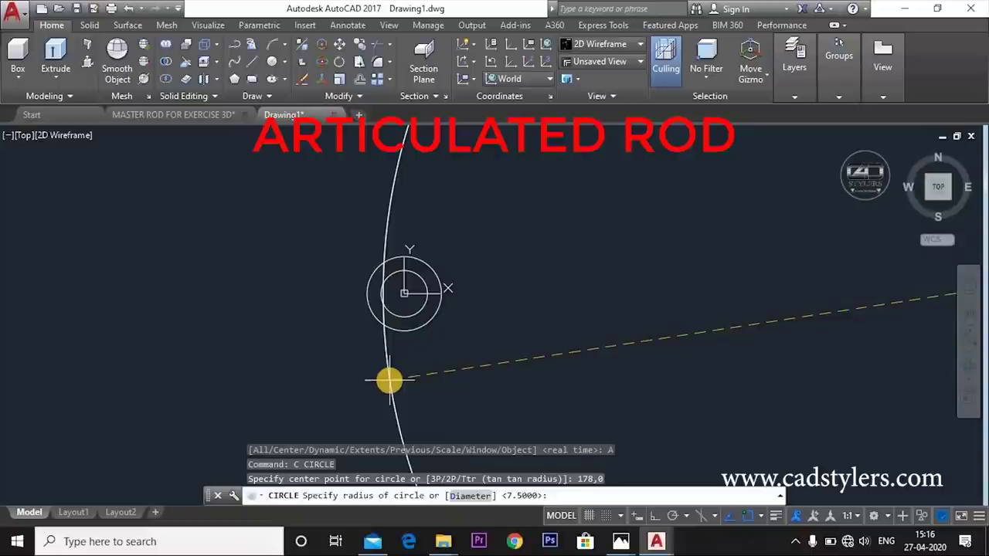
text(d)
key(Return)
text(35)
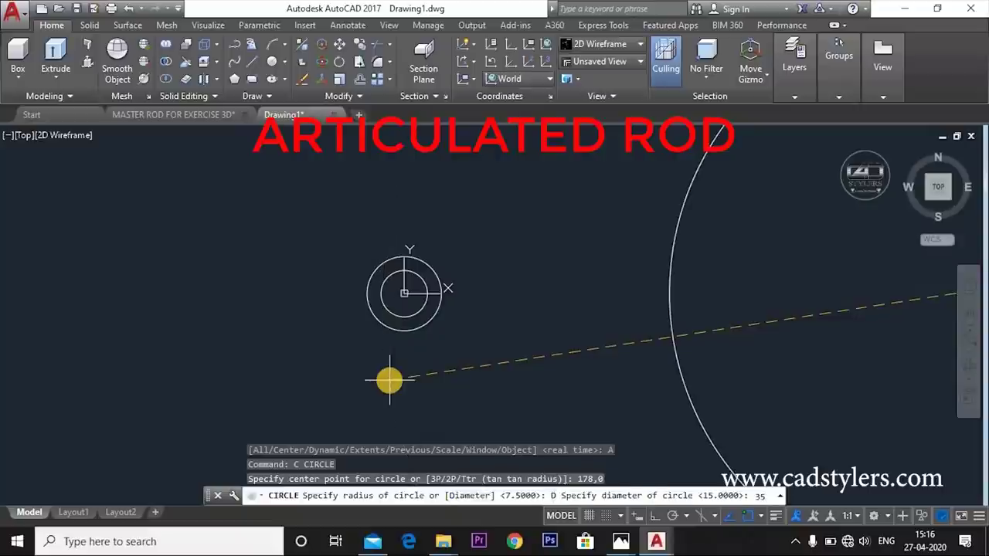
key(Return)
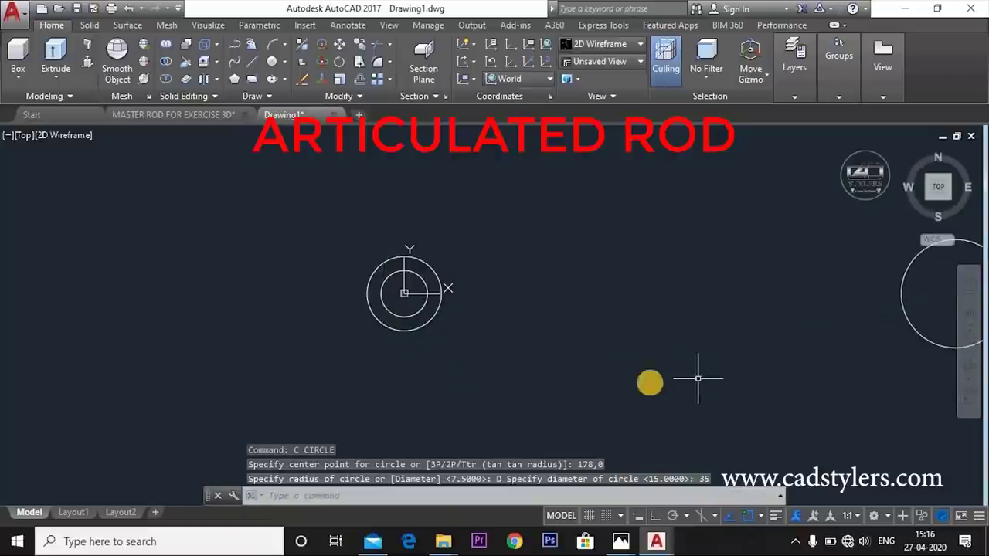
middle_drag(697, 379, 486, 388)
scroll(495, 384, down, 2)
scroll(496, 384, up, 2)
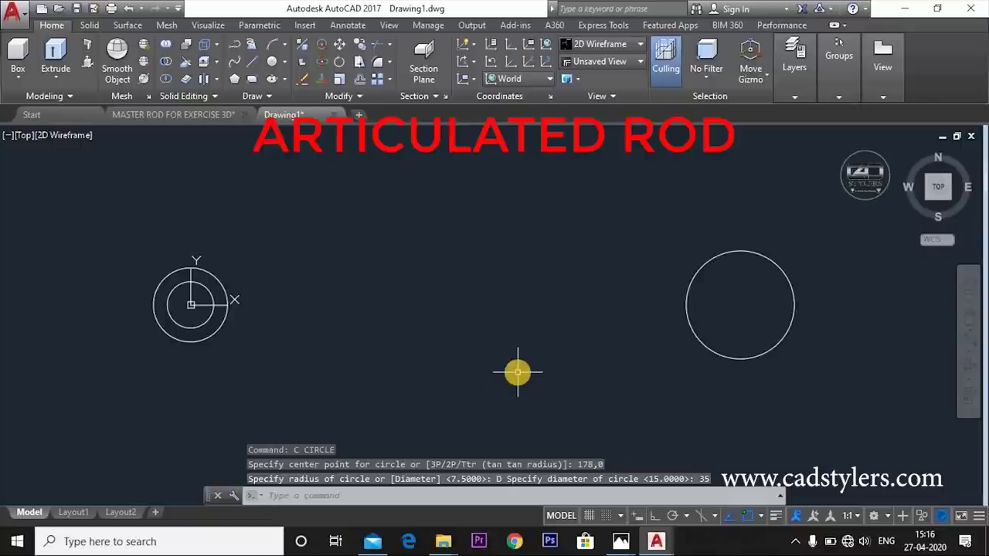
text(c)
Step: Add a concentric 24-diameter circle at 178,0, then bring up the connecting rod reference
key(Return)
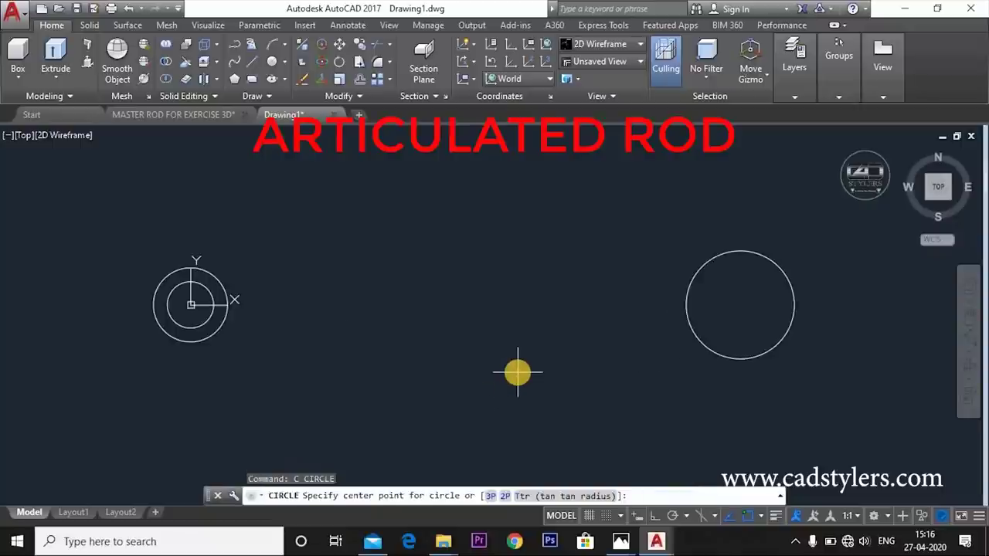
text(@0,0)
key(Return)
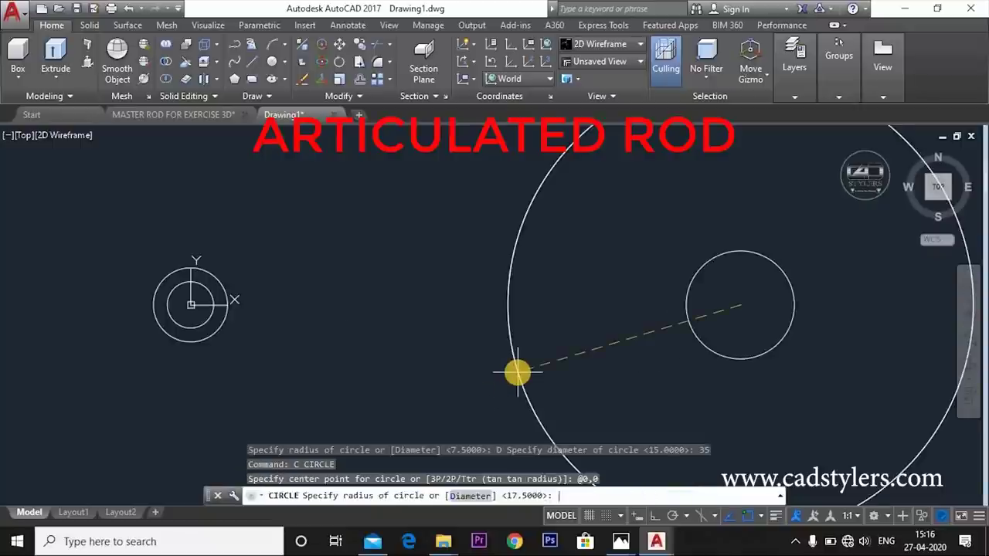
text(d)
key(Return)
text(24)
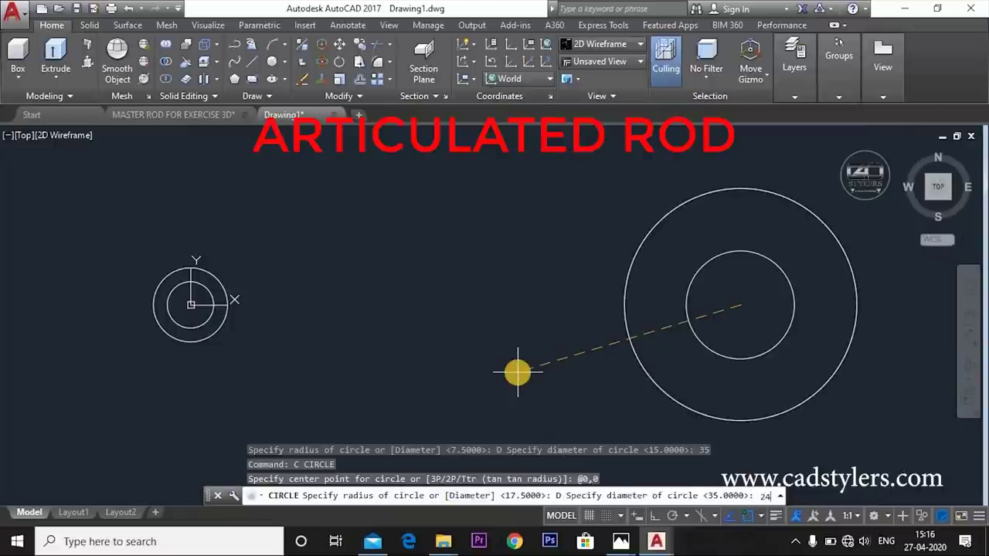
key(Return)
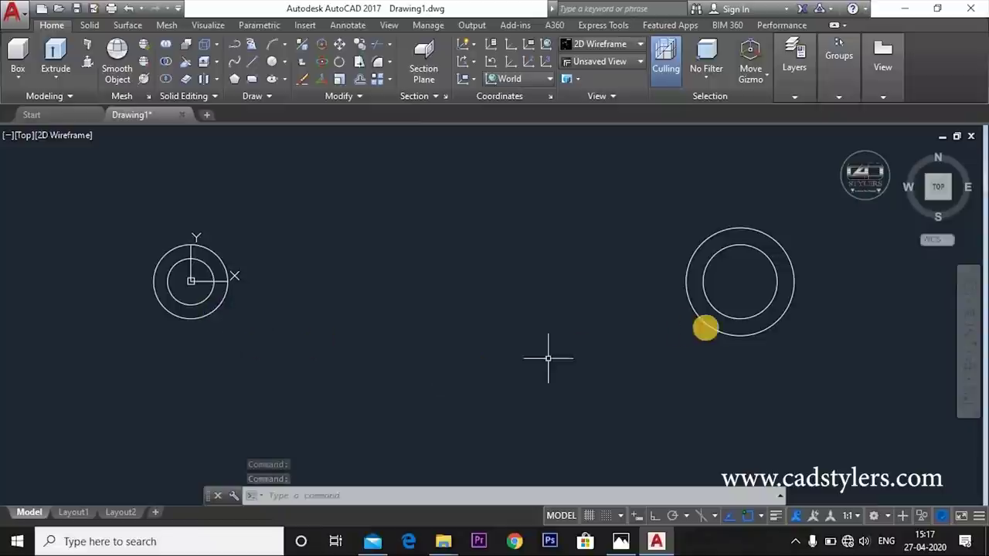
click(620, 541)
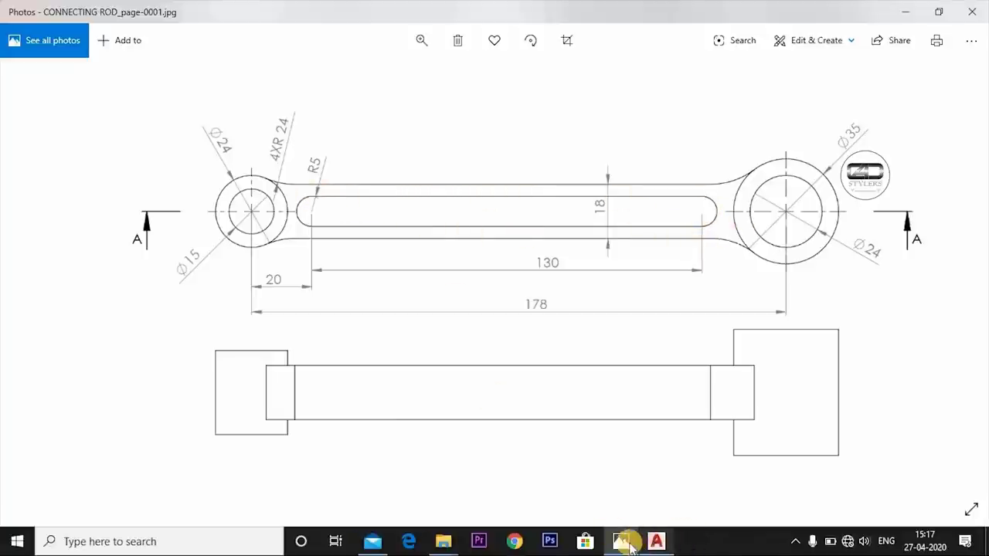
Step: Return from Photos to AutoCAD's Drawing1 with its concentric circles
mouse_move(622, 541)
click(655, 516)
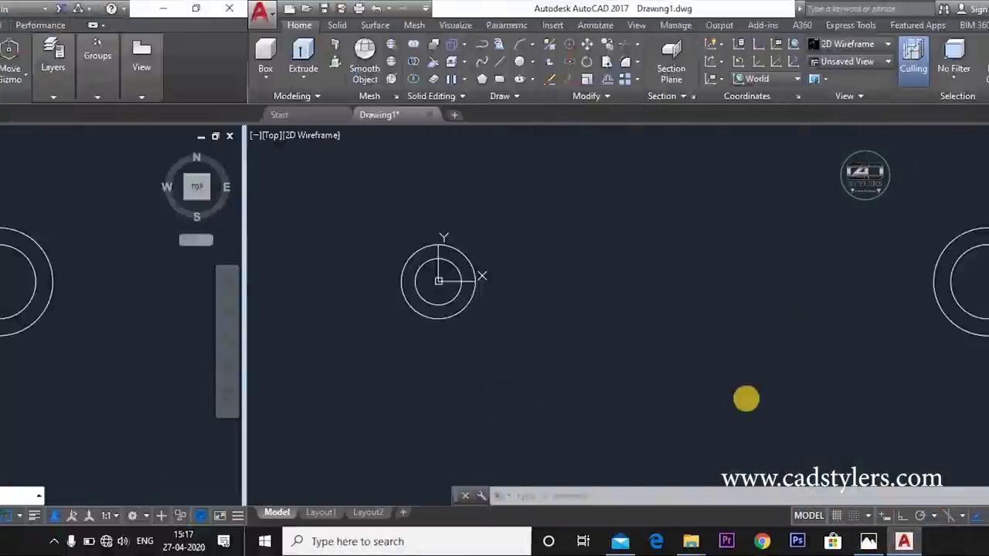
Step: Draw two radius 5 circles centred at 20,0 and 150,0
text(c)
key(Return)
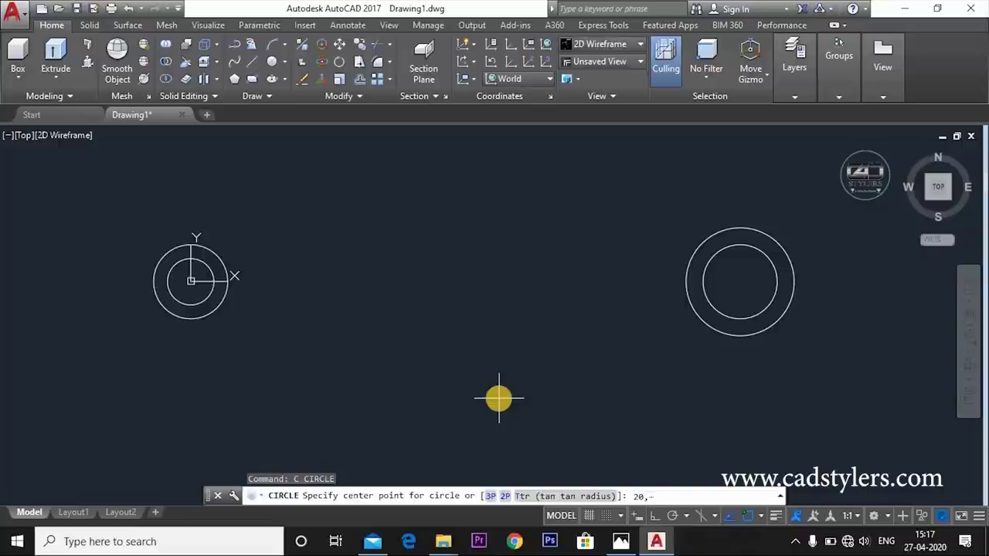
text(0)
key(Return)
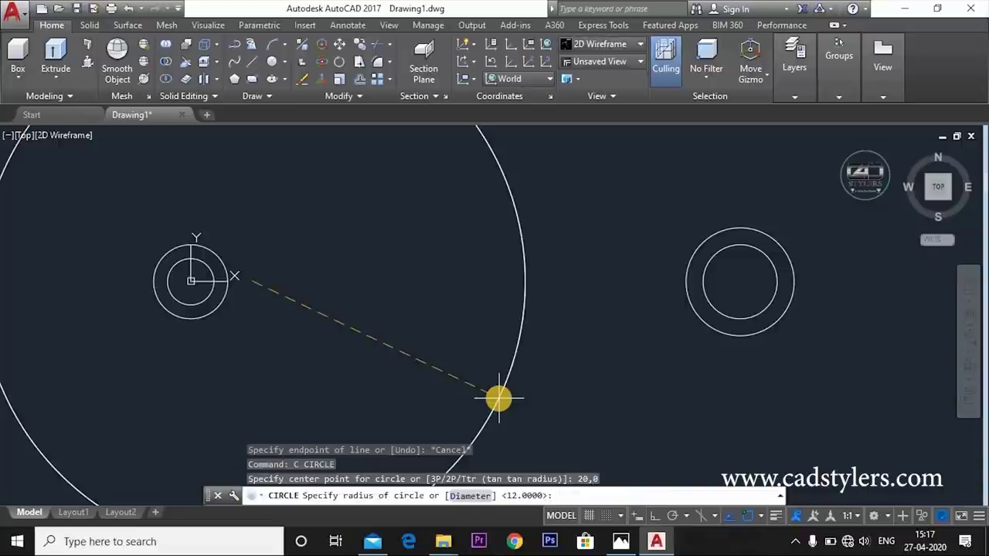
text(5)
key(Return)
text(c)
key(Return)
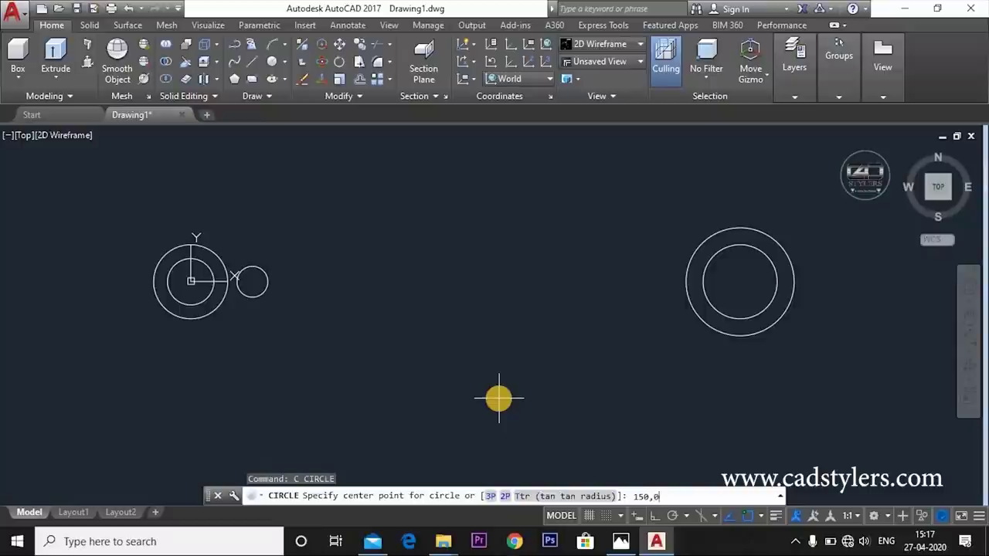
key(Return)
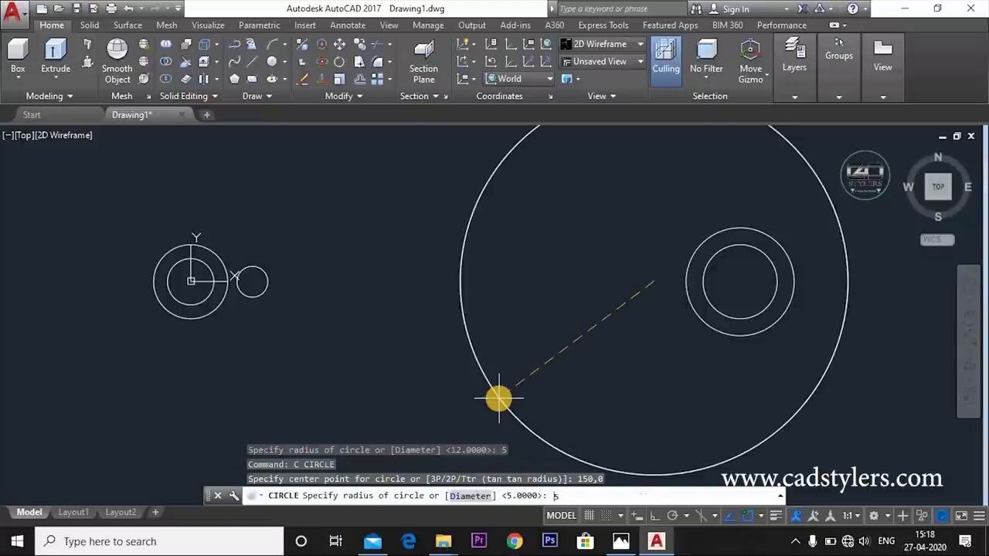
key(Return)
Step: Draw lines joining the tops and bottoms of the two small circles to form the slot edges
text(l)
key(Return)
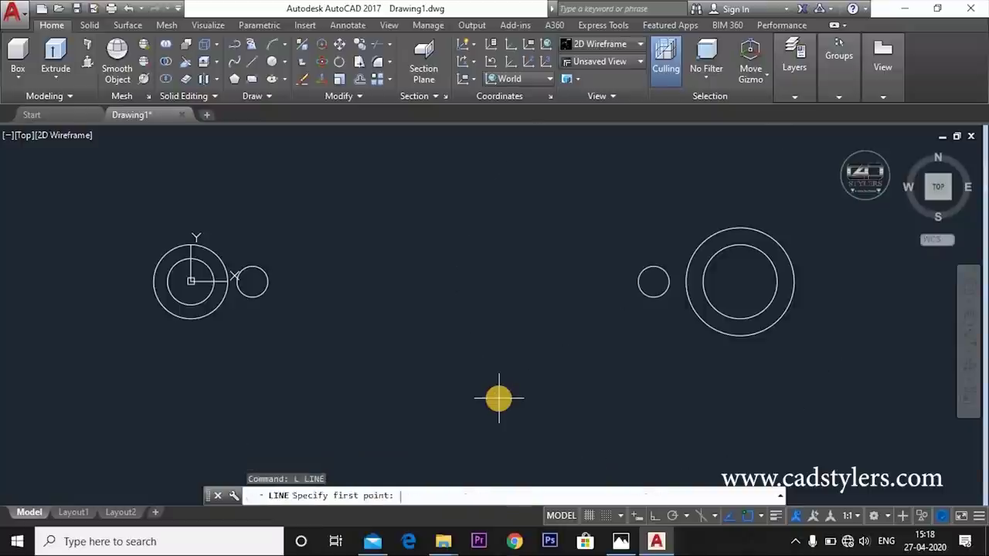
click(252, 266)
click(653, 266)
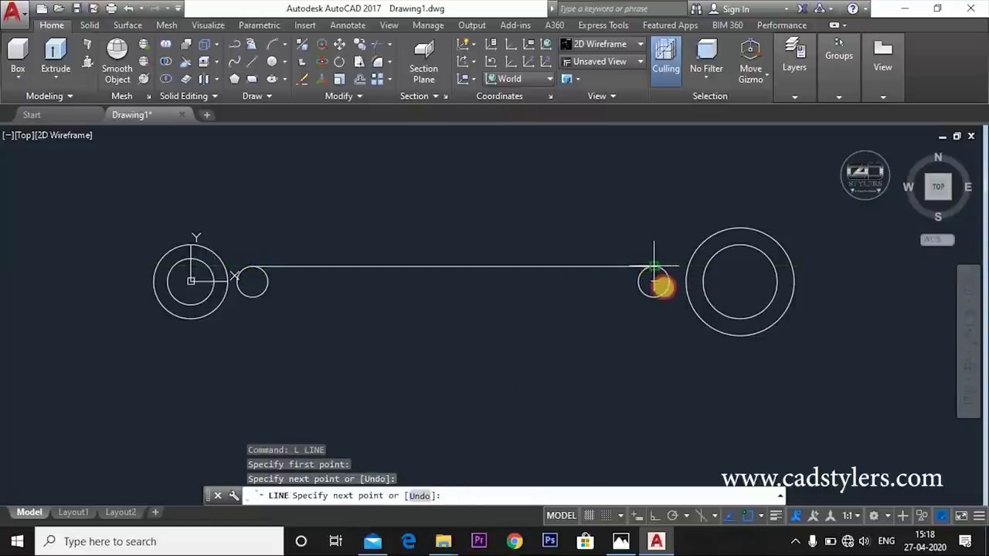
click(654, 297)
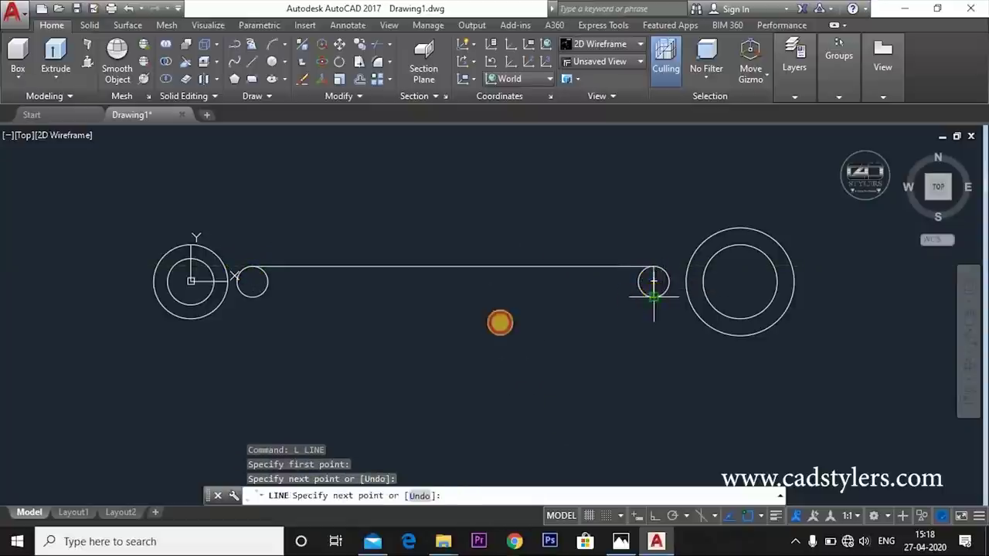
click(252, 297)
key(Escape)
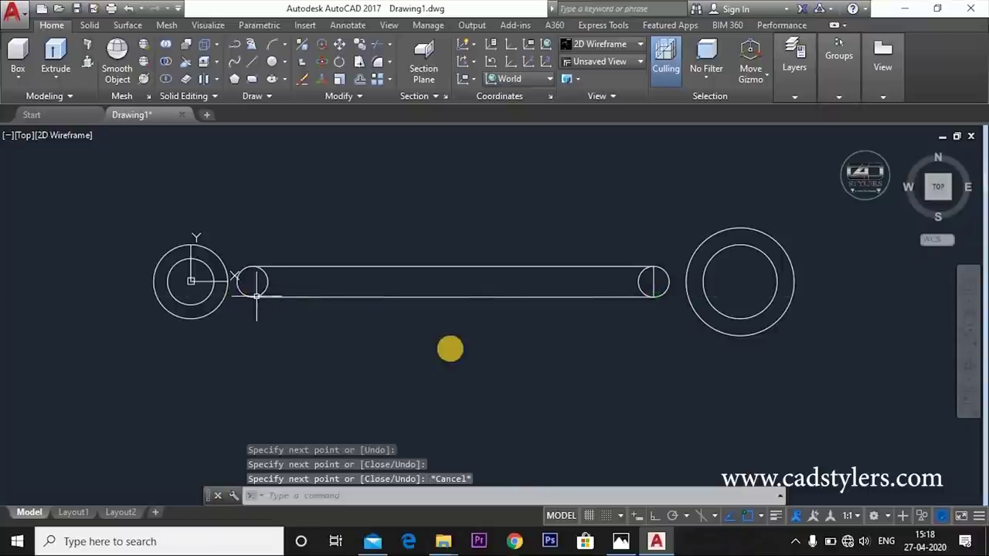
Step: Trim away the inner arcs at the slot ends to leave a rounded slot outline
text(tr)
key(Return)
key(Return)
click(279, 283)
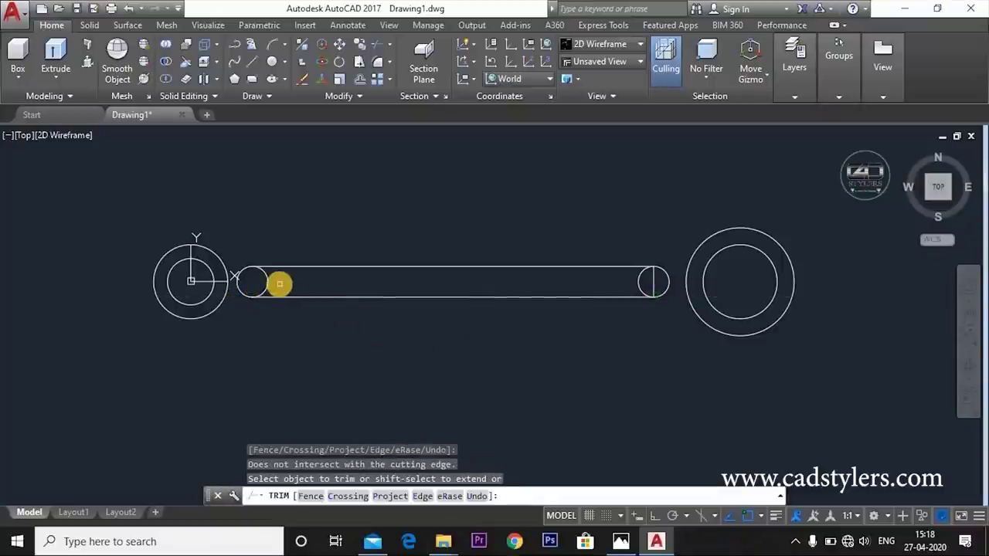
click(176, 306)
click(277, 289)
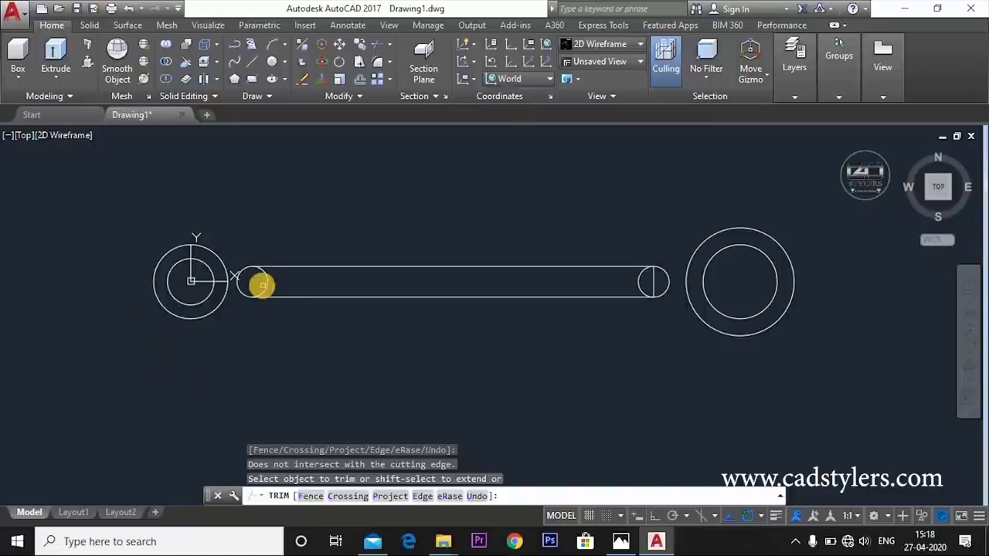
click(262, 289)
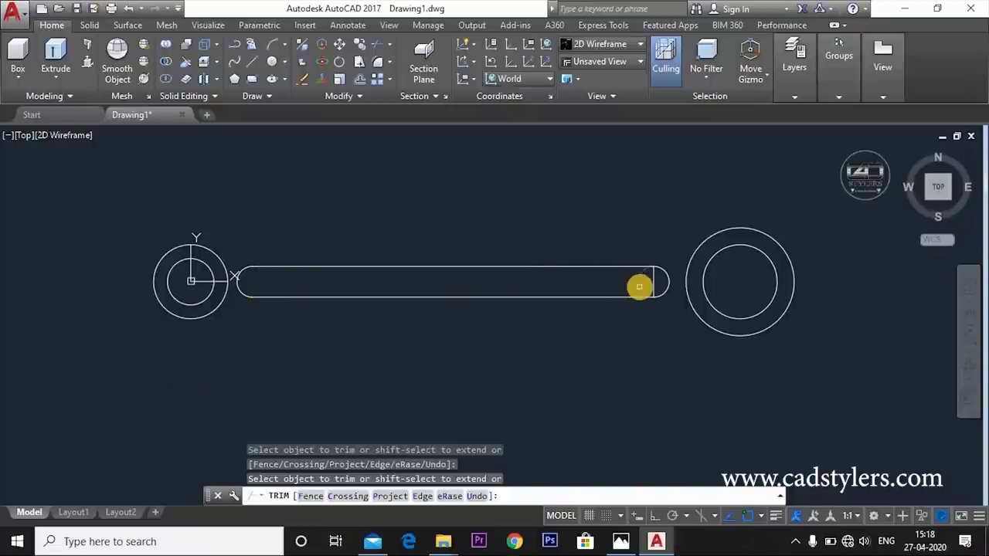
key(Escape)
Step: Erase the stray construction object at the slot's right end and pan the view right
text(e)
key(Return)
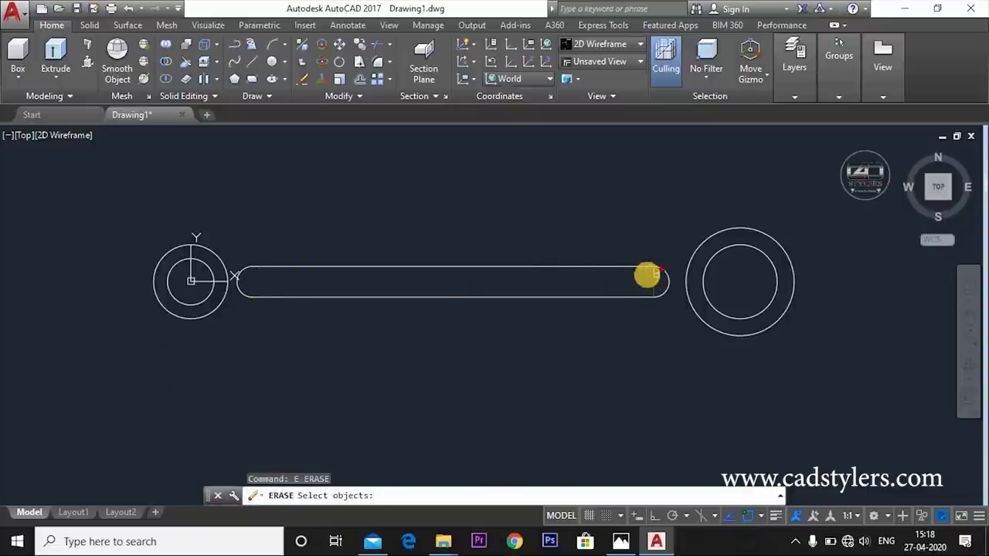
click(653, 287)
key(Return)
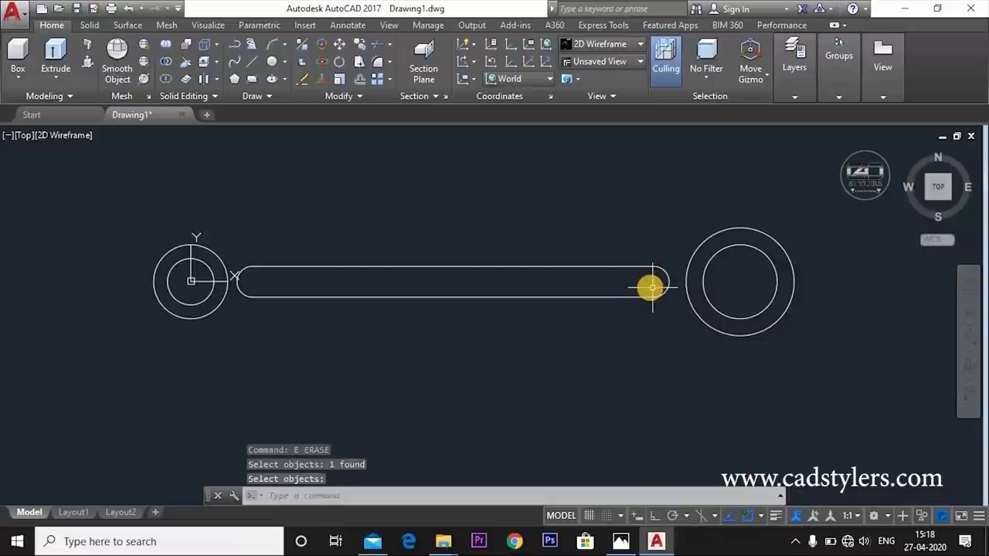
middle_drag(567, 335, 618, 332)
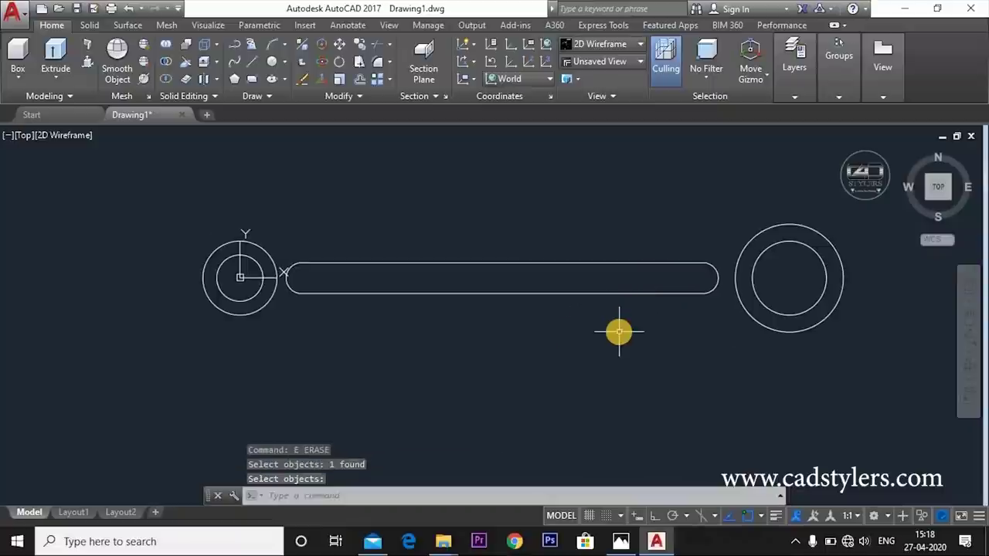
text(l)
key(Return)
Step: Show the connecting rod reference and scroll to its 178 length and R24 blend dimensions
click(620, 541)
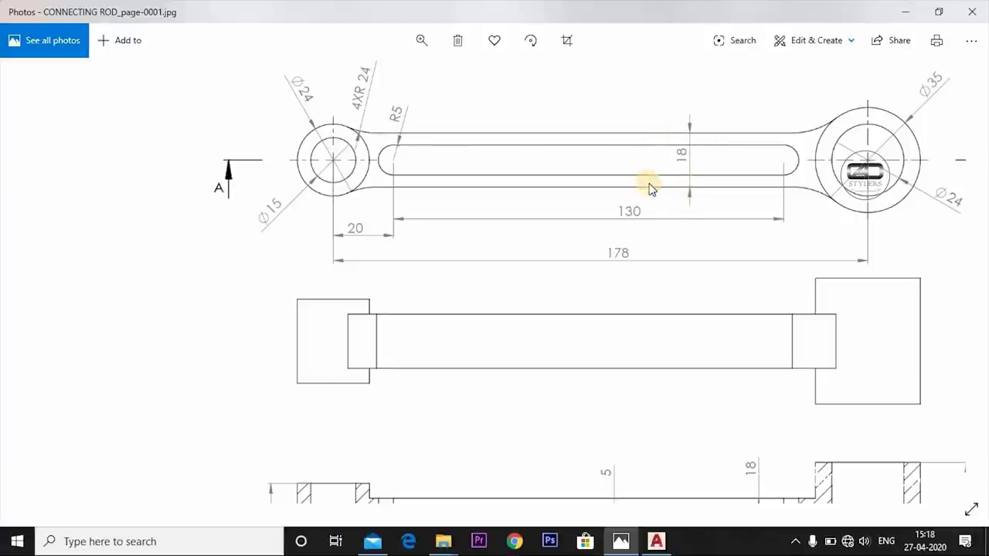
scroll(417, 198, up, 1)
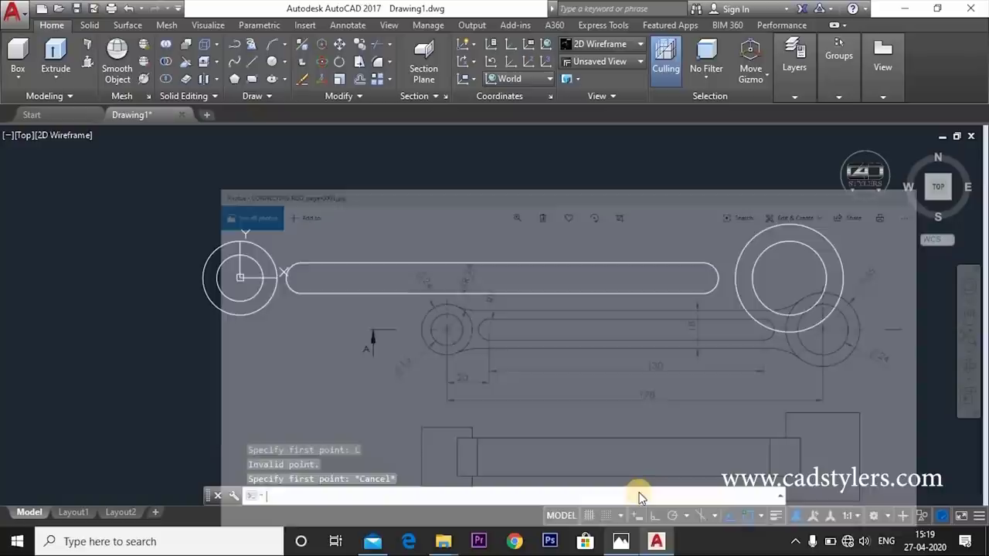
Step: Draw a centre line from the origin 0,0 to 178,0
click(656, 541)
text(l)
key(Return)
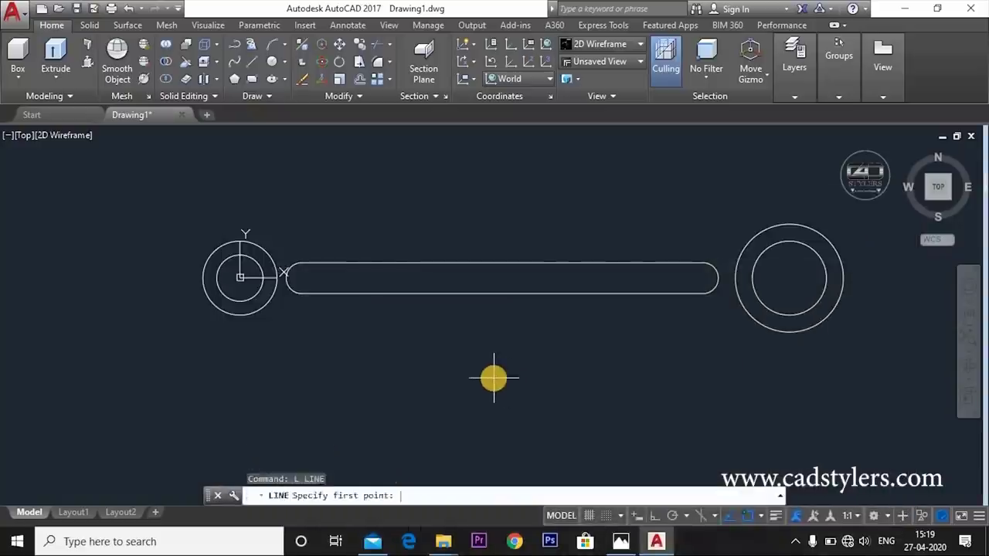
key(Return)
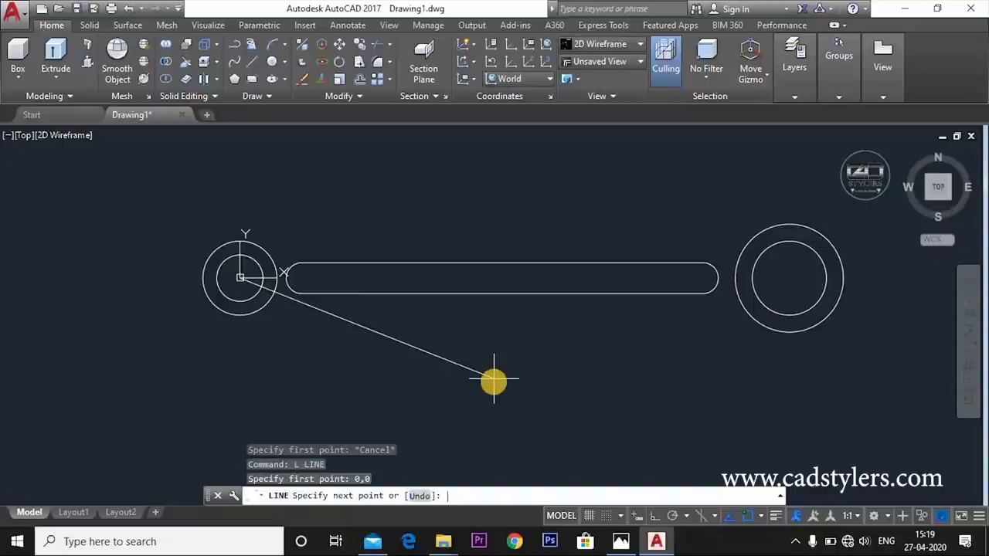
text(178,)
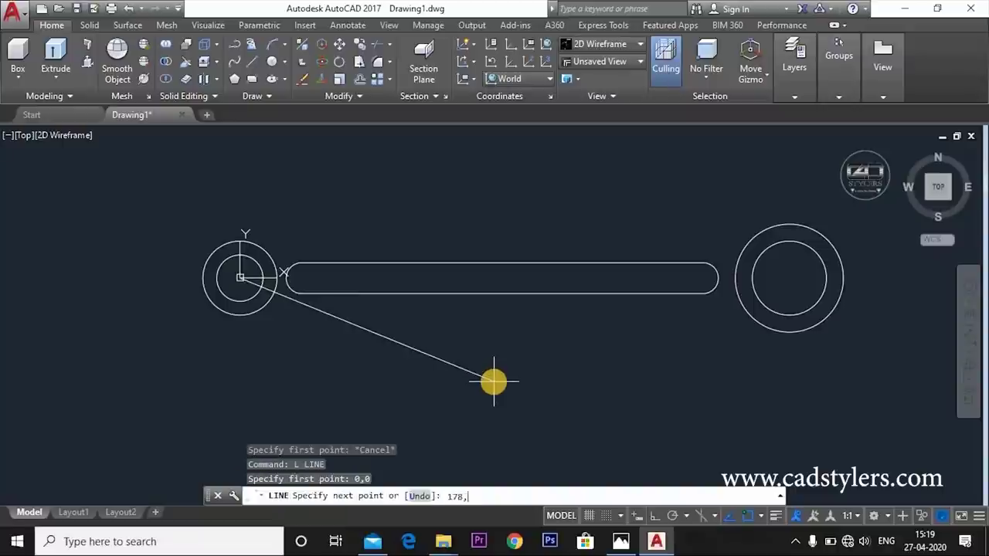
text(0)
key(Return)
key(Escape)
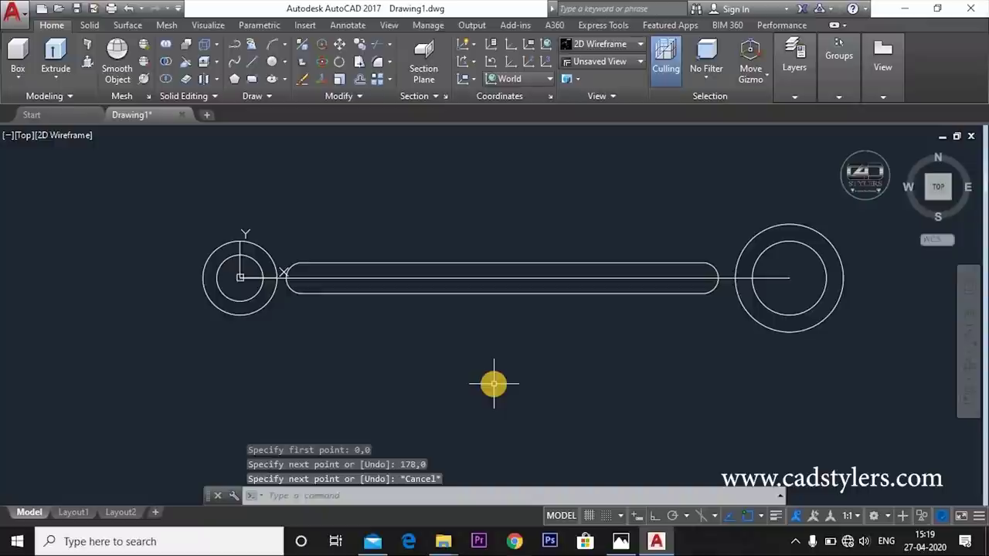
Step: Offset the centre line 9 units above and below to form the rod edges
text(o)
key(Return)
key(Return)
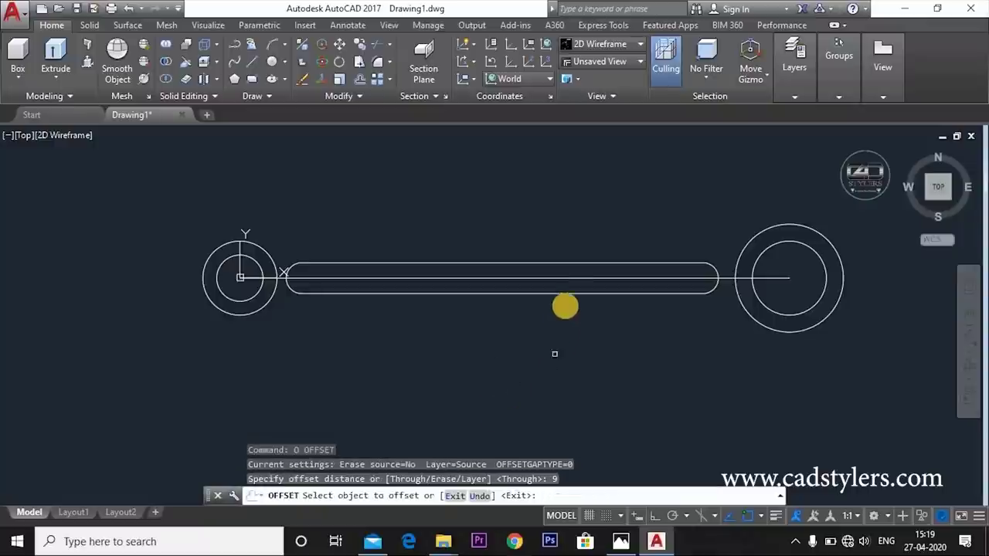
click(559, 278)
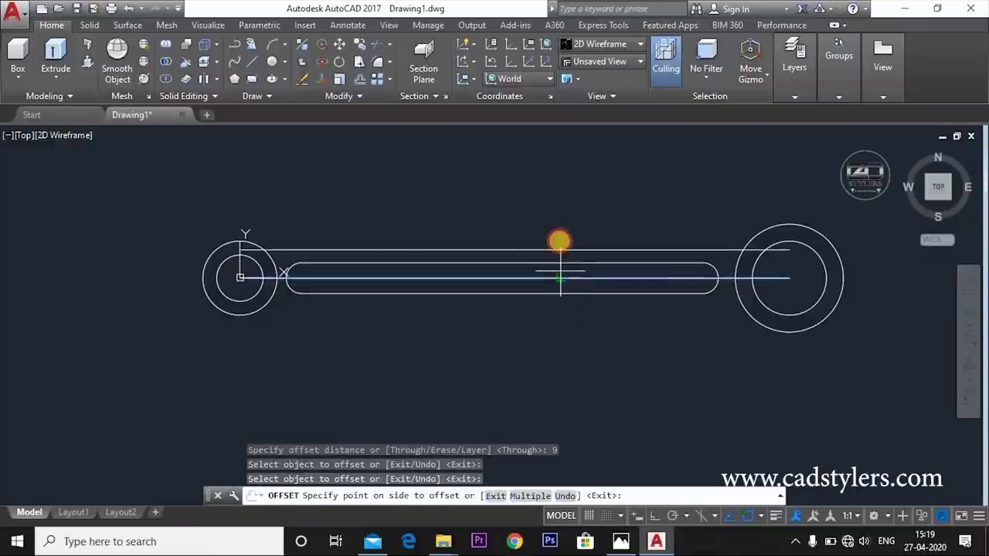
click(559, 240)
click(553, 281)
click(554, 337)
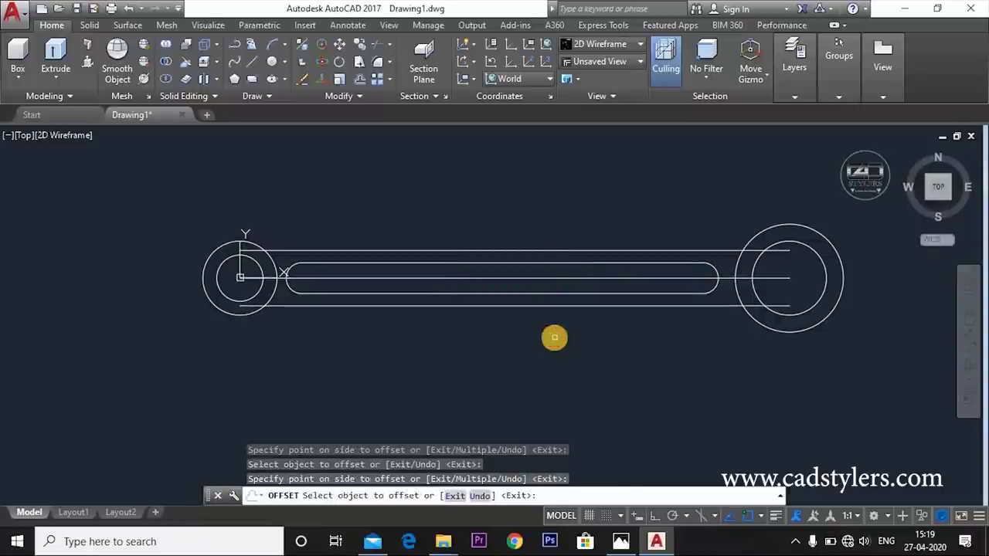
key(Escape)
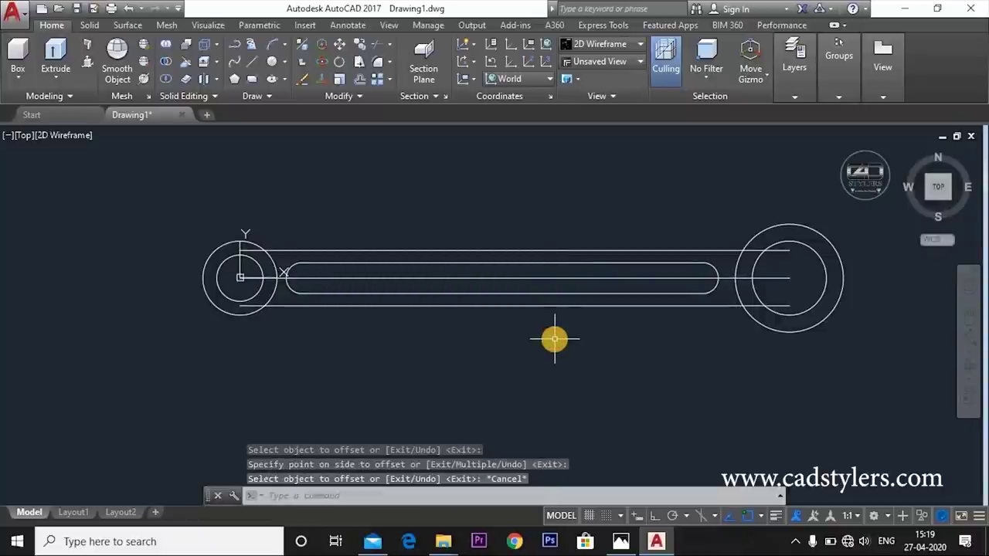
Step: Fillet the top and bottom edges into the left end circle with radius 24, multiple mode
text(F)
key(Return)
text(R)
key(Return)
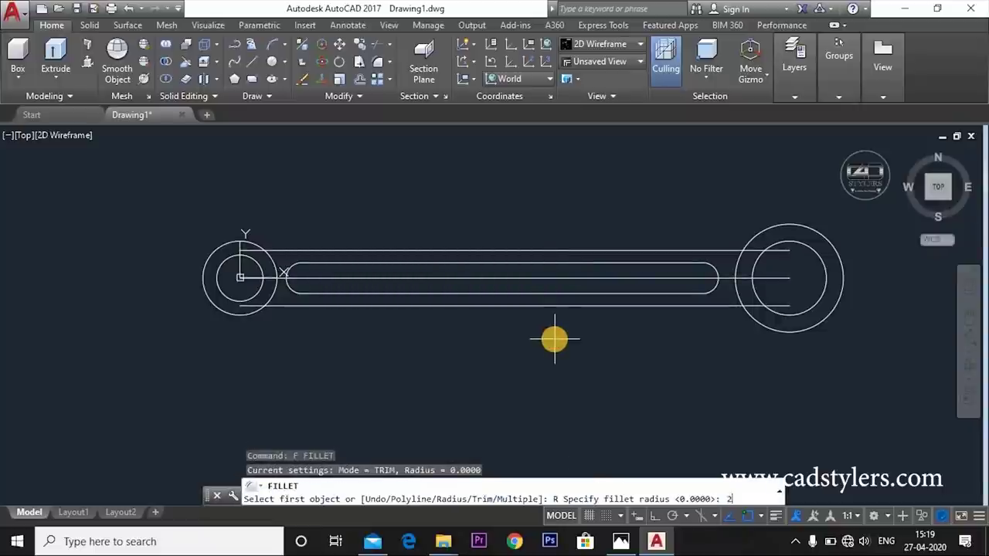
text(4)
key(Return)
text(M)
key(Return)
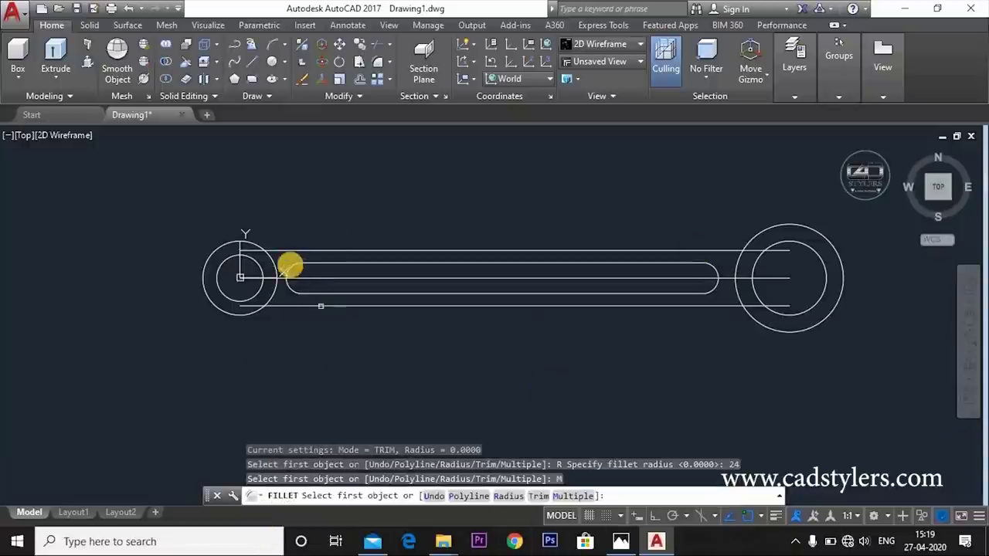
click(261, 249)
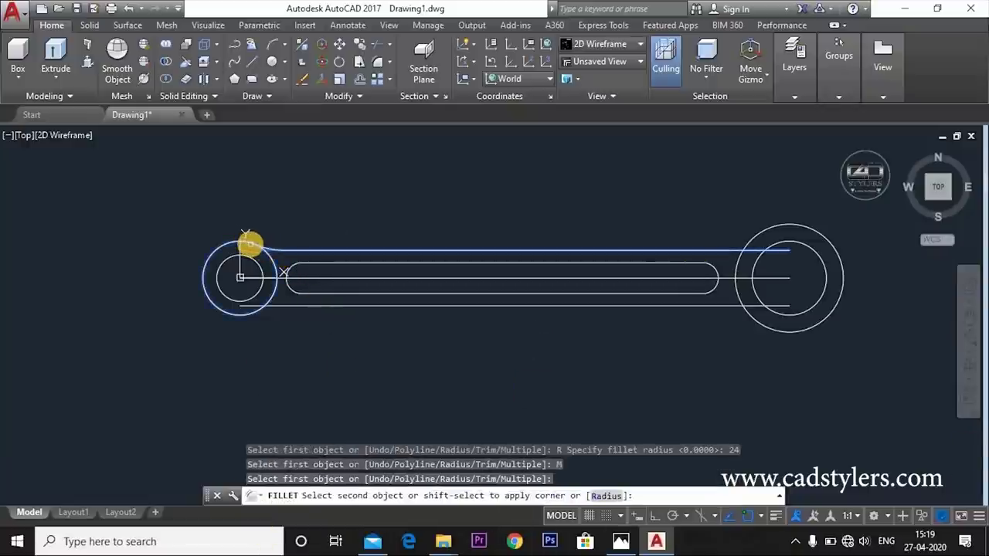
click(250, 245)
scroll(286, 317, up, 3)
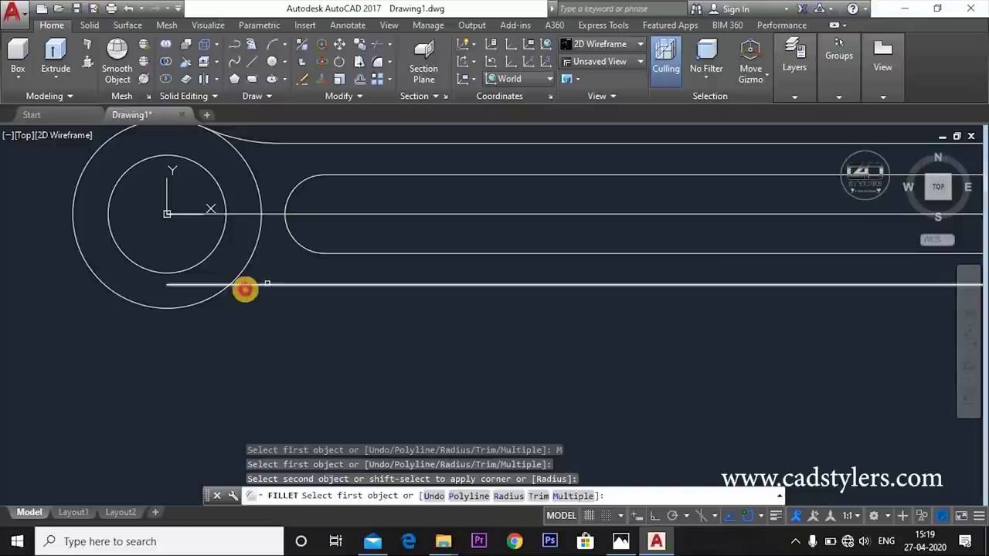
click(244, 286)
click(206, 298)
Step: Fillet the bottom and top edges into the right end circle with R24
click(532, 372)
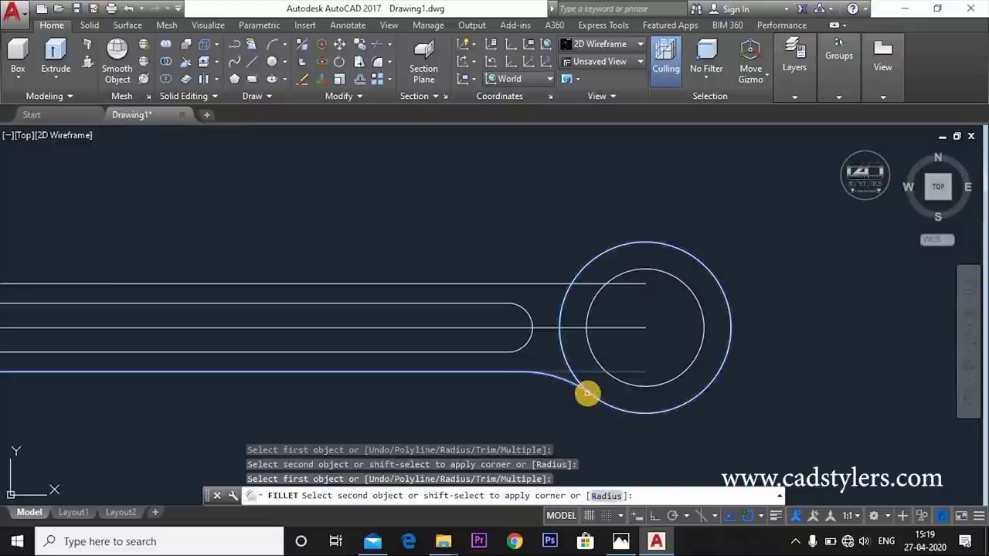
click(587, 394)
click(544, 283)
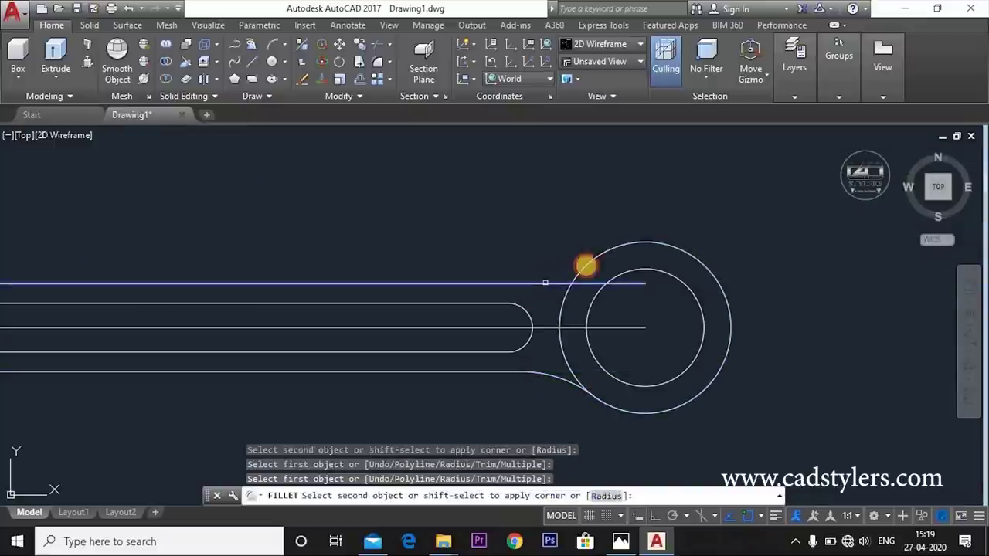
click(587, 265)
key(Escape)
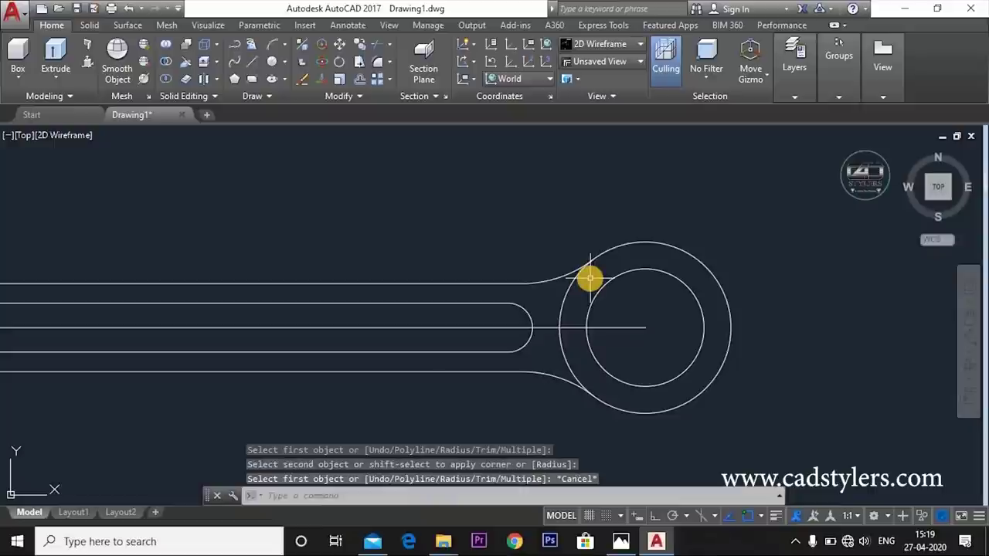
Step: Erase the centre line and bring the whole connecting rod into view
text(e)
key(Return)
click(544, 328)
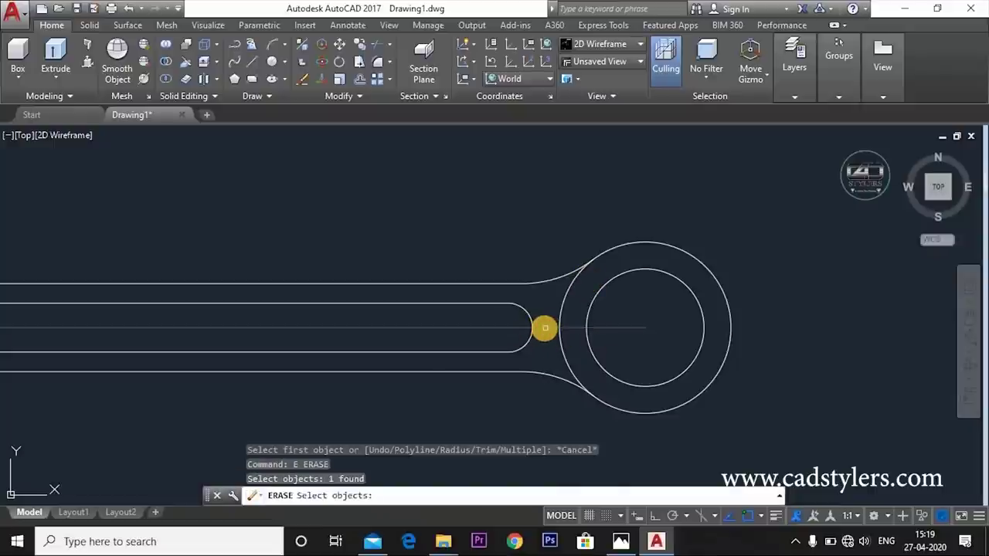
key(Return)
scroll(563, 353, down, 3)
middle_drag(502, 383, 618, 371)
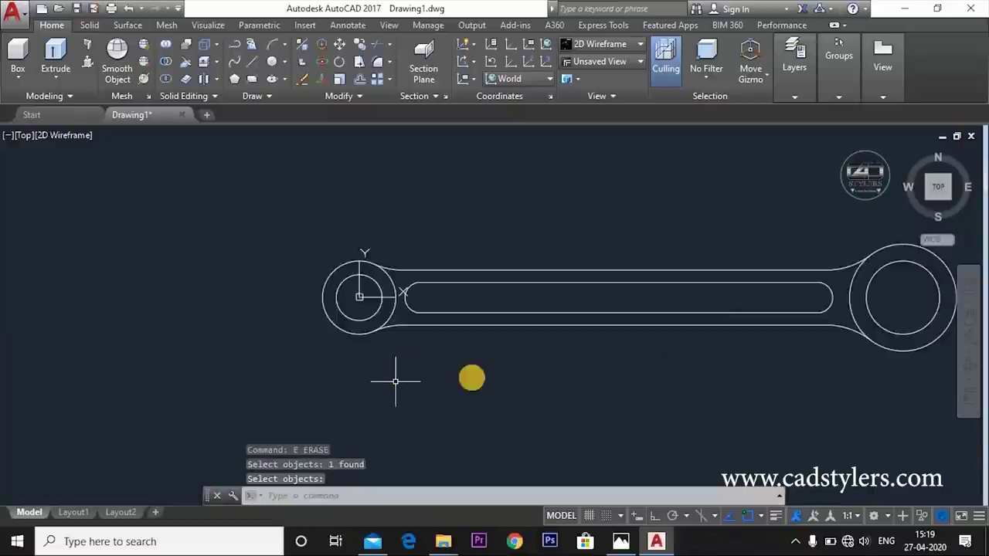
Step: Orbit to a tilted view of the rod outline, then show the CONNECTING ROD reference in Photos
scroll(364, 376, up, 2)
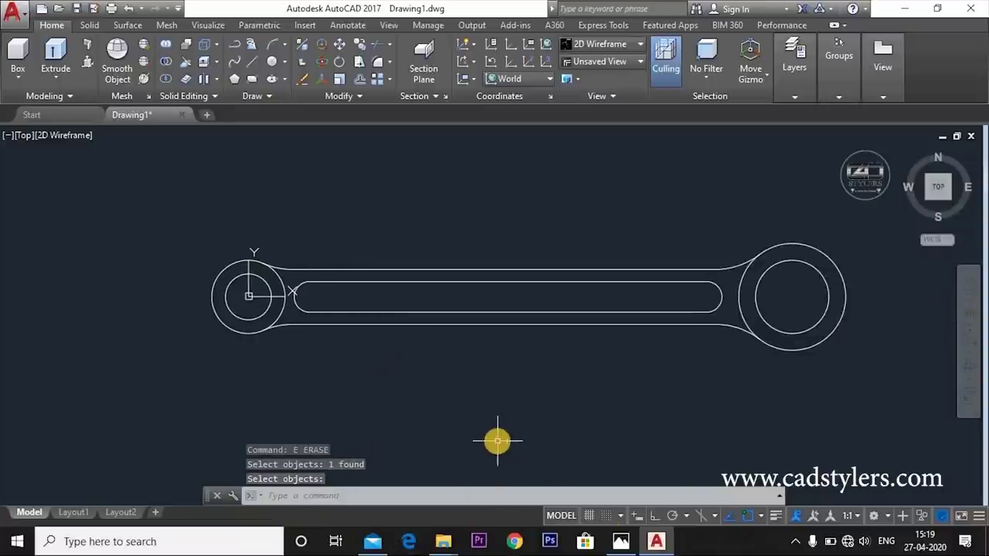
shift+middle_drag(537, 419, 515, 404)
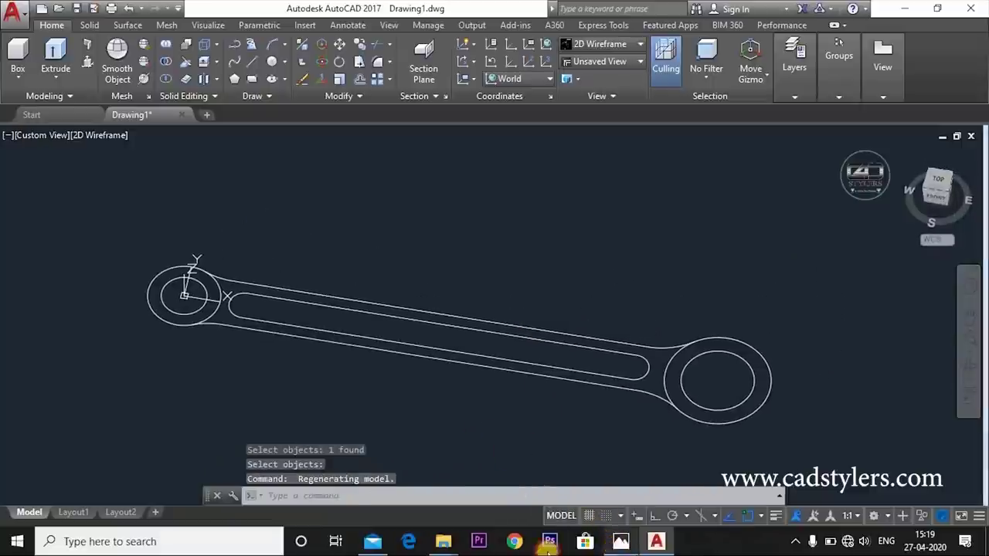
click(620, 541)
scroll(450, 372, up, 3)
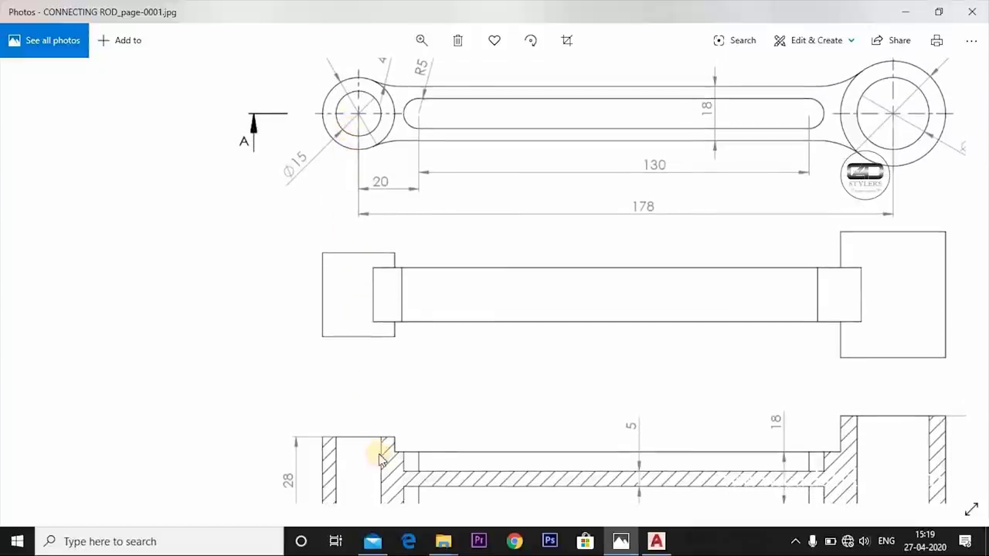
Step: Scroll to section A-A's 28 and 42 heights, then minimise Photos back to AutoCAD
scroll(379, 379, down, 2)
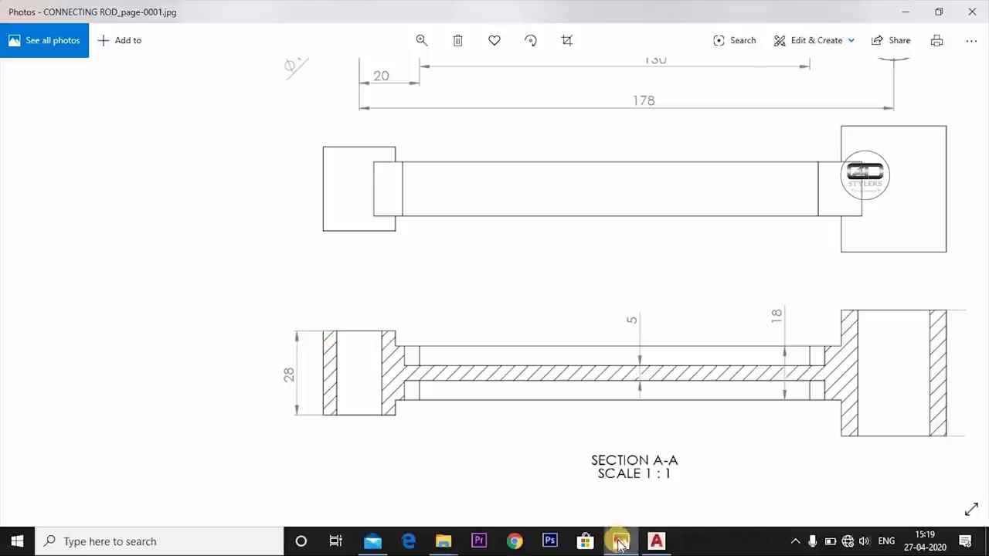
click(619, 541)
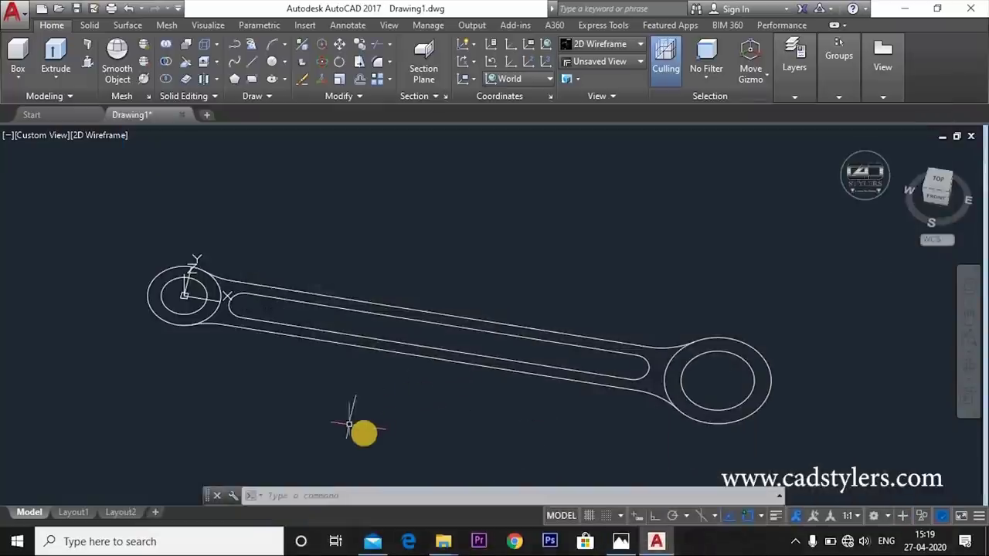
Step: Press-pull the small-end ring up 14 units
middle_drag(364, 432, 398, 433)
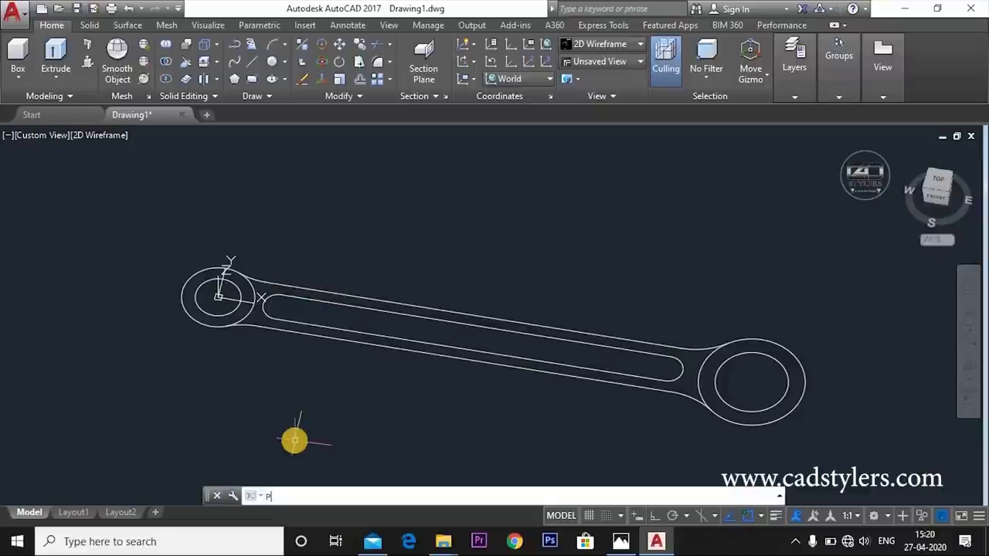
text(presspull)
key(Return)
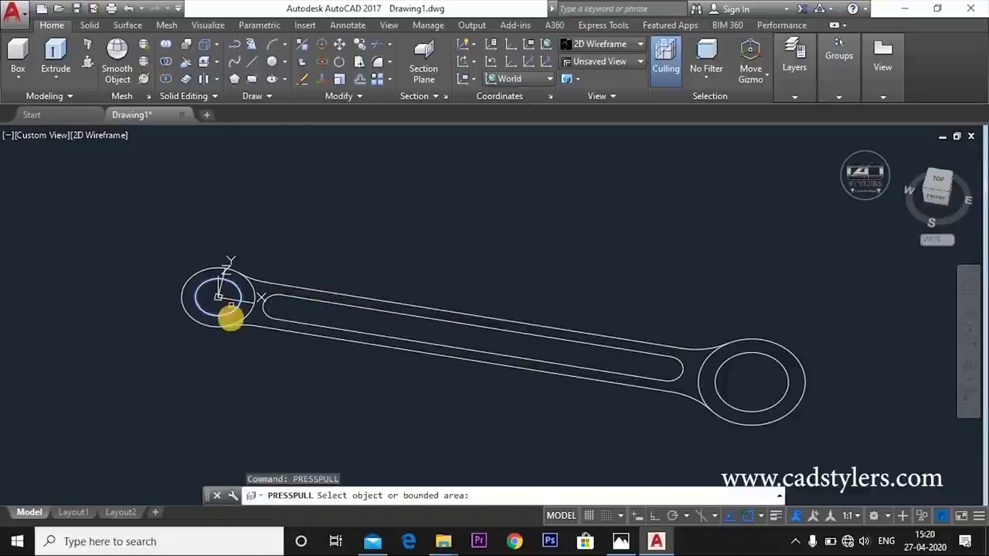
click(230, 314)
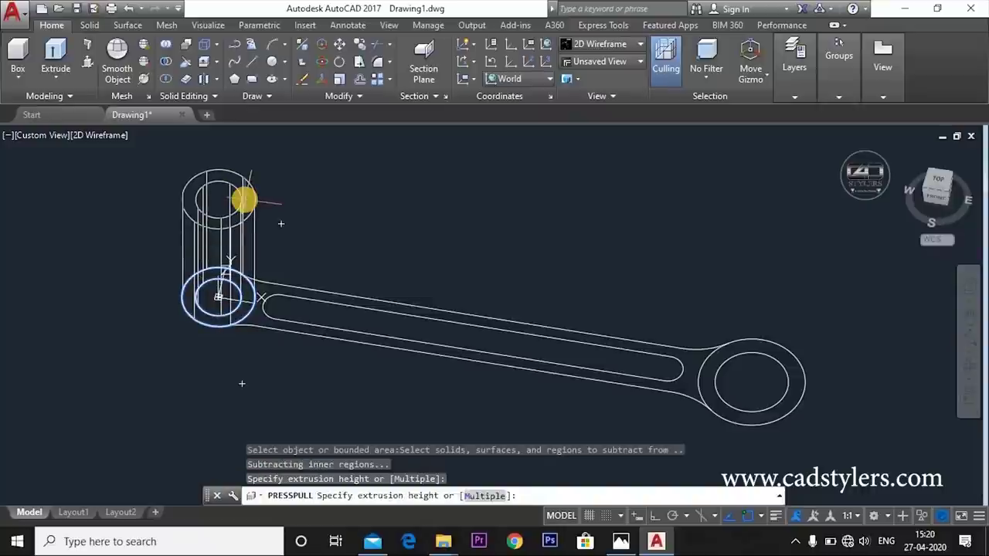
text(14)
key(Return)
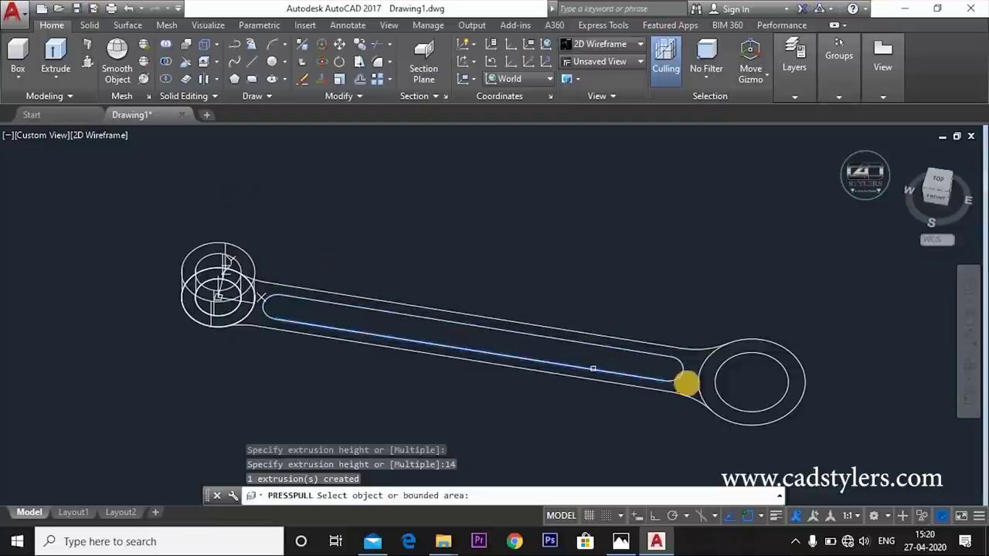
Step: Press-pull the large-end ring 21 units tall and re-centre the rod in view
middle_drag(731, 392, 524, 322)
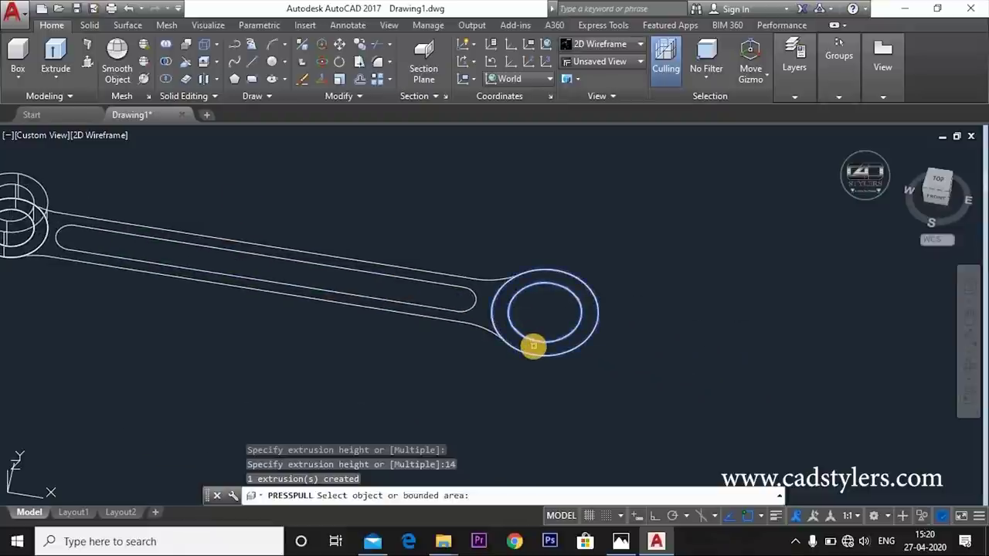
click(618, 546)
scroll(644, 358, up, 2)
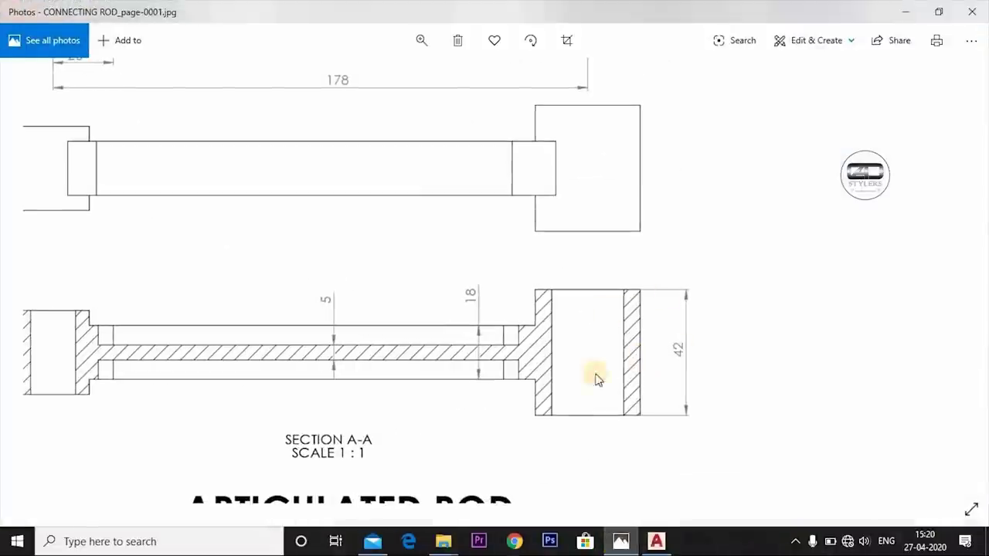
click(618, 544)
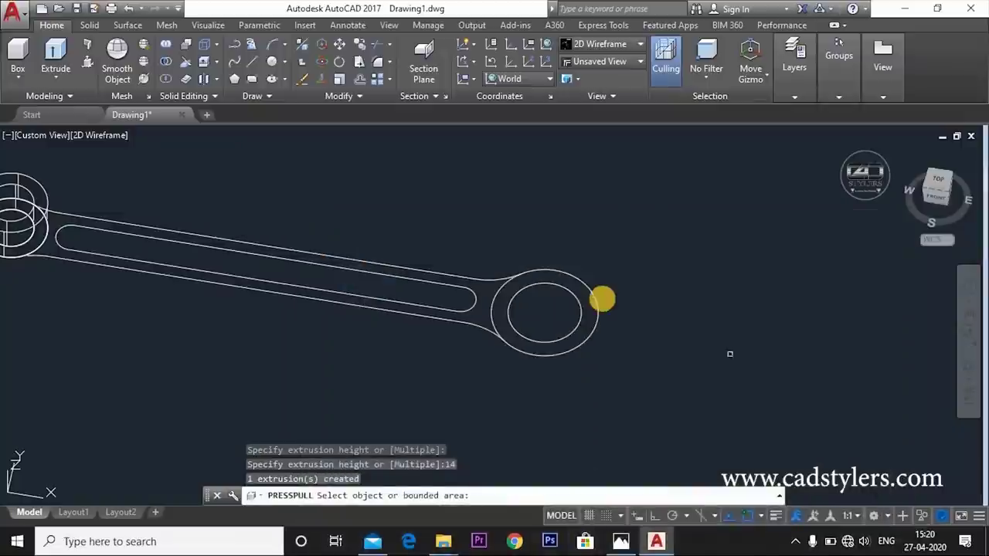
click(584, 328)
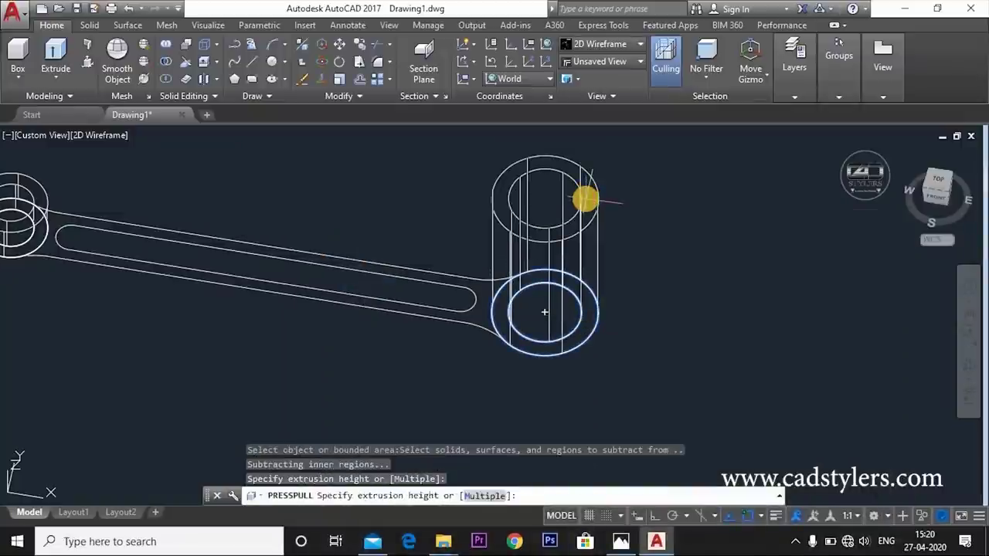
text(21)
key(Return)
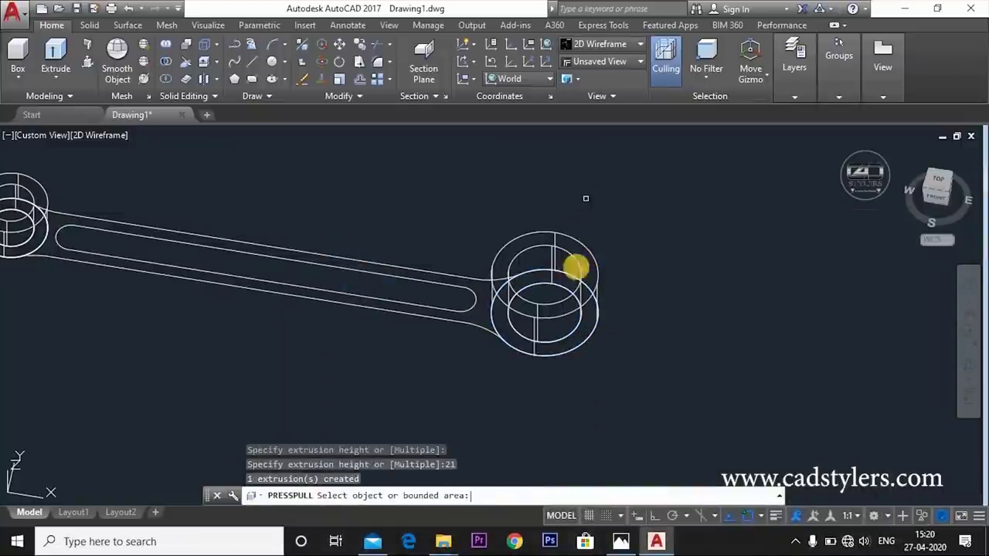
middle_drag(472, 373, 611, 358)
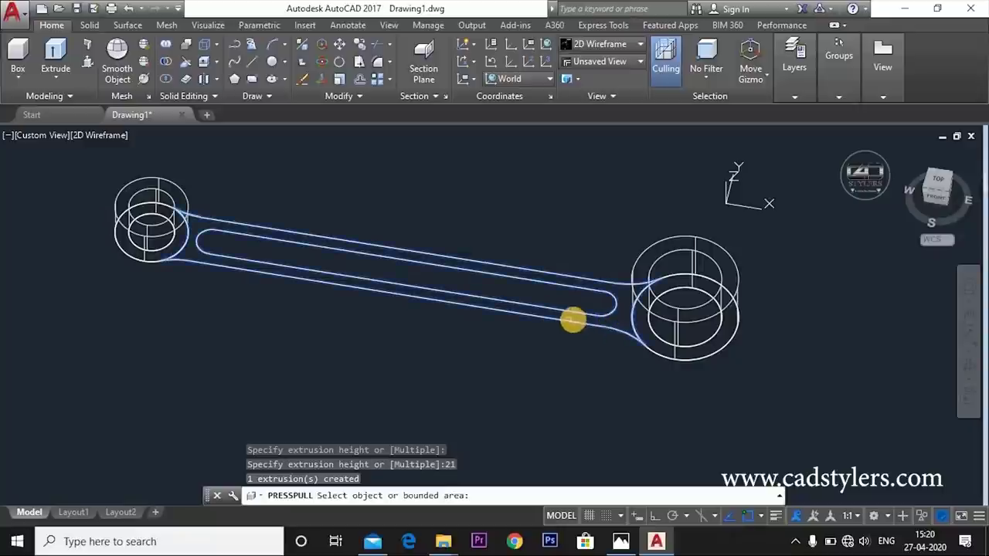
click(620, 543)
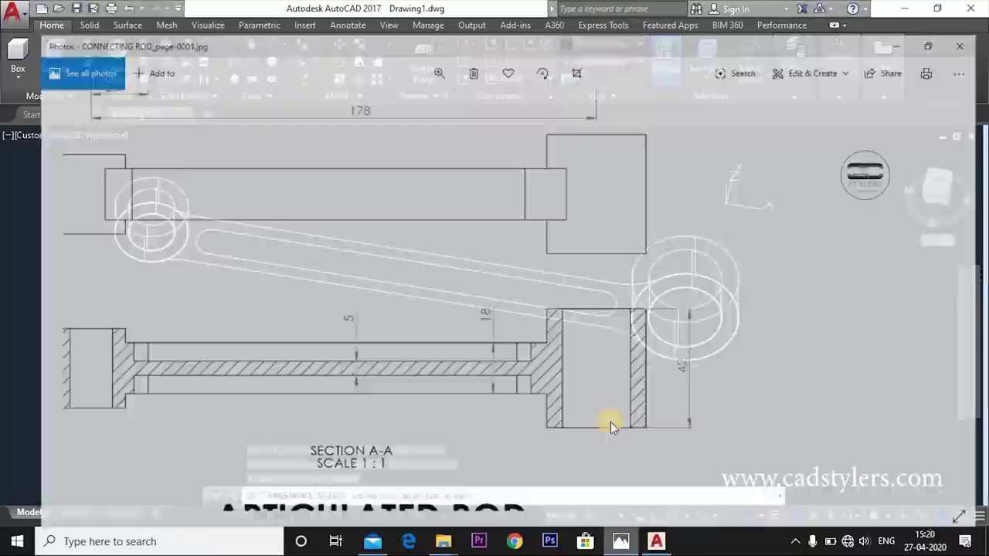
scroll(515, 371, up, 2)
scroll(514, 355, up, 2)
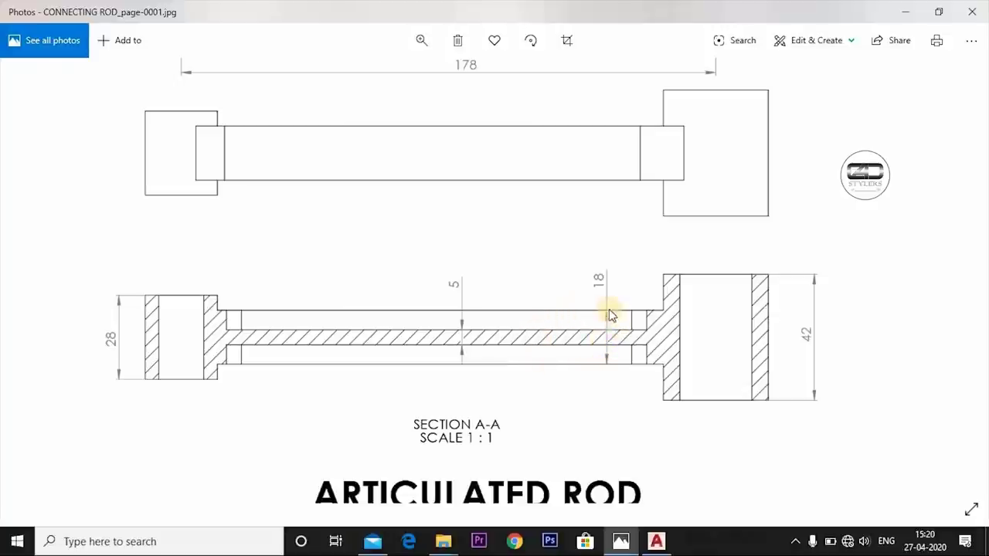
scroll(483, 270, up, 5)
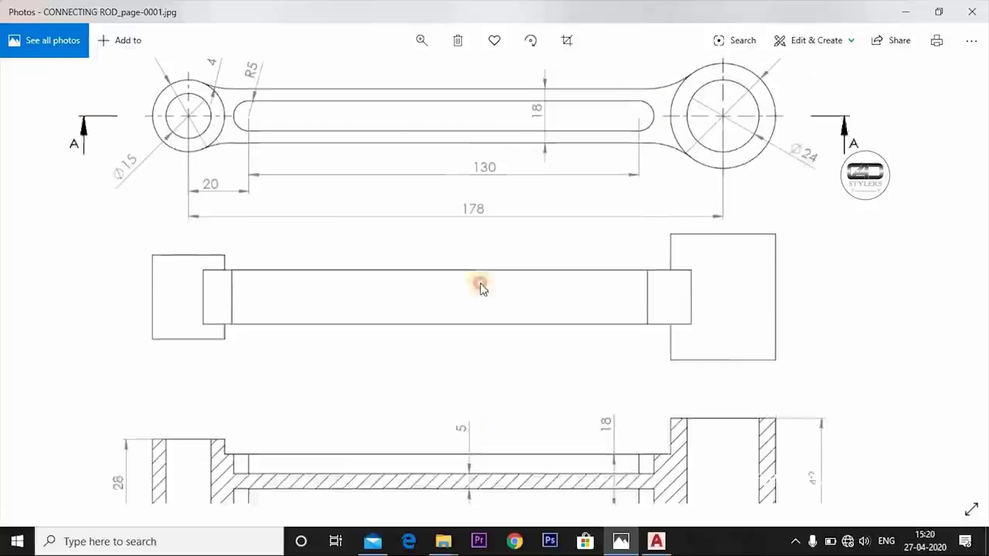
scroll(470, 335, down, 3)
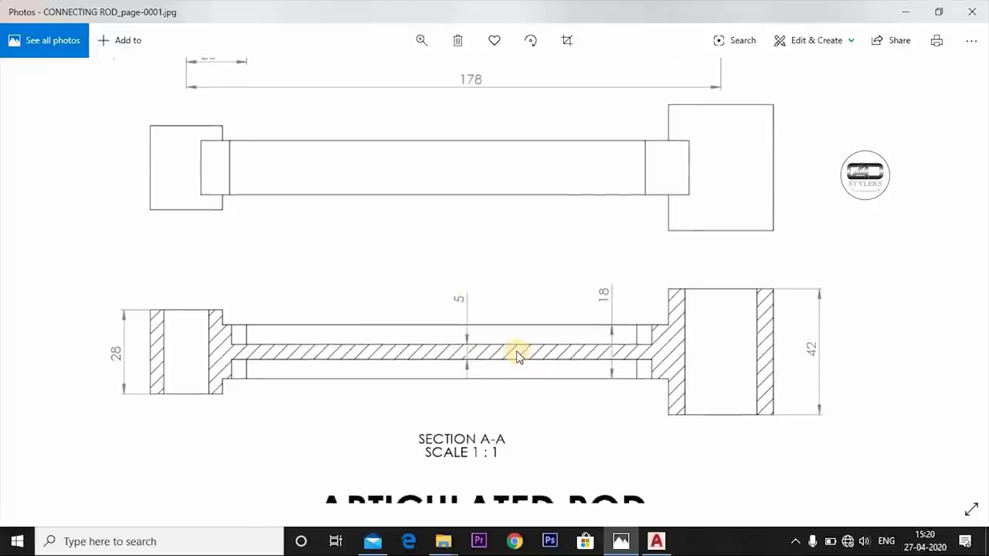
click(619, 541)
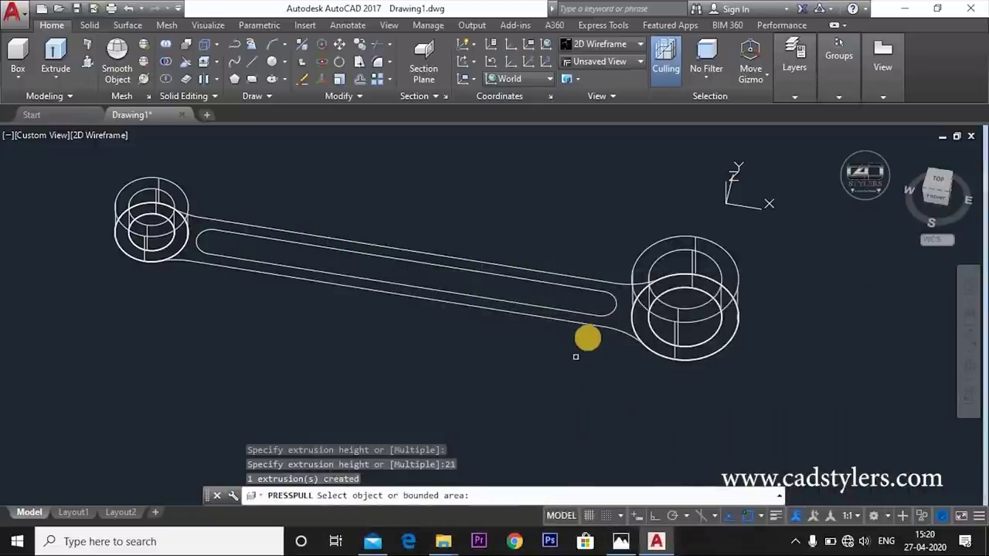
Step: Press-pull the rod web 9 units and the inner slot floor 2.5 units
click(618, 317)
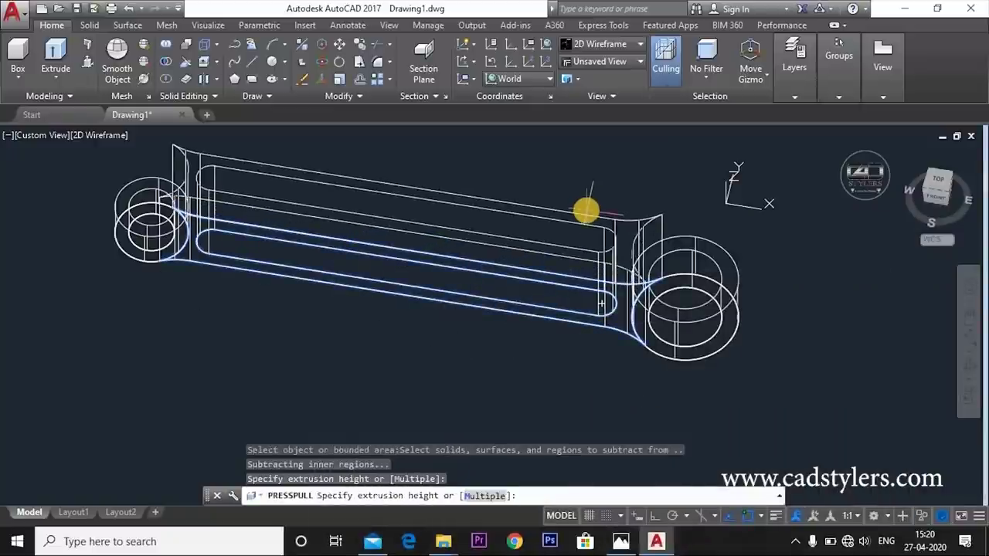
text(9)
key(Return)
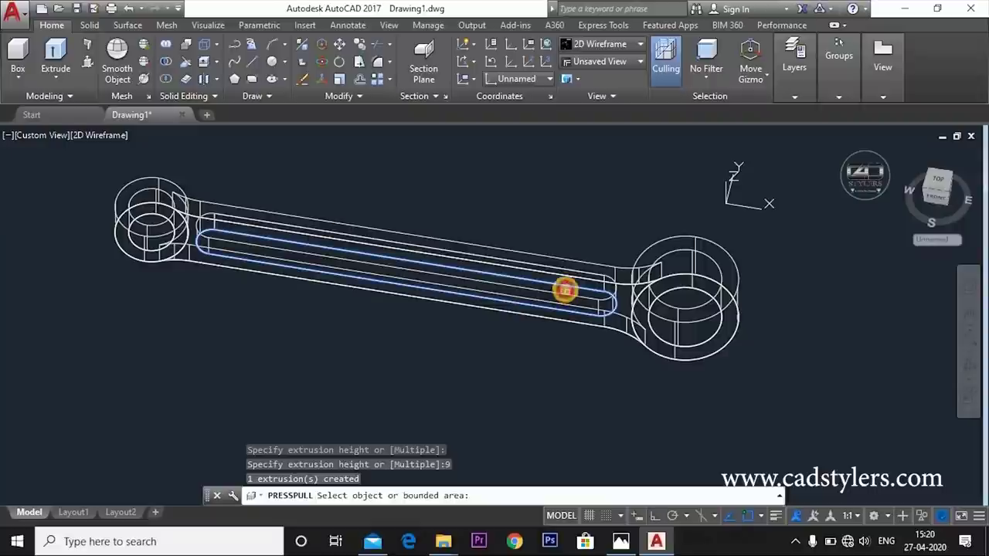
click(565, 289)
text(2.5)
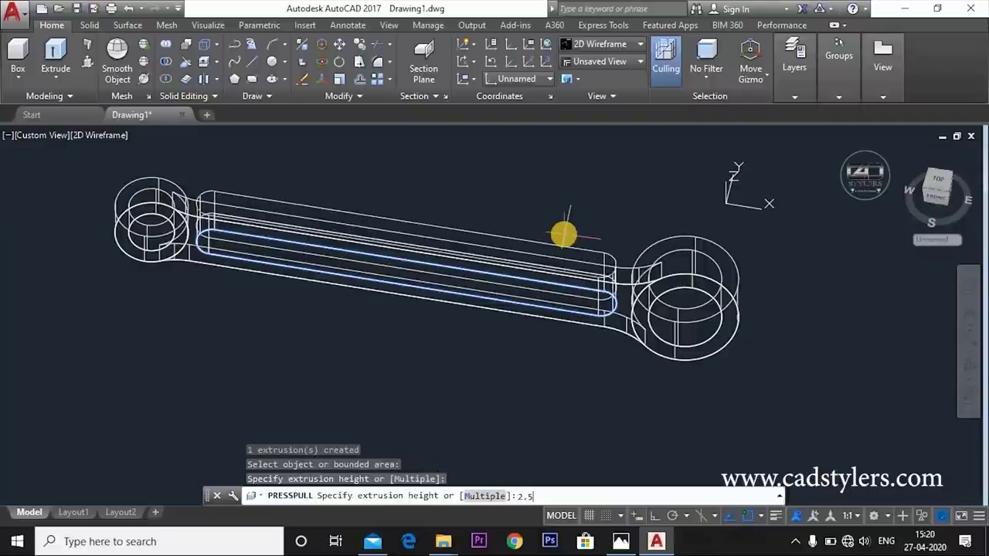
key(Return)
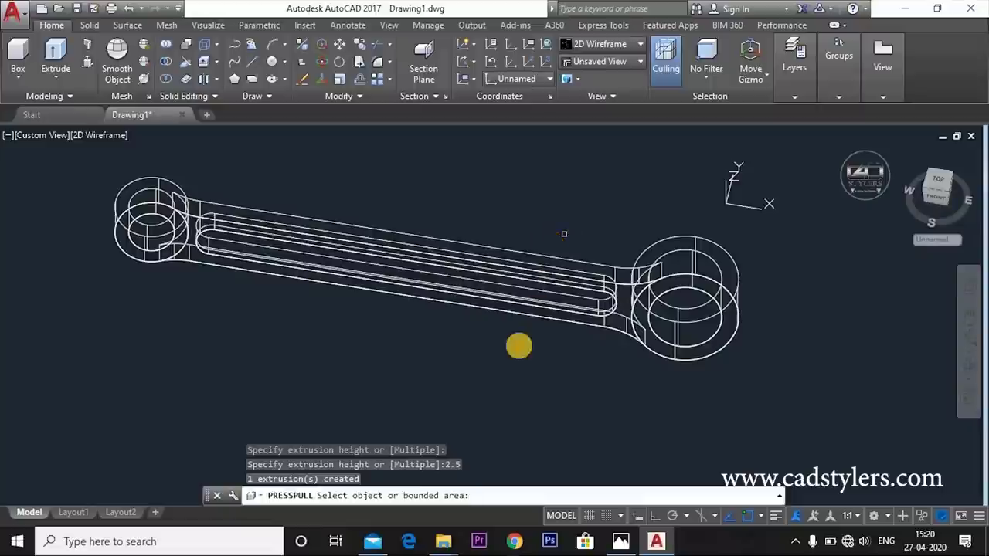
mouse_move(493, 420)
shift+middle_down()
mouse_move(575, 359)
mouse_move(565, 376)
shift+middle_up()
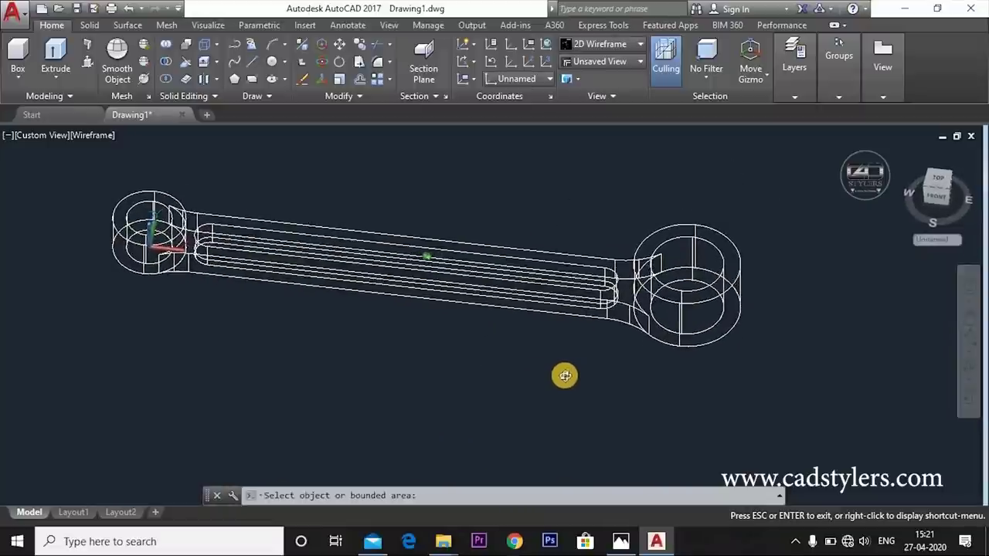
scroll(630, 47, down, 1)
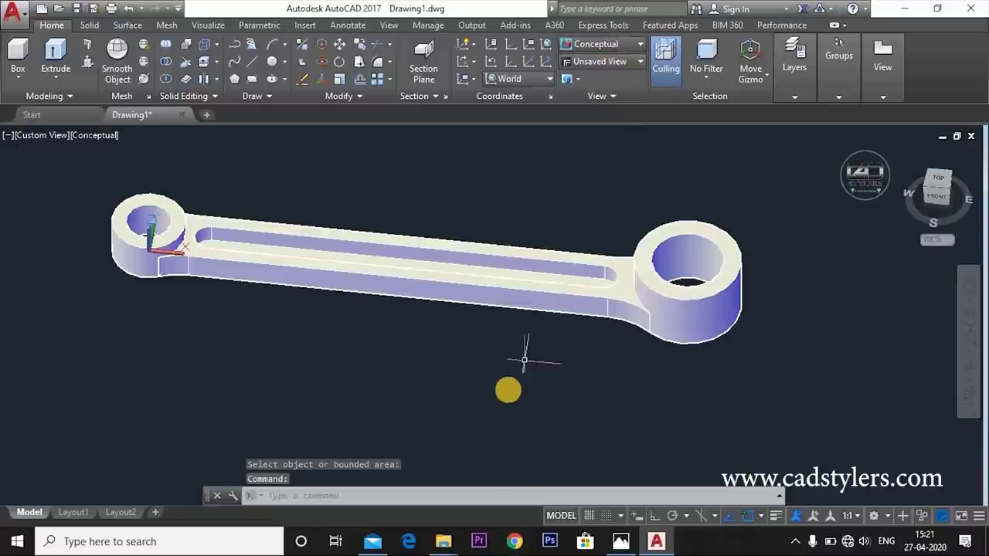
mouse_move(507, 388)
shift+middle_down()
mouse_move(541, 397)
mouse_move(518, 395)
mouse_move(513, 359)
shift+middle_up()
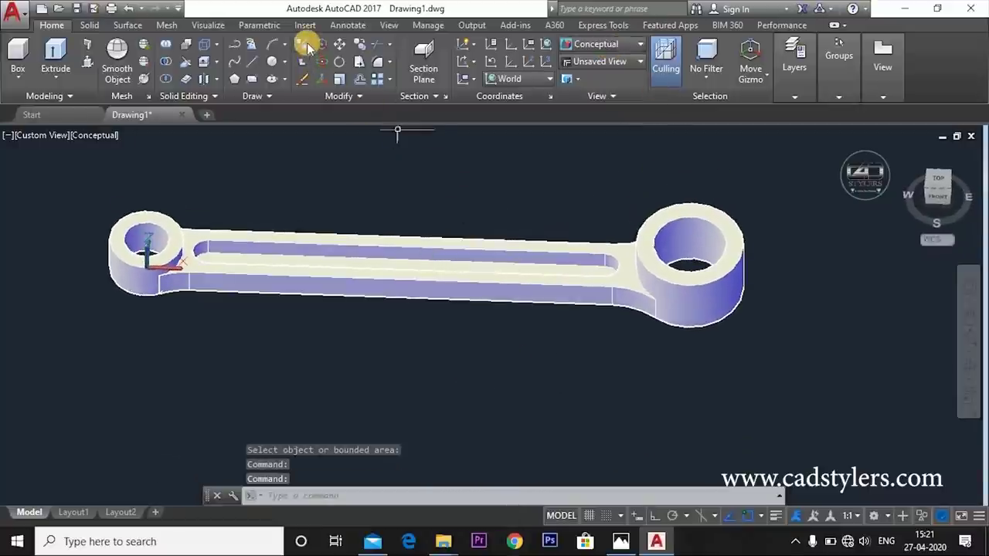
Step: Mirror the whole rod in 3D across the XY plane at the origin, keeping the original
click(321, 62)
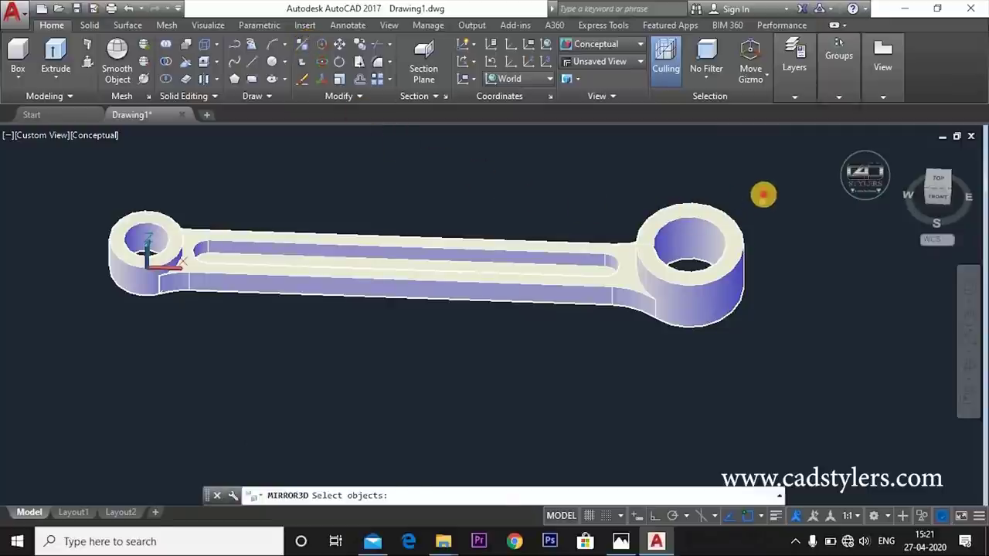
click(763, 193)
click(84, 333)
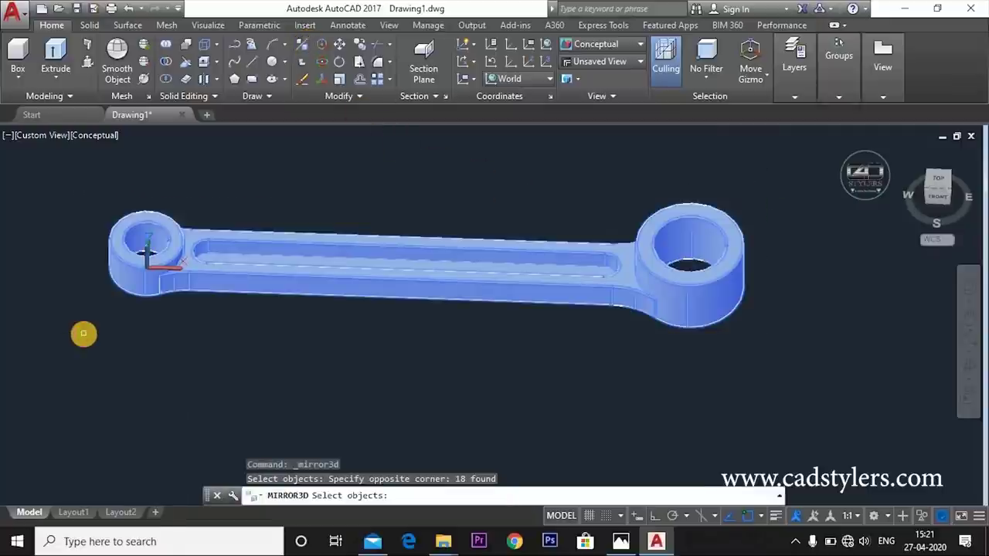
key(Return)
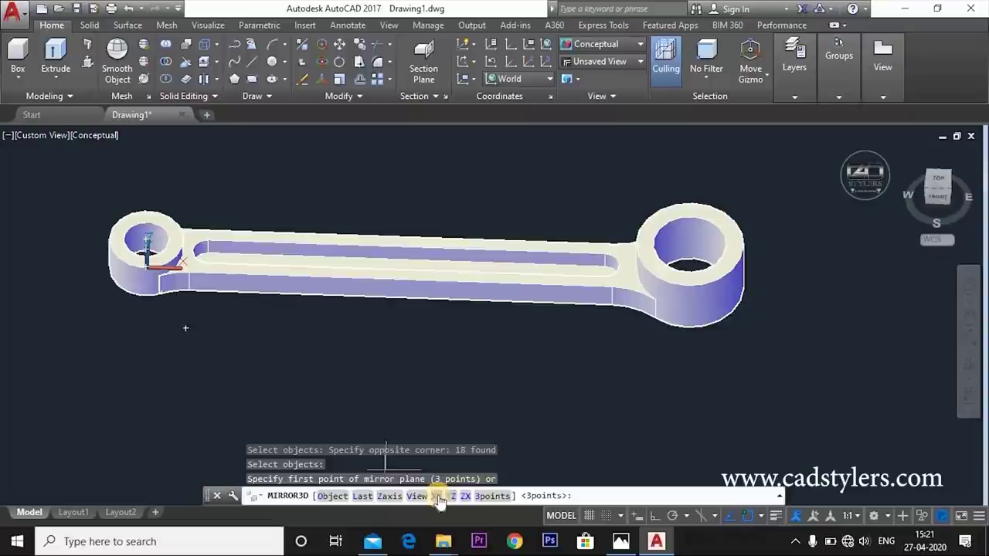
click(437, 496)
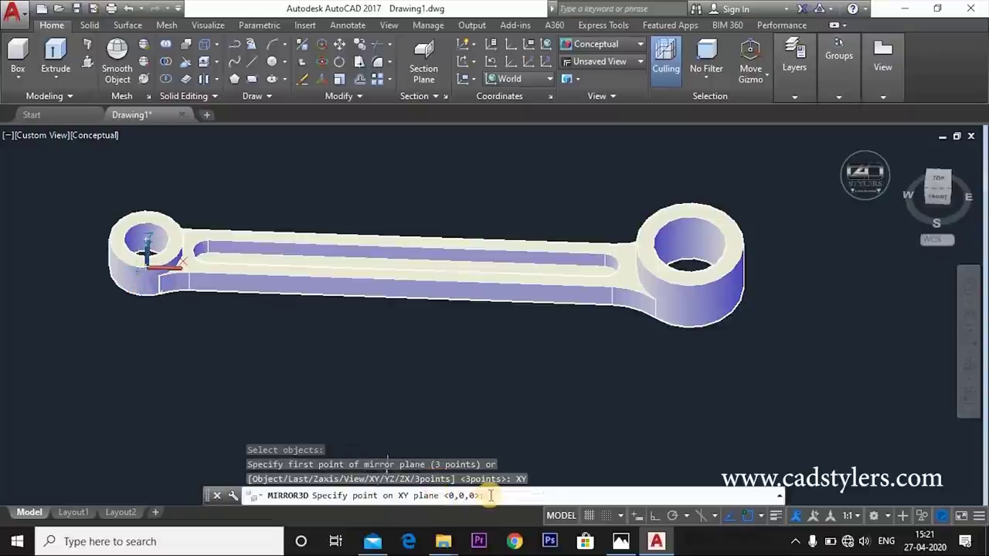
key(Return)
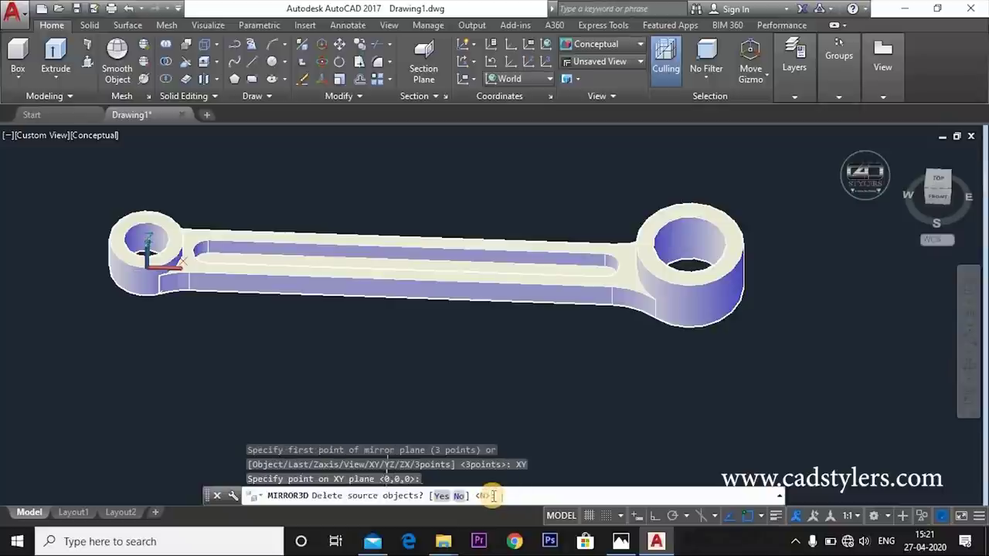
key(Return)
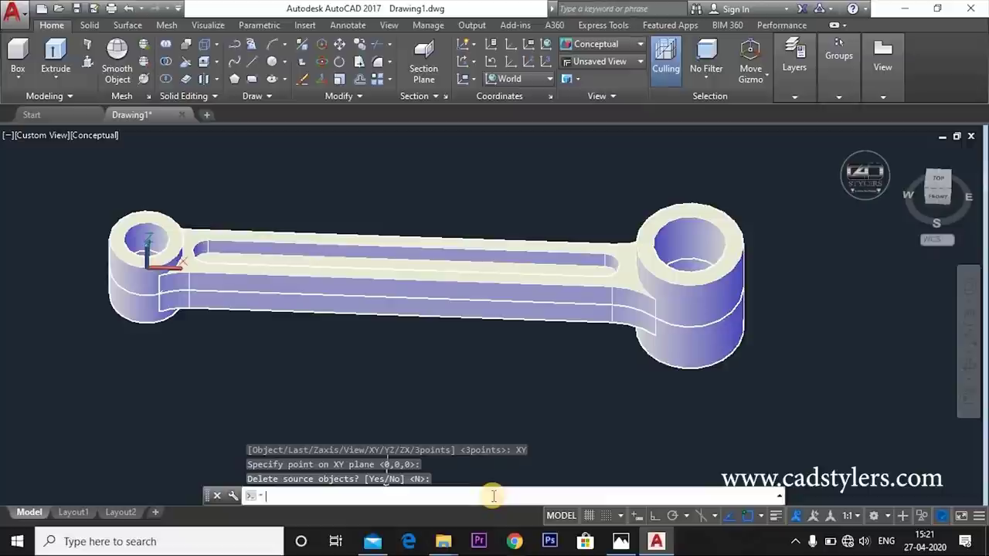
mouse_move(285, 363)
shift+middle_down()
mouse_move(311, 314)
mouse_move(250, 304)
mouse_move(382, 368)
mouse_move(376, 374)
shift+middle_up()
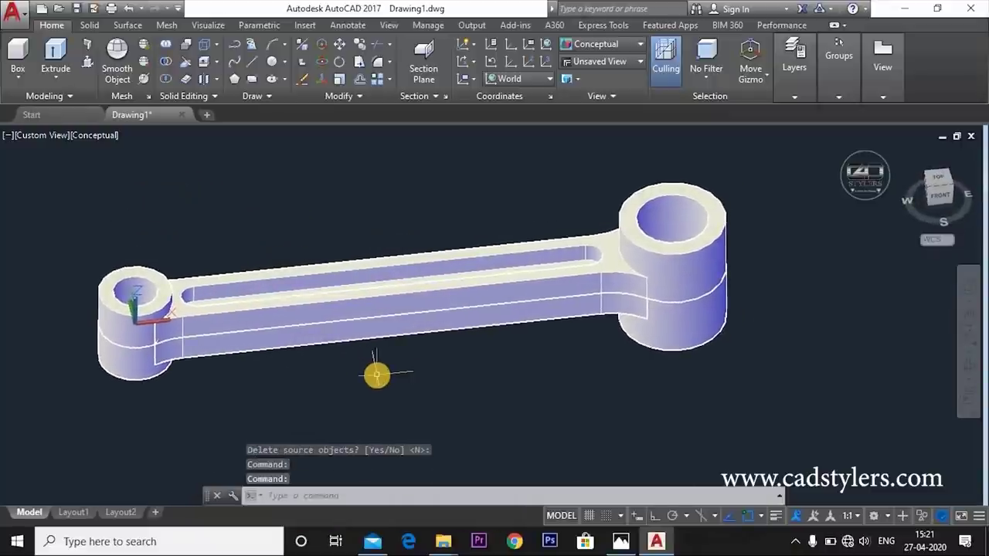
Step: Union all the rod solids into a single solid
text(union)
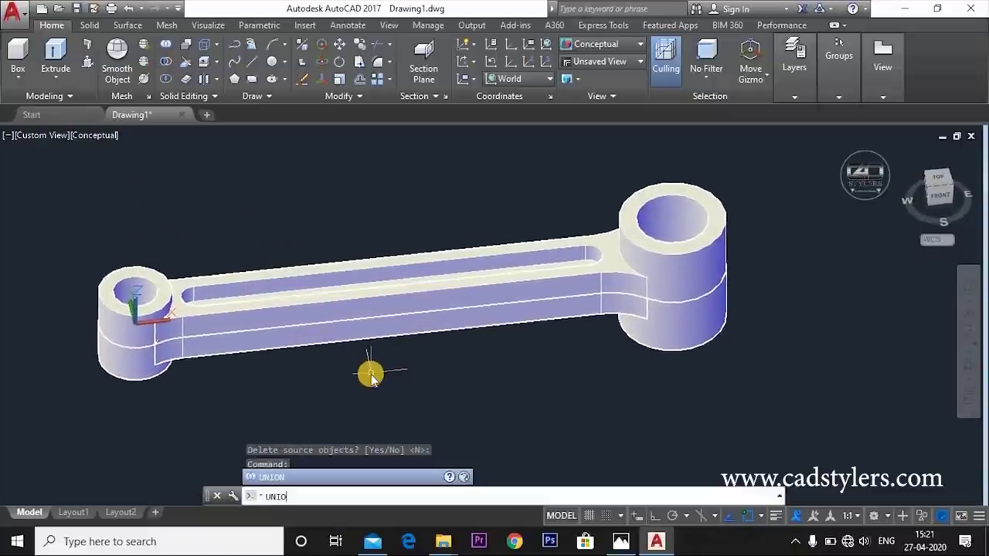
key(Return)
scroll(509, 409, down, 4)
click(640, 299)
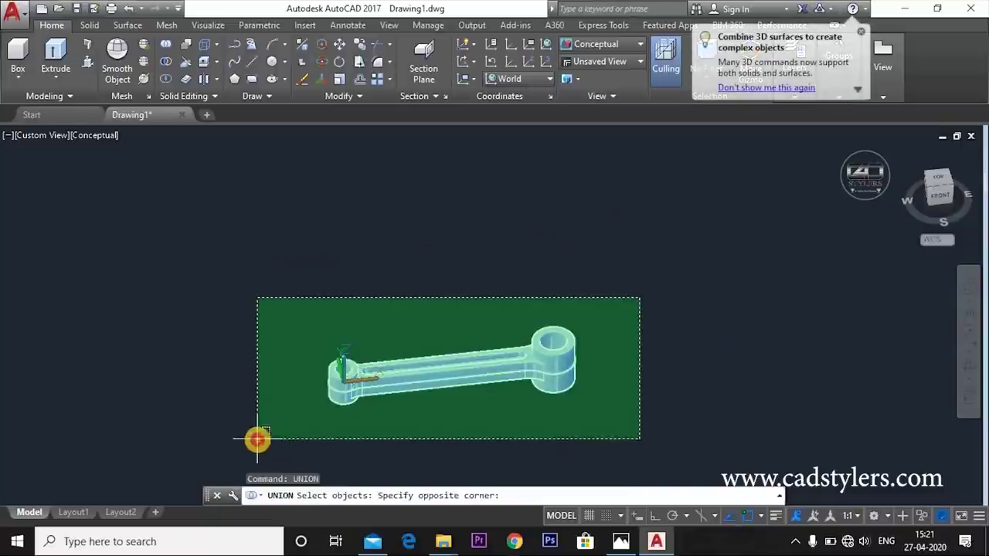
click(257, 439)
key(Return)
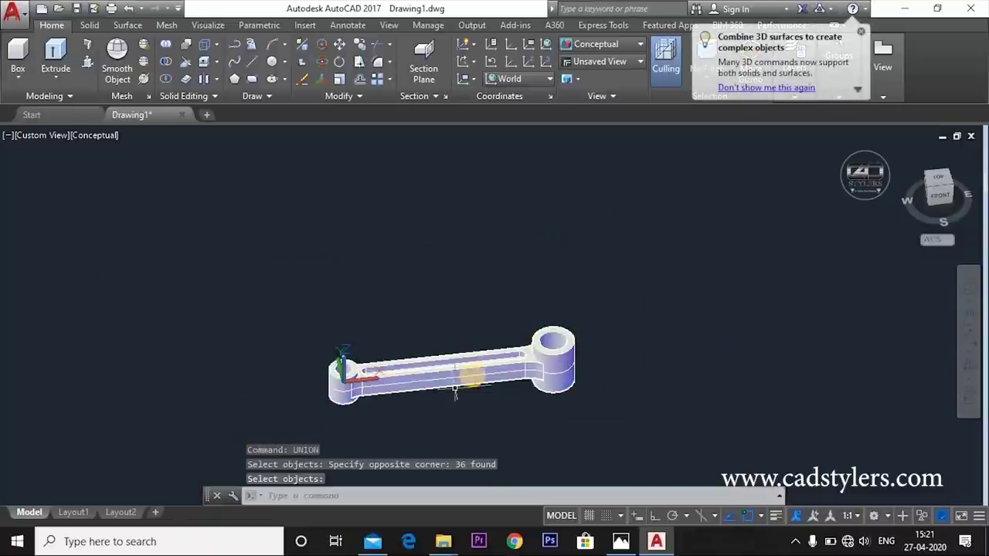
Step: Orbit over the merged rod and set the exact Top view from the ViewCube
scroll(470, 377, up, 5)
scroll(448, 338, down, 3)
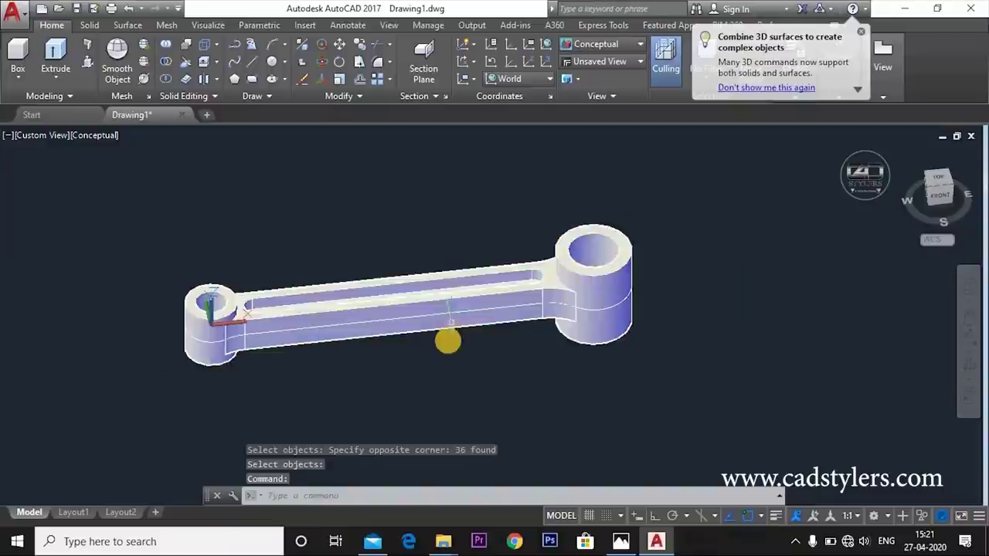
middle_click(444, 399)
key(Escape)
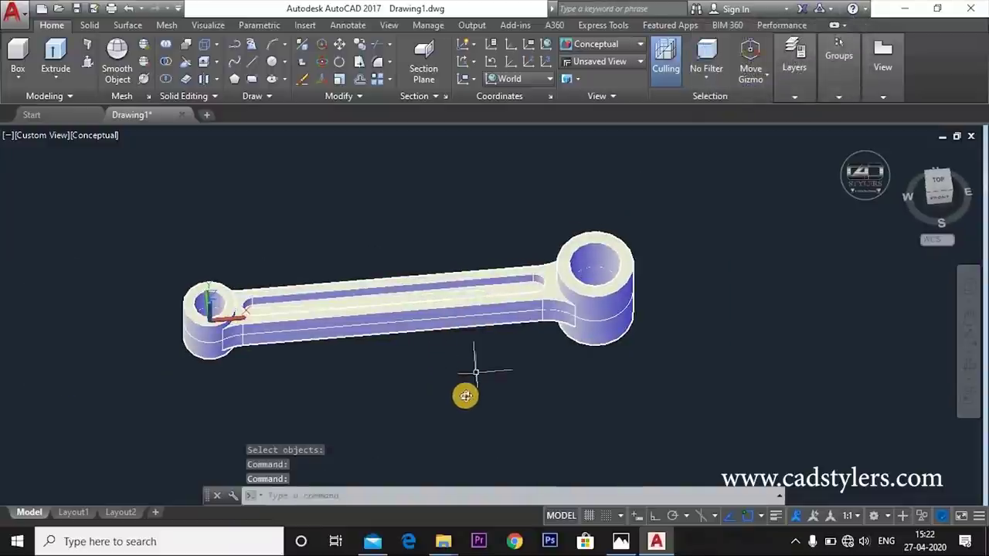
shift+middle_drag(463, 397, 698, 316)
click(946, 194)
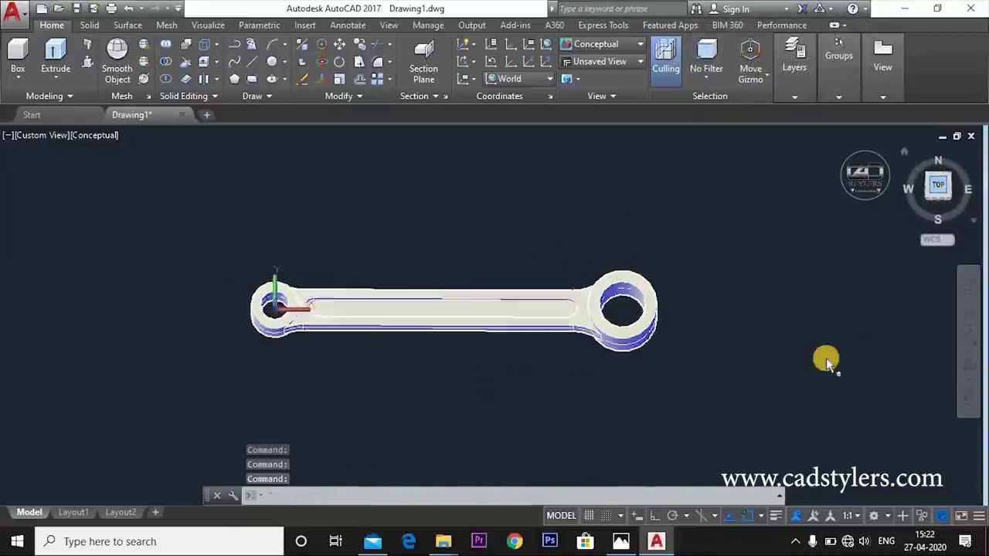
click(622, 545)
Step: View the ASSEMBLY RING PARTS sheet zoomed on the rod bushes, then return to AutoCAD
key(Right)
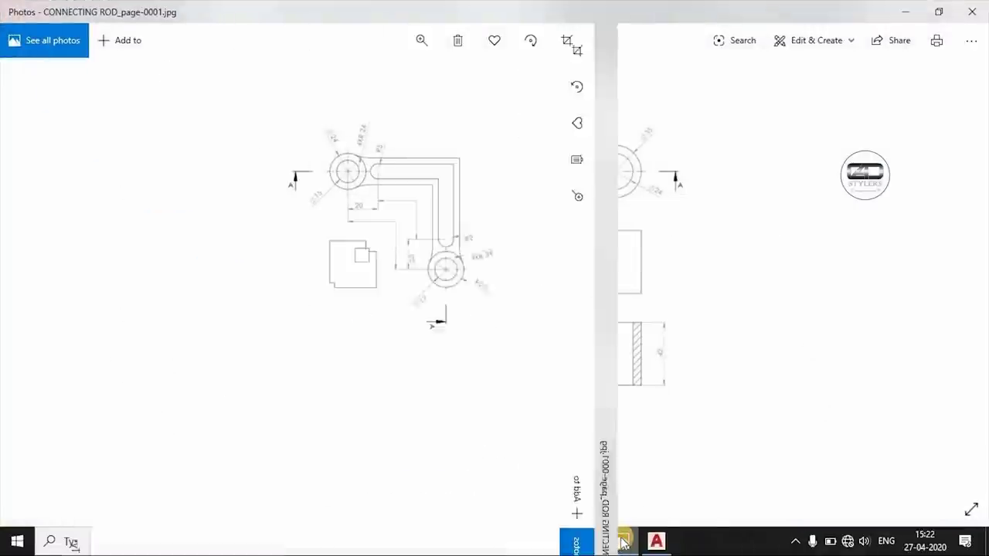
key(Right)
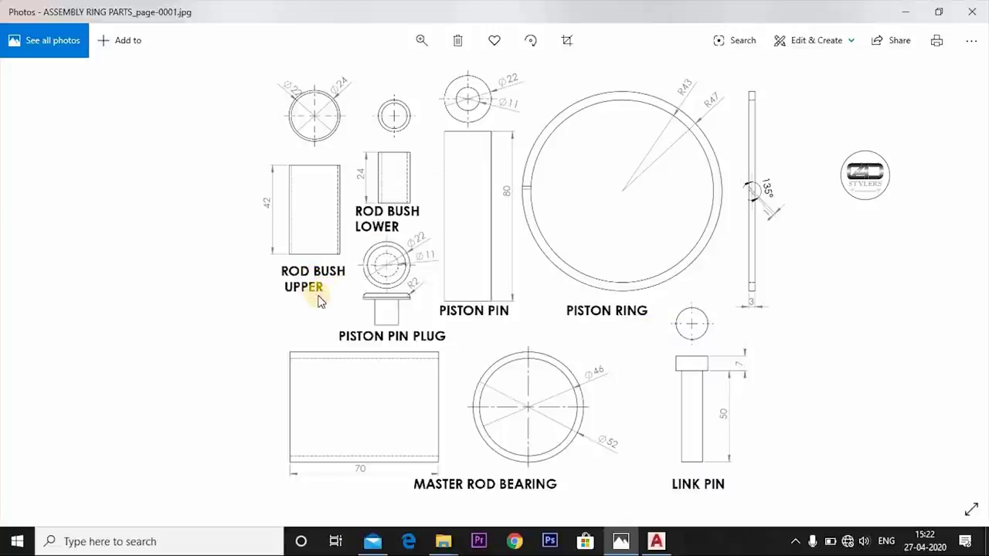
click(317, 288)
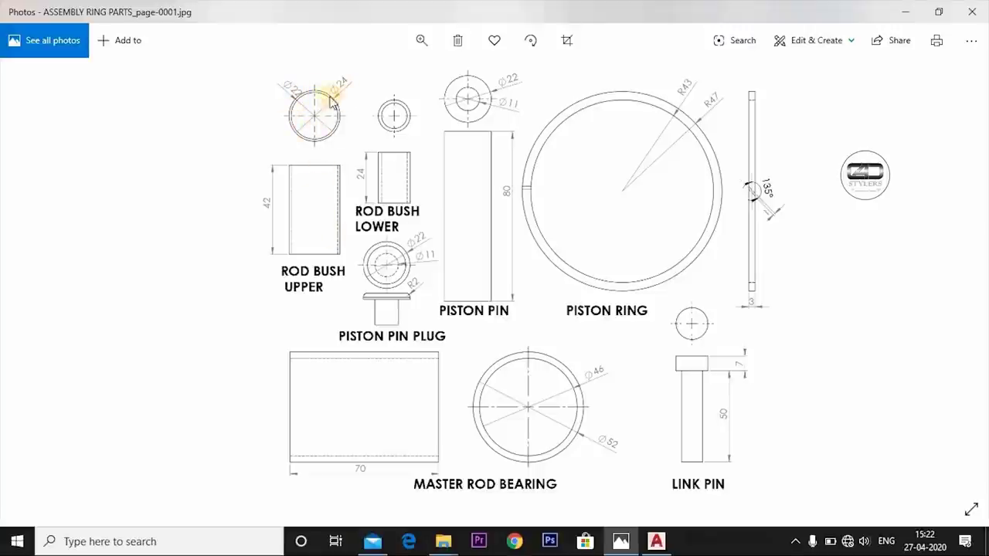
double_click(290, 100)
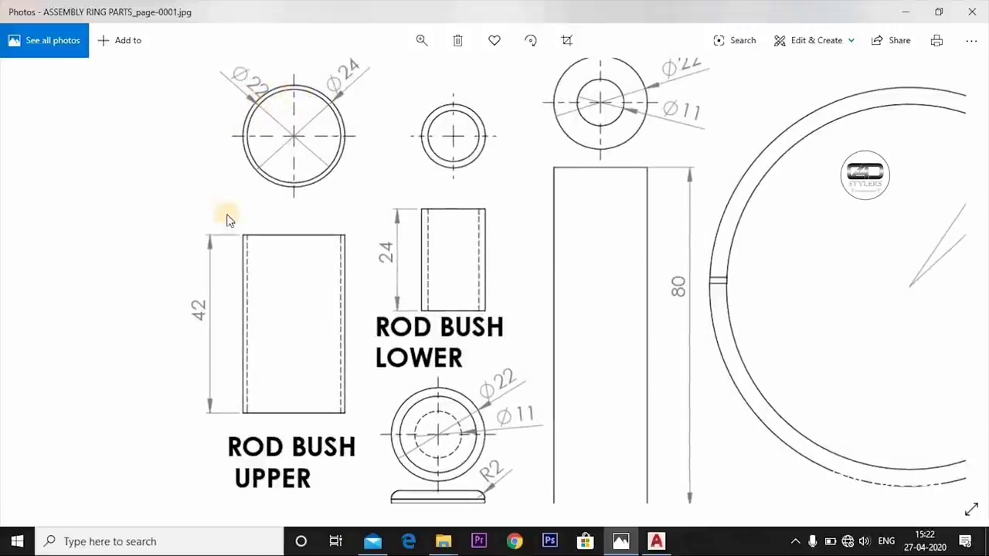
drag(287, 326, 286, 269)
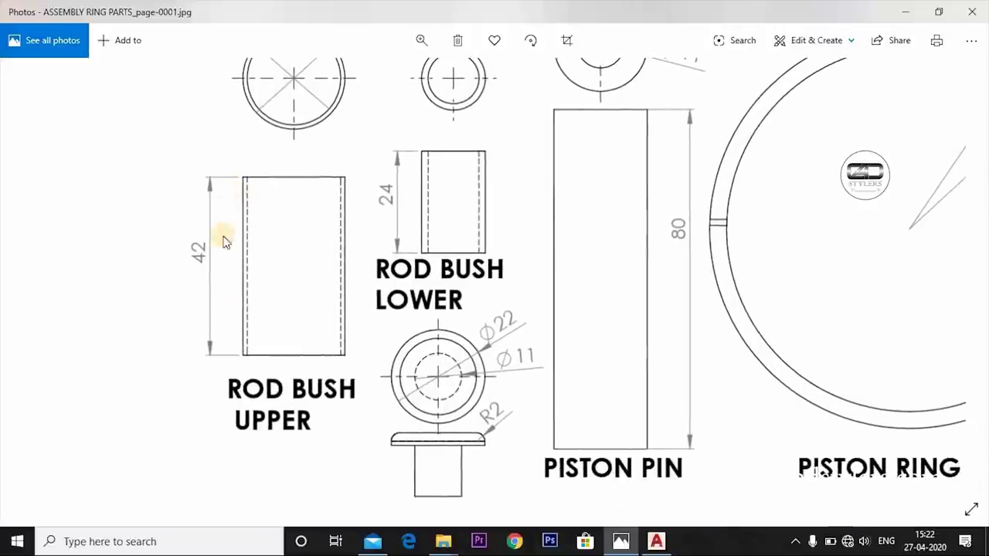
click(620, 544)
middle_drag(761, 375, 531, 389)
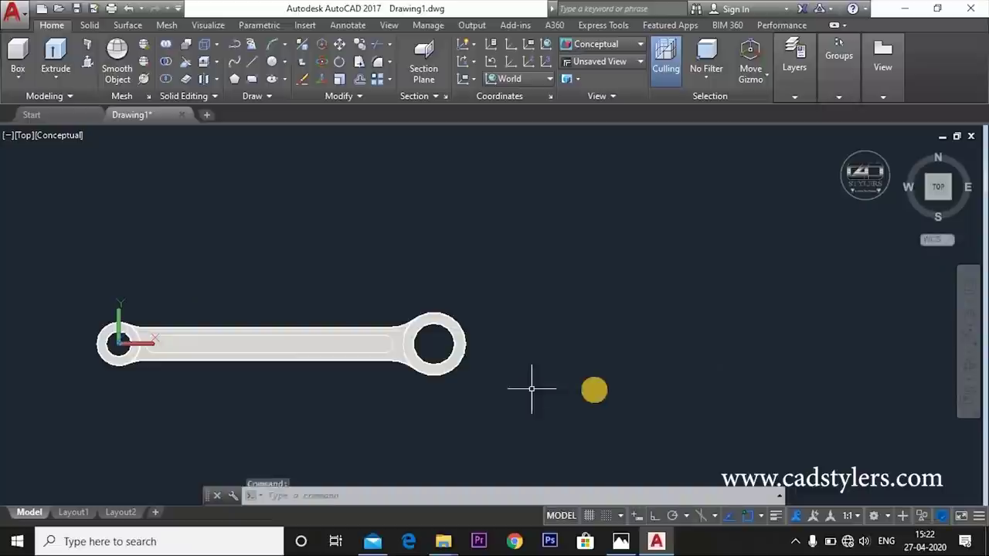
Step: Draw concentric circles of diameter 24 and 22 to the right of the rod
text(c)
key(Return)
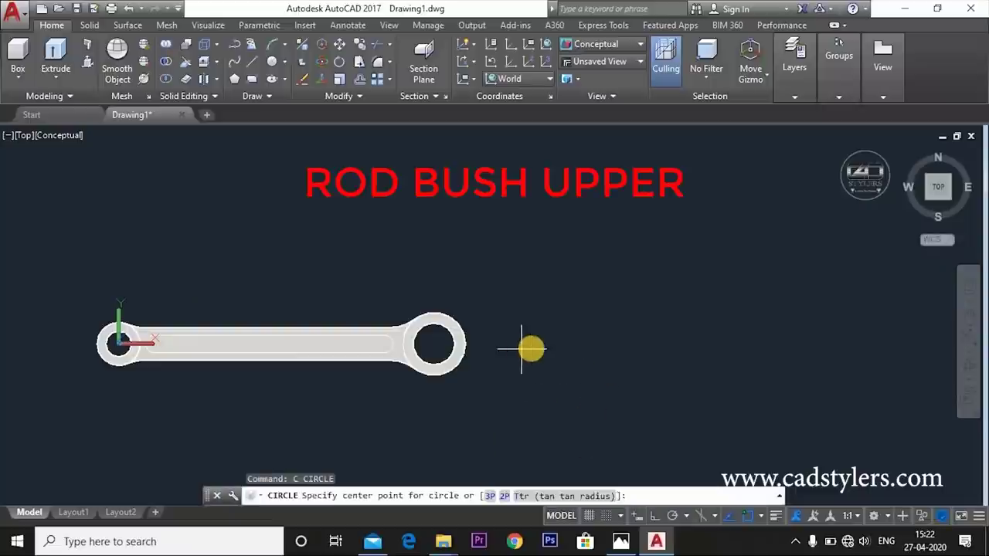
click(531, 348)
text(D)
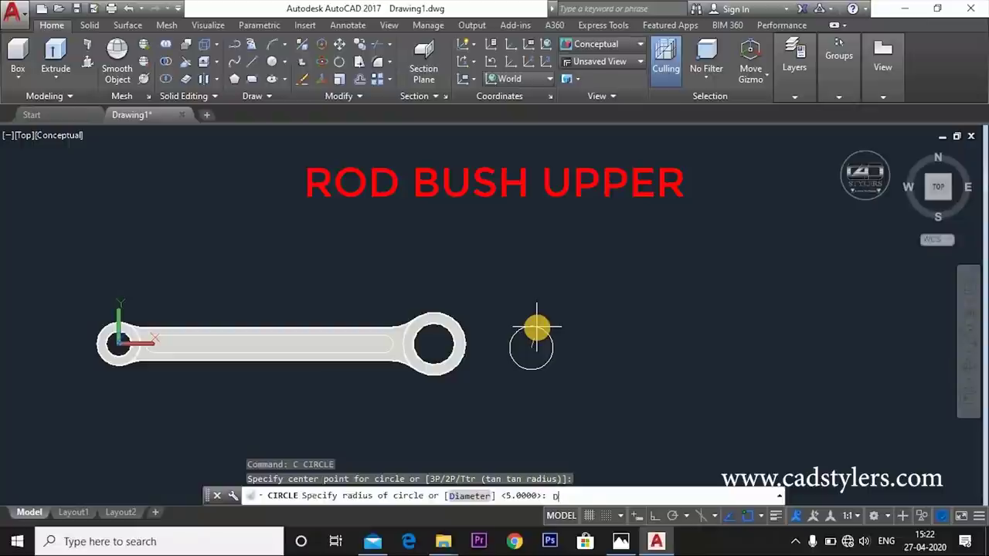
key(Return)
key(Return)
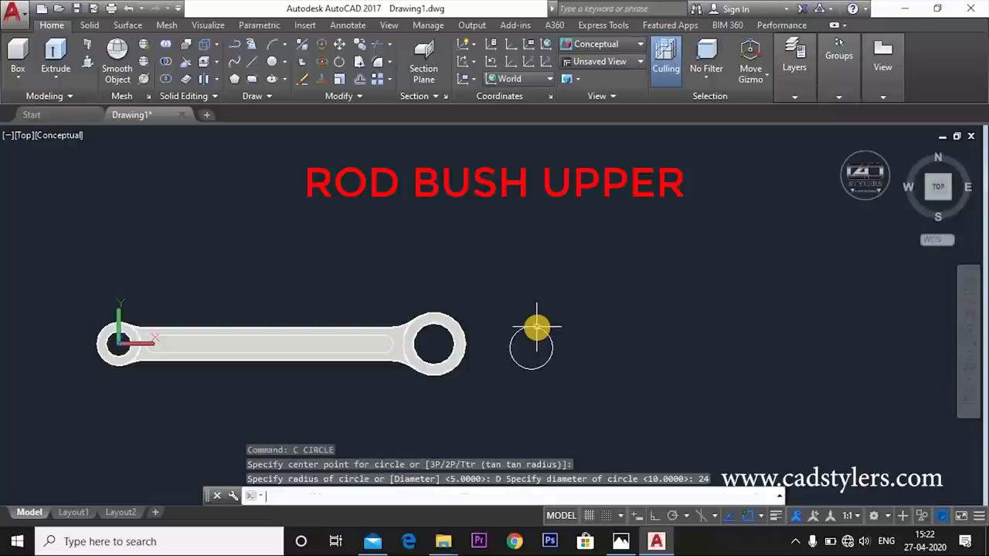
text(c)
key(Return)
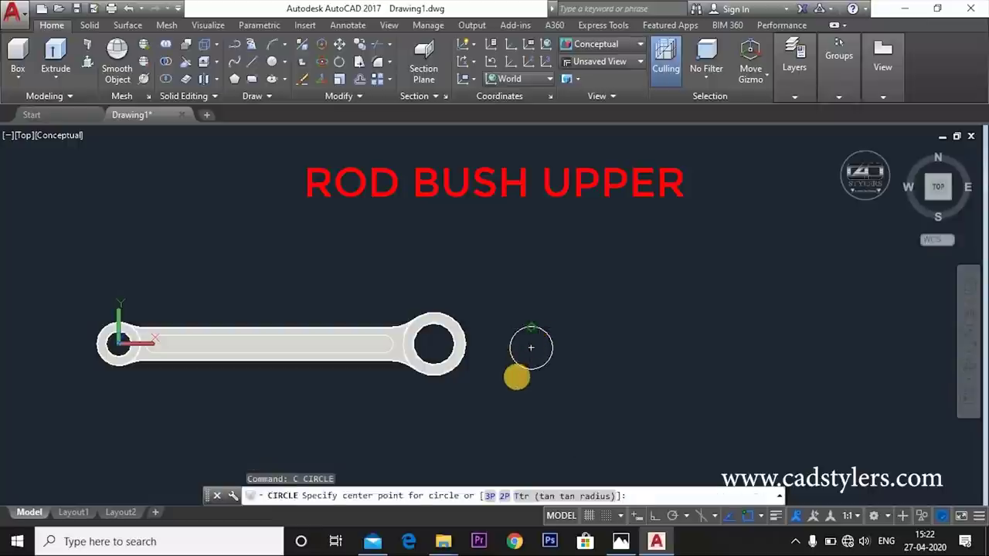
click(531, 349)
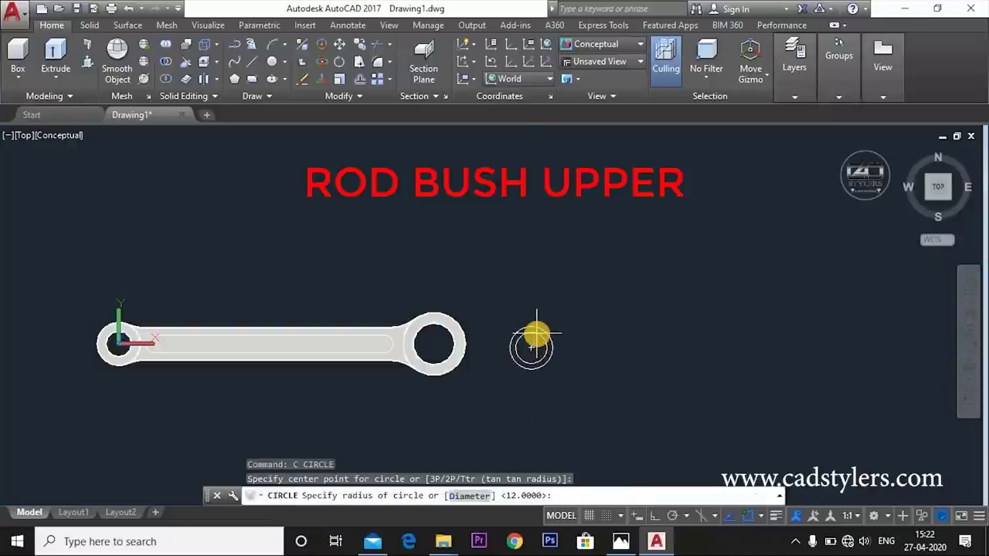
text(D)
key(Return)
text(22)
key(Return)
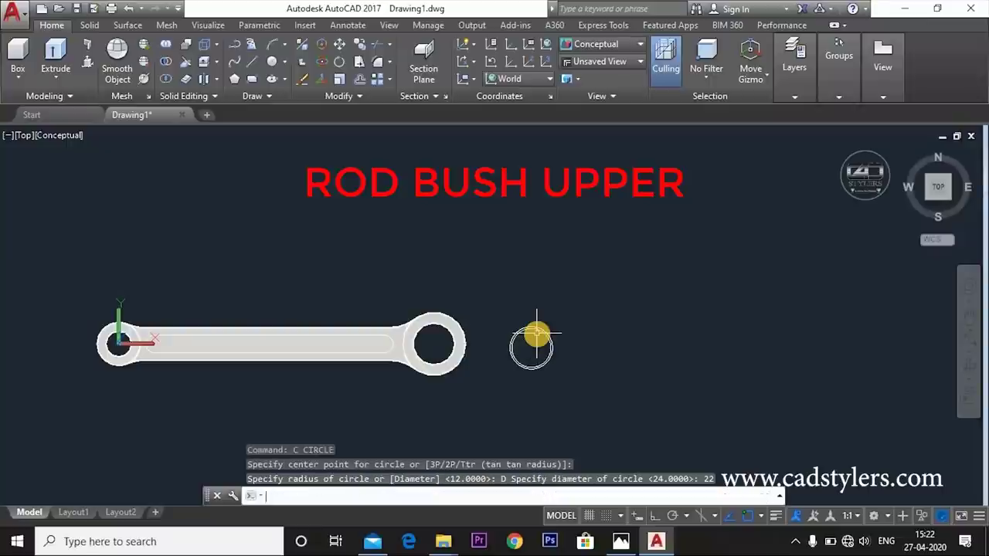
middle_drag(594, 368, 480, 338)
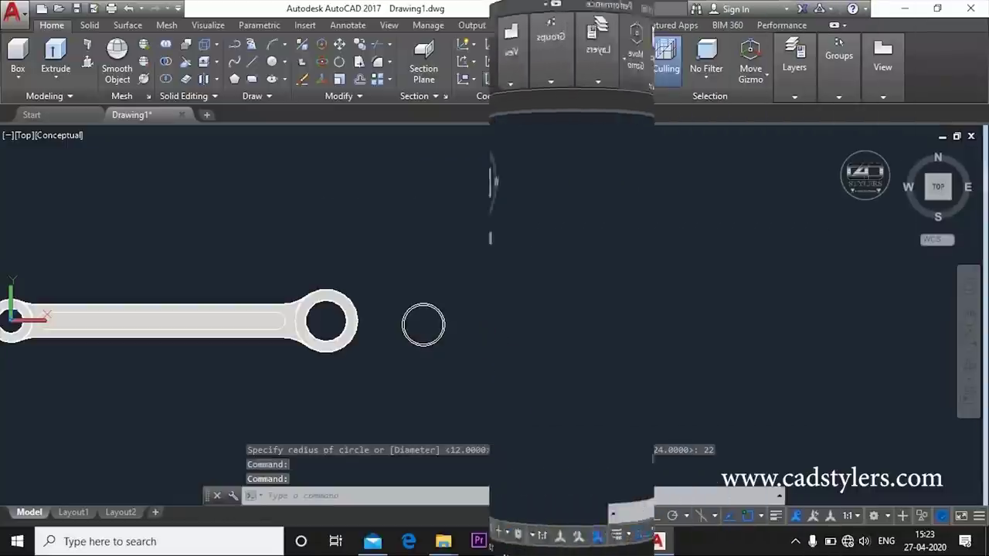
click(620, 541)
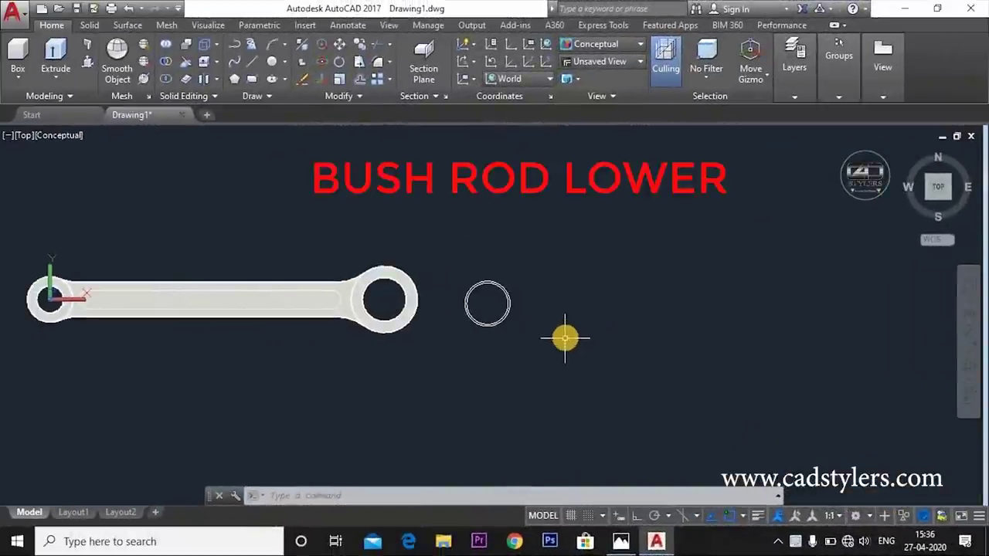
Step: Draw a 12 diameter circle and a concentric 15 diameter circle beside the first bush
text(c)
key(Return)
click(549, 306)
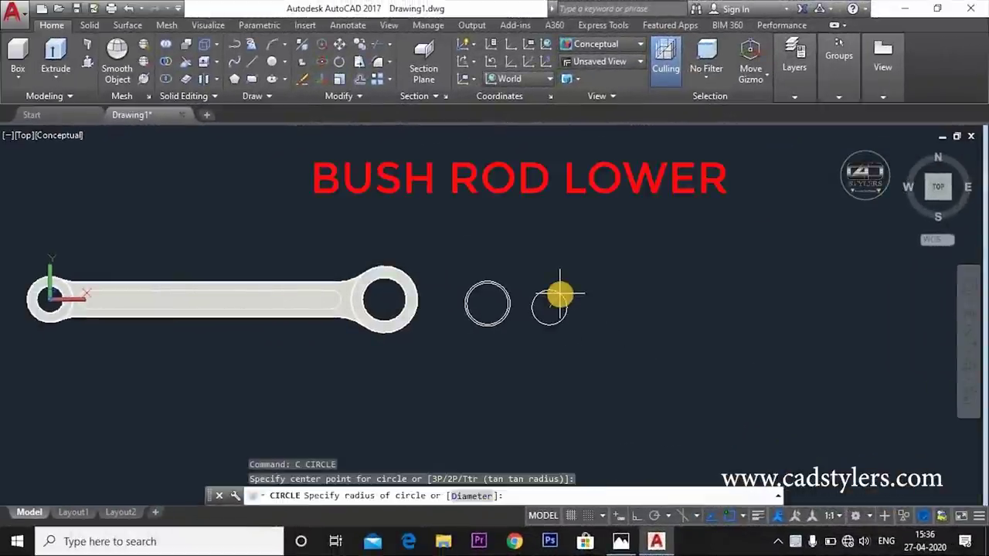
text(d)
key(Return)
text(12)
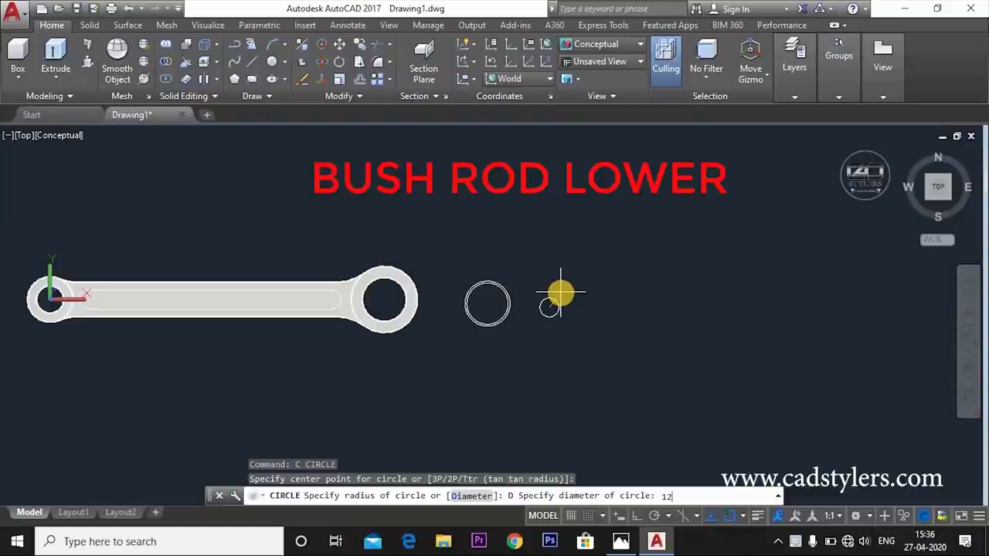
key(Return)
key(Return)
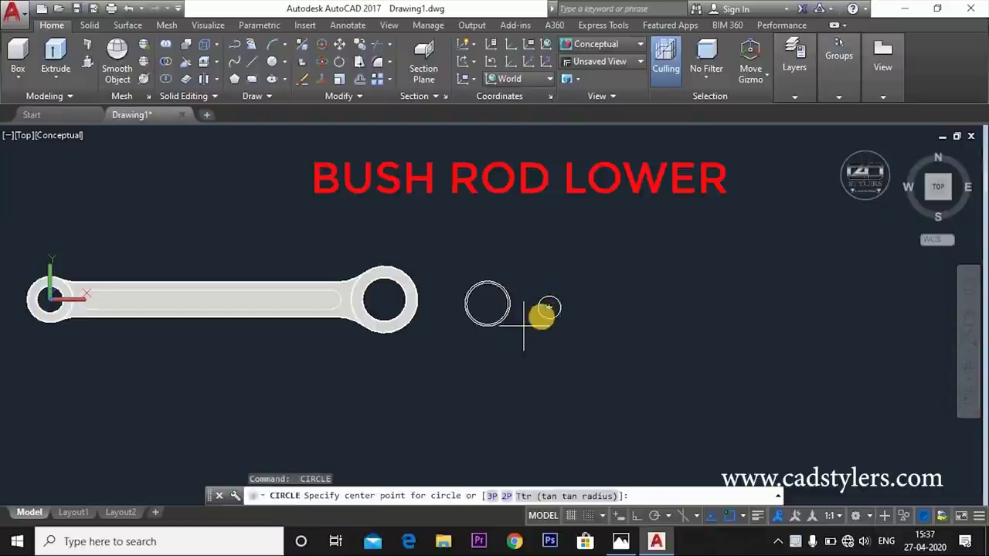
click(549, 307)
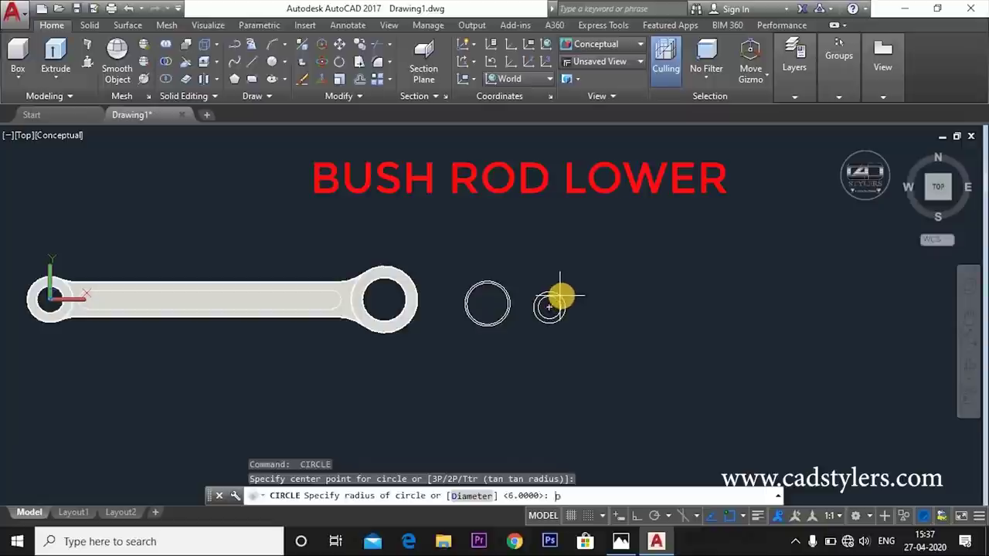
key(Return)
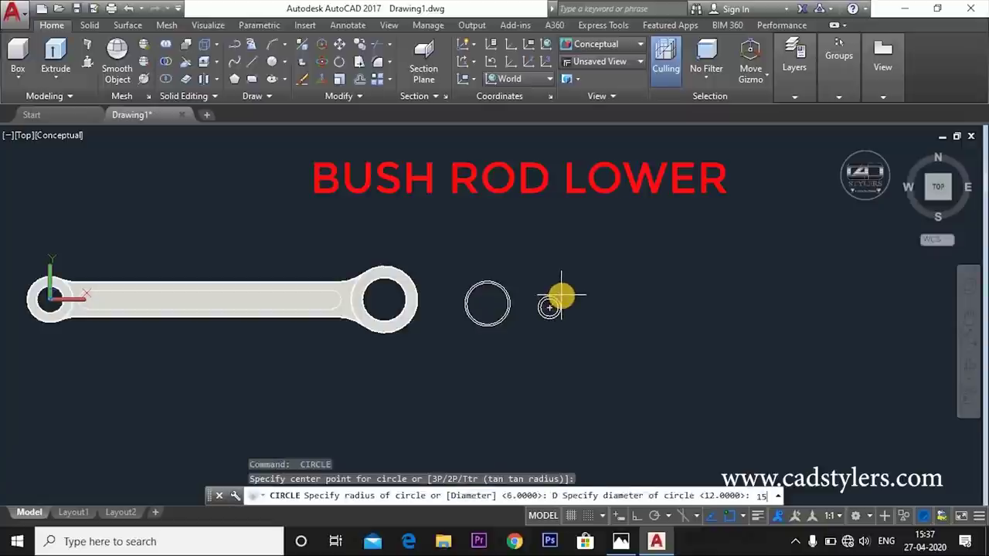
key(Return)
scroll(804, 332, up, 1)
click(621, 540)
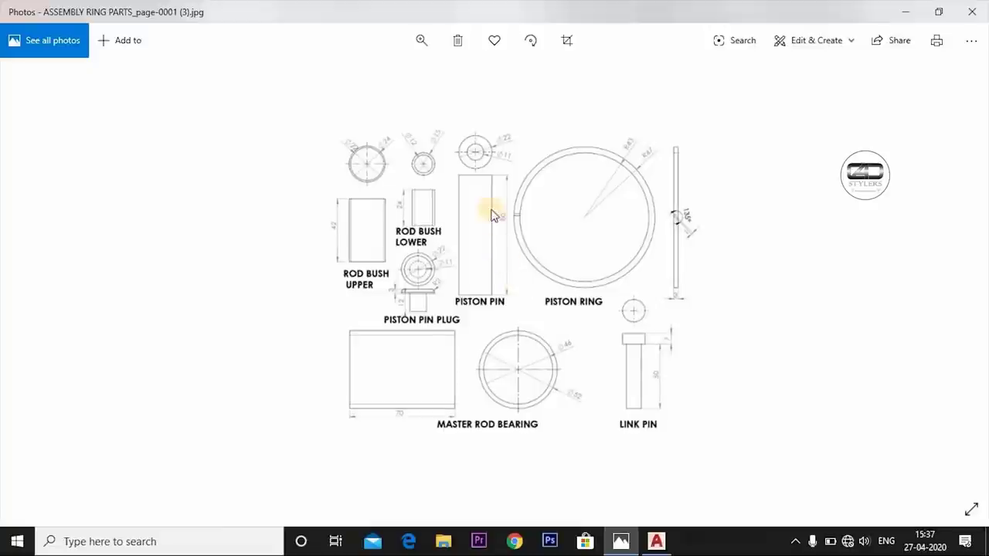
Step: Zoom into the PISTON PIN dimensions on the parts sheet, then switch back to AutoCAD
double_click(473, 172)
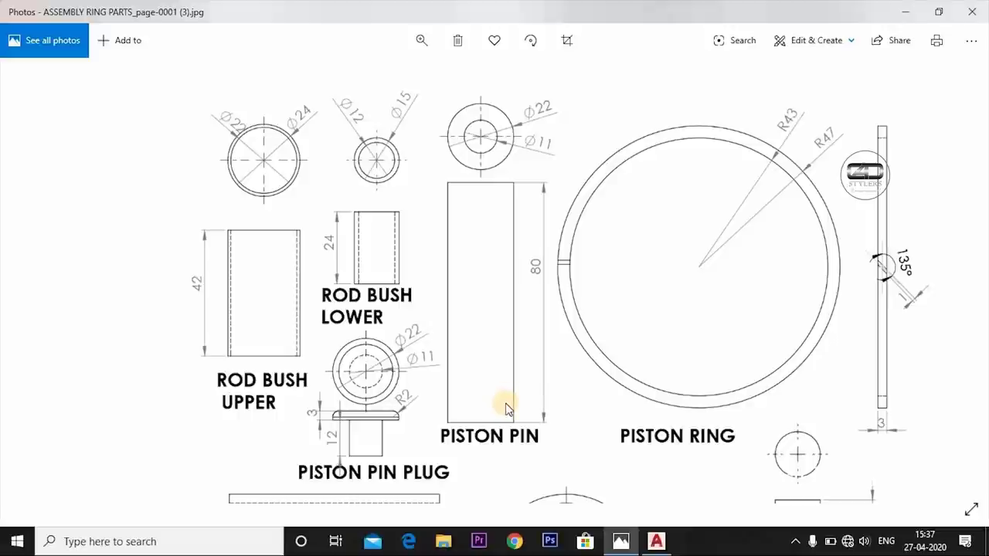
click(620, 541)
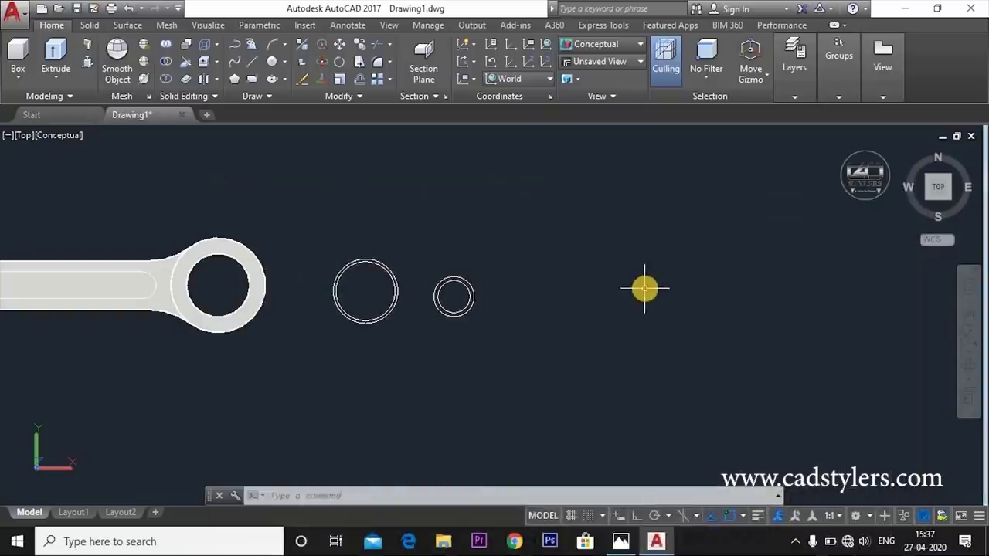
Step: Draw the 22-diameter piston pin circle beside the bushes
text(c)
key(Return)
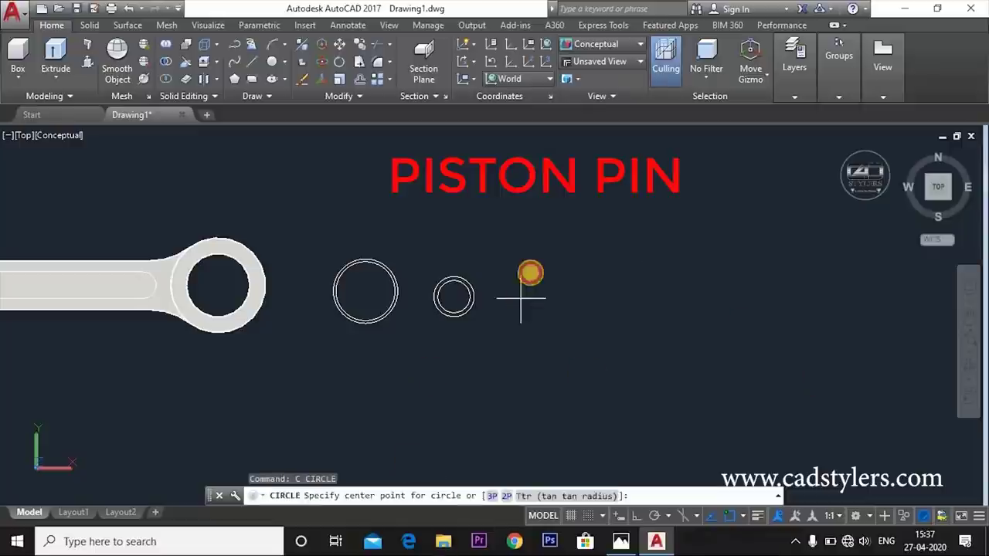
click(520, 298)
key(Return)
text(22)
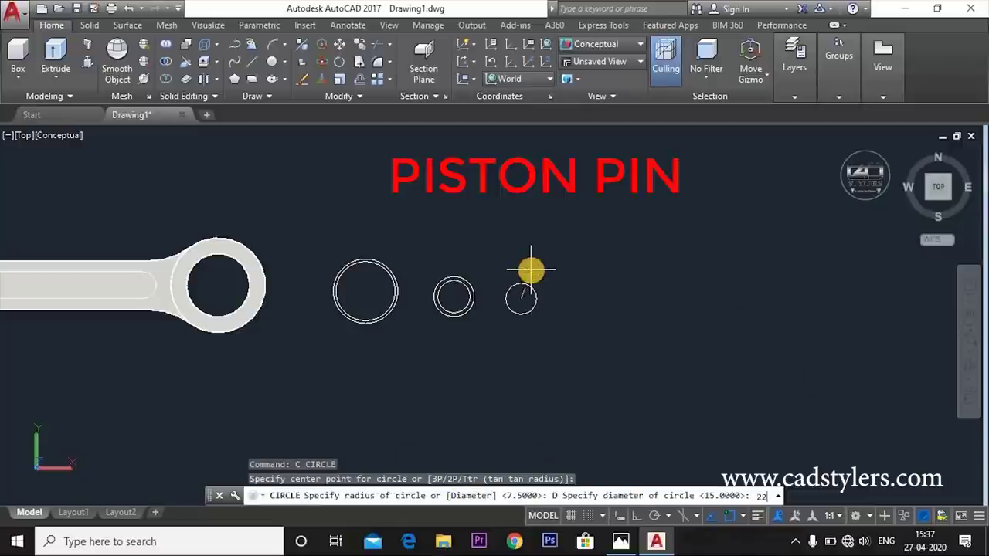
key(Return)
key(Return)
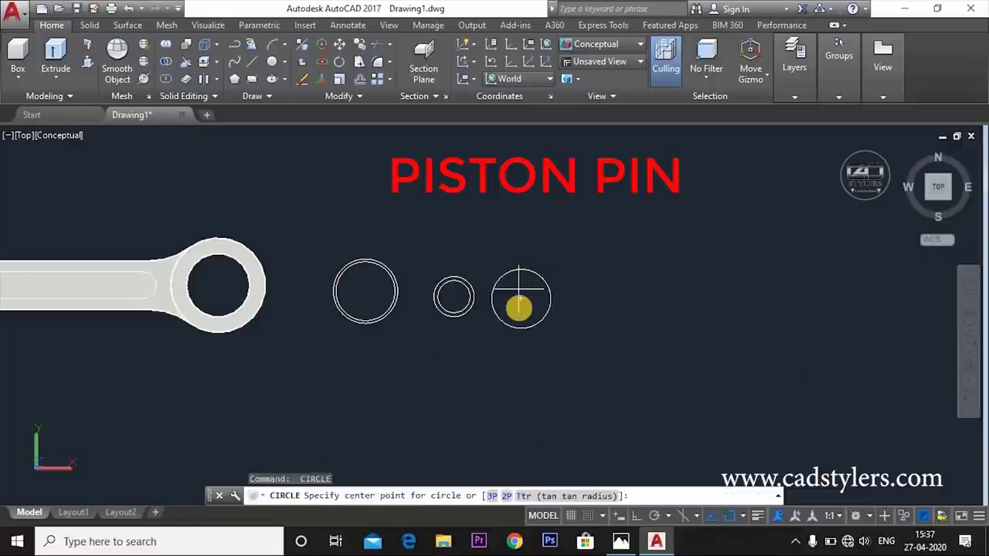
Step: Add a concentric 11-diameter inner circle, then bring up the reference sheet in Photos
click(520, 298)
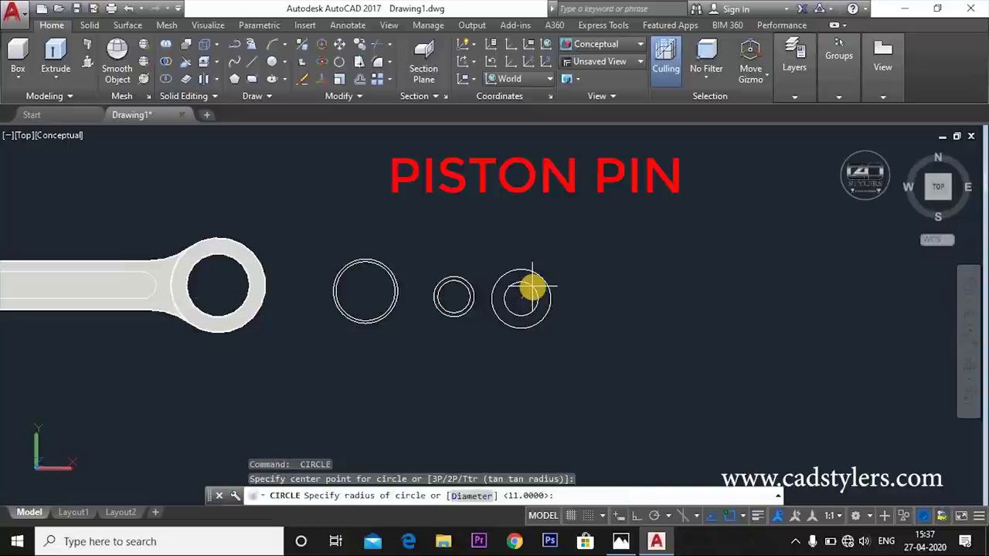
key(BackSpace)
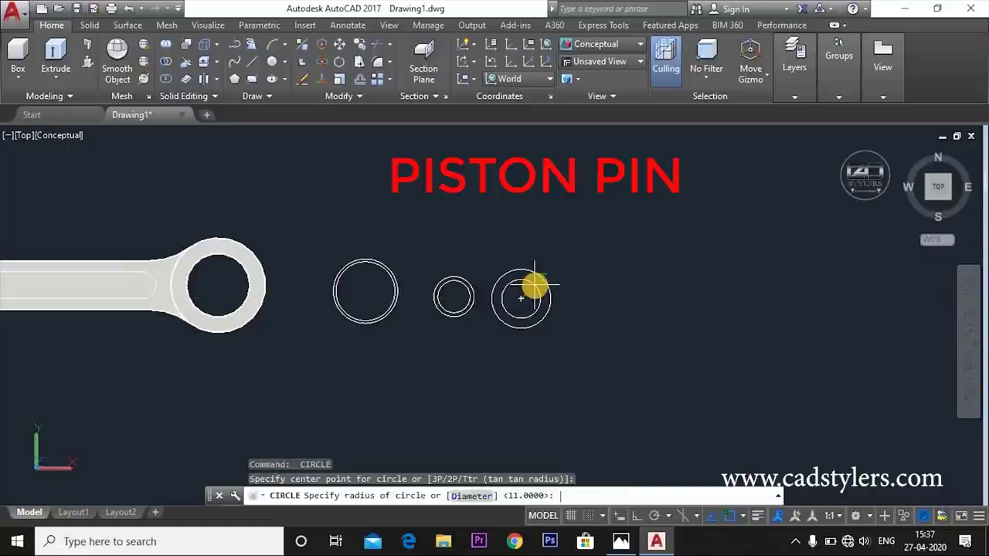
text(D)
key(Return)
text(11)
key(Return)
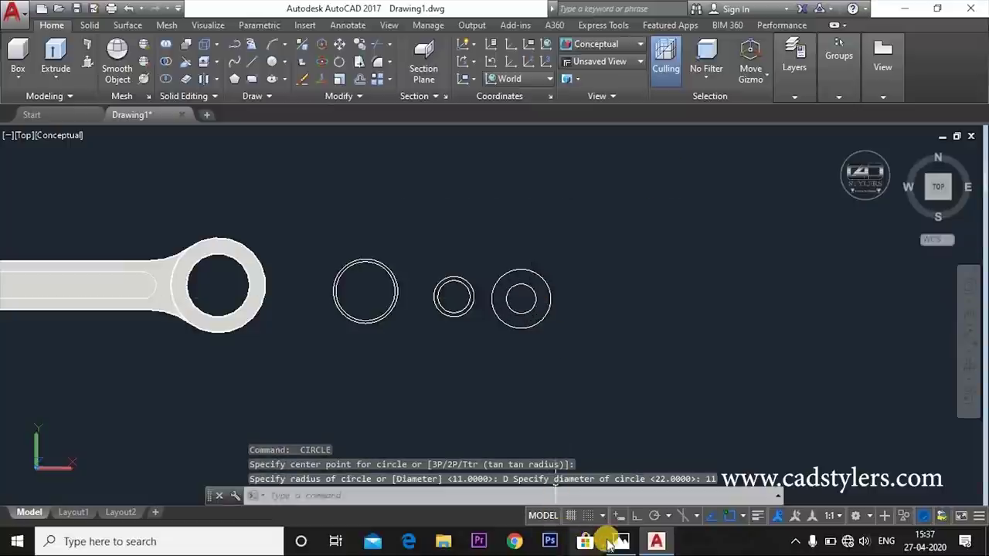
click(620, 543)
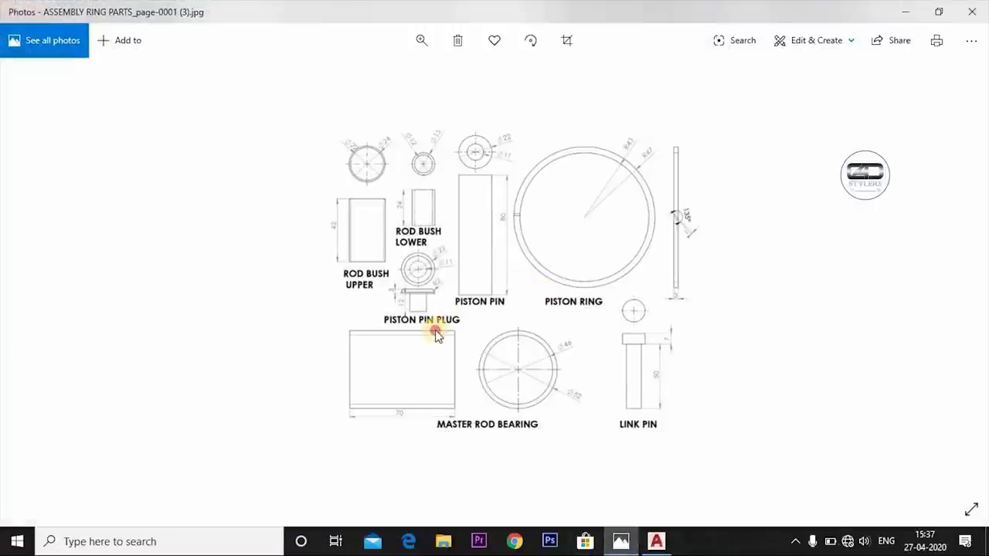
Step: Zoom and pan the sheet to read the piston pin plug's 22, 11, R2, 3 and 12 dimensions
scroll(435, 334, up, 3)
mouse_move(453, 316)
mouse_down()
mouse_move(430, 242)
mouse_move(431, 284)
mouse_up()
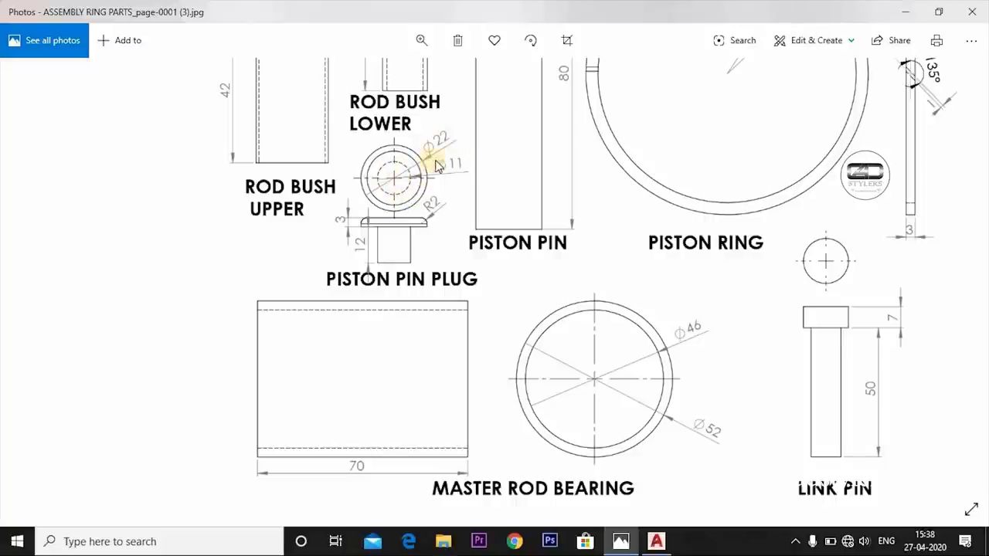
scroll(435, 289, up, 2)
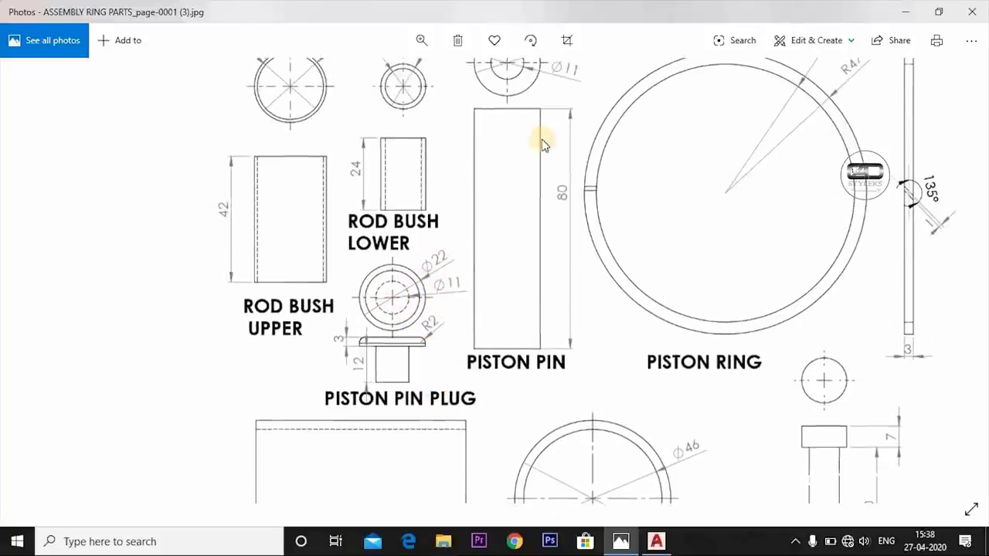
scroll(534, 177, up, 2)
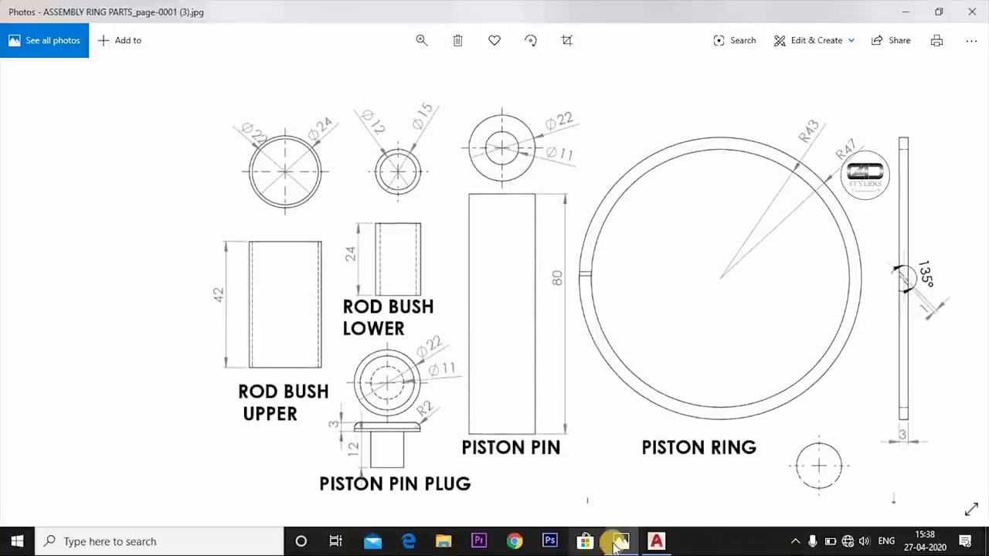
Step: Copy the 22/11 piston pin circle pair to its right for the piston pin plug
text(c)
key(Return)
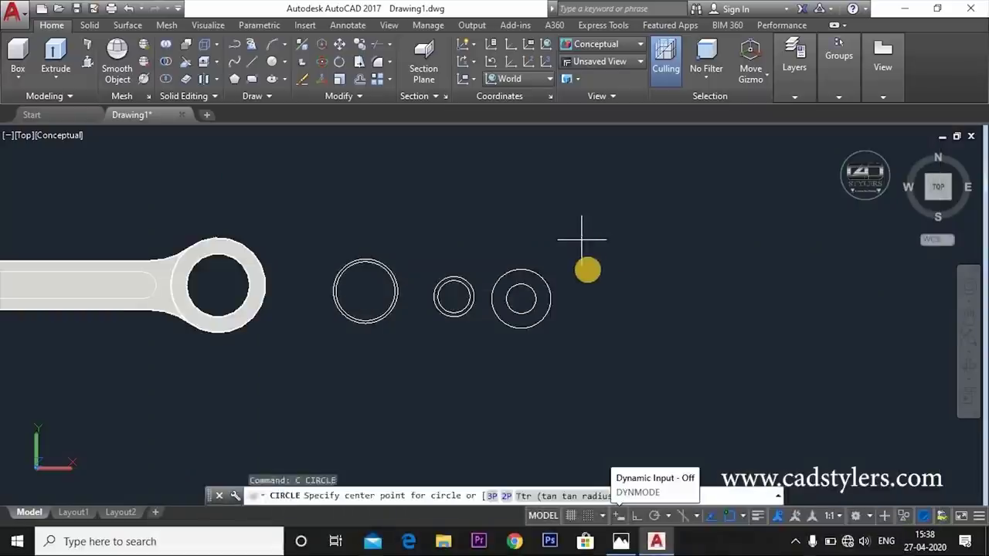
click(586, 269)
key(Escape)
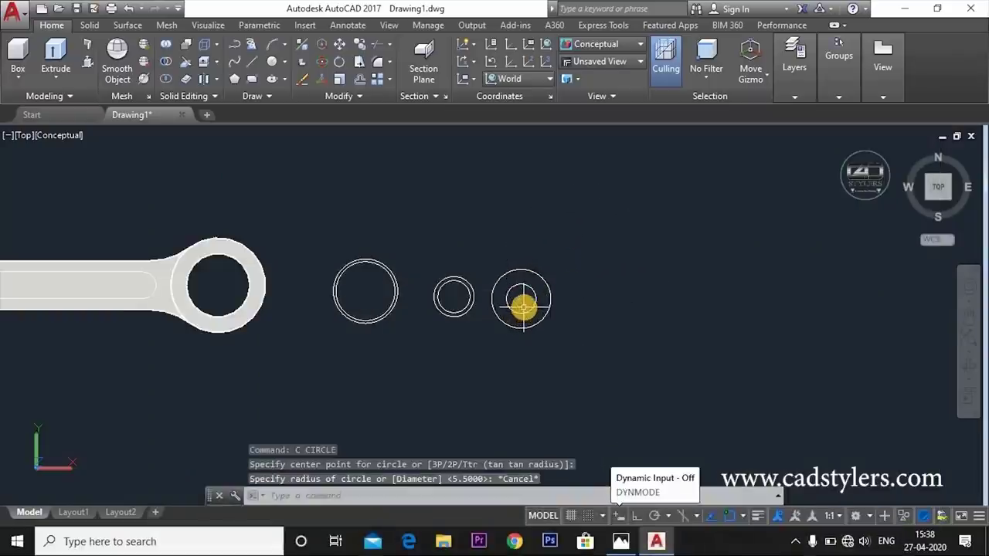
text(co)
key(Return)
click(564, 269)
click(513, 324)
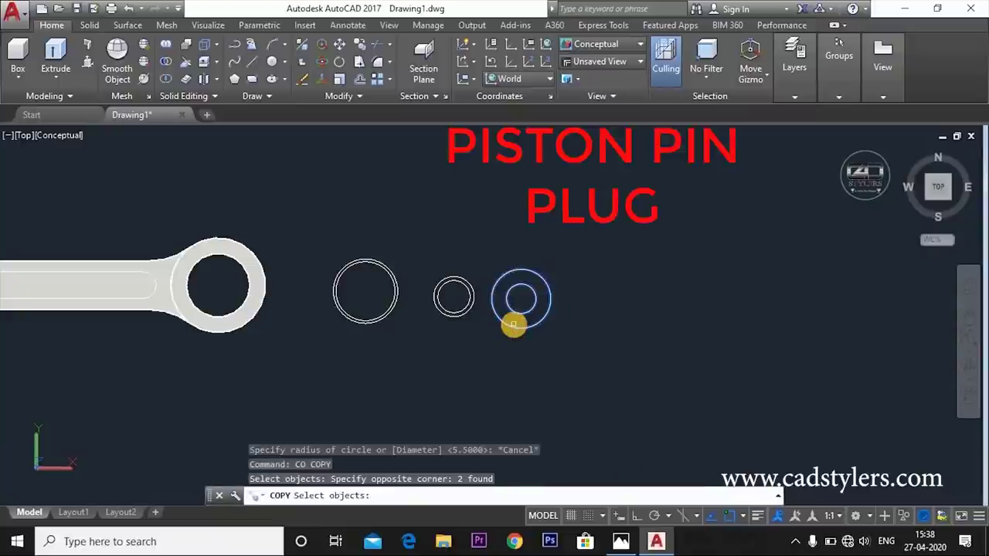
key(Return)
click(521, 299)
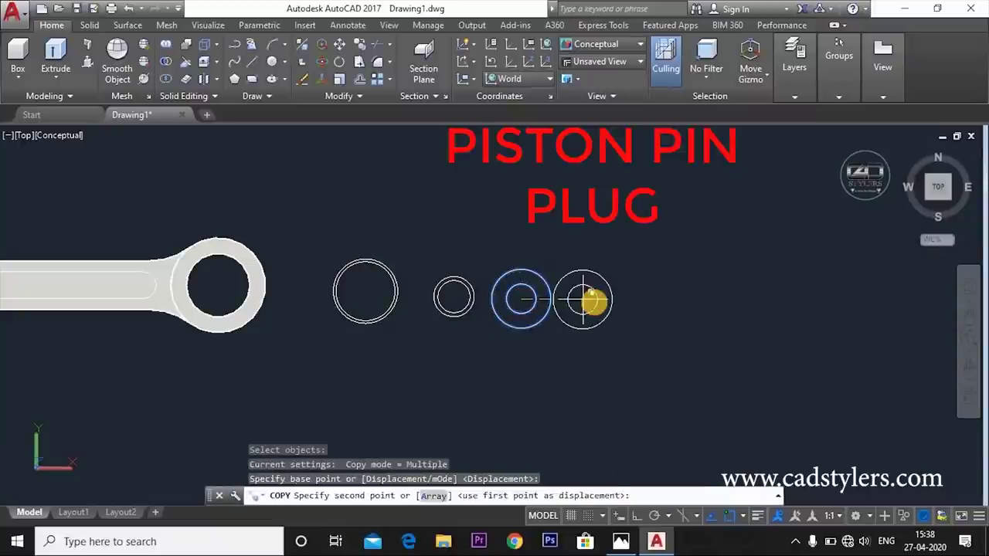
click(610, 299)
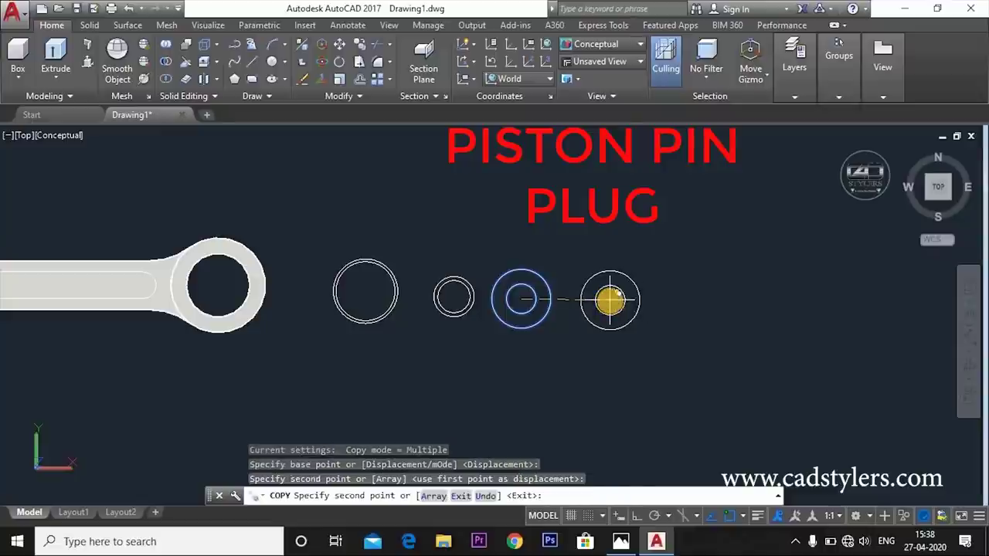
key(Escape)
Step: Zoom the reference sheet to check the master rod bearing's 46 and 52 diameters
click(620, 541)
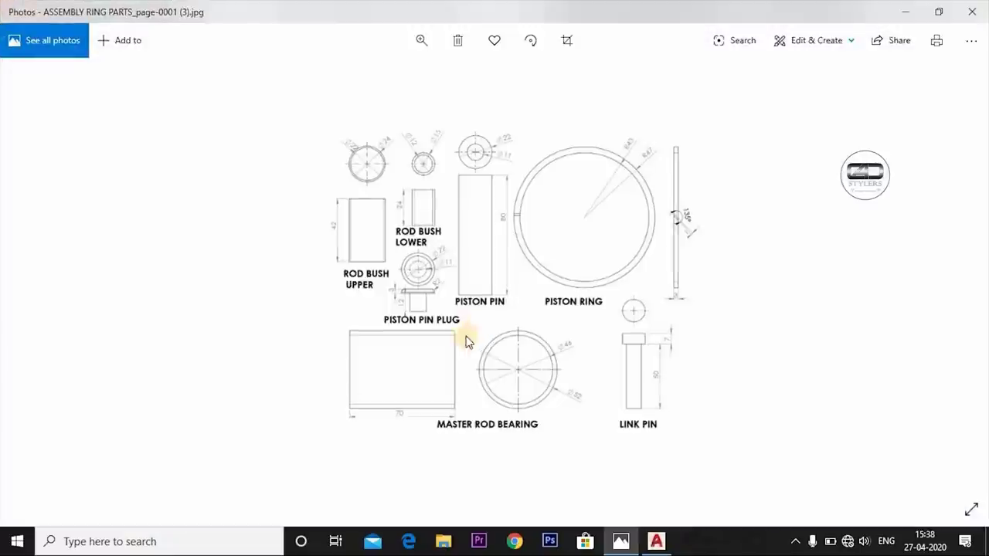
scroll(459, 351, up, 3)
scroll(479, 309, down, 2)
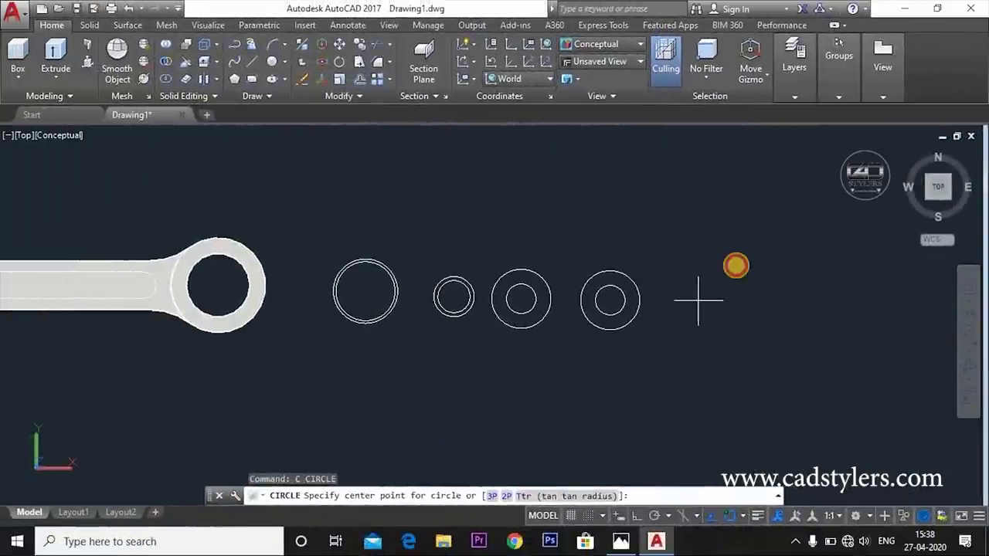
Step: Draw concentric 46 and 52 diameter circles for the master rod bearing
click(698, 300)
key(Return)
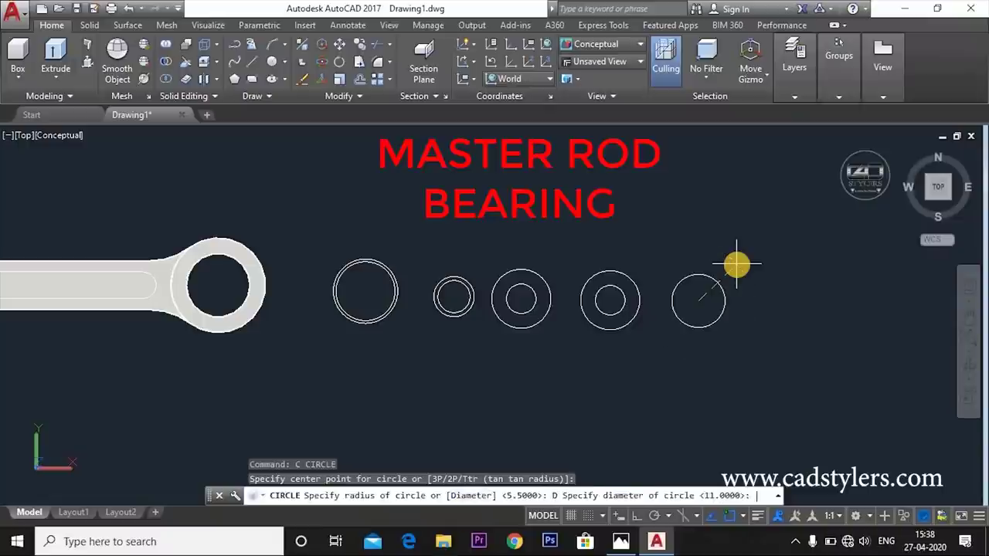
text(46)
key(Return)
key(Return)
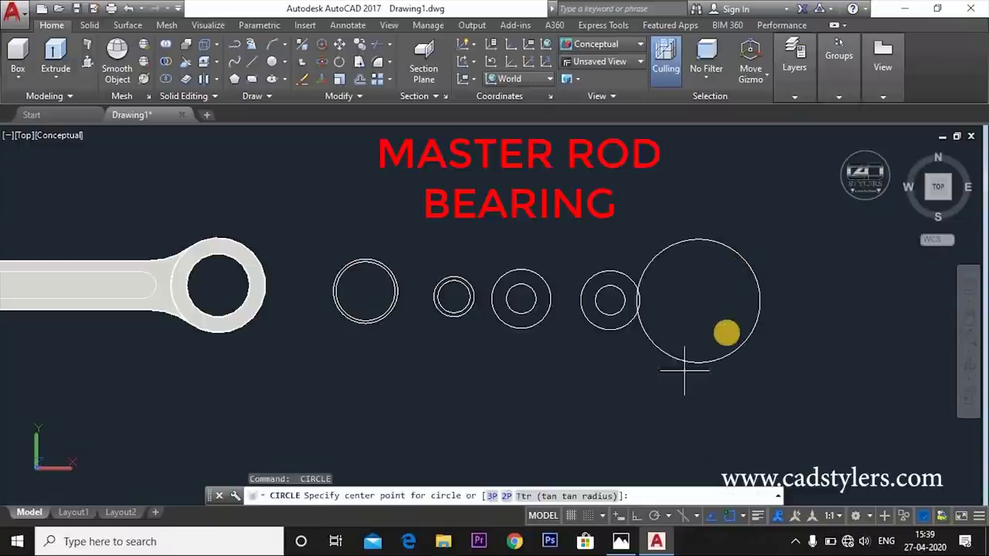
click(698, 300)
text(D)
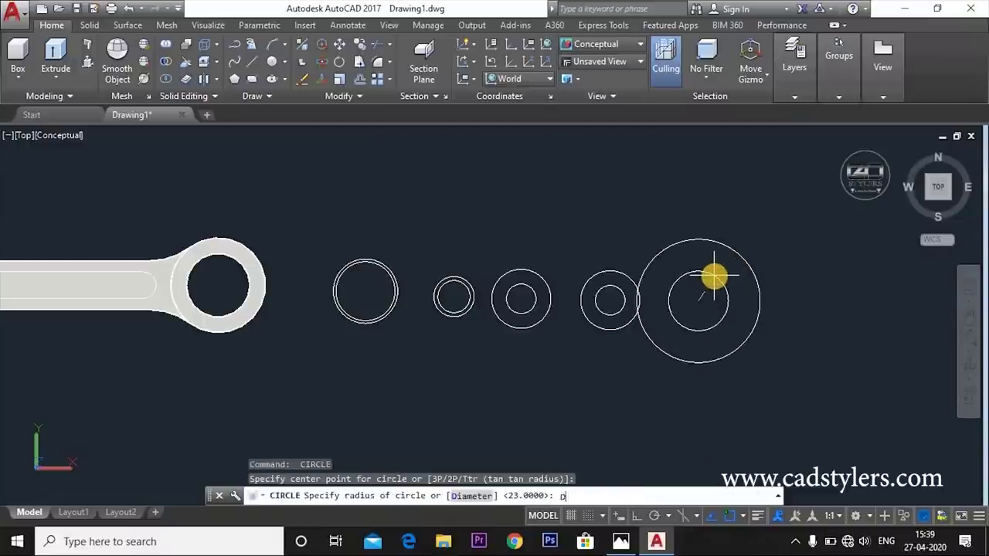
key(Return)
text(52)
key(Return)
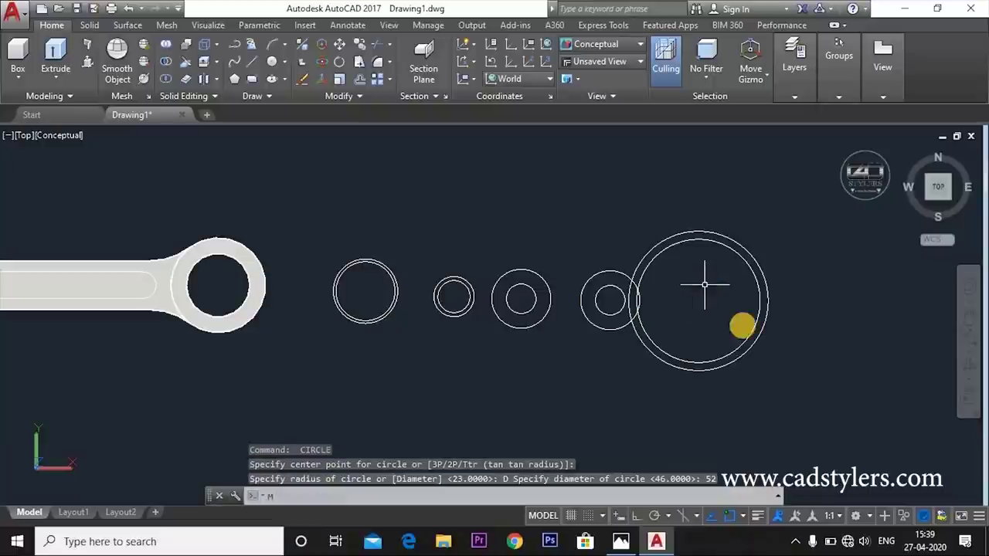
Step: Start moving the bearing circles but cancel, recentre the view, and bring up the reference sheet
text(m)
key(Return)
click(796, 270)
click(729, 335)
middle_drag(771, 340, 612, 370)
key(Return)
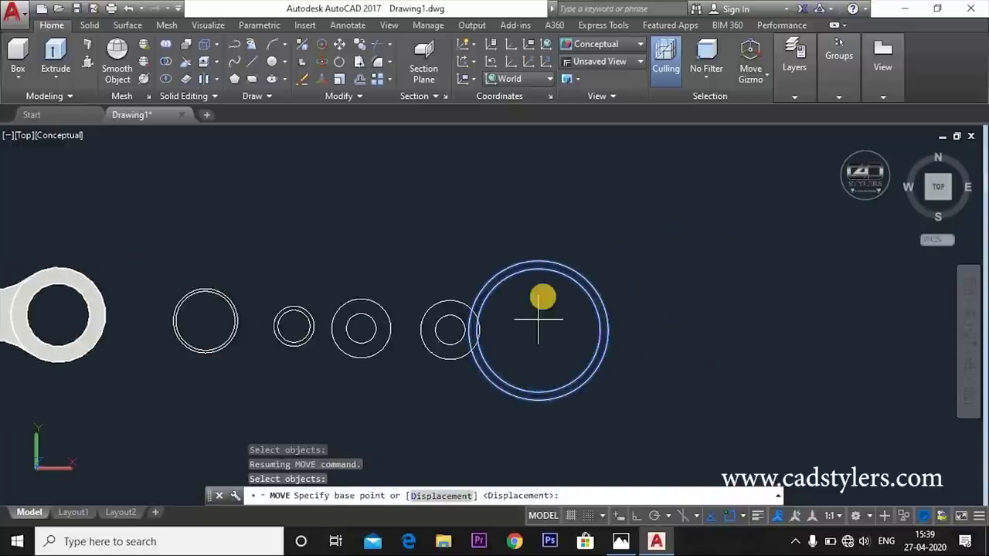
click(537, 330)
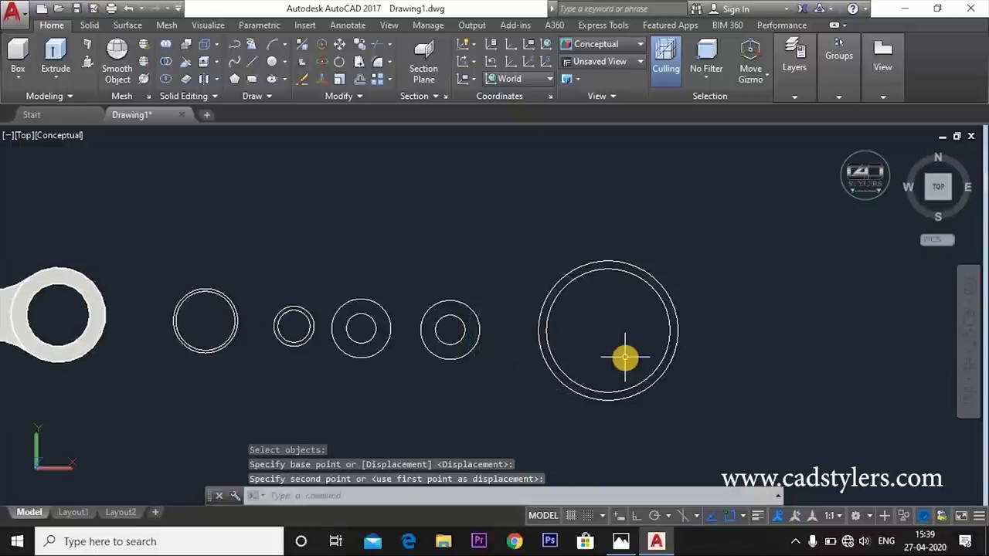
key(Escape)
scroll(697, 364, down, 4)
mouse_move(697, 363)
middle_down()
mouse_move(607, 371)
mouse_move(642, 337)
middle_up()
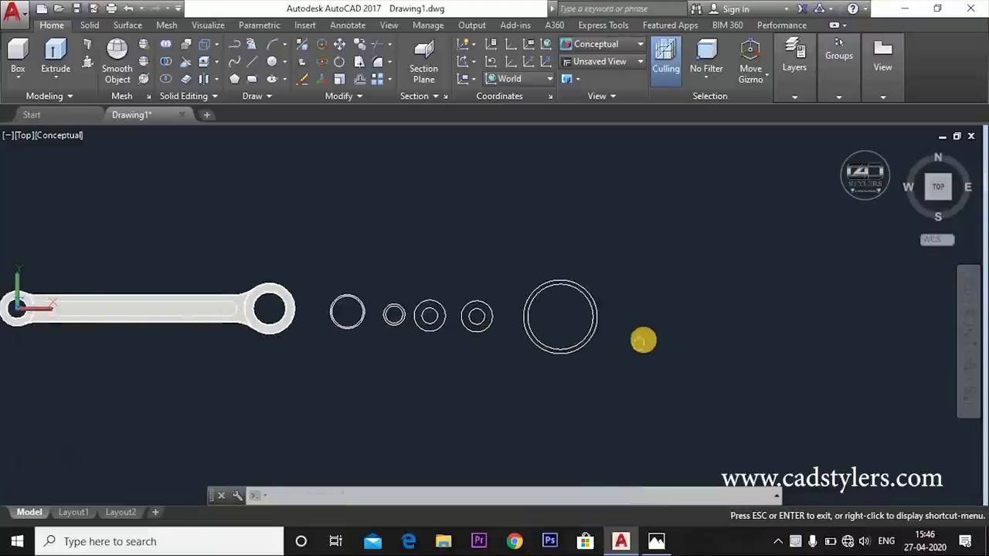
click(656, 541)
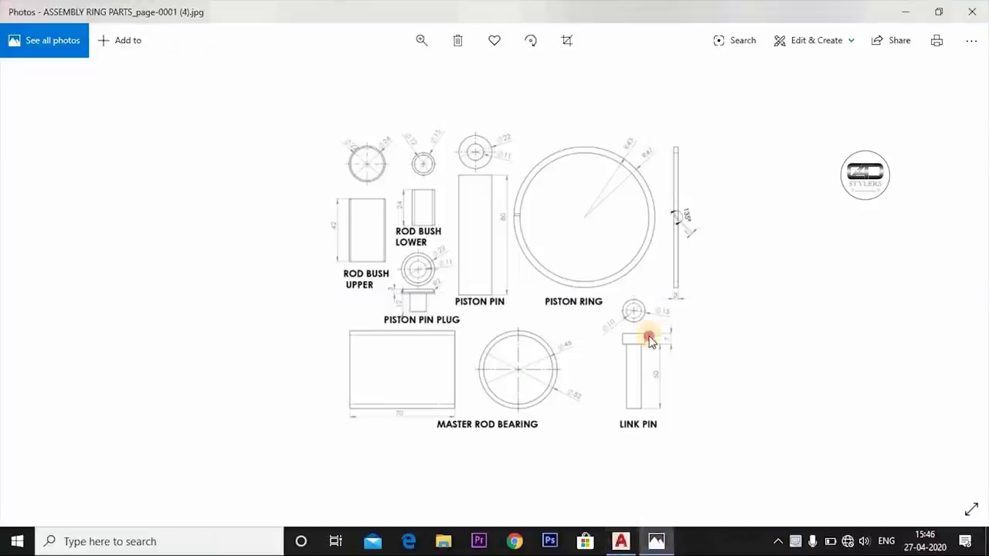
Step: Zoom in on the link pin to read its 15 and 10 diameters and 7 and 50 lengths
scroll(649, 337, up, 2)
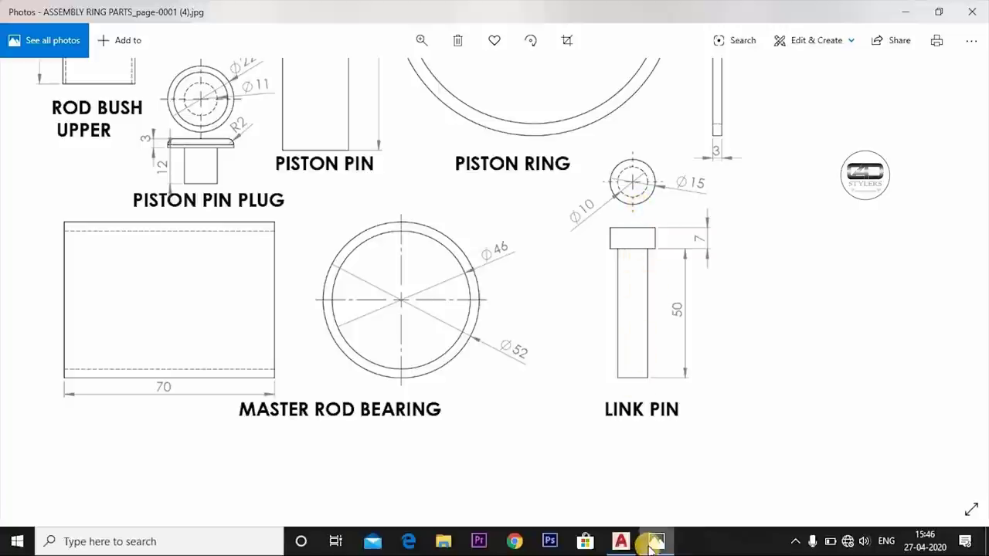
mouse_move(655, 542)
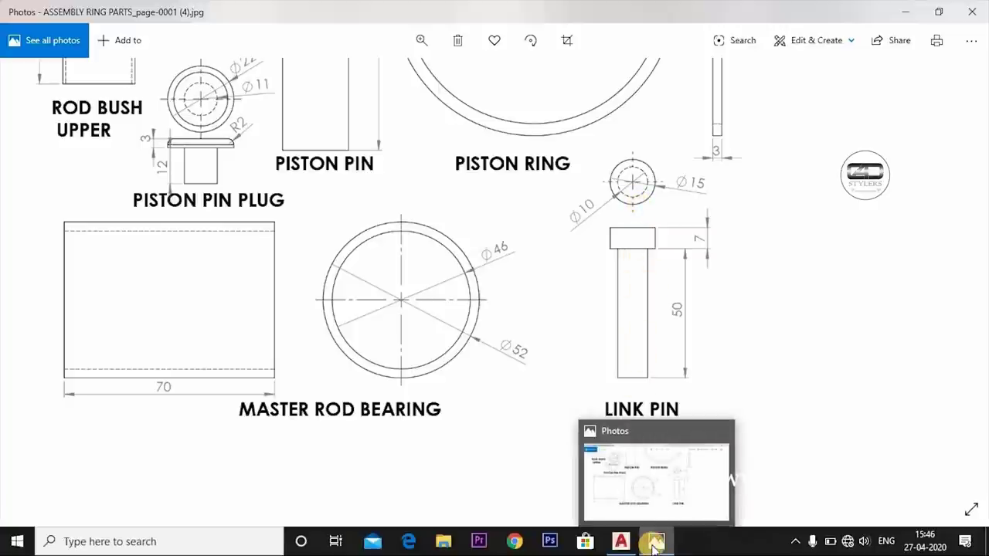
Step: Back in AutoCAD, draw the 15-diameter link pin circle right of the bearing
click(653, 544)
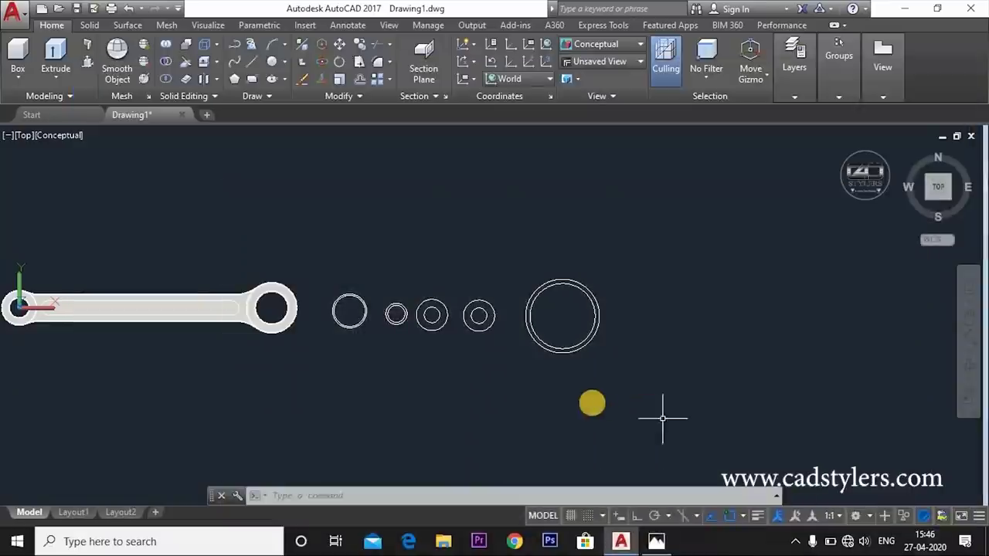
text(c)
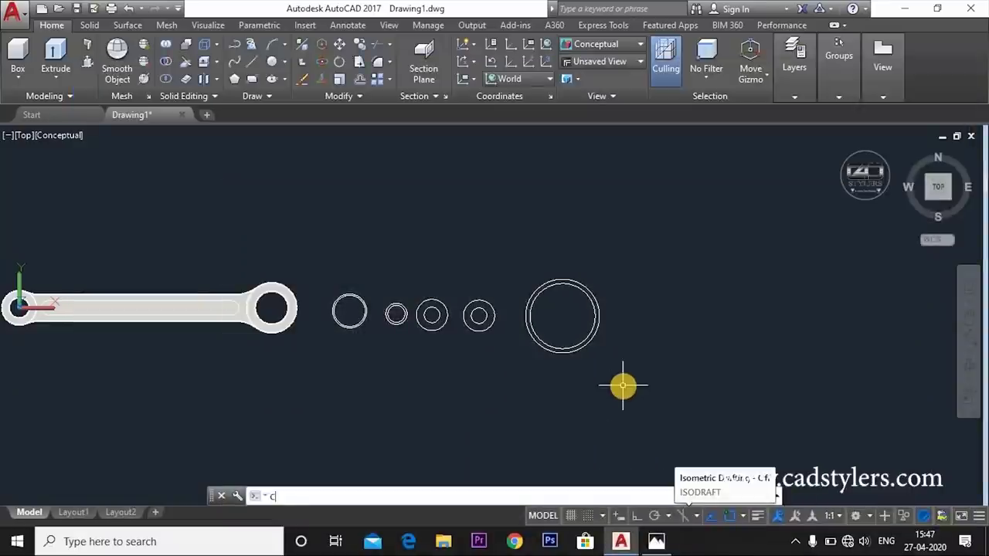
key(Return)
click(656, 317)
text(d)
key(Return)
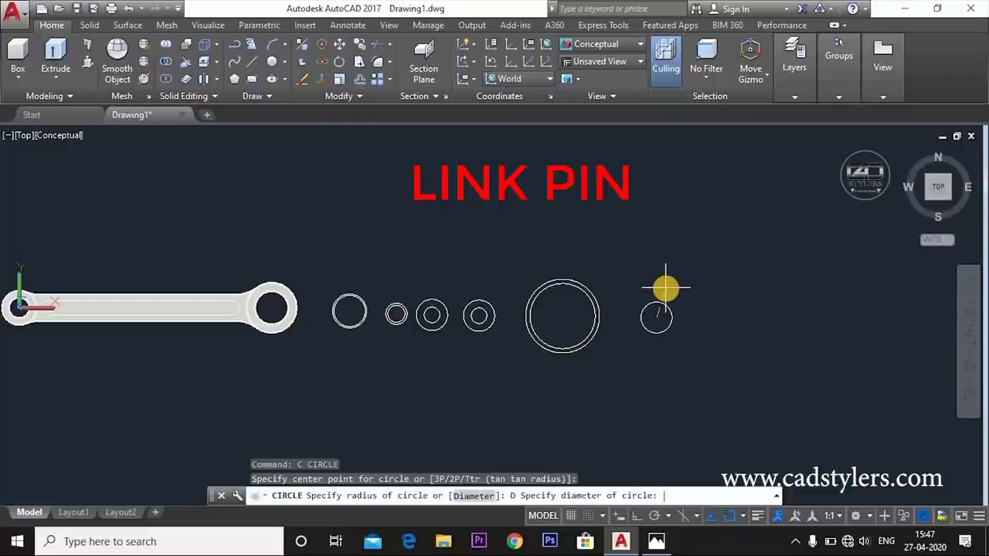
text(5)
key(Return)
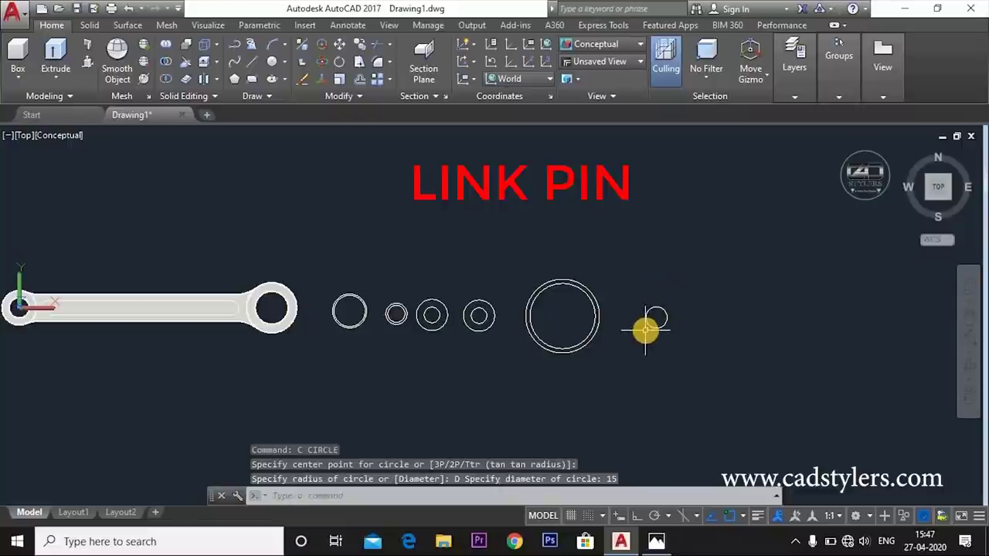
Step: Add a concentric 10-diameter inner link pin circle and shift the view over the parts
key(Return)
click(657, 317)
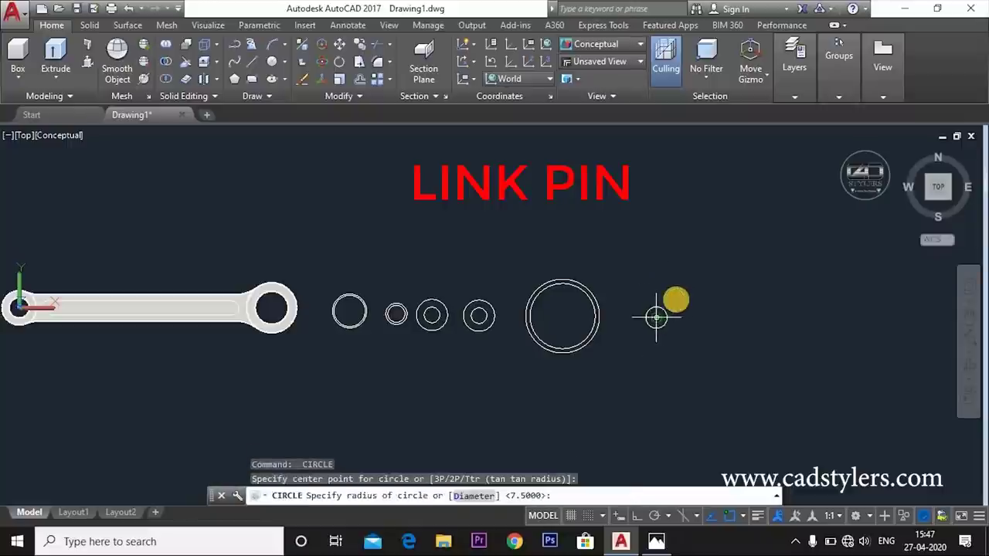
text(d)
key(Return)
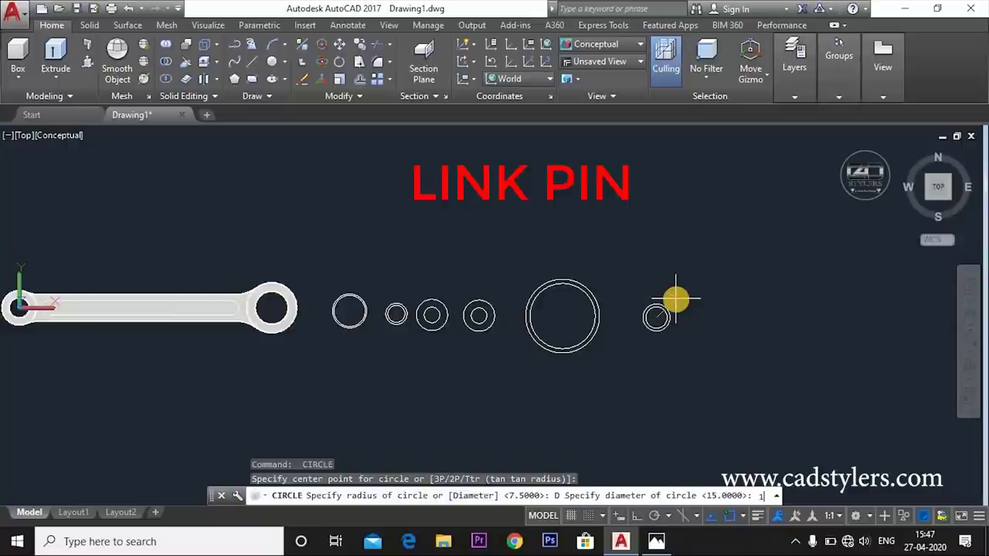
text(0)
key(Return)
middle_drag(706, 324, 569, 309)
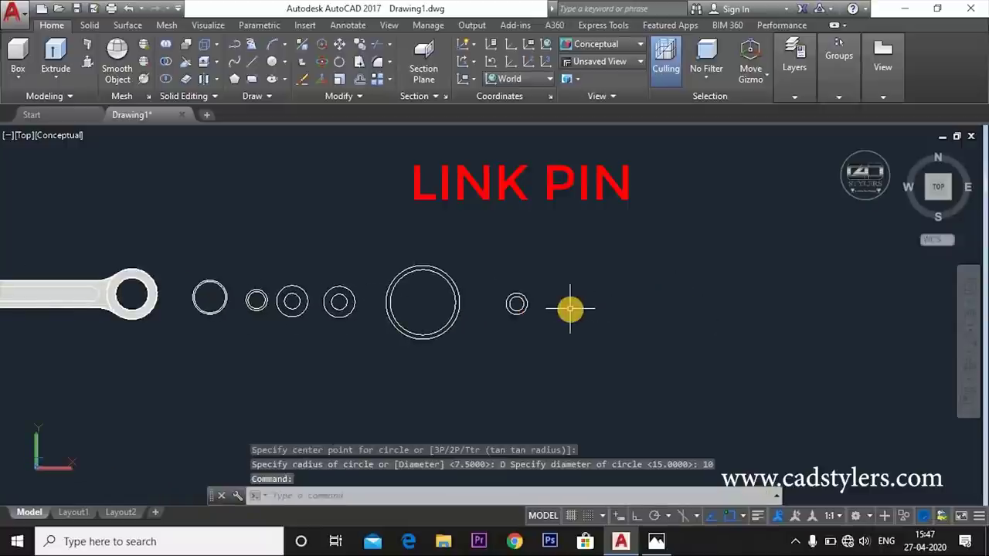
scroll(569, 313, up, 2)
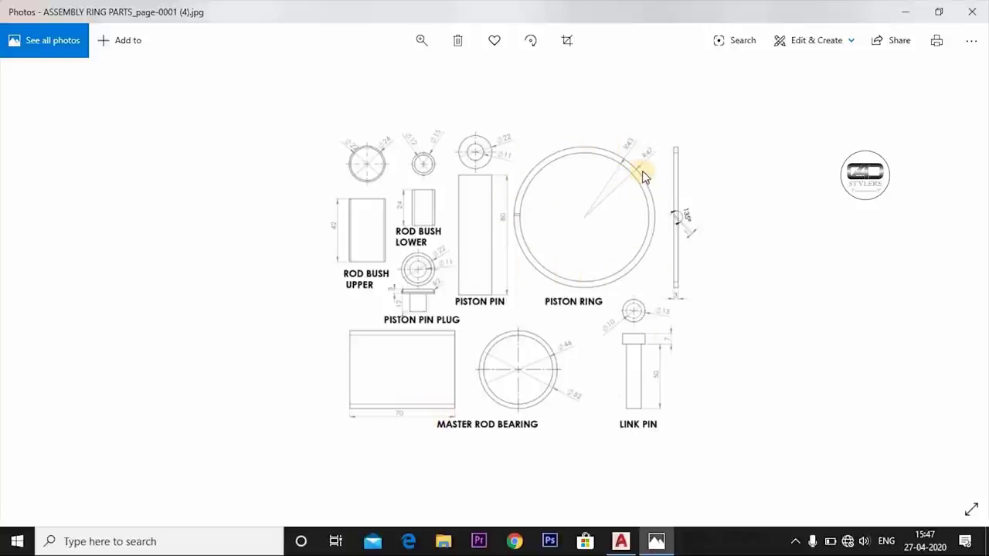
Step: Zoom in on the piston ring to read its R43 and R47 radii and 3 mm thickness
scroll(640, 172, up, 2)
scroll(646, 210, up, 2)
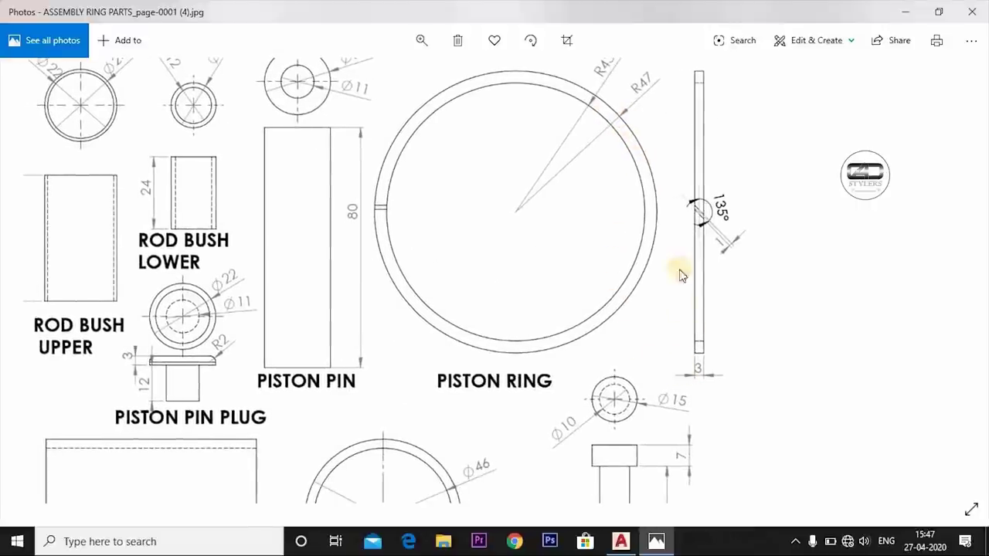
scroll(691, 287, up, 1)
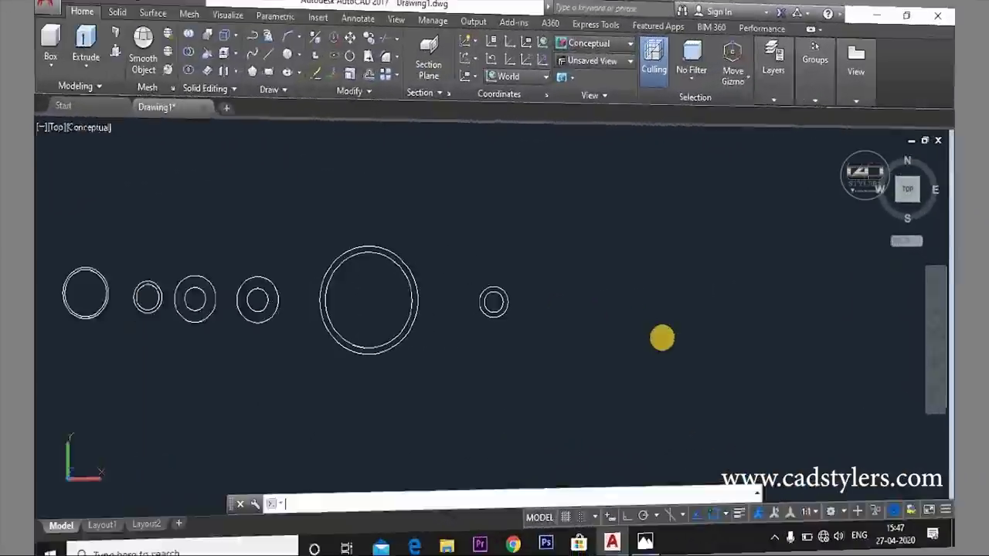
Step: Draw concentric piston ring circles of radius 43 and 47 right of the sketches
text(c)
key(Return)
click(587, 308)
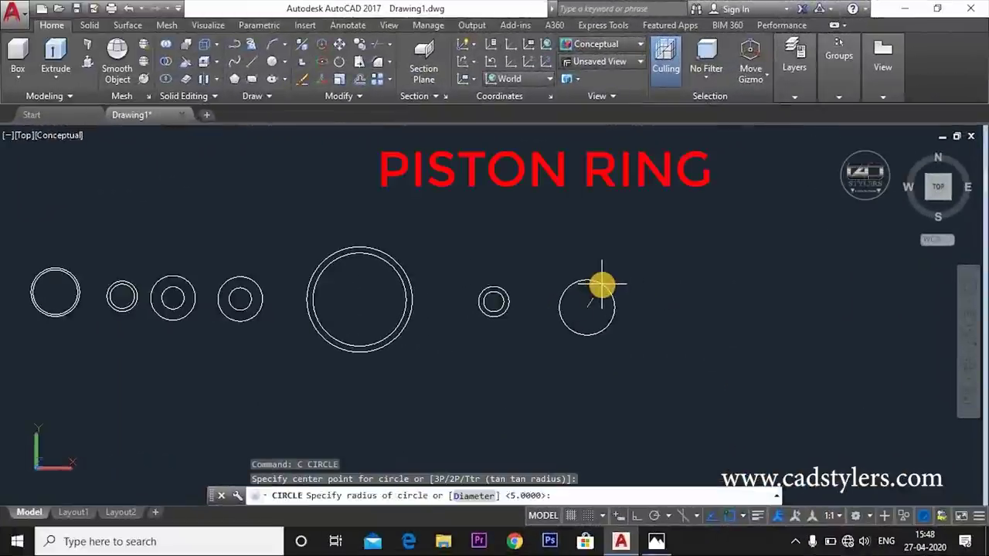
text(43)
key(Return)
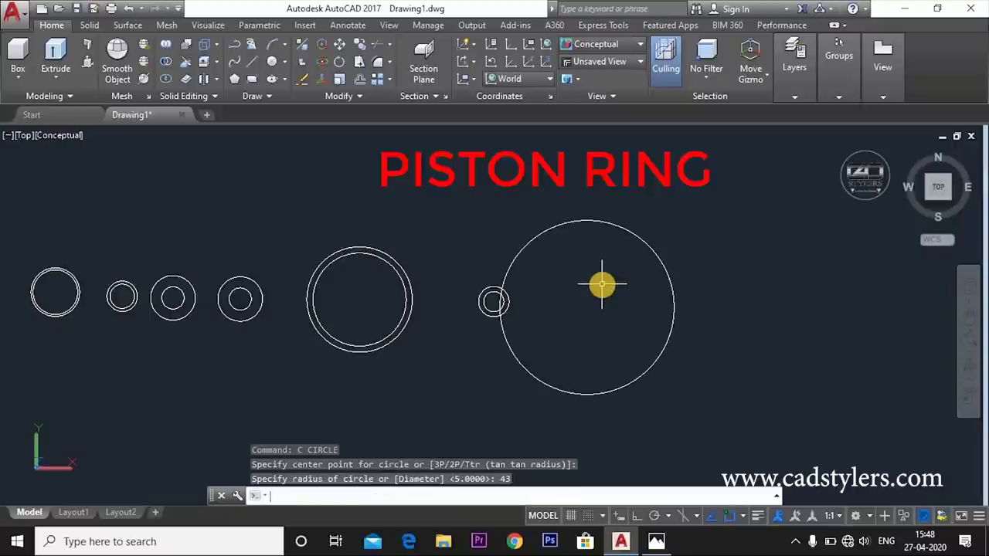
key(Return)
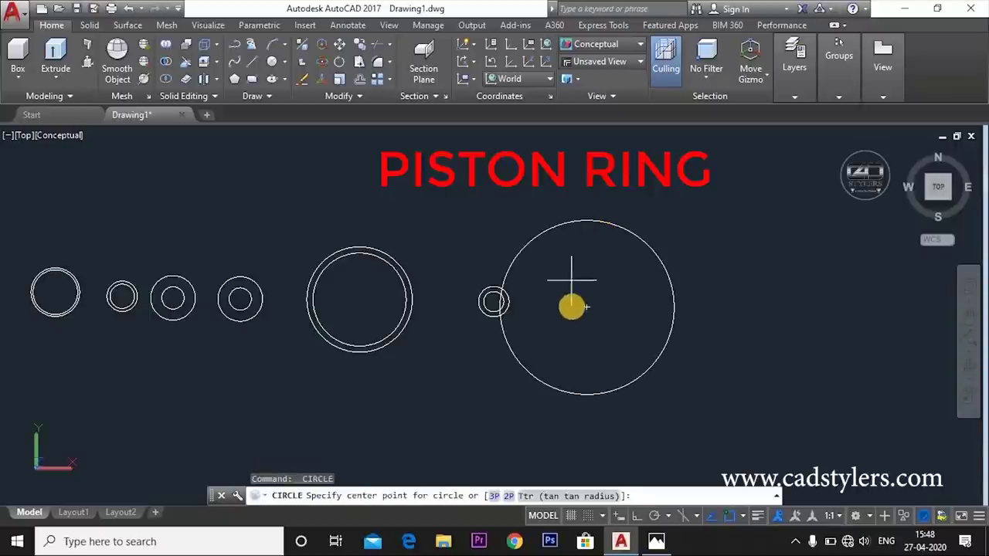
click(587, 308)
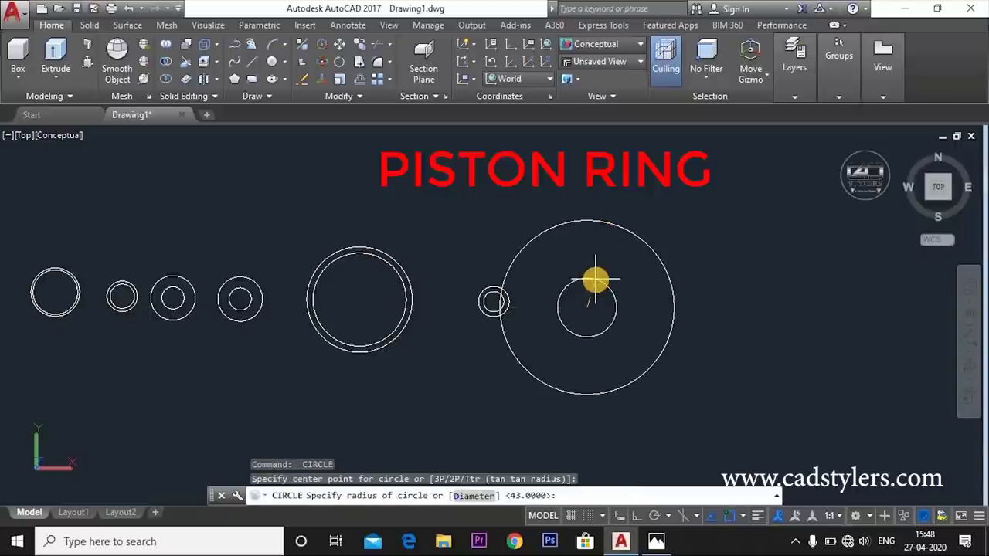
text(47)
key(Return)
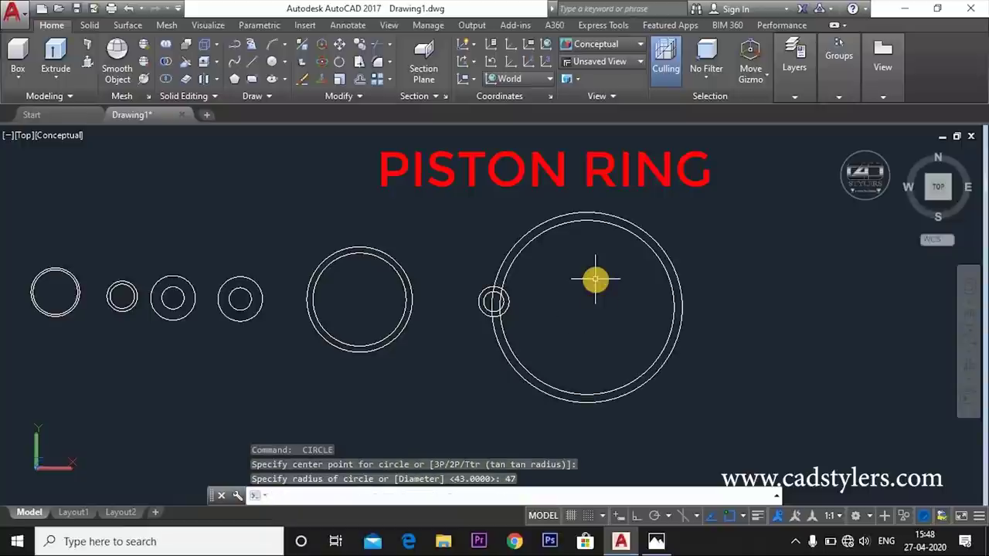
Step: Move both piston ring circles slightly right to close the row of parts
text(m)
key(Return)
click(744, 250)
click(646, 308)
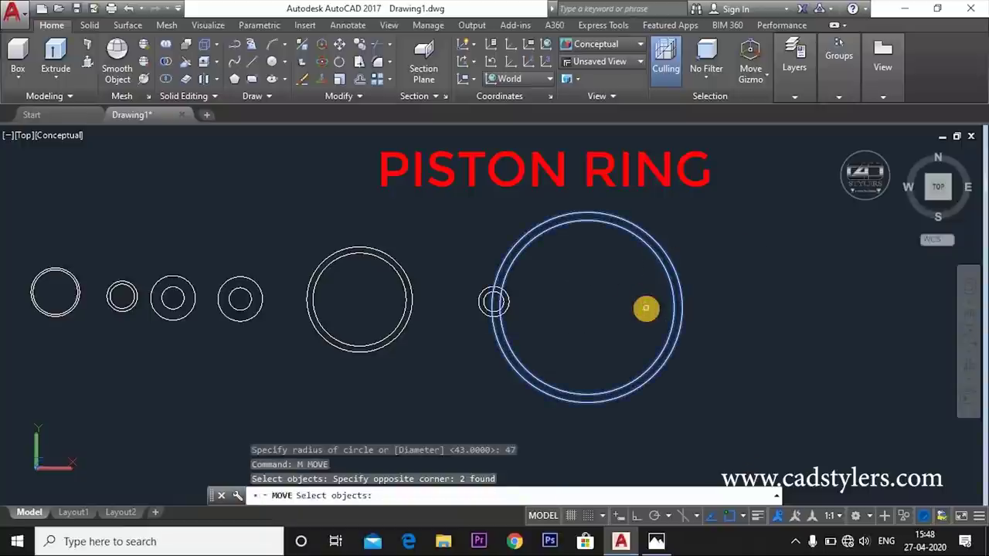
key(Return)
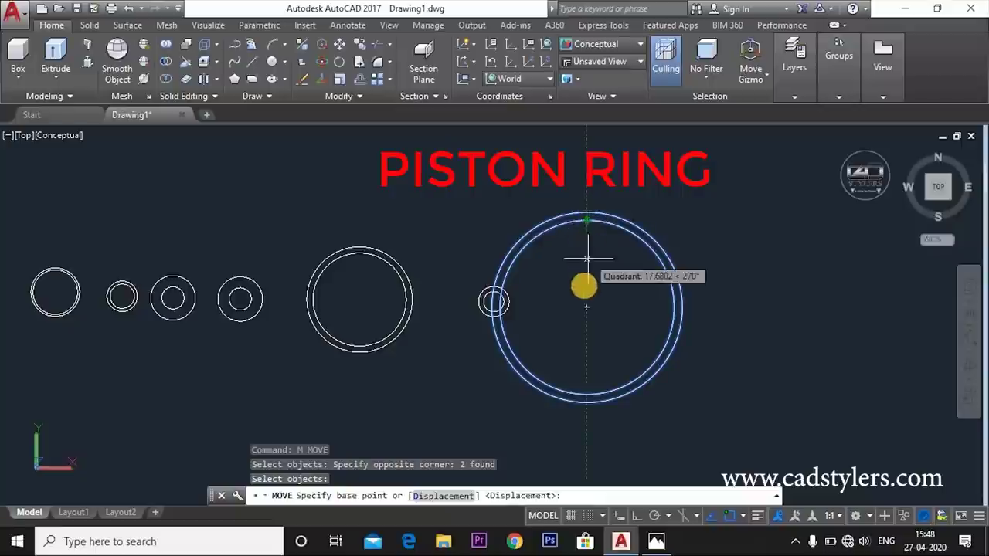
click(587, 306)
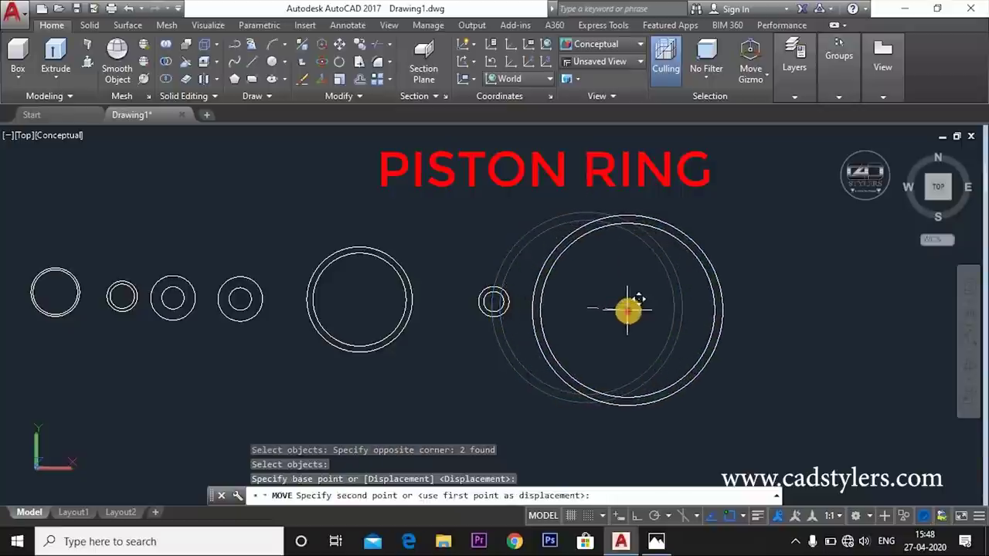
click(627, 309)
key(Escape)
scroll(602, 314, down, 4)
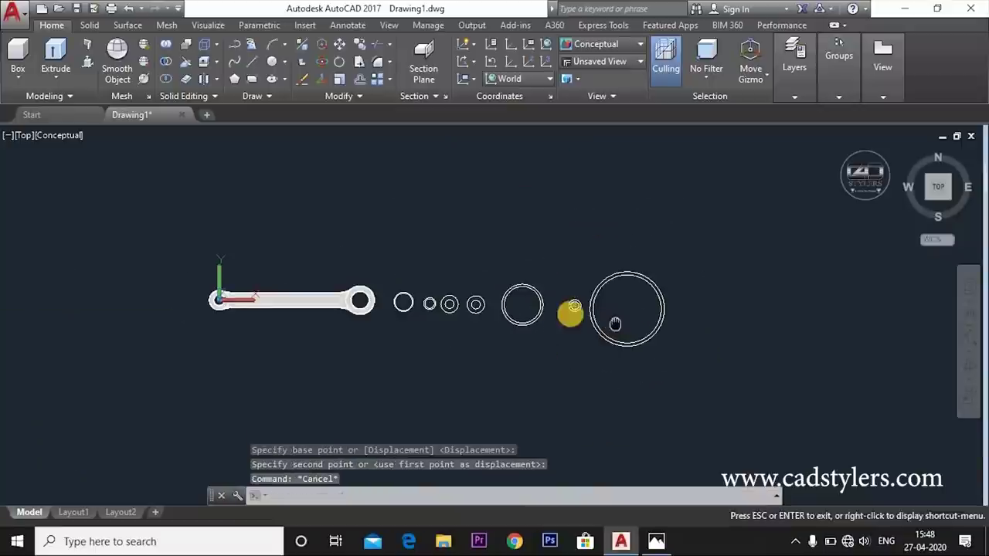
scroll(446, 306, up, 3)
scroll(443, 313, up, 3)
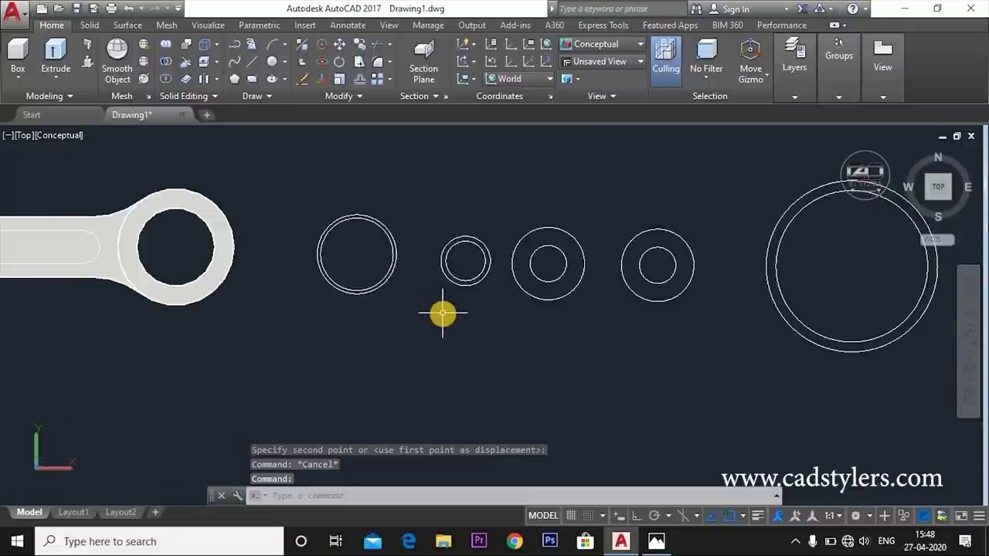
scroll(443, 313, down, 2)
Step: Start PRESSPULL, then glance at the reference sheet before returning to AutoCAD
text(p)
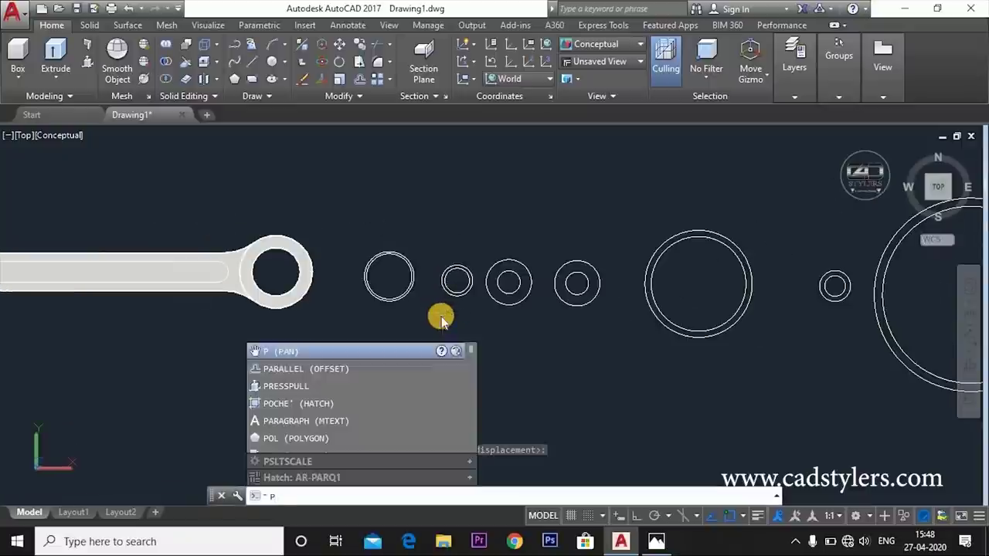
text(re)
key(Return)
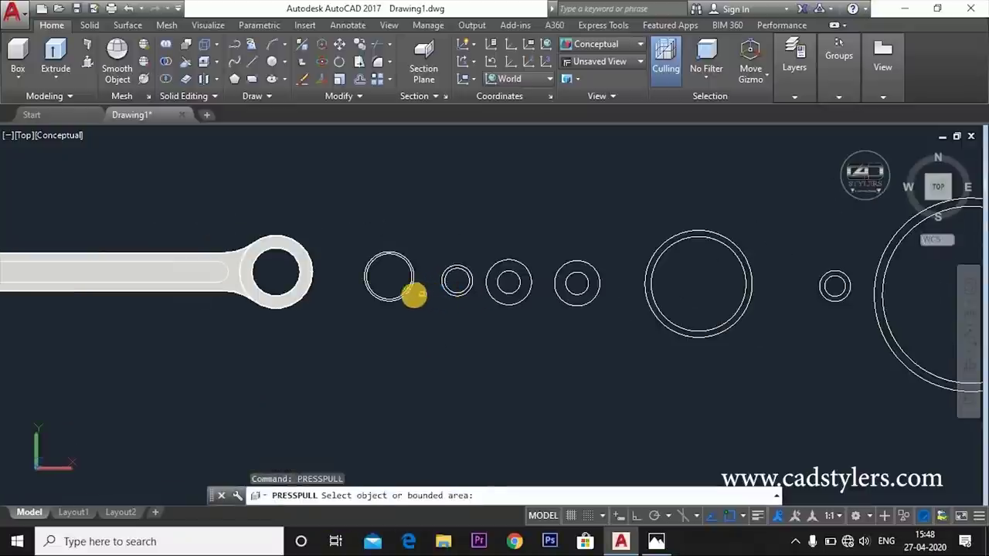
scroll(412, 297, up, 3)
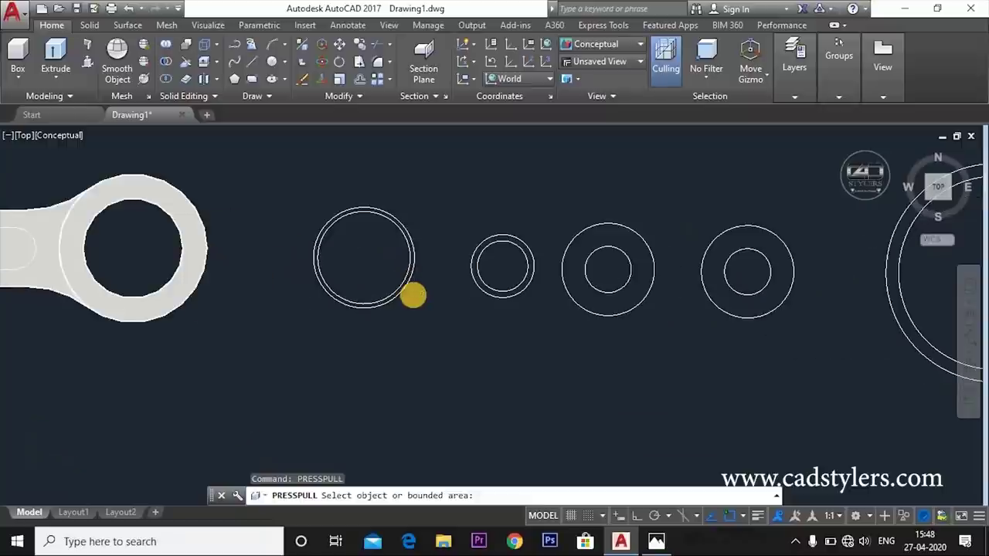
click(654, 541)
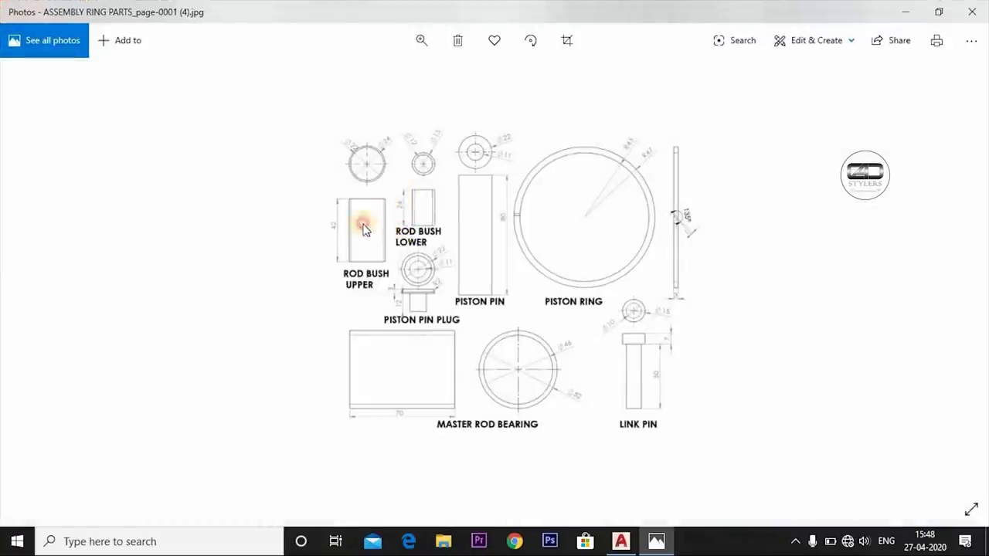
scroll(364, 228, up, 3)
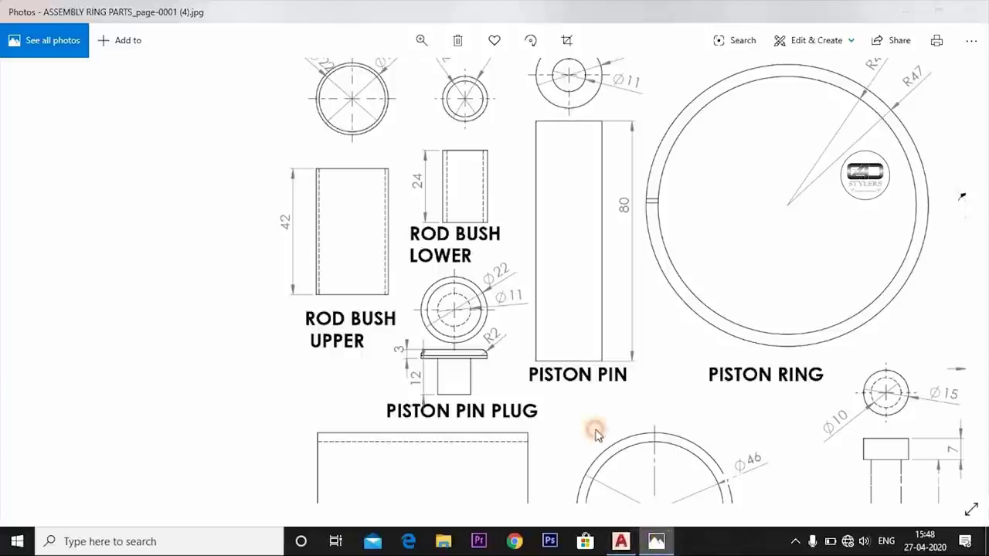
key(alt+Tab)
scroll(420, 331, down, 3)
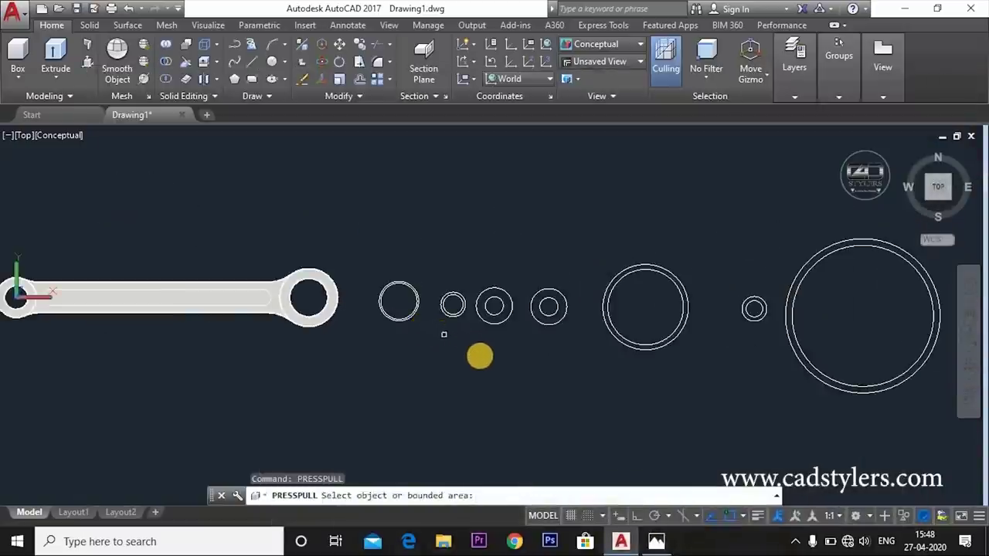
Step: Press-pull the upper rod bush ring 42 units into a hollow cylinder
middle_drag(479, 355, 369, 340)
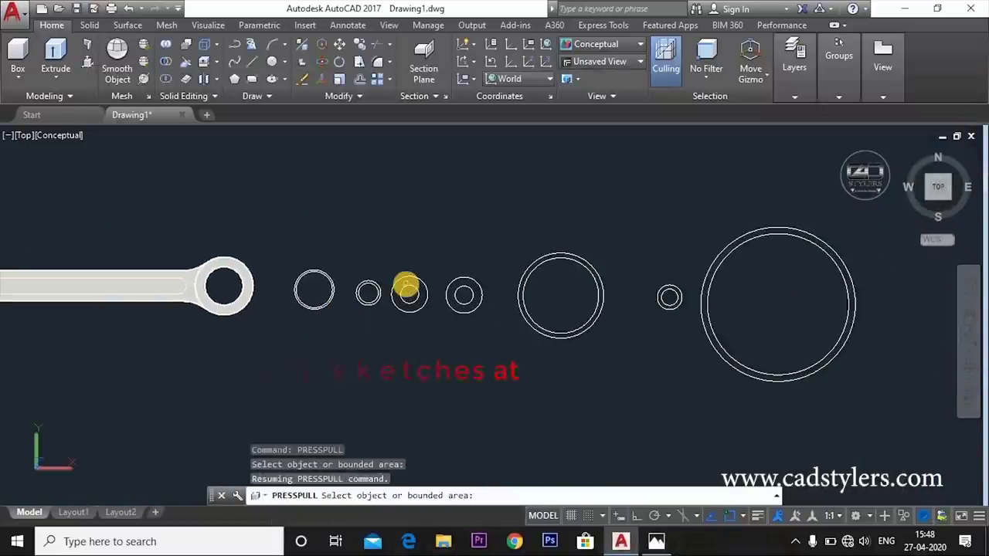
scroll(314, 309, up, 4)
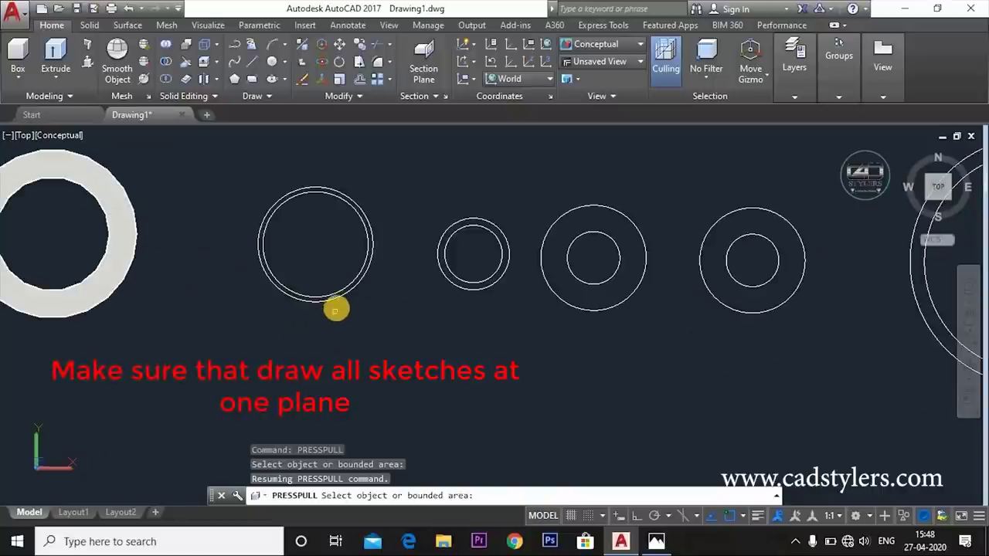
scroll(364, 286, up, 3)
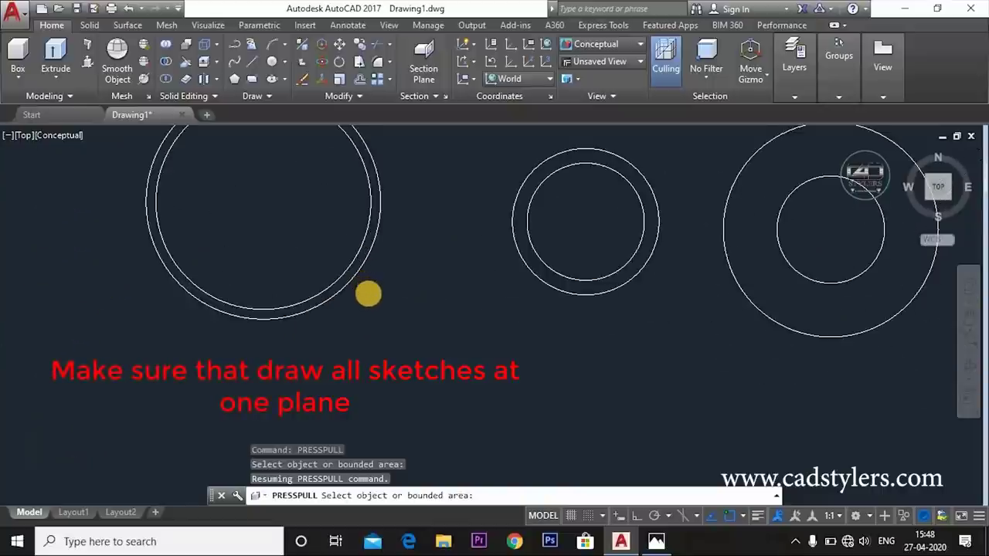
scroll(368, 297, down, 2)
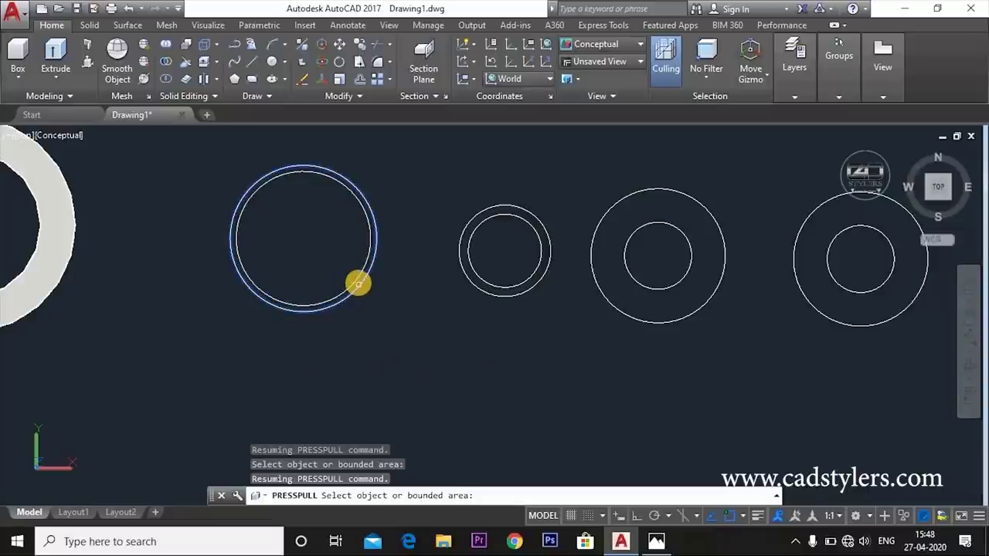
scroll(358, 286, up, 3)
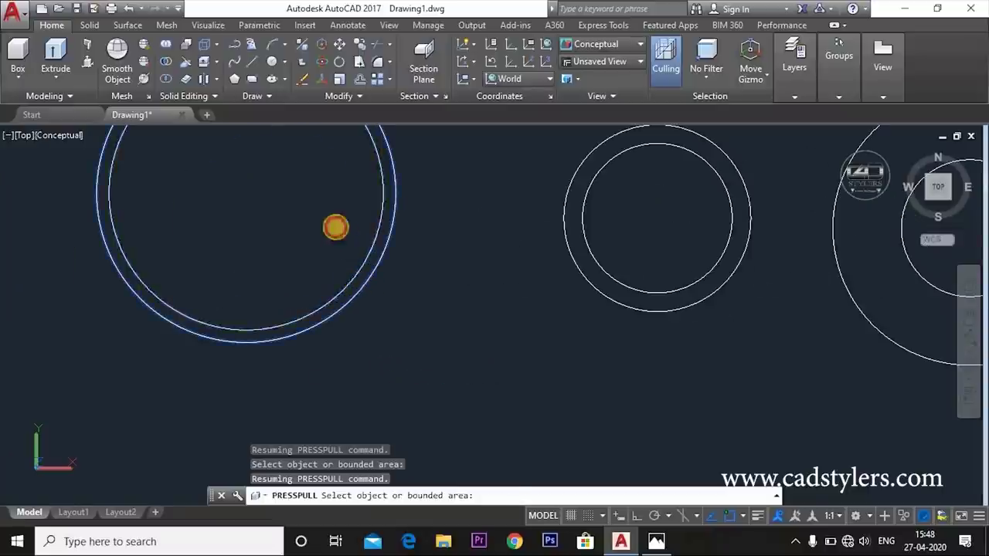
click(336, 226)
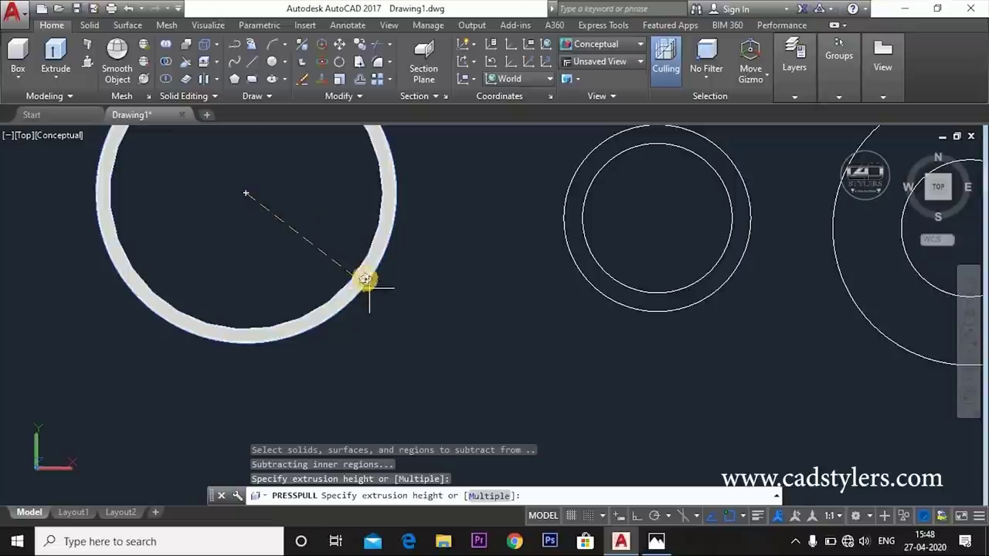
shift+middle_drag(363, 283, 357, 266)
scroll(357, 266, down, 4)
text(42)
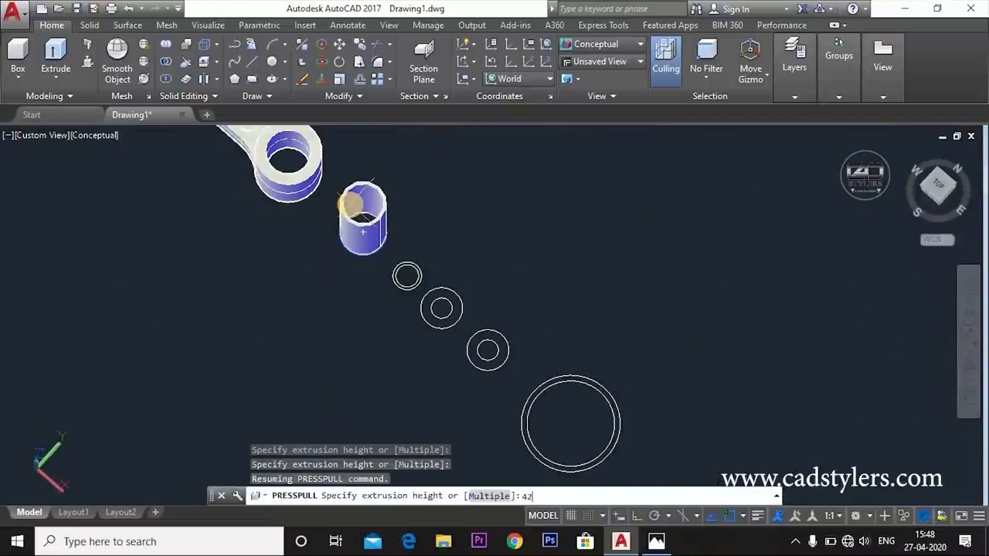
key(Return)
Step: Tilt and zoom the 3D view, then check the reference sheet and return to the drawing
shift+middle_drag(457, 265, 468, 242)
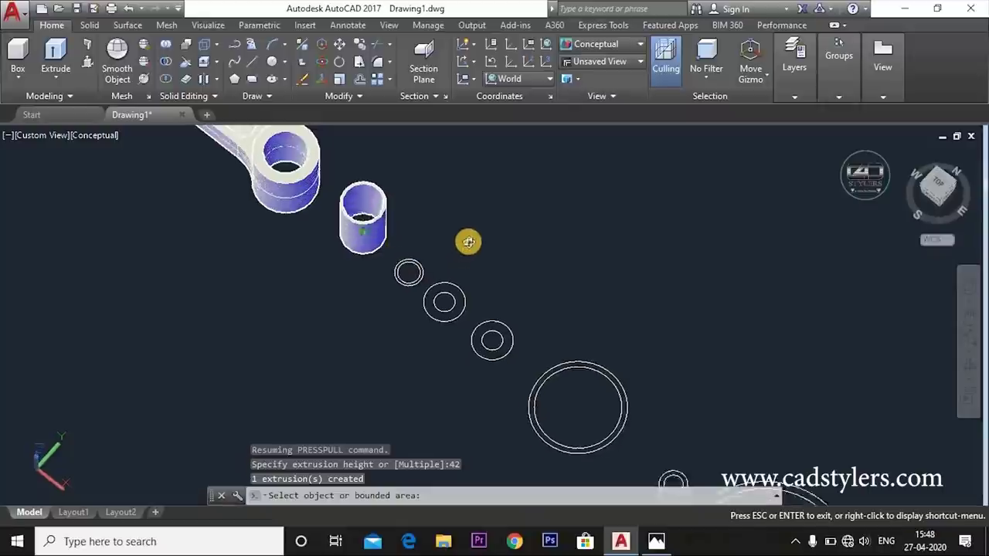
scroll(494, 232, up, 2)
scroll(448, 251, up, 1)
scroll(427, 263, up, 2)
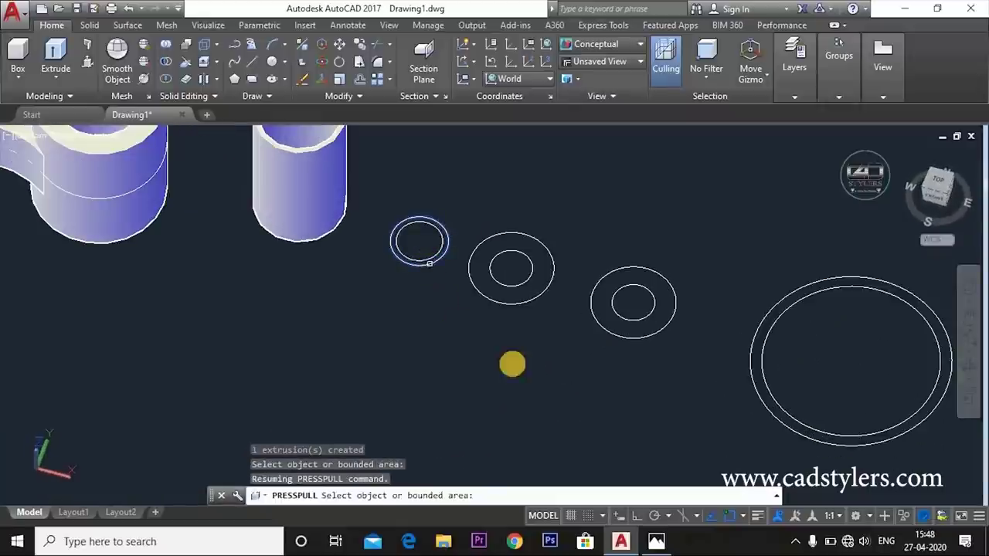
click(656, 541)
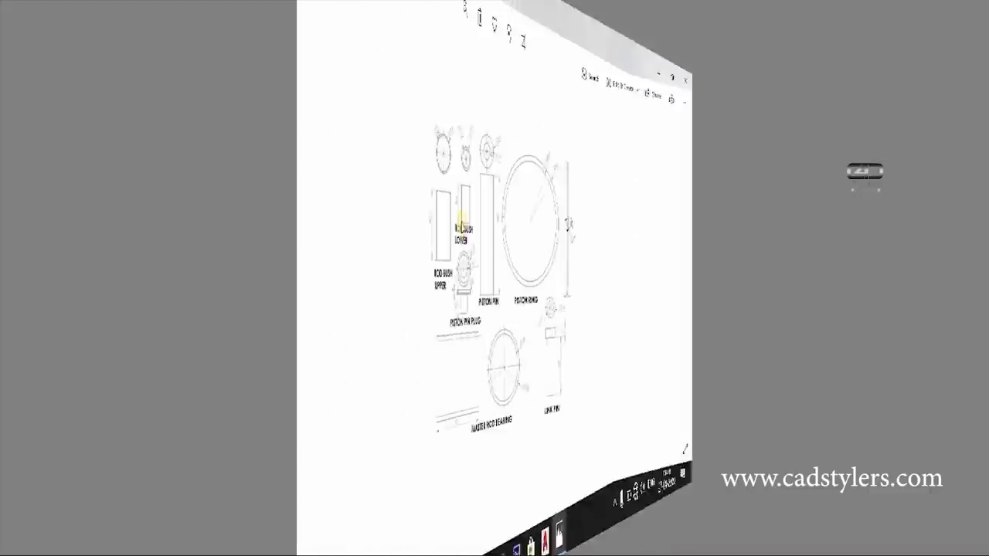
scroll(413, 212, up, 3)
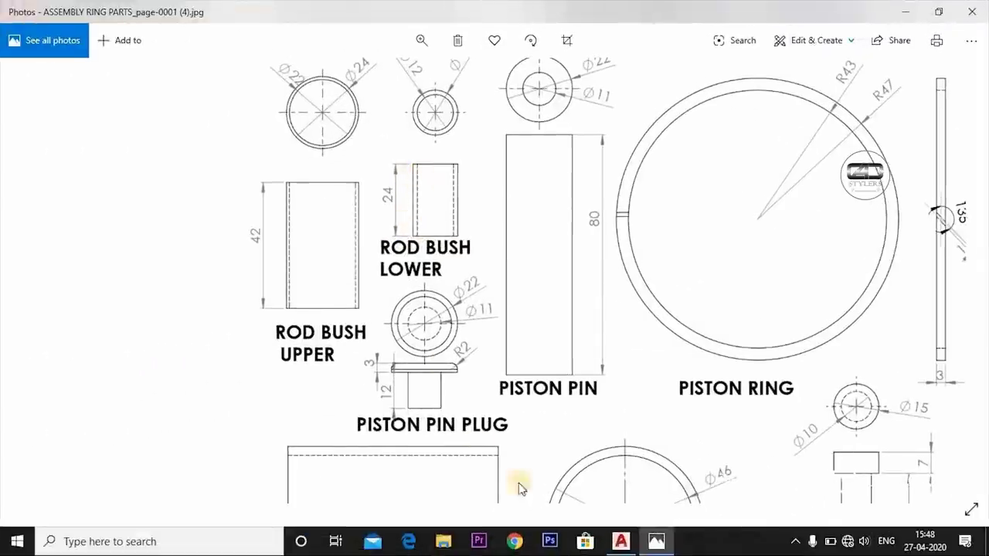
click(620, 541)
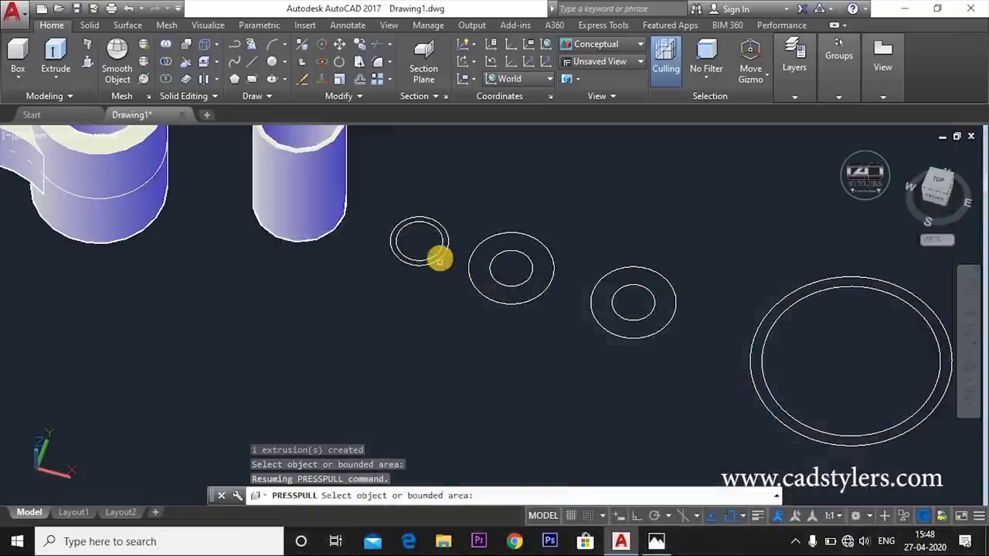
Step: Press-pull the small ring 24 units up into the hollow lower rod bush
scroll(438, 255, up, 3)
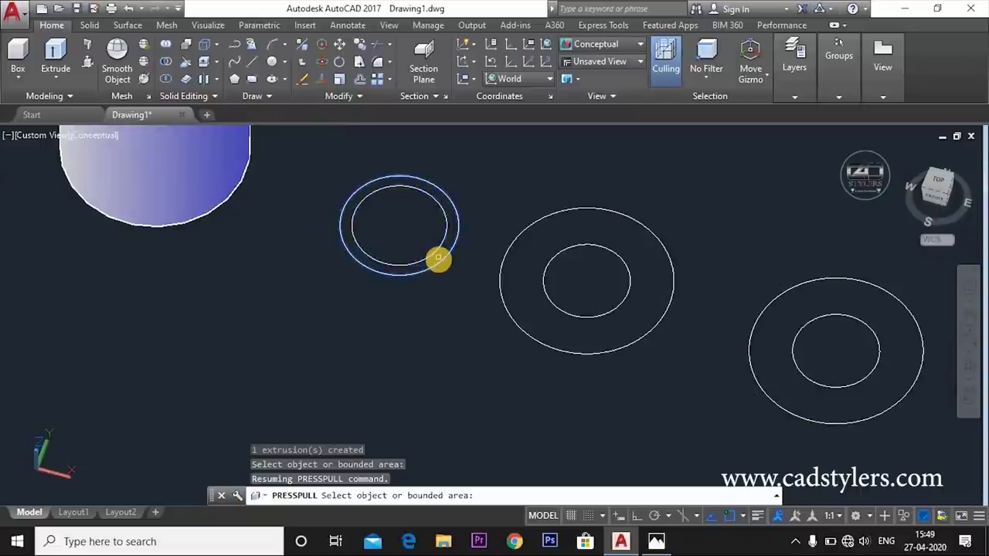
click(438, 255)
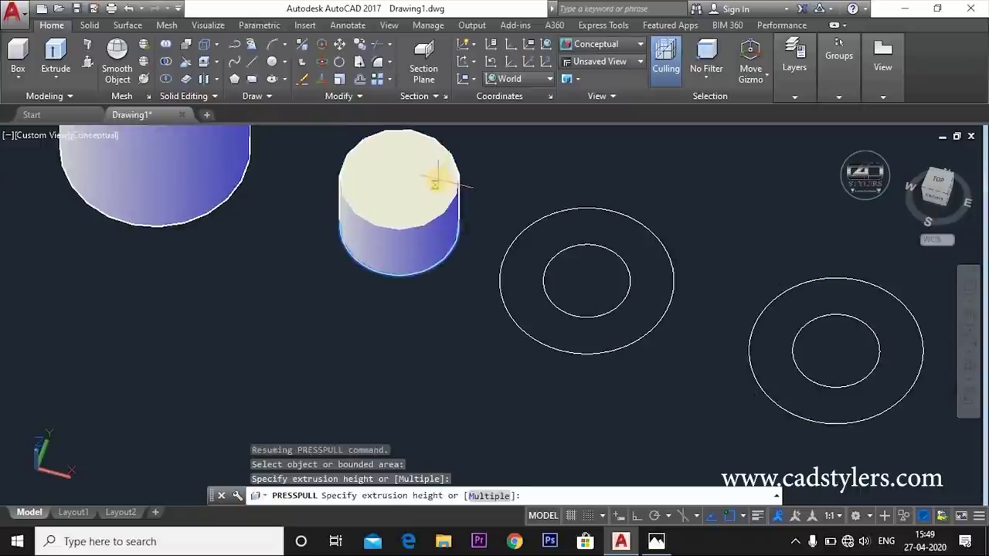
key(Escape)
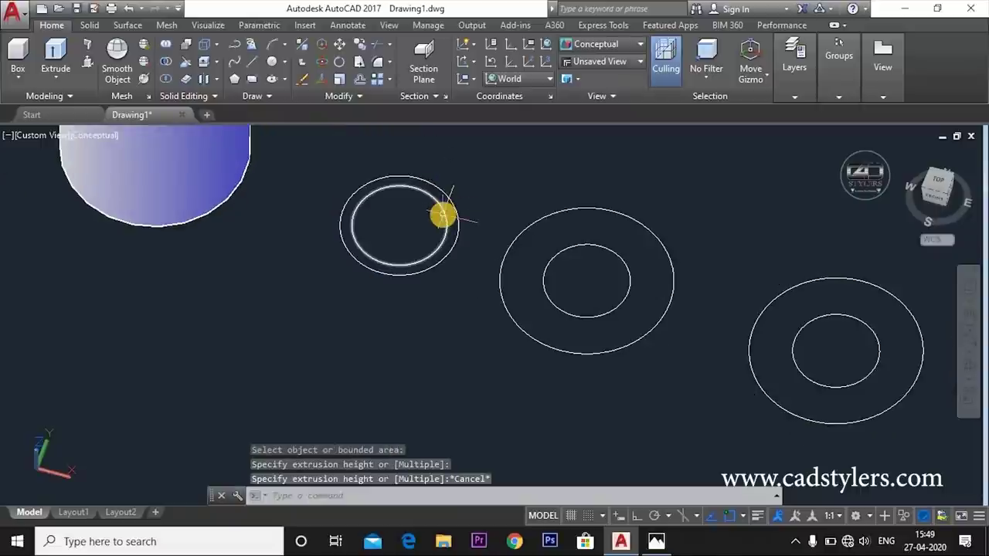
key(Return)
scroll(448, 222, up, 3)
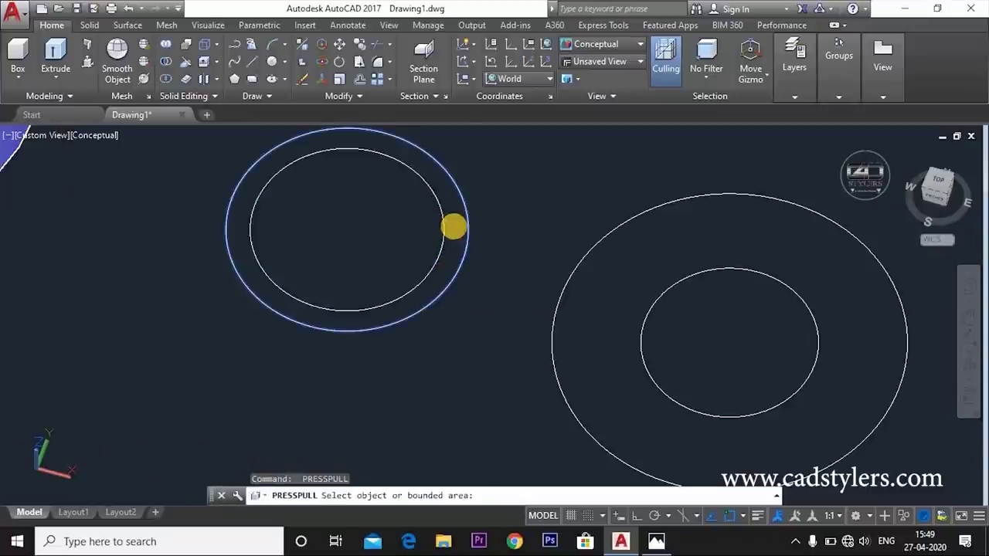
click(439, 163)
scroll(436, 147, down, 4)
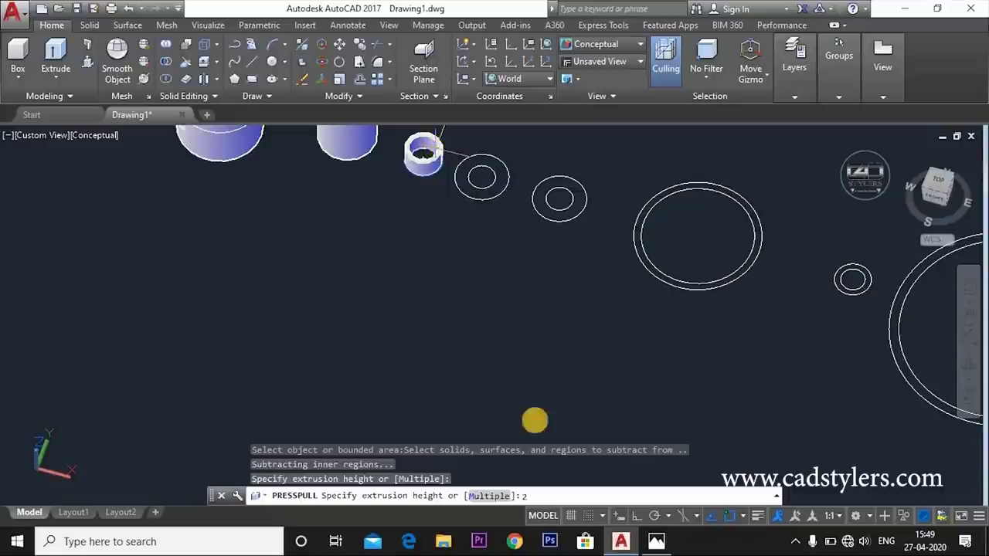
text(2)
click(653, 543)
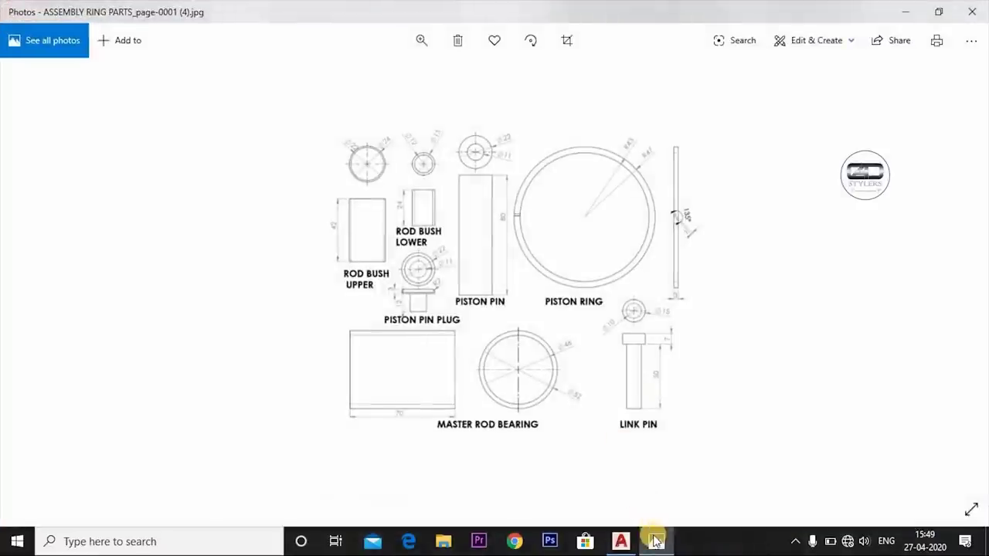
click(655, 541)
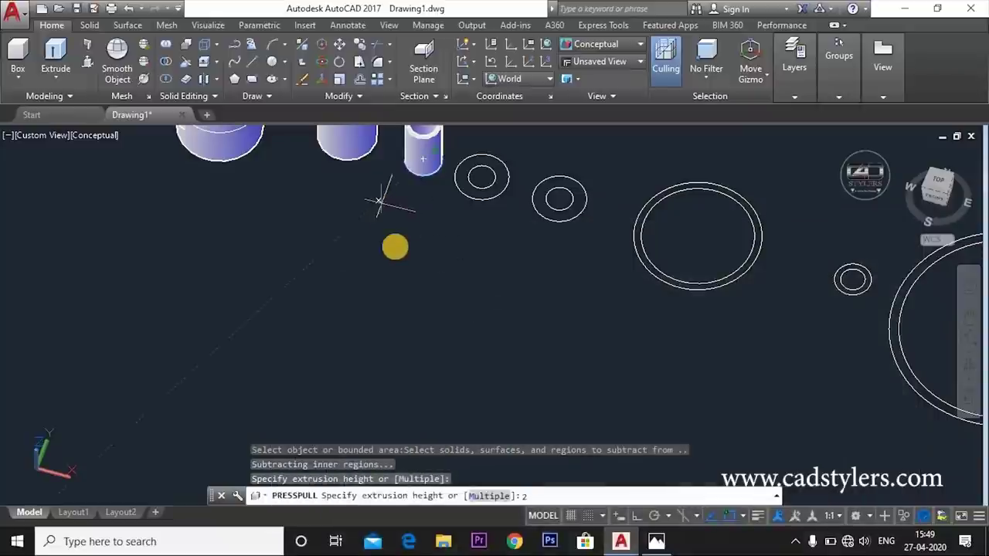
middle_drag(408, 293, 422, 410)
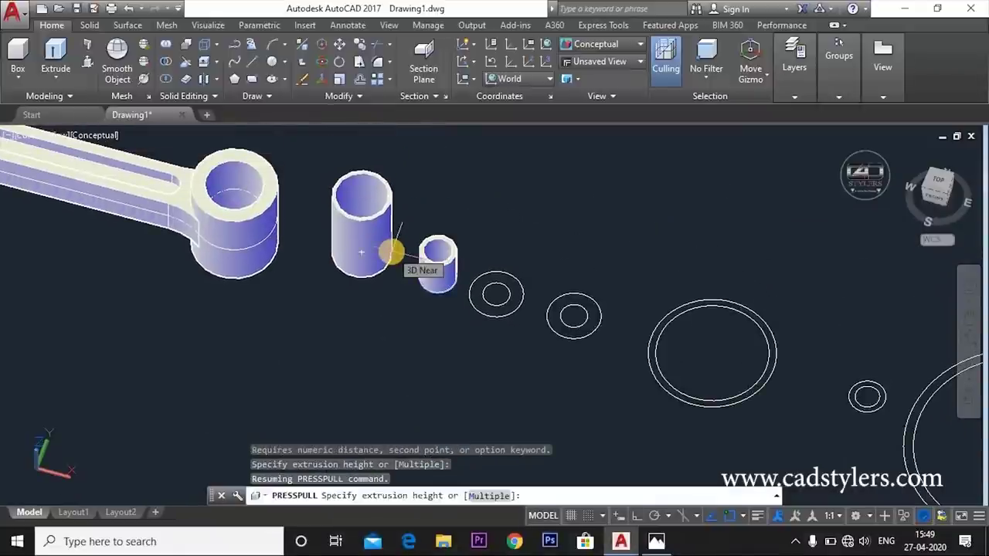
text(4)
key(Return)
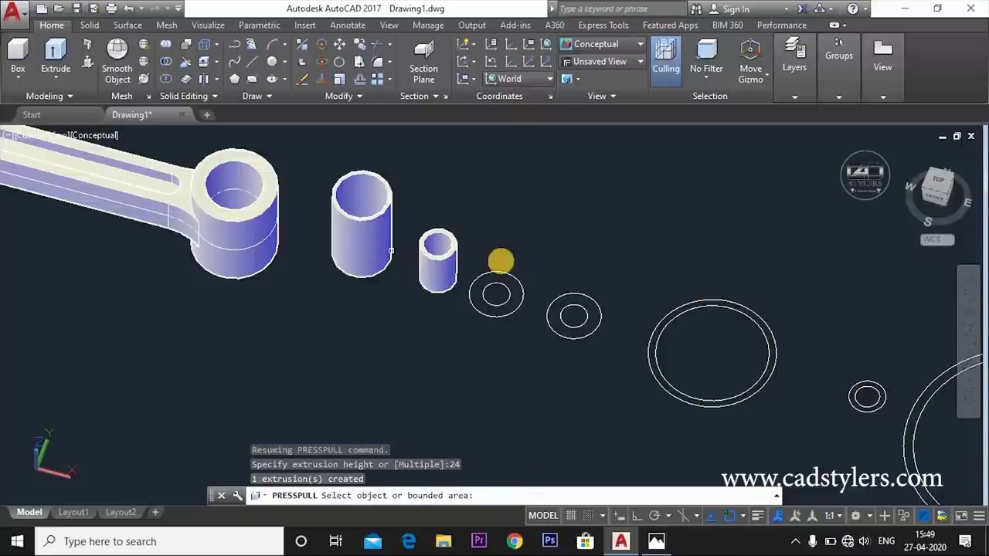
Step: Press-pull the next ring 80 units into the hollow piston pin
click(502, 310)
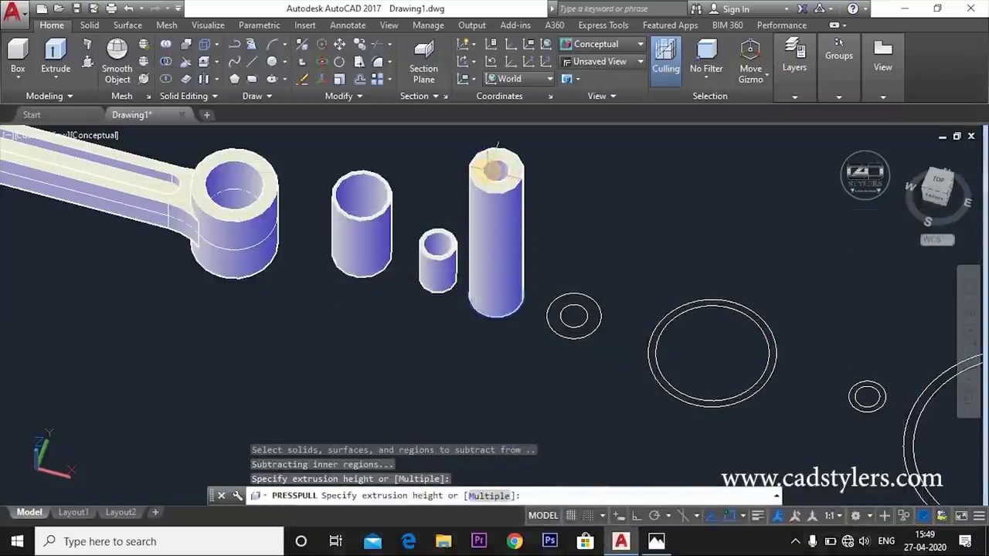
text(80)
key(Return)
middle_drag(518, 273, 453, 287)
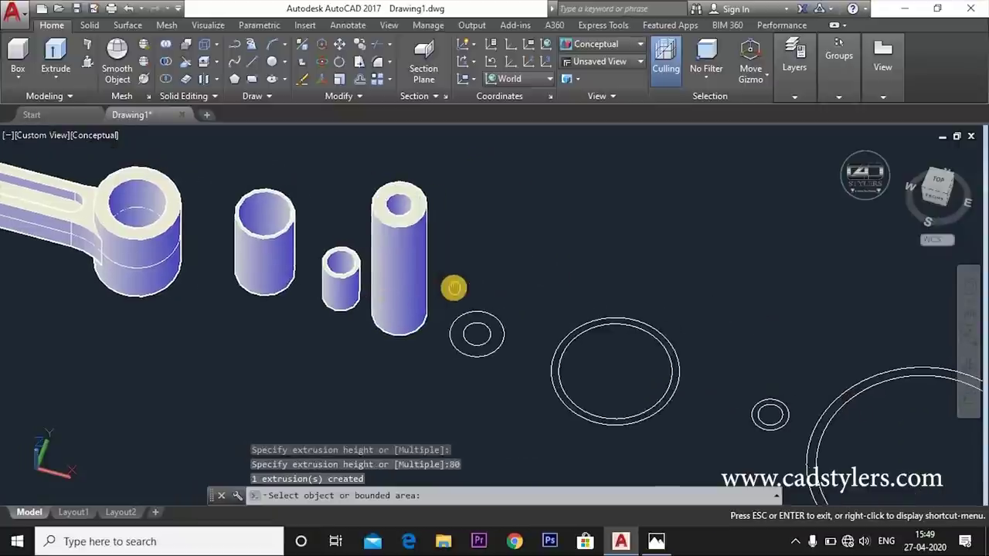
click(655, 541)
Step: Zoom and pan the reference sheet to the piston pin plug's R2, 3 and 12 dimensions
scroll(404, 310, up, 2)
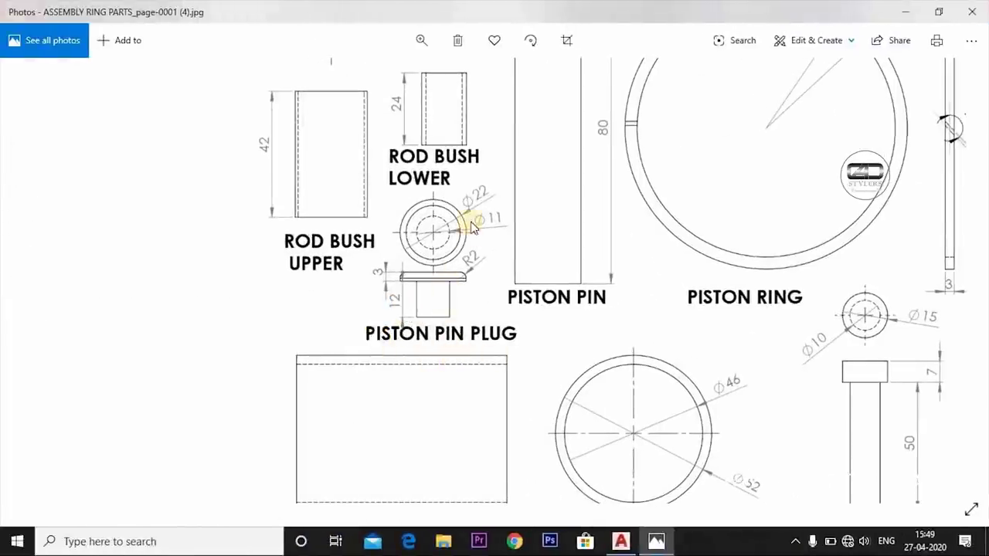
drag(449, 253, 437, 328)
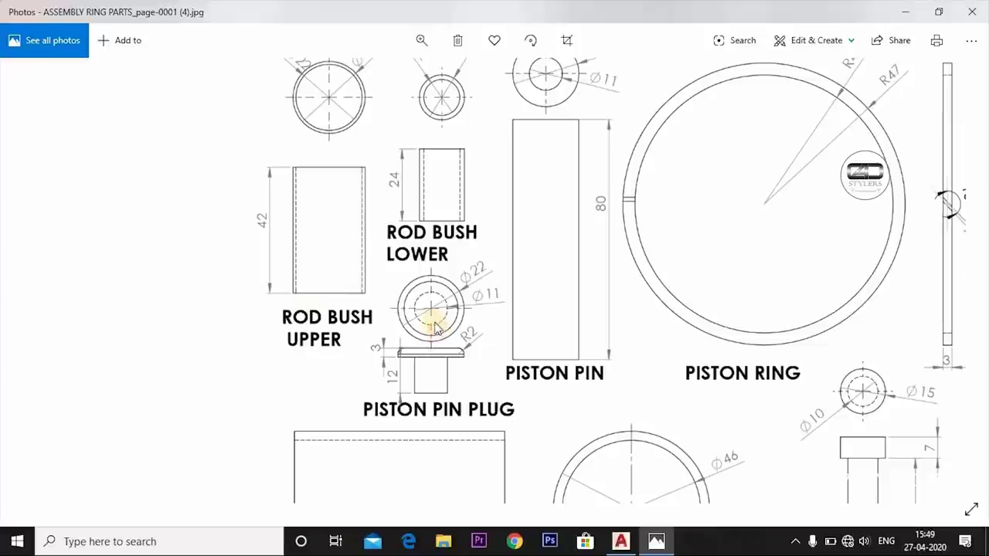
mouse_move(559, 142)
mouse_down()
mouse_move(541, 210)
mouse_move(440, 268)
mouse_up()
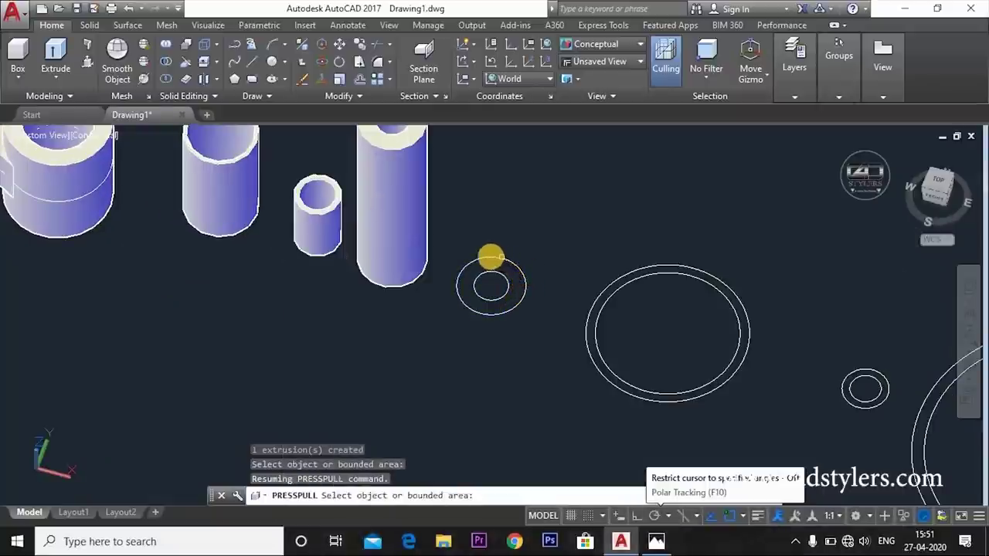
Step: Press-pull the small ring 3 units to form the plug head
click(457, 290)
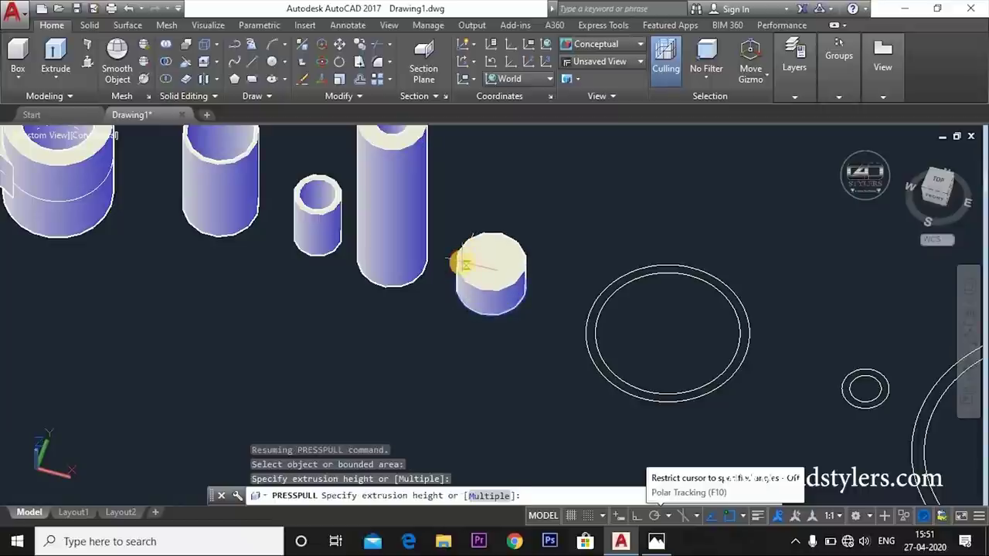
text(3)
key(Return)
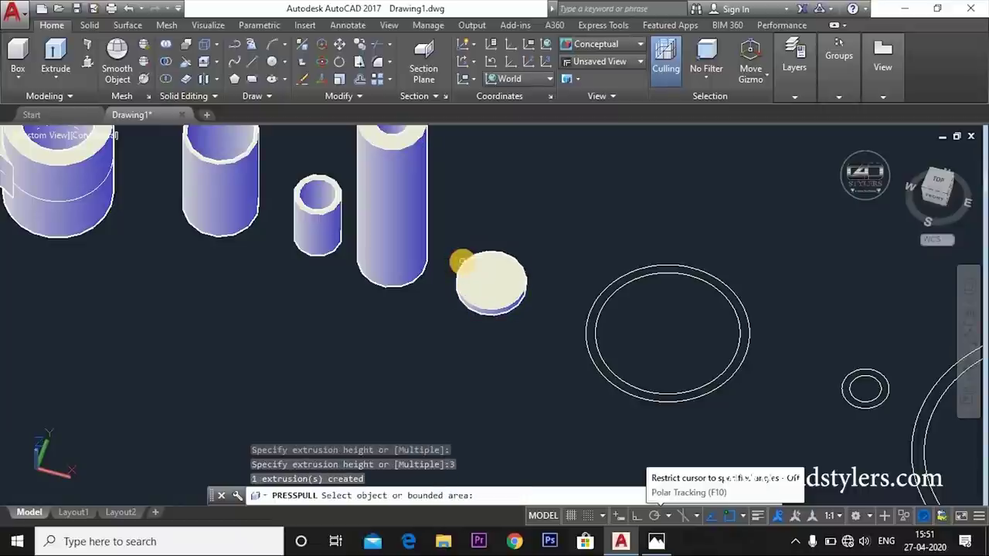
mouse_move(483, 312)
shift+middle_down()
mouse_move(505, 254)
mouse_move(507, 161)
mouse_move(490, 219)
mouse_move(493, 249)
shift+middle_up()
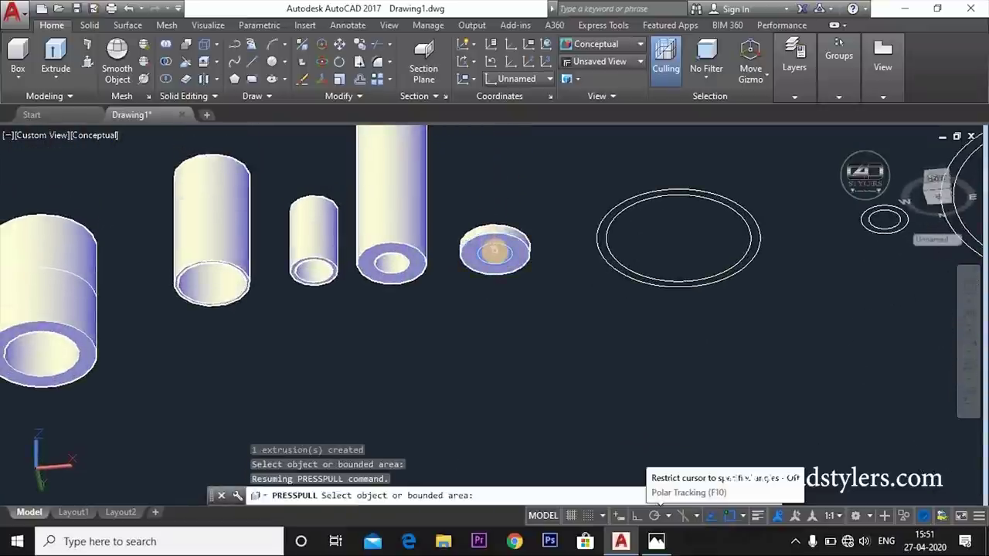
Step: Extrude the disc's inner circle 12 units downward as the plug stem
click(493, 249)
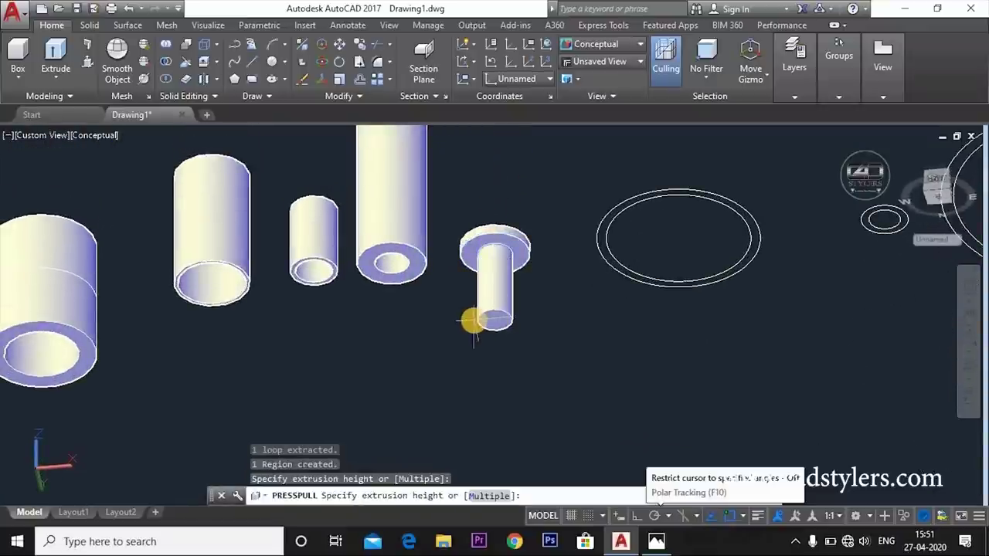
text(12)
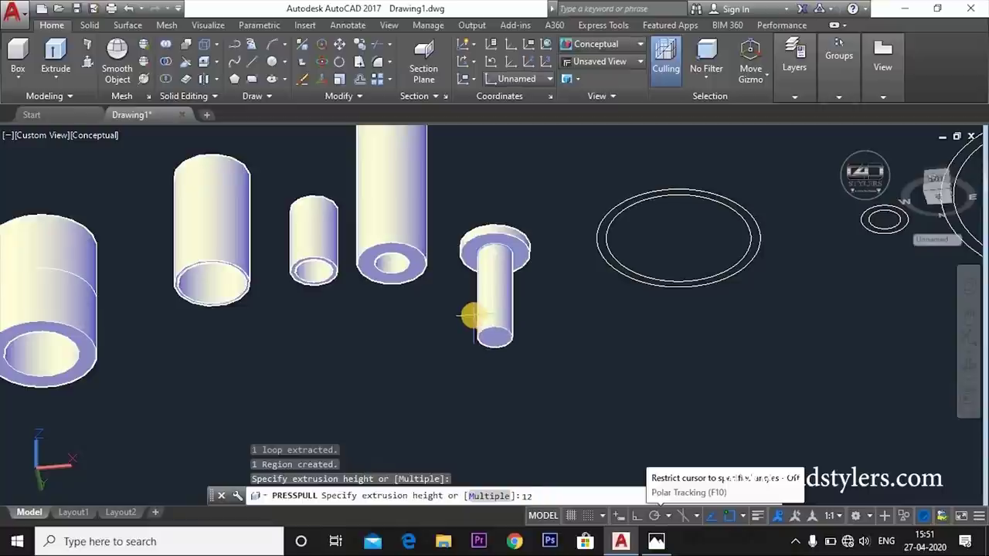
key(Return)
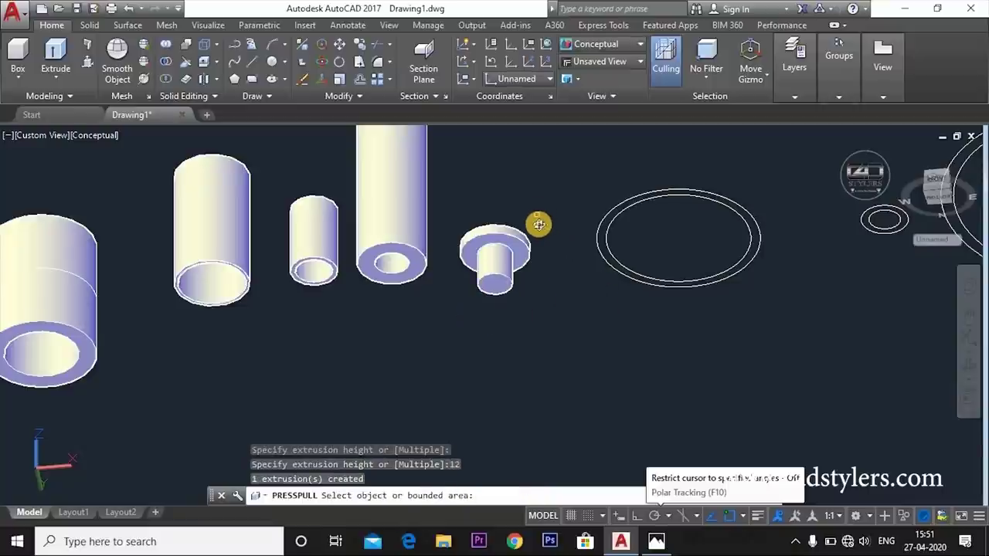
shift+middle_drag(539, 224, 537, 334)
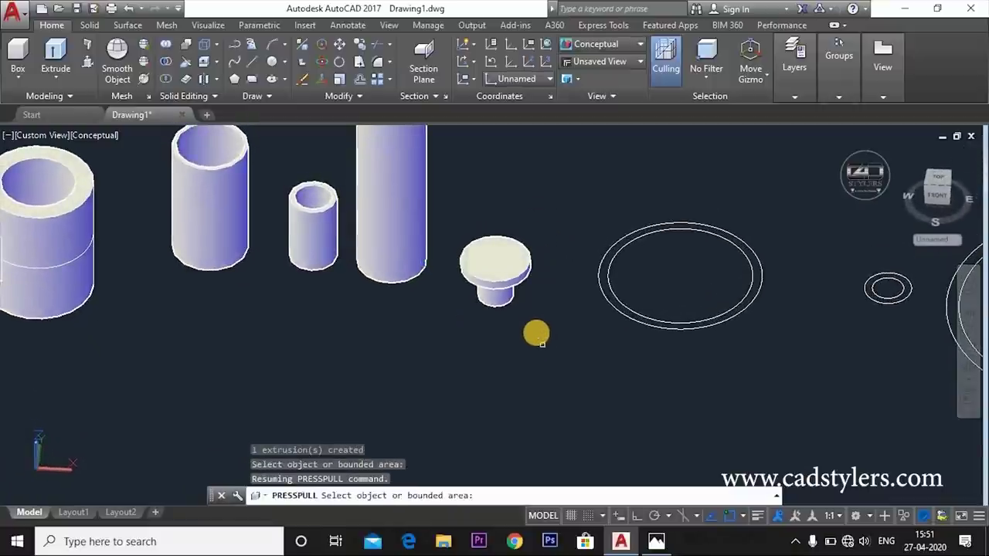
middle_drag(587, 327, 542, 328)
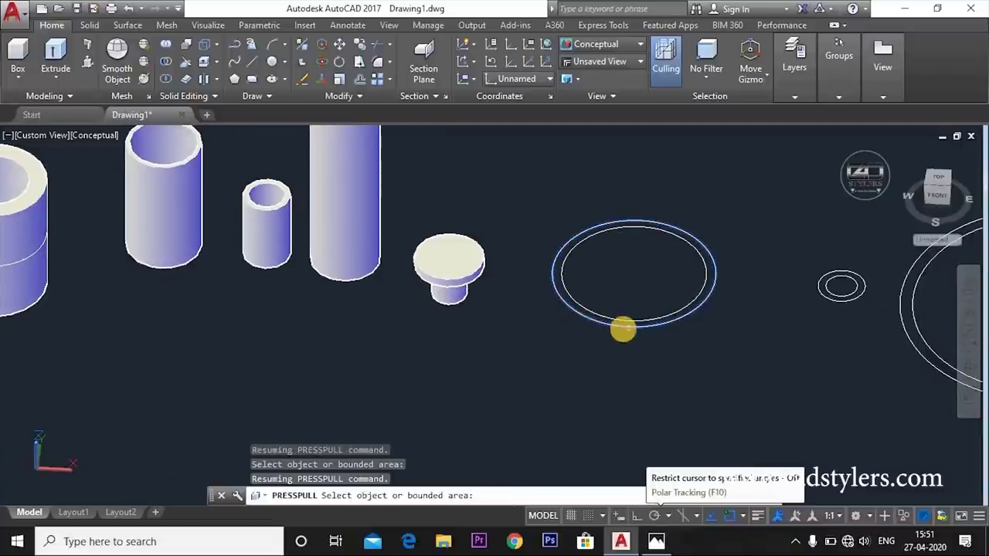
middle_drag(623, 330, 507, 308)
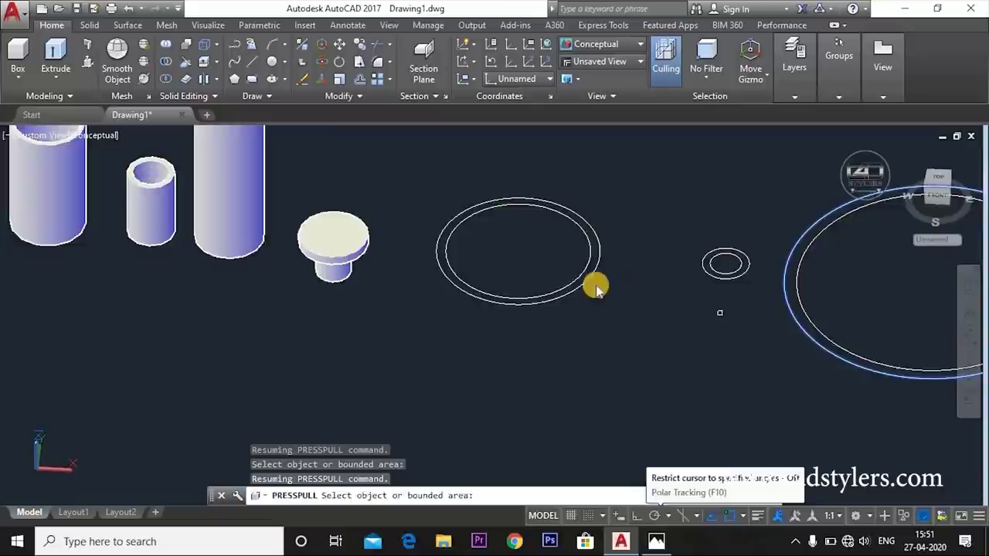
scroll(595, 287, down, 1)
scroll(579, 276, down, 4)
scroll(523, 275, up, 2)
scroll(521, 276, up, 1)
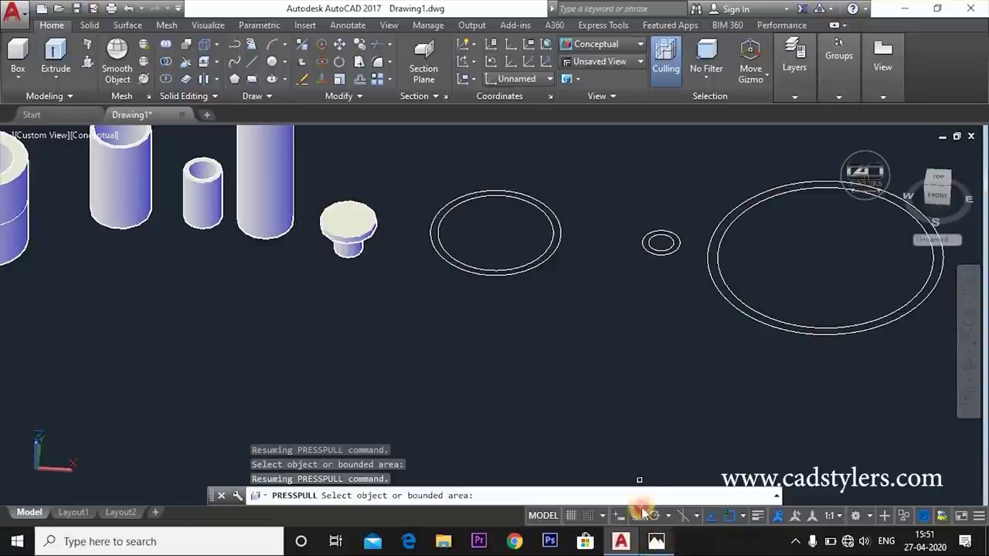
Step: Press-pull the annular area between the bearing circles 70 units into a hollow cylinder
click(656, 541)
scroll(393, 409, up, 2)
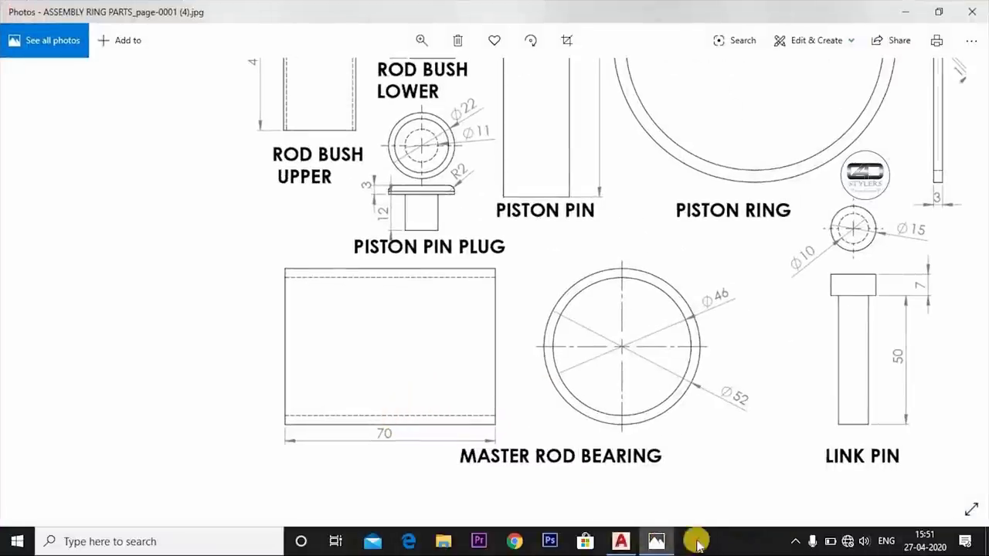
click(655, 541)
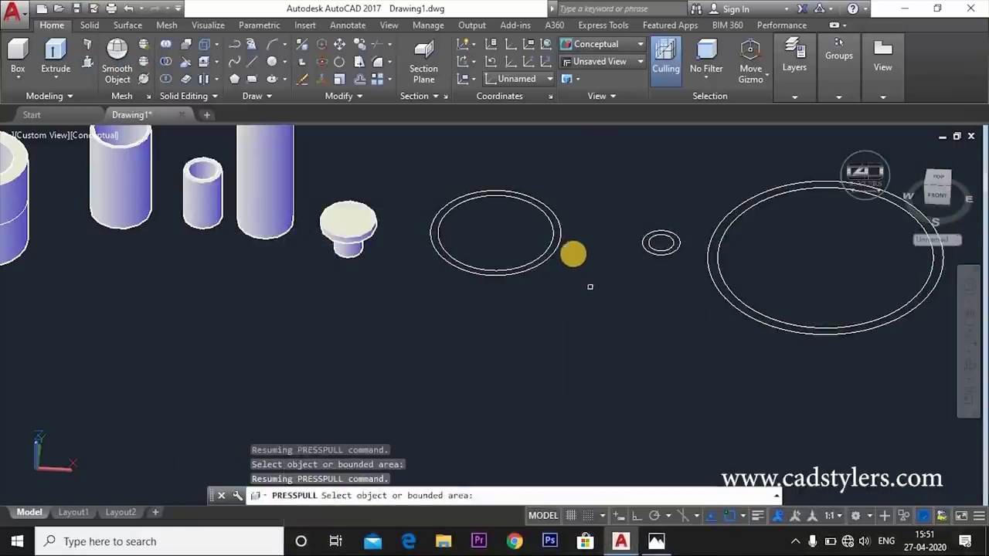
scroll(558, 222, up, 3)
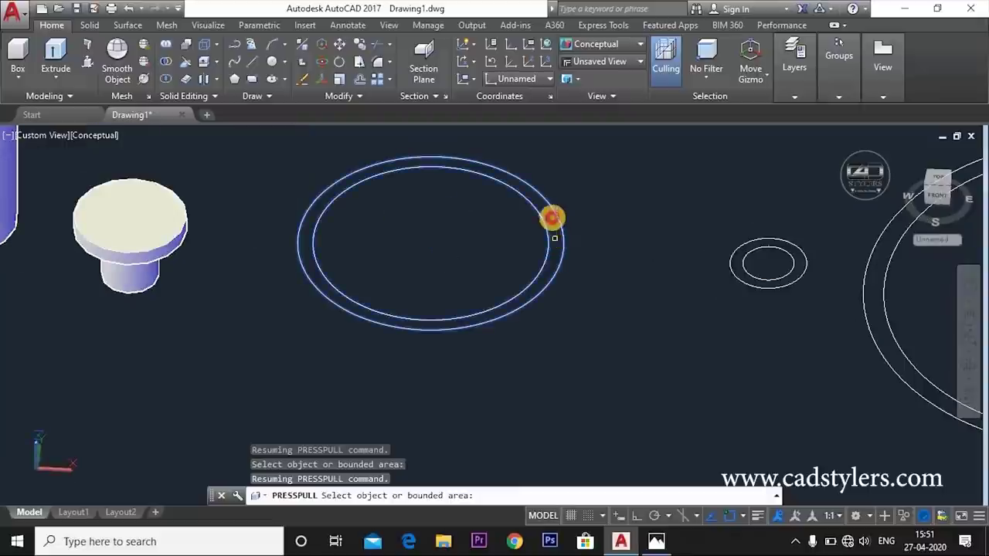
click(554, 238)
text(70)
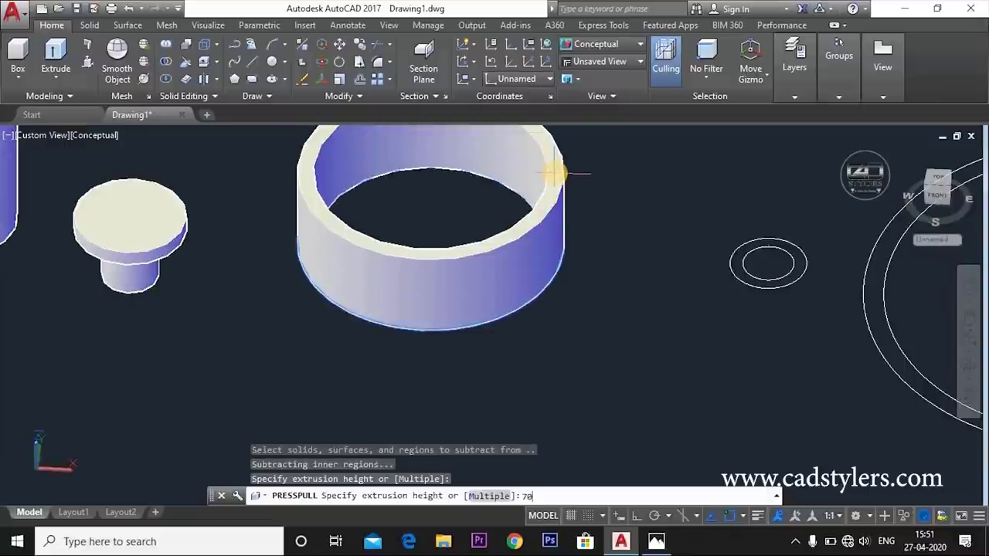
key(Return)
scroll(541, 294, down, 3)
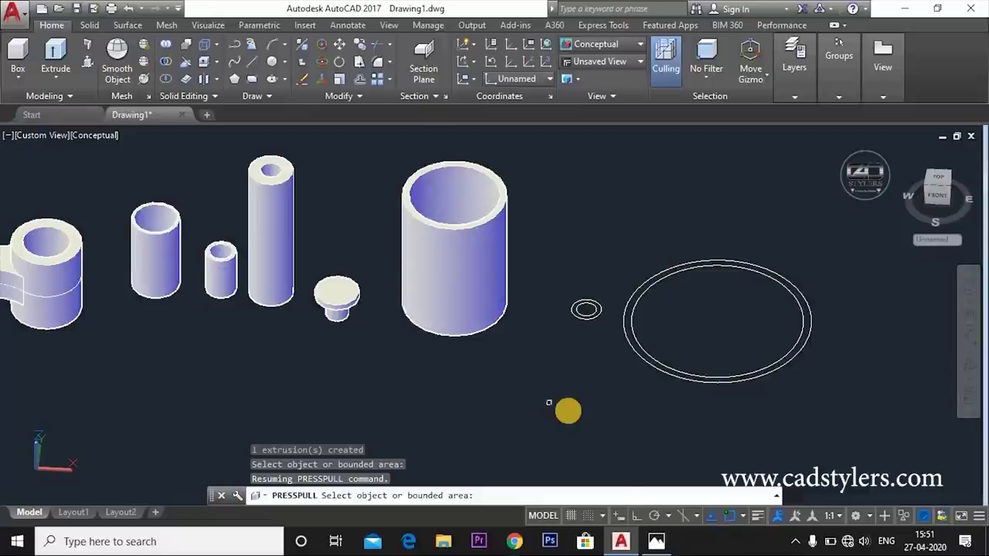
Step: Zoom into the ASSEMBLY RING PARTS sheet to read the link pin's 15, 10, 7 and 50 dimensions
click(658, 540)
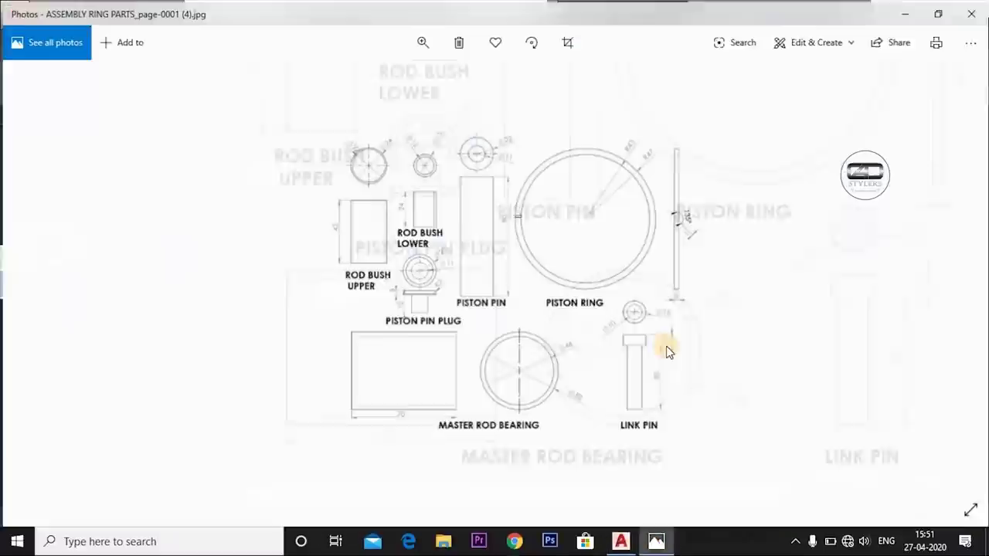
scroll(651, 344, up, 4)
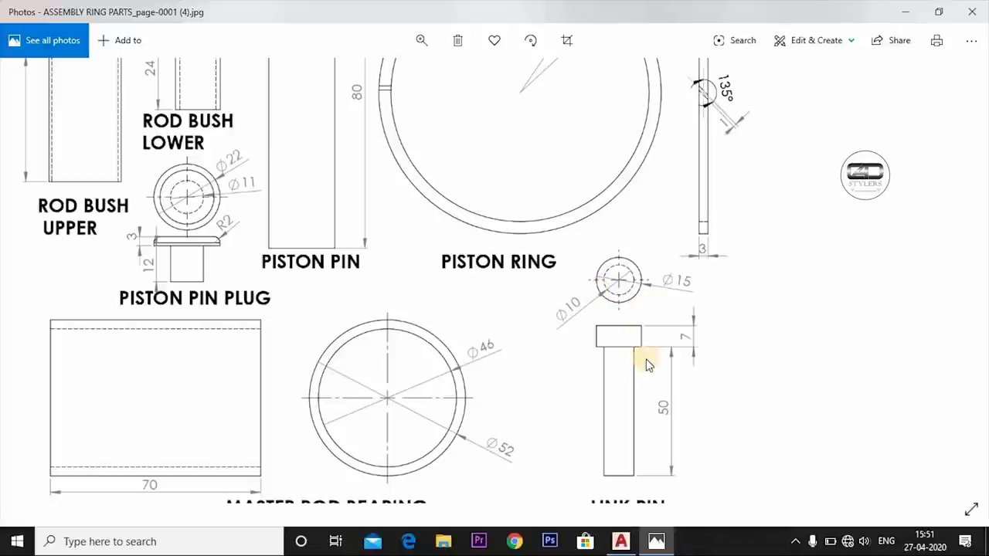
Step: Press-pull the Ø15 circle 7 units up into the link pin head
click(656, 541)
scroll(596, 331, up, 2)
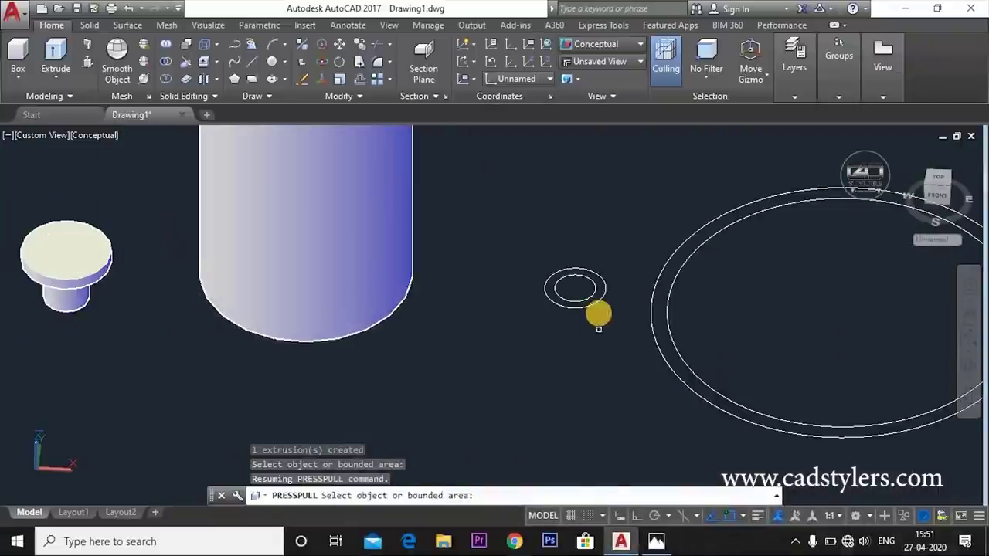
click(592, 278)
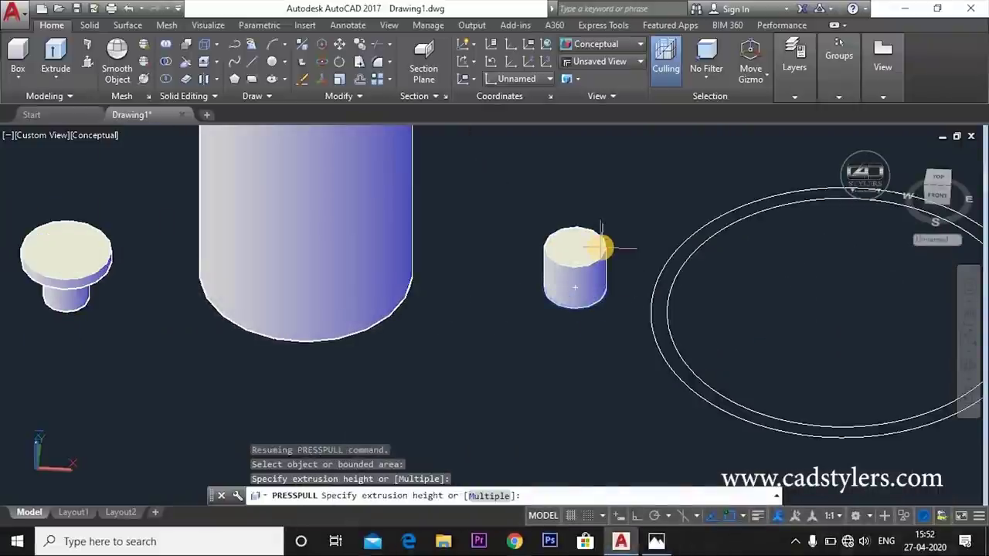
text(7)
key(Return)
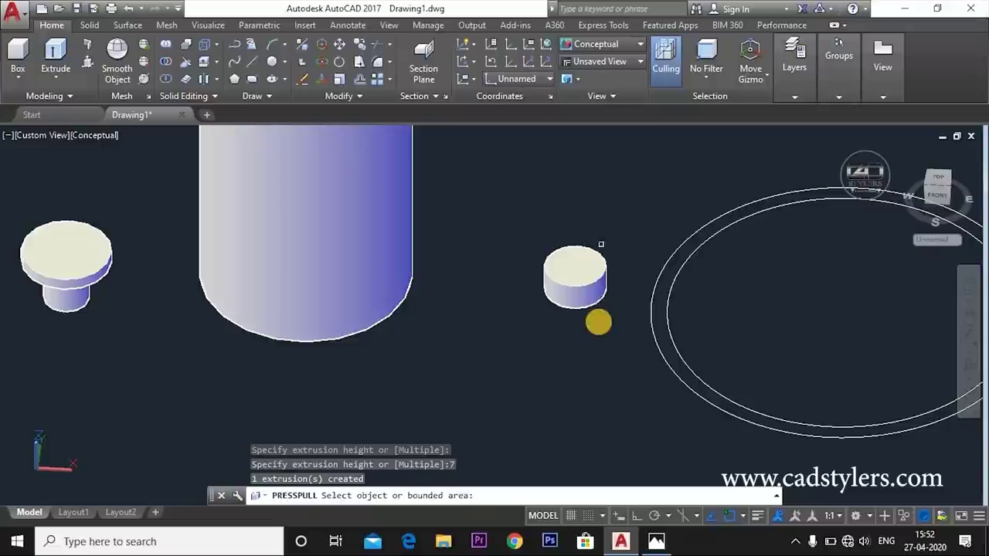
Step: Pull the inner Ø10 circle out 50 units as the link pin shaft
shift+middle_drag(594, 334, 581, 279)
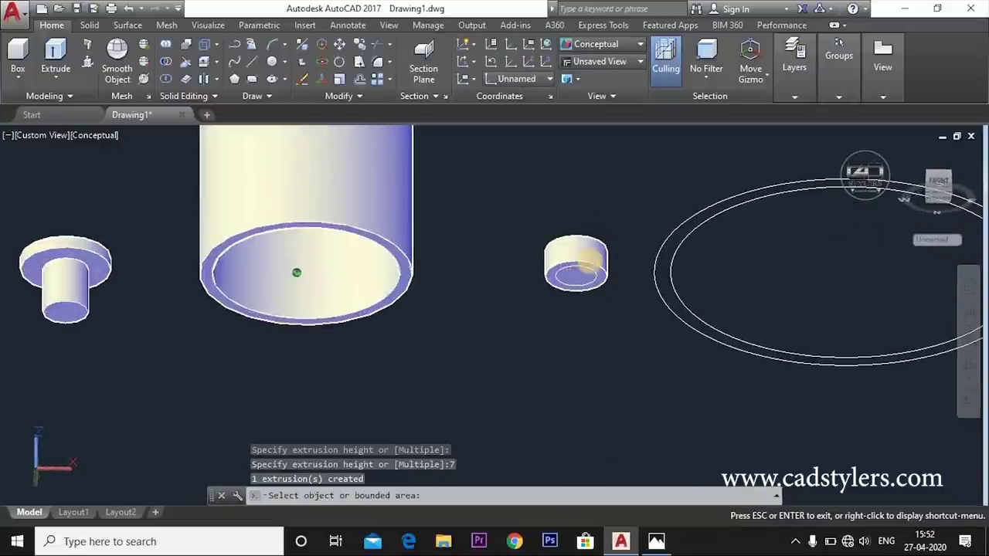
click(578, 275)
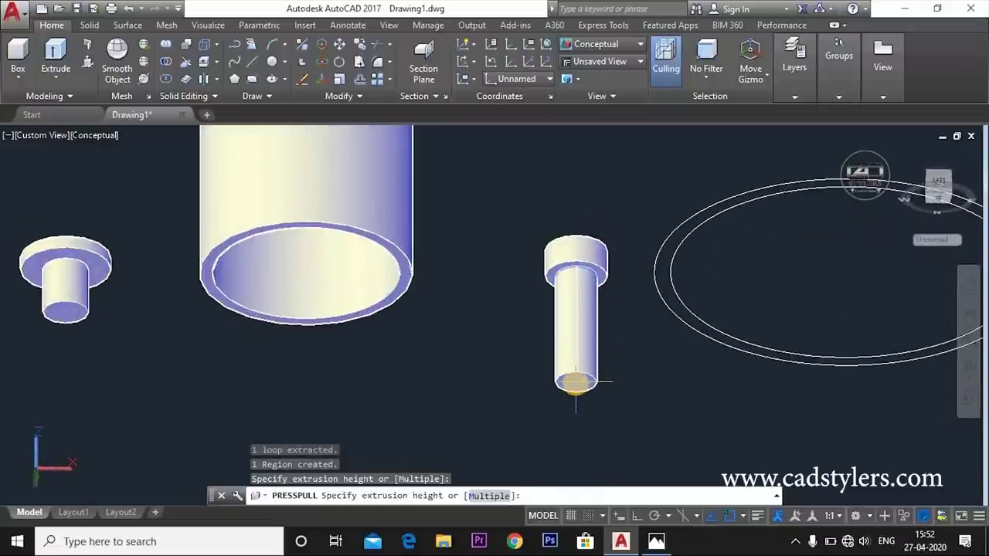
text(50)
key(Return)
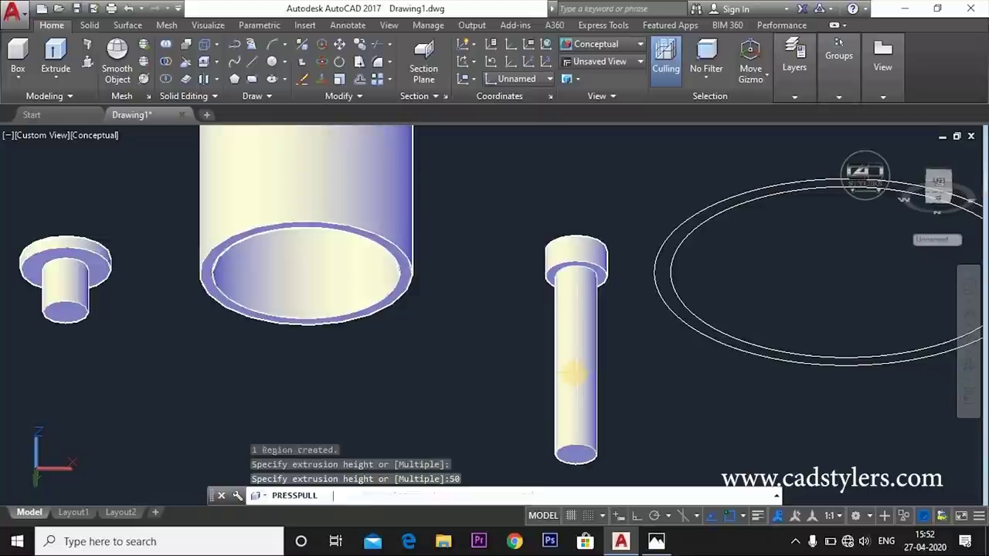
scroll(616, 314, down, 3)
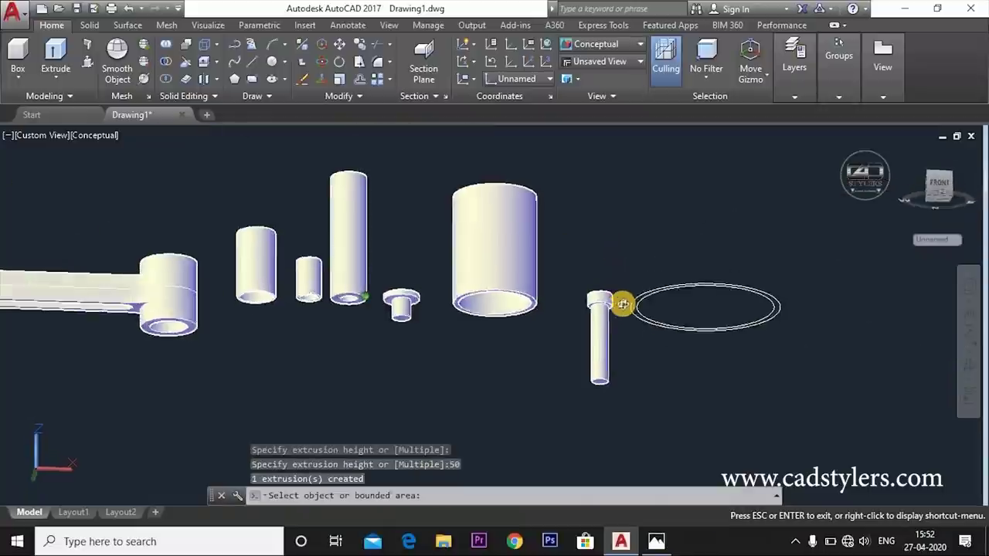
shift+middle_drag(616, 315, 644, 348)
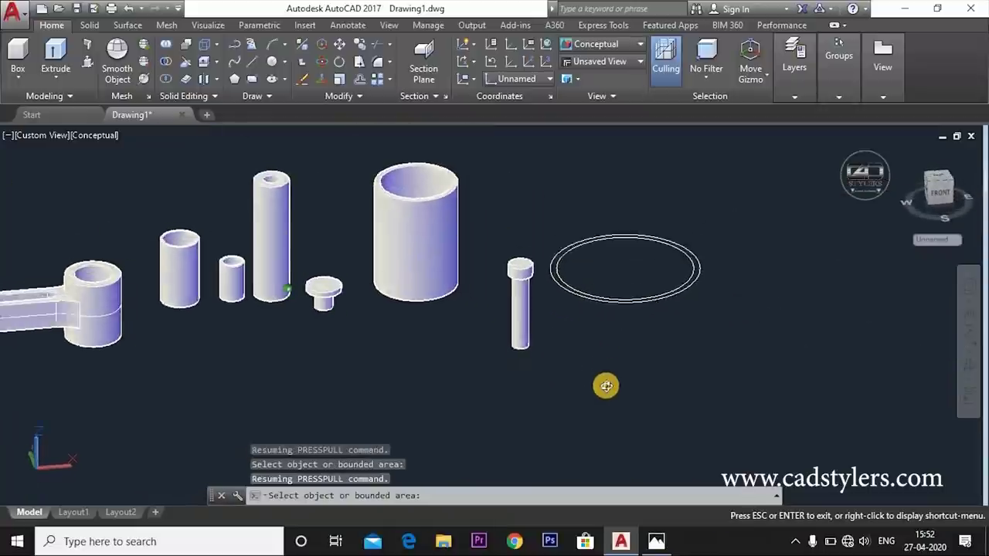
shift+middle_drag(580, 342, 669, 407)
click(663, 539)
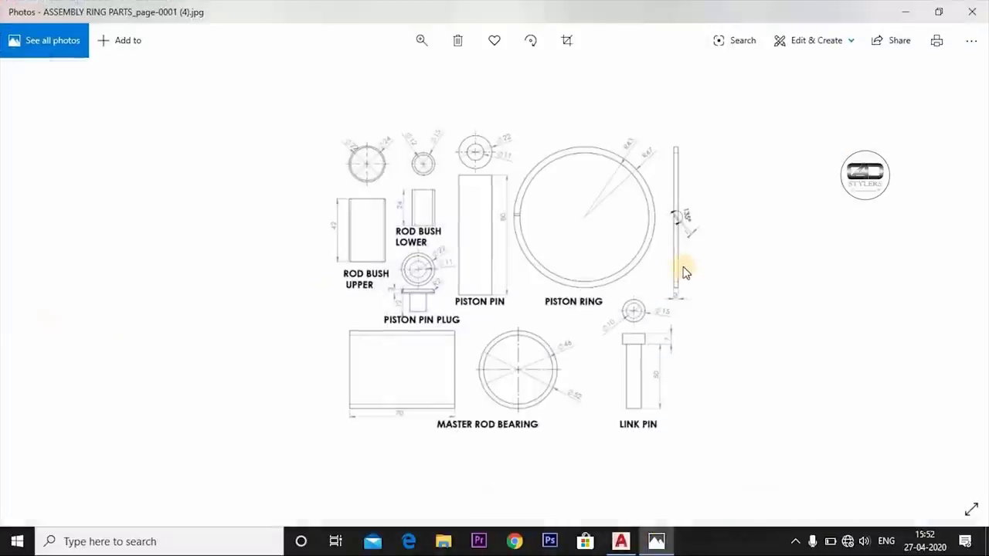
scroll(683, 271, up, 3)
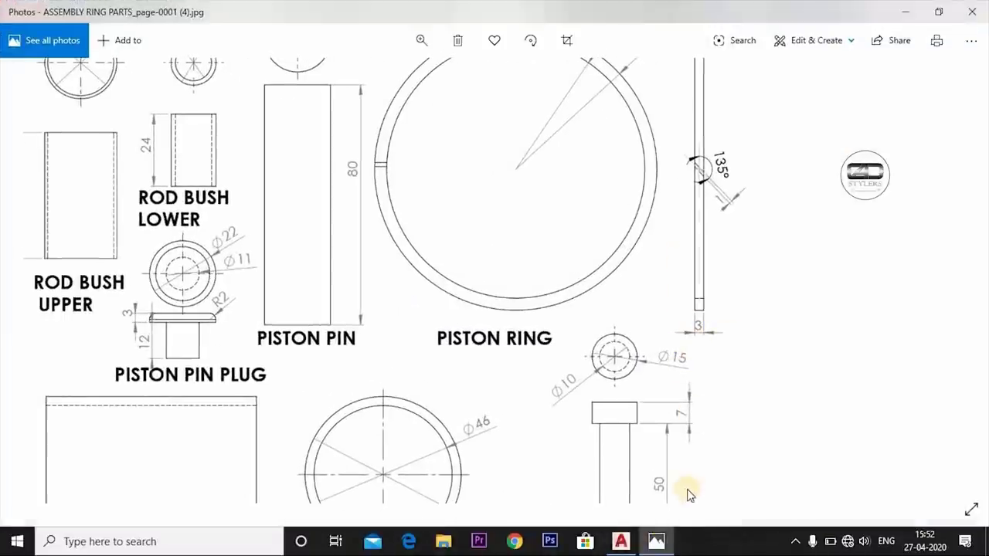
click(659, 545)
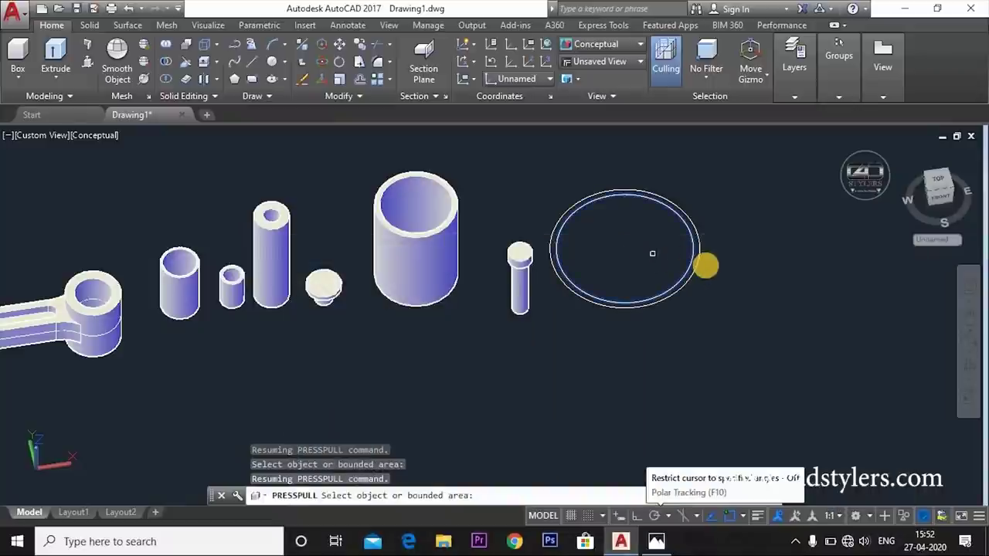
Step: Press-pull the band between the two large circles 3 units to form the piston ring
scroll(684, 255, up, 2)
scroll(684, 254, up, 2)
click(669, 210)
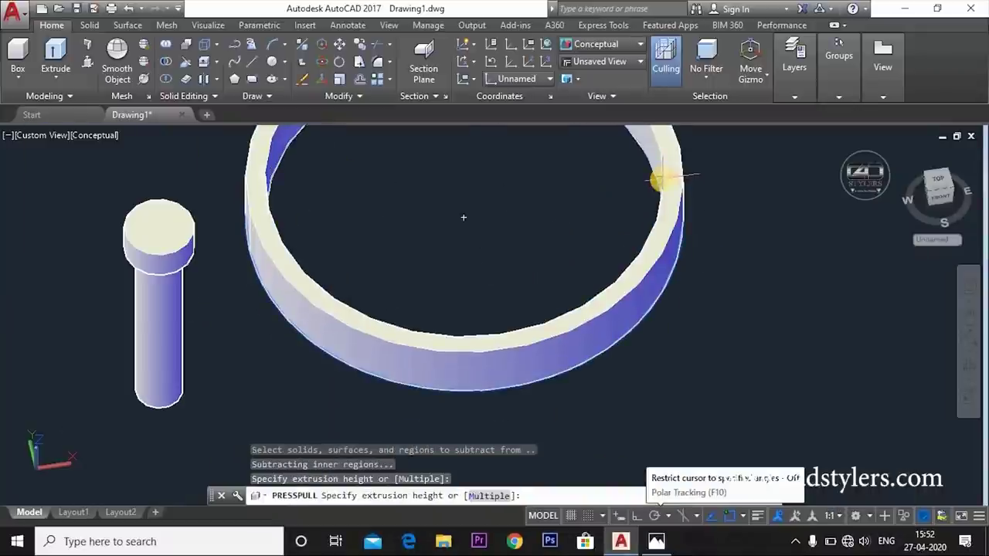
text(3)
key(Return)
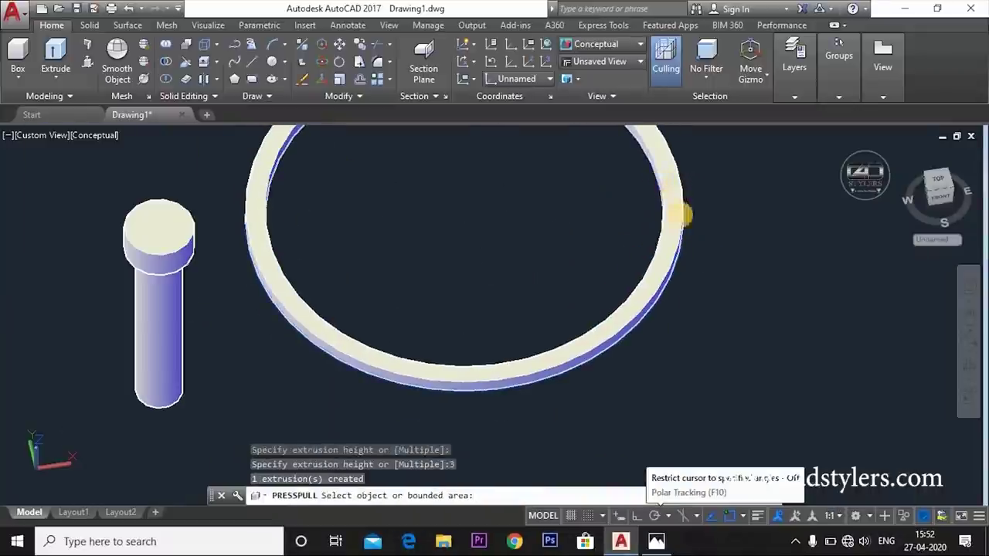
scroll(683, 224, down, 5)
mouse_move(684, 242)
shift+middle_down()
mouse_move(654, 212)
mouse_move(667, 239)
shift+middle_up()
scroll(652, 218, up, 2)
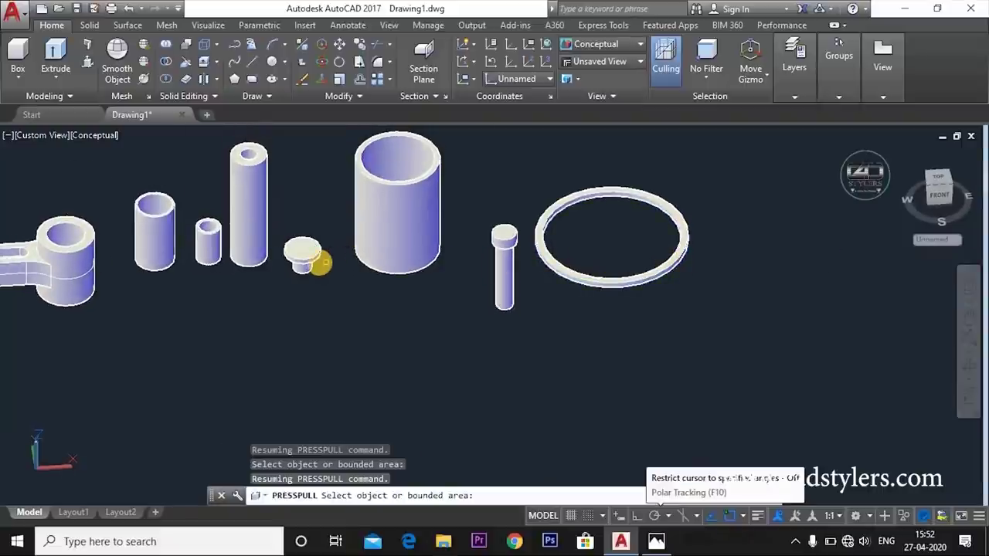
scroll(325, 261, up, 5)
Step: Apply a radius-2 Fillet Edge to the piston pin plug cap's top edge
key(Escape)
middle_drag(393, 258, 486, 326)
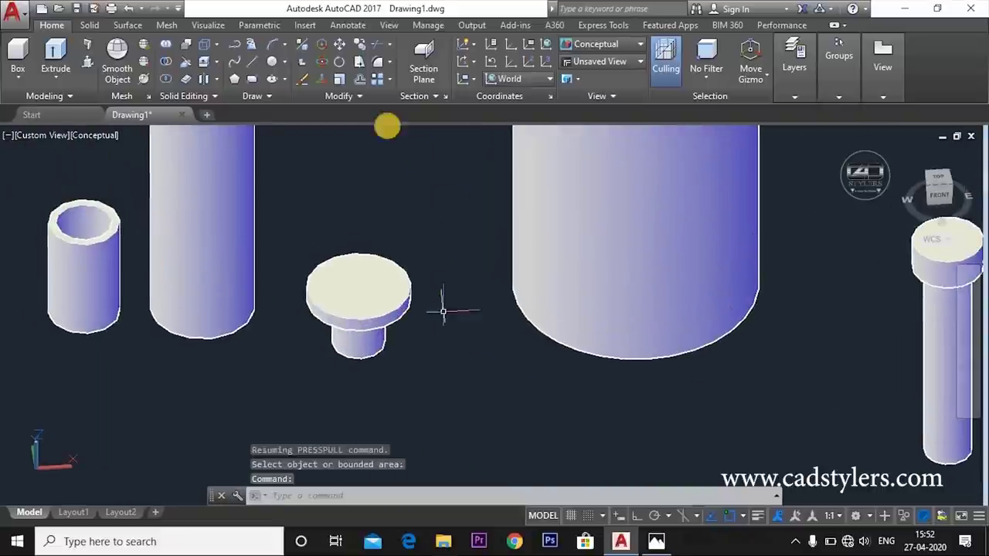
click(90, 26)
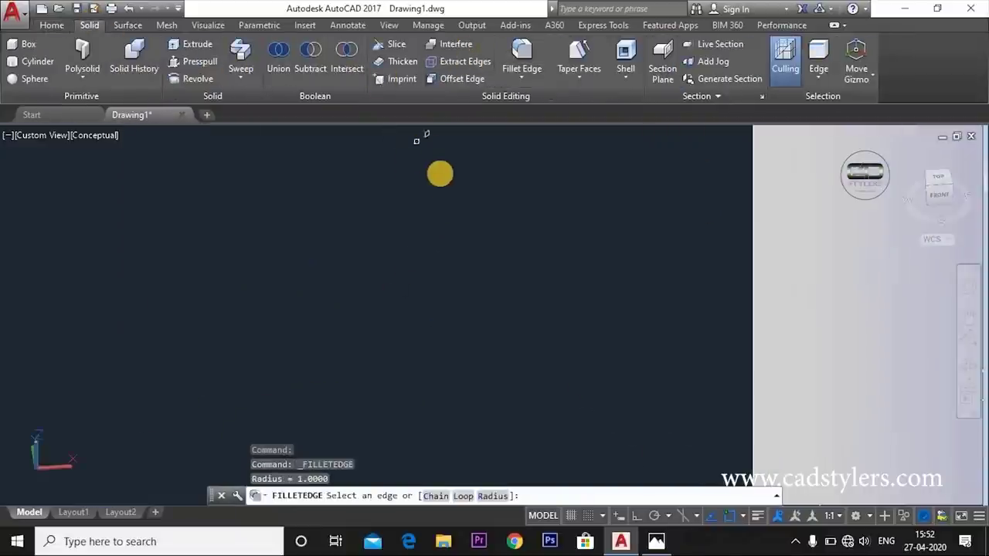
scroll(431, 343, up, 2)
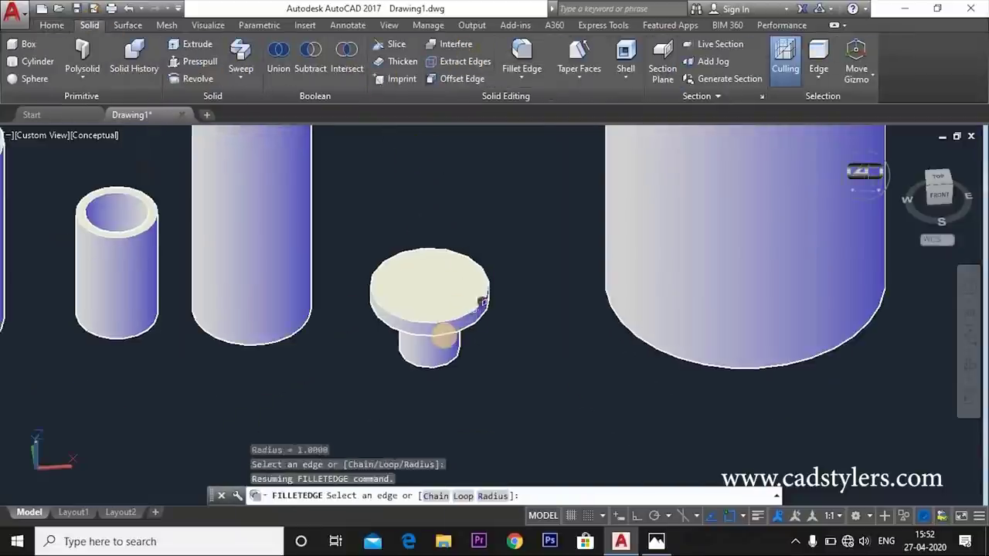
scroll(441, 332, up, 3)
click(452, 298)
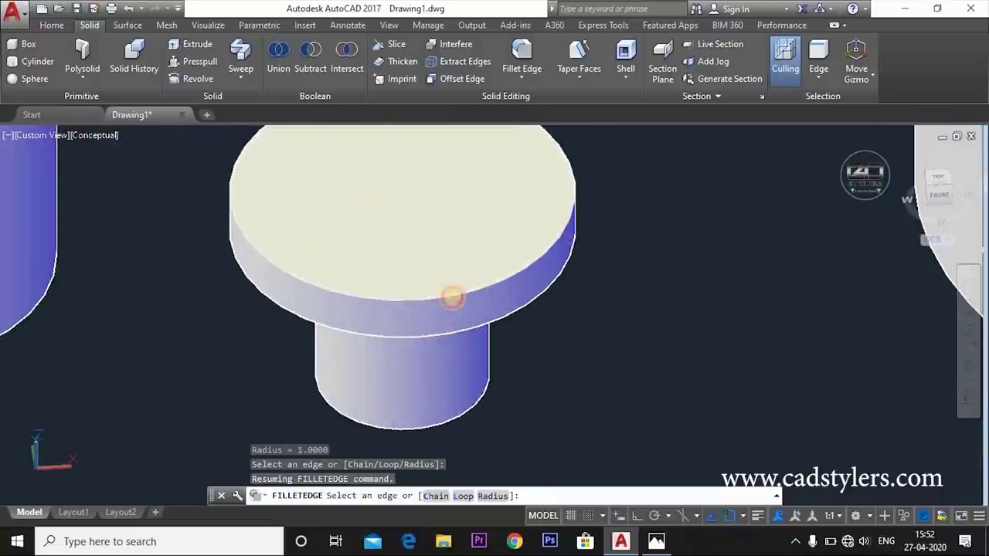
text(R)
key(Return)
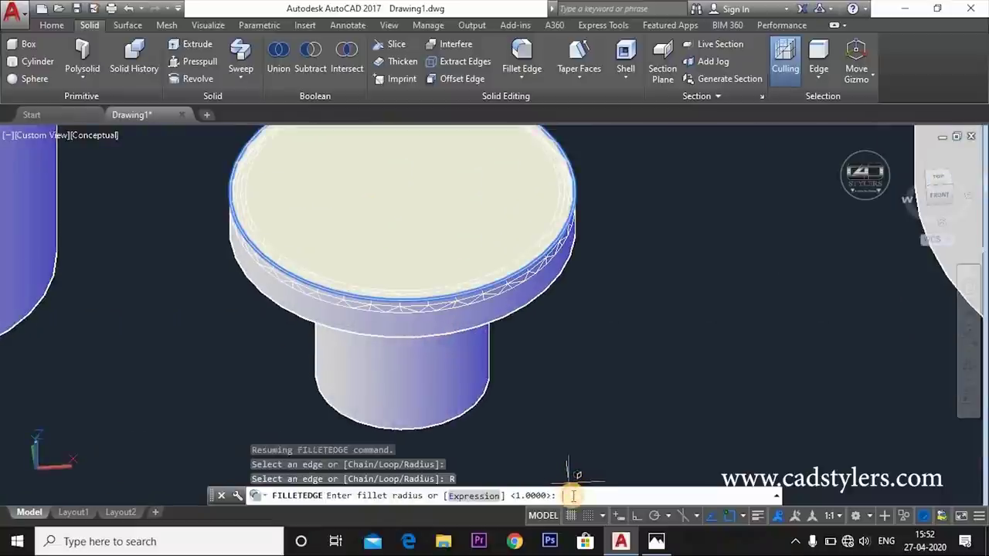
text(2)
key(Return)
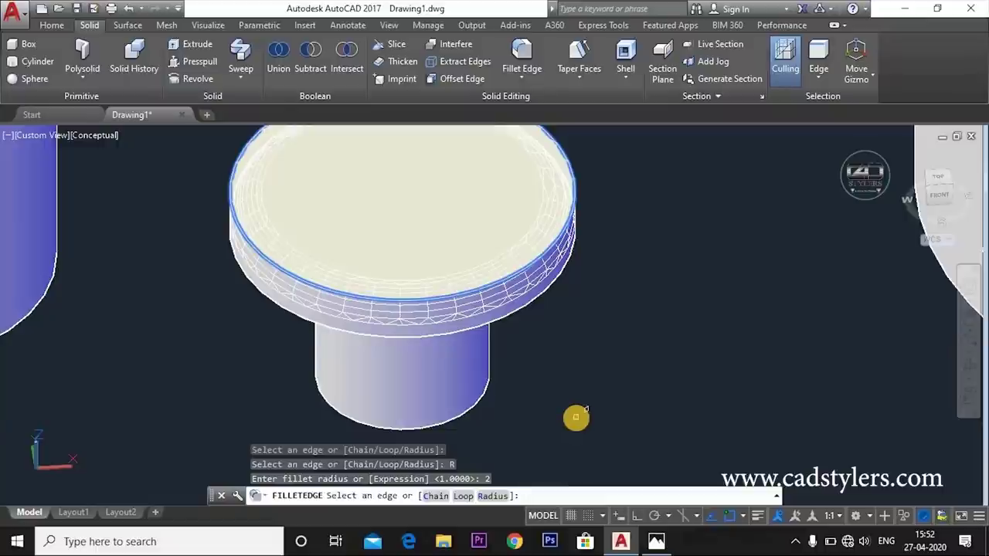
right_click(576, 417)
key(Return)
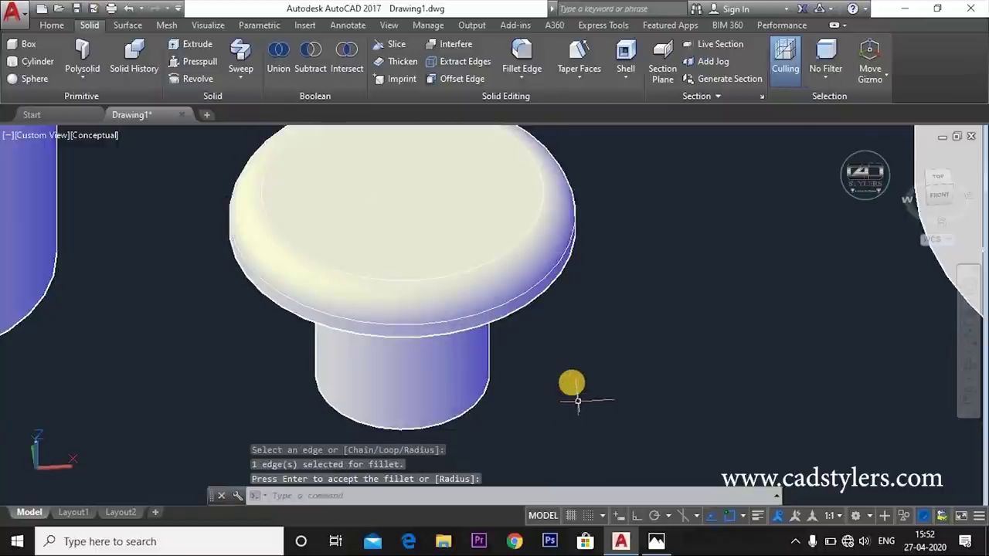
Step: Zoom out and pan to bring the other parts back into view
scroll(572, 383, down, 2)
scroll(567, 371, down, 2)
middle_drag(596, 364, 455, 341)
key(Return)
scroll(509, 342, down, 2)
scroll(455, 341, down, 2)
scroll(523, 353, down, 2)
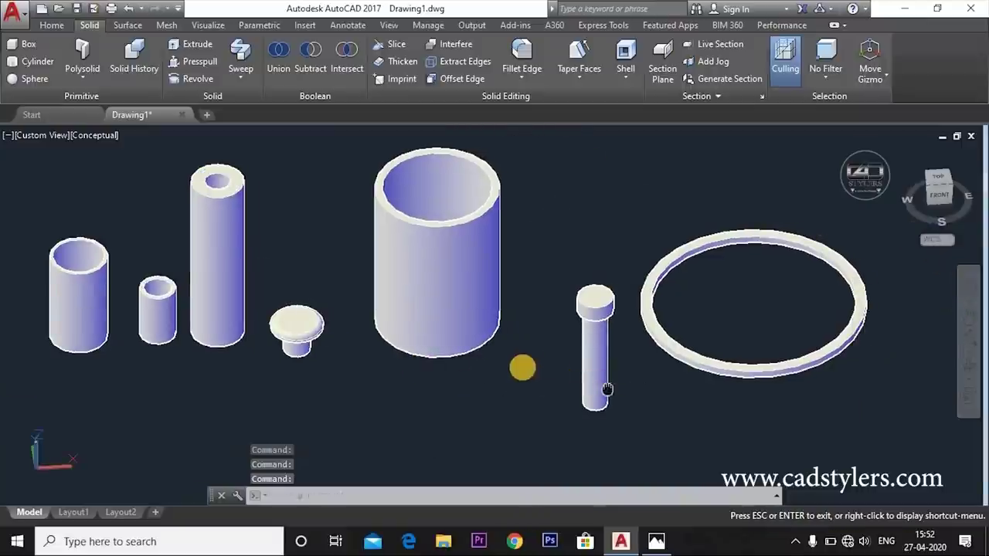
Step: Zoom into the piston ring side view showing R43, R47, 3 and the 135° cut
middle_drag(521, 366, 622, 378)
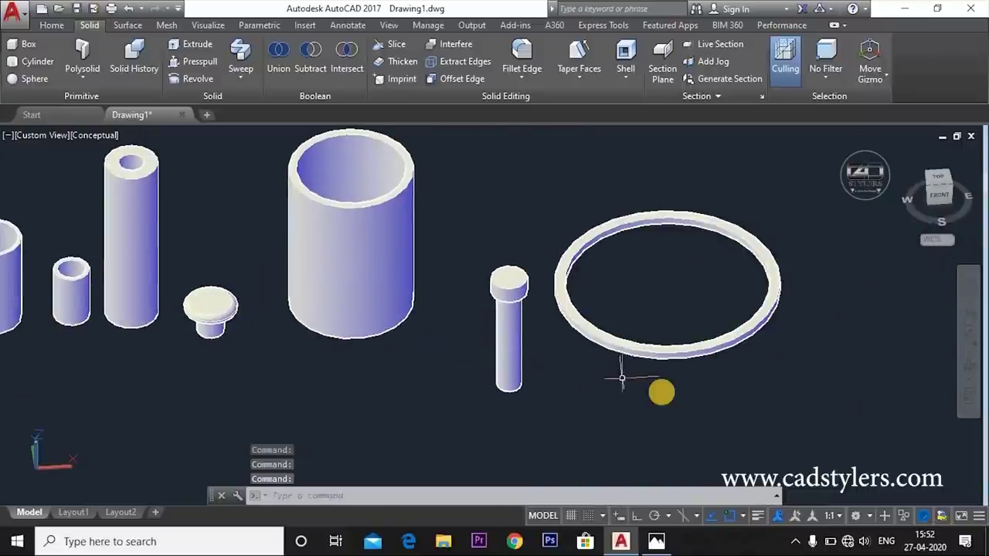
click(653, 544)
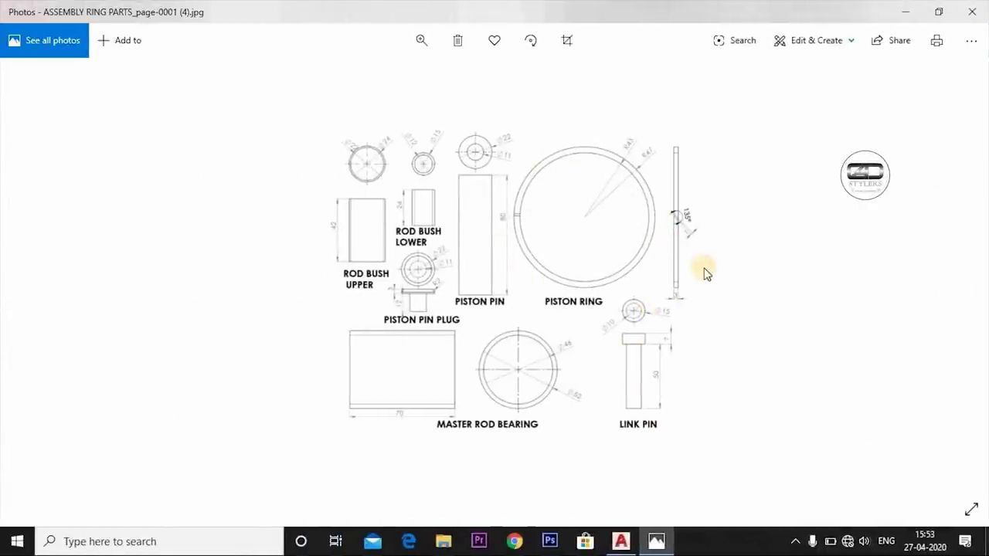
scroll(674, 224, up, 3)
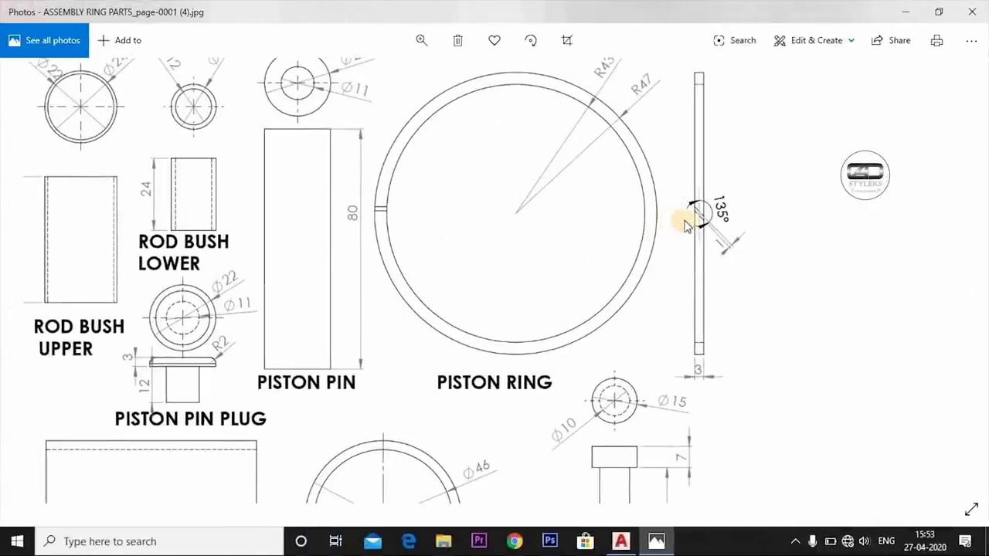
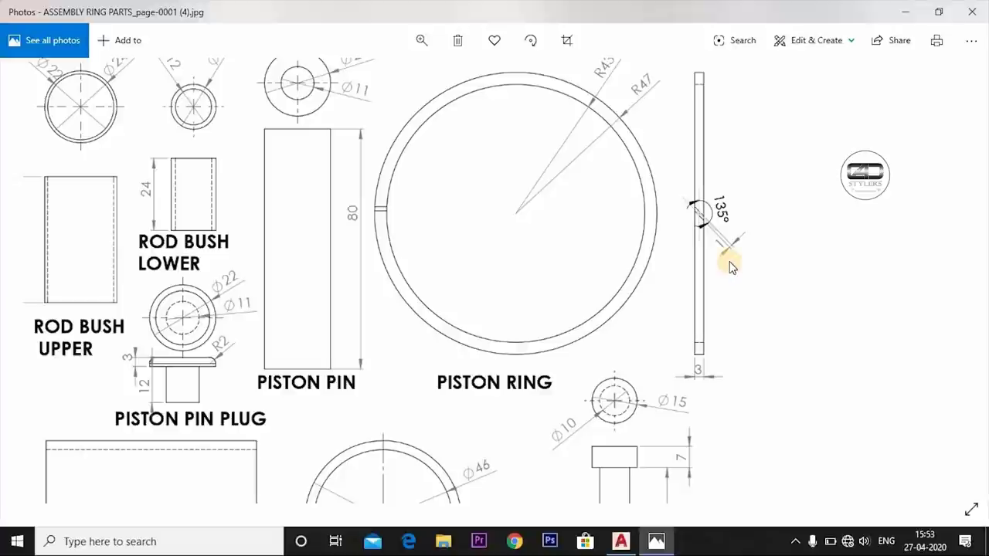
Step: Zoom out to see the whole parts reference sheet, then return to the AutoCAD drawing
scroll(730, 264, down, 3)
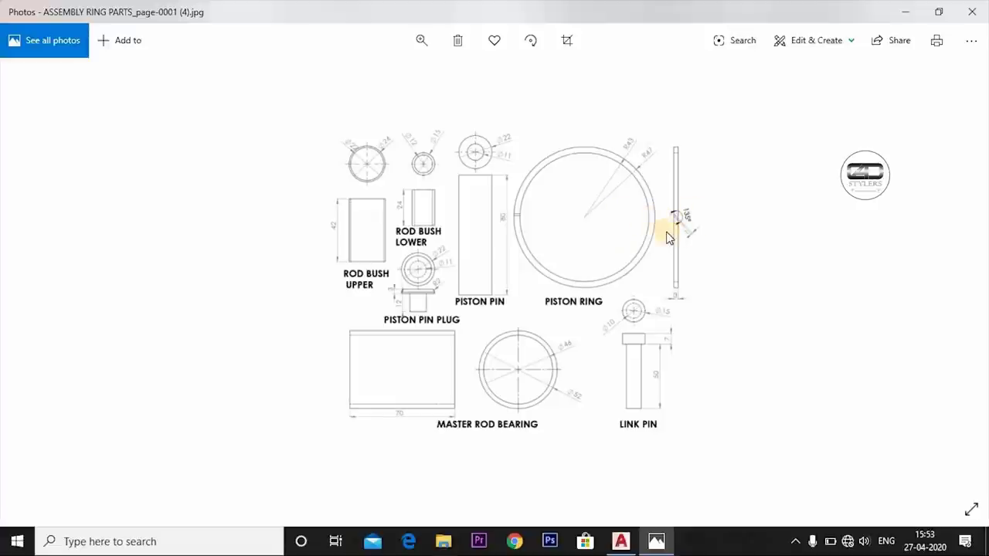
click(656, 543)
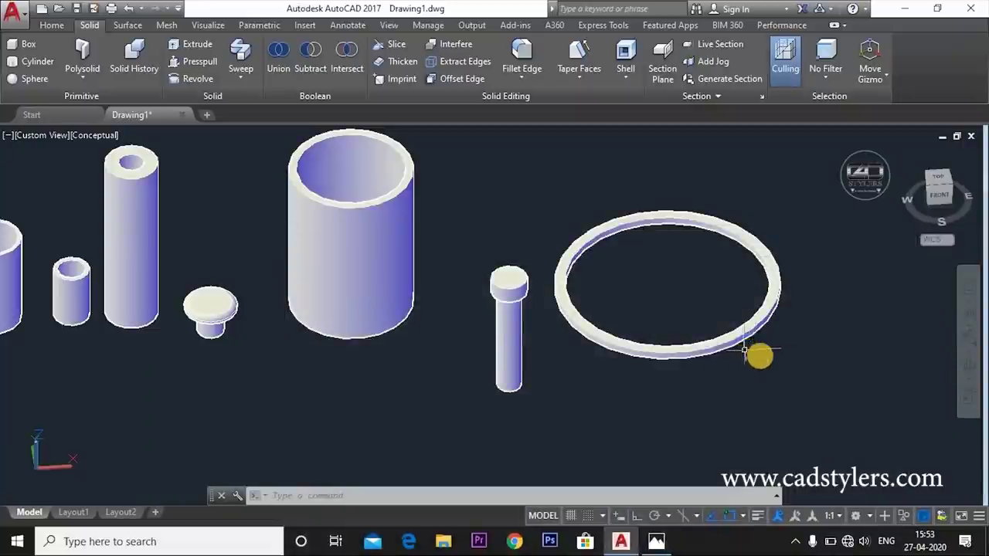
Step: Orbit the model, then set the ViewCube to Front, rotated so the parts stand upright
mouse_move(783, 327)
shift+middle_down()
mouse_move(660, 189)
mouse_move(514, 254)
mouse_move(452, 331)
mouse_move(353, 282)
mouse_move(572, 351)
mouse_move(592, 297)
shift+middle_up()
shift+middle_drag(594, 264, 599, 278)
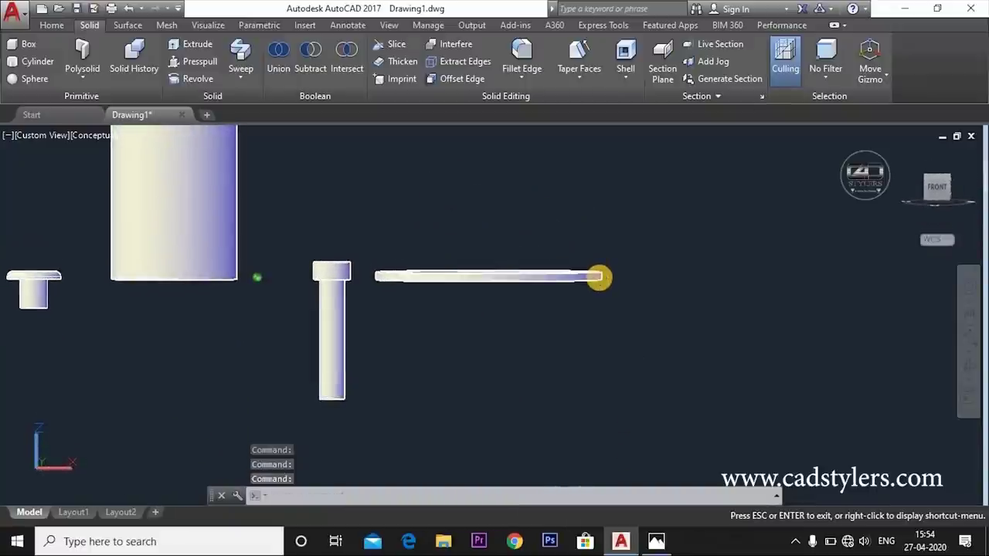
click(935, 189)
click(963, 152)
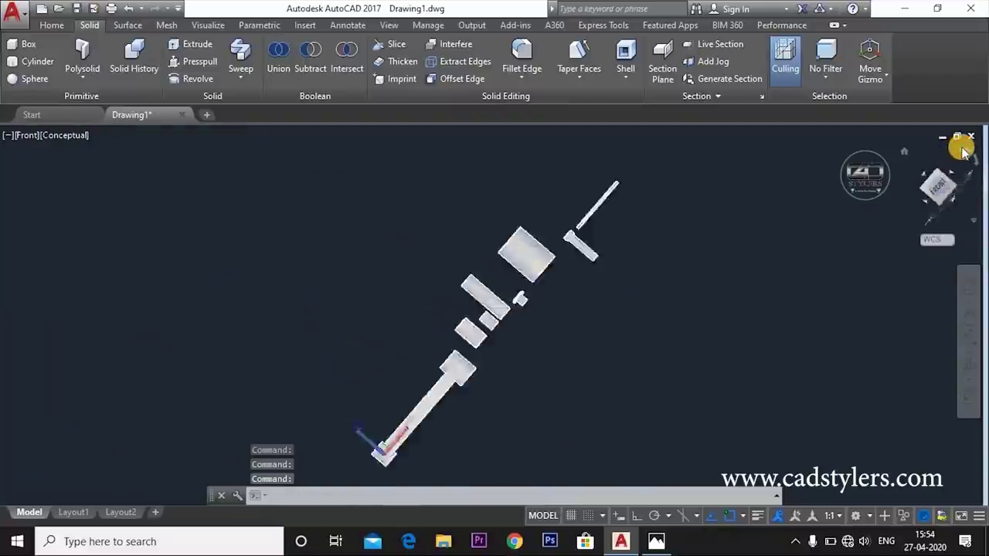
click(27, 136)
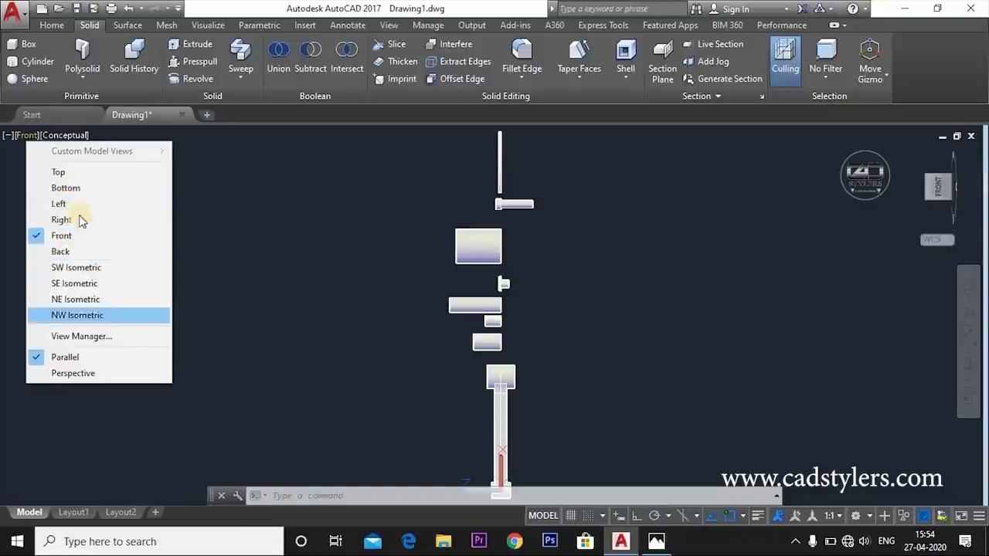
click(309, 280)
Step: Pan and zoom in to centre the piston ring's edge in the view
middle_drag(309, 280, 298, 376)
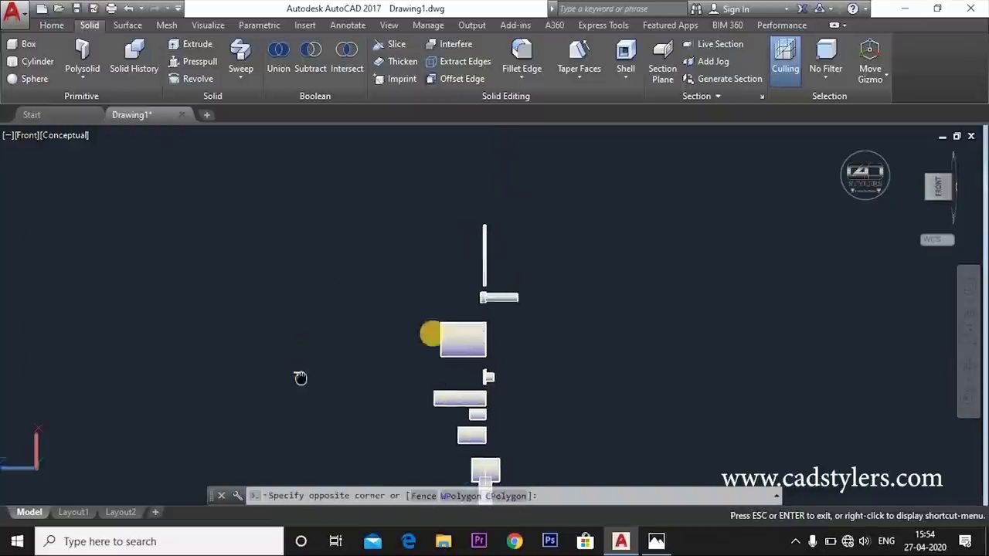
click(386, 298)
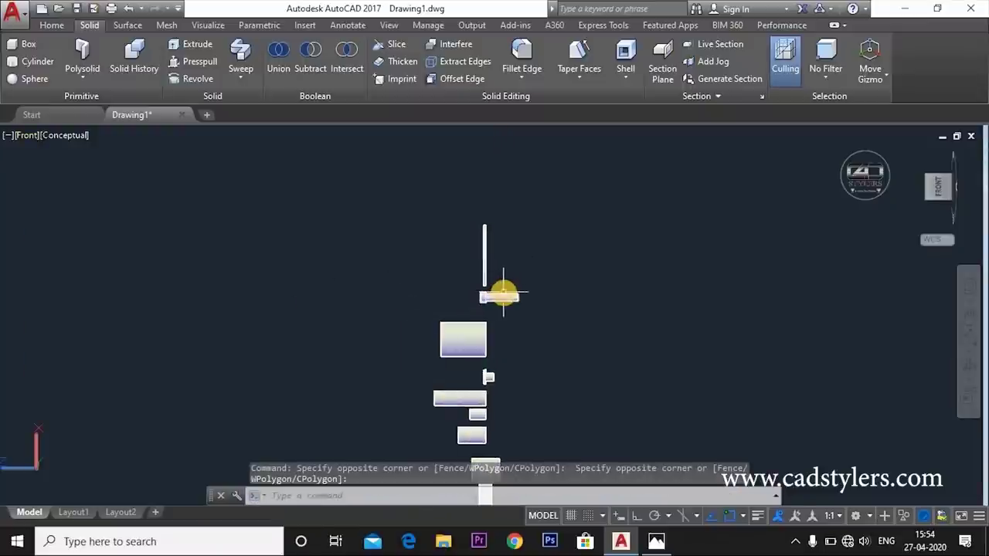
scroll(506, 290, up, 3)
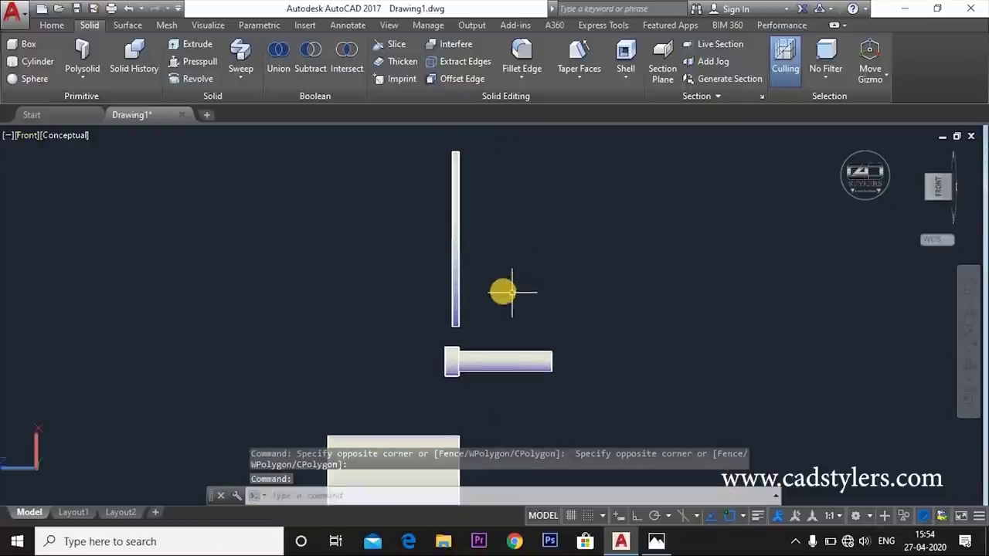
scroll(470, 240, up, 1)
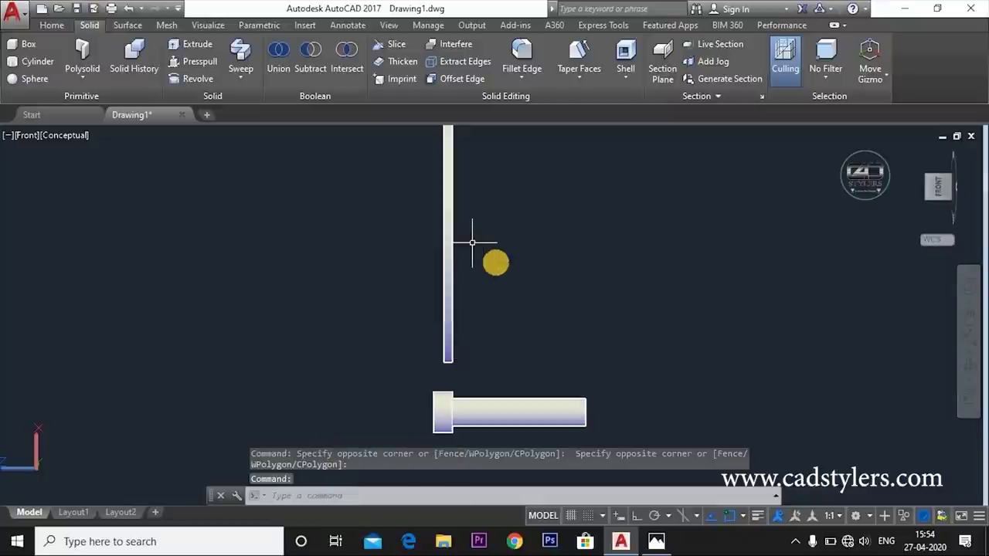
middle_drag(471, 235, 559, 308)
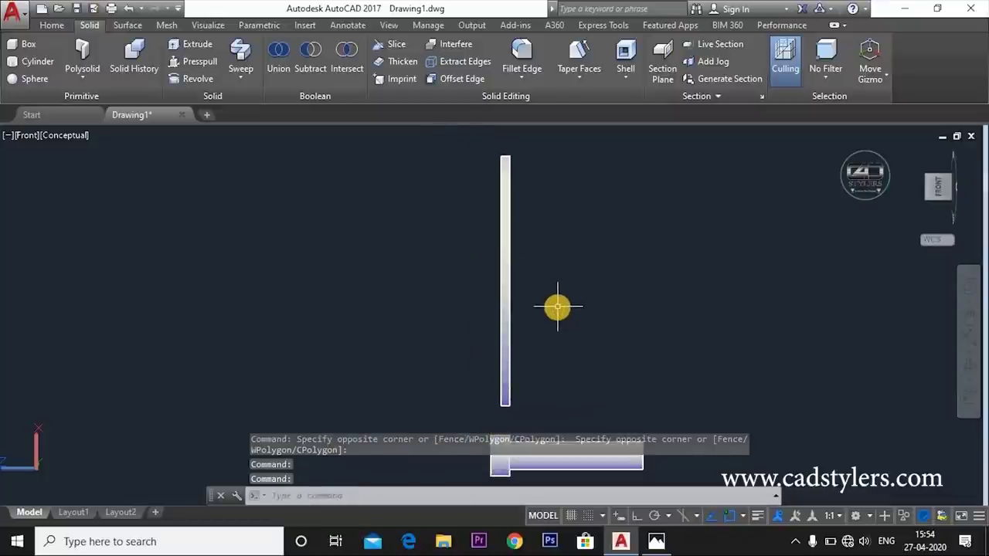
mouse_move(550, 290)
middle_down()
mouse_move(601, 272)
mouse_move(608, 291)
middle_up()
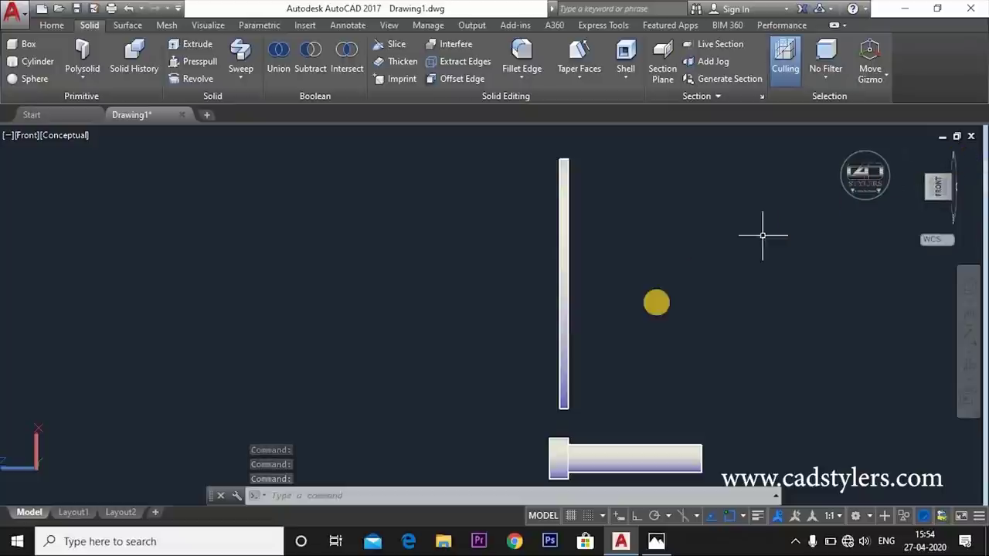
middle_drag(656, 293, 657, 283)
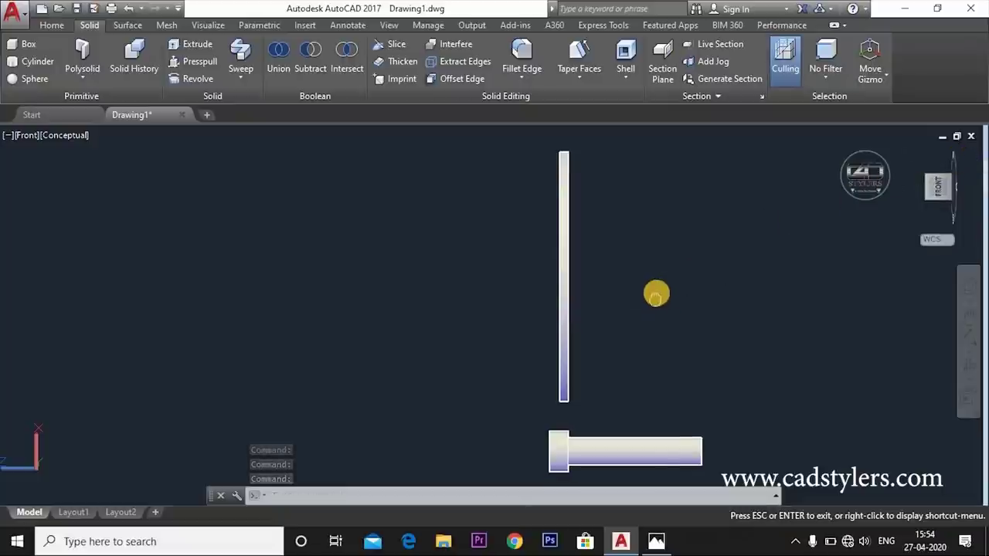
Step: Align the UCS to the current Front view using the UCS View option
click(52, 25)
click(471, 81)
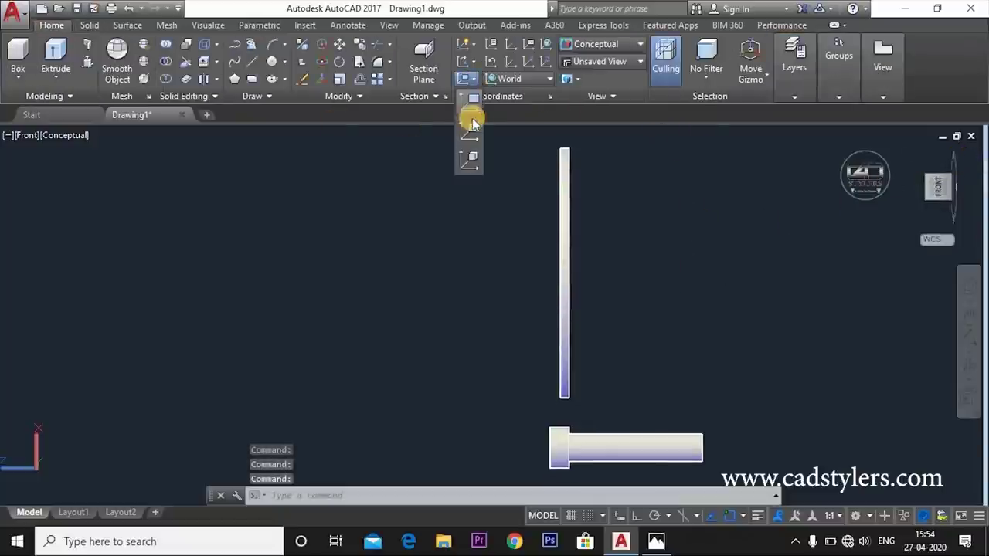
click(468, 109)
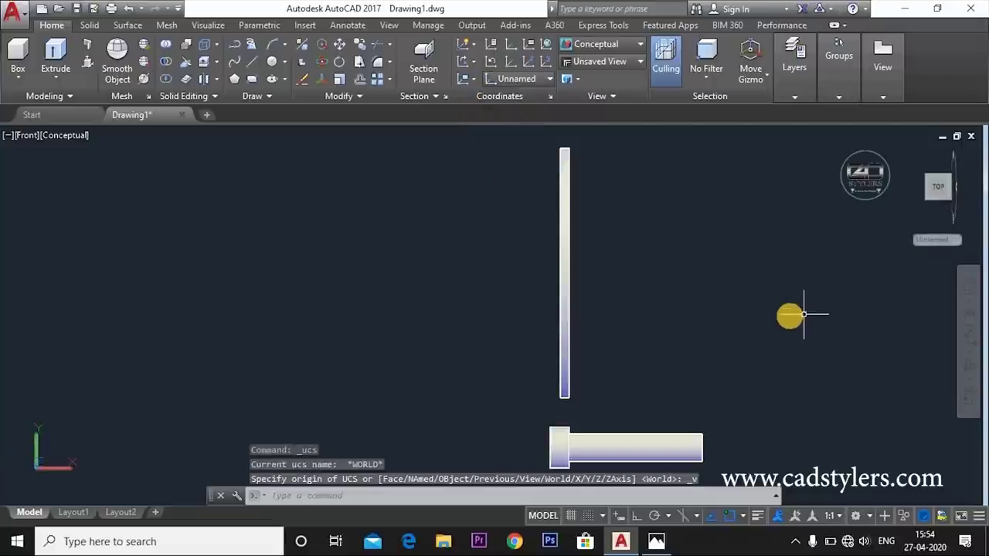
middle_drag(788, 315, 778, 291)
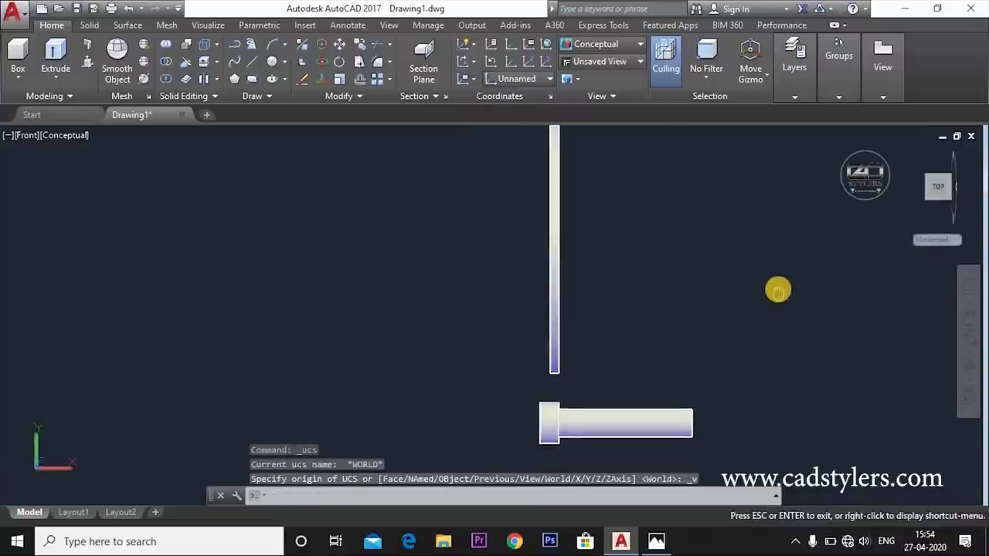
click(594, 44)
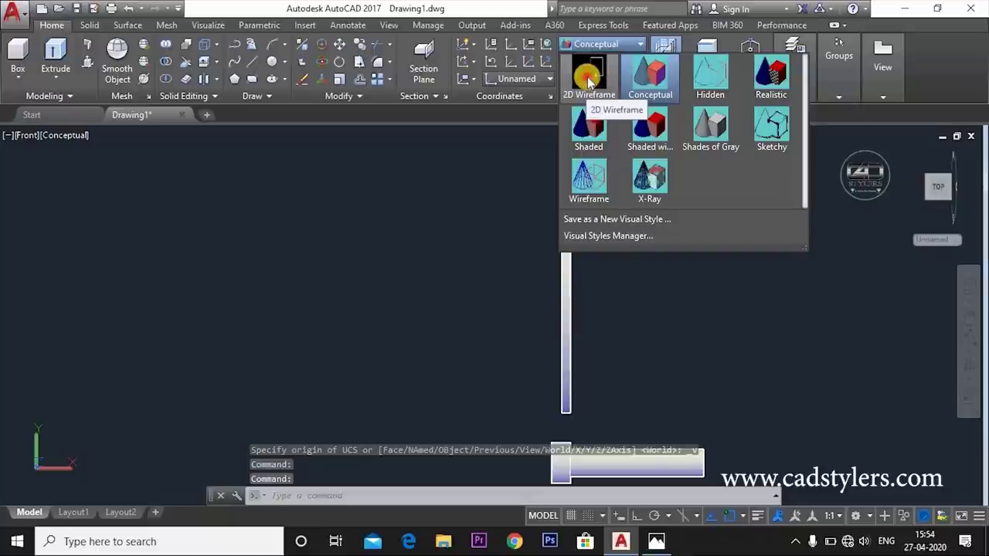
Step: Switch to 2D Wireframe and draw a horizontal line across the ring's thickness
click(585, 75)
scroll(633, 360, up, 1)
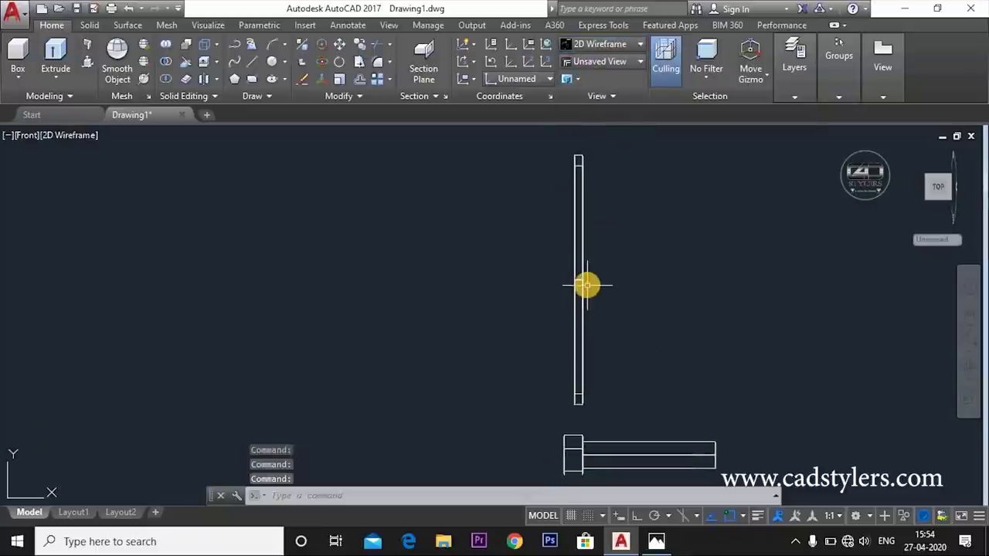
scroll(587, 286, up, 3)
scroll(572, 275, up, 5)
text(L)
key(Return)
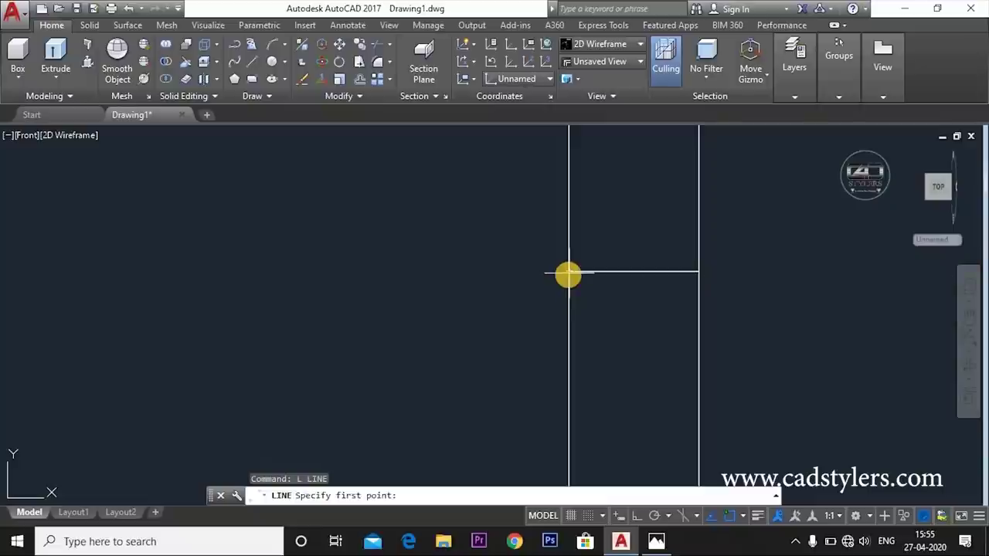
middle_drag(574, 276, 560, 267)
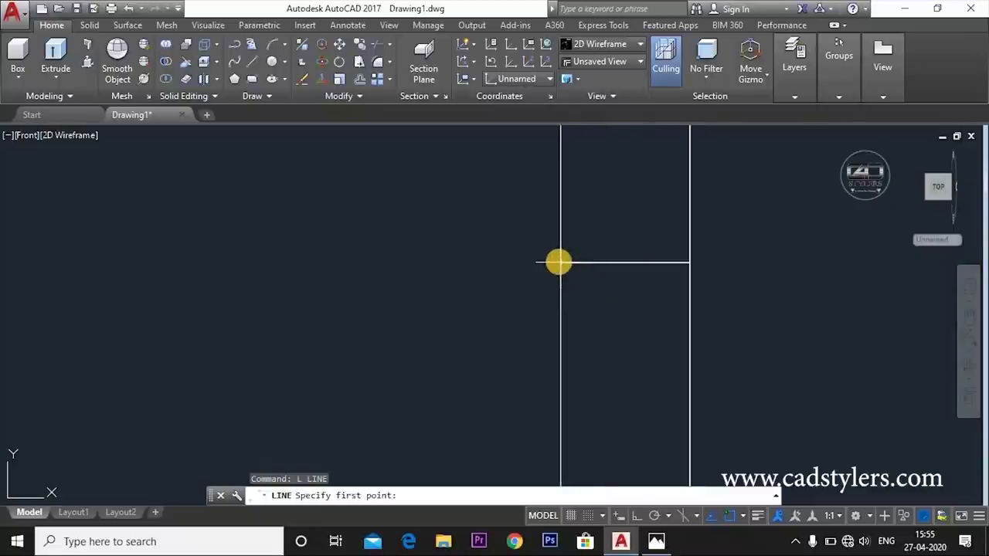
click(560, 263)
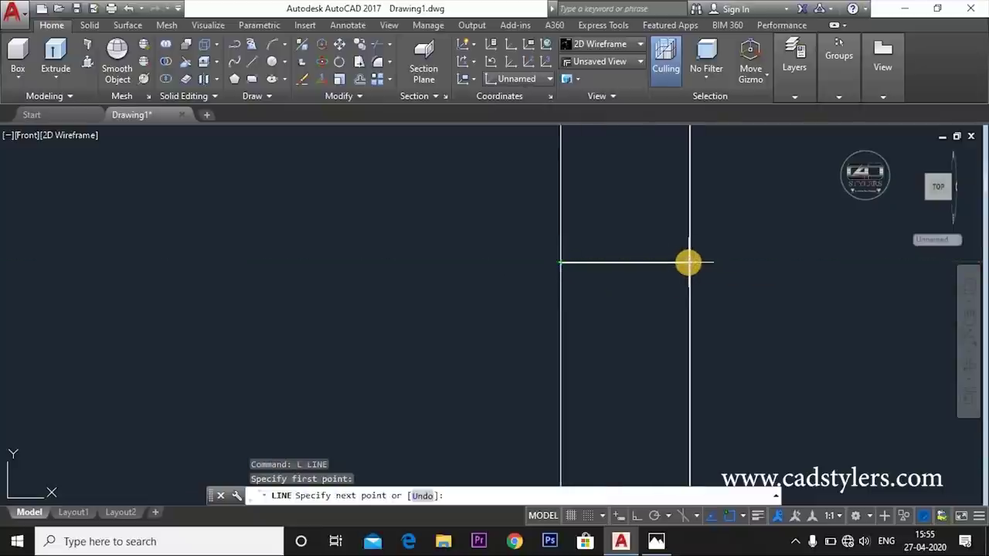
click(688, 263)
key(Escape)
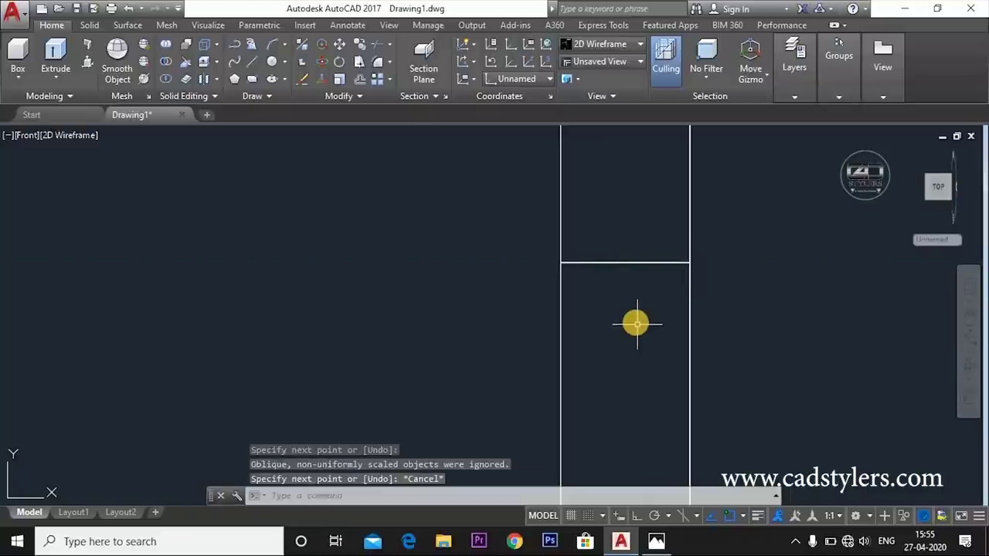
Step: Restart the LINE command after a misplaced start, and open the Object Snap settings
text(l)
key(Return)
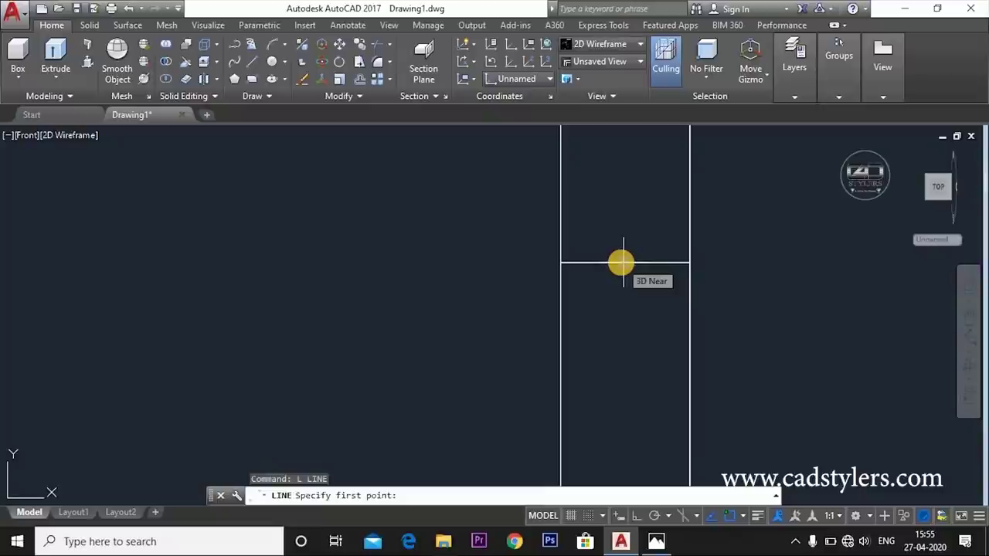
scroll(622, 263, down, 4)
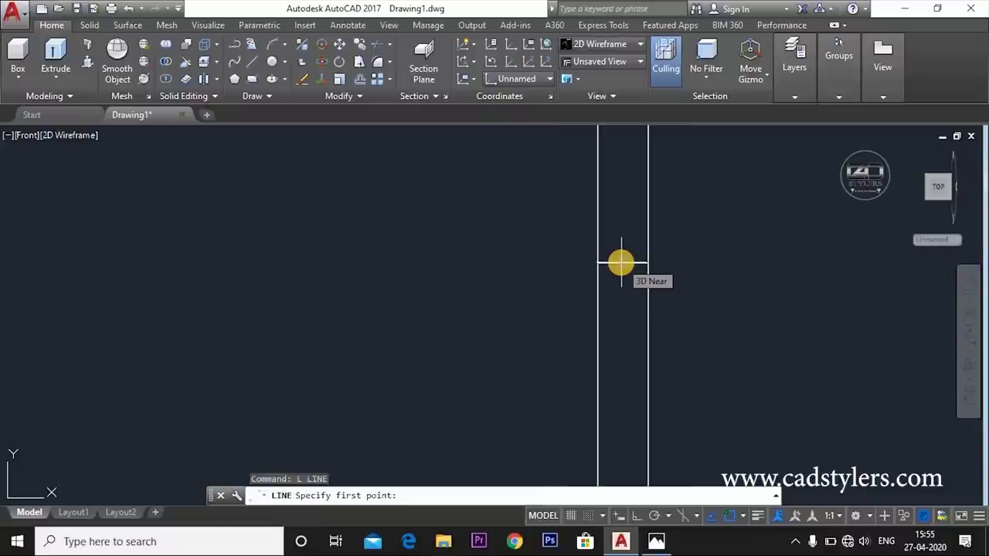
click(621, 264)
scroll(618, 265, up, 4)
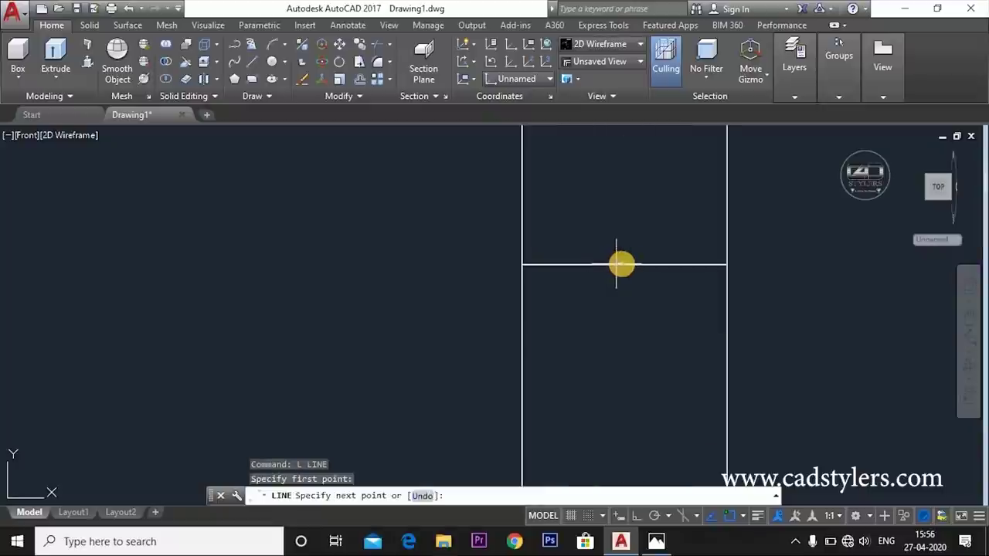
key(Escape)
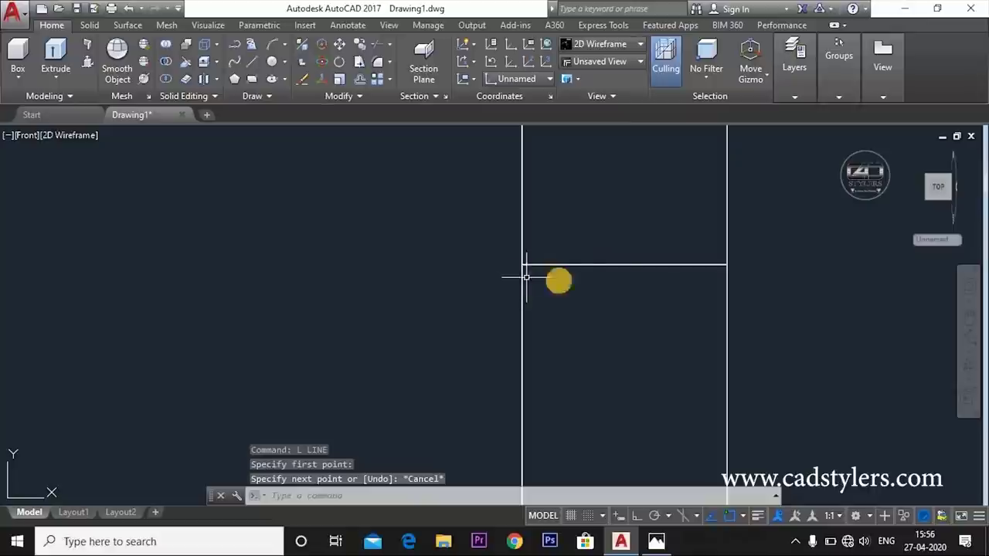
text(l)
key(Return)
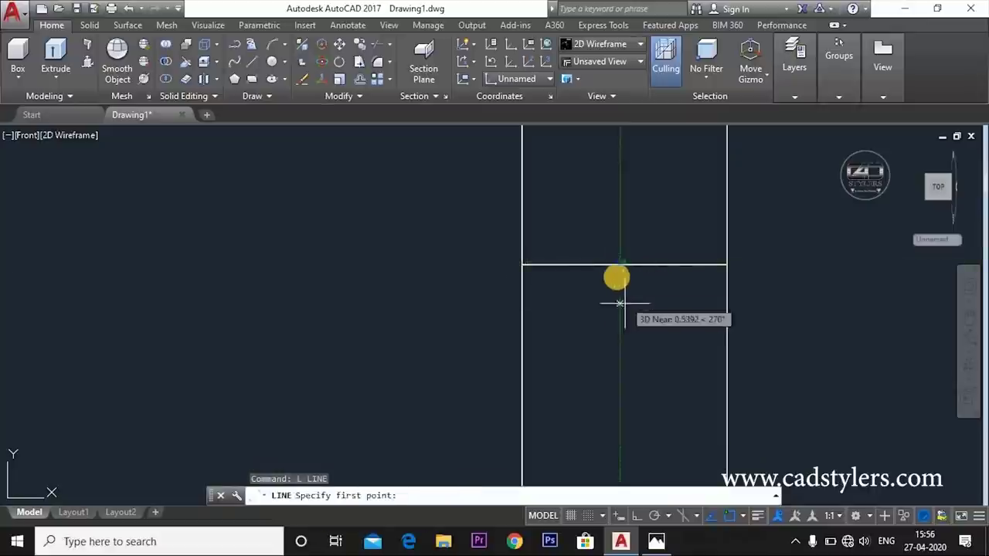
click(741, 516)
click(742, 497)
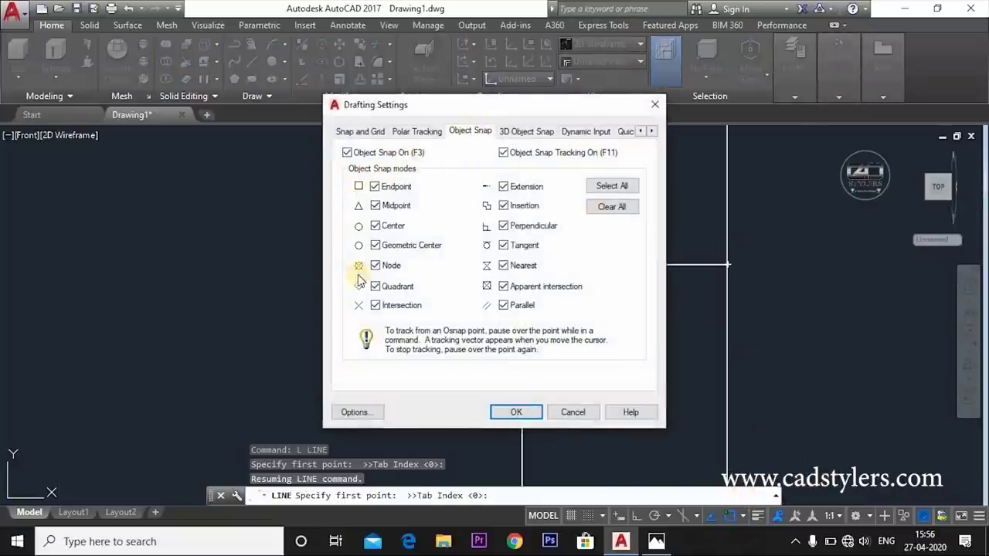
Step: Close the snap settings unchanged and start a line at the horizontal edge's midpoint
click(528, 131)
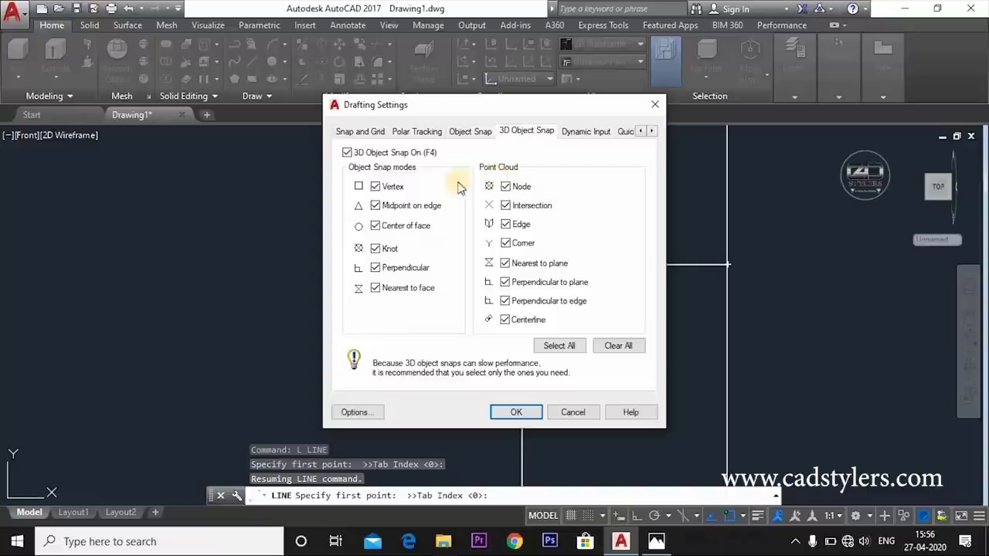
click(564, 416)
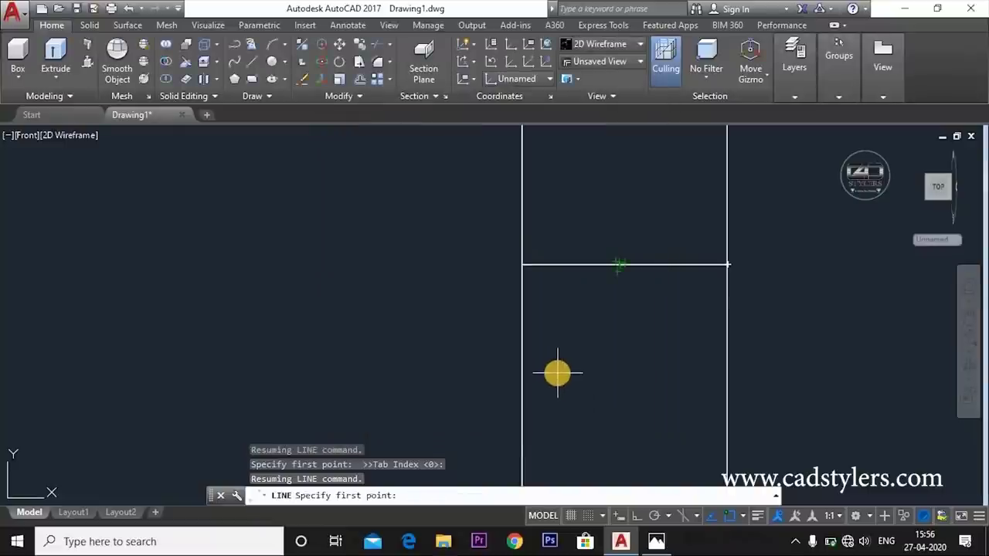
key(Escape)
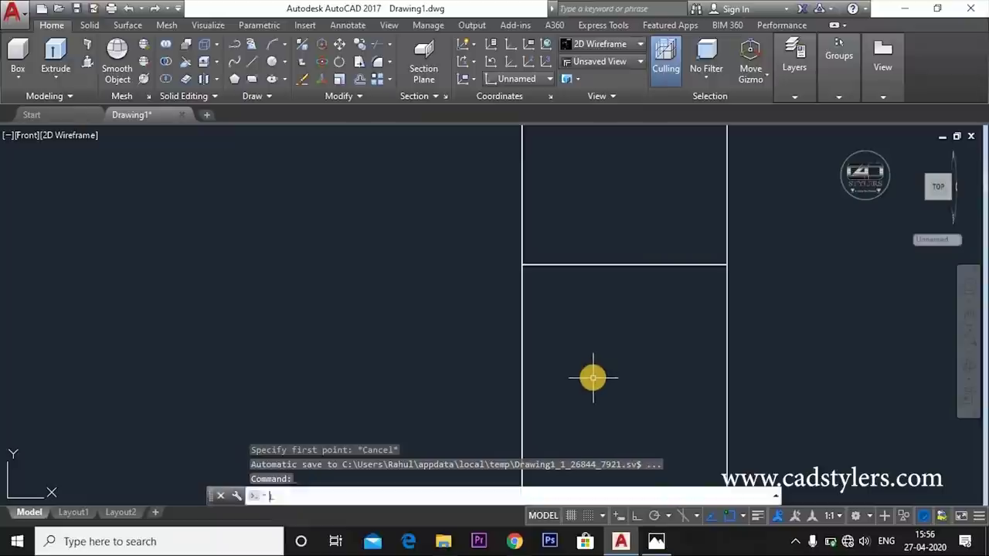
key(Return)
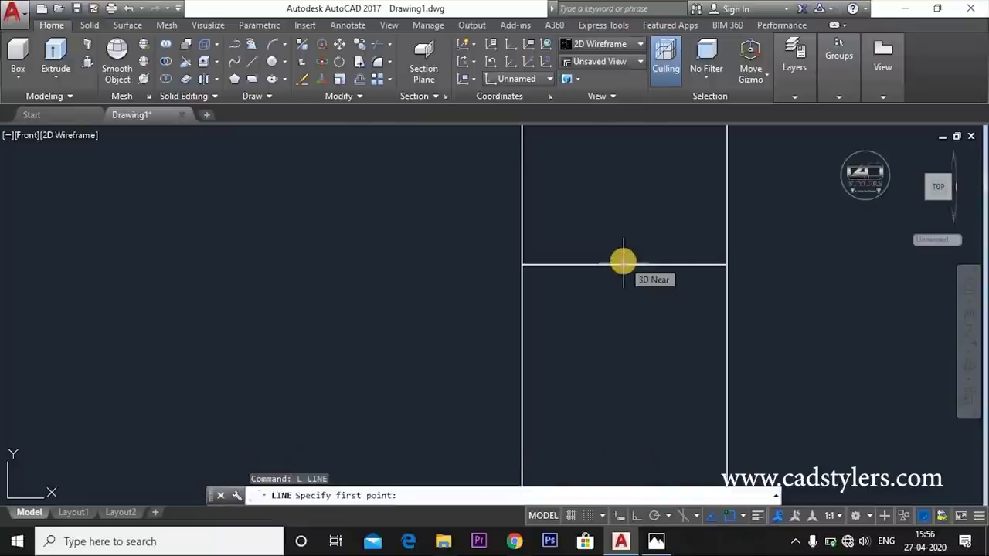
shift+right_click(623, 261)
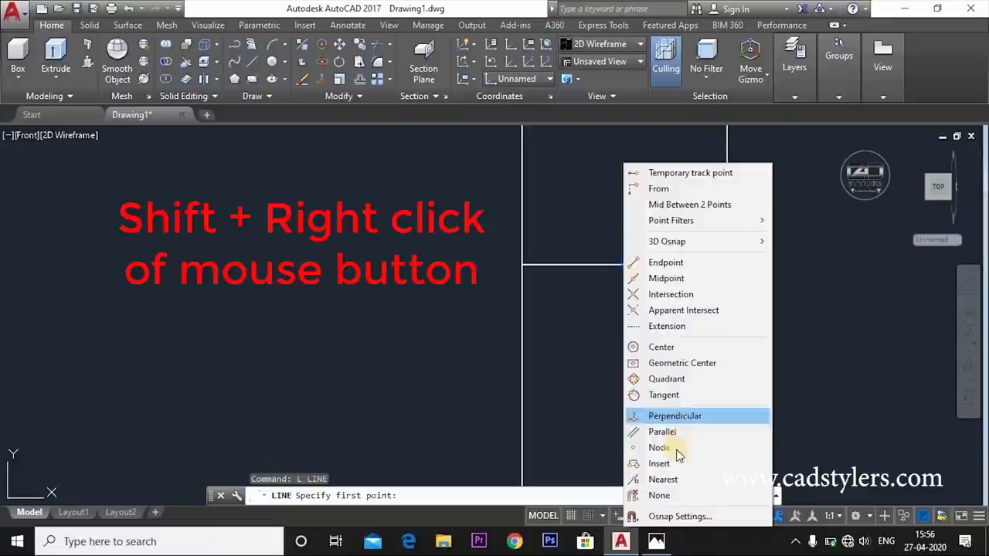
click(666, 278)
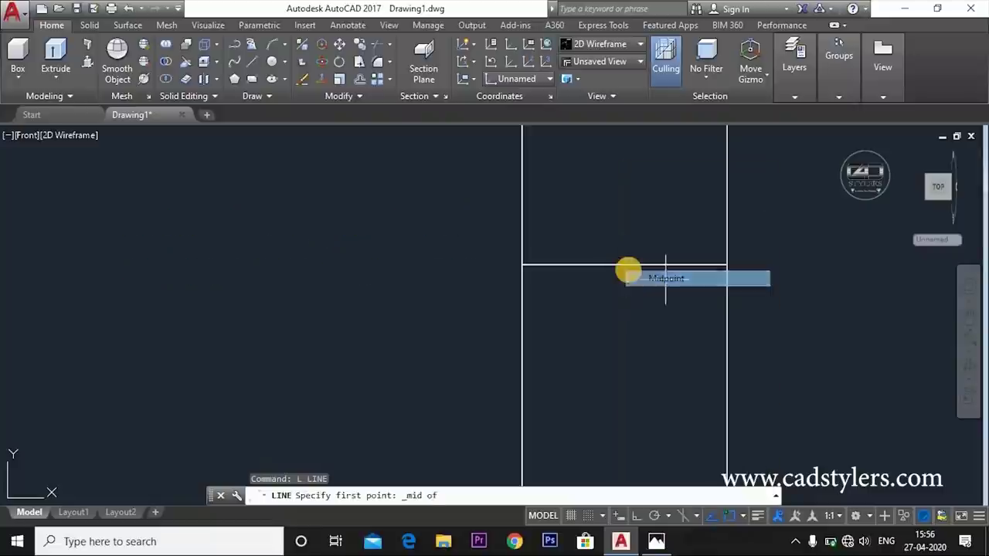
click(625, 265)
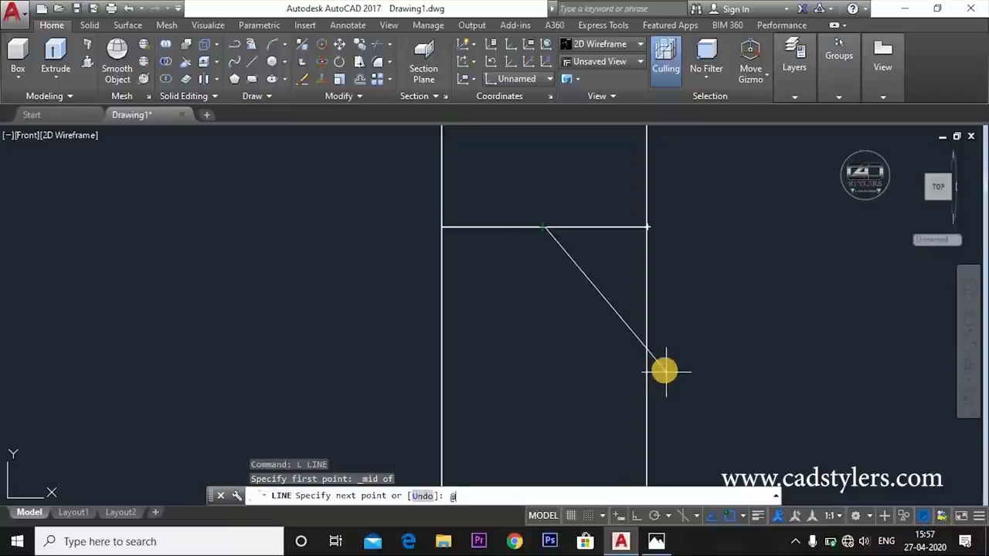
text(10<)
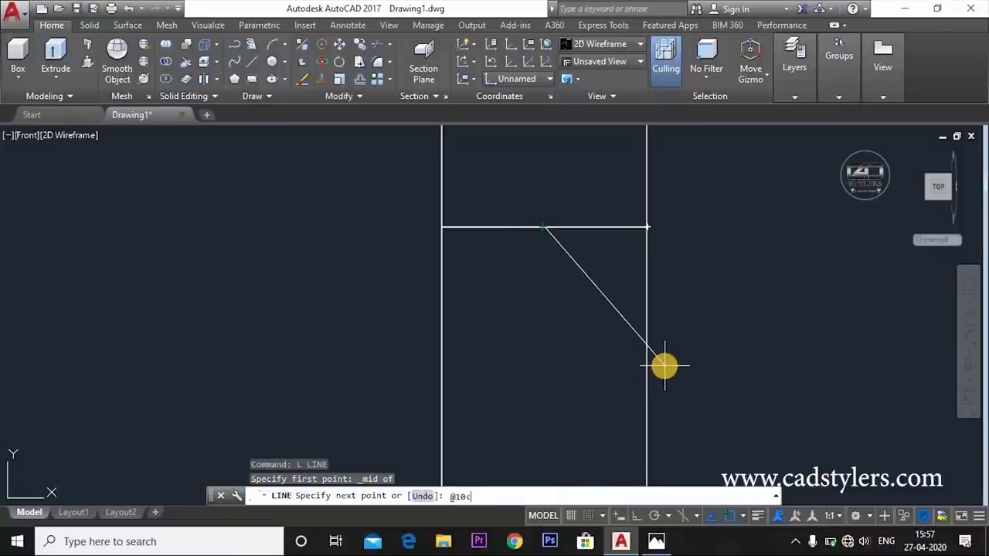
scroll(664, 366, down, 1)
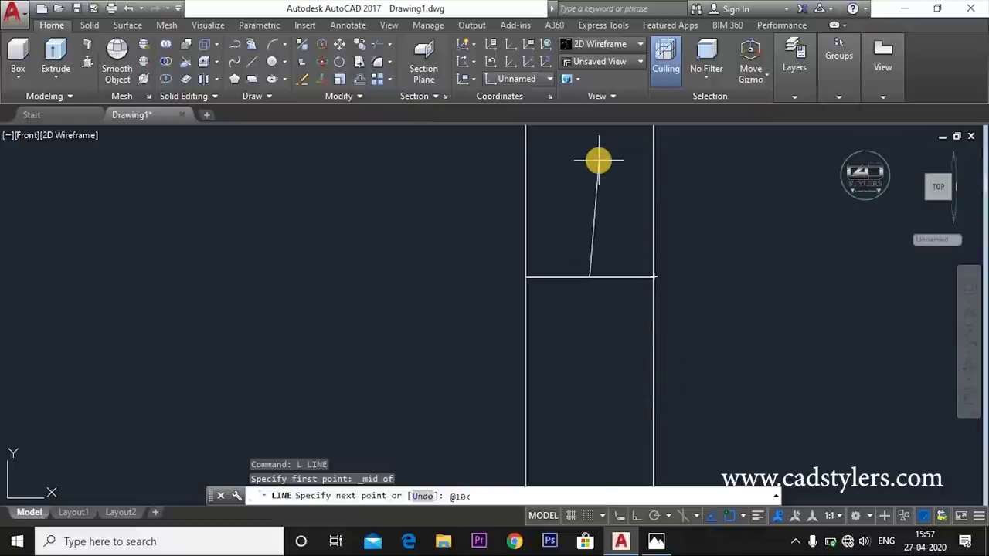
middle_drag(590, 277, 589, 221)
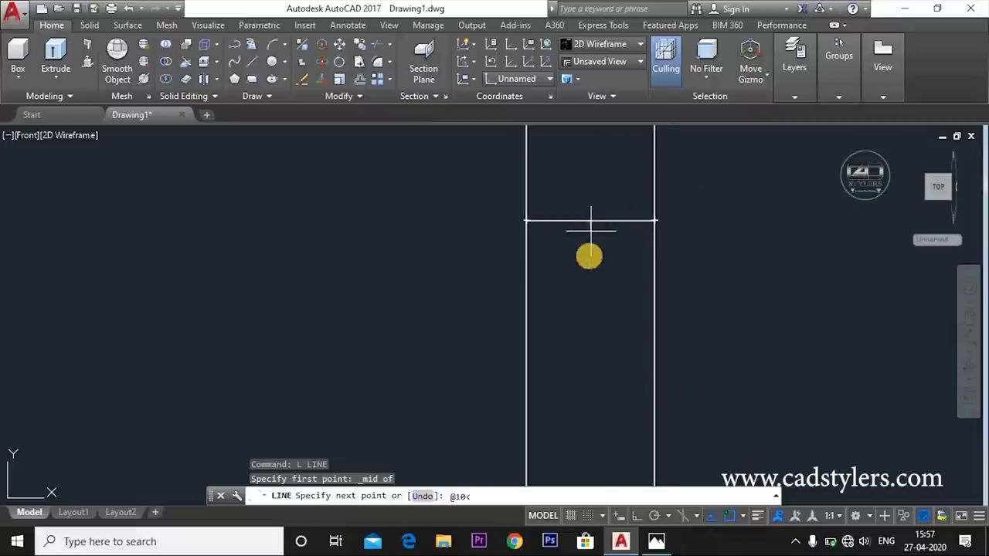
middle_drag(640, 320, 642, 399)
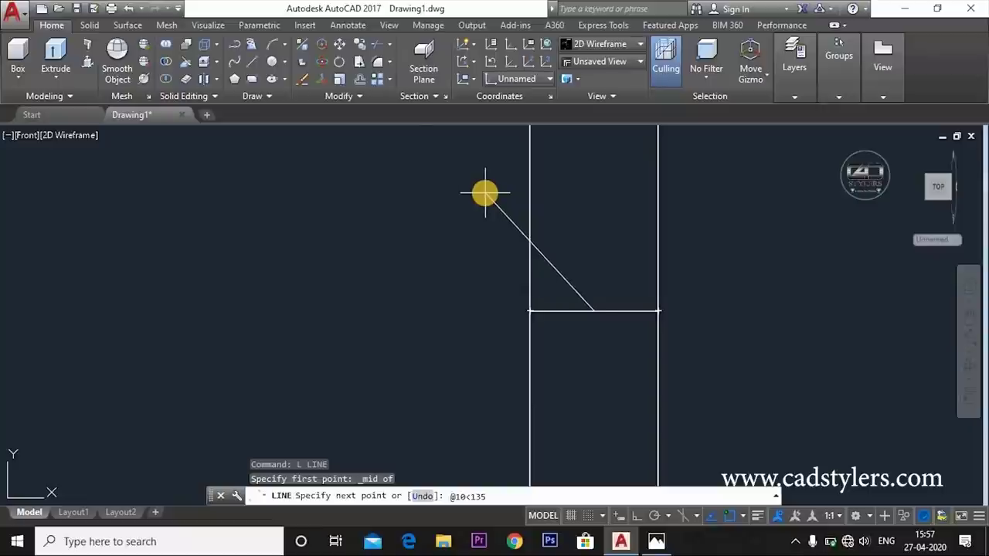
key(Return)
key(Escape)
Step: Sketch an extra line, then try EXTEND and select the upper-left diagonal before cancelling
scroll(503, 263, down, 5)
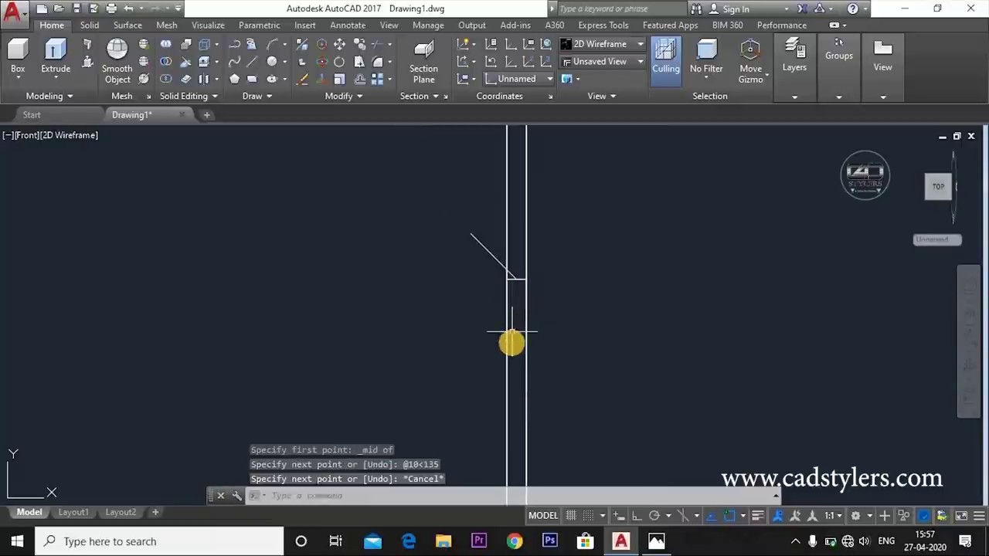
text(l)
key(Return)
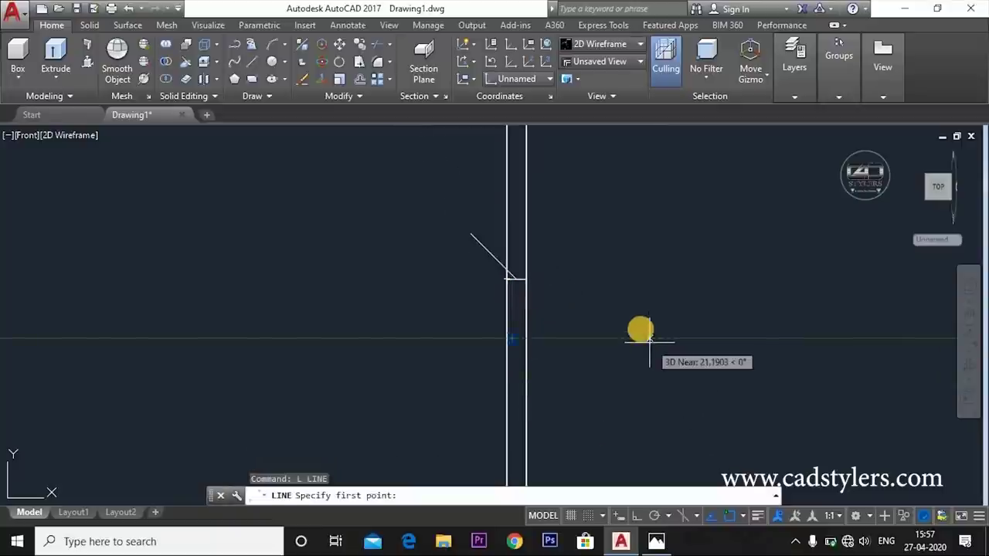
click(620, 286)
click(556, 377)
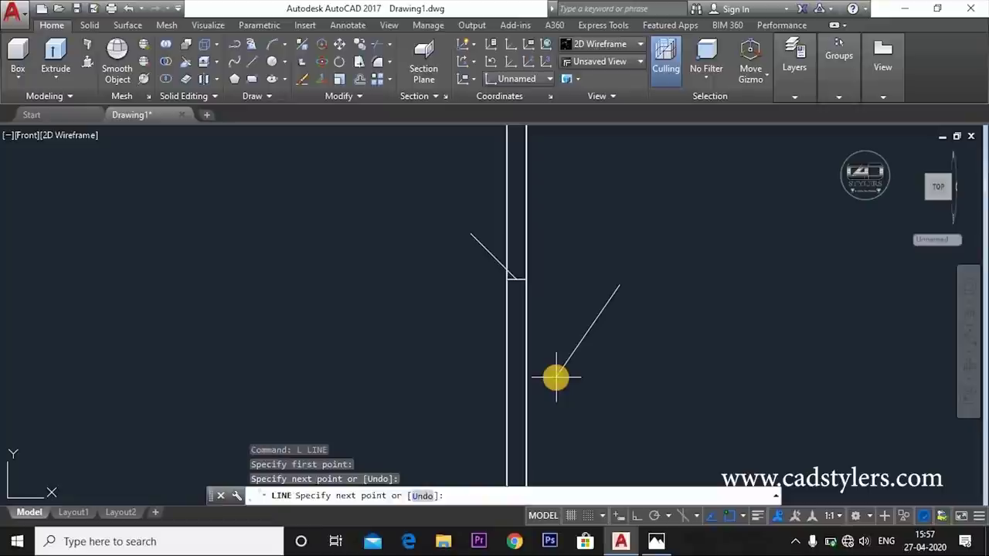
key(Escape)
text(ex)
key(Return)
key(Return)
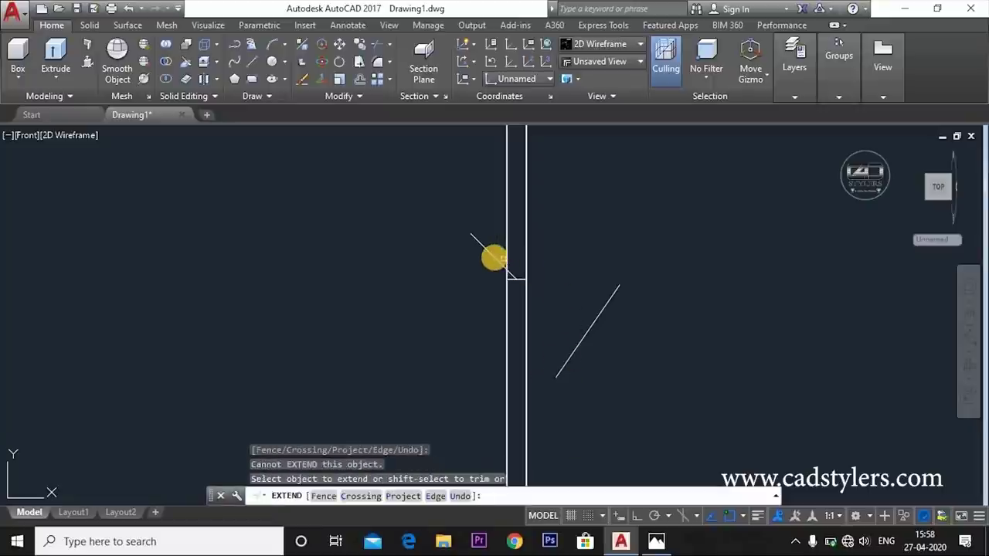
key(Escape)
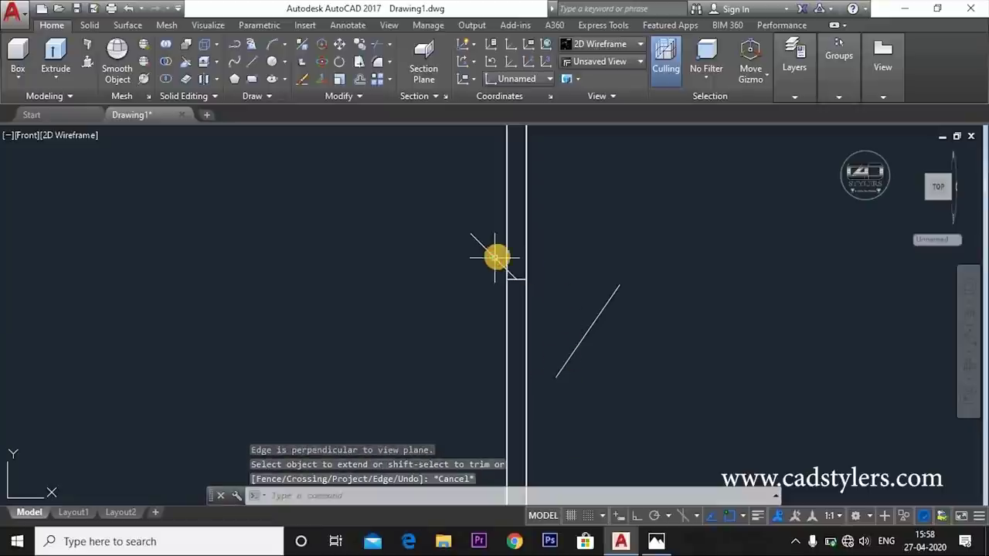
scroll(525, 282, up, 3)
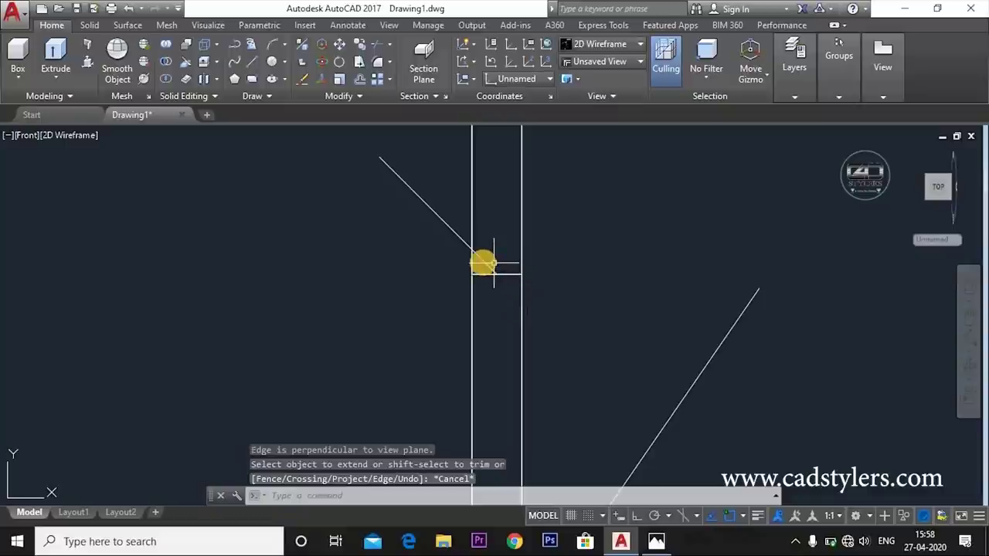
click(483, 262)
key(Escape)
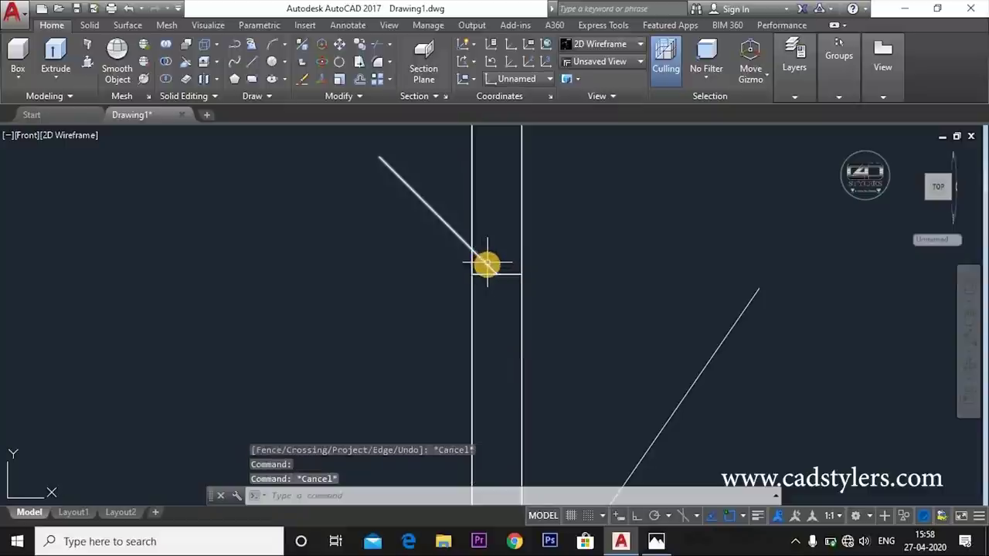
text(l)
key(Return)
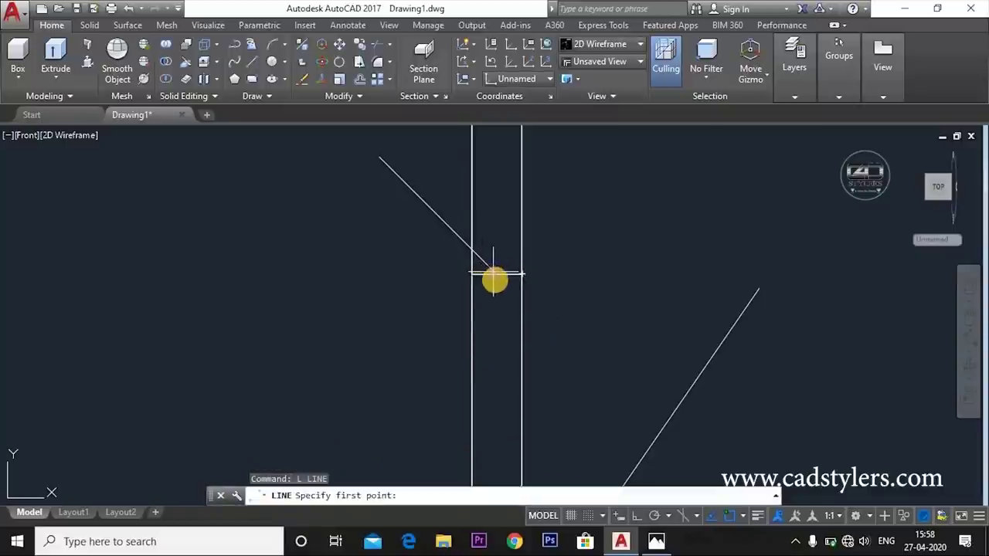
scroll(501, 274, up, 6)
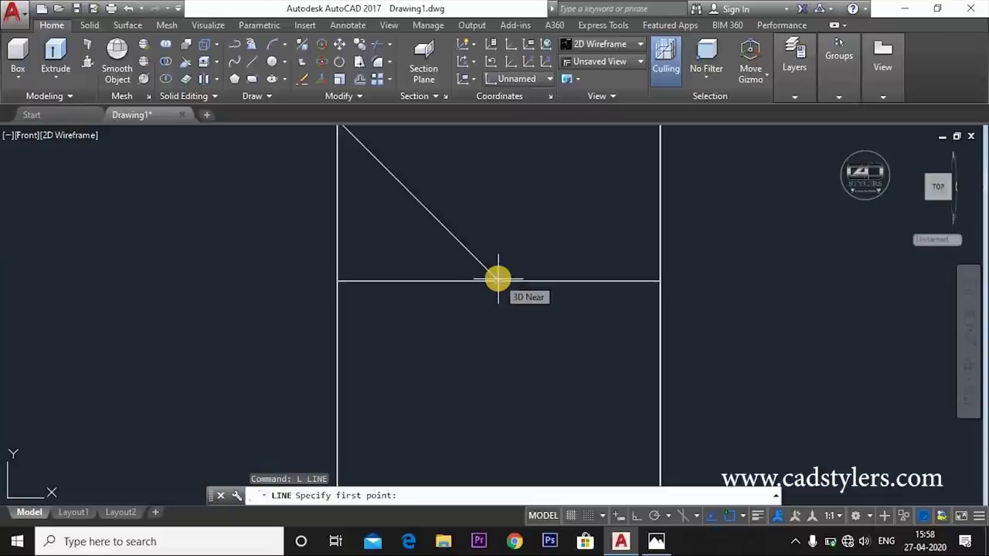
shift+right_click(498, 278)
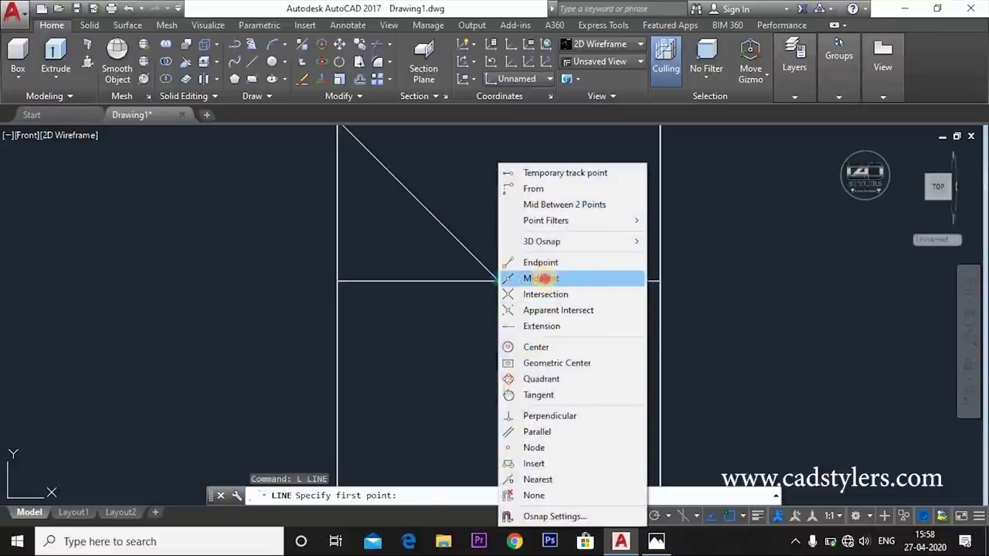
click(533, 278)
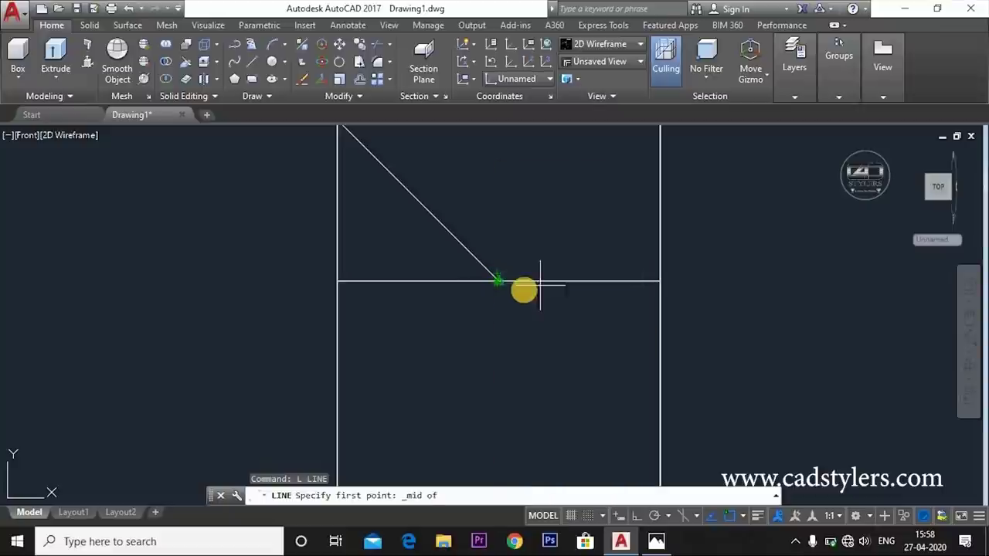
click(499, 280)
text(@315)
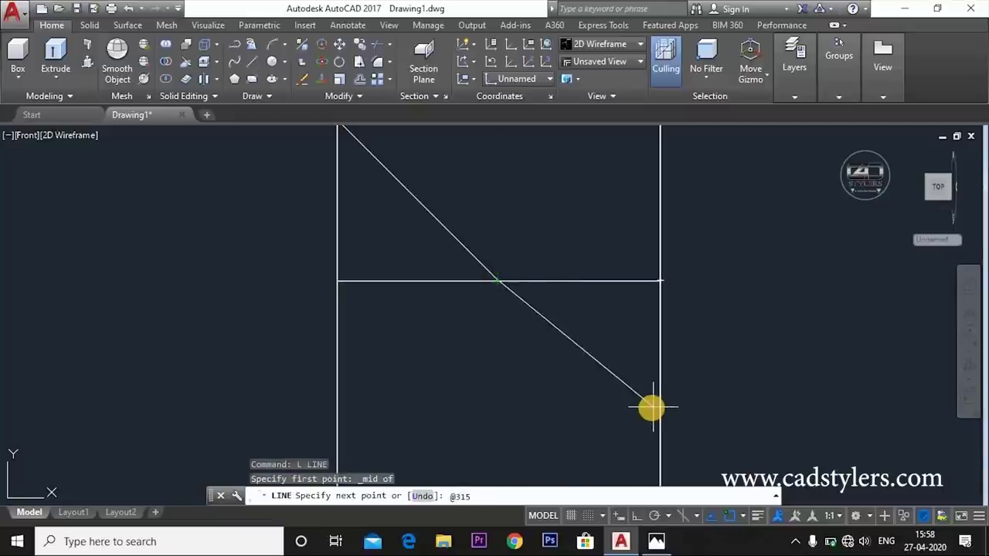
key(BackSpace)
key(BackSpace)
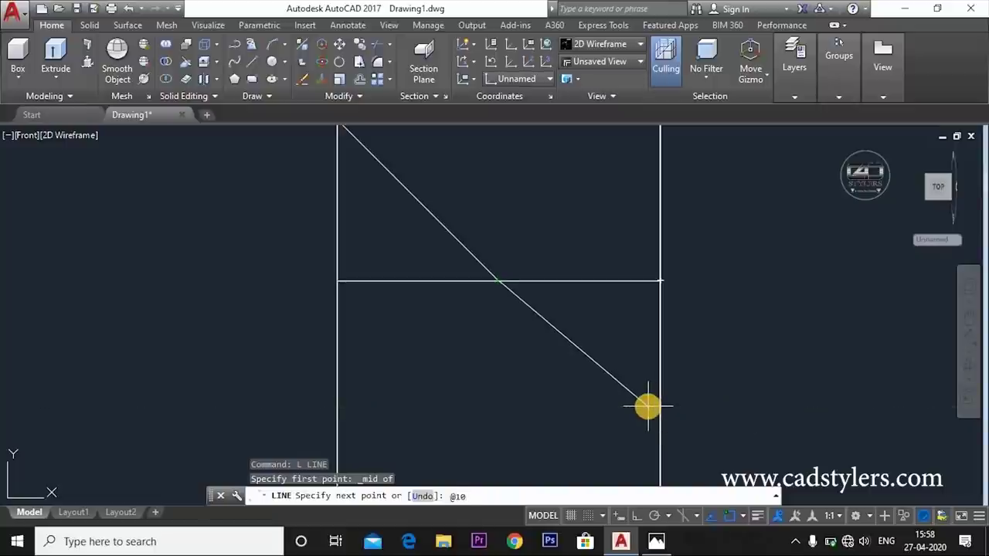
text(315)
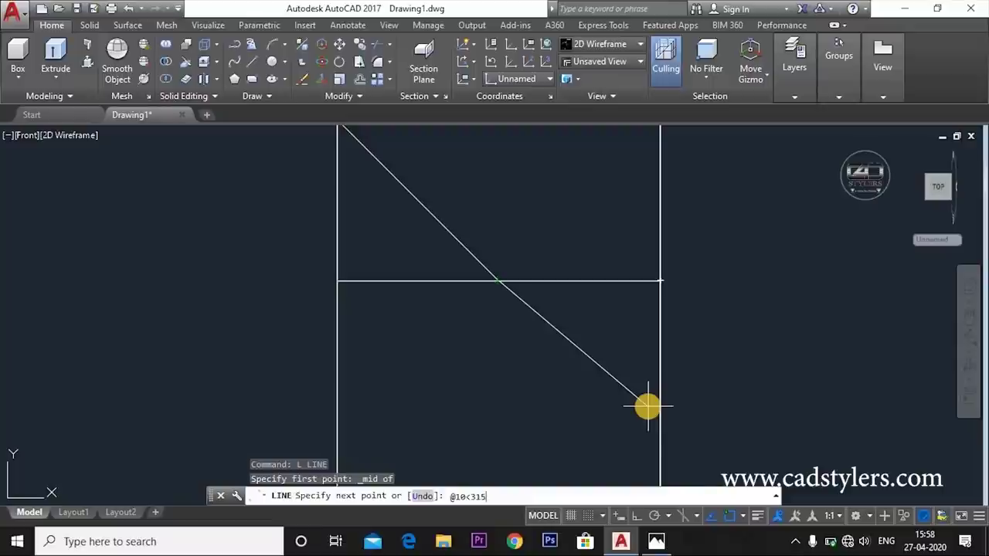
key(Return)
Step: Delete the stray diagonal line on the right
scroll(648, 406, down, 4)
scroll(653, 408, down, 5)
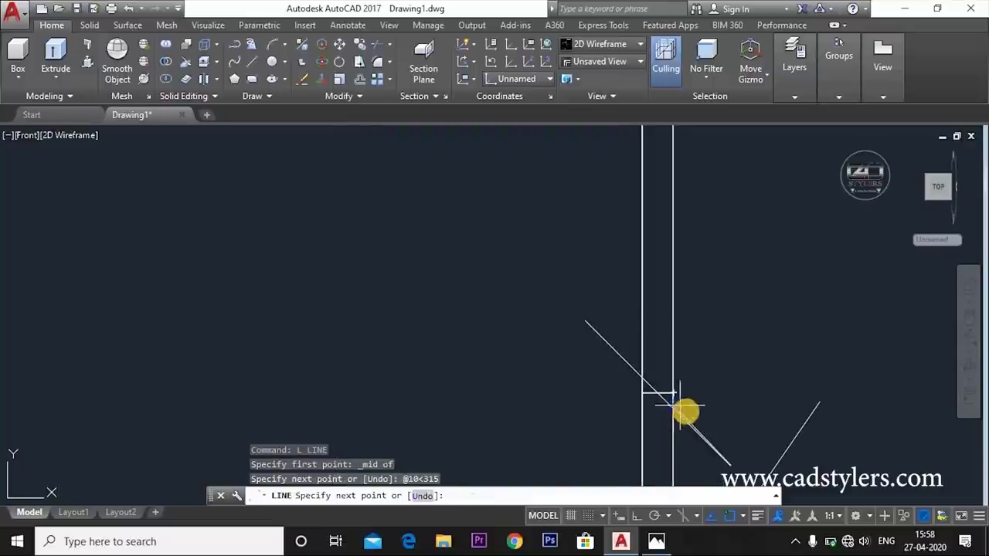
middle_drag(686, 409, 655, 312)
key(Escape)
click(738, 357)
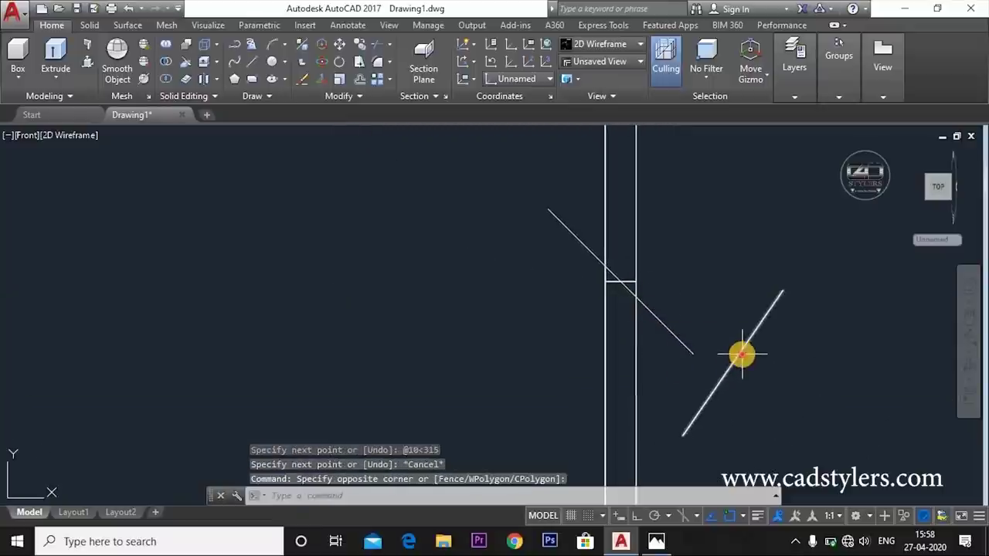
key(Delete)
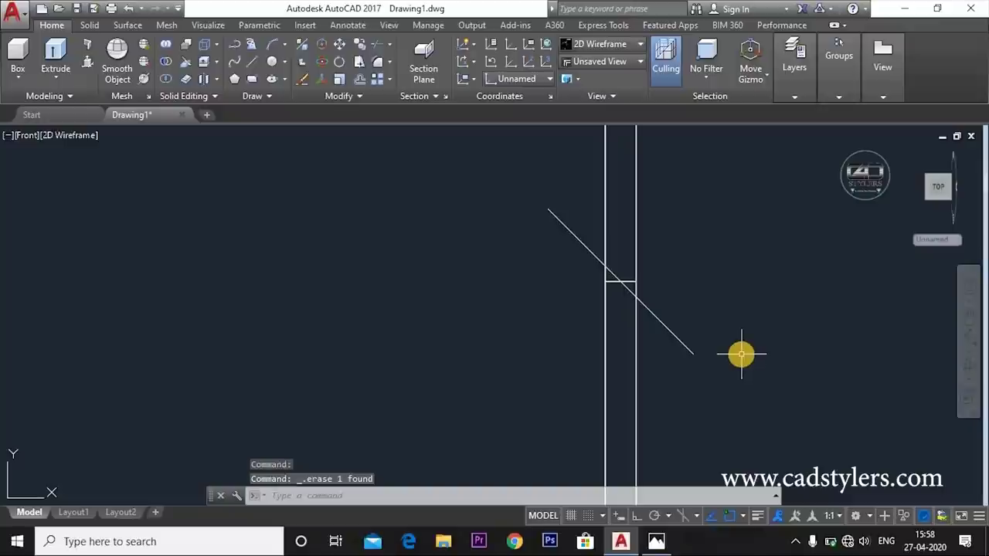
key(Escape)
key(Escape)
middle_drag(741, 354, 592, 340)
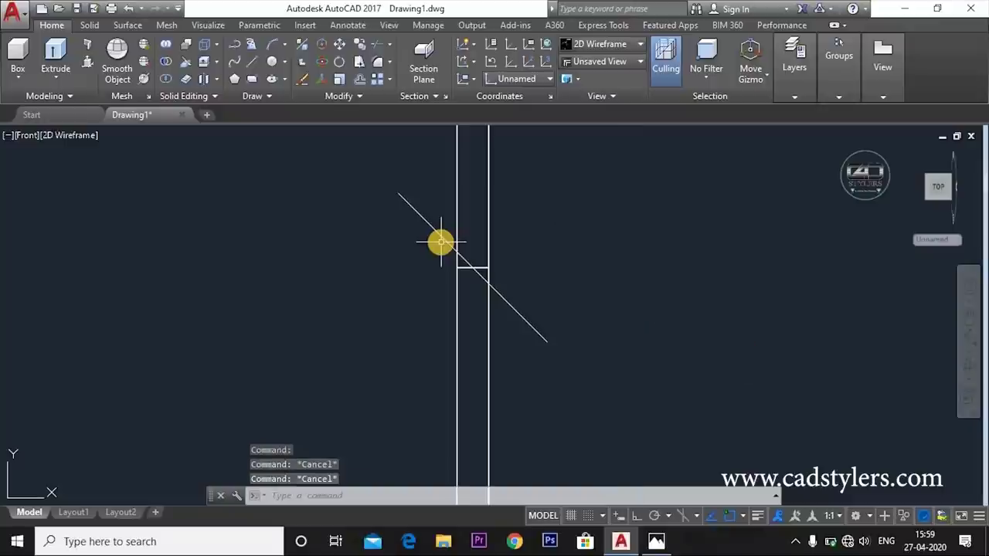
Step: Offset the diagonal line 0.5 units to both sides
text(o)
key(Return)
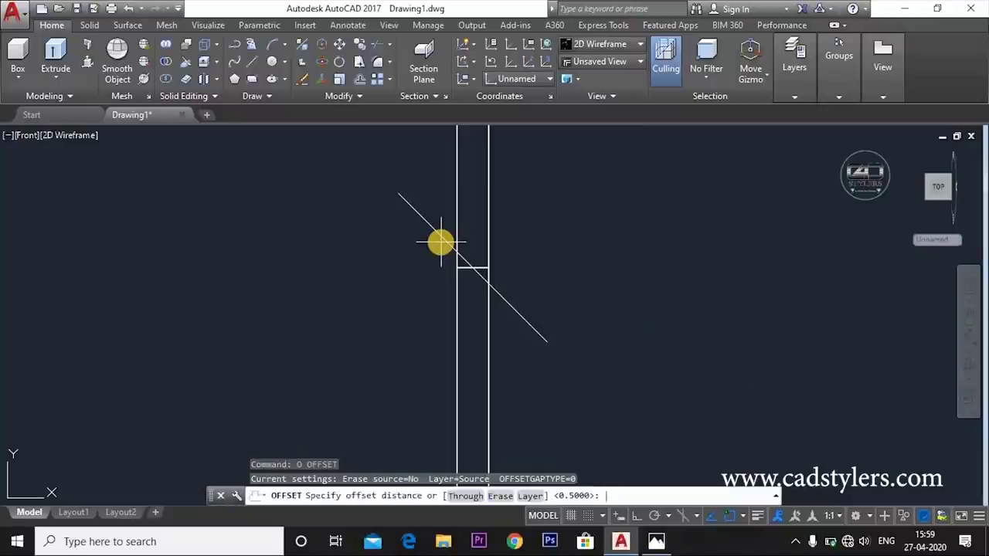
text(.5)
key(Return)
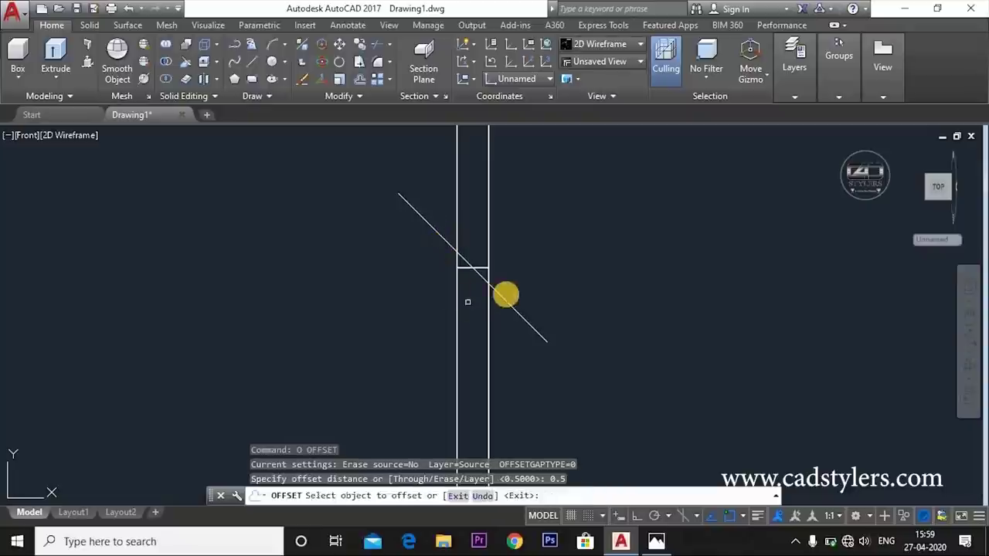
click(515, 309)
click(456, 258)
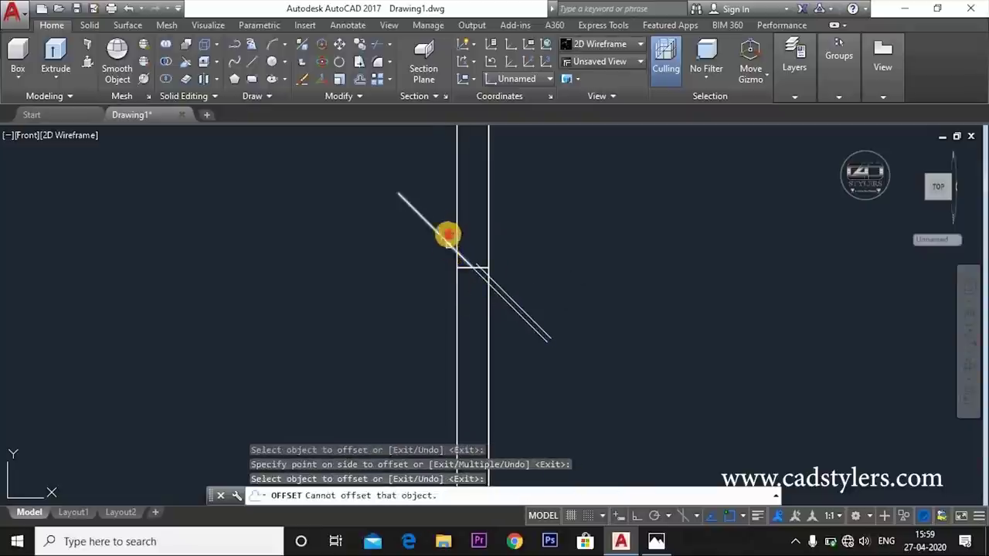
click(436, 224)
click(431, 231)
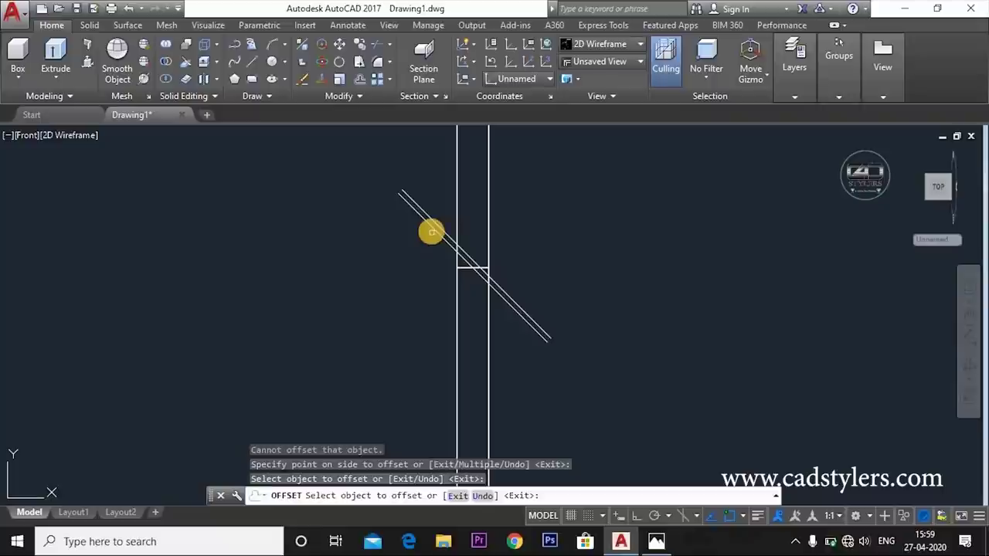
click(430, 229)
click(496, 331)
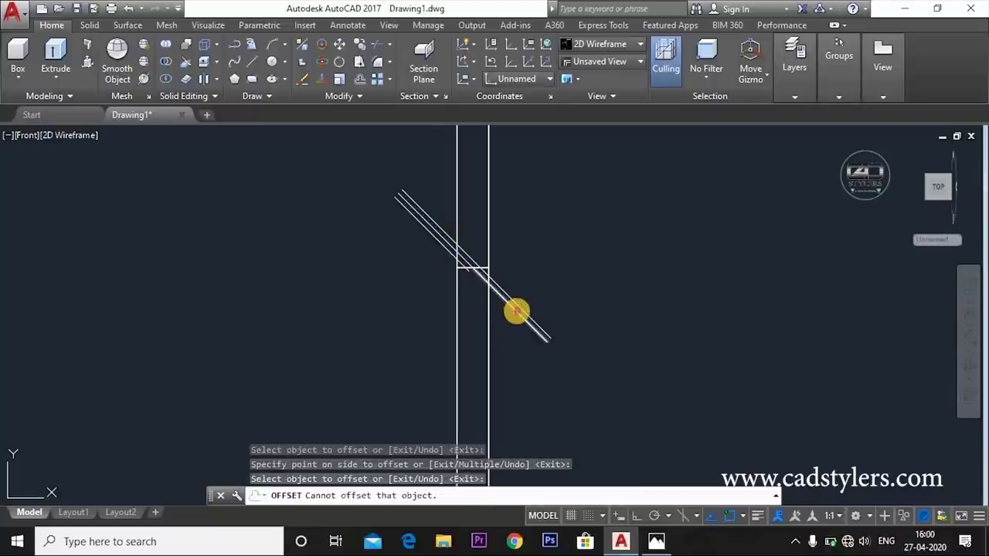
click(490, 333)
key(Escape)
Step: Draw a closing line between the offset lines' lower ends
text(l)
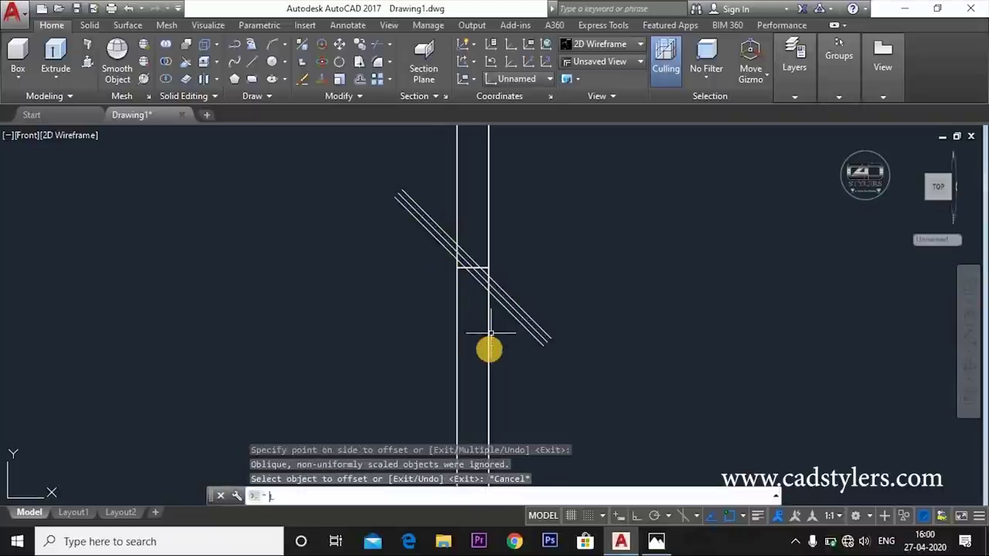
key(Return)
scroll(535, 352, up, 5)
click(556, 359)
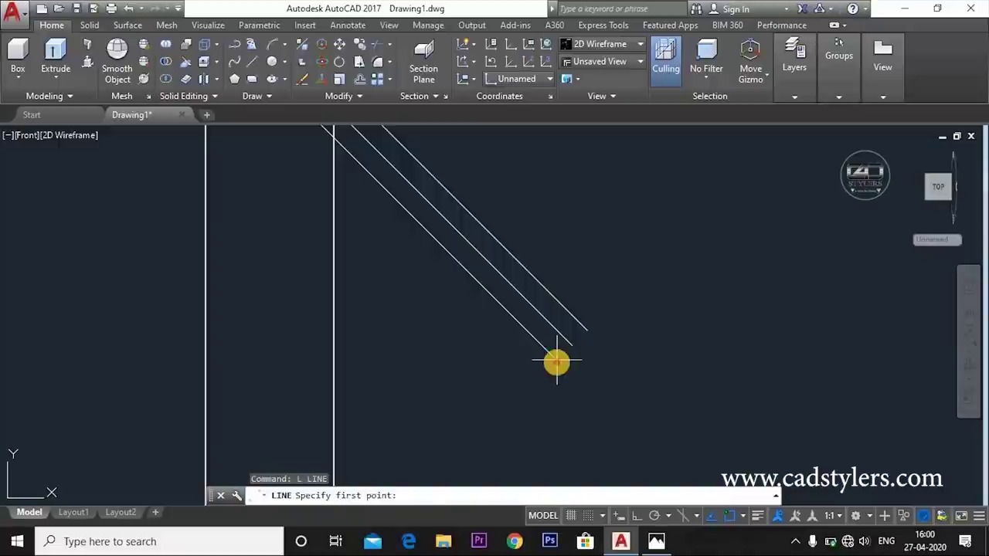
click(587, 333)
right_click(632, 346)
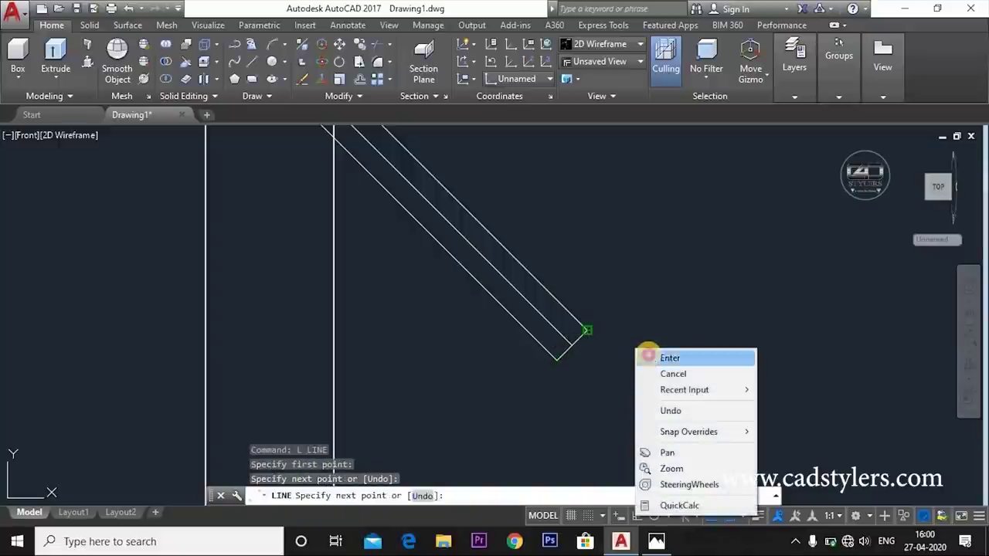
click(648, 351)
scroll(646, 349, down, 2)
Step: Draw the second closing line across the strip's other end
key(Return)
middle_drag(643, 356, 538, 331)
scroll(561, 309, up, 1)
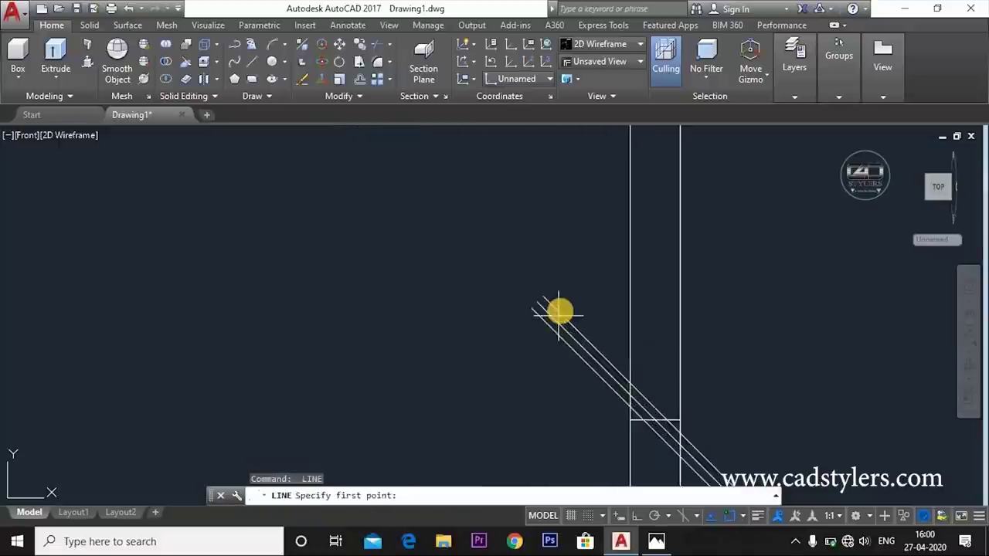
scroll(510, 263, up, 3)
click(517, 265)
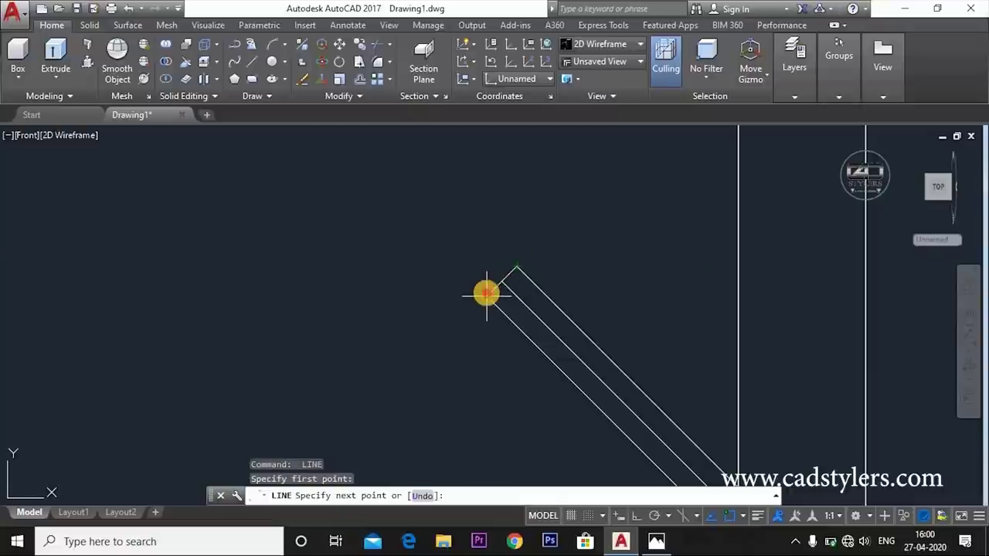
click(487, 294)
key(Escape)
Step: Erase the original middle diagonal line from inside the strip
text(e)
key(Return)
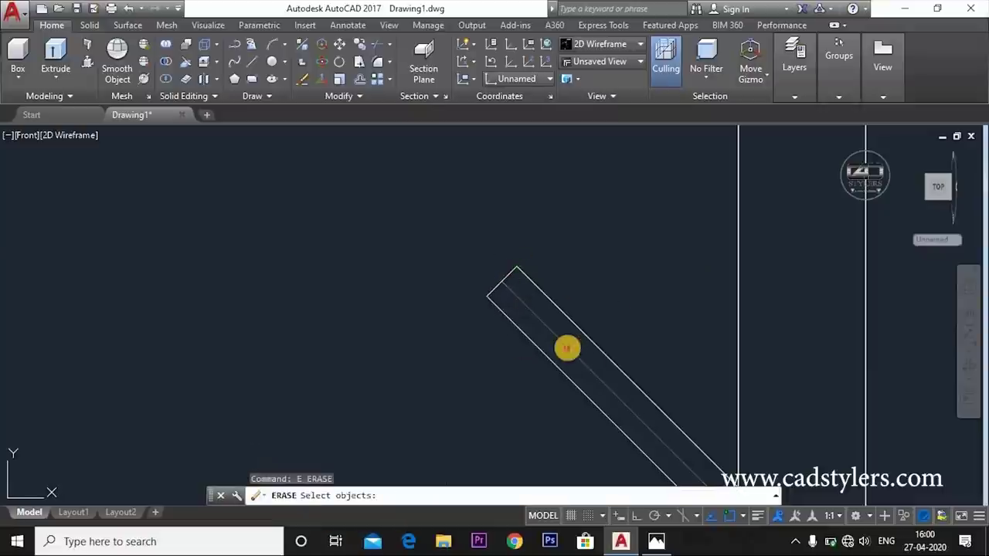
click(583, 355)
middle_drag(590, 358, 512, 179)
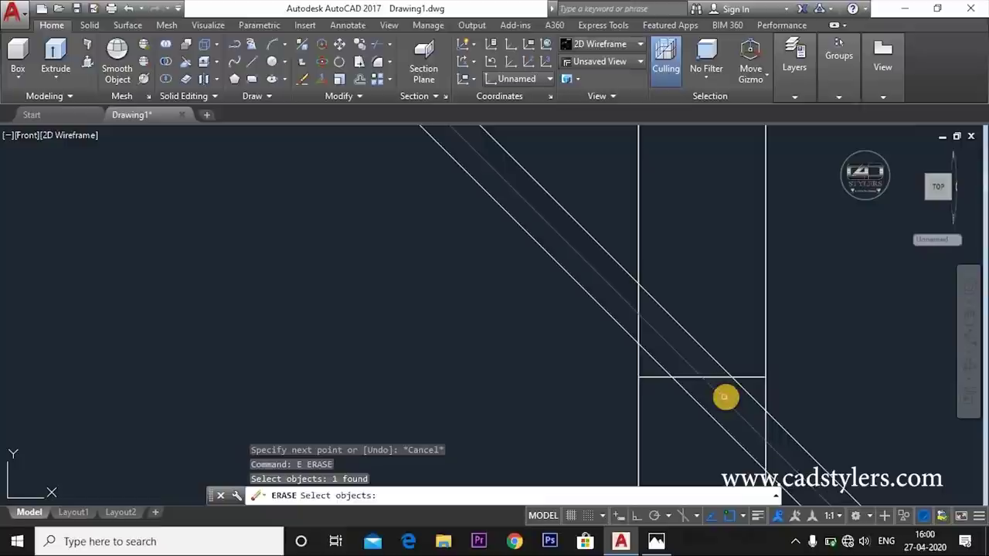
click(724, 399)
key(Return)
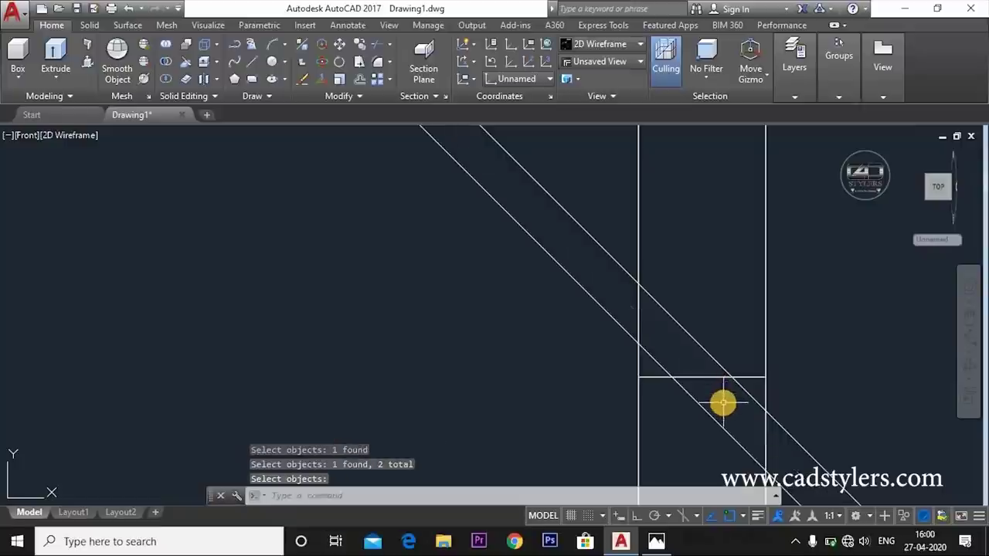
scroll(723, 399, down, 3)
middle_drag(753, 435, 709, 304)
Step: Join the strip's six lines into one polyline with JOIN
text(j)
key(Return)
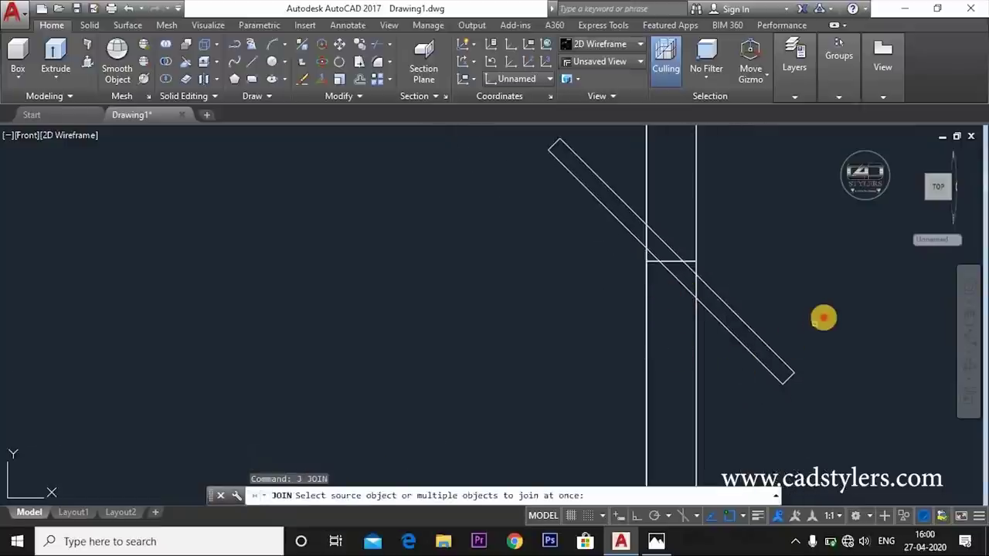
click(825, 317)
click(789, 360)
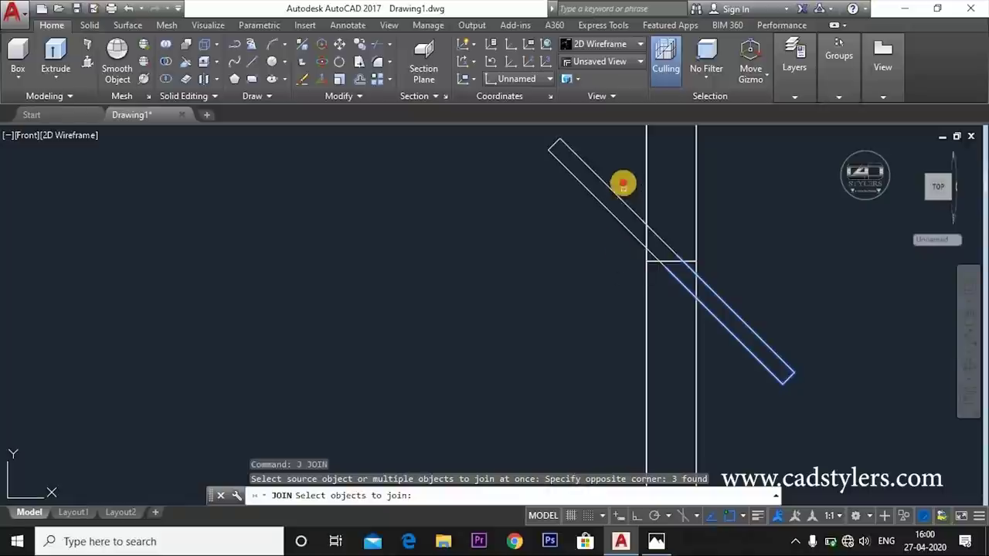
click(624, 183)
click(544, 276)
middle_drag(550, 287, 573, 424)
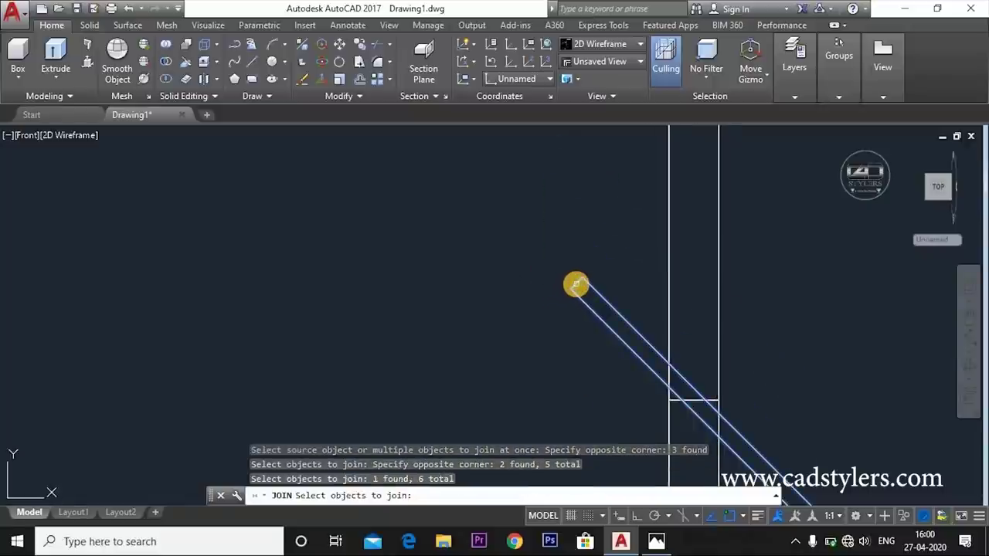
key(Return)
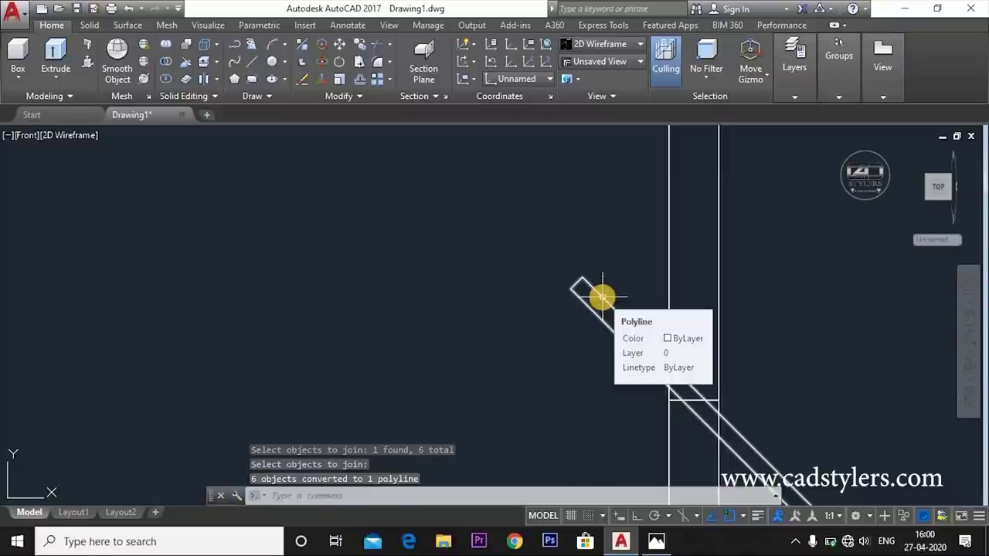
Step: Zoom out and orbit from the front view into a 3D view
middle_drag(602, 296, 587, 311)
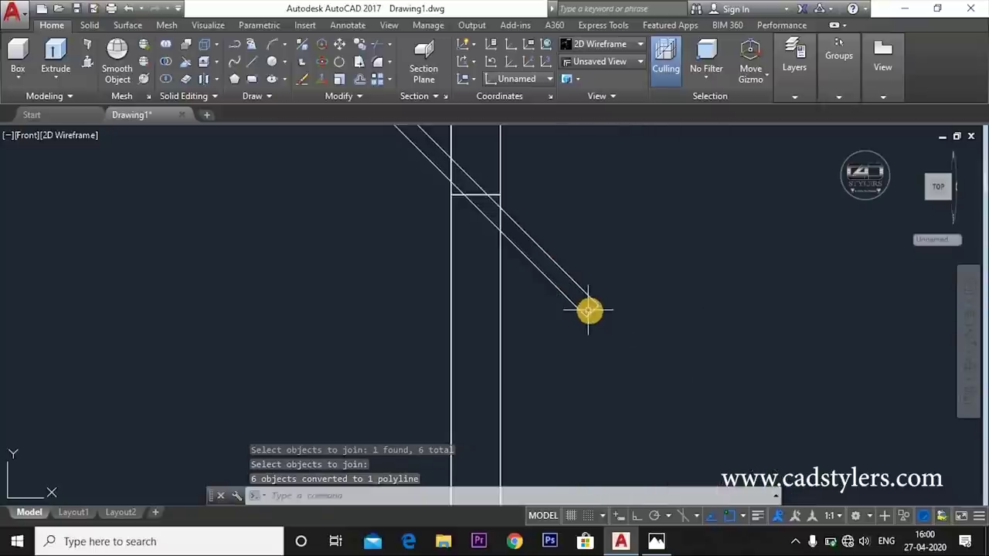
scroll(630, 344, down, 3)
scroll(684, 354, down, 3)
scroll(690, 332, down, 3)
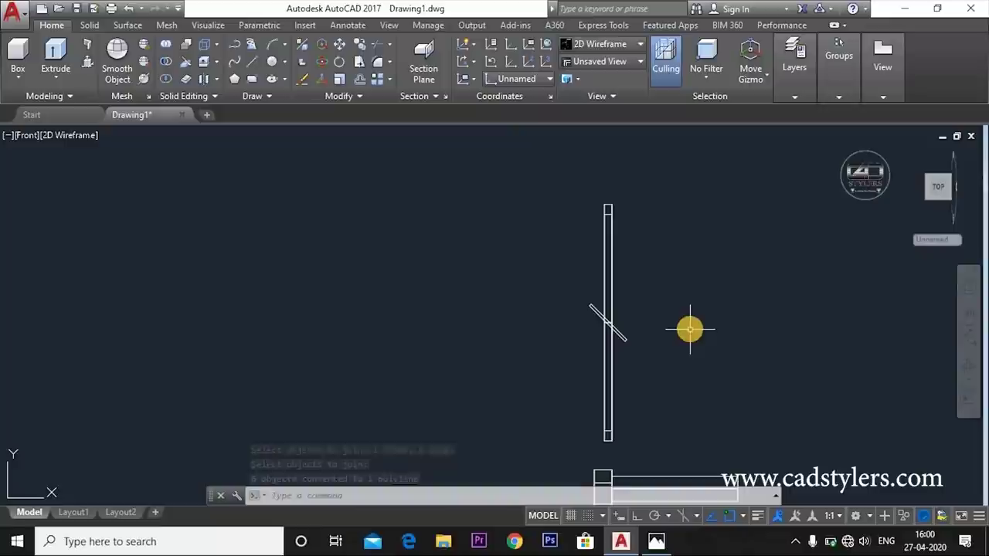
mouse_move(690, 330)
shift+middle_down()
mouse_move(653, 333)
mouse_move(627, 395)
mouse_move(674, 326)
shift+middle_up()
Step: Press-pull the joined strip upward into a thin slanted plate and orbit to inspect it
scroll(507, 370, up, 4)
text(p)
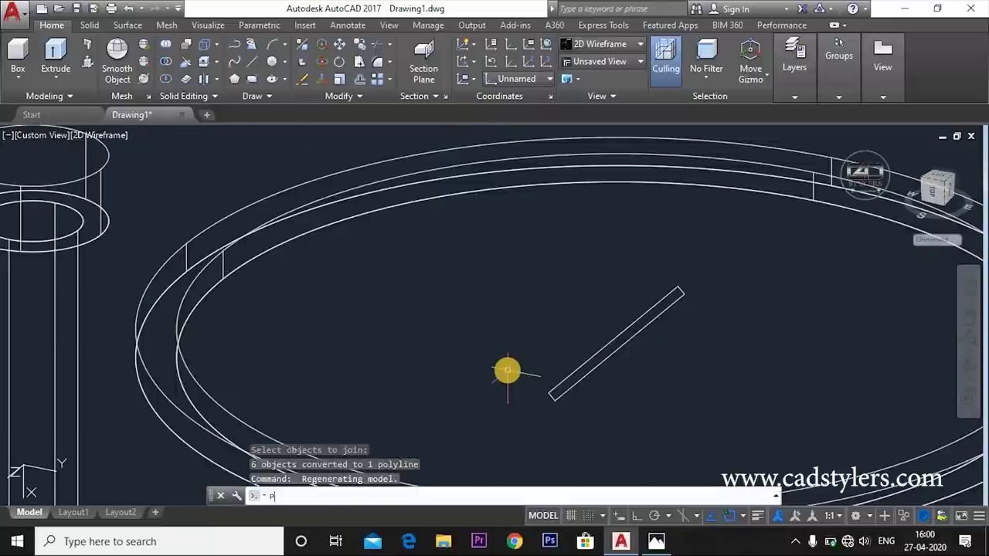
text(SPULL)
key(Return)
scroll(518, 380, down, 4)
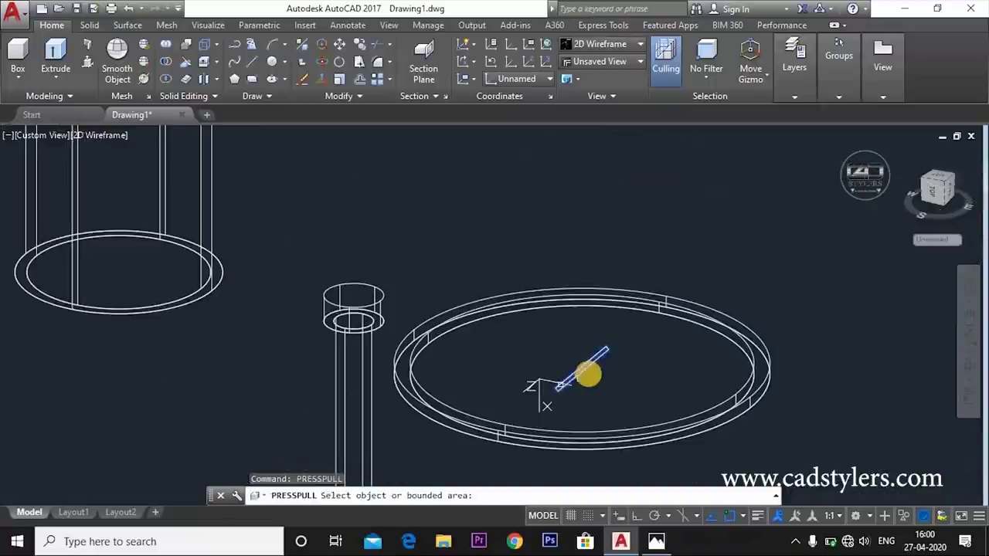
click(622, 308)
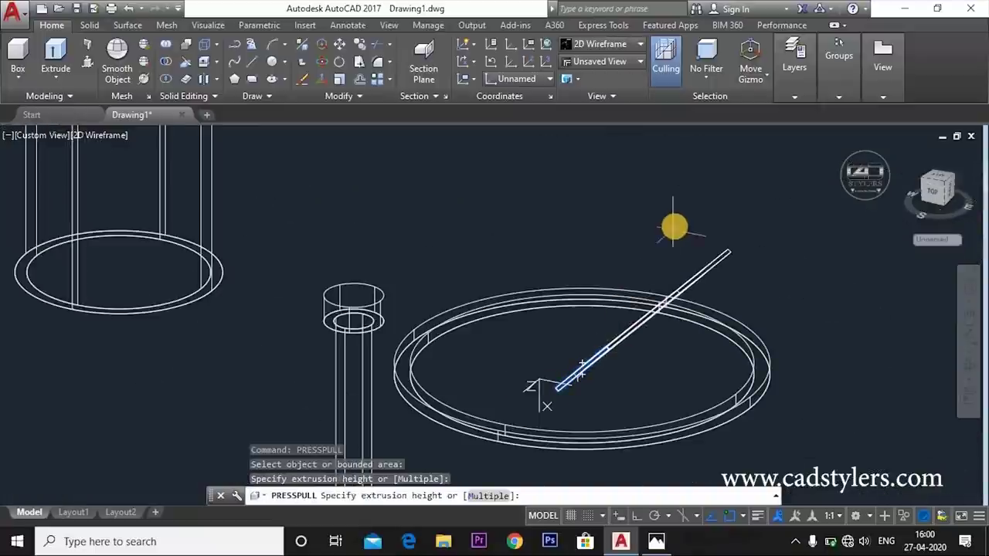
click(675, 226)
shift+middle_drag(611, 285, 647, 312)
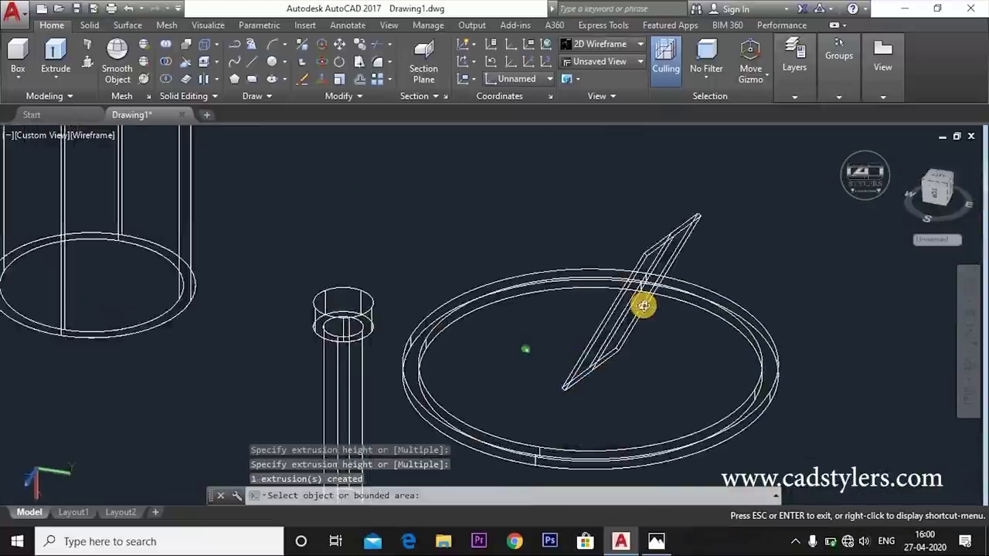
scroll(578, 384, up, 2)
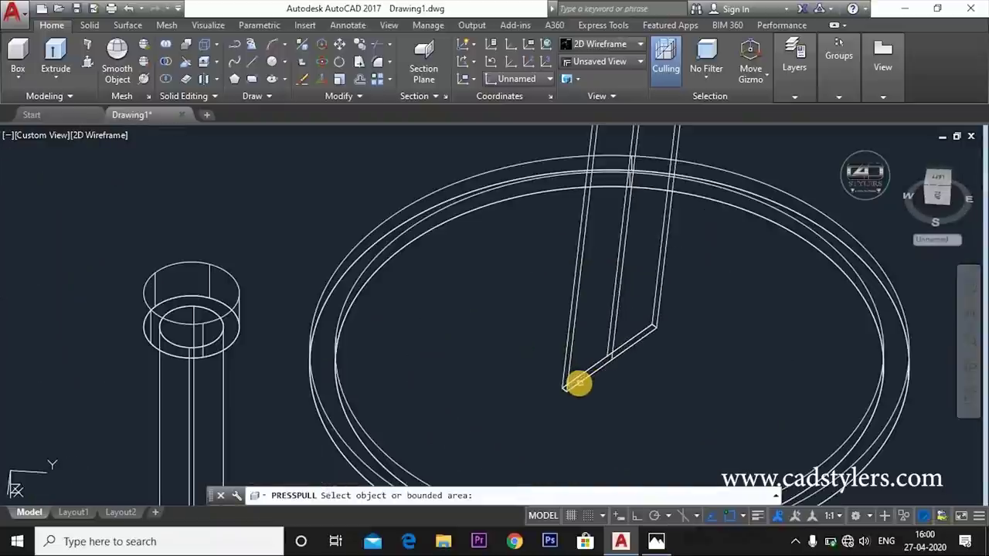
scroll(577, 384, down, 2)
click(610, 44)
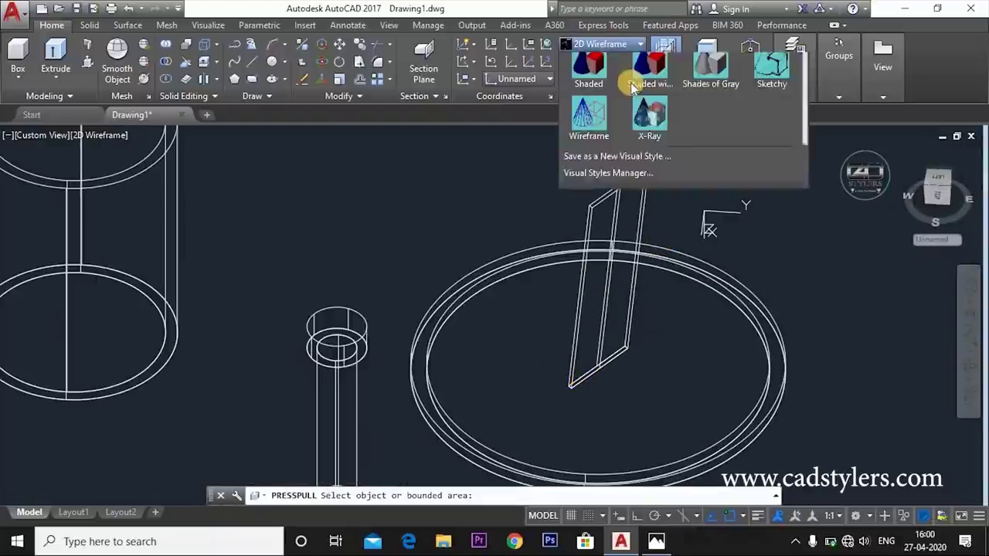
Step: Switch to Conceptual display and SUBtract the plate from the ring to cut a slit
click(648, 78)
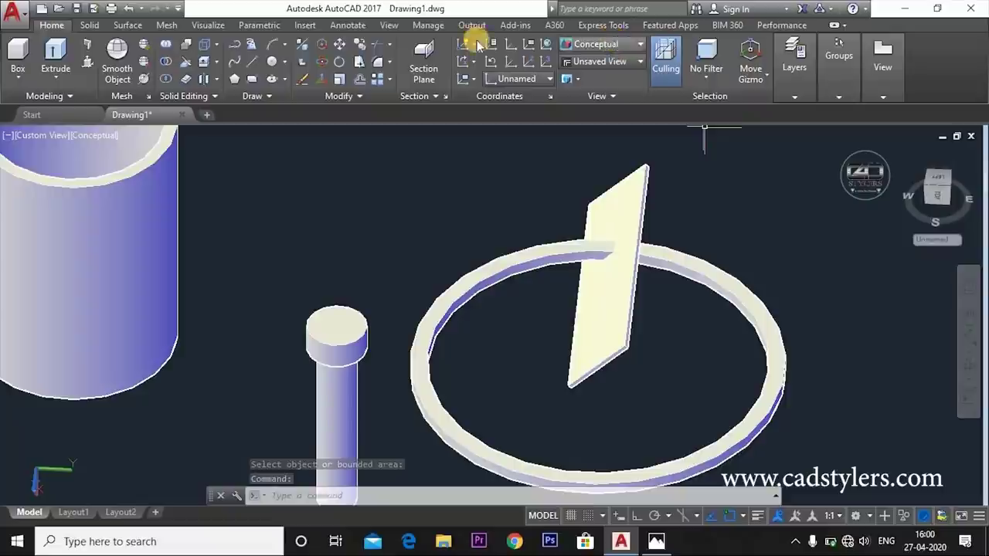
click(165, 62)
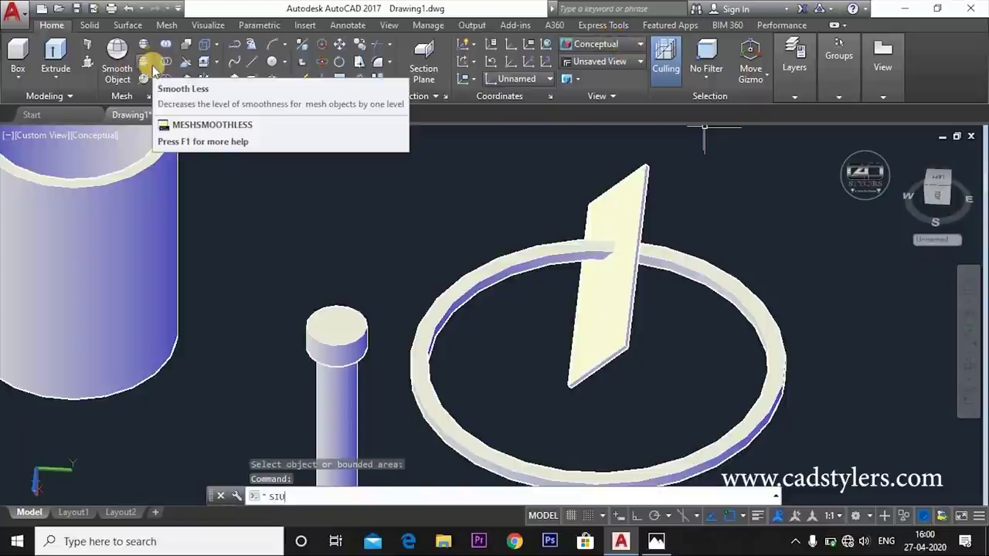
key(Escape)
text(SU)
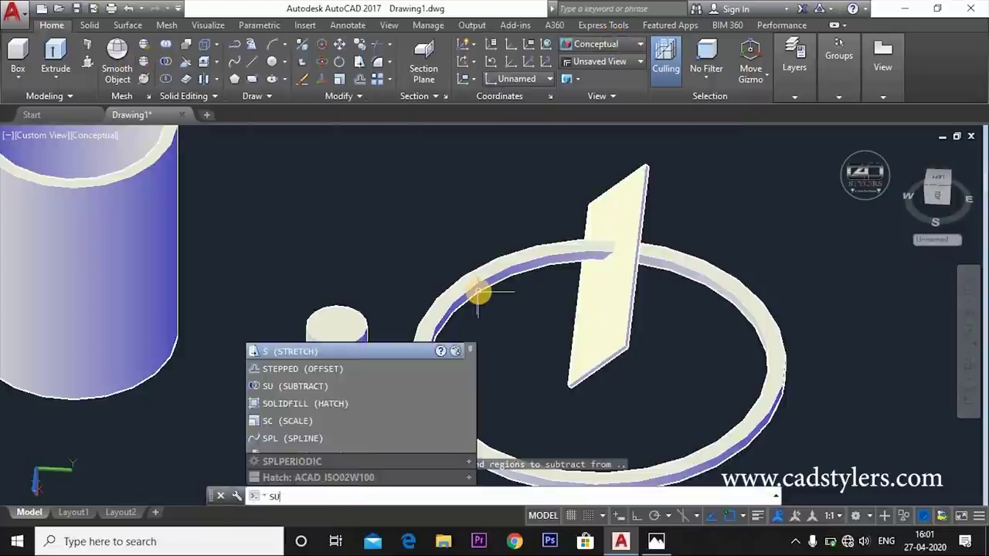
text(B)
key(Return)
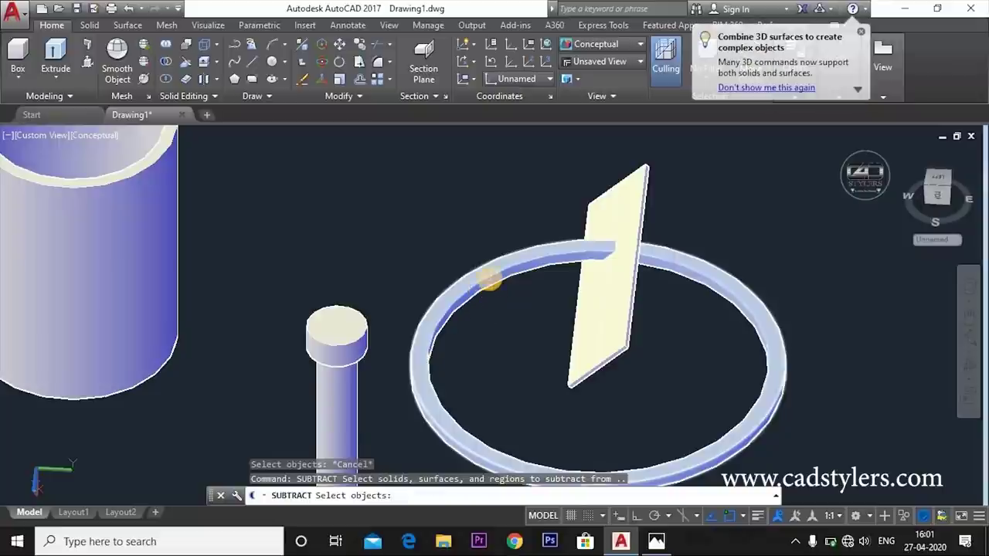
click(488, 278)
key(Return)
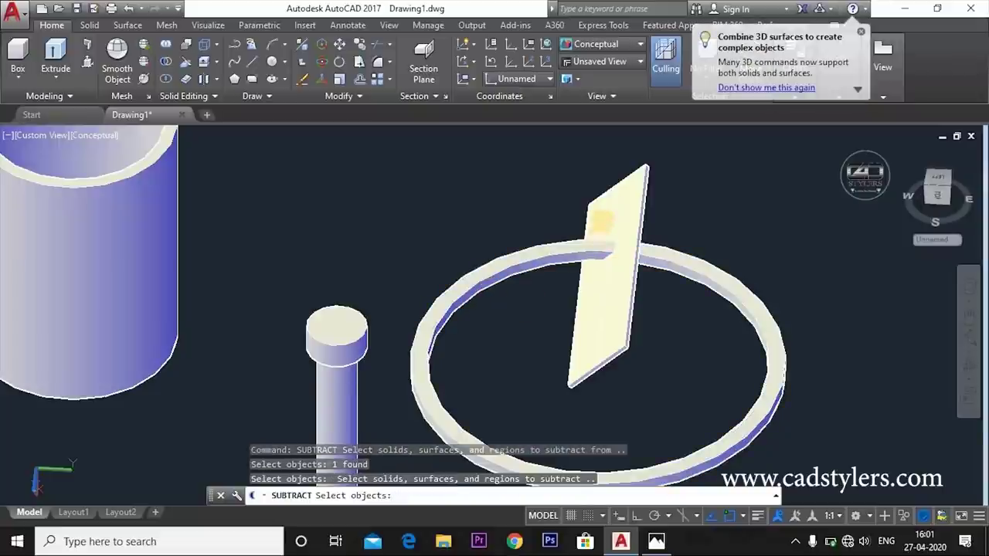
click(623, 215)
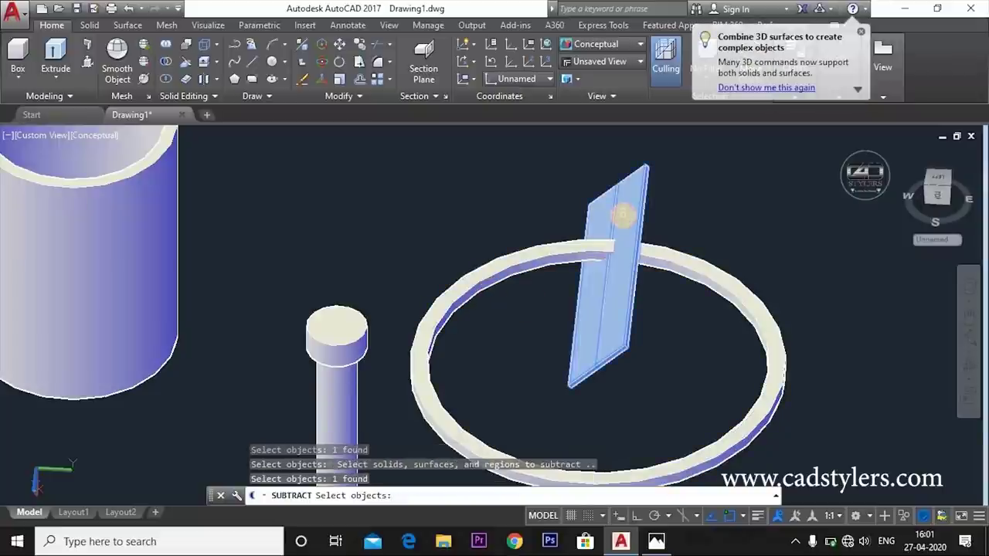
key(Return)
Step: Delete the leftover lines at the ring's slit
mouse_move(605, 356)
shift+middle_down()
mouse_move(587, 312)
mouse_move(580, 316)
mouse_move(621, 329)
shift+middle_up()
scroll(624, 328, up, 3)
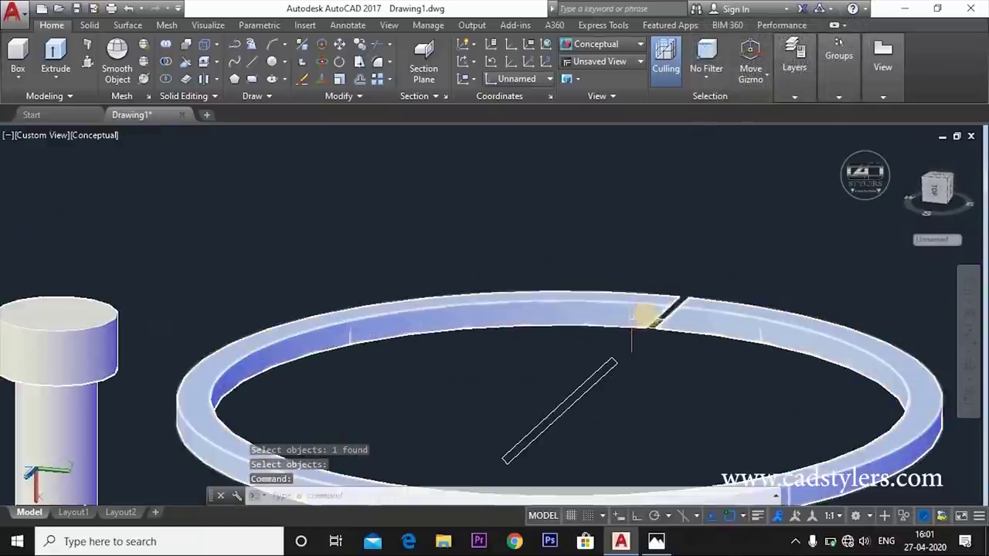
scroll(641, 316, up, 3)
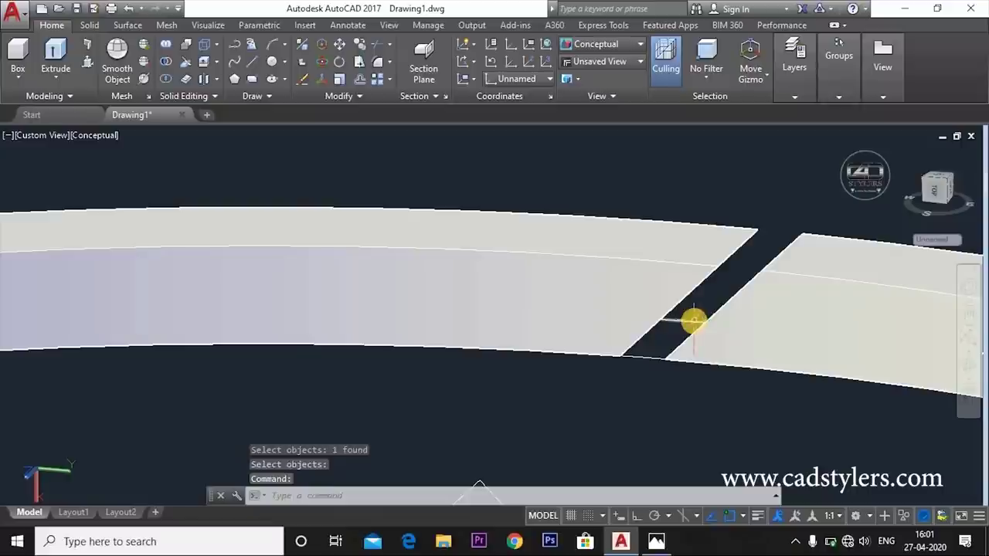
key(Delete)
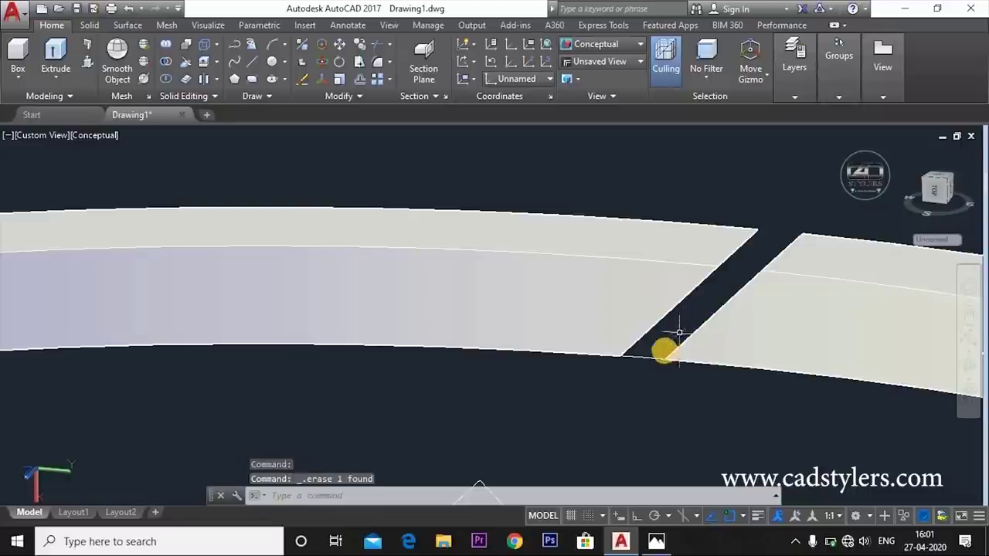
scroll(679, 332, down, 5)
click(587, 398)
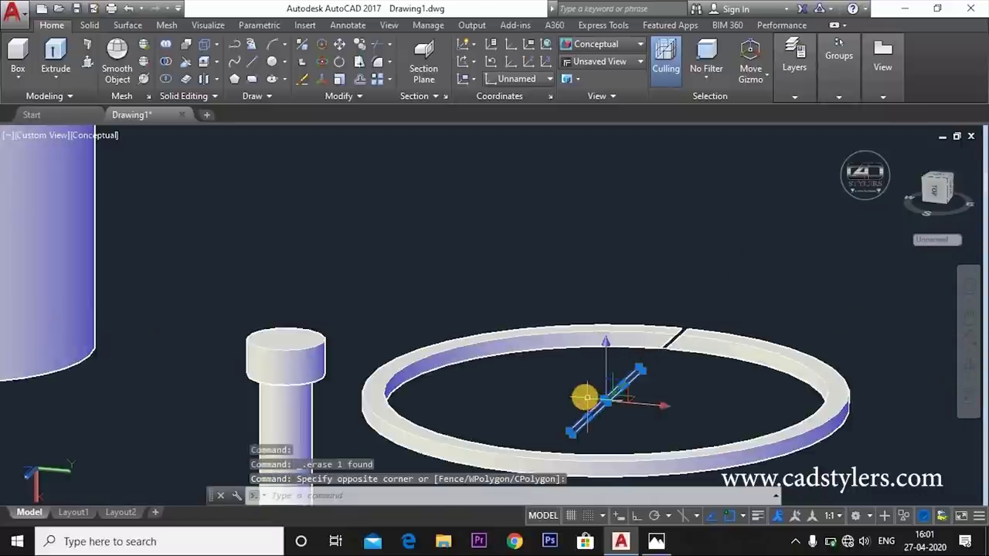
key(Delete)
Step: Orbit around the parts, then set the Top view and rotate it twice by 90 degrees
mouse_move(580, 396)
shift+middle_down()
mouse_move(666, 397)
mouse_move(657, 410)
mouse_move(585, 419)
mouse_move(570, 407)
mouse_move(607, 404)
shift+middle_up()
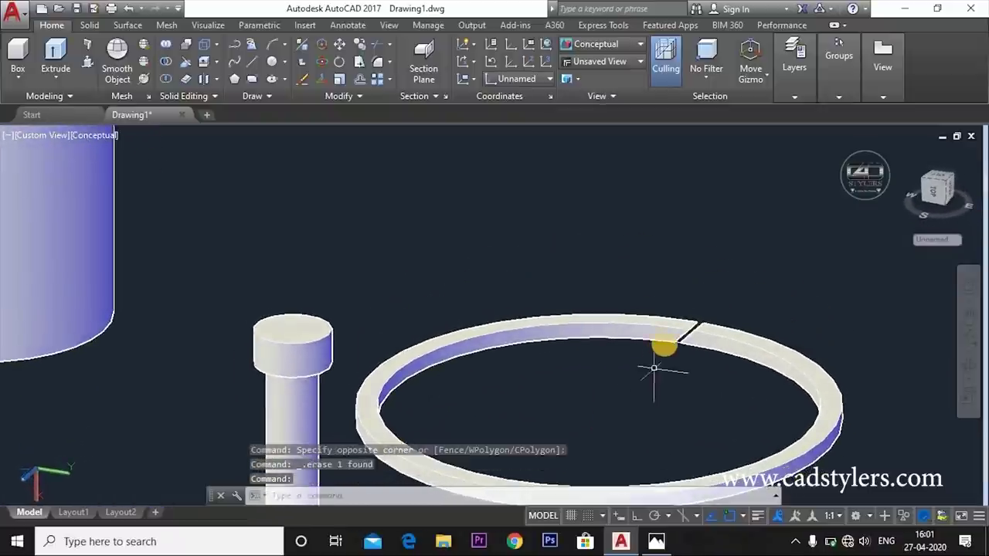
scroll(664, 344, up, 5)
scroll(719, 302, up, 3)
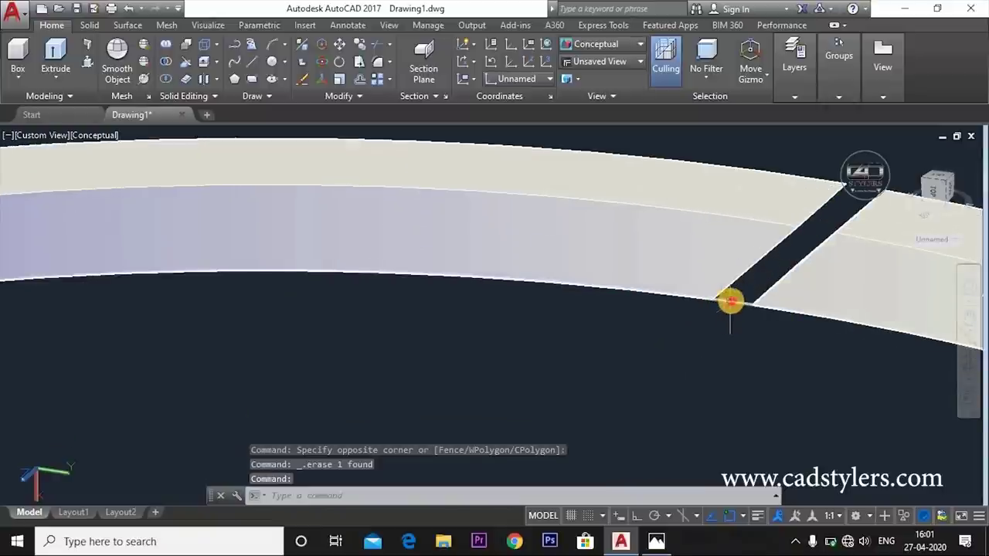
scroll(571, 424, down, 3)
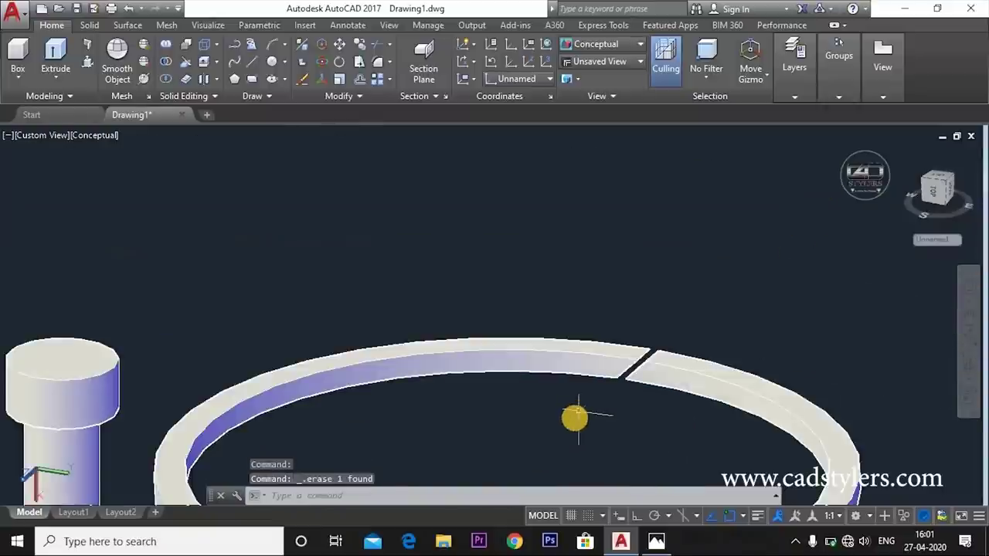
scroll(568, 410, down, 3)
scroll(568, 390, down, 2)
shift+middle_drag(567, 379, 631, 404)
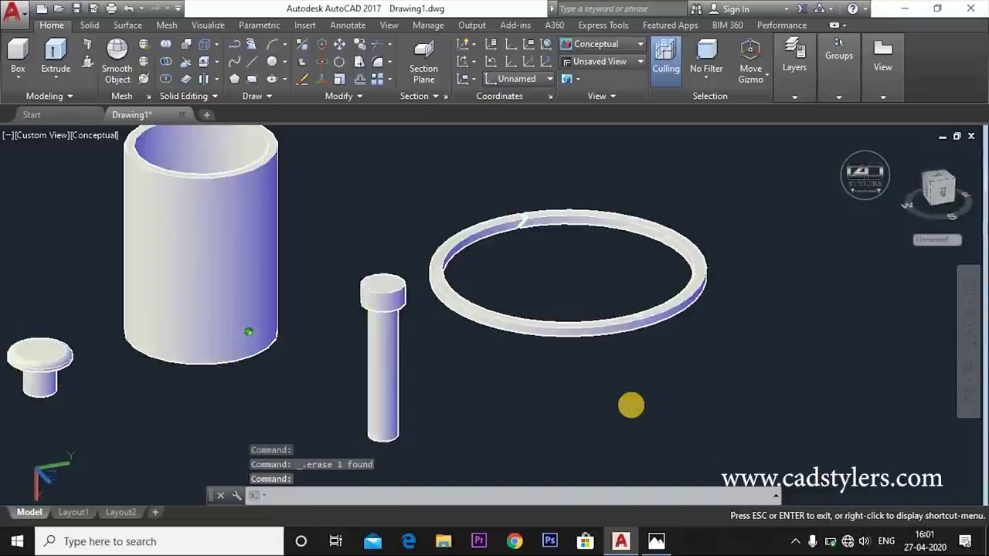
scroll(623, 404, down, 3)
scroll(620, 401, down, 2)
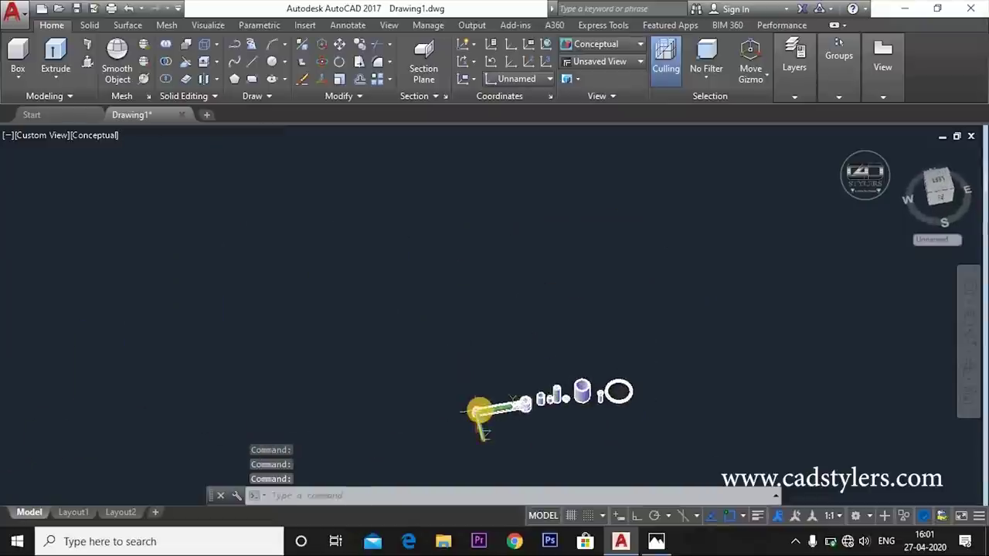
scroll(479, 411, up, 4)
middle_drag(578, 424, 440, 391)
mouse_move(545, 413)
shift+middle_down()
mouse_move(523, 434)
mouse_move(536, 444)
mouse_move(677, 408)
shift+middle_up()
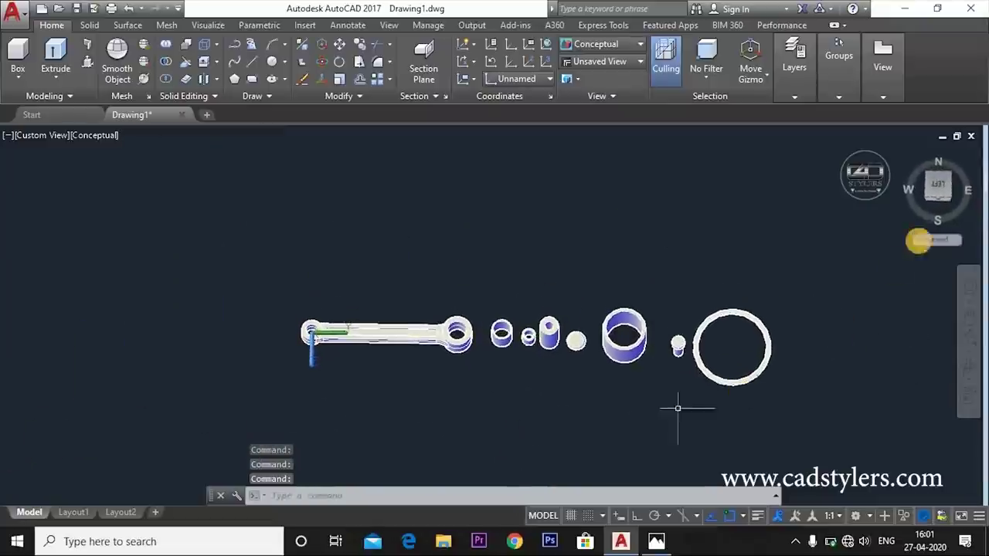
click(937, 187)
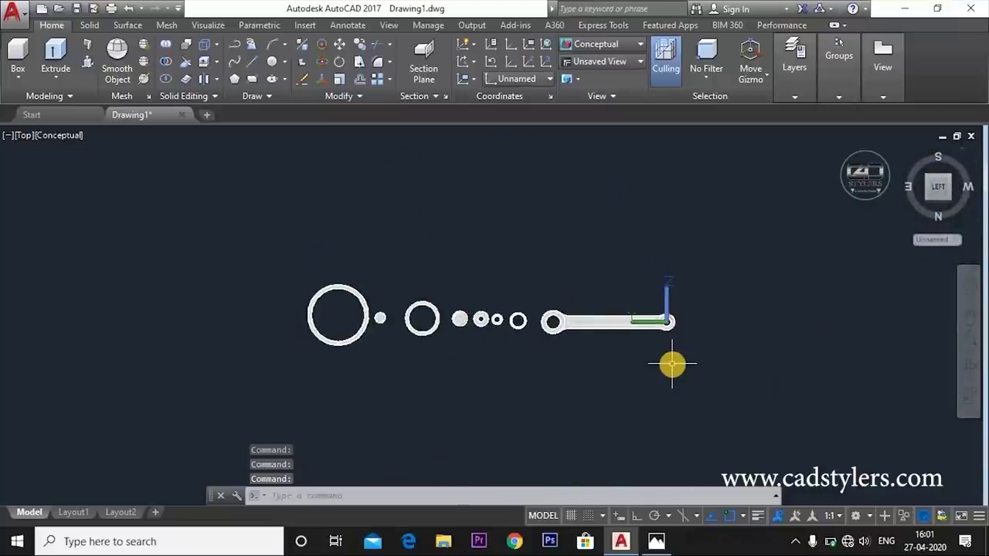
click(960, 151)
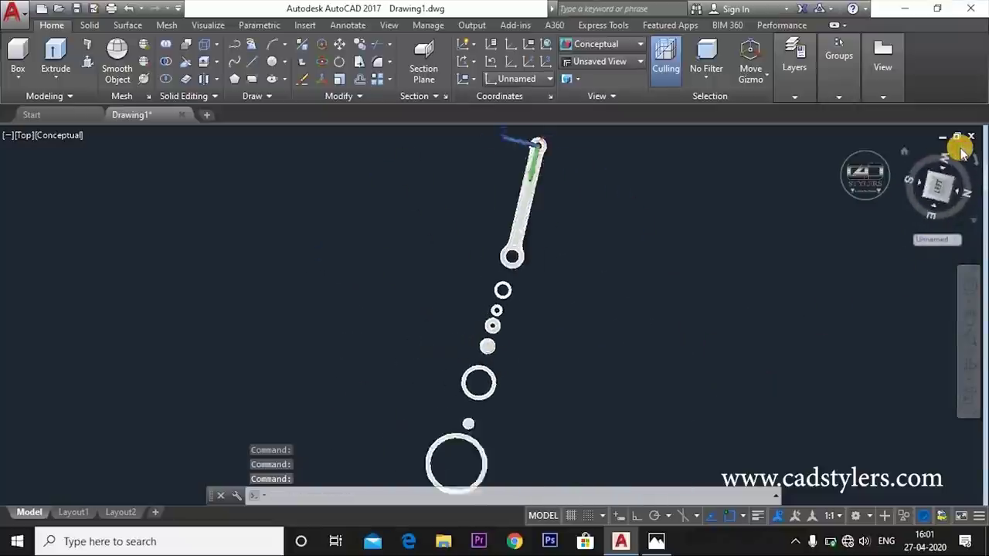
click(905, 177)
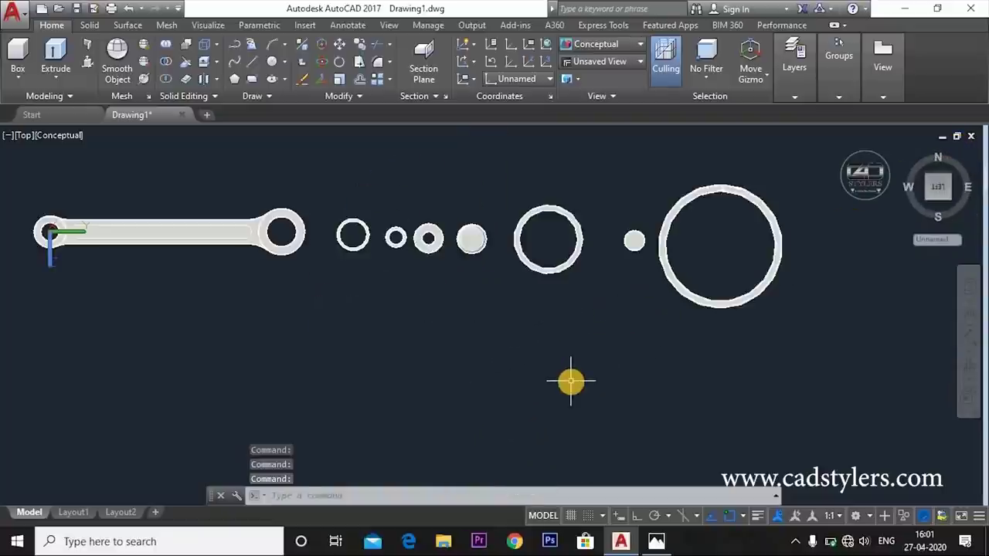
Step: Reset the UCS to World and pan the drawing into view
click(468, 112)
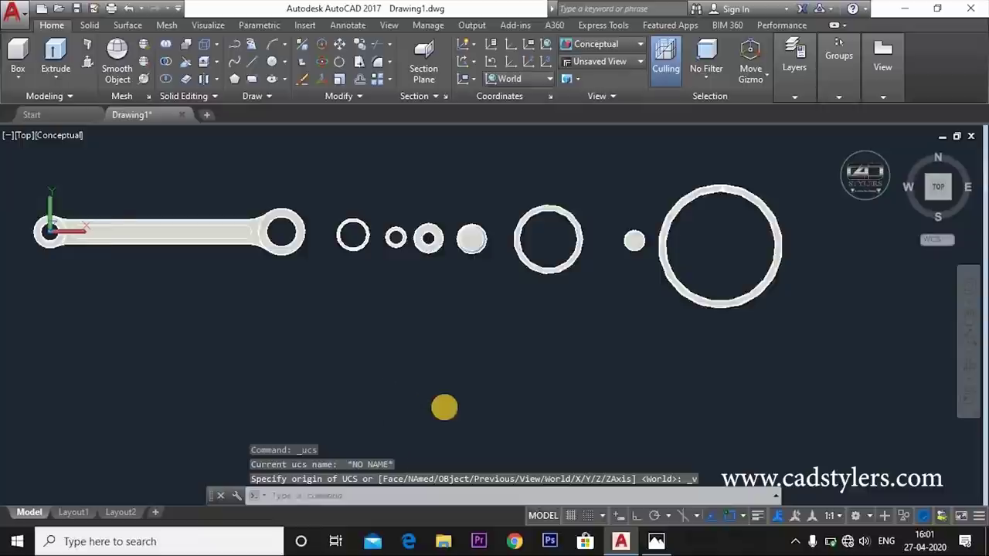
scroll(525, 251, up, 3)
scroll(527, 251, up, 2)
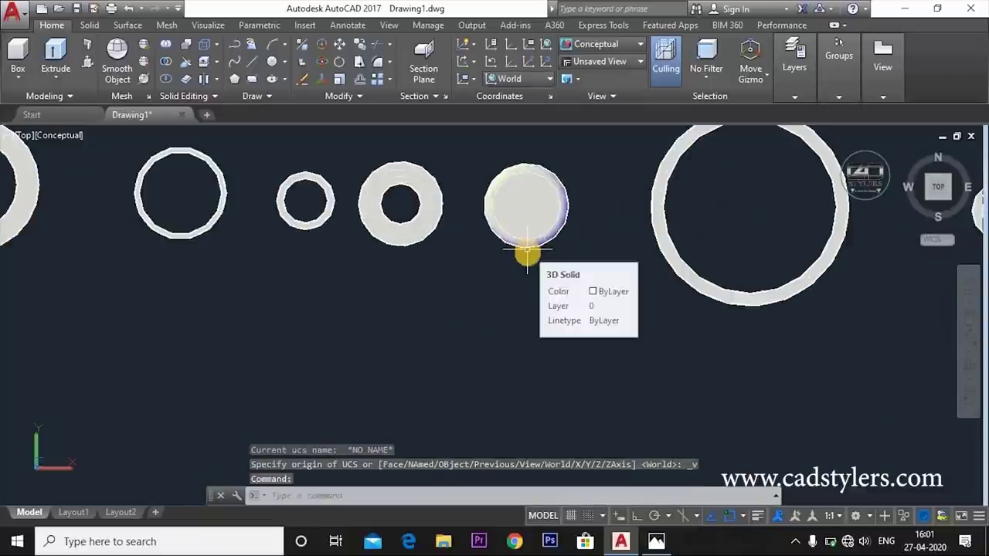
scroll(526, 270, down, 2)
middle_drag(520, 305, 423, 366)
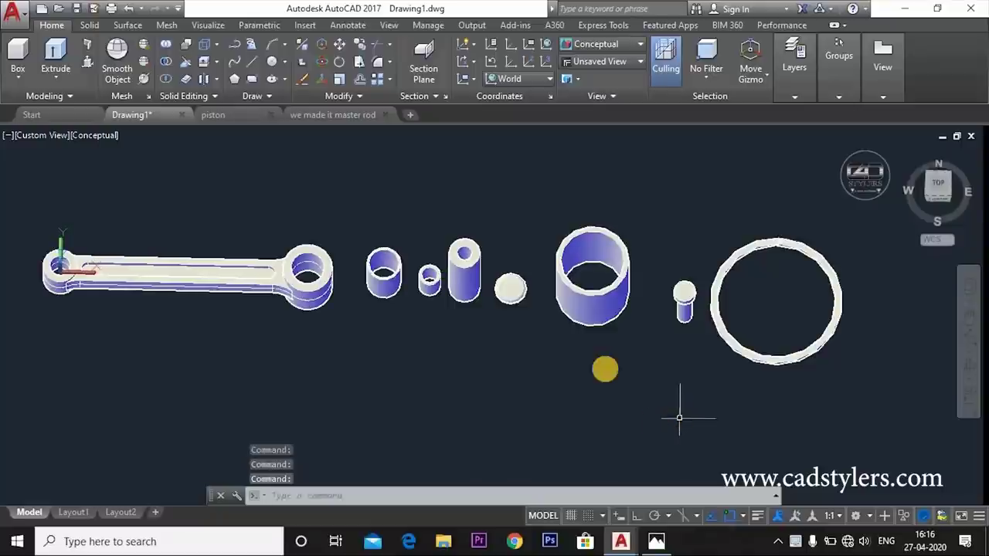
Step: Switch between the piston and master rod drawings and orbit the master rod in 3D
click(216, 116)
click(334, 120)
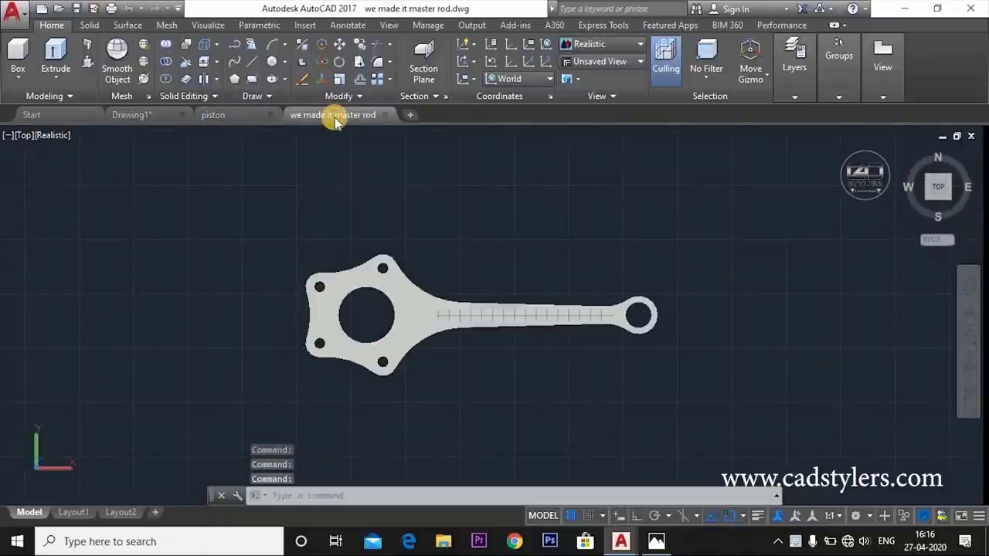
click(278, 121)
click(313, 116)
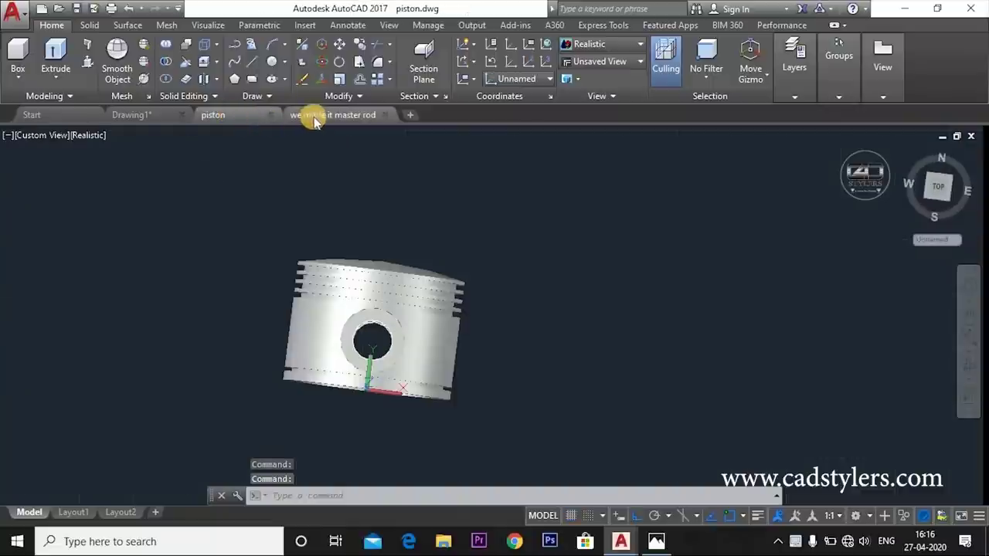
shift+middle_drag(419, 398, 498, 376)
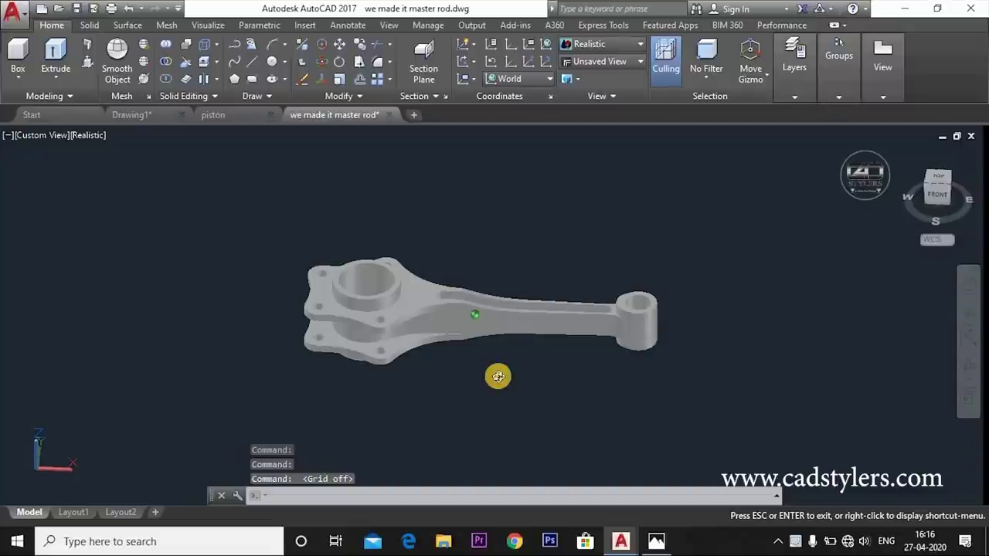
shift+middle_drag(500, 376, 502, 375)
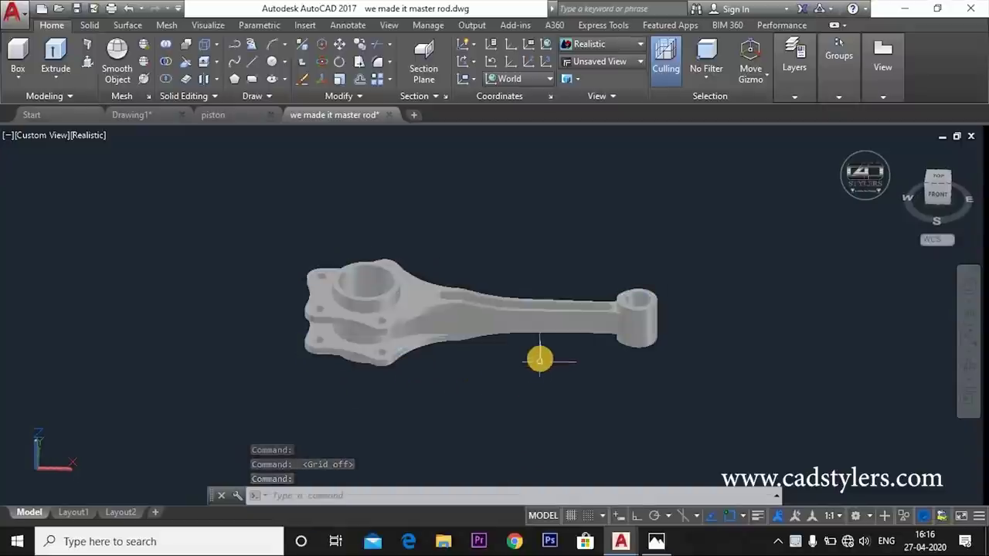
mouse_move(535, 371)
shift+middle_down()
mouse_move(533, 396)
mouse_move(534, 340)
shift+middle_up()
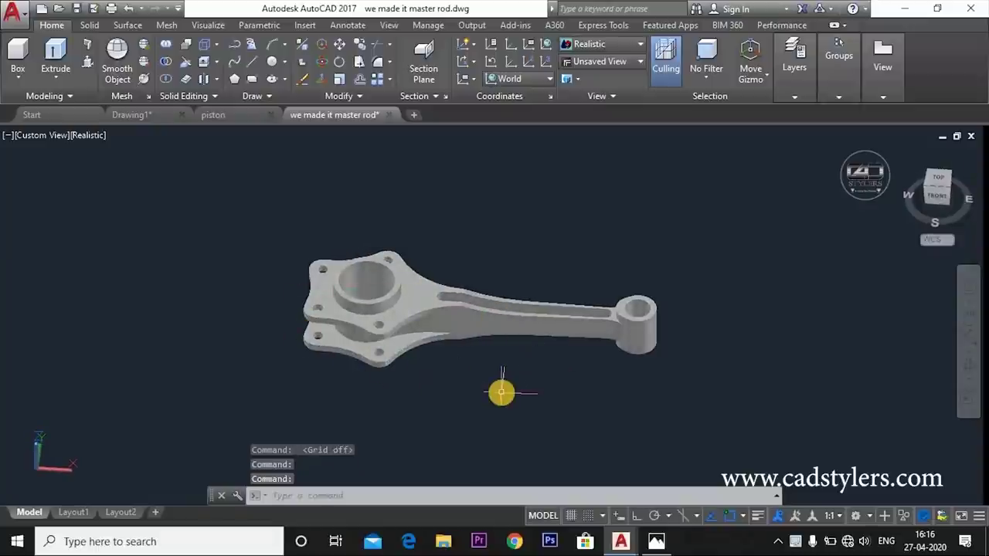
Step: Return to the piston drawing, panning and orbiting the piston model to a new angle
click(213, 114)
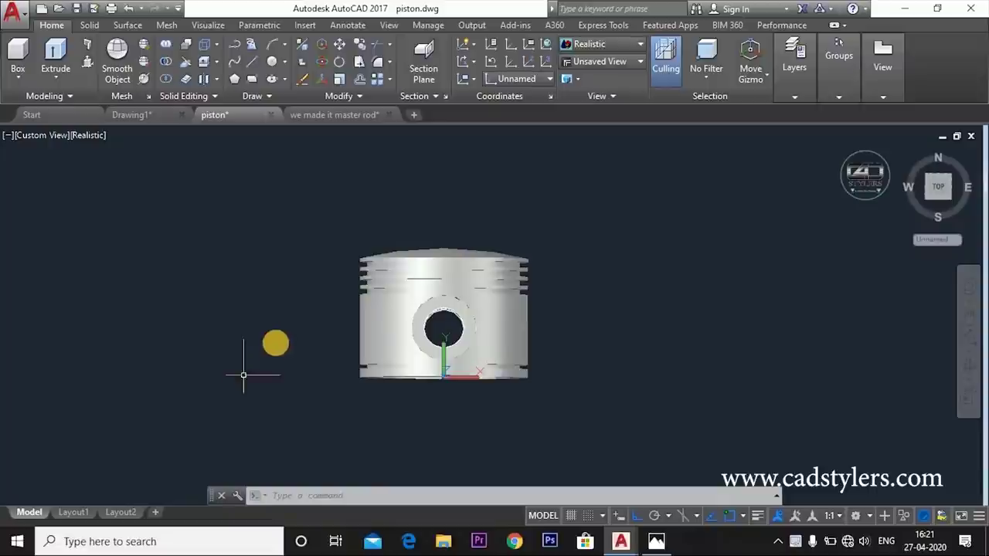
mouse_move(282, 342)
middle_down()
mouse_move(291, 350)
mouse_move(391, 334)
mouse_move(343, 356)
middle_up()
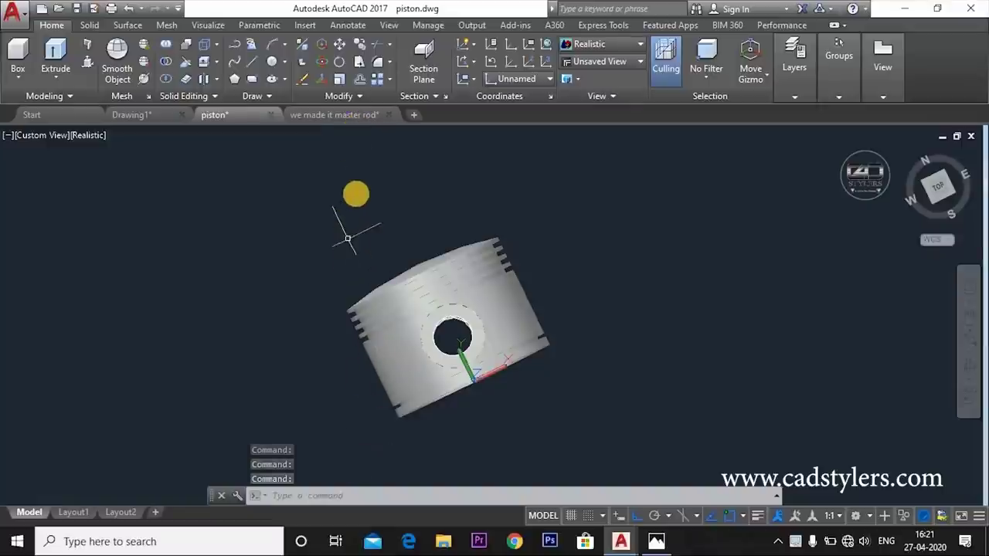
click(337, 118)
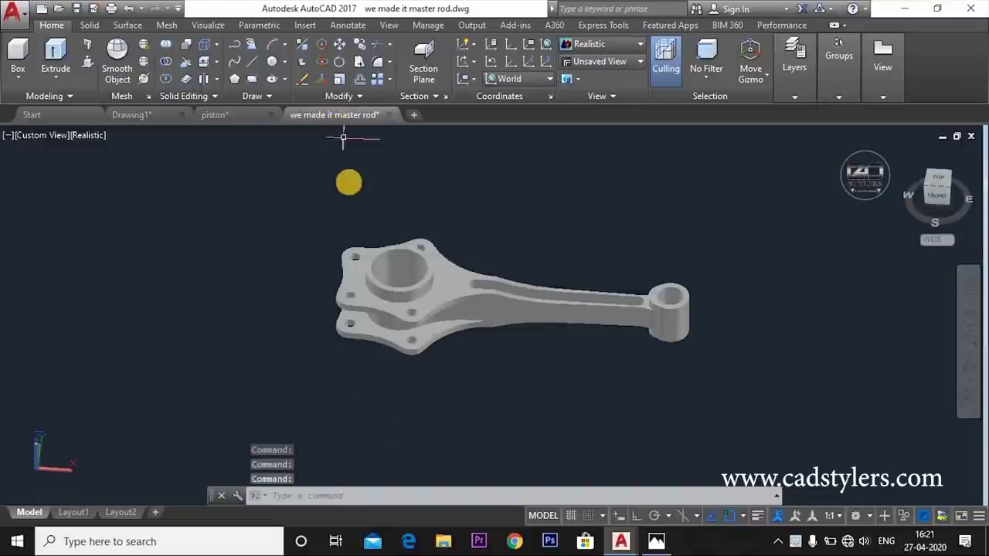
click(214, 115)
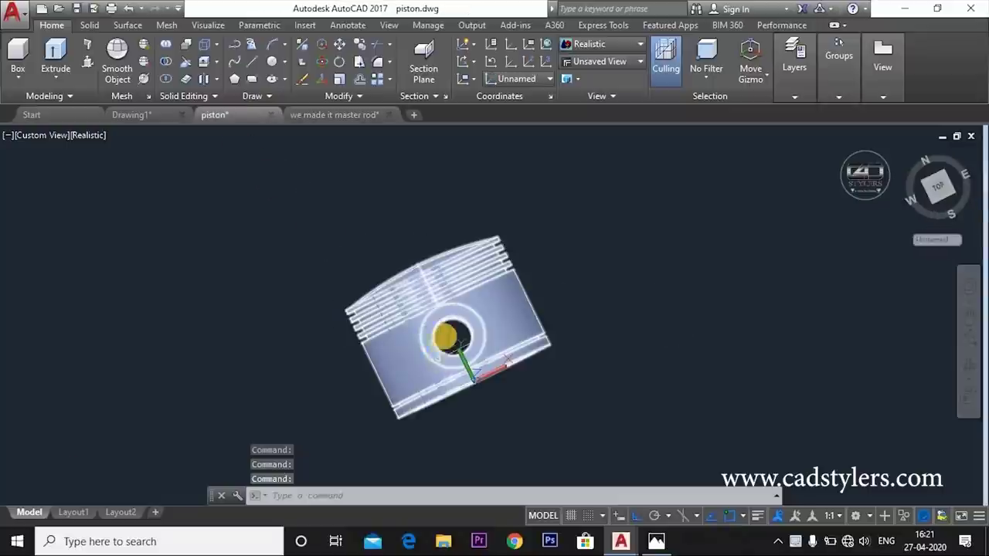
shift+middle_drag(453, 336, 441, 327)
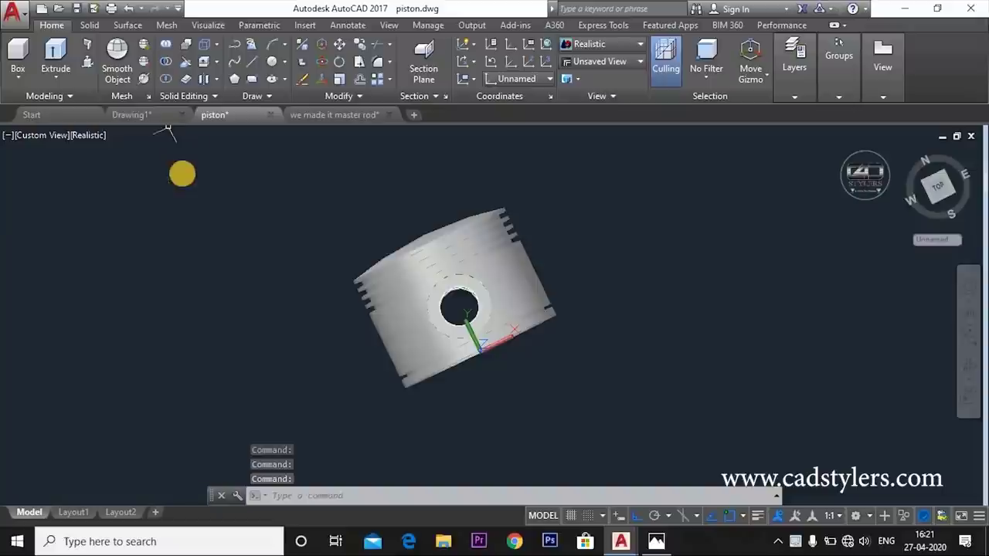
Step: Check Drawing1, orbit the piston once more, then settle on the Drawing1 parts file
click(132, 114)
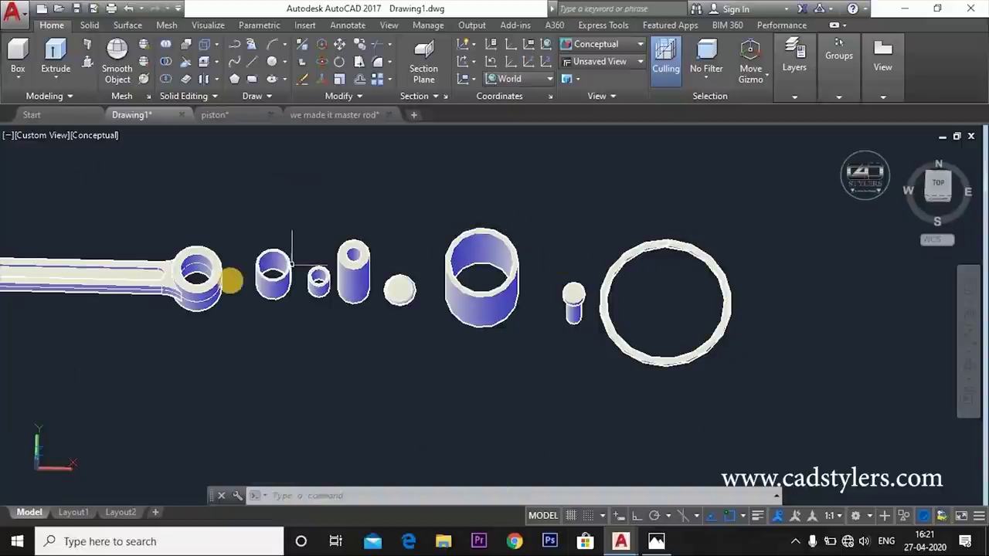
click(216, 115)
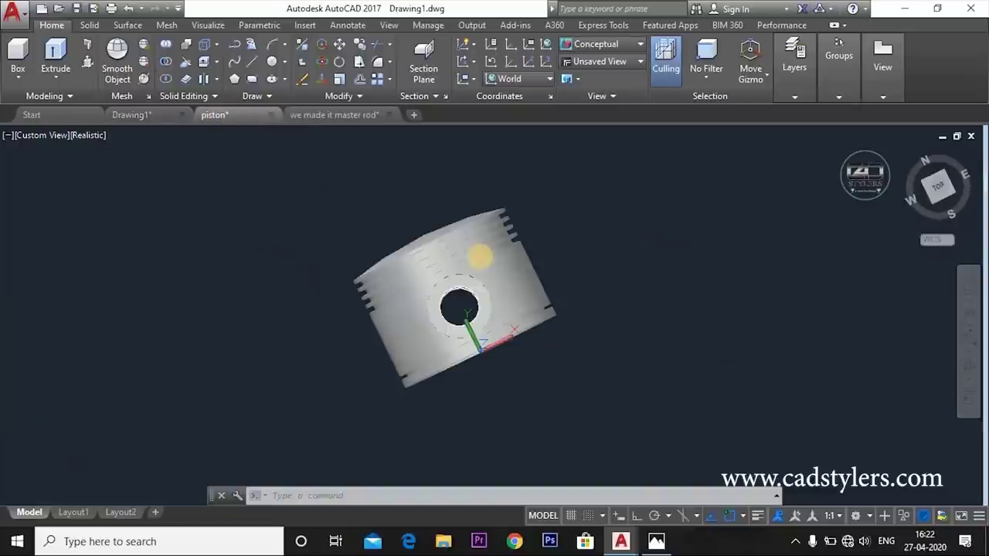
mouse_move(489, 277)
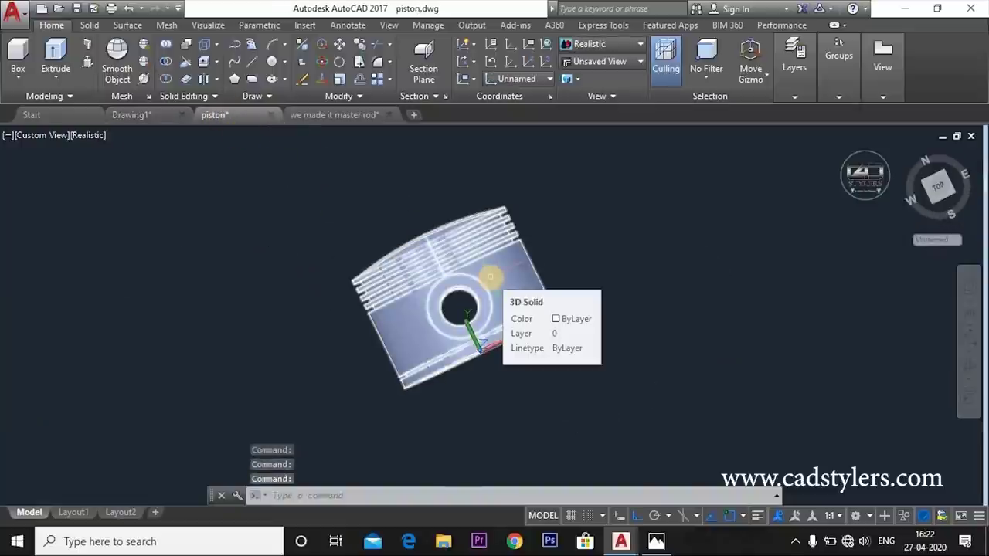
shift+middle_drag(690, 306, 498, 264)
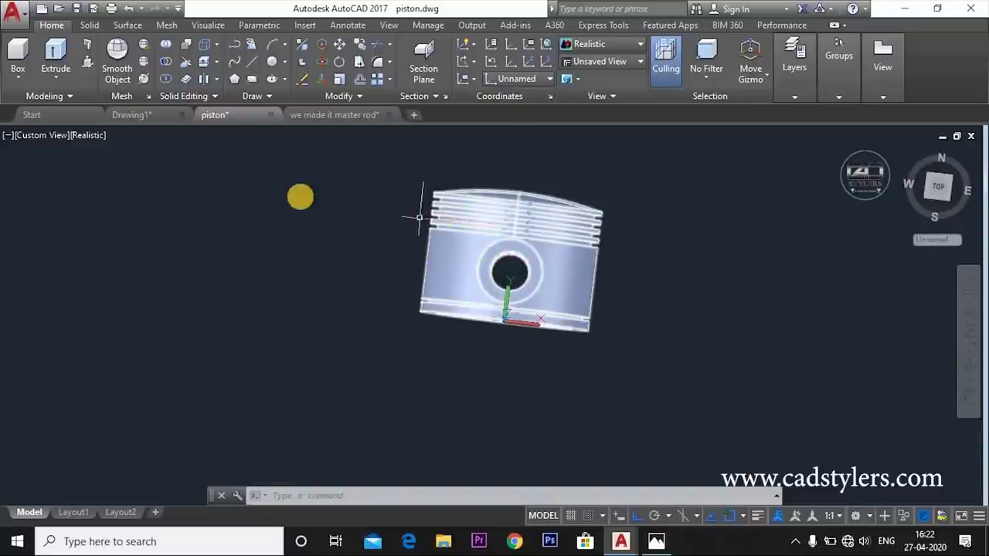
click(149, 117)
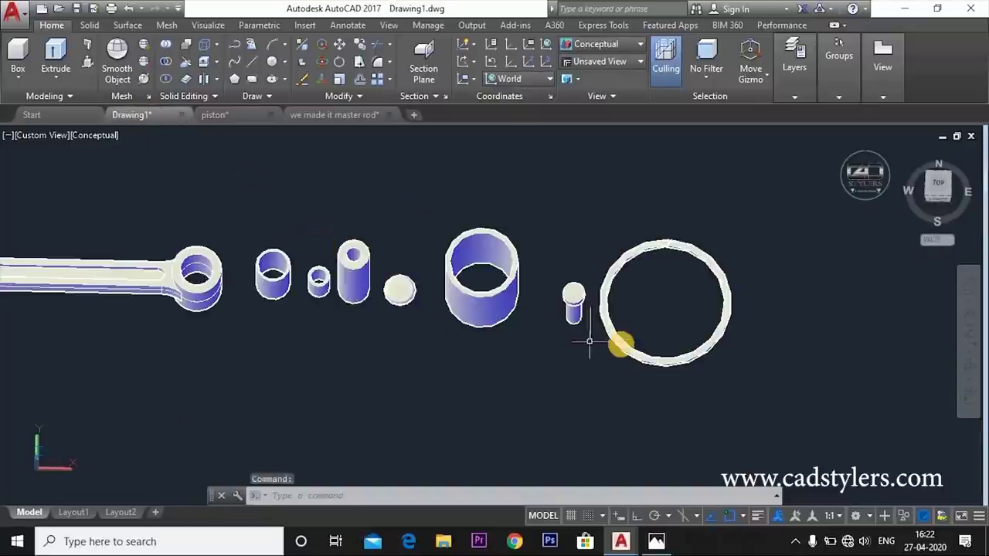
Step: Select the slit ring in Drawing1 and copy it to the clipboard
click(628, 350)
key(ctrl+c)
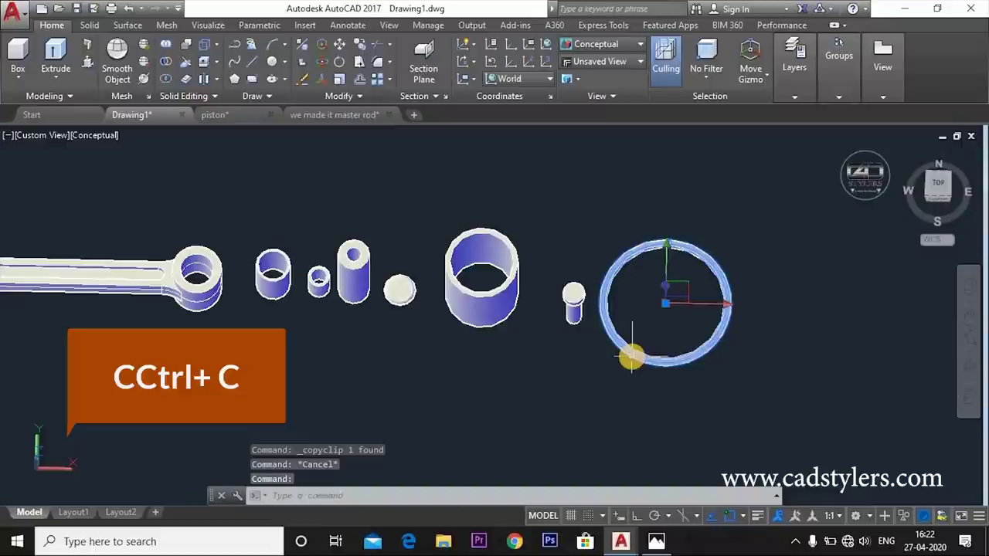
click(631, 354)
key(ctrl+c)
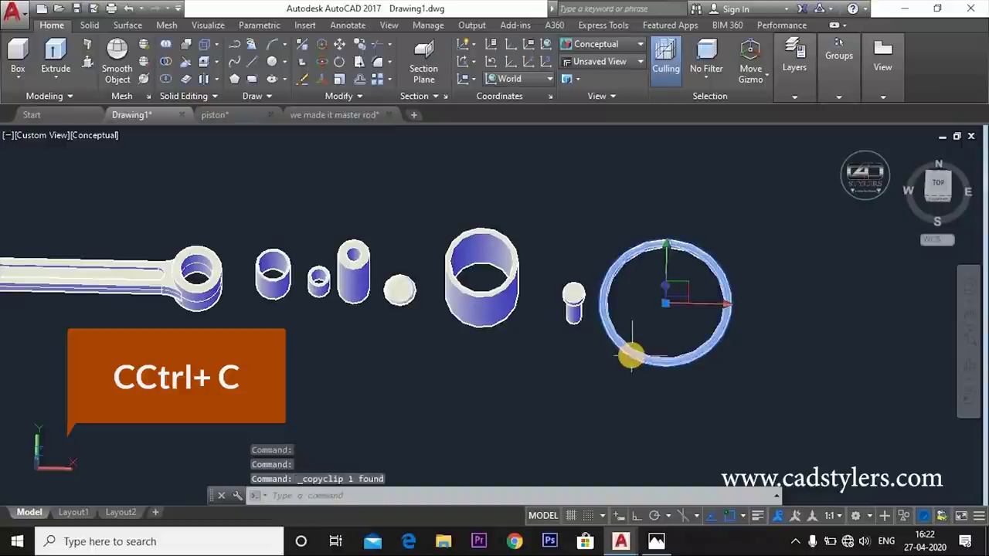
click(635, 430)
click(665, 411)
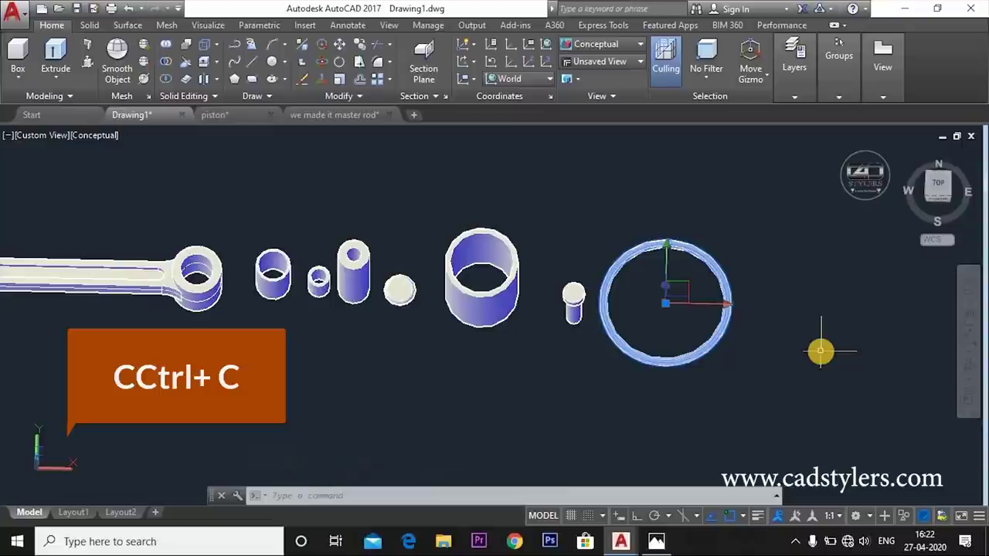
Step: Paste the ring into the piston drawing, placing it beside the piston
click(222, 117)
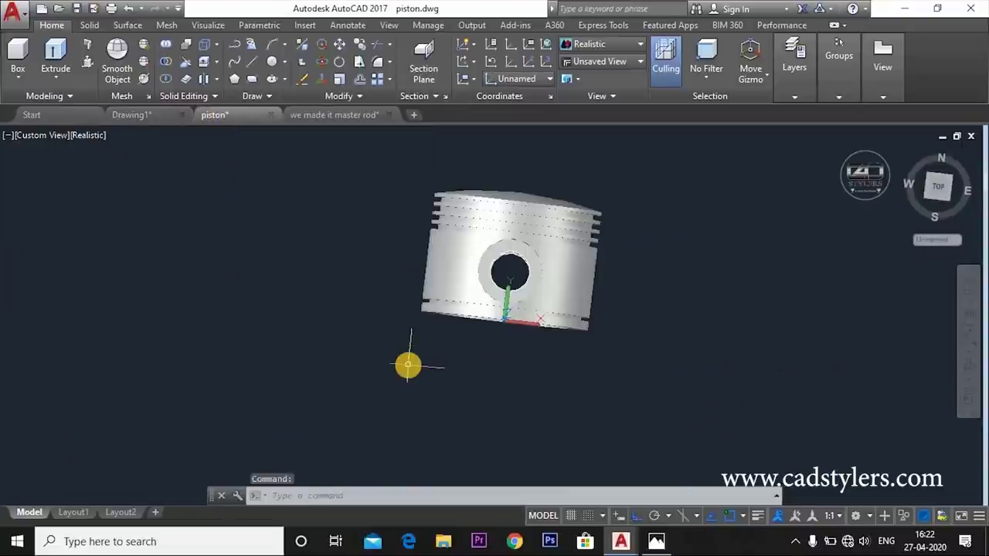
key(ctrl+v)
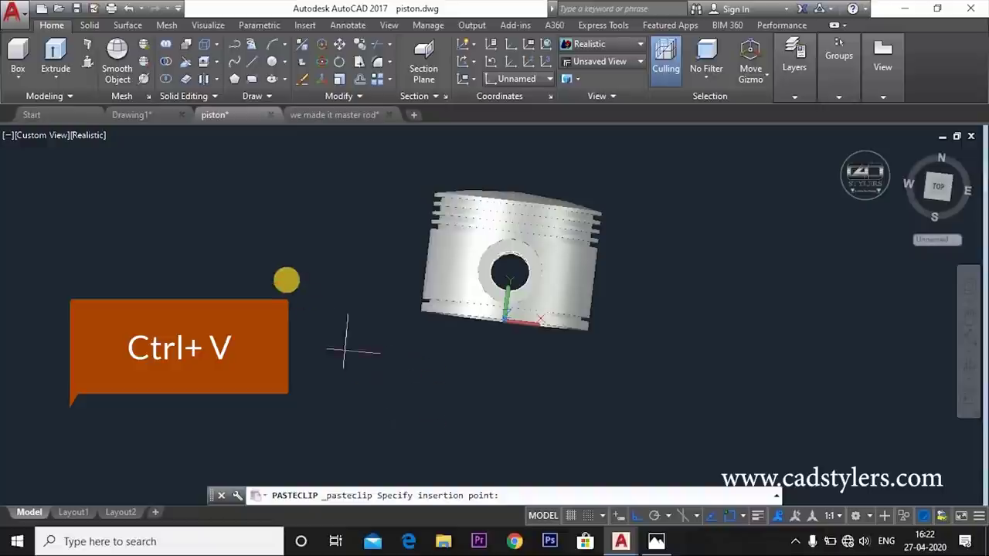
scroll(286, 296, down, 4)
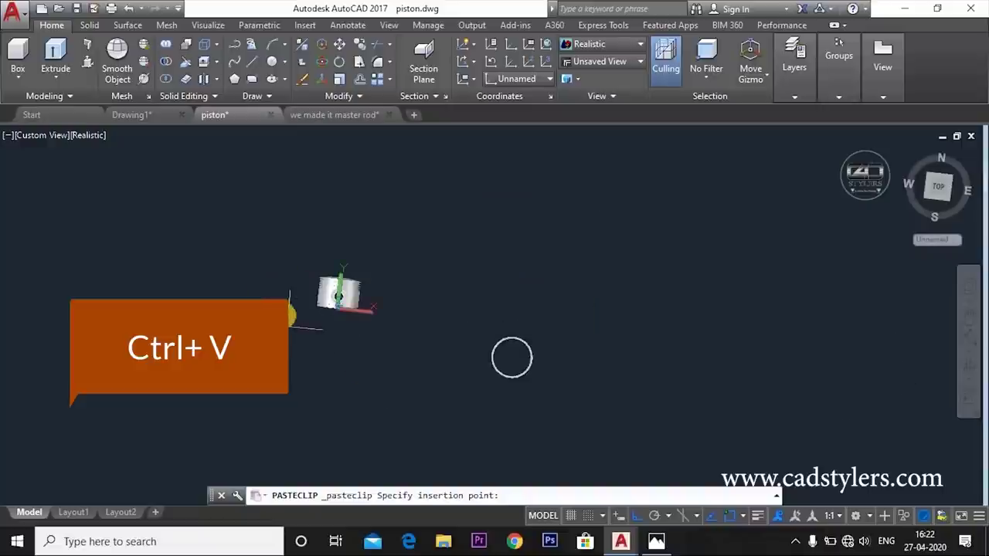
click(154, 221)
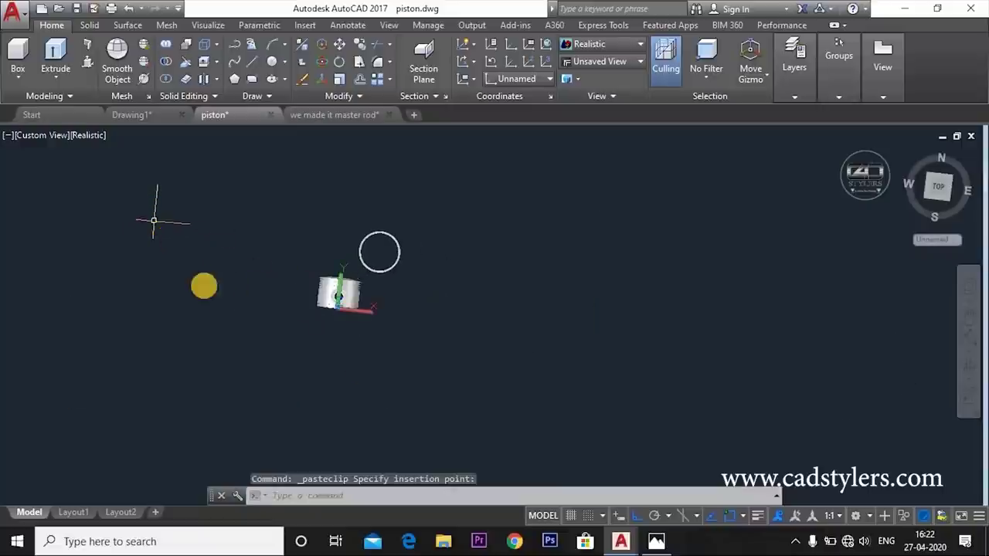
Step: View the model from Top, orbit to see piston and ring in 3D, and enter 3DROTATE
click(931, 197)
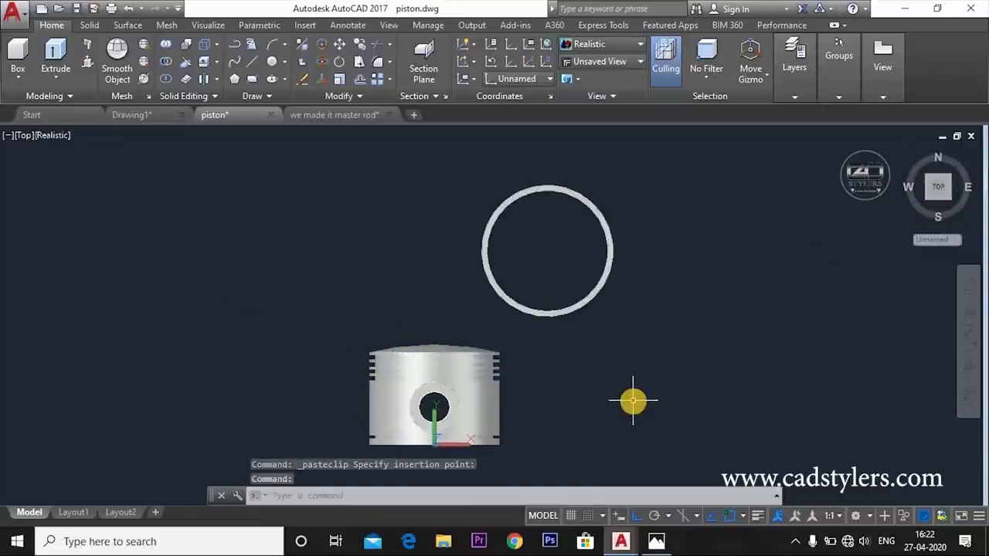
scroll(633, 401, down, 2)
scroll(632, 400, up, 2)
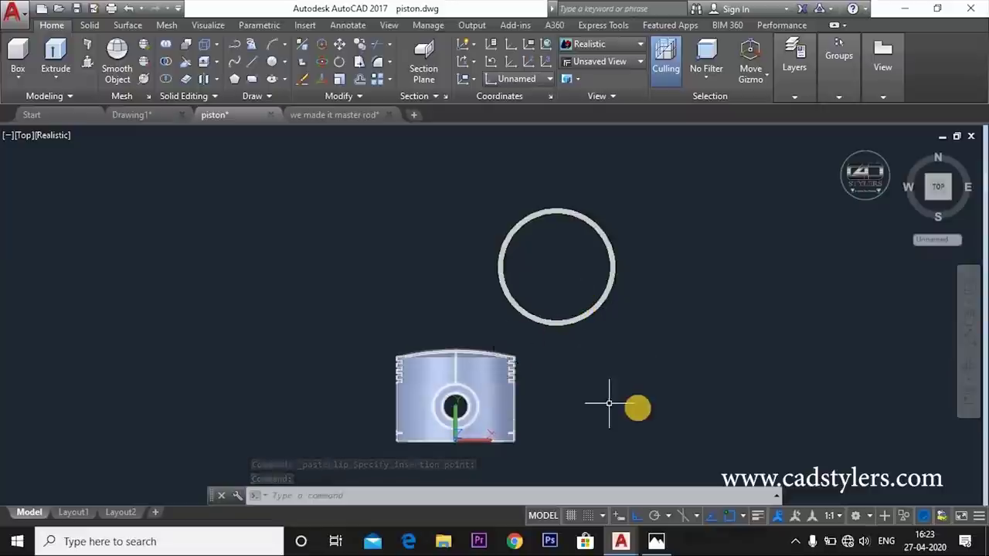
shift+middle_drag(651, 370, 614, 338)
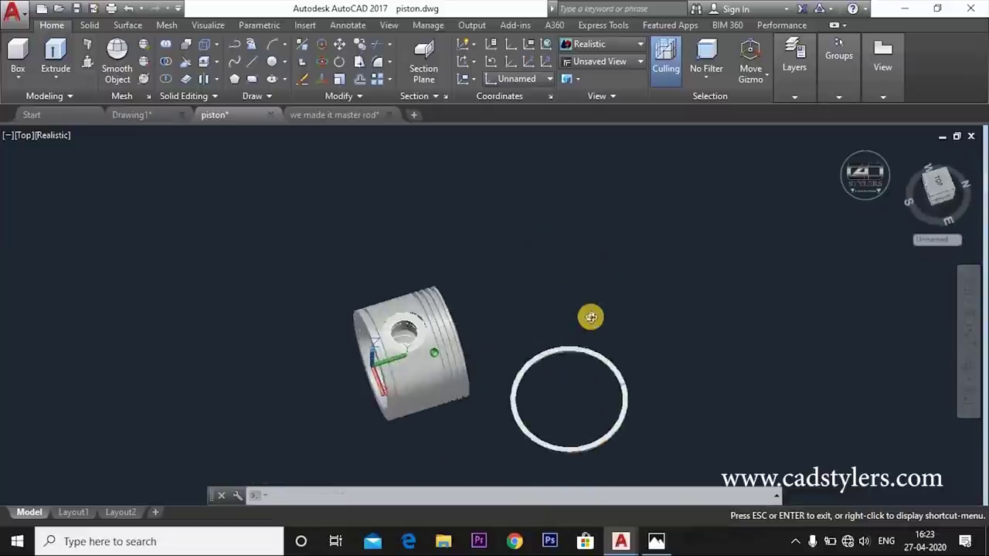
scroll(581, 367, up, 3)
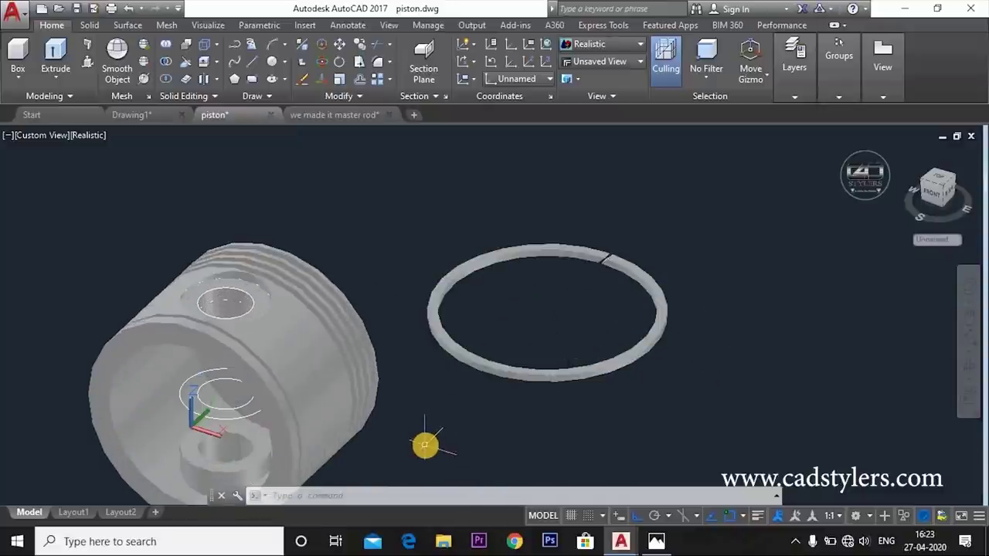
text(3DROTATE)
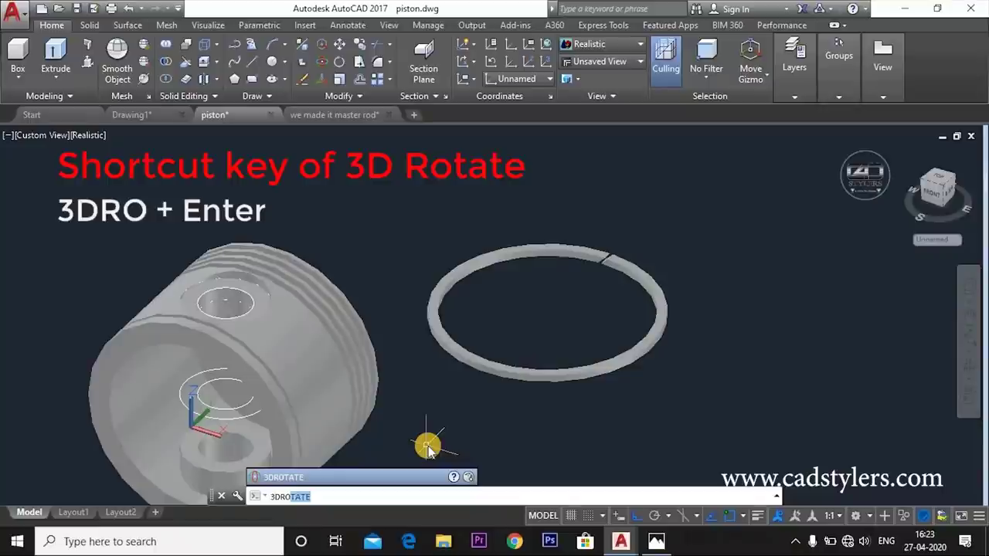
Step: Rotate the ring with 3DROTATE about its centre so it stands on edge
key(Return)
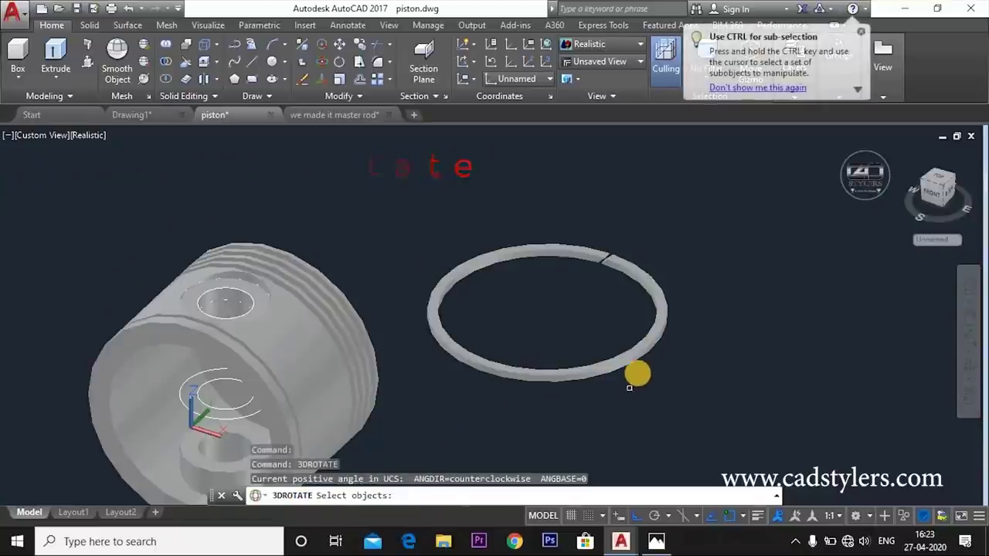
click(630, 360)
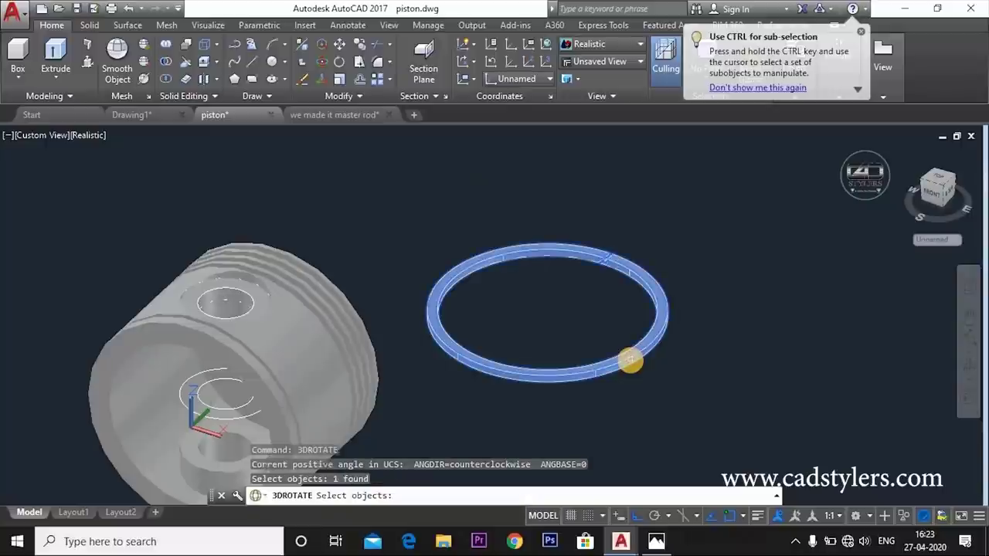
key(Return)
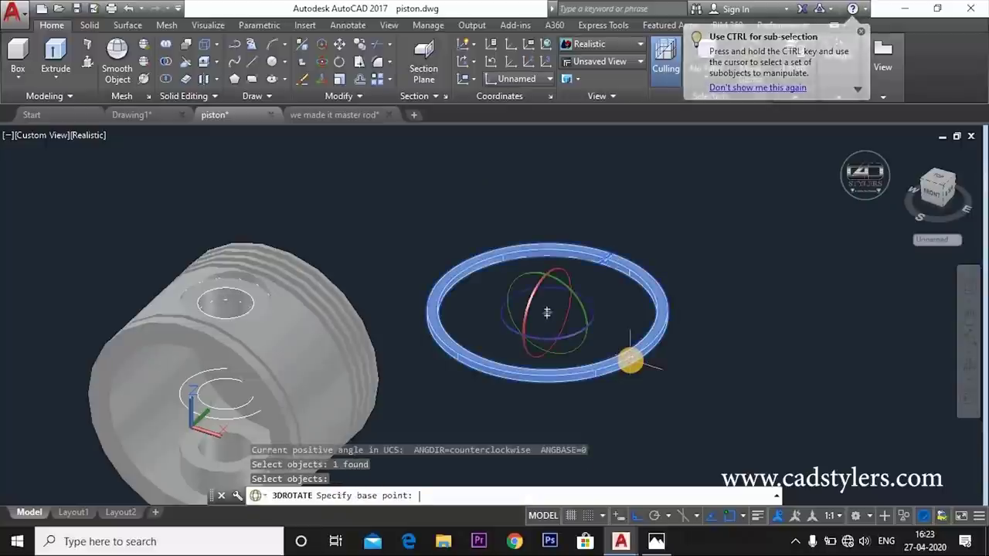
shift+middle_drag(700, 307, 702, 357)
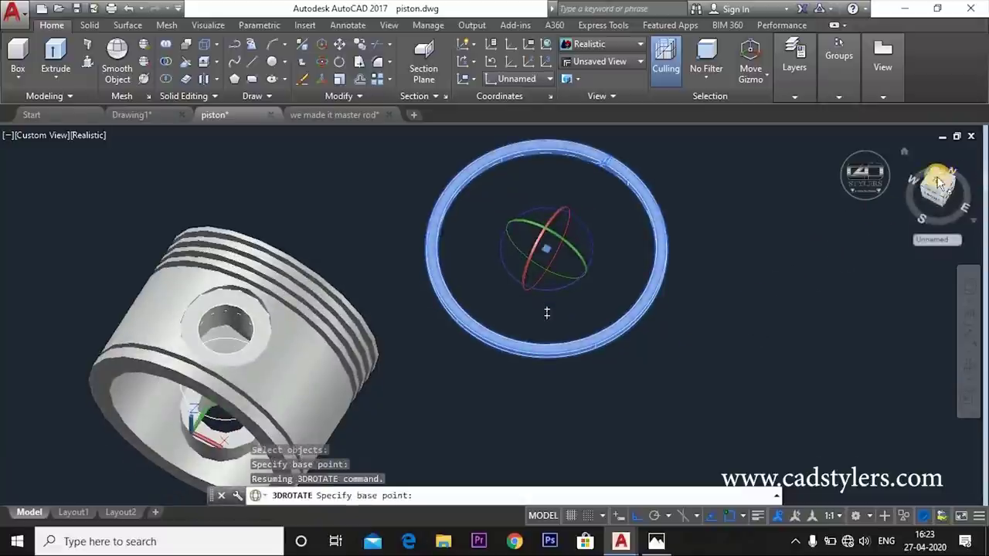
click(936, 183)
mouse_move(797, 333)
shift+middle_down()
mouse_move(729, 368)
mouse_move(761, 320)
mouse_move(757, 347)
shift+middle_up()
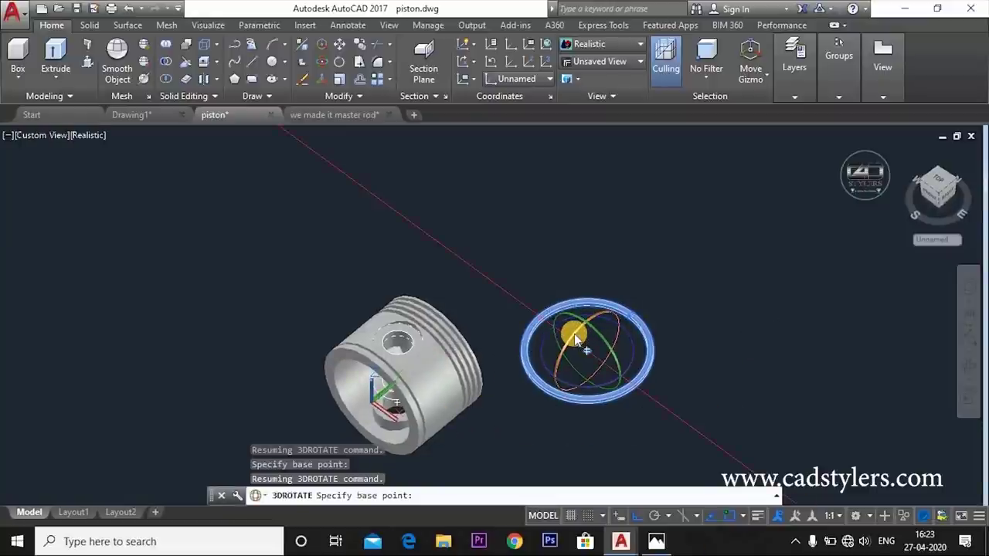
click(585, 321)
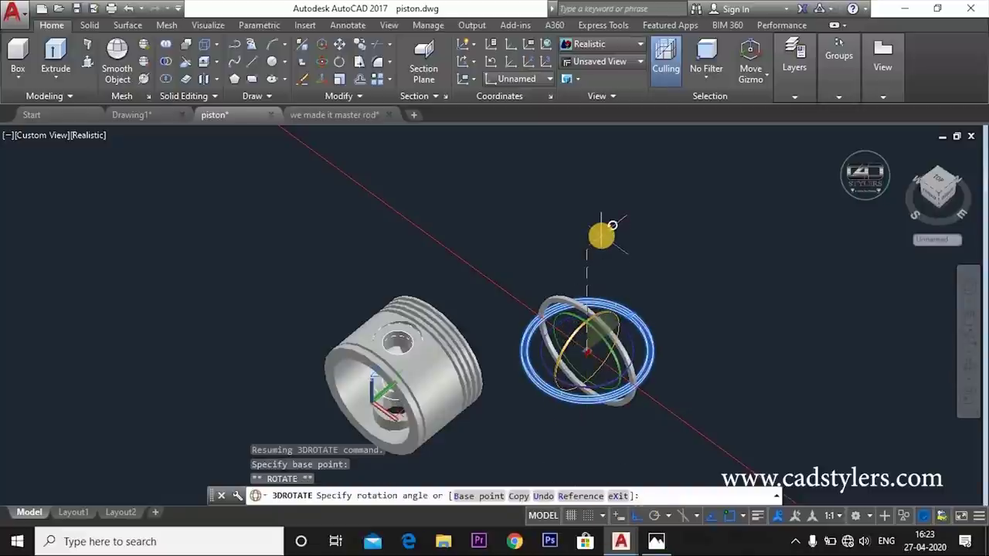
click(601, 235)
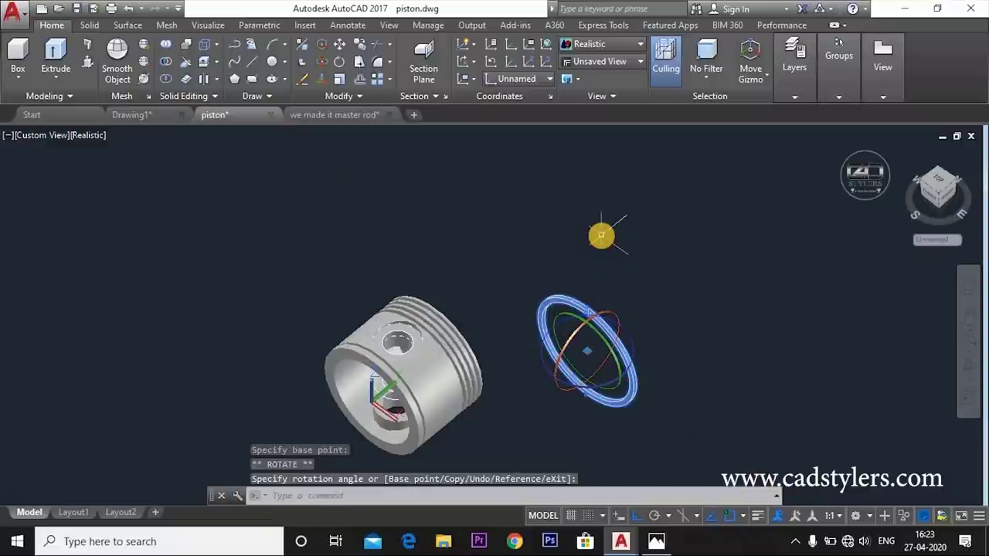
key(Return)
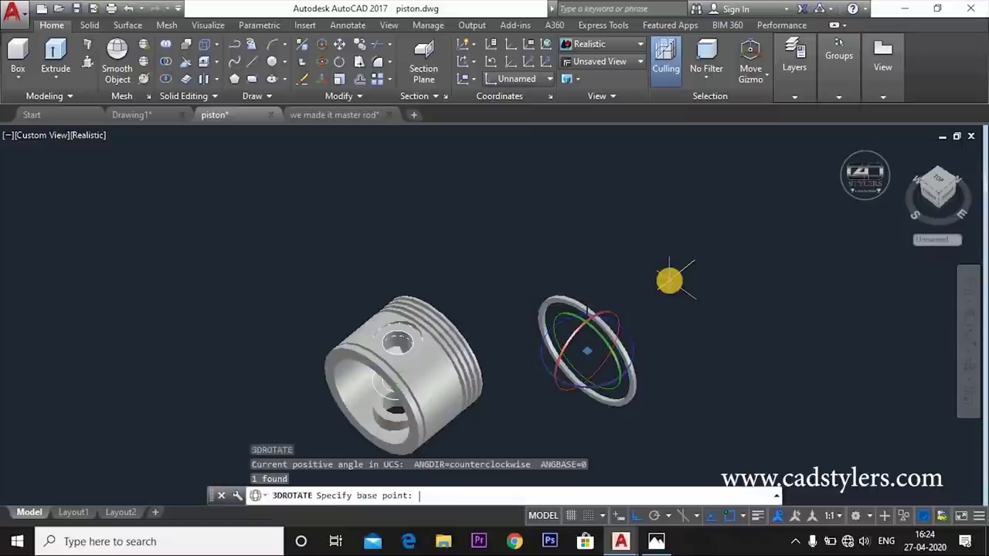
key(Escape)
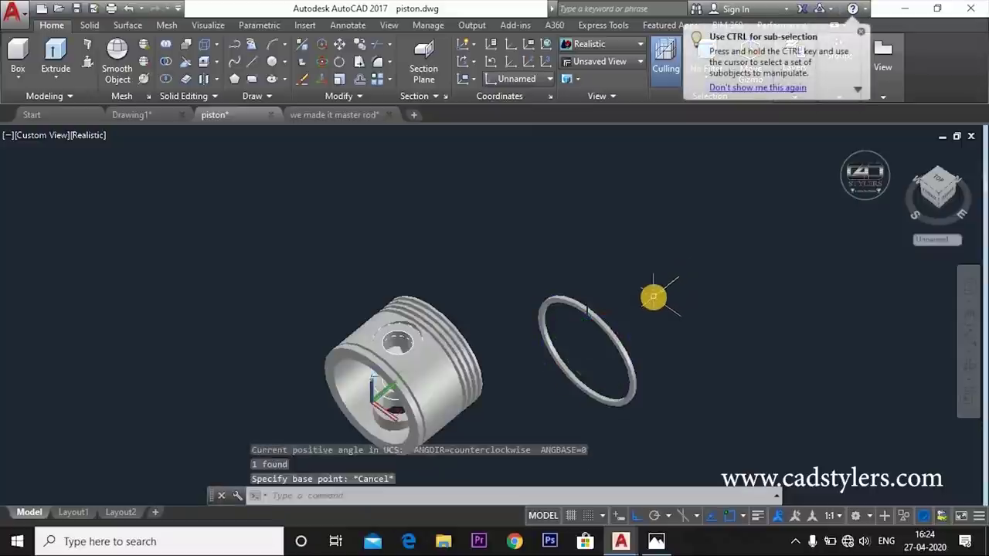
shift+middle_drag(651, 303, 689, 409)
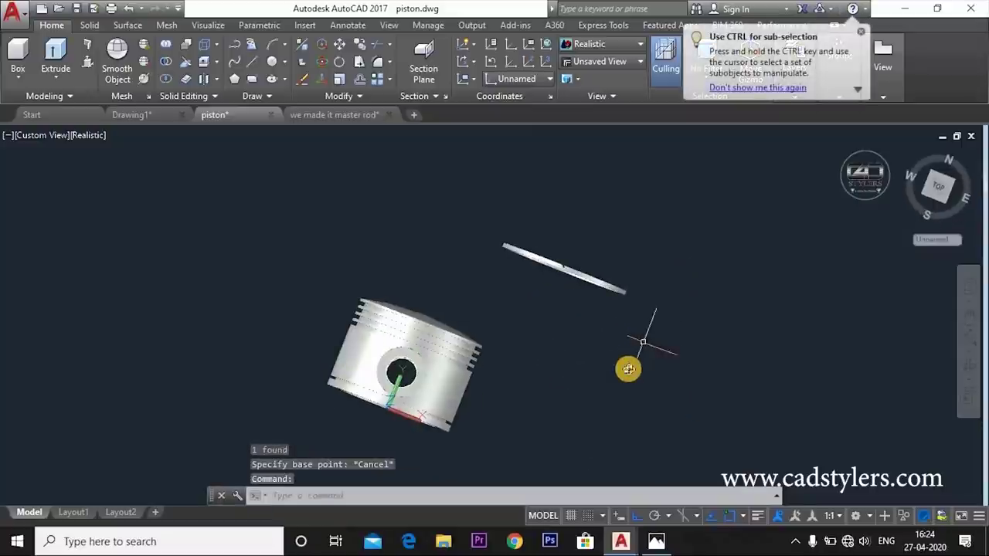
mouse_move(629, 366)
shift+middle_down()
mouse_move(516, 347)
mouse_move(450, 256)
shift+middle_up()
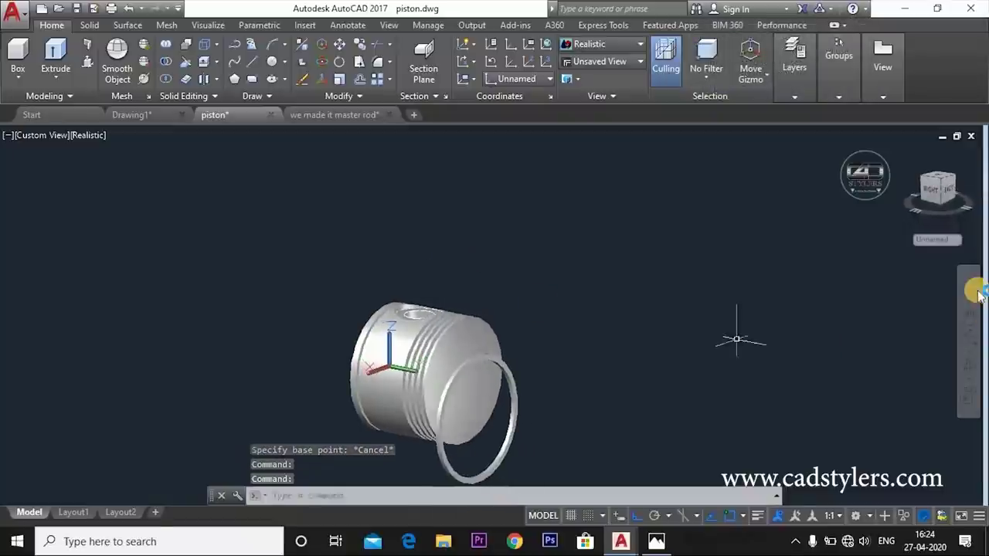
shift+middle_drag(728, 338, 628, 322)
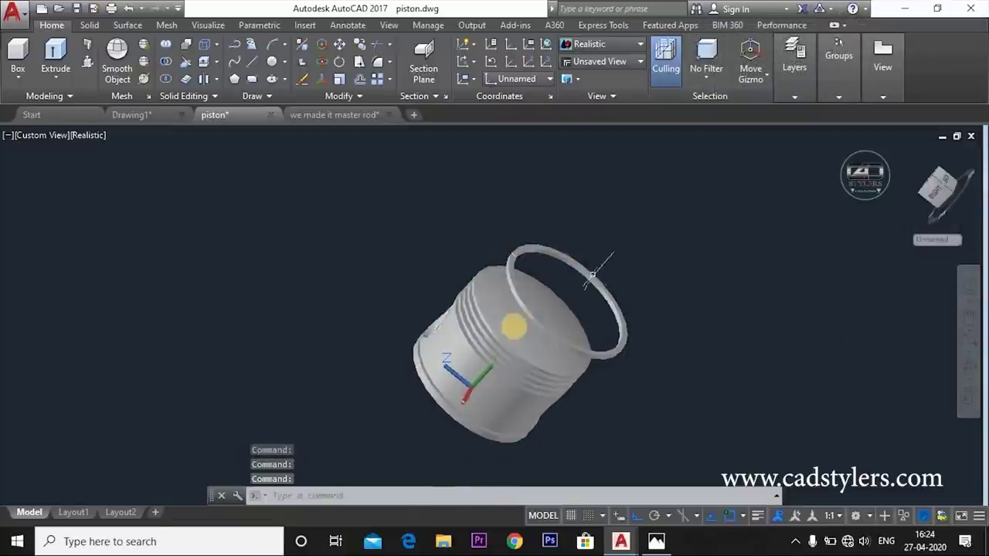
click(532, 358)
scroll(515, 377, up, 2)
scroll(512, 384, up, 2)
scroll(527, 348, up, 2)
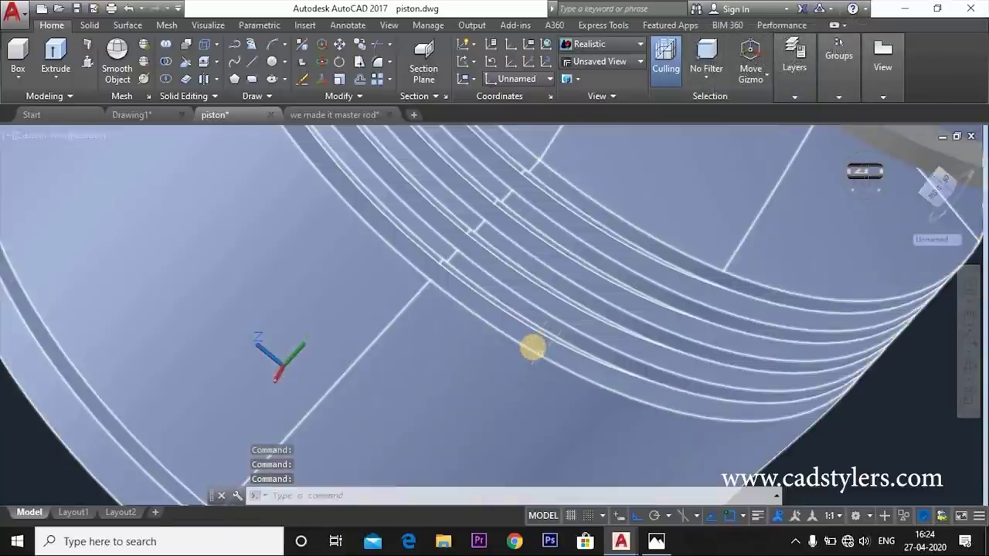
scroll(532, 349, down, 2)
scroll(536, 352, down, 2)
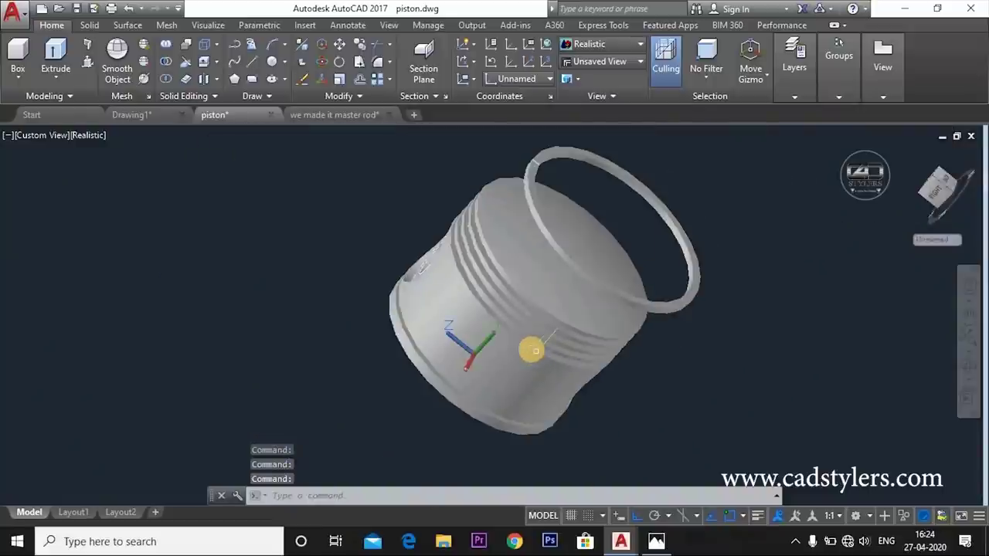
scroll(514, 337, up, 1)
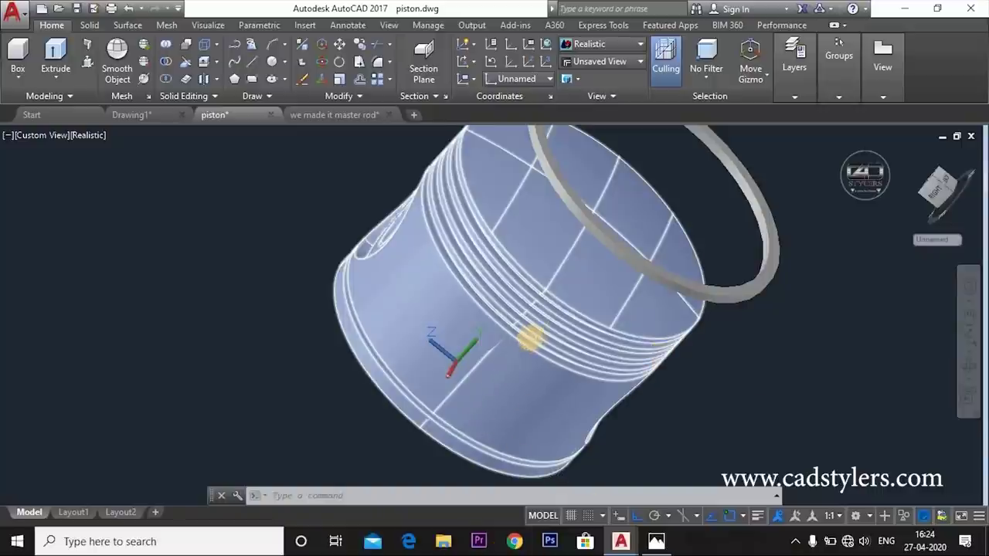
middle_drag(530, 339, 534, 386)
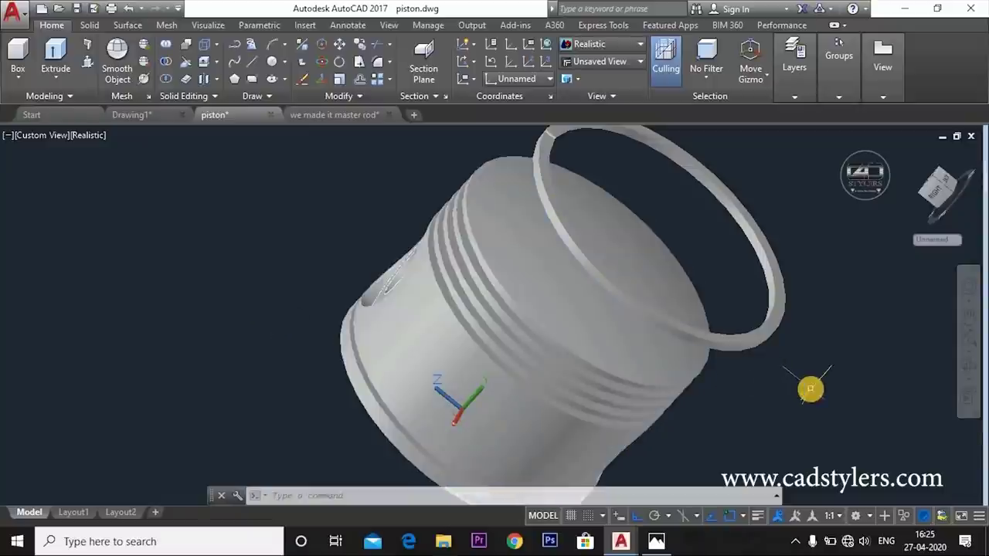
middle_drag(772, 393, 585, 407)
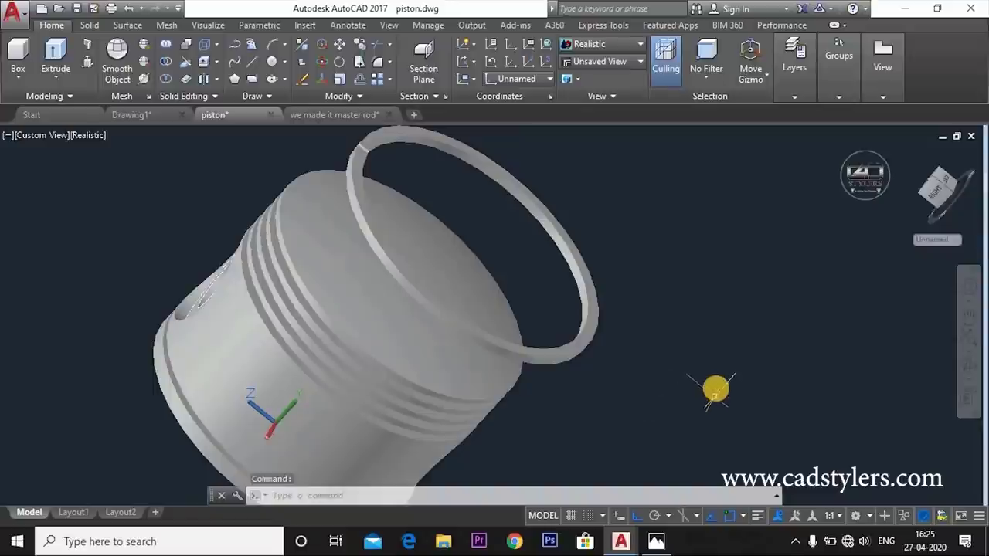
scroll(715, 380, down, 2)
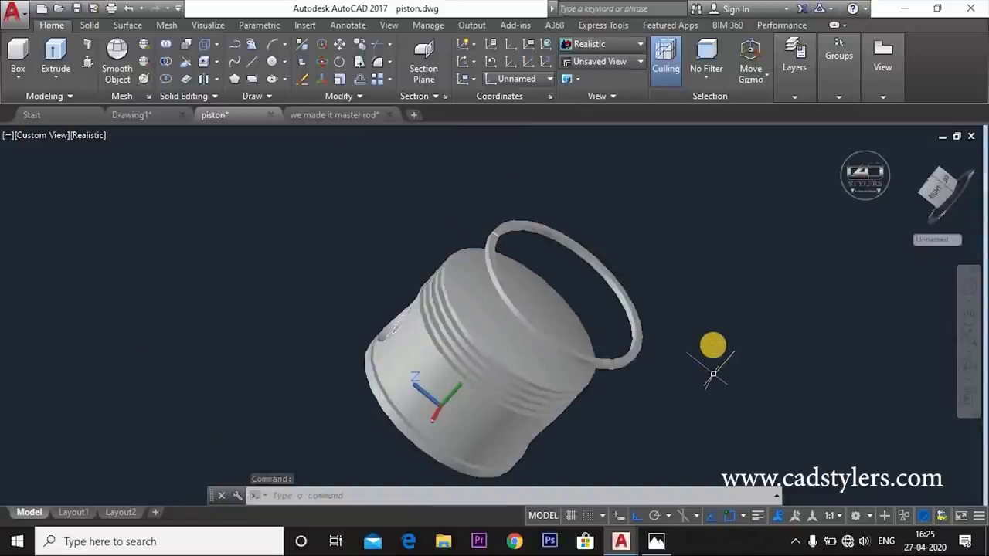
middle_drag(711, 352, 708, 339)
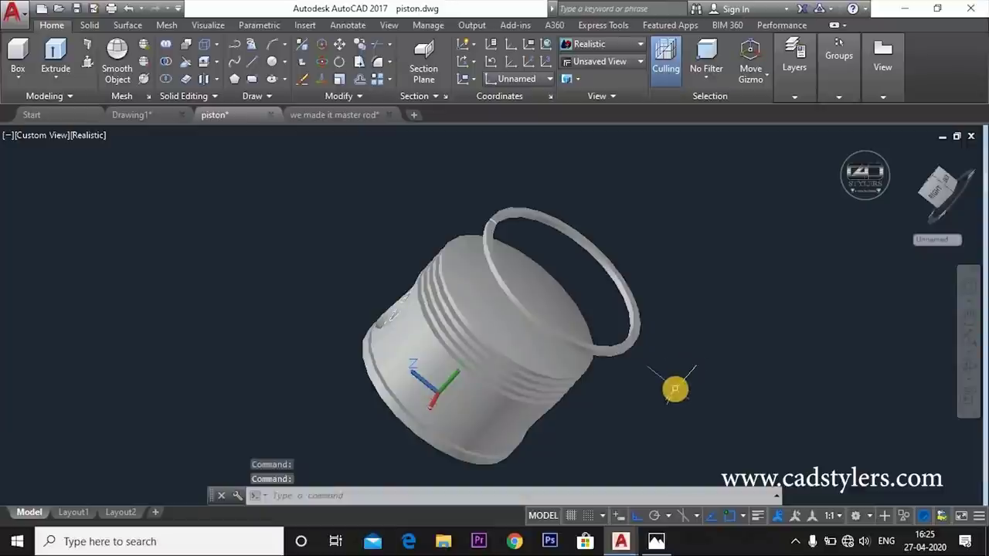
middle_drag(653, 405, 655, 388)
key(Escape)
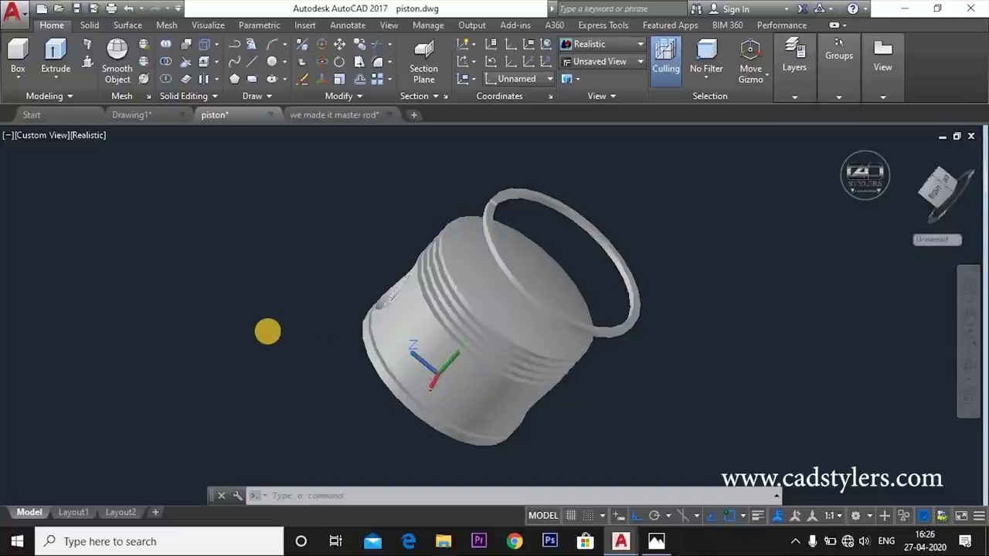
shift+middle_drag(267, 331, 573, 381)
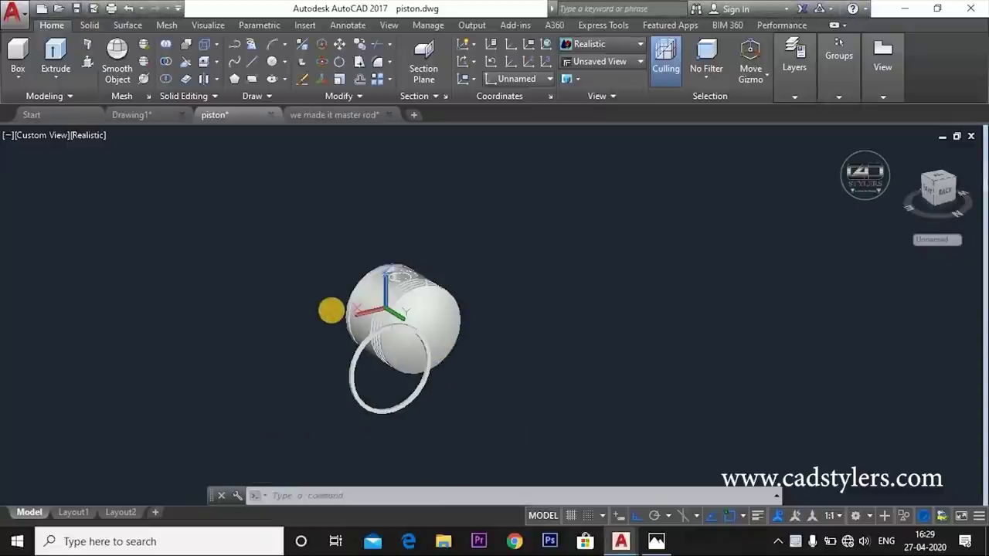
mouse_move(939, 185)
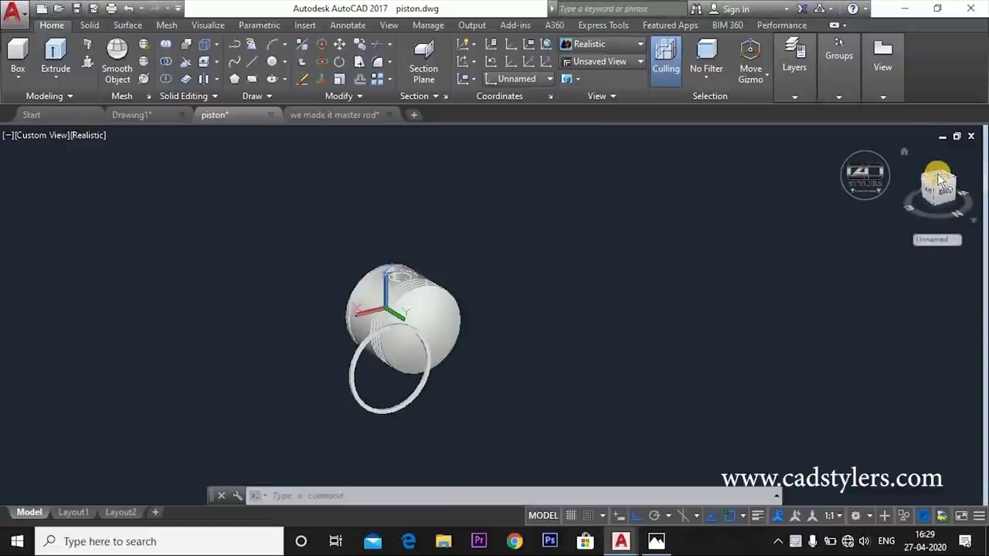
Step: Set the Top view, rotate it twice, and orbit back to a tilted view of the piston
click(938, 177)
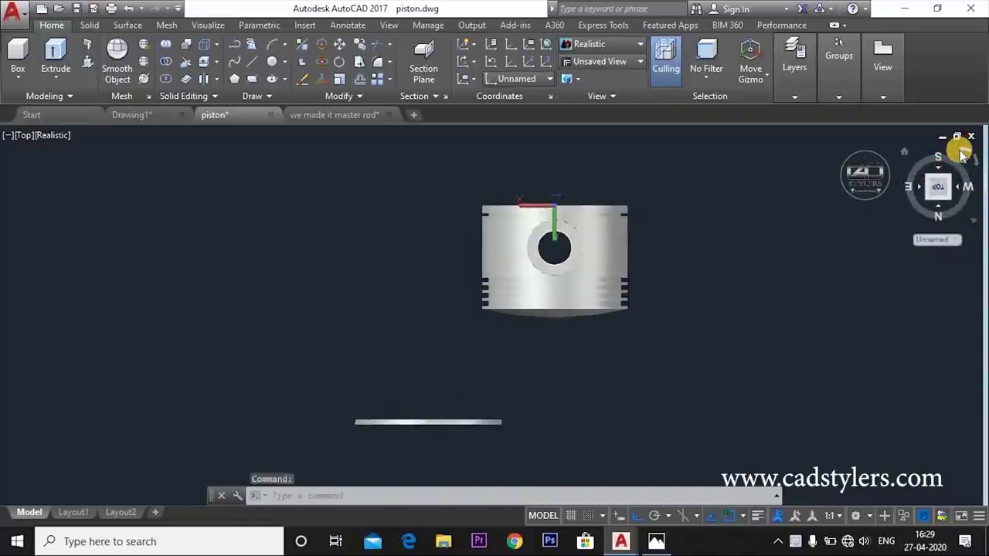
click(962, 154)
click(961, 155)
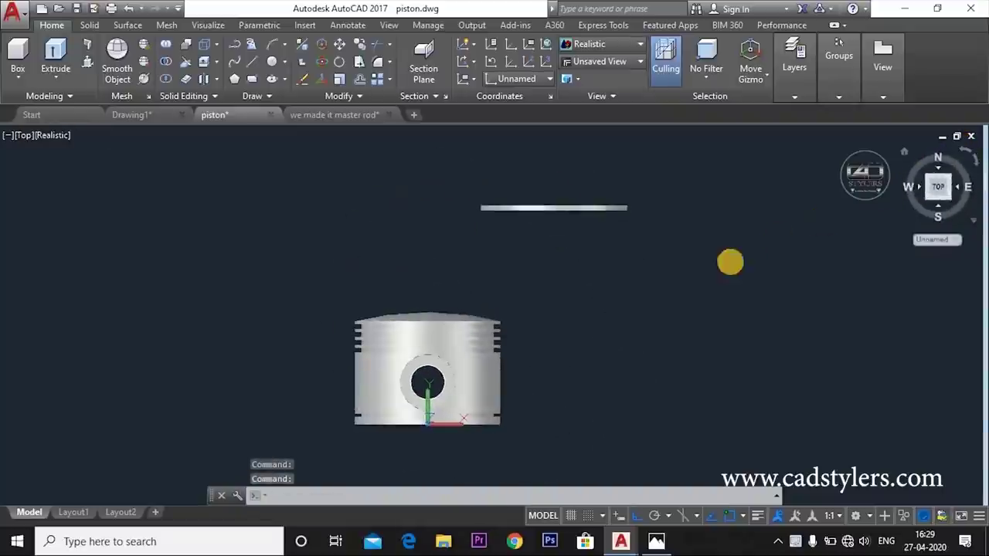
shift+middle_drag(666, 271, 602, 303)
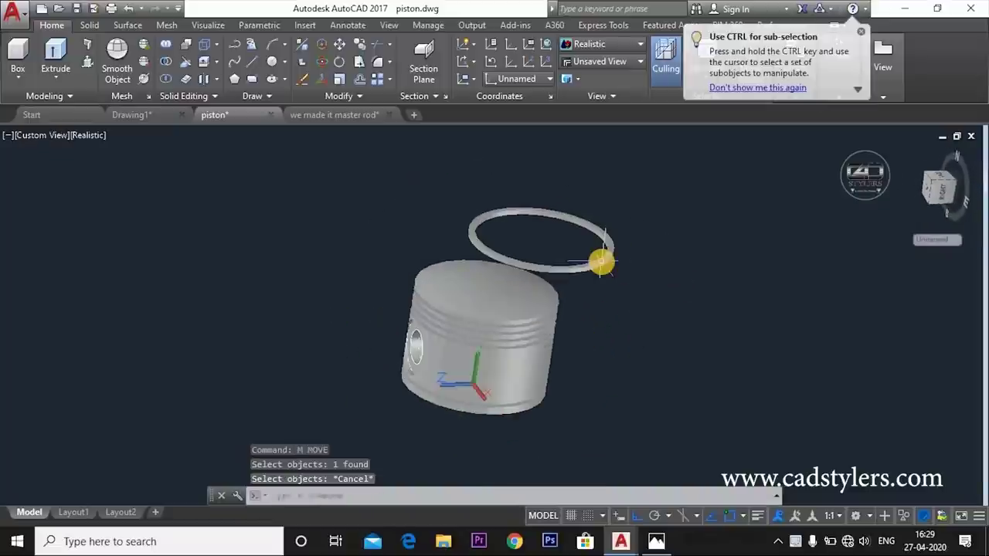
Step: Start MOVE on the loose ring, taking the ring's centre as the base point
text(m)
key(Return)
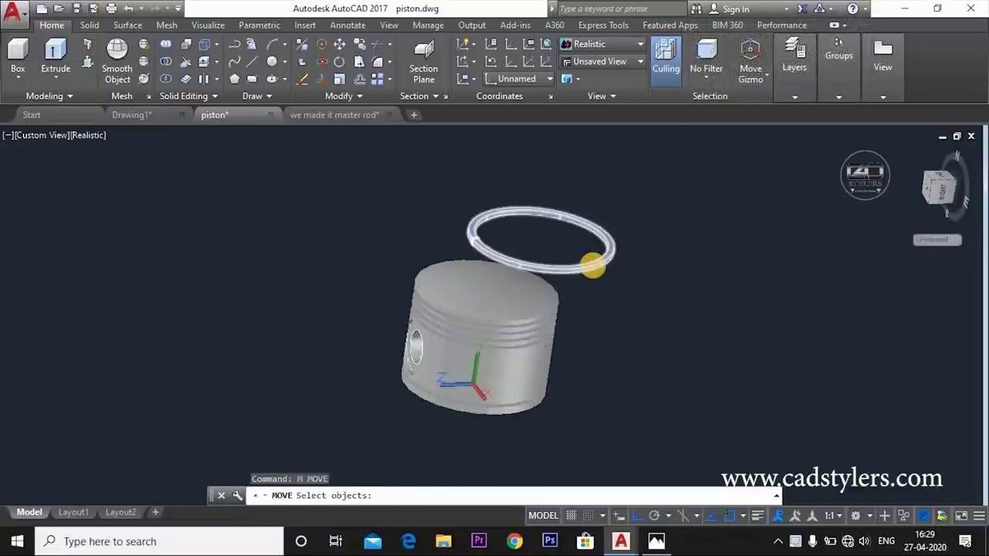
click(593, 266)
key(Return)
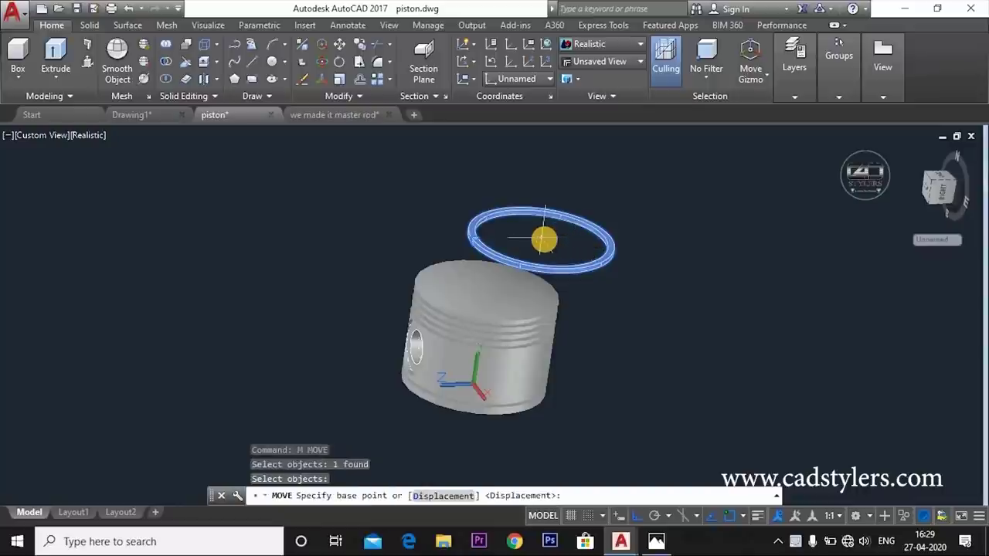
click(544, 240)
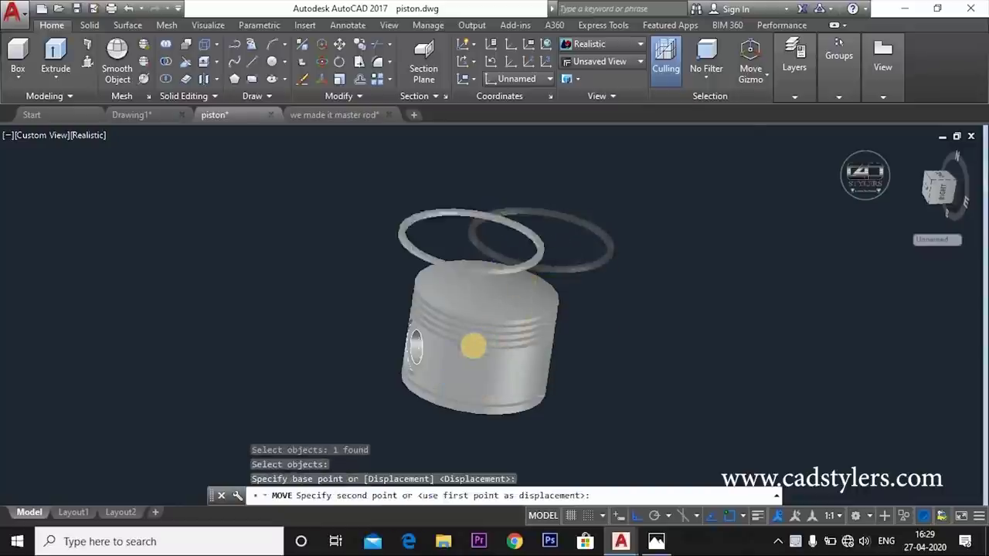
scroll(468, 347, up, 3)
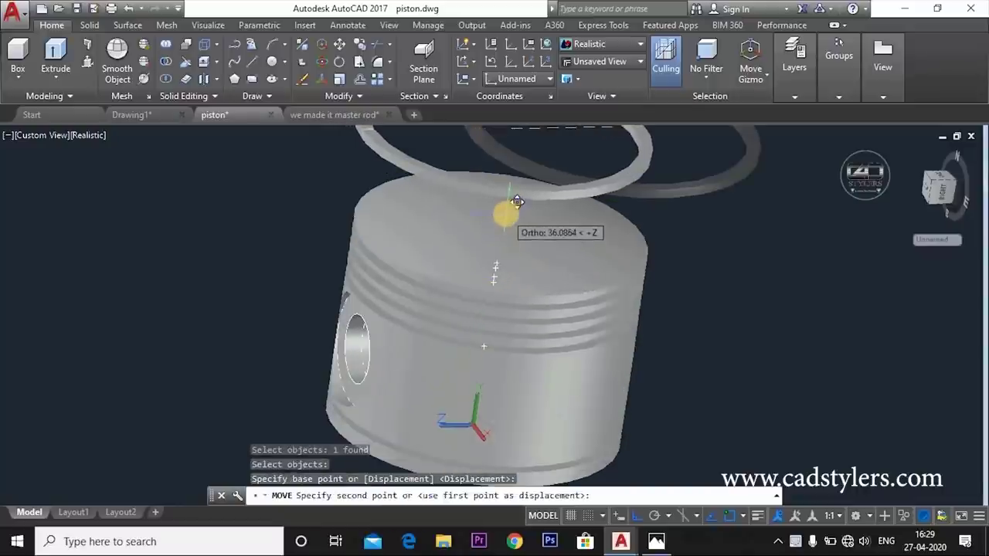
mouse_move(506, 214)
shift+middle_down()
mouse_move(420, 202)
mouse_move(528, 293)
mouse_move(578, 289)
mouse_move(516, 288)
mouse_move(530, 282)
shift+middle_up()
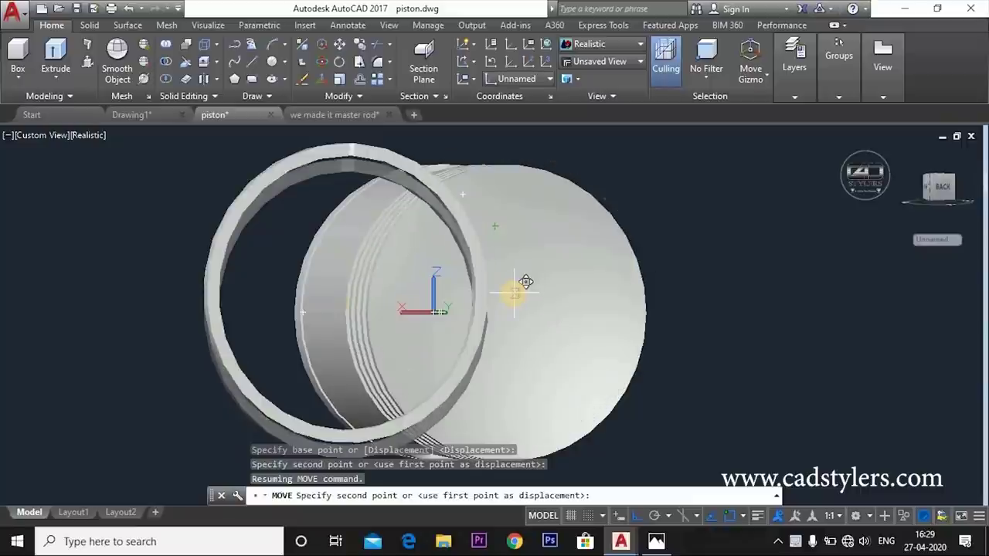
Step: Snap the ring's destination to the piston's centre with the Center osnap, completing the move
shift+right_click(513, 297)
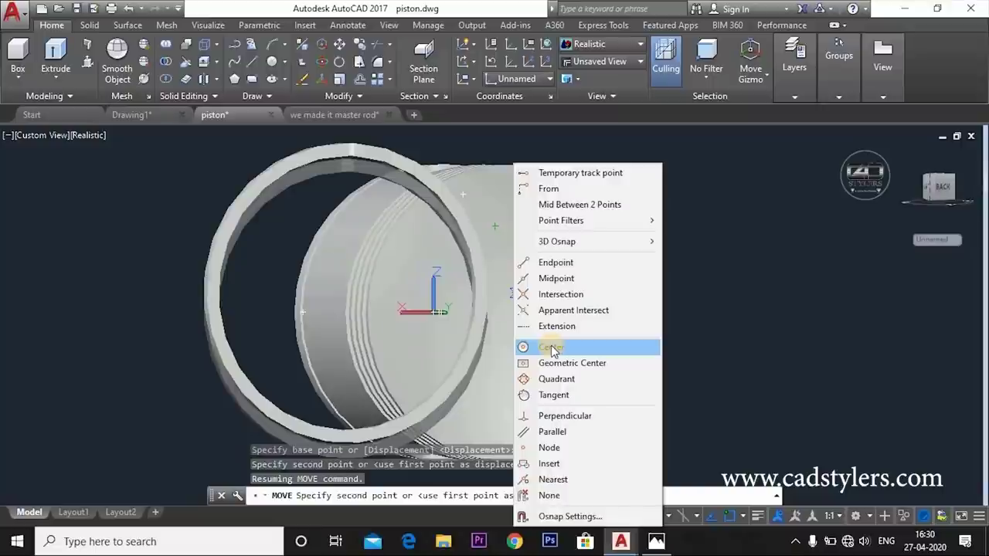
click(552, 349)
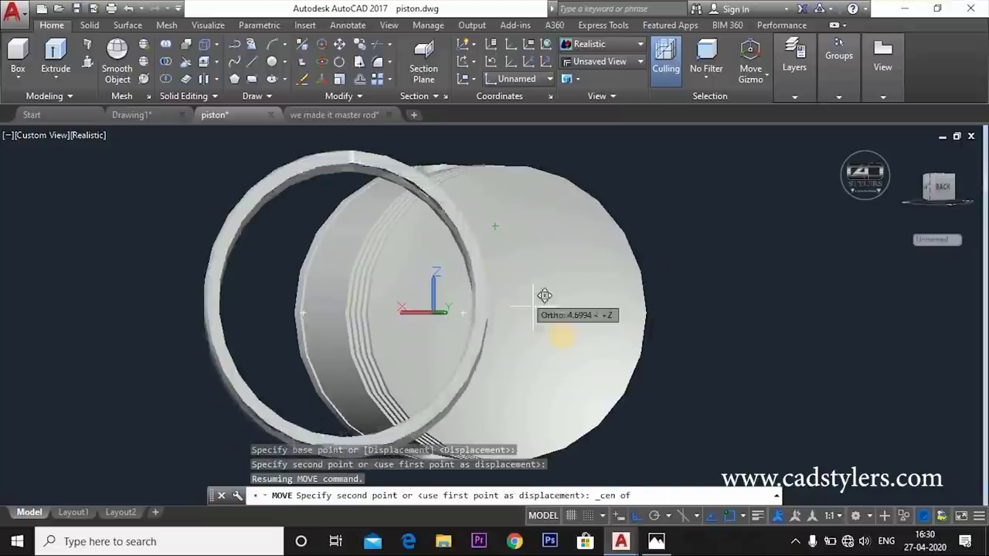
shift+middle_drag(544, 297, 509, 300)
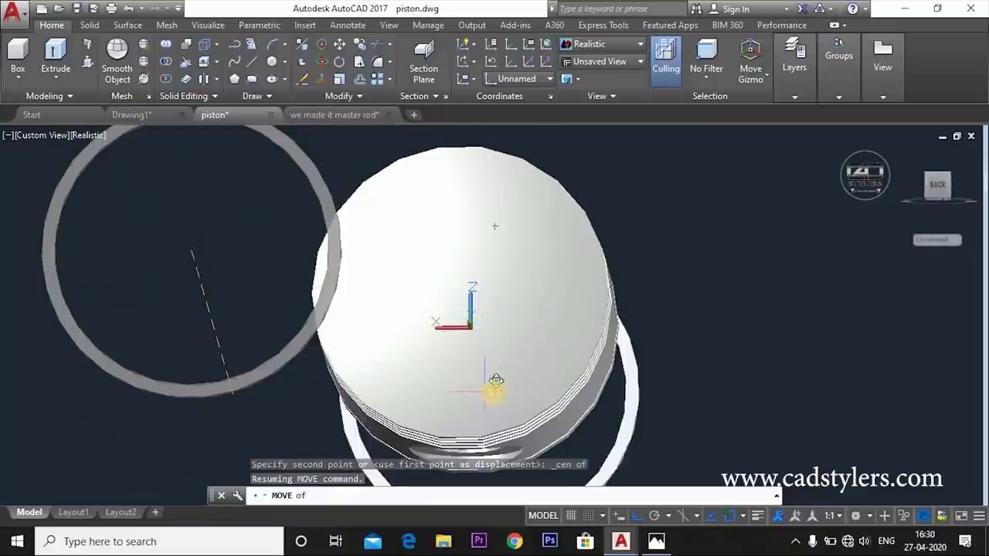
shift+middle_drag(499, 335, 512, 371)
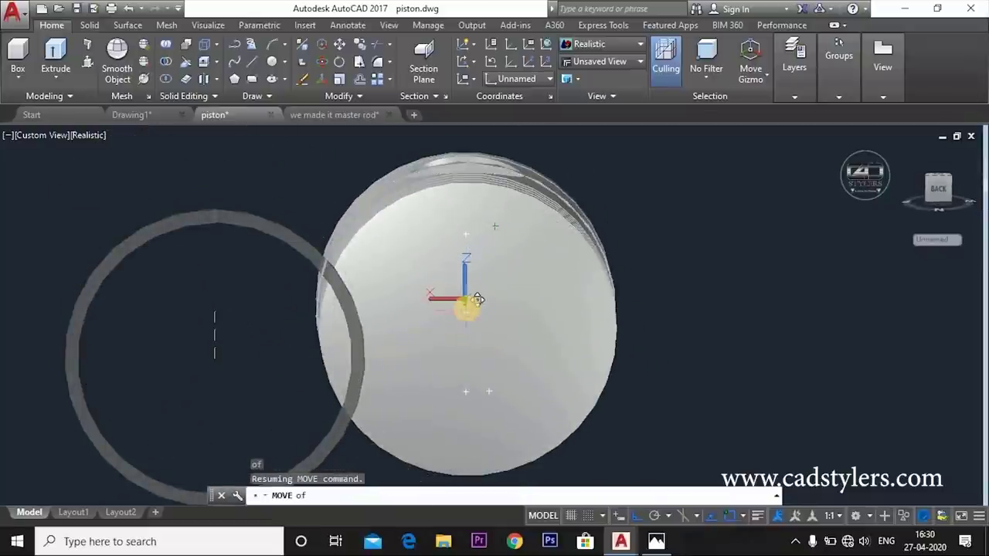
shift+middle_drag(478, 299, 473, 313)
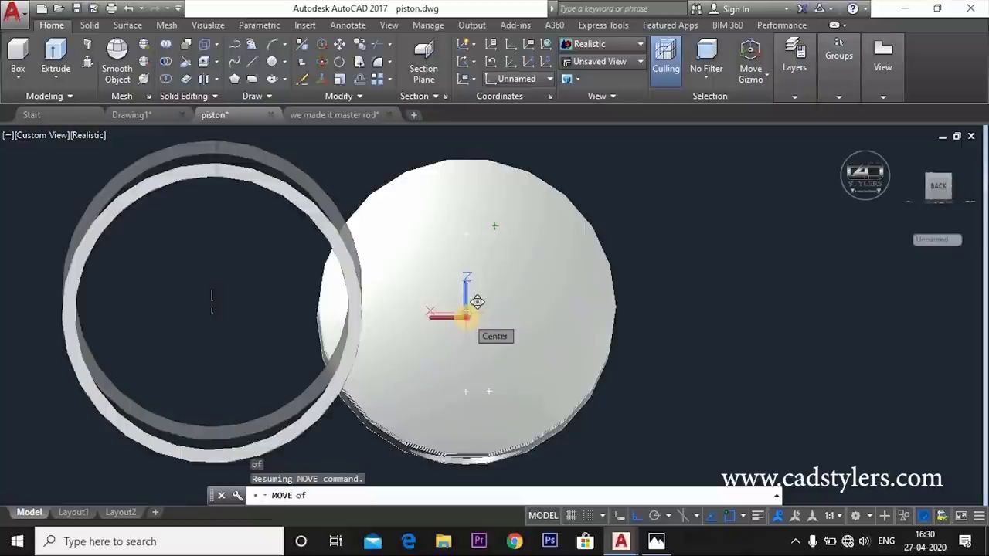
click(478, 302)
Step: Orbit to a tilted view of the piston and start MOVE with the ring selected
mouse_move(629, 448)
shift+middle_down()
mouse_move(561, 342)
mouse_move(521, 371)
mouse_move(523, 347)
mouse_move(569, 327)
mouse_move(596, 355)
mouse_move(578, 316)
mouse_move(564, 340)
shift+middle_up()
scroll(521, 371, up, 5)
scroll(521, 371, down, 5)
scroll(578, 316, up, 3)
scroll(567, 337, up, 2)
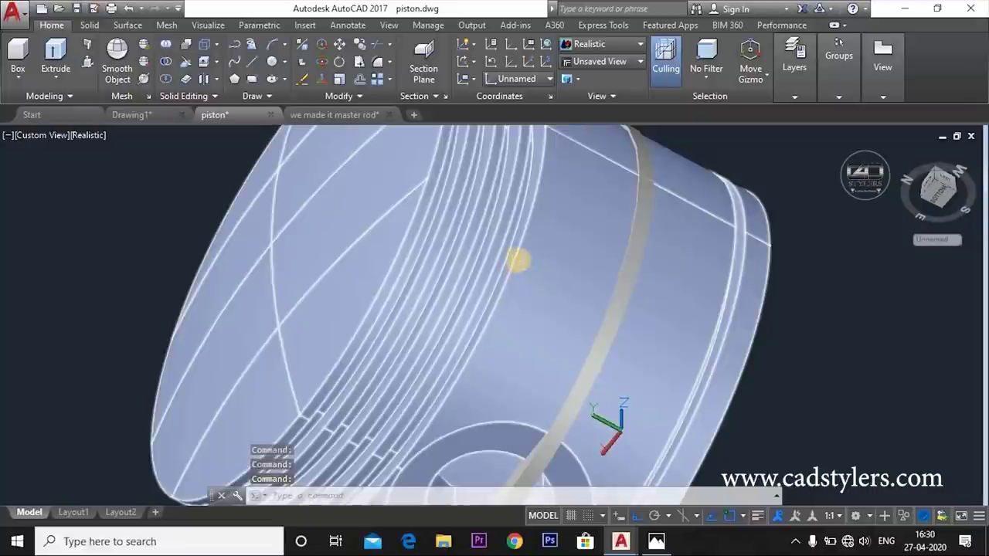
mouse_move(510, 255)
shift+middle_down()
mouse_move(530, 347)
mouse_move(592, 268)
mouse_move(594, 358)
mouse_move(620, 380)
mouse_move(638, 249)
mouse_move(554, 393)
shift+middle_up()
scroll(608, 301, up, 2)
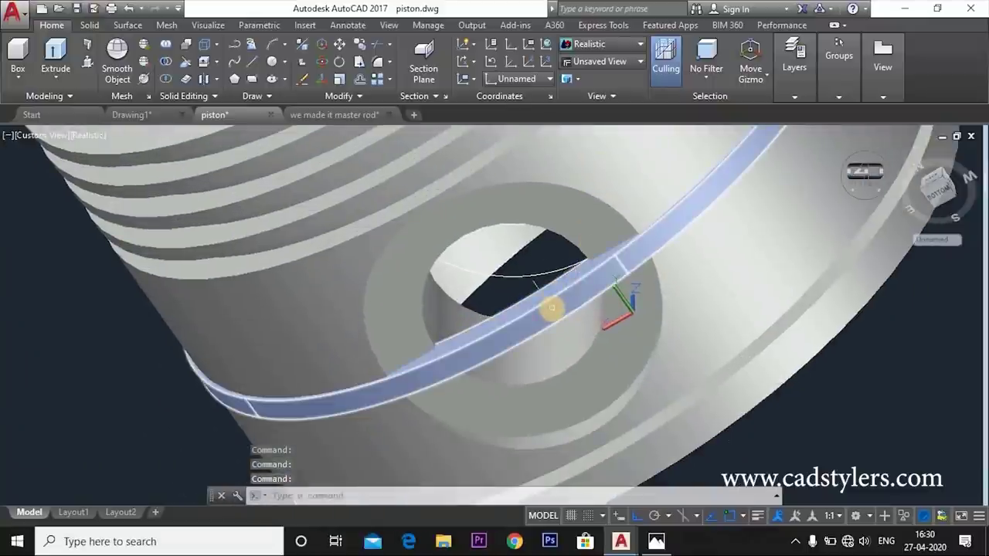
text(m)
key(Return)
click(526, 332)
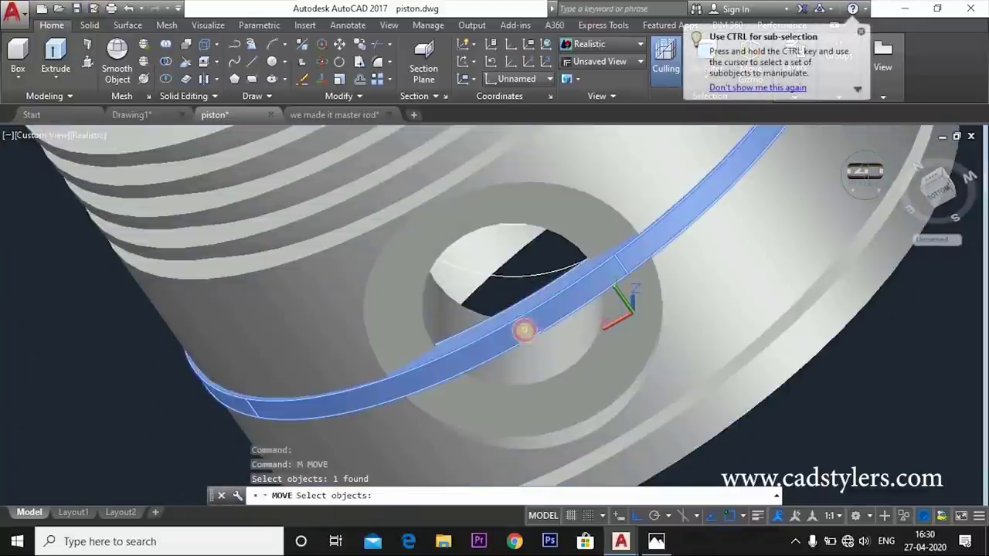
key(Return)
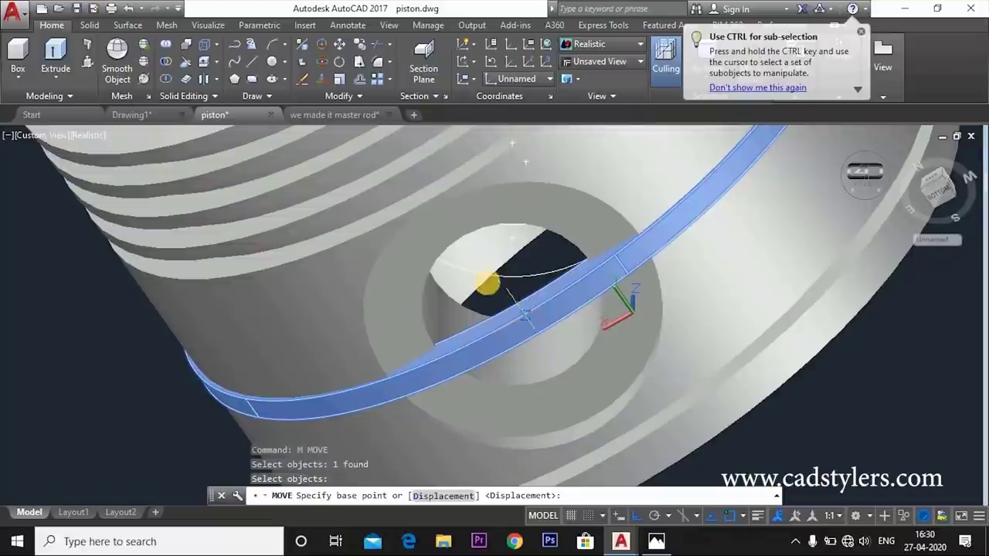
Step: Snap the move's base point to a quadrant on the ring using the Quadrant osnap
scroll(456, 294, down, 2)
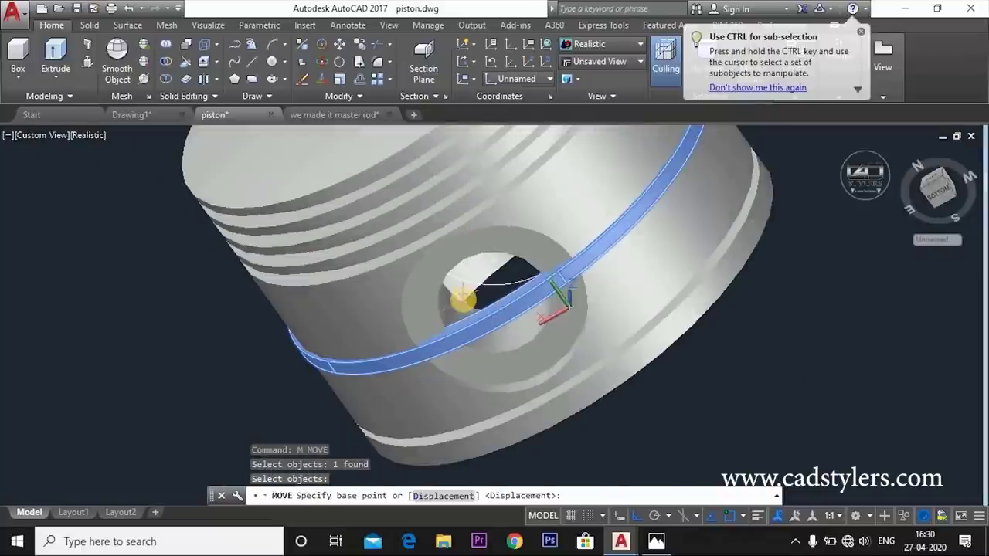
middle_drag(462, 300, 474, 340)
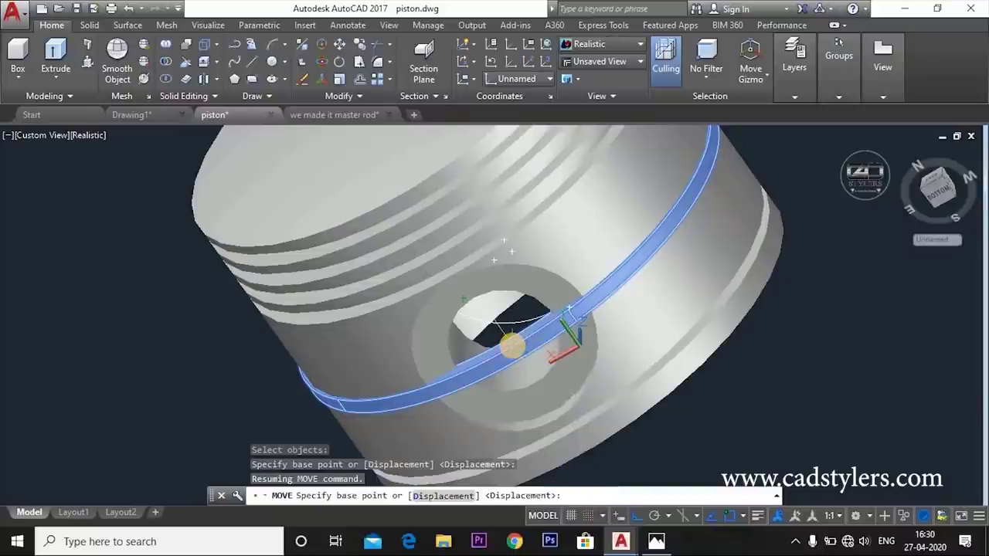
shift+right_click(515, 349)
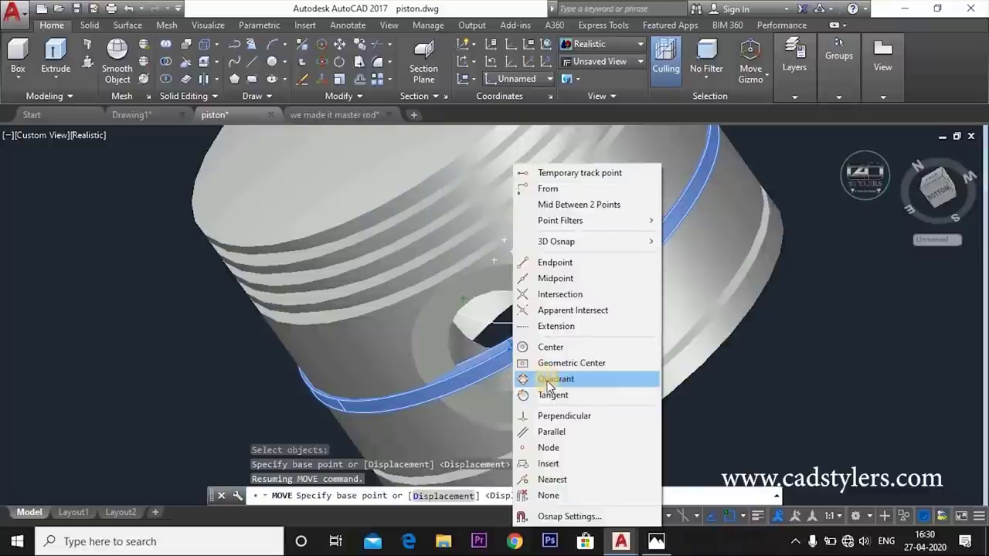
click(522, 378)
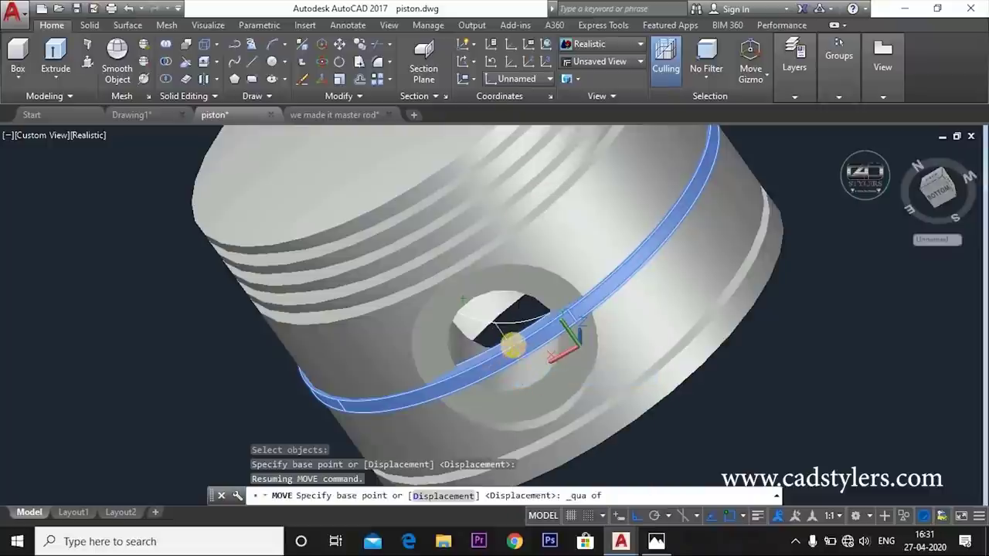
scroll(512, 345, up, 3)
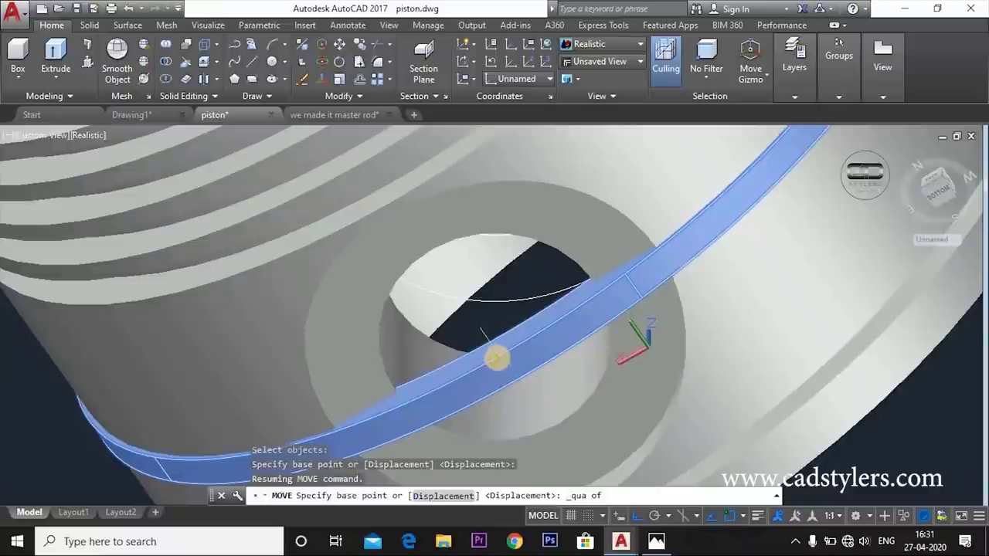
click(493, 359)
scroll(503, 370, down, 5)
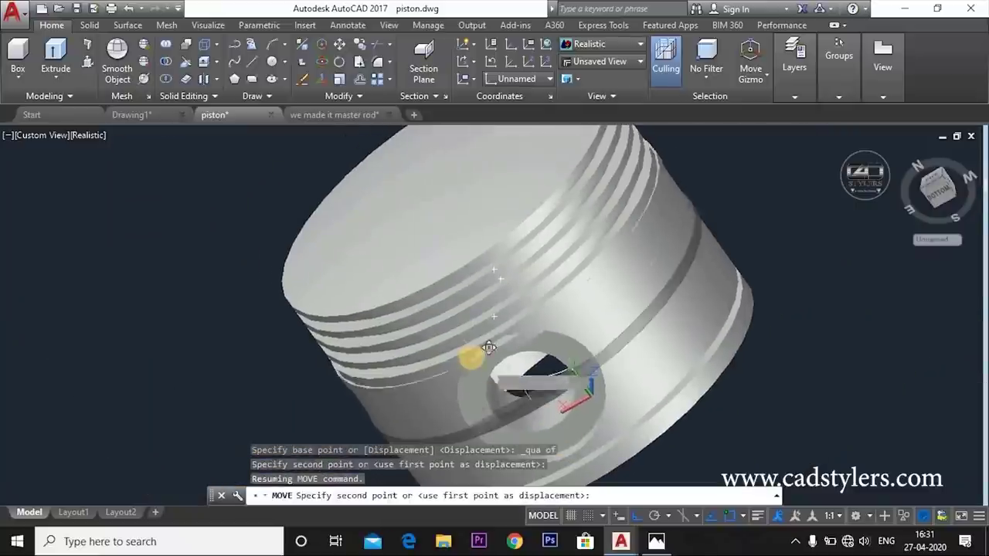
scroll(475, 347, up, 3)
mouse_move(494, 347)
shift+middle_down()
mouse_move(497, 270)
mouse_move(484, 304)
mouse_move(512, 227)
shift+middle_up()
scroll(497, 270, up, 3)
scroll(497, 270, up, 2)
scroll(498, 270, down, 4)
Step: Switch to the Shaded with Edges visual style and cancel the unfinished move
click(610, 45)
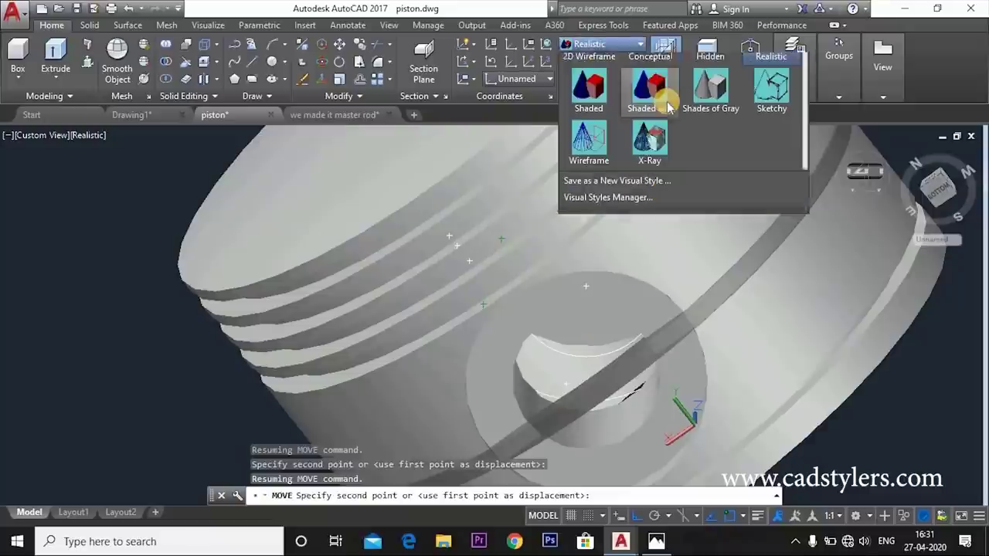
click(650, 128)
key(Escape)
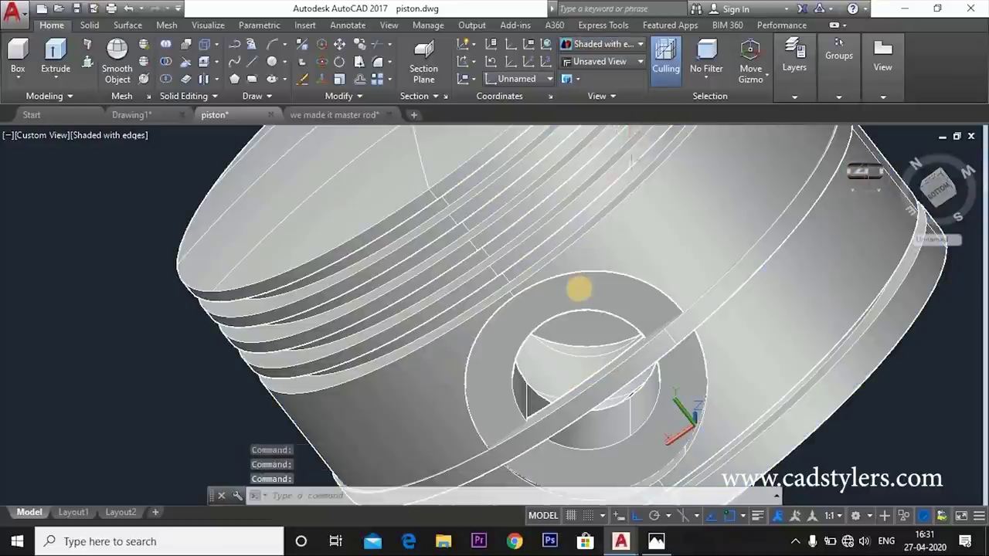
scroll(578, 287, down, 5)
scroll(566, 313, up, 2)
mouse_move(585, 331)
shift+middle_down()
mouse_move(657, 245)
mouse_move(706, 285)
mouse_move(778, 250)
mouse_move(808, 322)
mouse_move(672, 332)
mouse_move(521, 316)
shift+middle_up()
scroll(563, 368, up, 3)
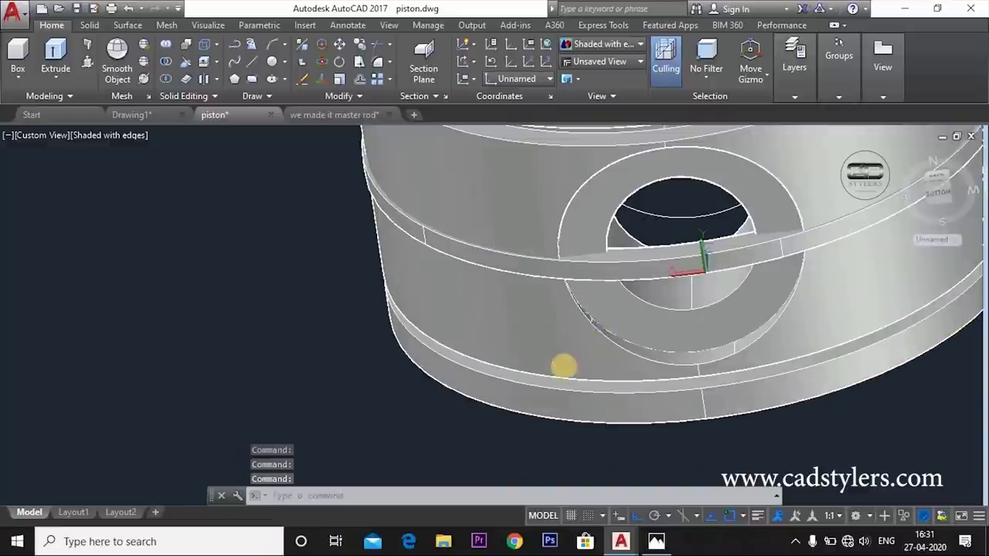
scroll(554, 373, up, 1)
shift+middle_drag(554, 373, 585, 396)
Step: Start MOVE on the ring with a Quadrant-snapped point on the ring as base
text(m)
key(Return)
click(599, 319)
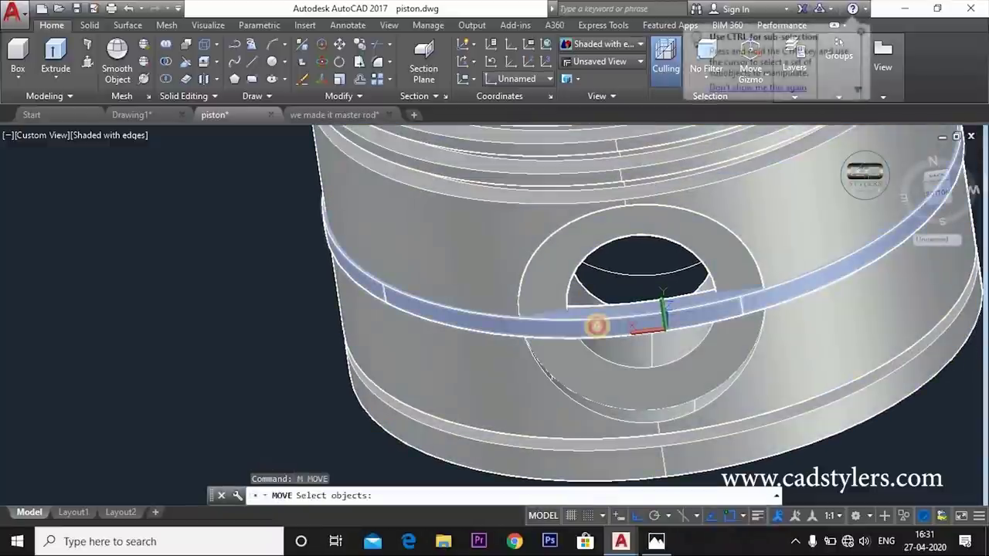
key(Return)
shift+right_click(598, 319)
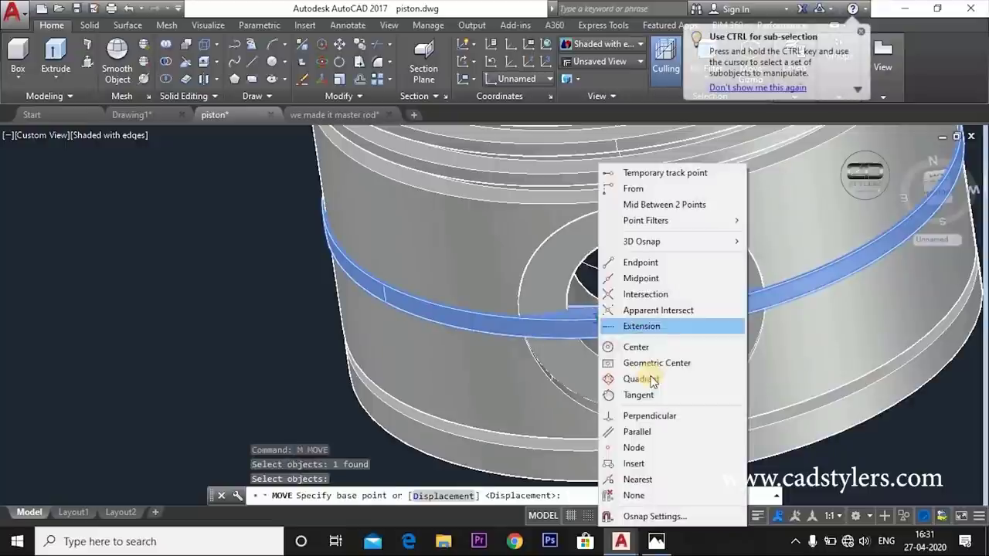
click(629, 378)
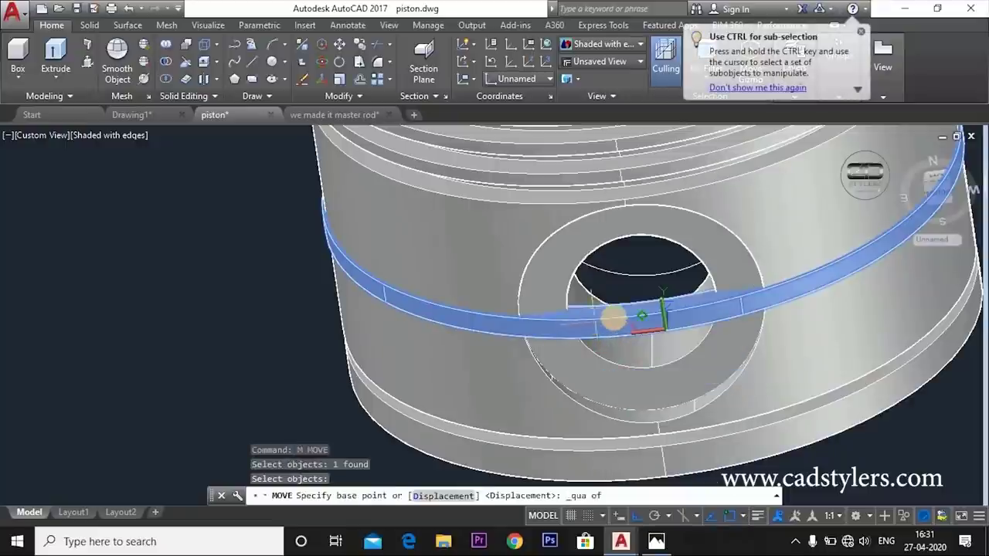
click(645, 317)
Step: Snap the ring's destination to a quadrant point in the piston's ring-groove area
mouse_move(645, 317)
shift+middle_down()
mouse_move(640, 430)
mouse_move(625, 287)
mouse_move(633, 264)
mouse_move(654, 471)
shift+middle_up()
scroll(628, 274, up, 2)
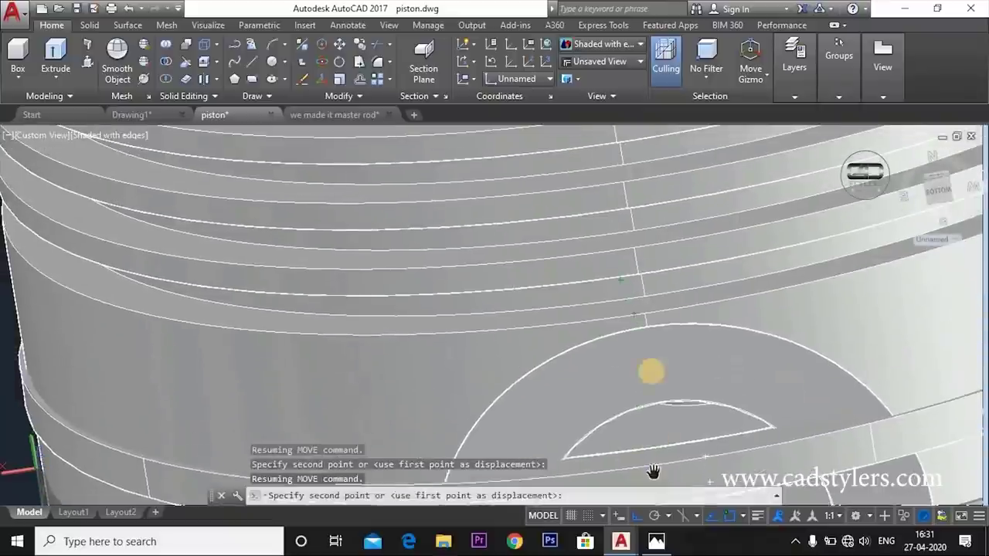
shift+right_click(635, 272)
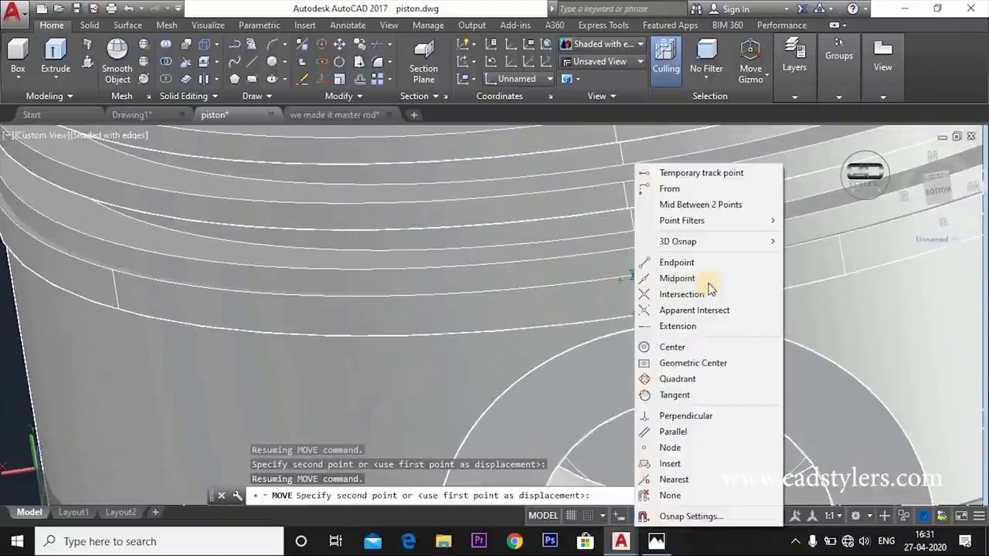
click(677, 378)
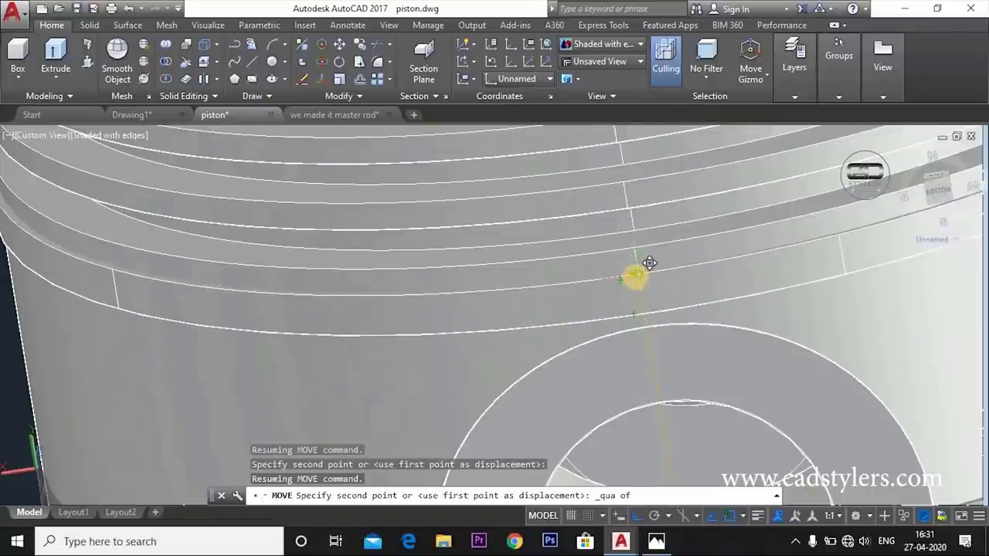
scroll(635, 276, down, 5)
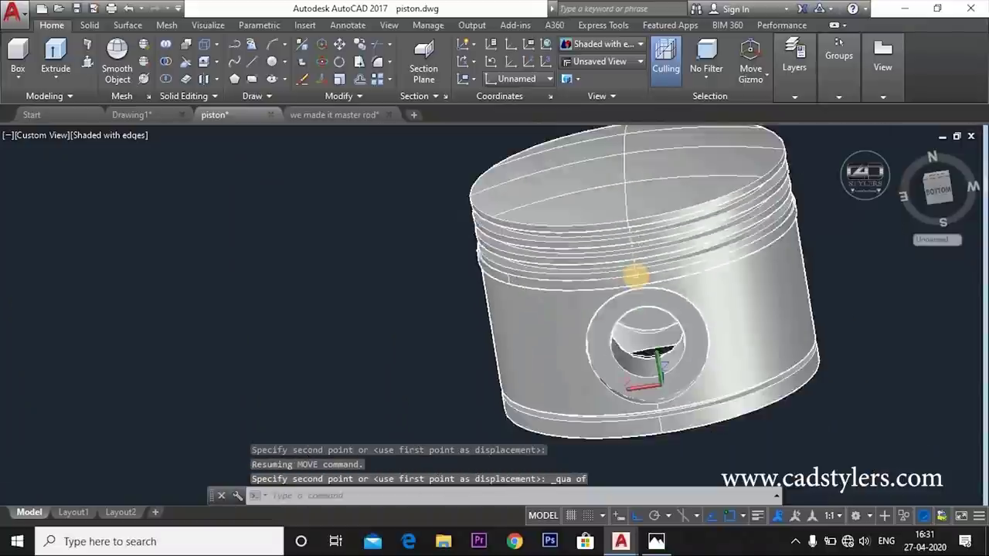
scroll(635, 276, down, 3)
shift+middle_drag(626, 331, 613, 369)
click(613, 368)
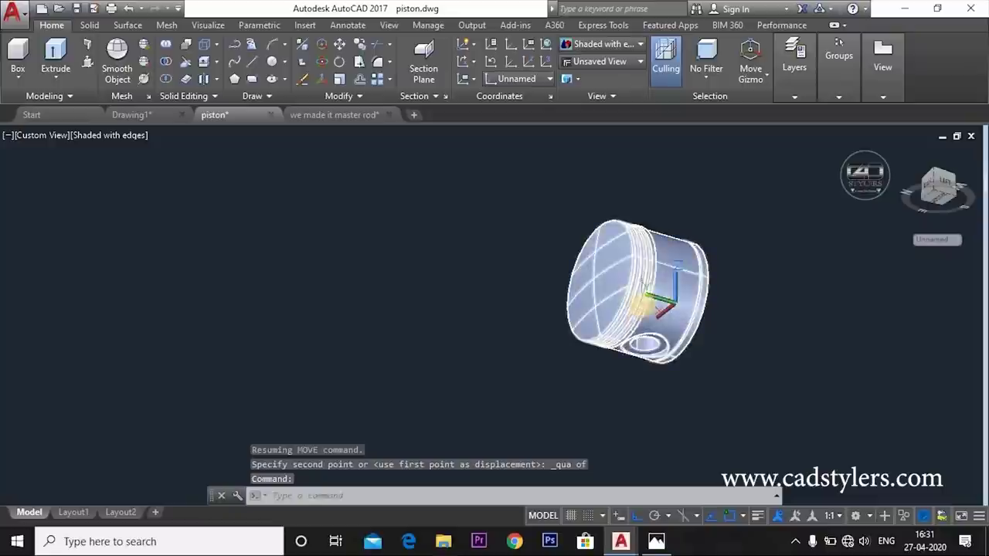
scroll(656, 309, up, 3)
scroll(677, 266, up, 2)
scroll(649, 299, up, 2)
scroll(638, 297, up, 2)
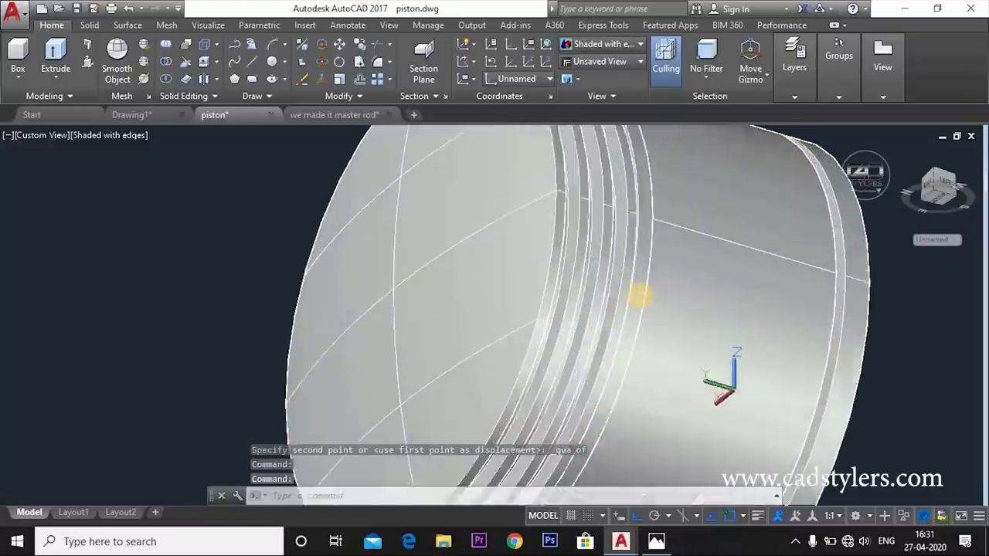
scroll(638, 297, up, 2)
scroll(638, 297, down, 6)
mouse_move(631, 324)
shift+middle_down()
mouse_move(629, 379)
mouse_move(657, 287)
shift+middle_up()
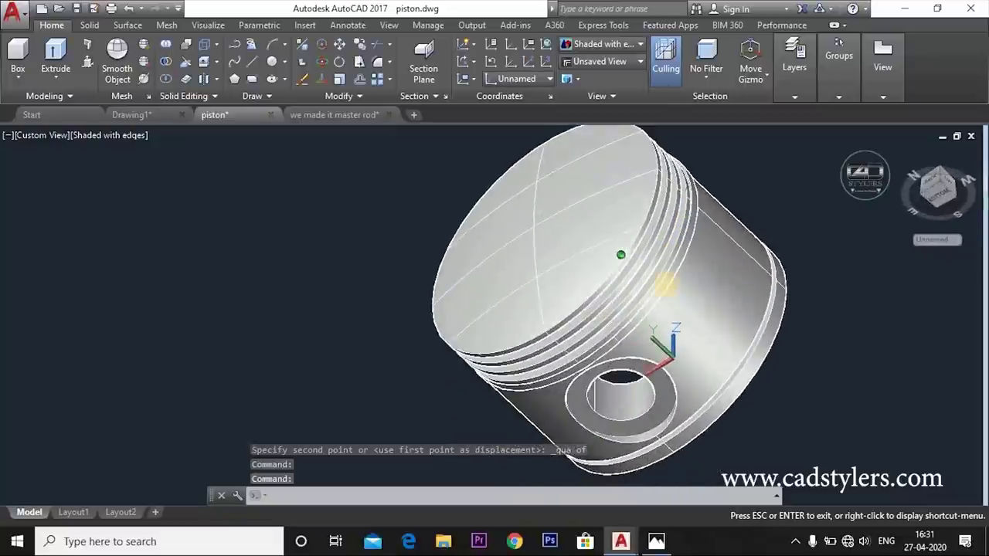
scroll(623, 324, up, 2)
scroll(554, 330, up, 2)
mouse_move(553, 330)
shift+middle_down()
mouse_move(592, 278)
mouse_move(664, 327)
mouse_move(658, 347)
mouse_move(480, 272)
mouse_move(470, 304)
shift+middle_up()
scroll(479, 272, up, 2)
scroll(469, 260, up, 2)
scroll(473, 304, down, 4)
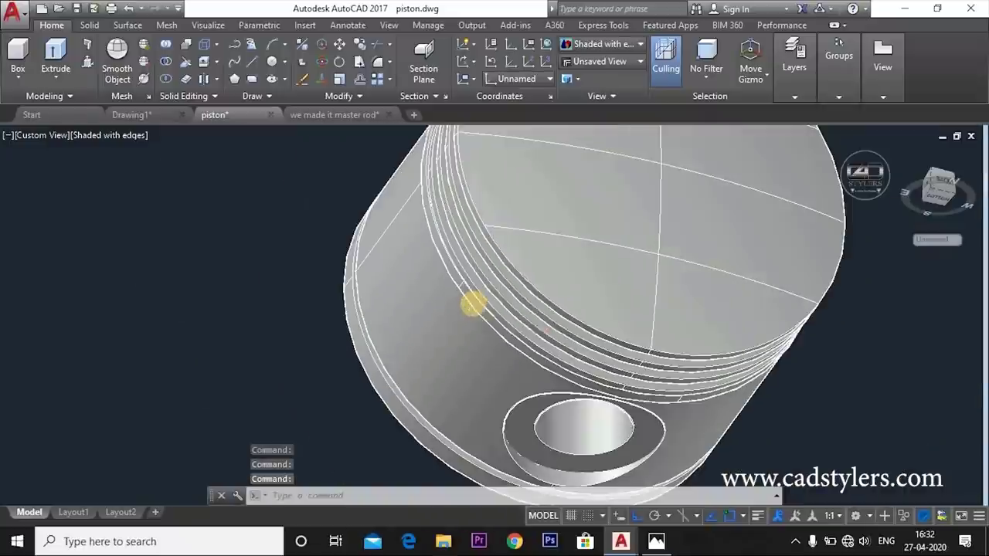
mouse_move(572, 342)
shift+middle_down()
mouse_move(560, 278)
mouse_move(603, 286)
mouse_move(579, 353)
mouse_move(713, 363)
mouse_move(536, 205)
shift+middle_up()
scroll(591, 255, up, 3)
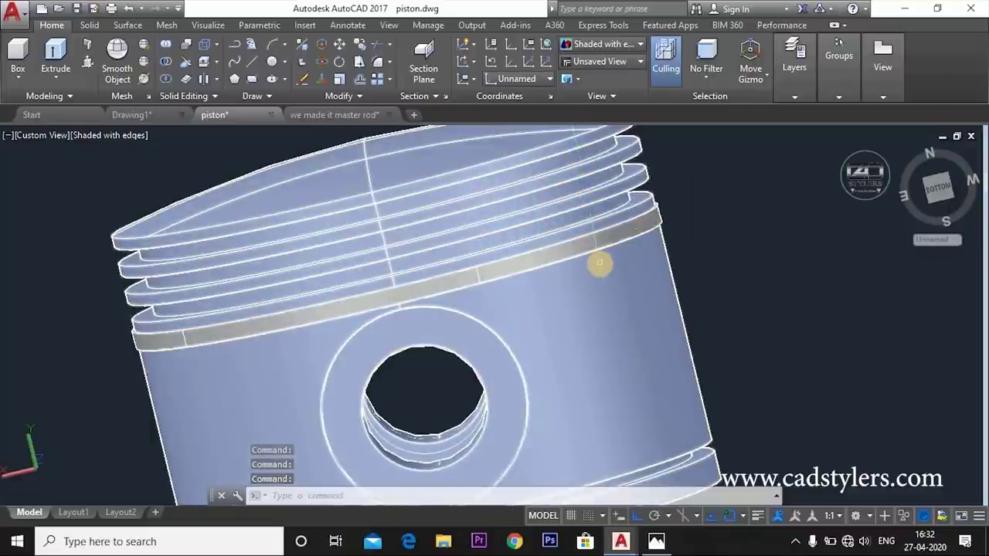
Step: Start a rectangular array (AR) of the piston ring
text(ar)
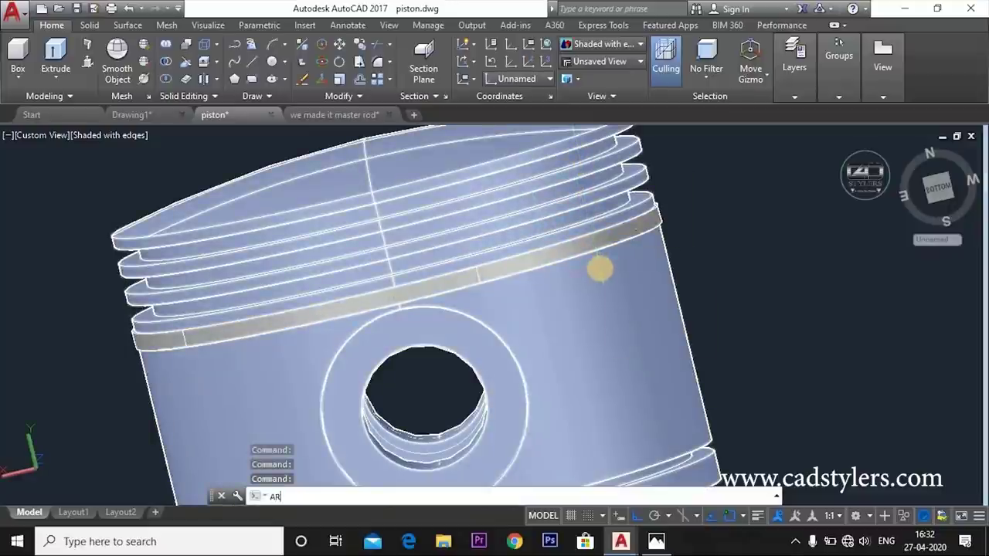
key(Return)
scroll(600, 268, down, 3)
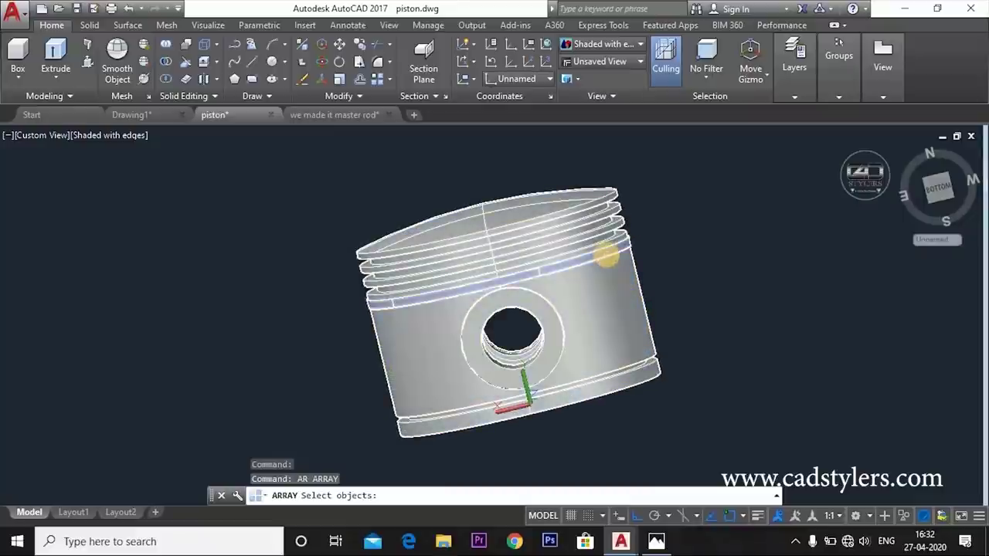
click(607, 255)
key(Return)
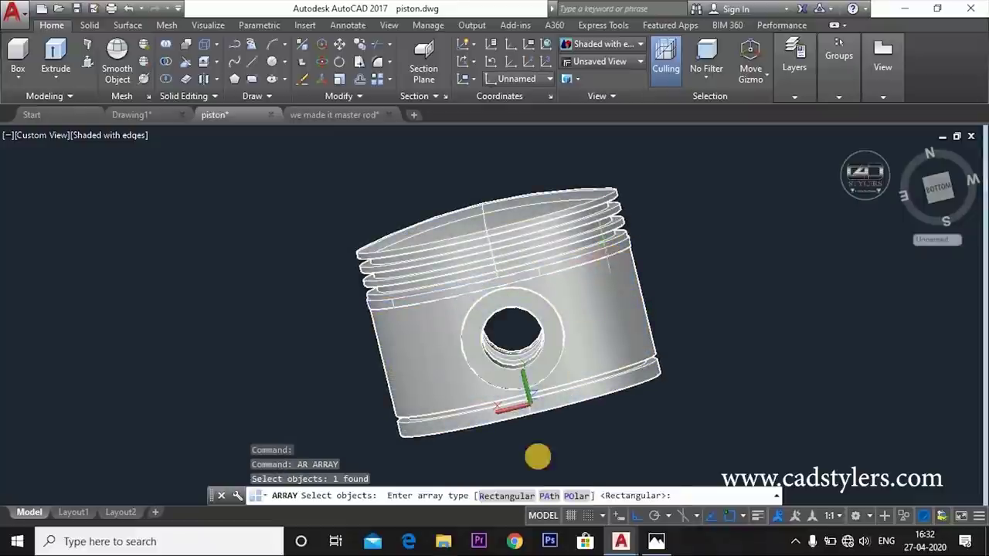
click(516, 498)
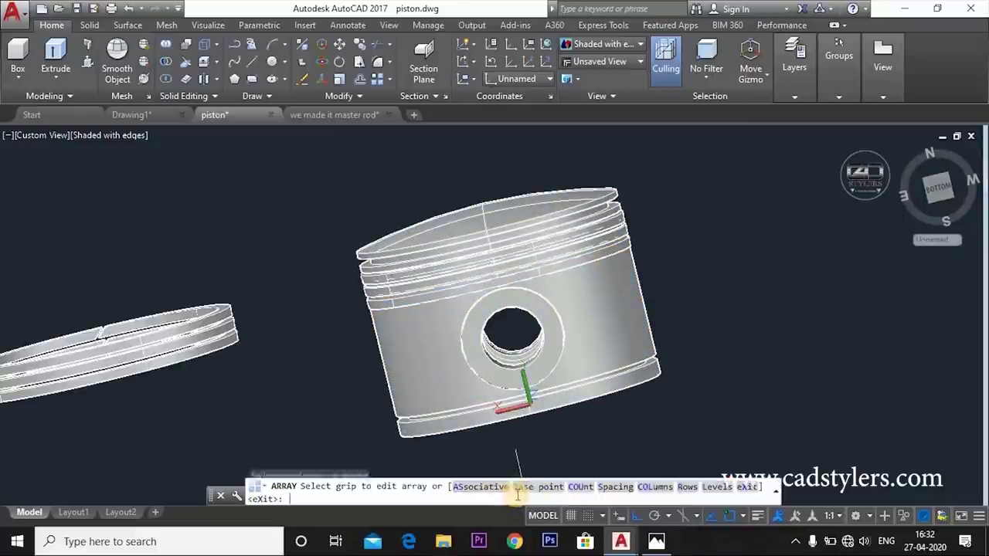
Step: Set the ring array to 1 column and 4 rows
scroll(591, 405, down, 2)
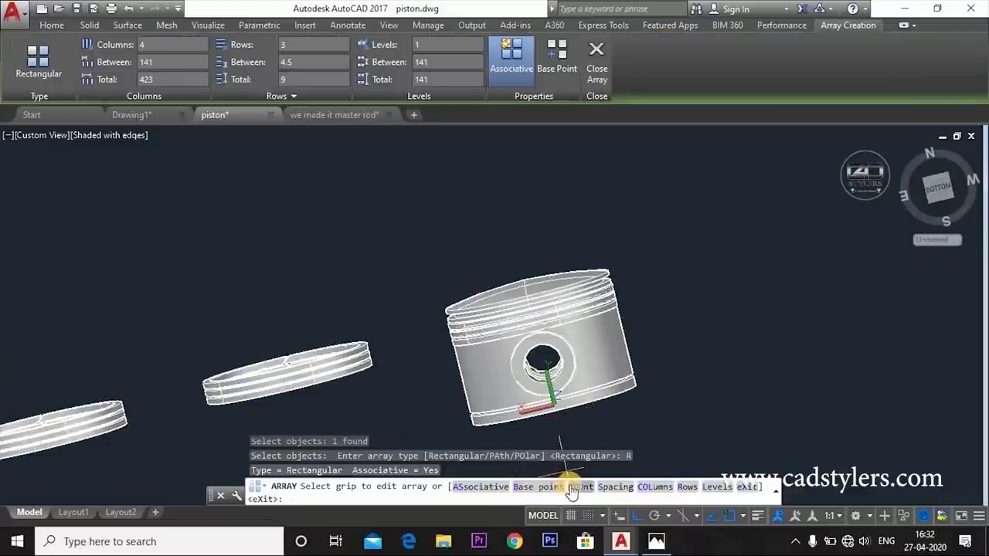
click(574, 486)
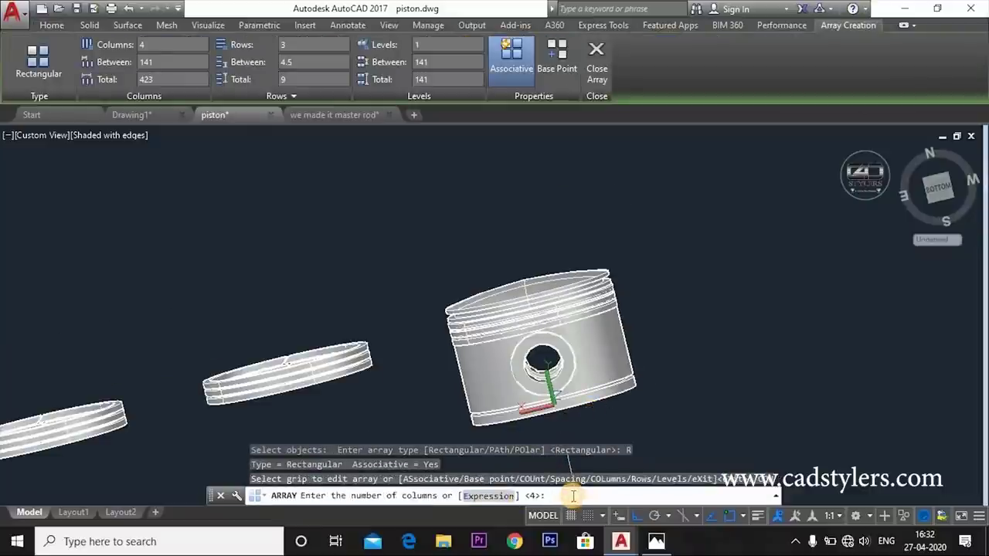
text(1)
key(Return)
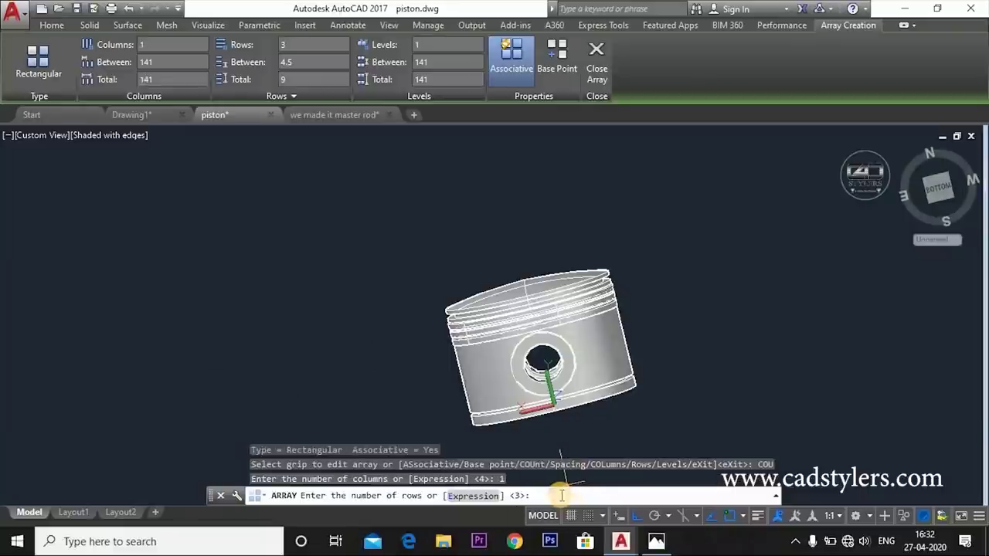
key(Return)
Step: Keep the 141 column spacing and set the ring row spacing to 5
scroll(609, 307, up, 1)
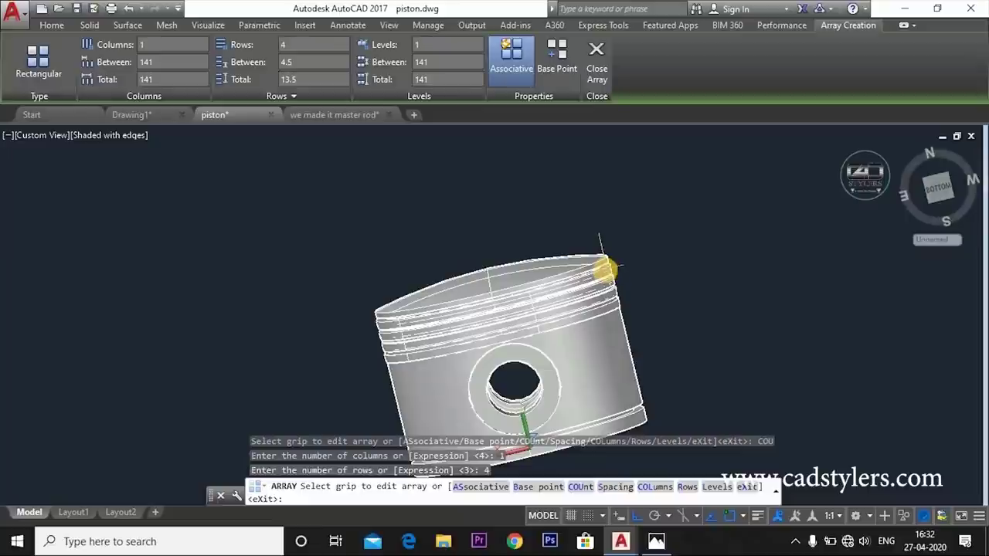
click(610, 487)
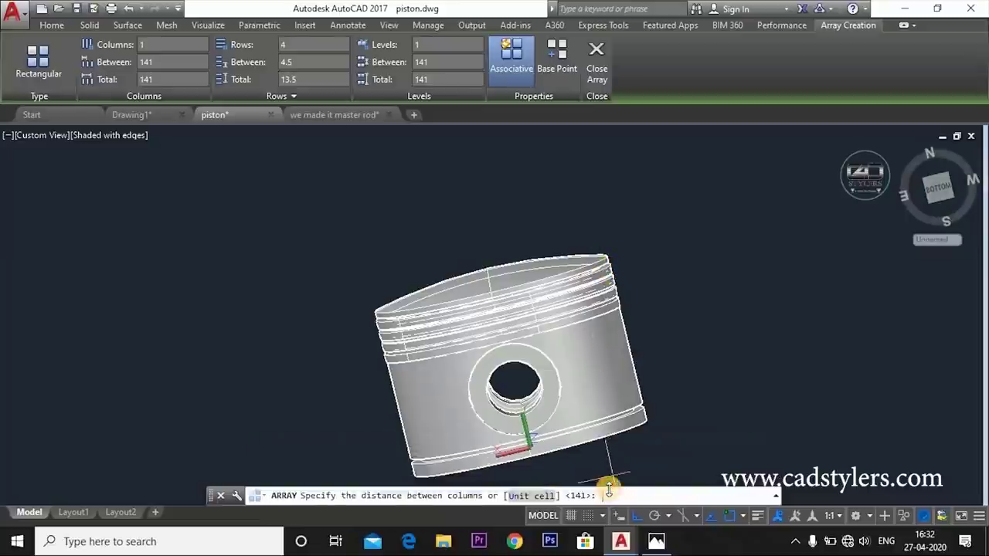
key(Return)
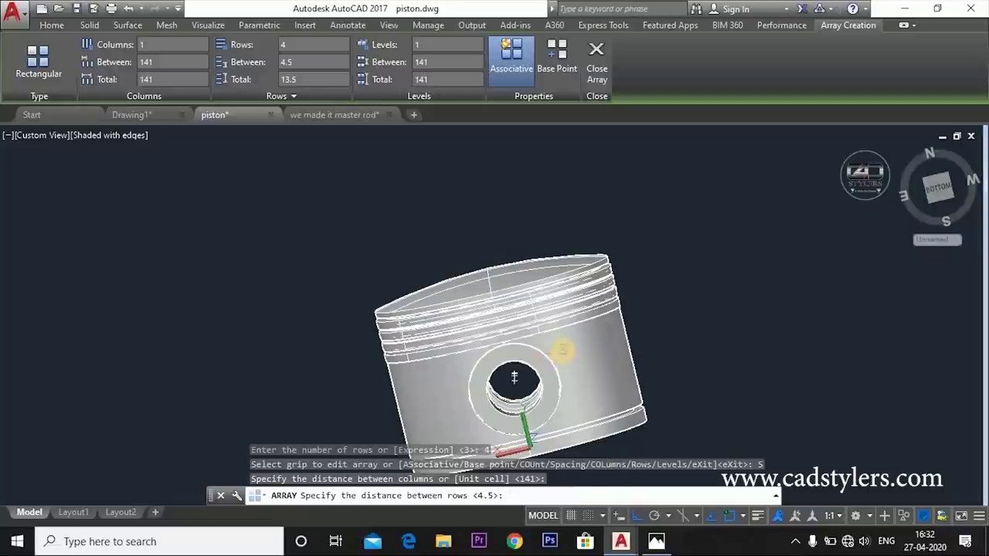
scroll(563, 343, up, 2)
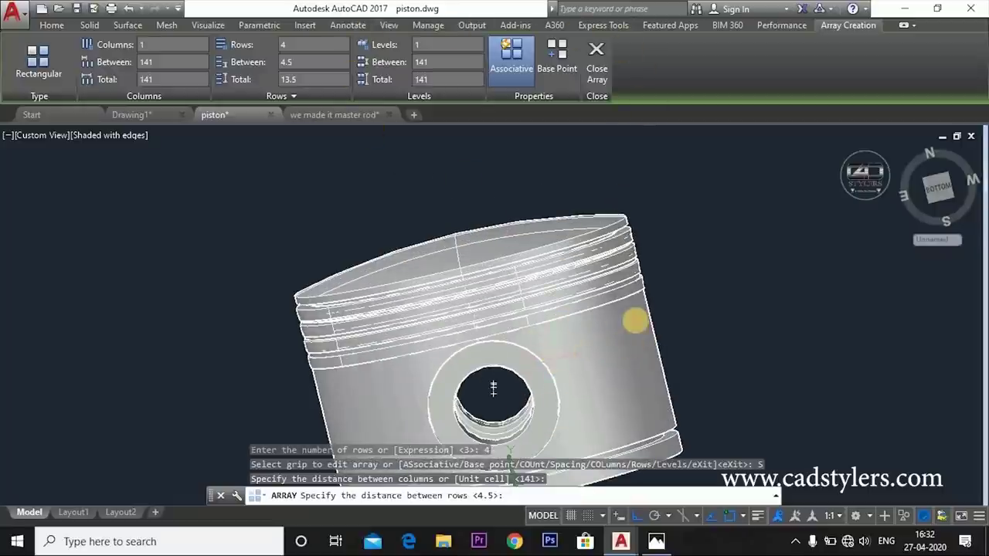
scroll(634, 320, up, 3)
shift+middle_drag(709, 296, 610, 242)
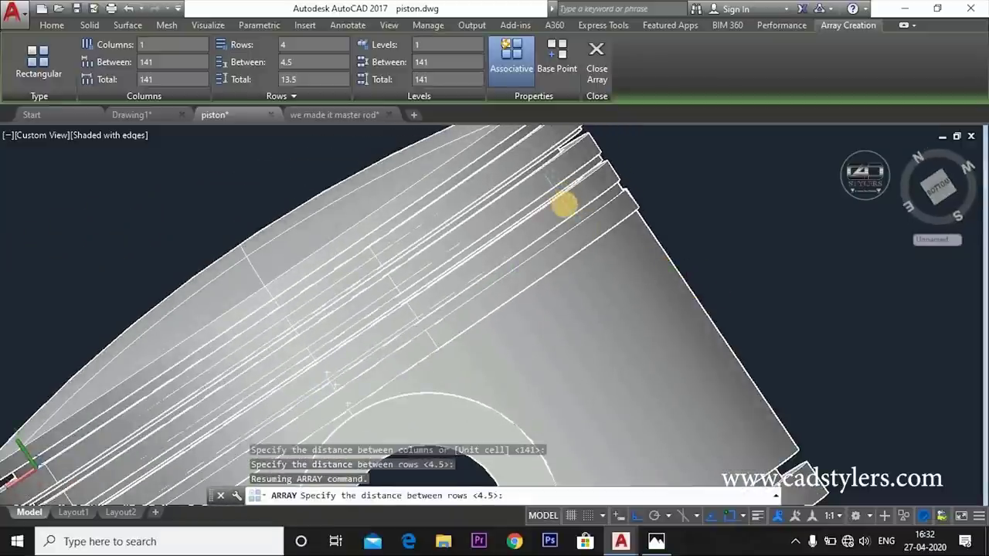
shift+middle_drag(563, 207, 573, 214)
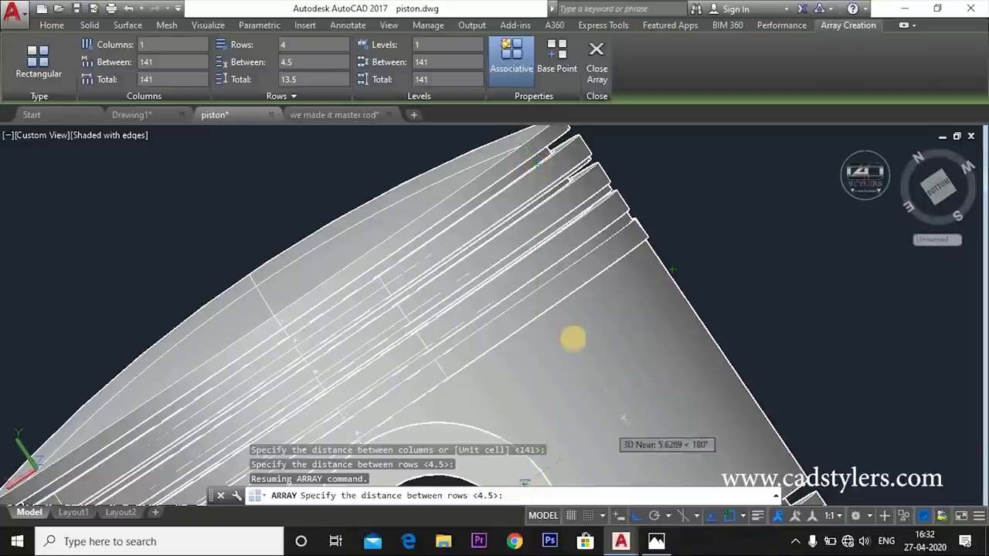
shift+middle_drag(565, 311, 587, 294)
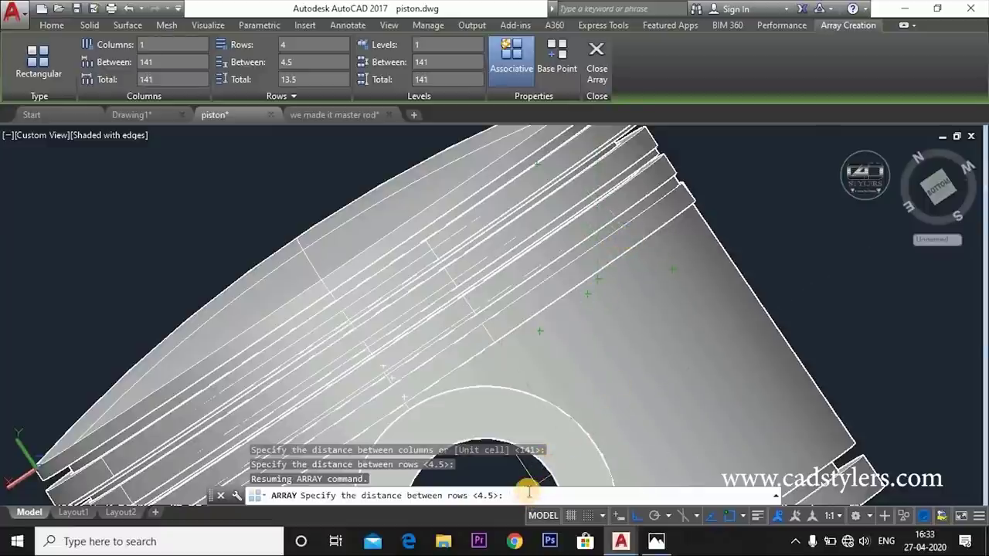
text(5)
key(Return)
Step: Check that the four rings sit in the grooves, then close the array
scroll(666, 261, down, 3)
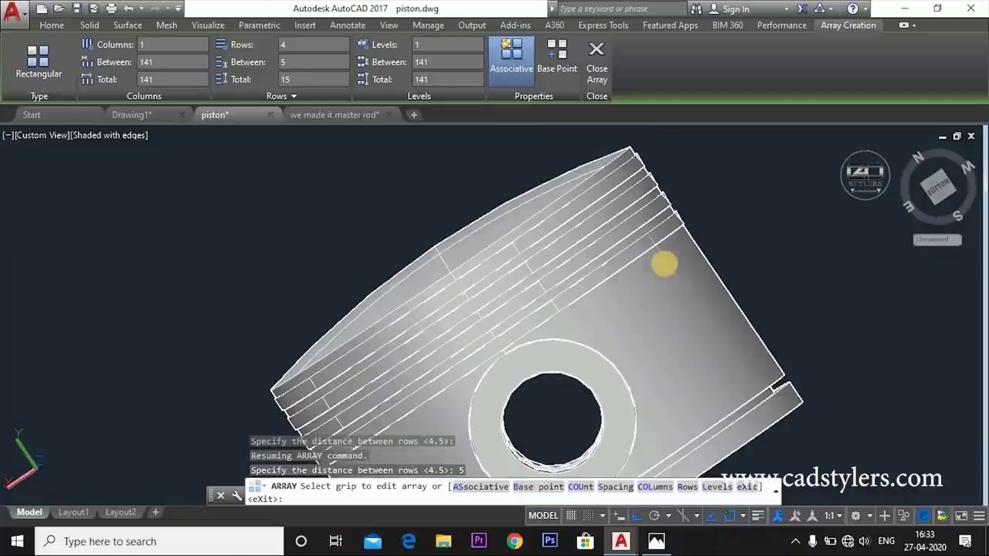
mouse_move(666, 262)
shift+middle_down()
mouse_move(558, 301)
mouse_move(533, 292)
shift+middle_up()
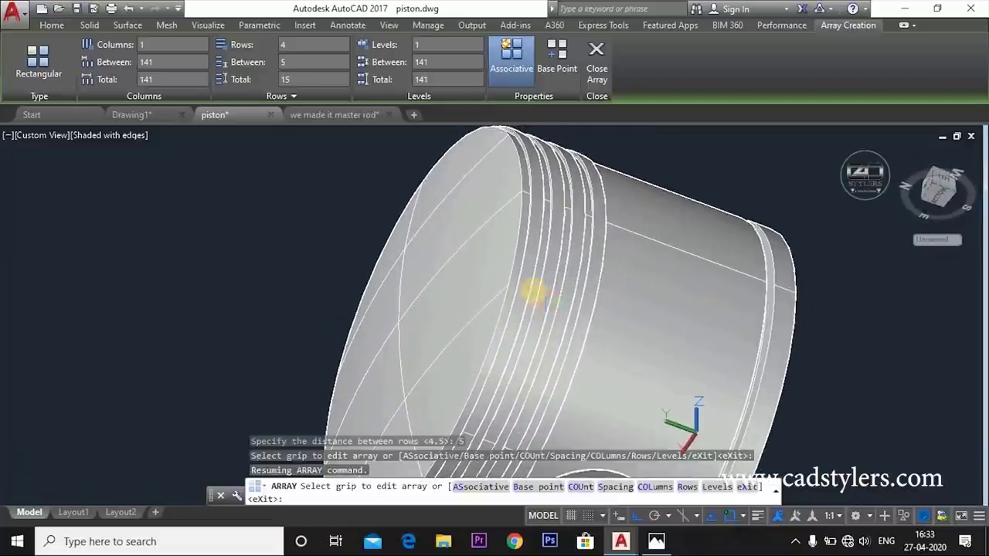
scroll(529, 280, up, 3)
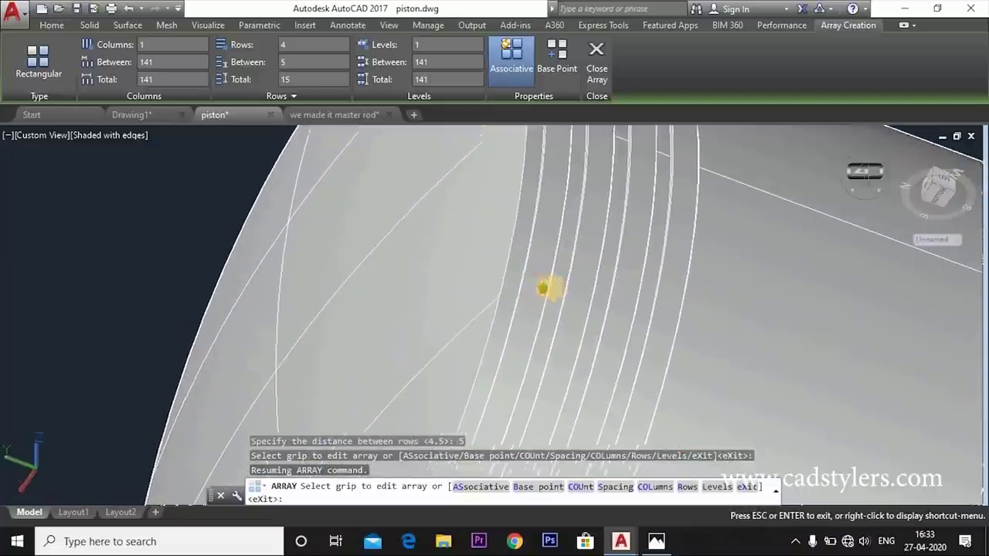
shift+middle_drag(545, 280, 571, 289)
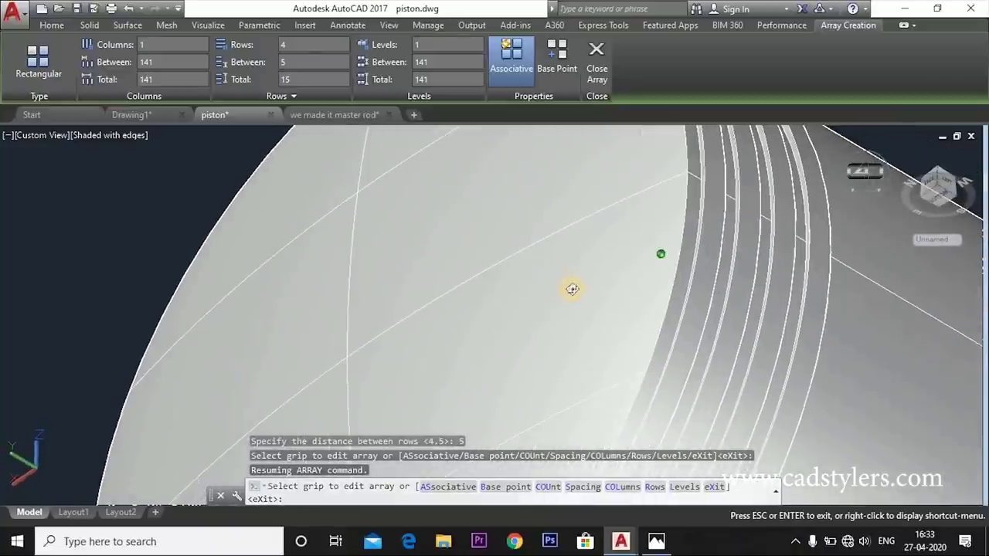
mouse_move(613, 331)
shift+middle_down()
mouse_move(630, 304)
mouse_move(625, 276)
shift+middle_up()
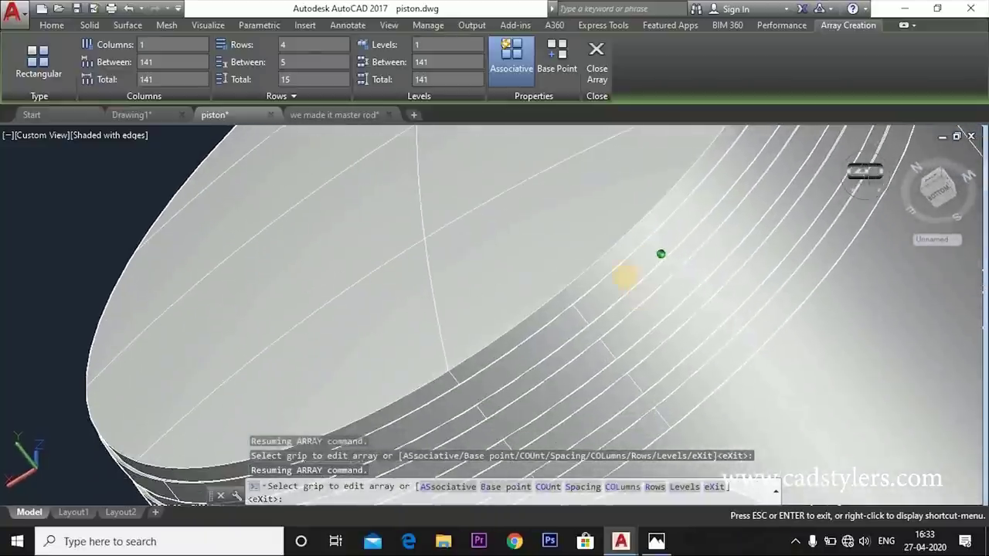
click(597, 66)
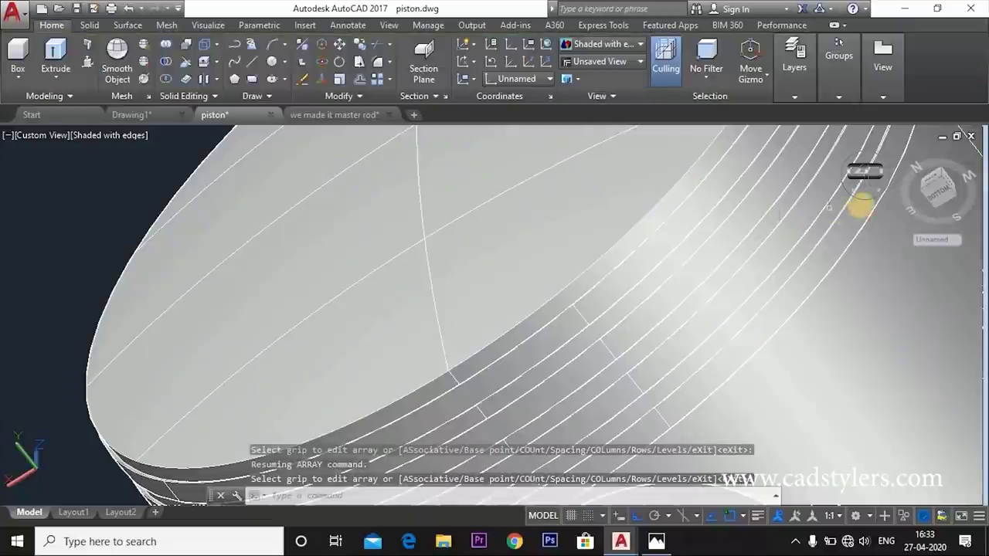
shift+middle_drag(861, 206, 839, 300)
key(Escape)
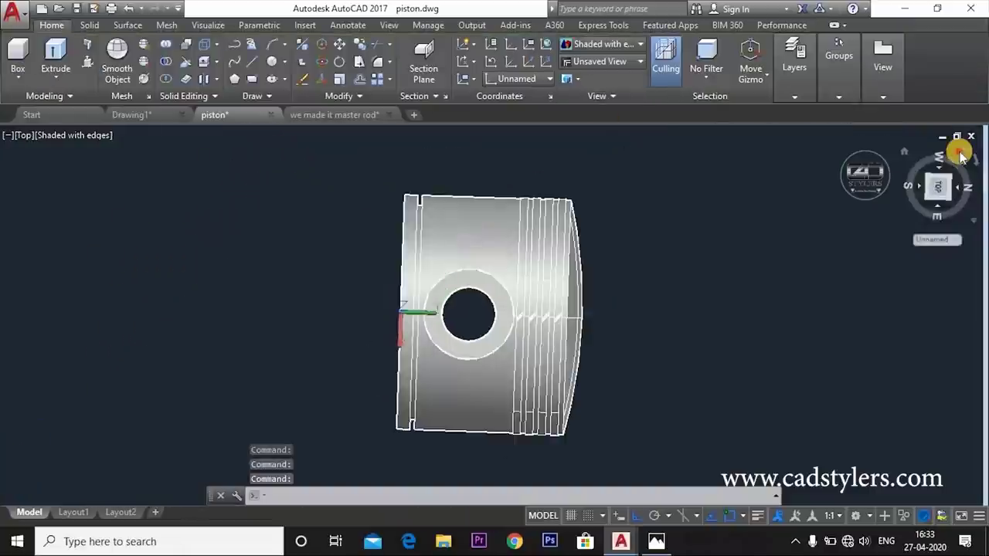
Step: View the piston from the Back, align the UCS to that view, then return to 3D
mouse_move(793, 239)
shift+middle_down()
mouse_move(786, 340)
mouse_move(748, 273)
mouse_move(718, 316)
mouse_move(714, 293)
shift+middle_up()
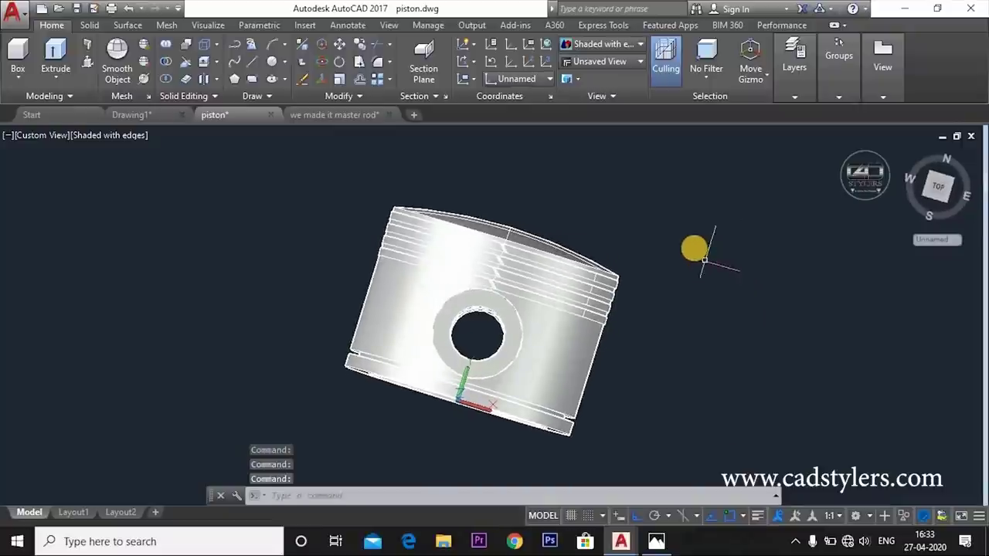
mouse_move(693, 249)
ctrl+shift+middle_down()
mouse_move(629, 286)
mouse_move(541, 440)
mouse_move(497, 456)
mouse_move(860, 338)
ctrl+shift+middle_up()
click(938, 189)
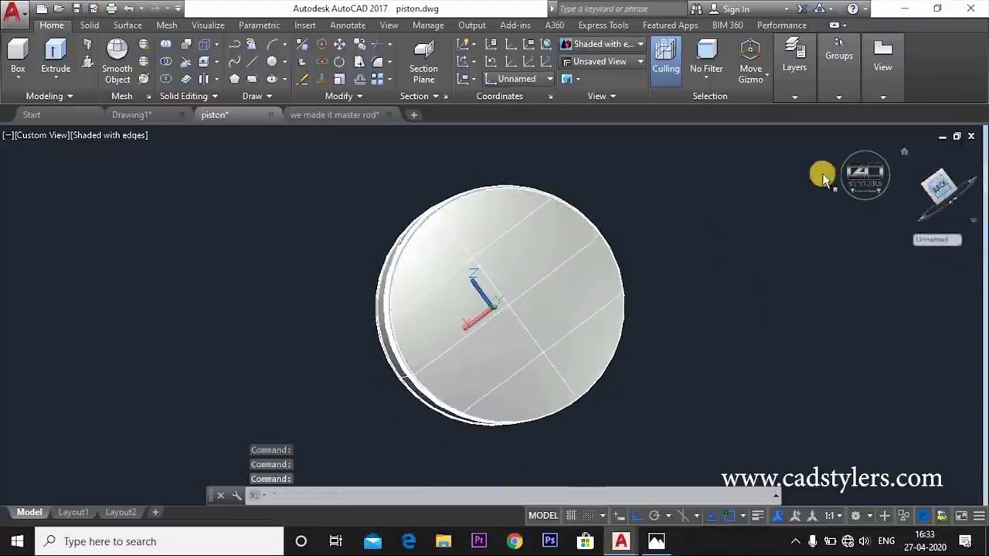
click(470, 81)
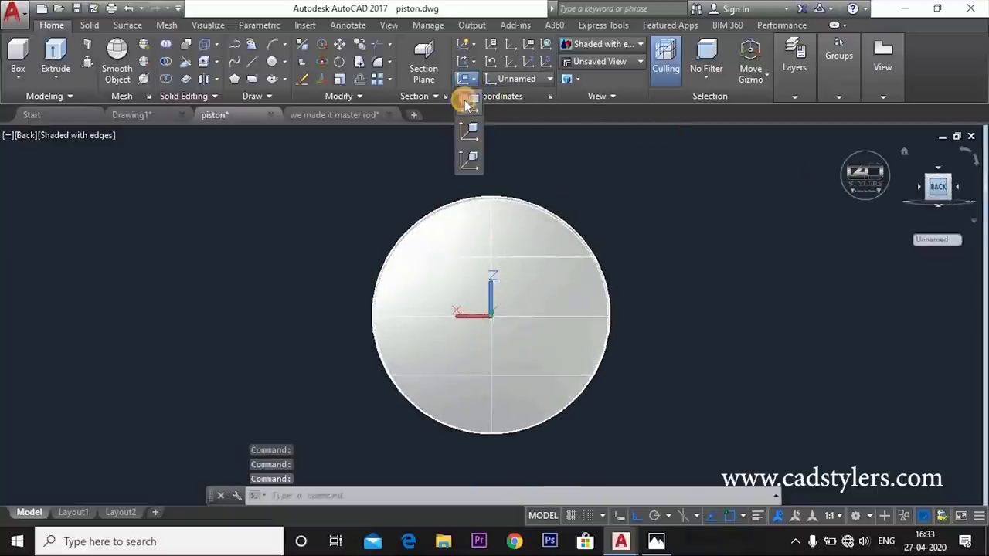
click(468, 105)
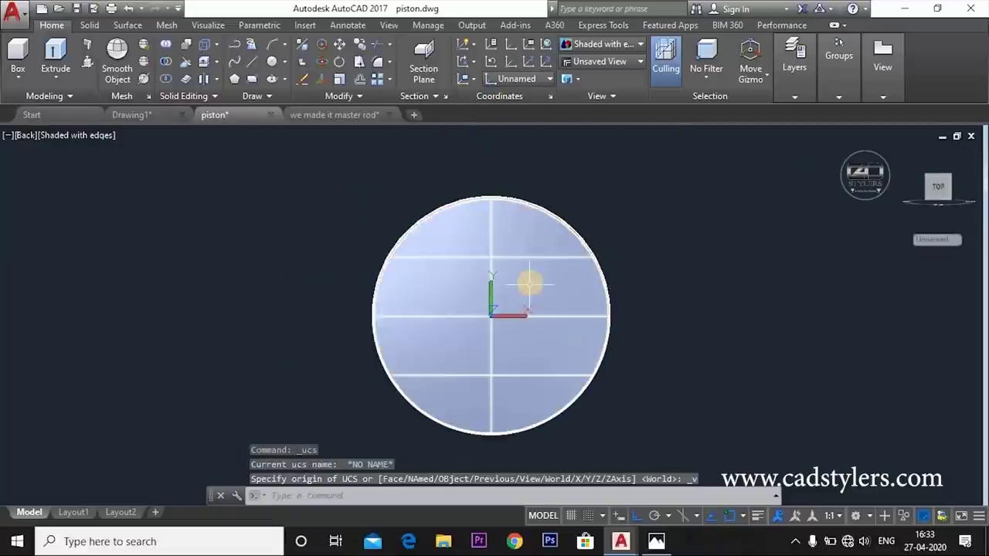
scroll(530, 282, down, 1)
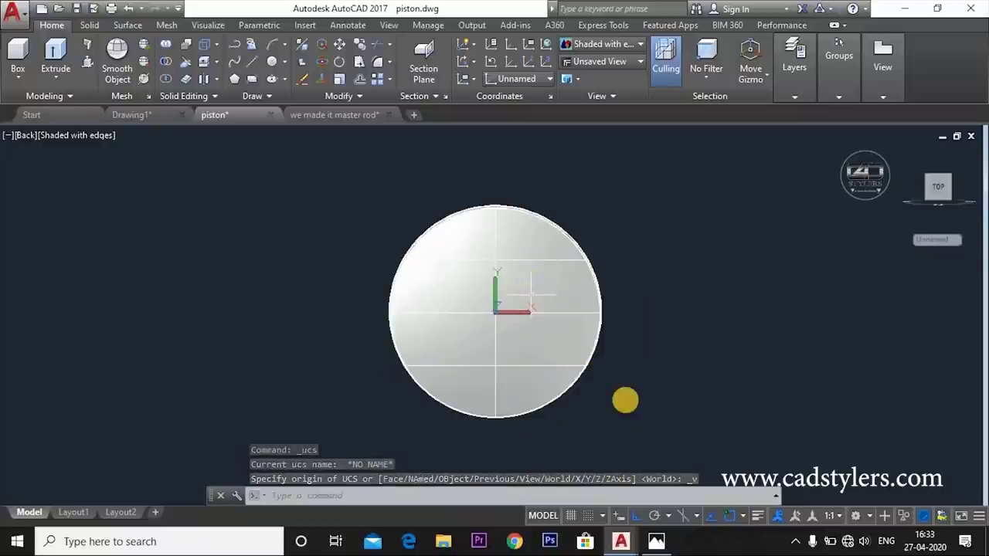
mouse_move(630, 401)
shift+middle_down()
mouse_move(658, 363)
mouse_move(636, 362)
shift+middle_up()
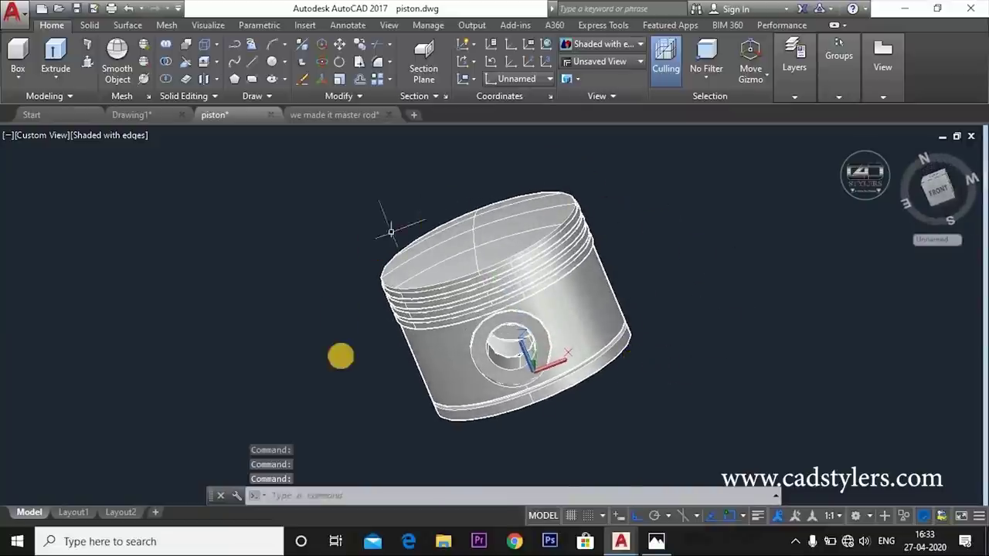
Step: Look over the Drawing1, piston and master rod drawings, ending in the piston drawing
click(135, 118)
scroll(237, 346, down, 3)
scroll(244, 344, down, 2)
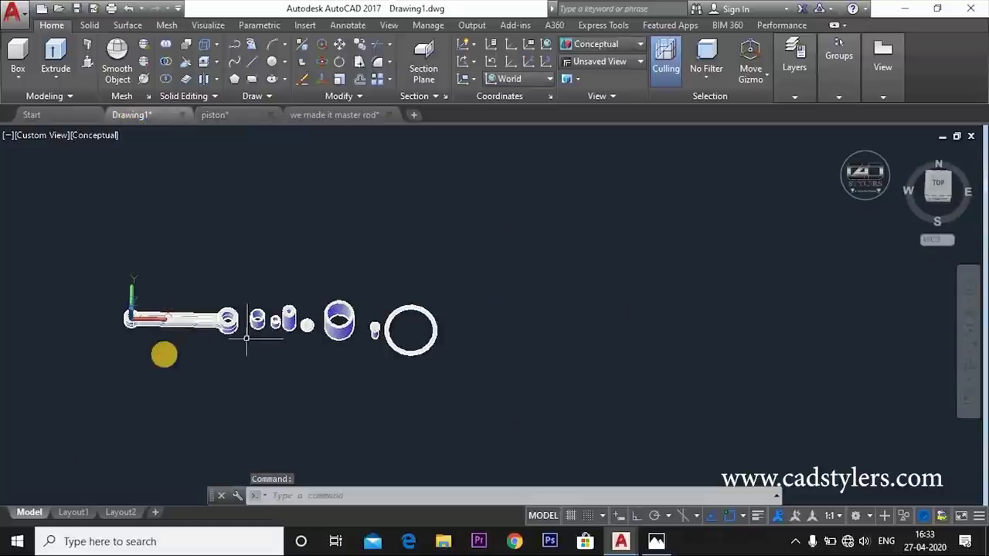
scroll(246, 338, up, 3)
click(232, 117)
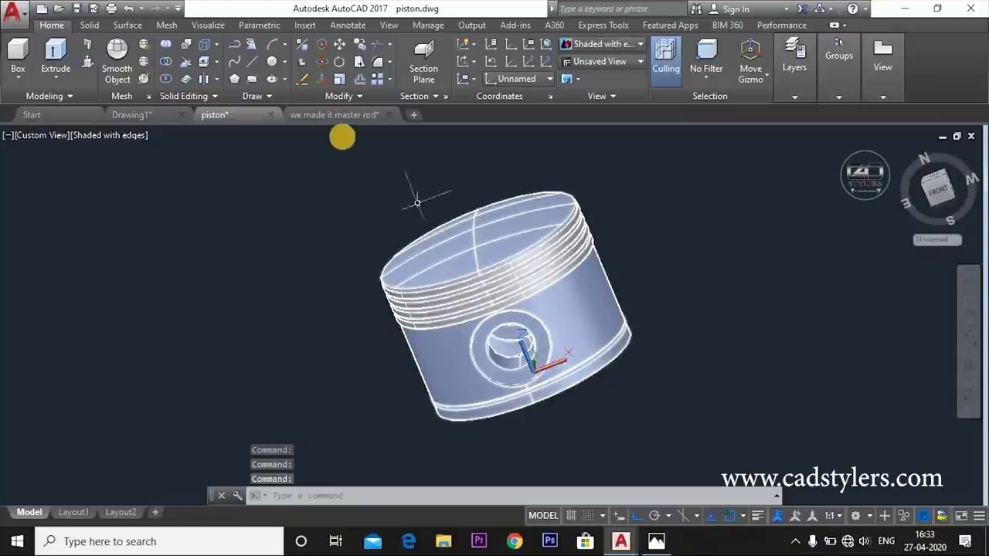
click(336, 117)
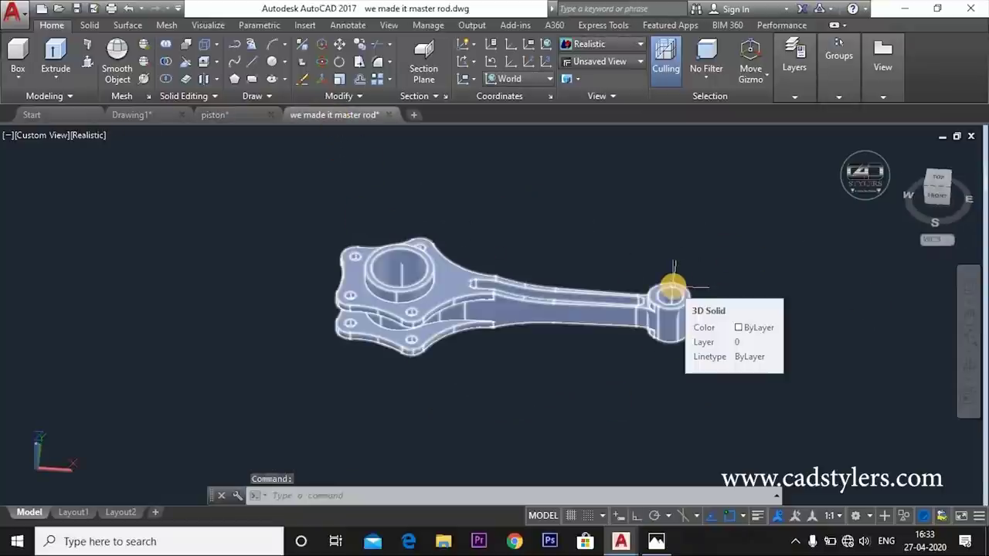
click(137, 116)
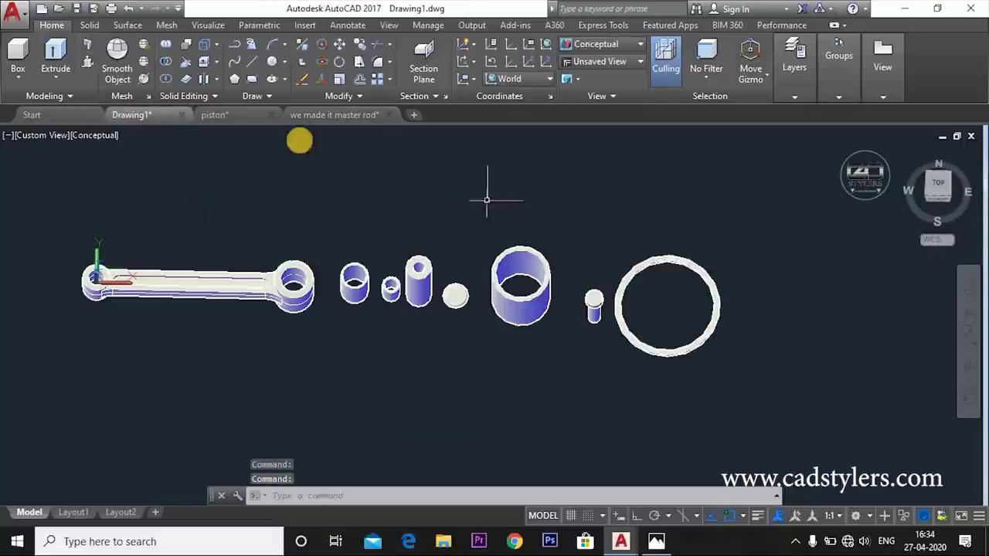
click(231, 118)
Step: Copy the whole piston and paste it into Drawing1 above the rod parts
drag(656, 176, 638, 219)
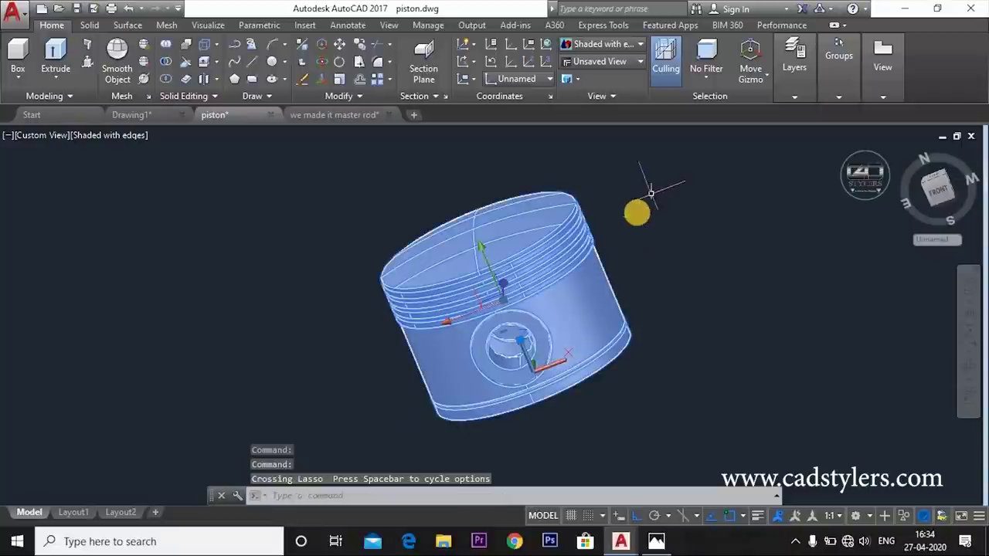
key(ctrl+Tab)
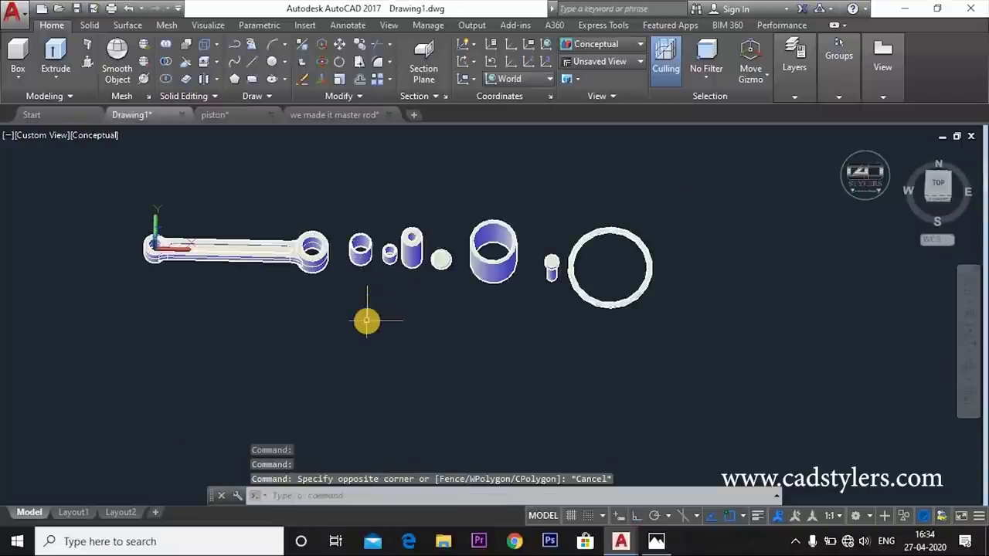
key(ctrl+v)
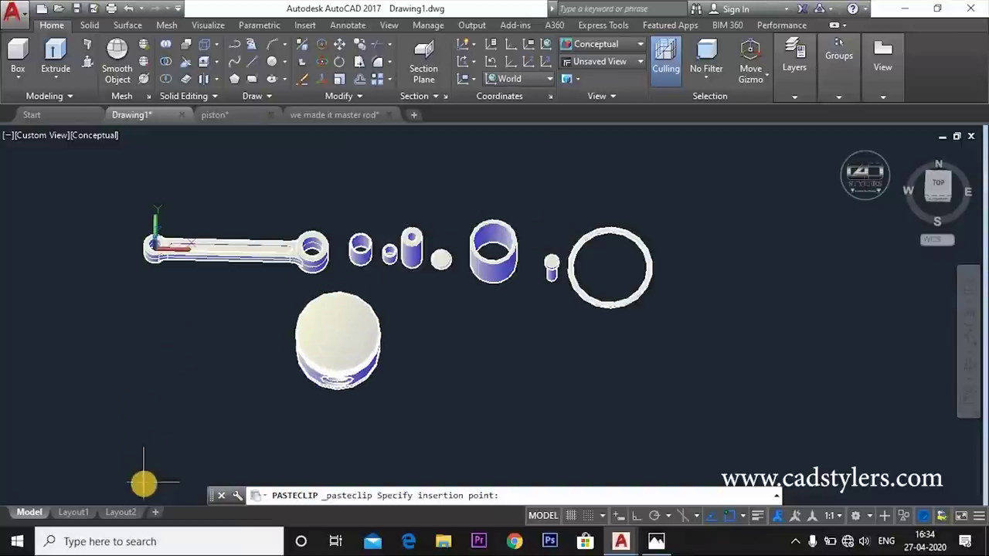
shift+middle_drag(391, 379, 408, 329)
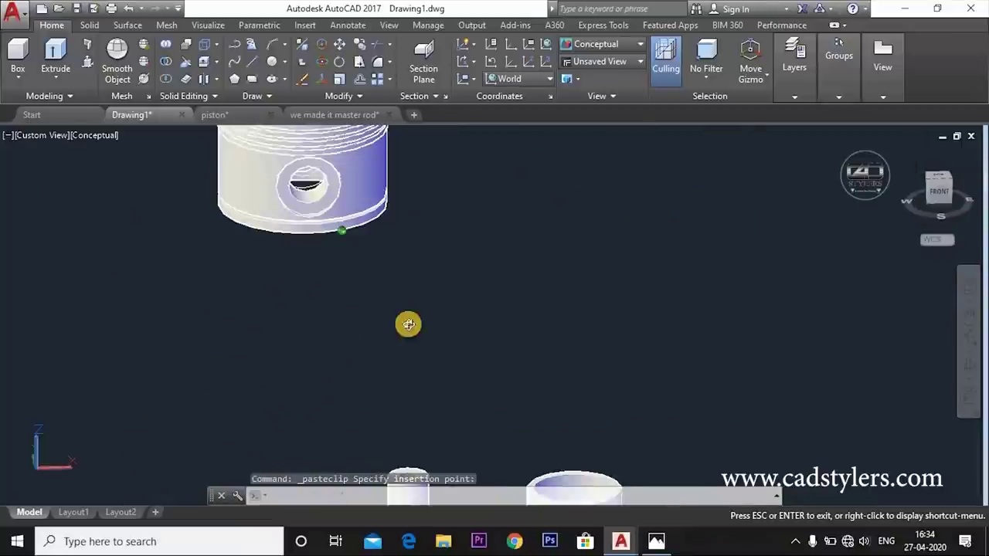
click(408, 332)
scroll(408, 336, down, 4)
scroll(406, 329, up, 2)
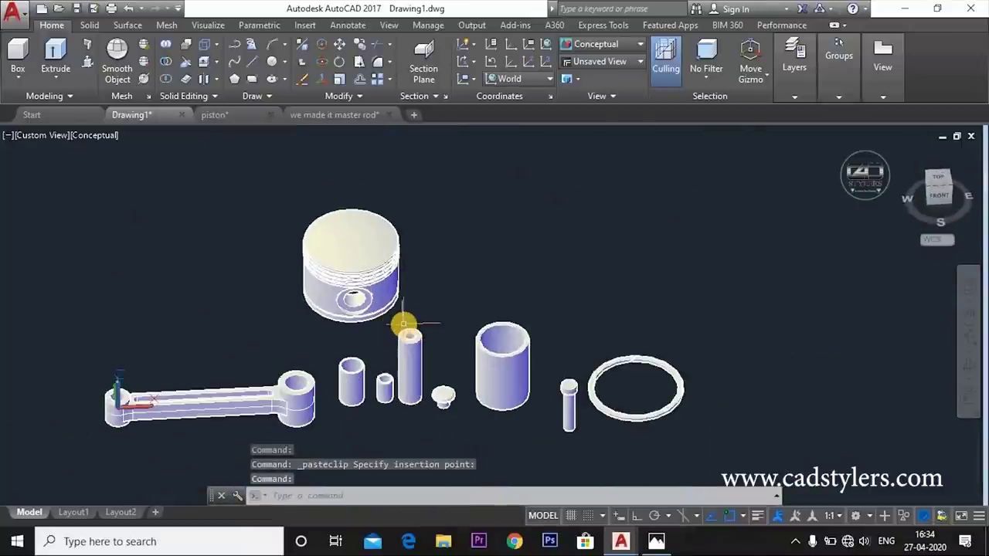
shift+middle_drag(402, 320, 410, 299)
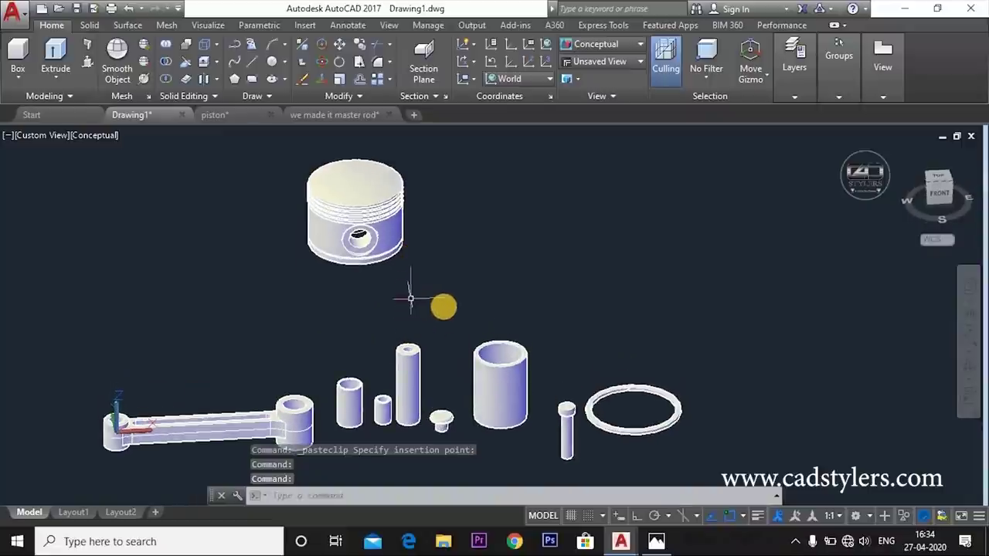
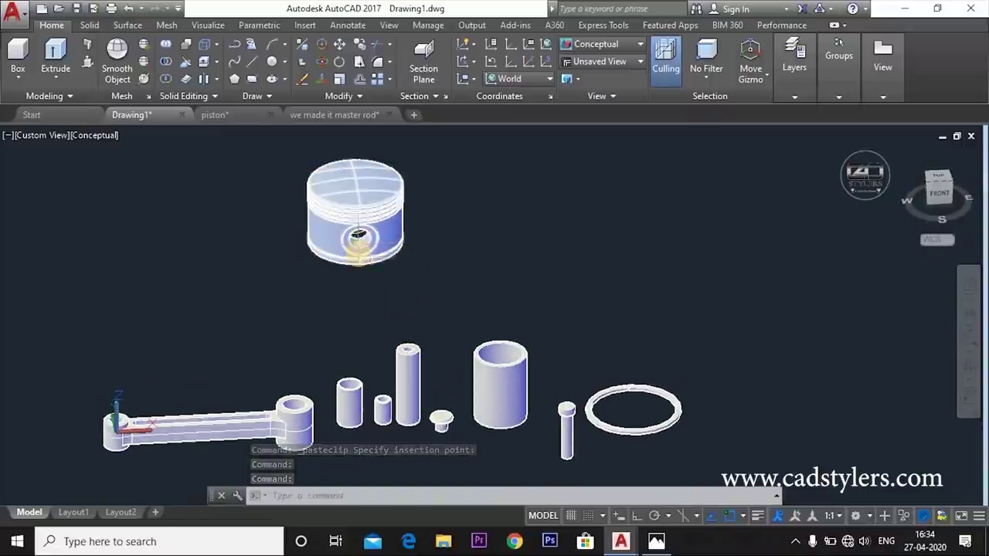
Step: Start moving the piston, then abandon it and orbit to a tilted view of the assembly
scroll(358, 238, up, 1)
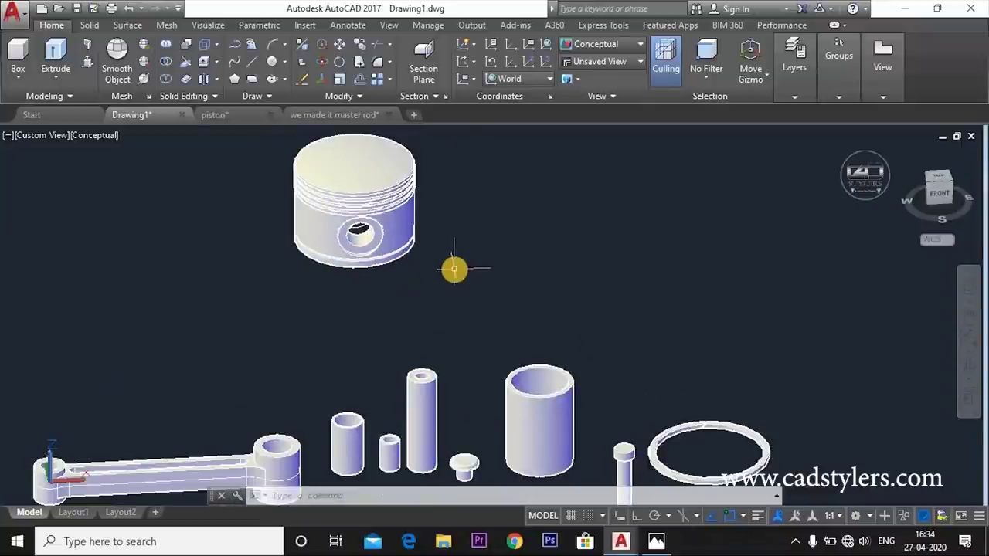
text(MOVEm)
key(Return)
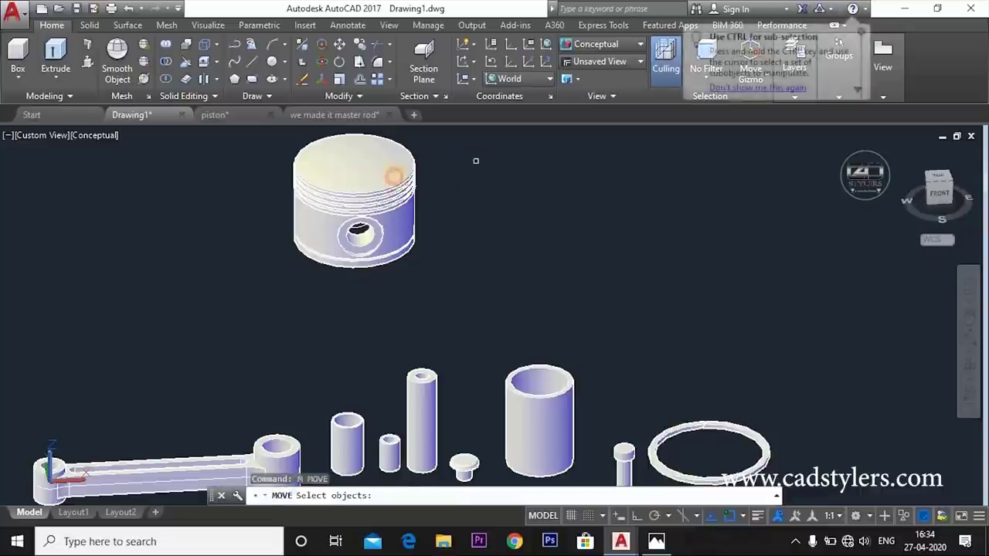
click(474, 160)
click(274, 280)
key(Return)
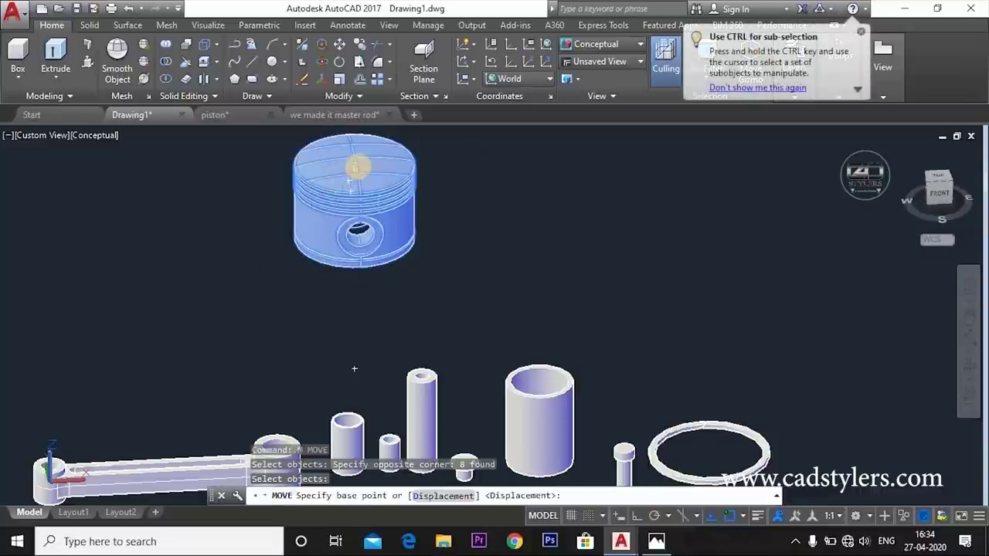
click(359, 188)
key(Escape)
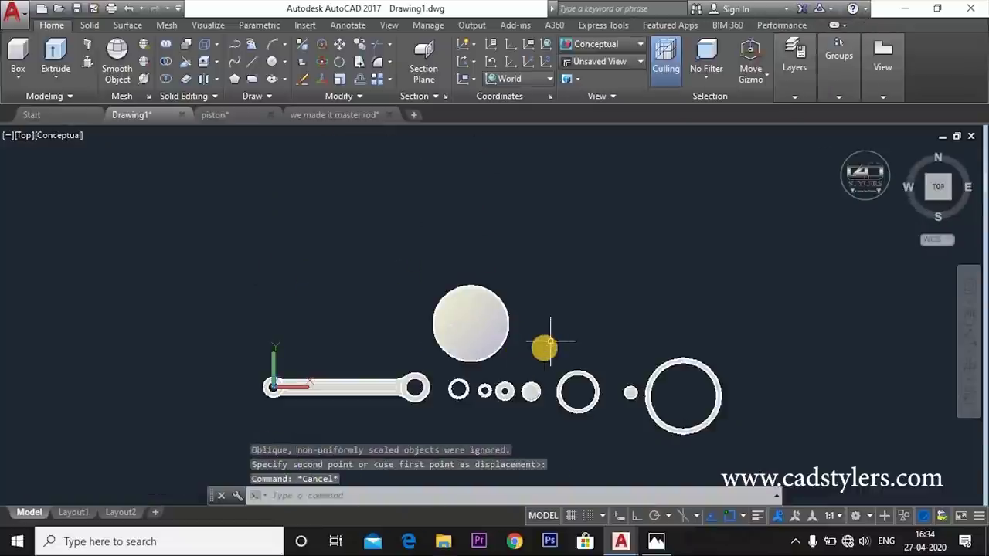
shift+middle_drag(550, 340, 543, 209)
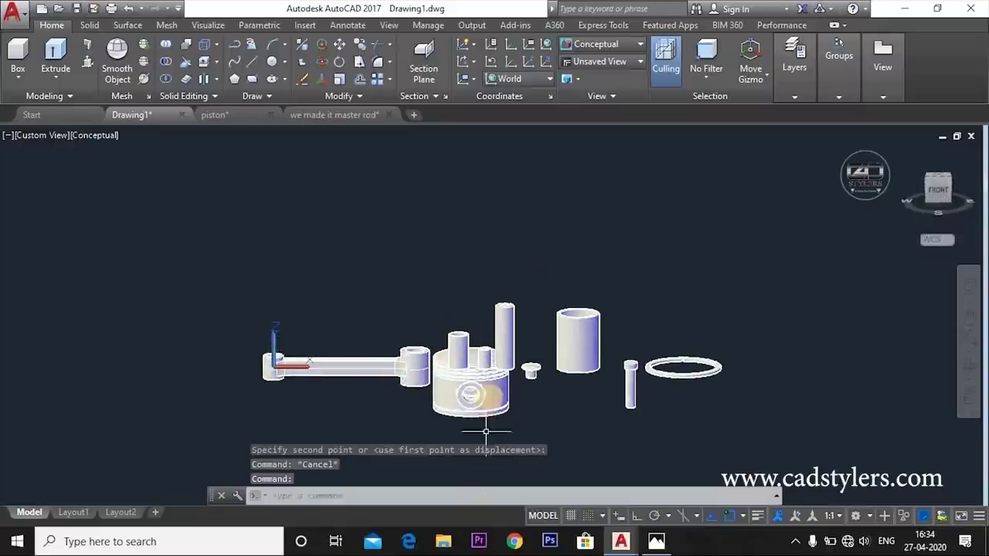
middle_drag(486, 431, 503, 357)
scroll(509, 445, up, 3)
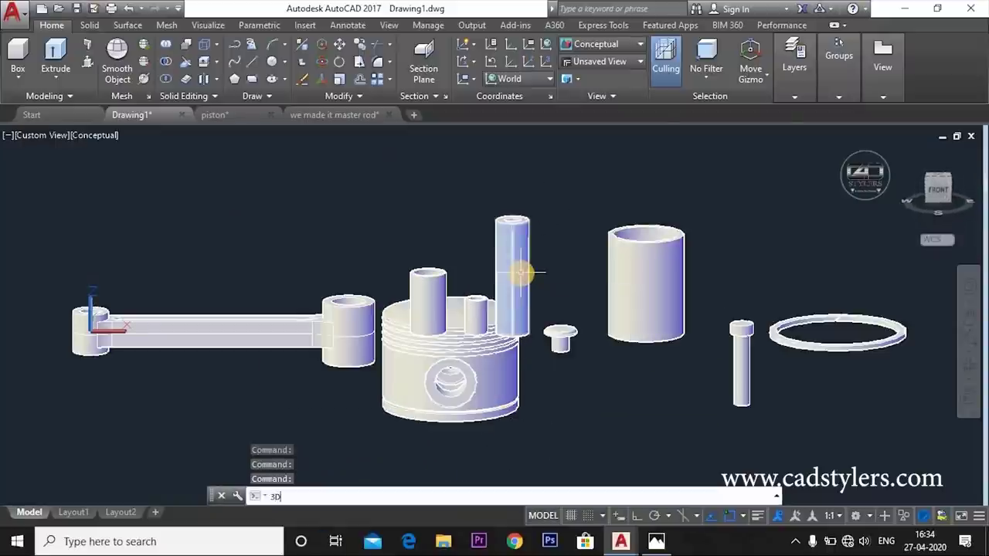
Step: Rotate the tall slim cylinder 90 degrees with 3DROTATE so it lies horizontal
text(3d)
key(Return)
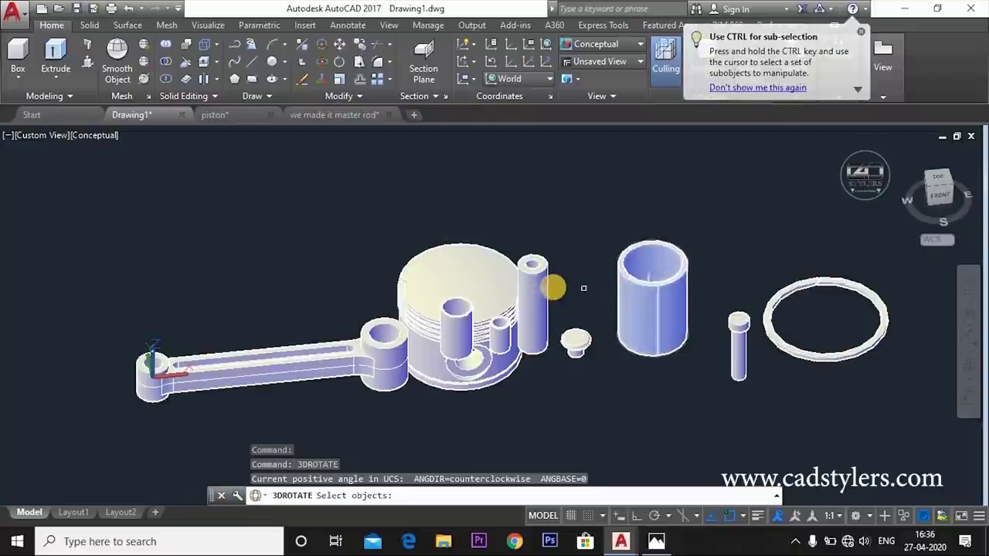
click(538, 299)
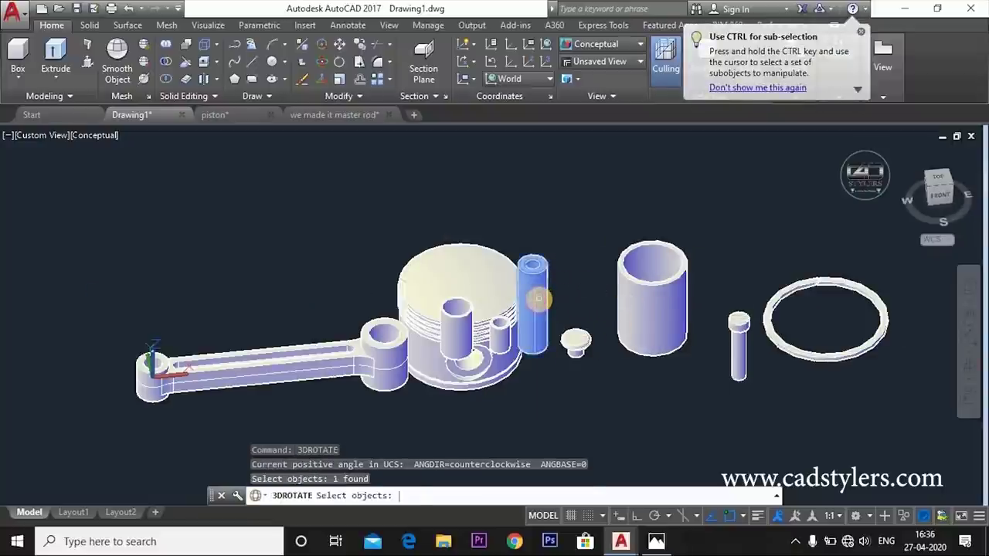
key(Return)
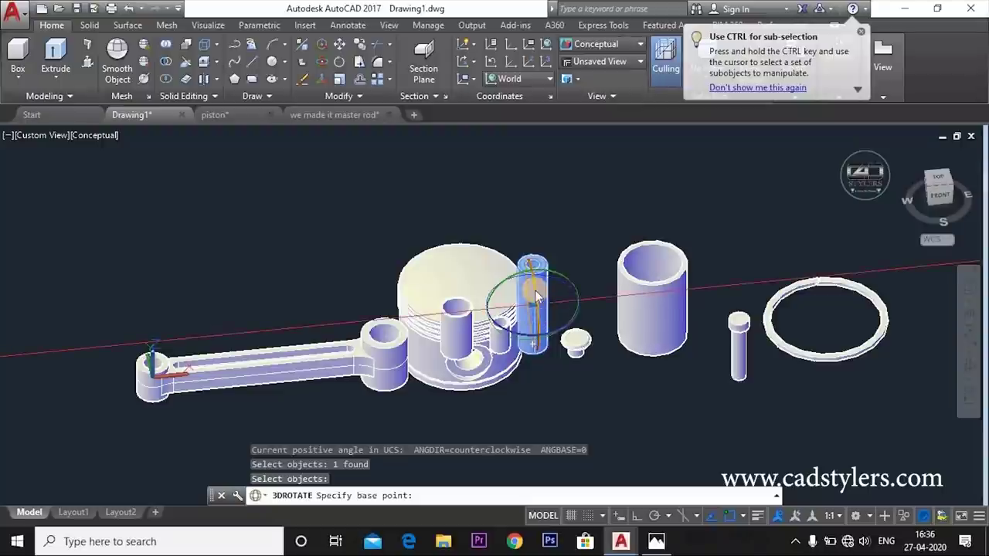
click(535, 290)
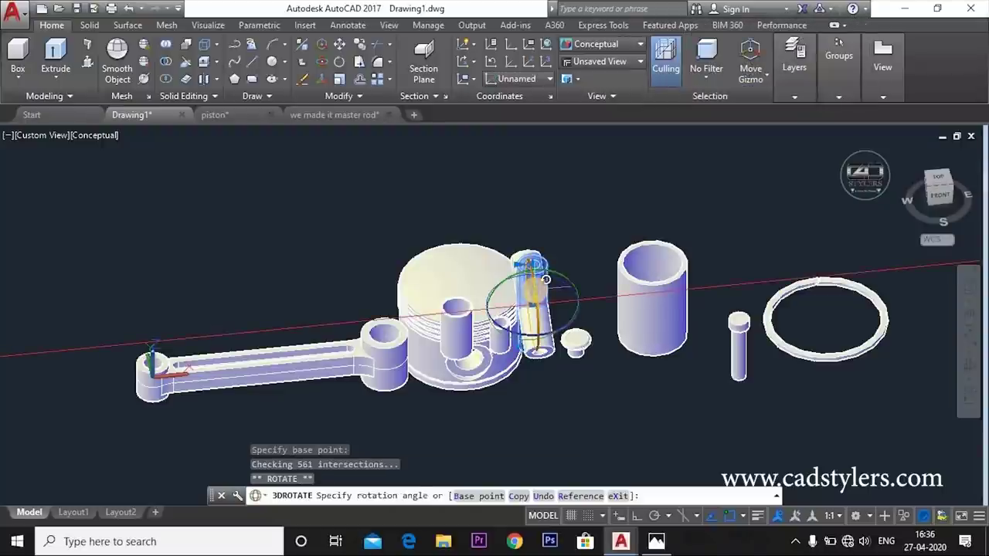
text(90)
key(Return)
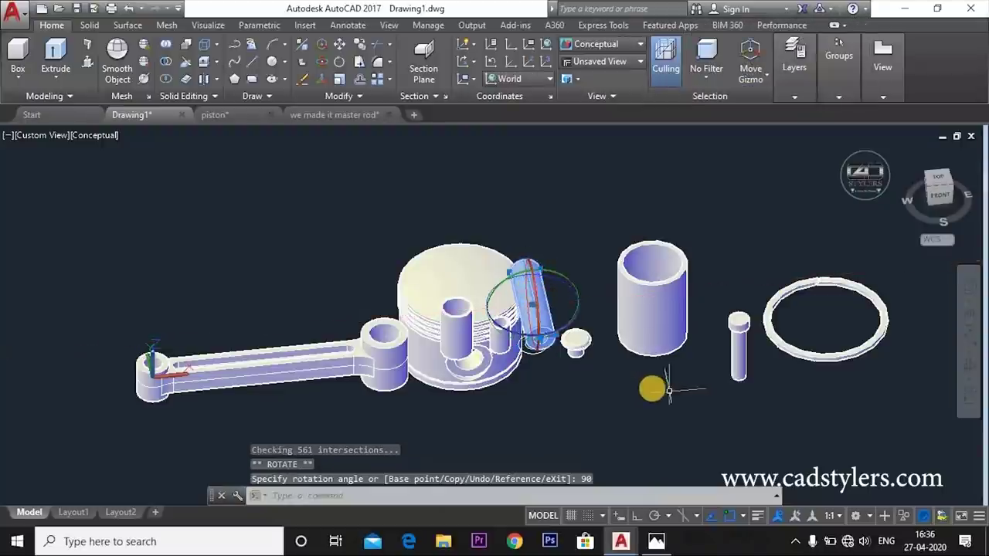
key(Escape)
shift+middle_drag(568, 408, 585, 328)
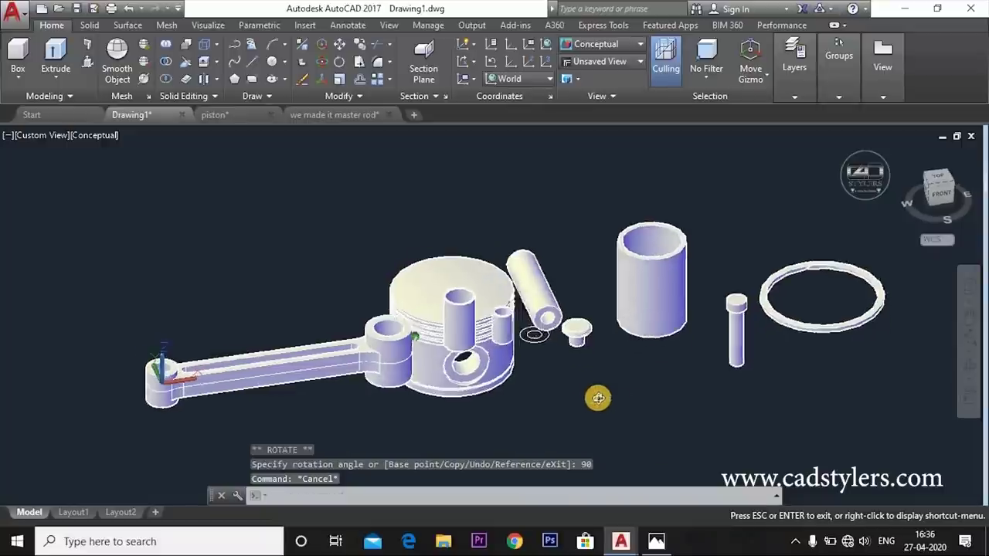
scroll(527, 282, up, 3)
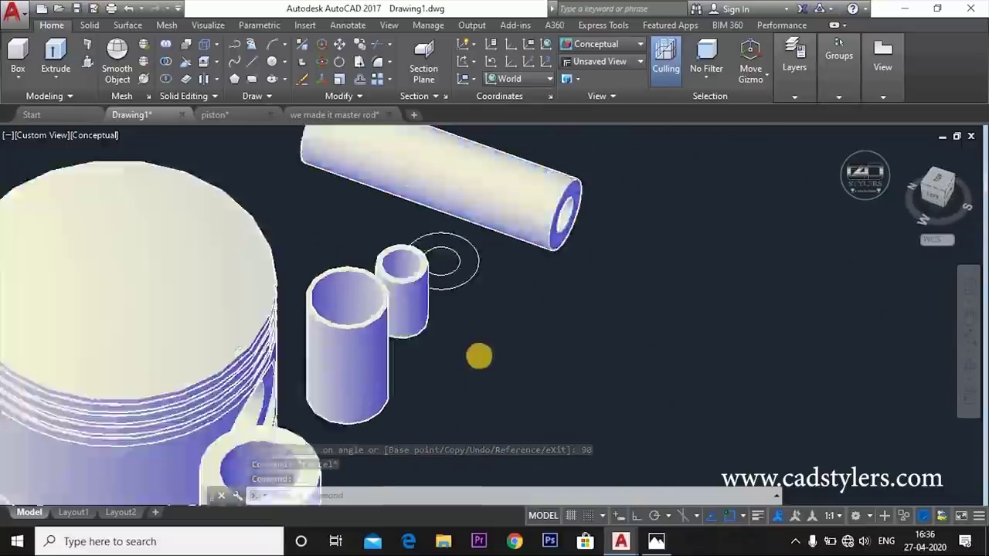
Step: Frame the rod's small end and begin moving the piston, then cancel that attempt
scroll(474, 353, down, 2)
middle_drag(415, 386, 386, 283)
scroll(382, 285, up, 3)
scroll(381, 286, down, 1)
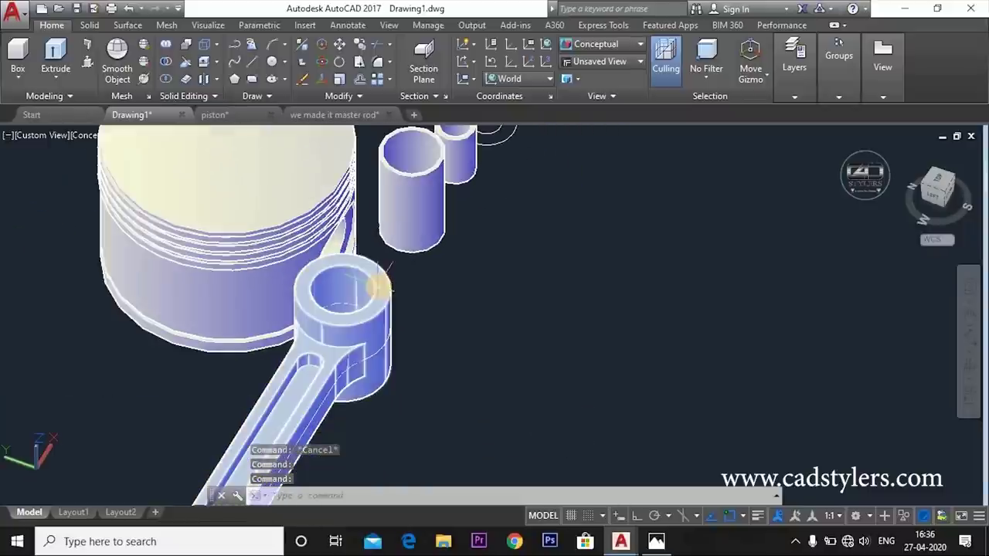
text(m)
key(Return)
click(229, 184)
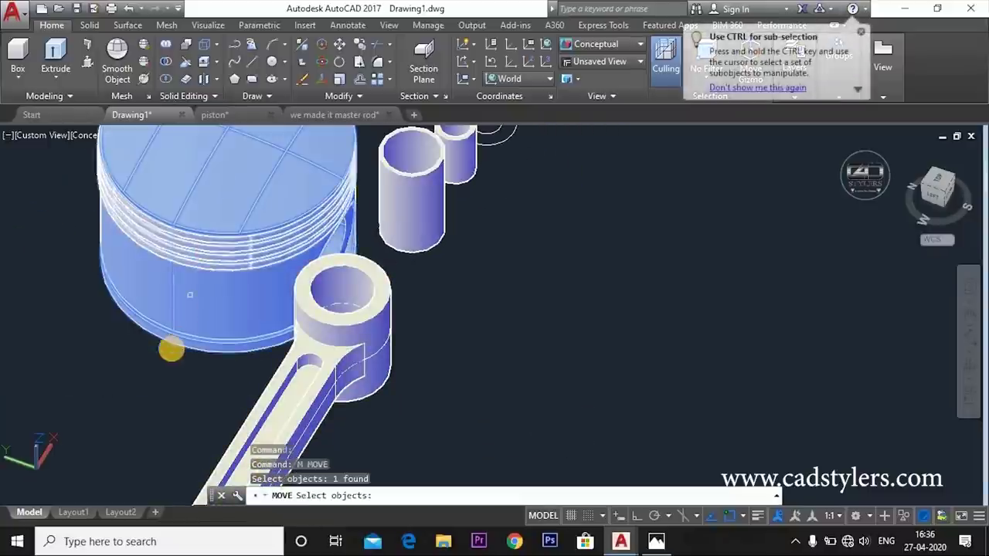
key(Escape)
Step: Move the piston and its rings from the piston-top centre to open space beside the pins
text(m)
key(Return)
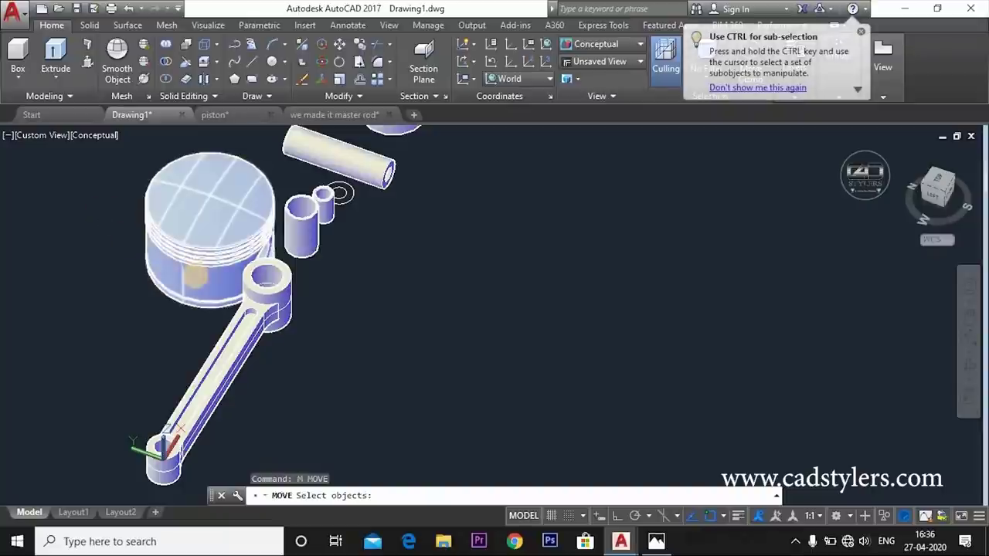
click(199, 258)
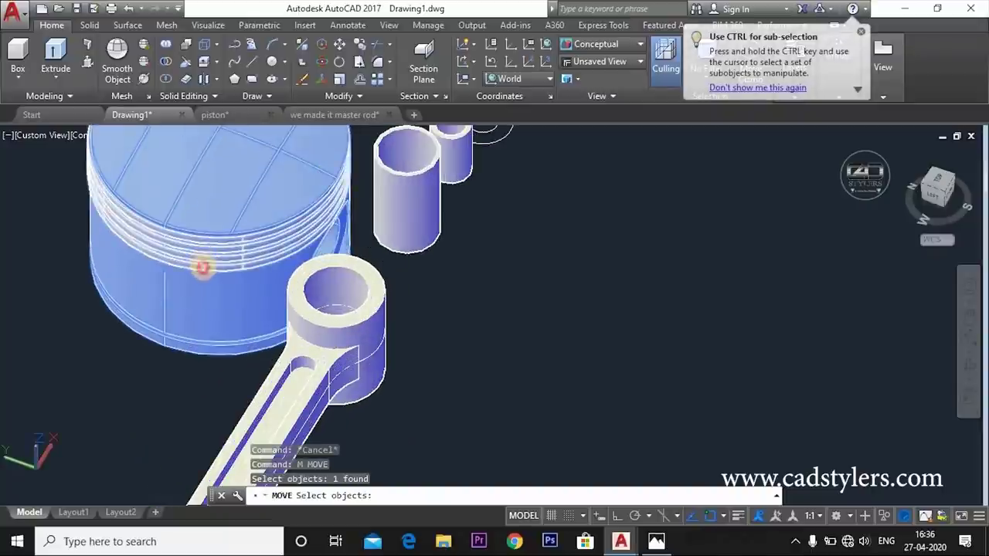
click(202, 267)
scroll(203, 238, down, 2)
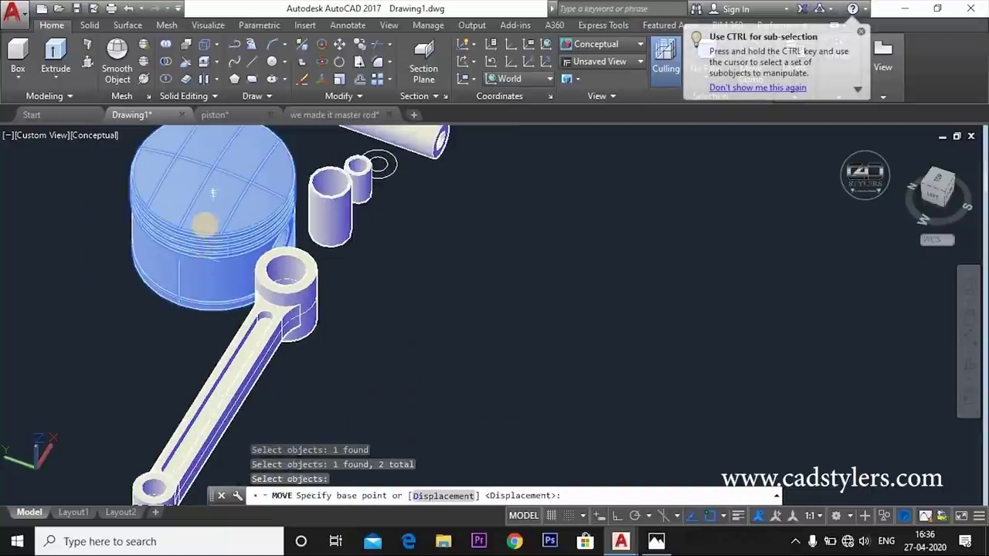
click(213, 176)
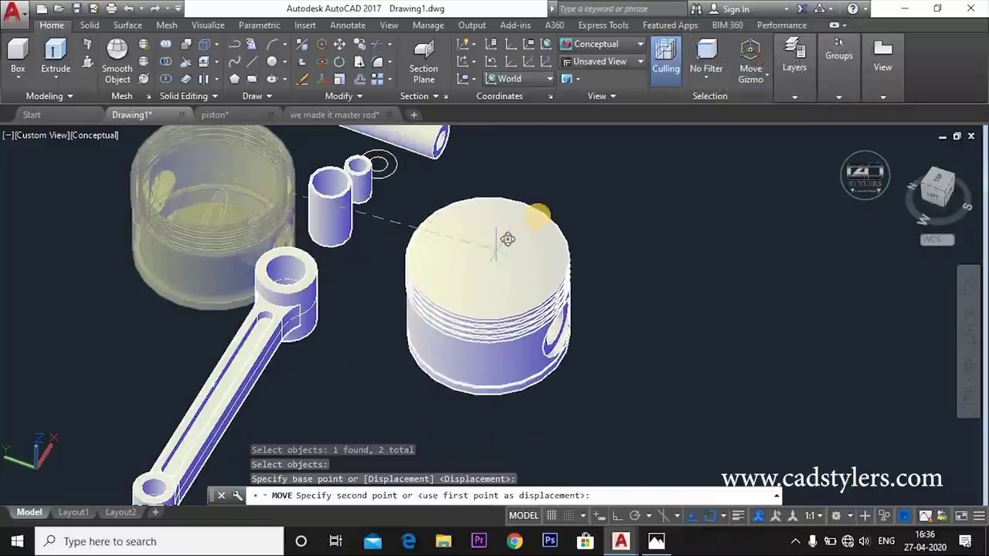
key(Escape)
scroll(541, 294, down, 3)
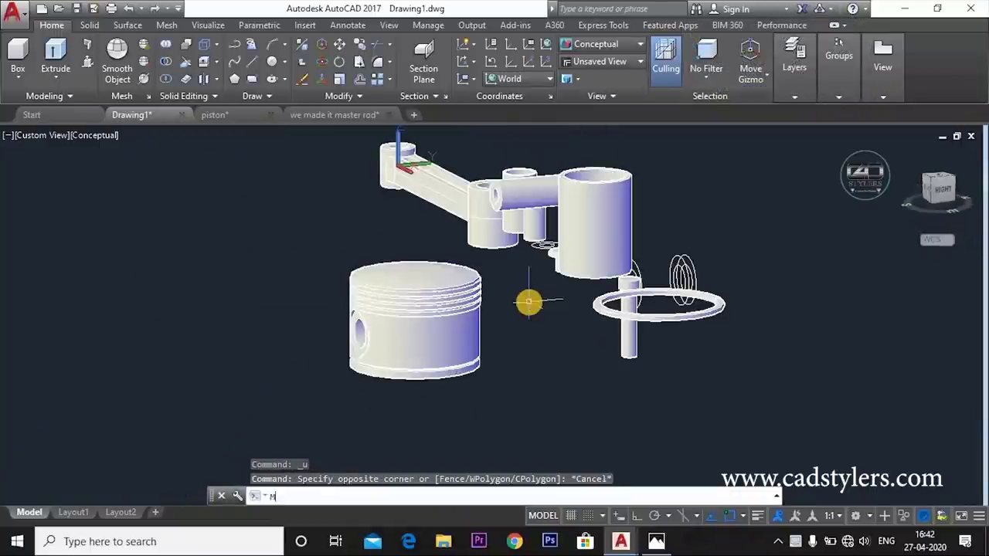
Step: Start moving the wrist pin, taking its centre as the base point
key(Return)
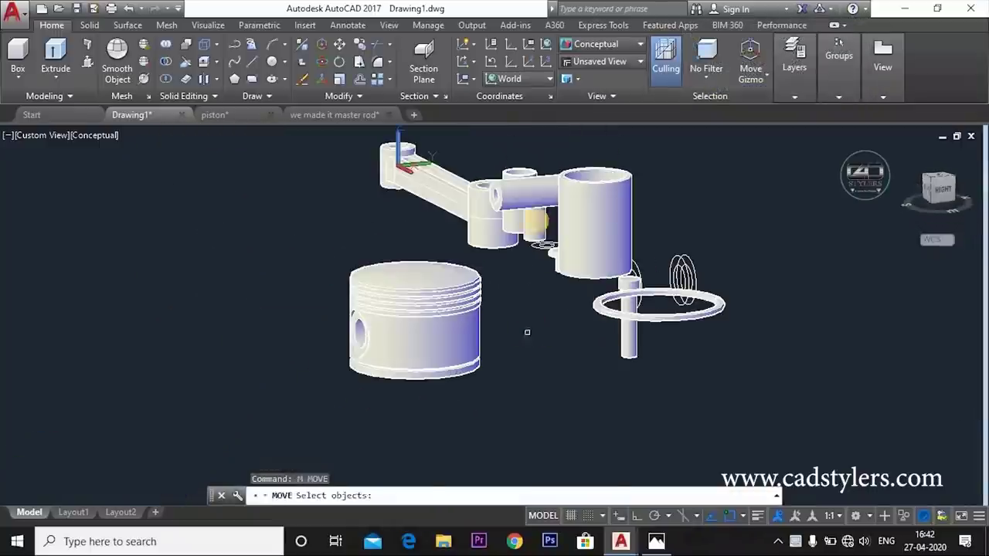
click(510, 193)
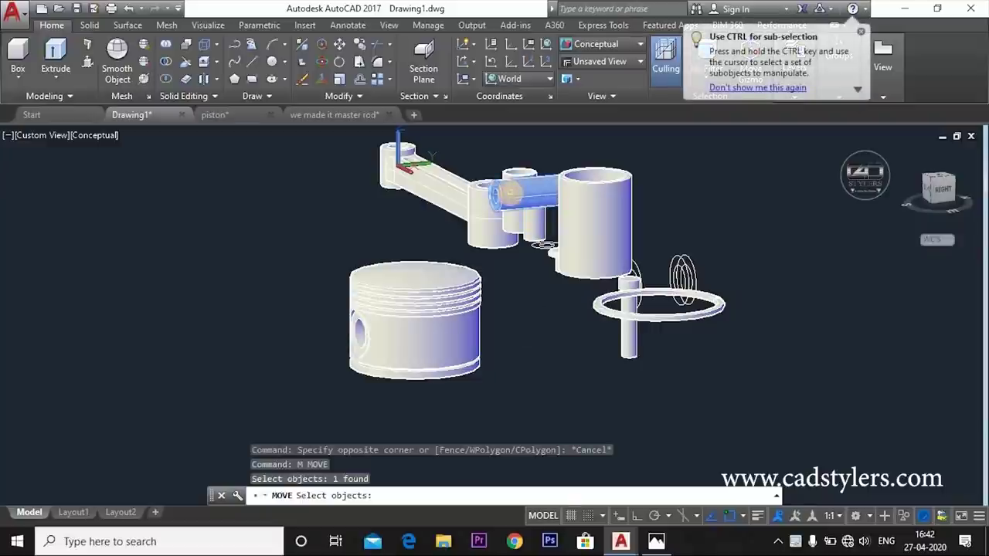
key(Return)
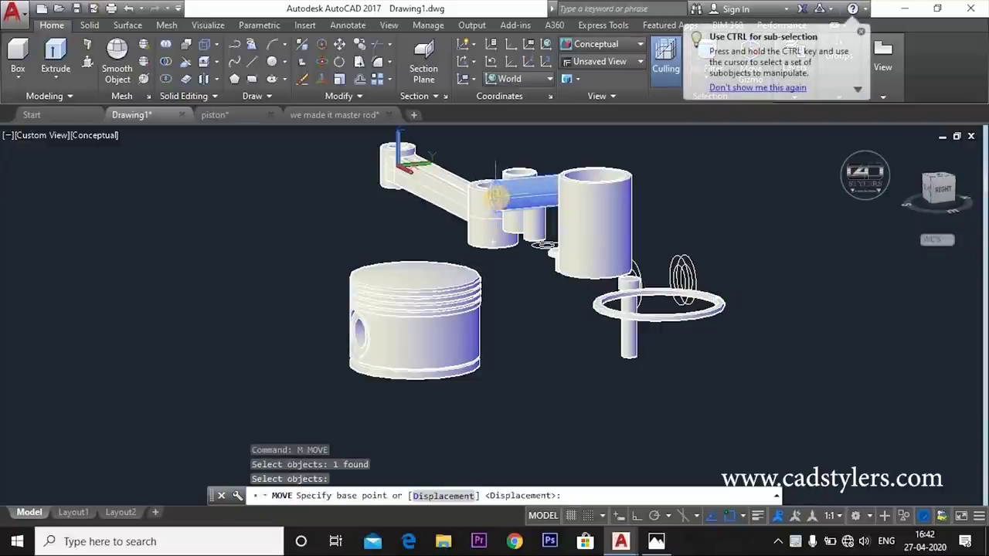
click(494, 197)
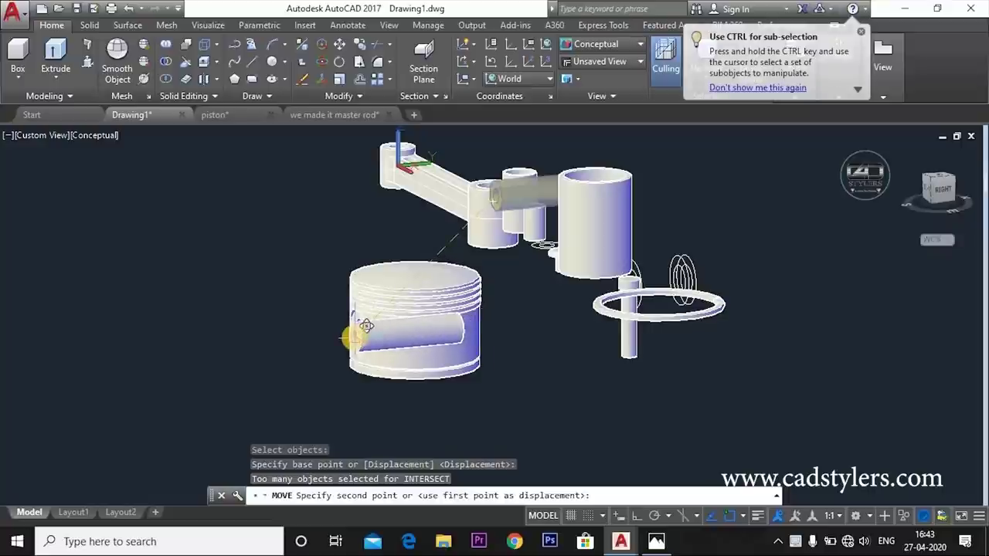
Step: Snap the wrist pin's destination to the centre of the piston's pin hole
shift+middle_drag(364, 326, 459, 363)
scroll(471, 354, up, 5)
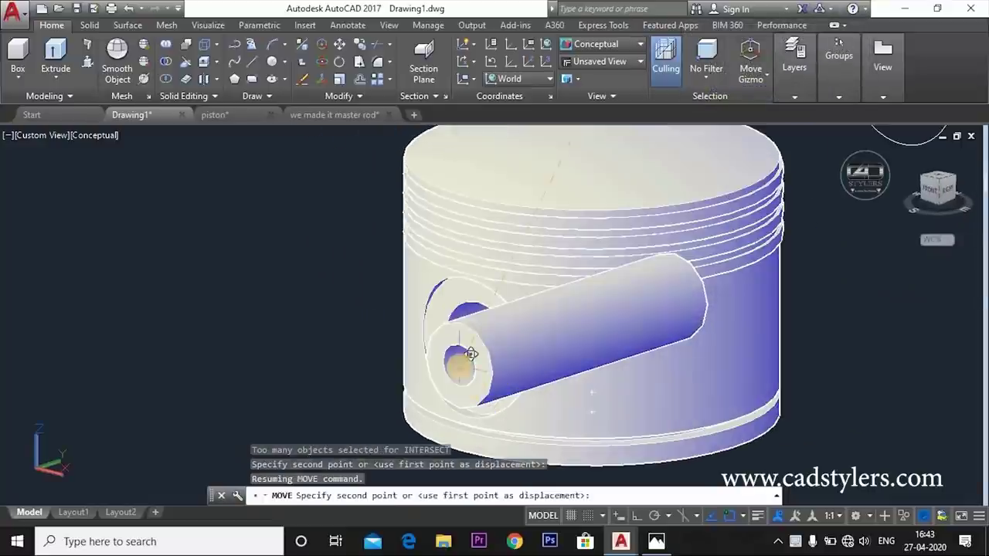
scroll(470, 354, up, 2)
scroll(464, 316, up, 1)
scroll(463, 327, up, 2)
scroll(482, 353, up, 2)
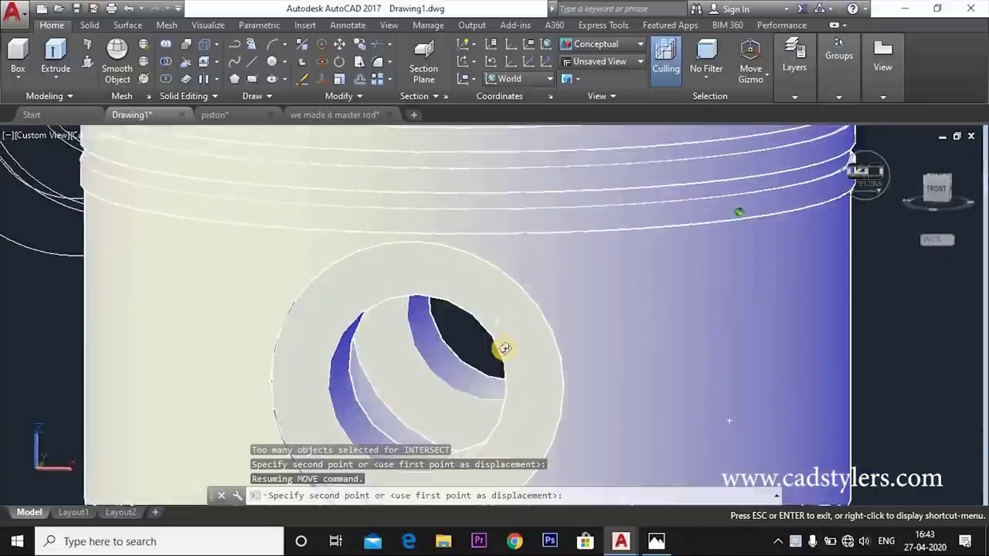
mouse_move(504, 348)
shift+middle_down()
mouse_move(386, 397)
mouse_move(410, 380)
mouse_move(416, 439)
shift+middle_up()
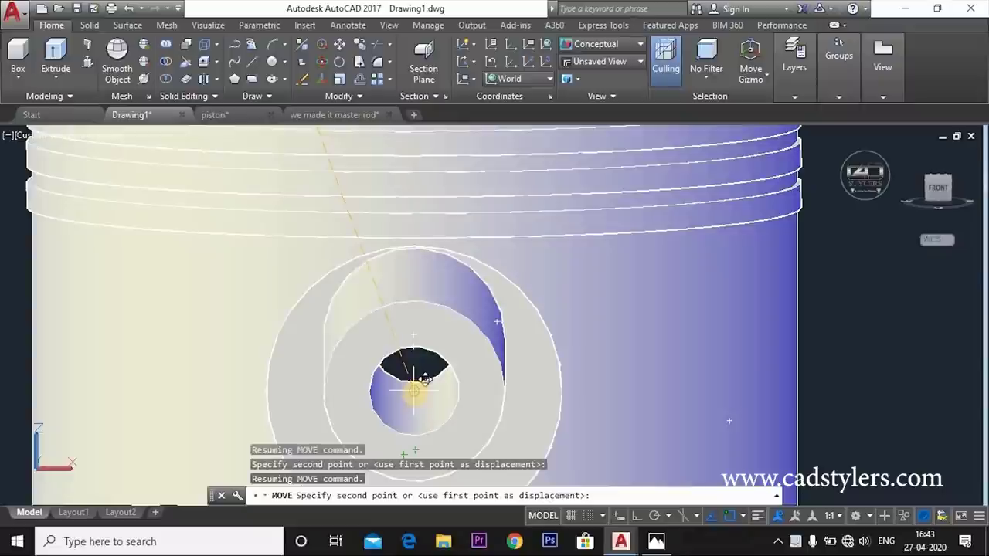
shift+middle_drag(415, 395, 416, 380)
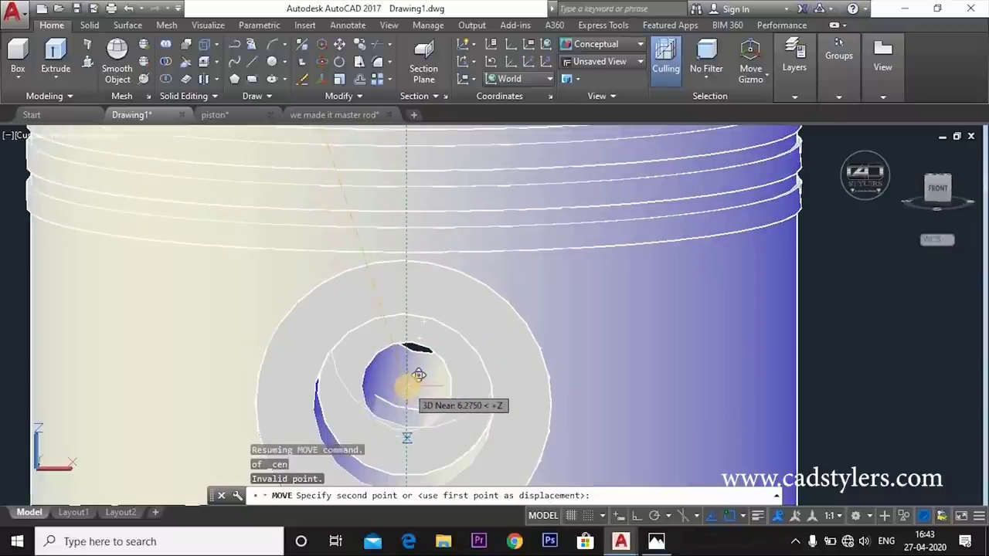
shift+right_click(409, 387)
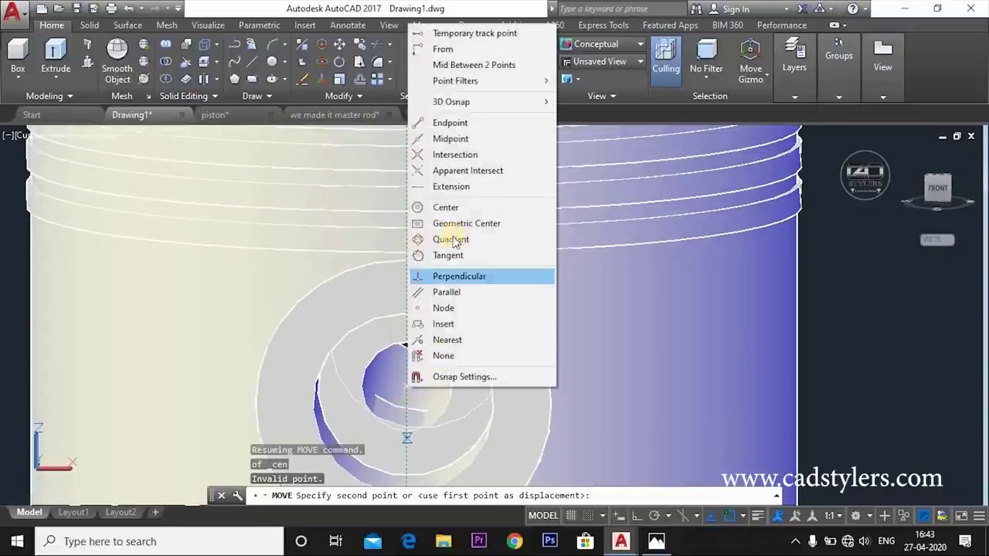
click(424, 207)
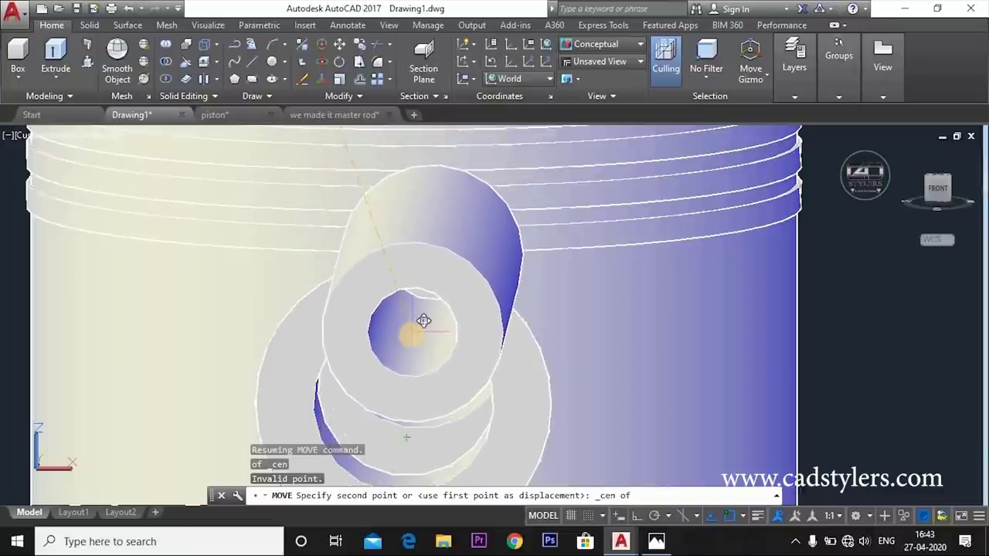
mouse_move(397, 453)
shift+middle_down()
mouse_move(418, 339)
mouse_move(442, 295)
shift+middle_up()
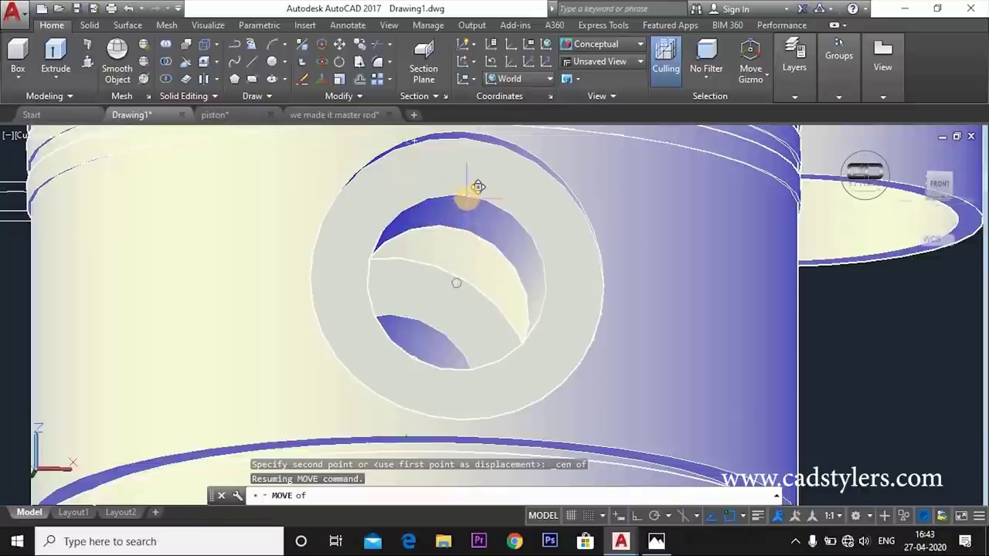
mouse_move(468, 268)
middle_down()
mouse_move(421, 363)
mouse_move(502, 357)
mouse_move(607, 395)
middle_up()
Step: End the move and inspect the piston and connecting rod from above
key(Escape)
scroll(417, 373, down, 10)
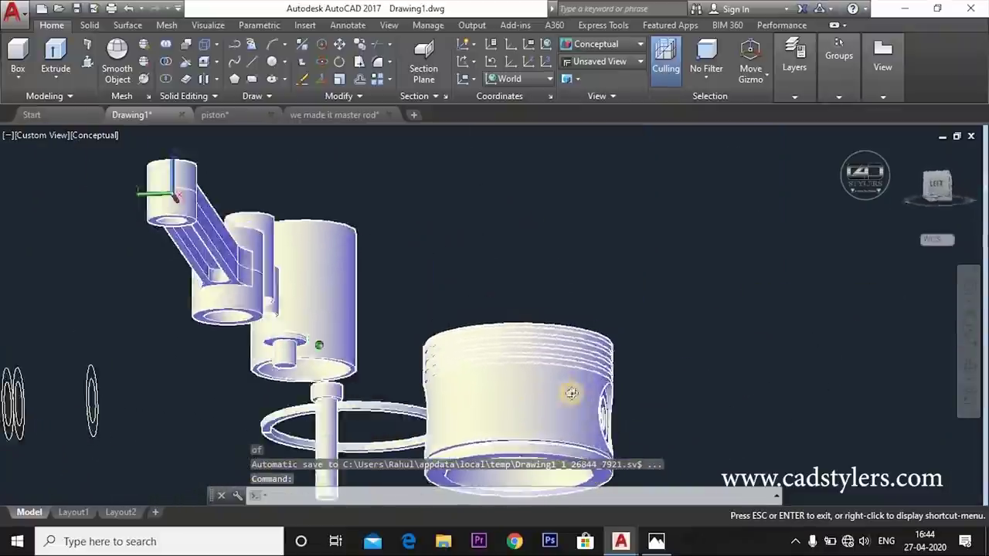
scroll(373, 394, up, 1)
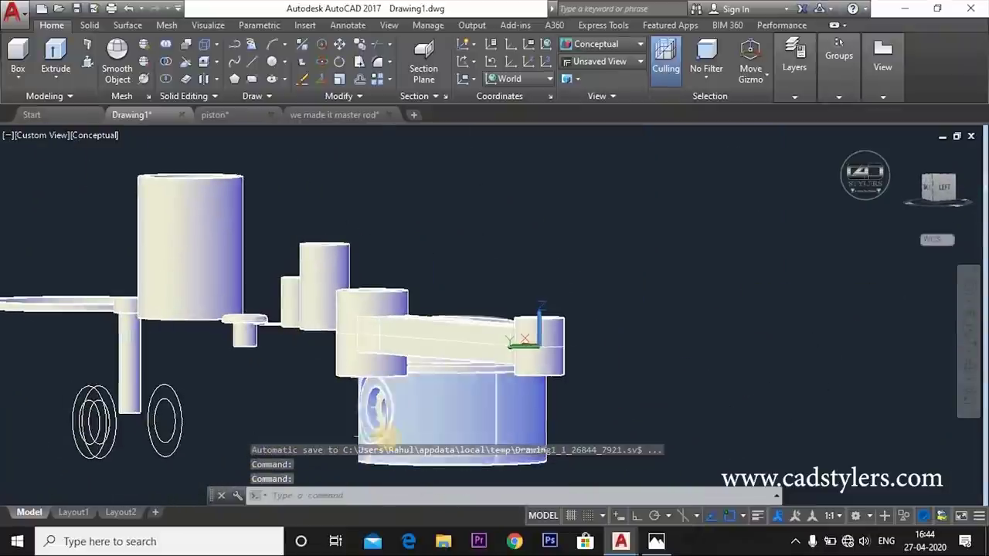
scroll(374, 394, up, 3)
scroll(374, 394, up, 3)
scroll(374, 394, up, 2)
scroll(375, 383, down, 5)
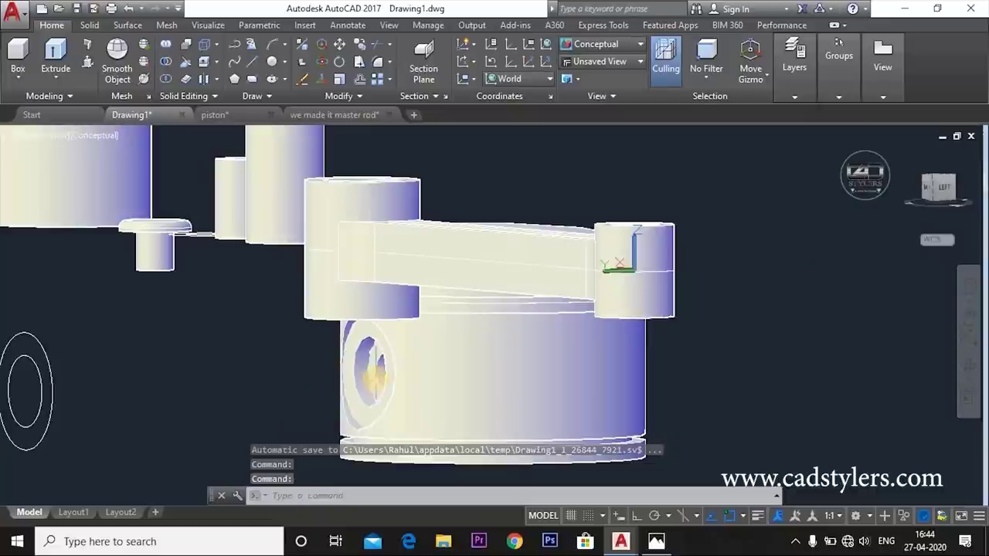
scroll(372, 377, up, 5)
scroll(372, 377, down, 5)
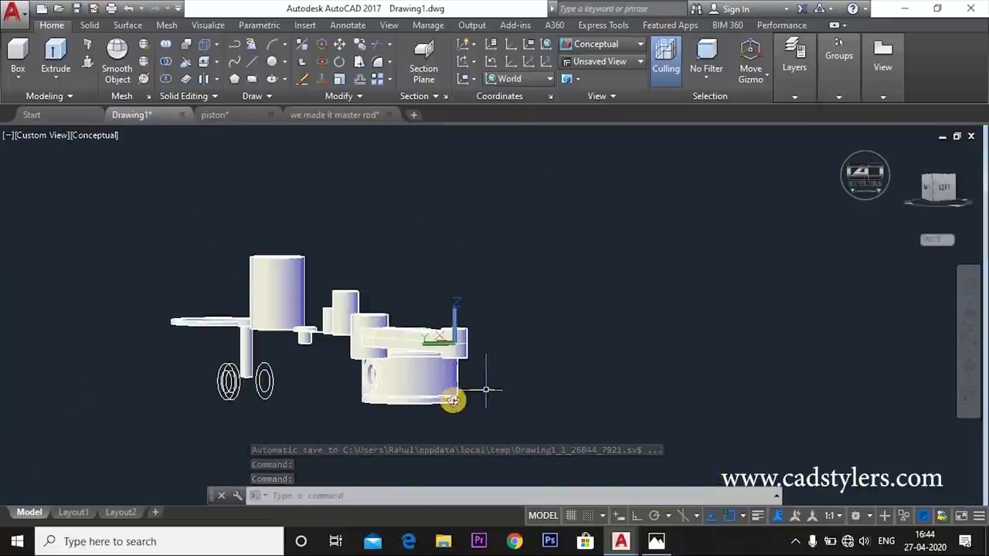
shift+middle_drag(486, 390, 410, 403)
scroll(462, 373, up, 3)
mouse_move(446, 376)
shift+middle_down()
mouse_move(585, 364)
mouse_move(417, 371)
shift+middle_up()
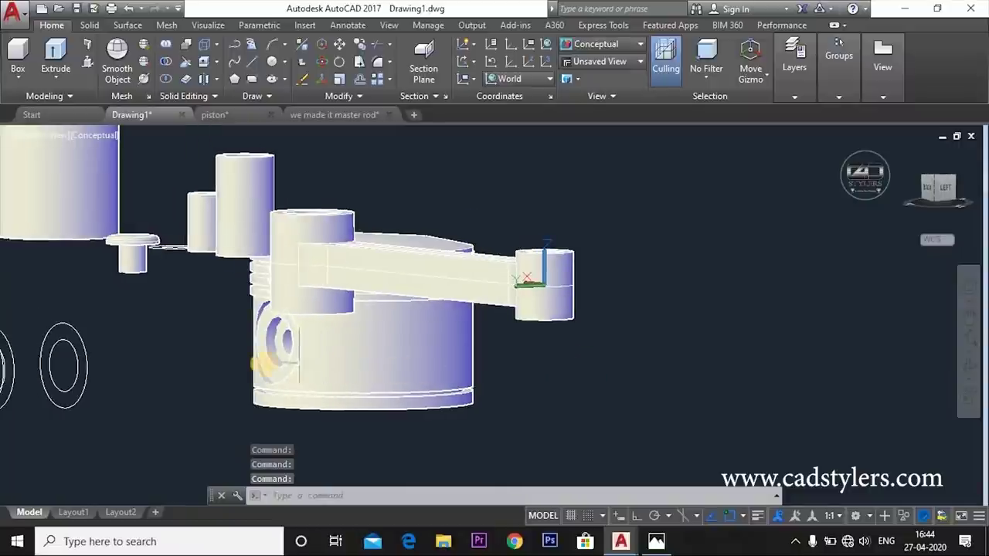
scroll(264, 361, up, 2)
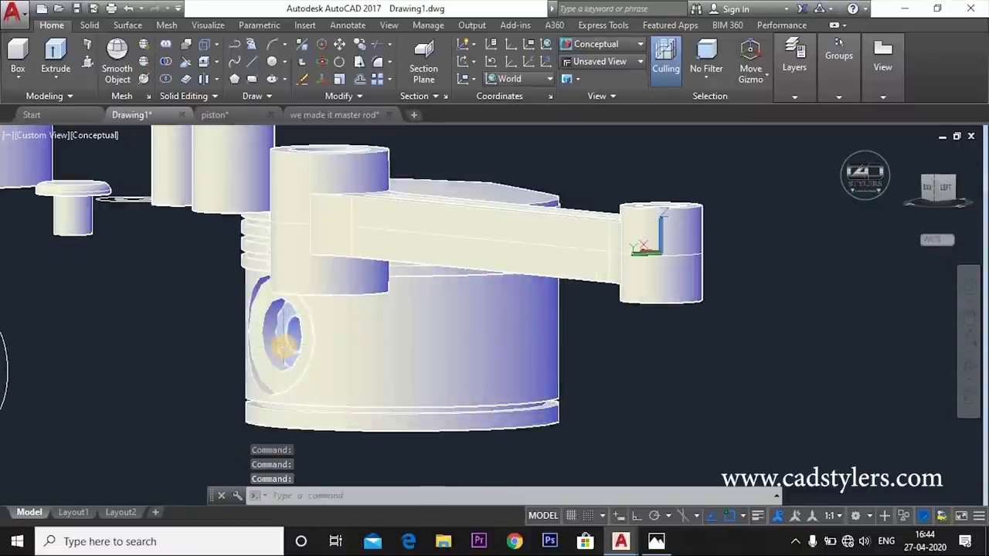
Step: Select the piston body and zoom in close on its pin hole from the side
click(274, 349)
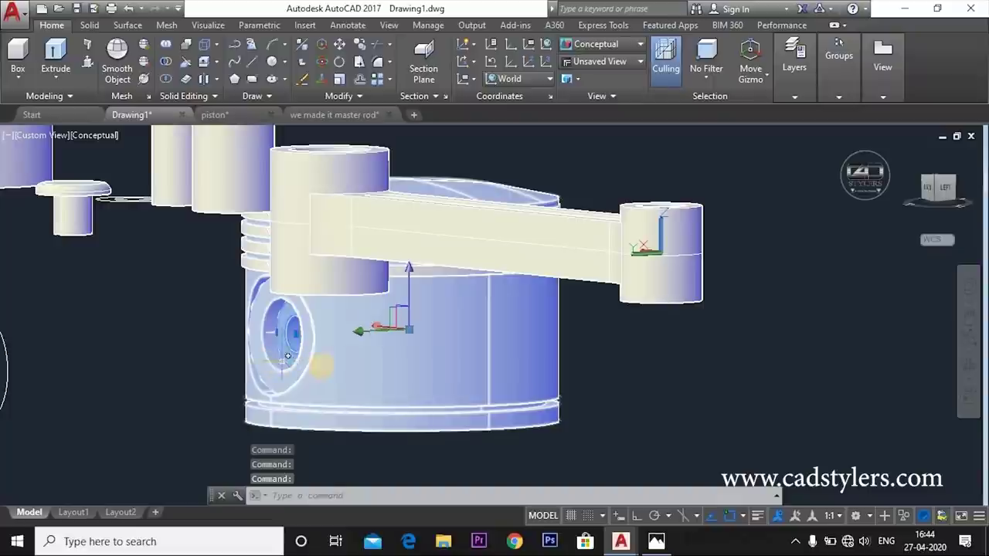
scroll(349, 371, down, 2)
shift+middle_drag(541, 405, 483, 421)
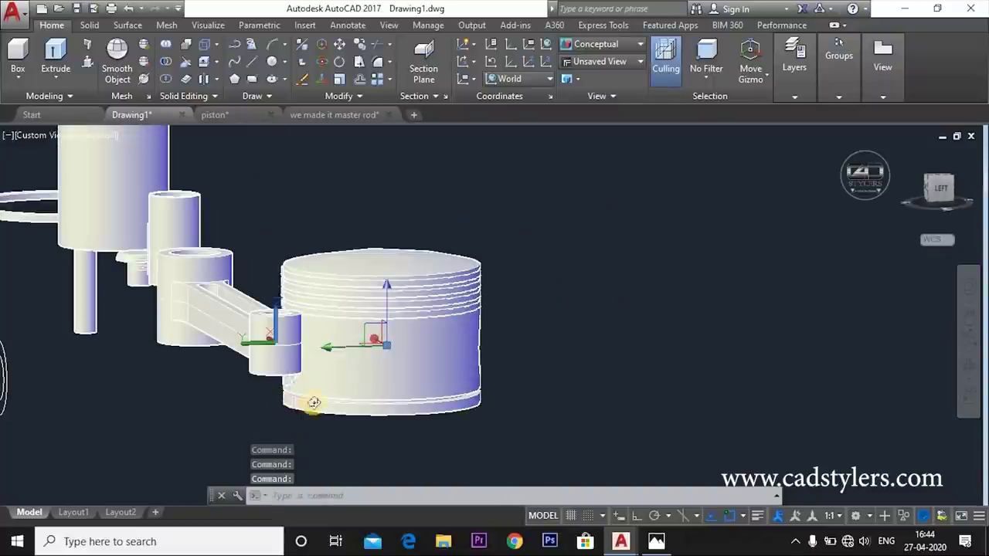
mouse_move(313, 402)
shift+middle_down()
mouse_move(327, 393)
mouse_move(274, 357)
shift+middle_up()
scroll(282, 353, up, 2)
scroll(283, 356, up, 2)
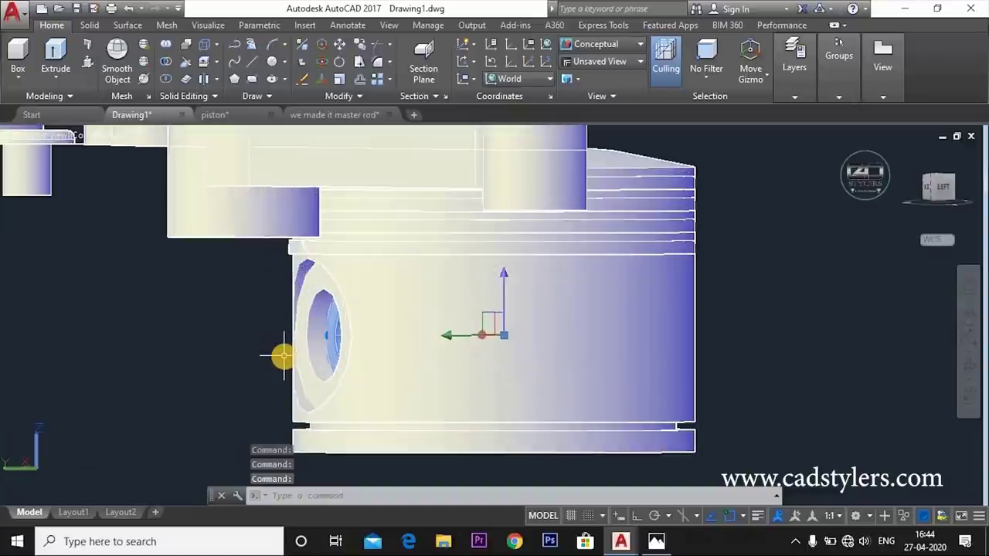
scroll(291, 356, up, 2)
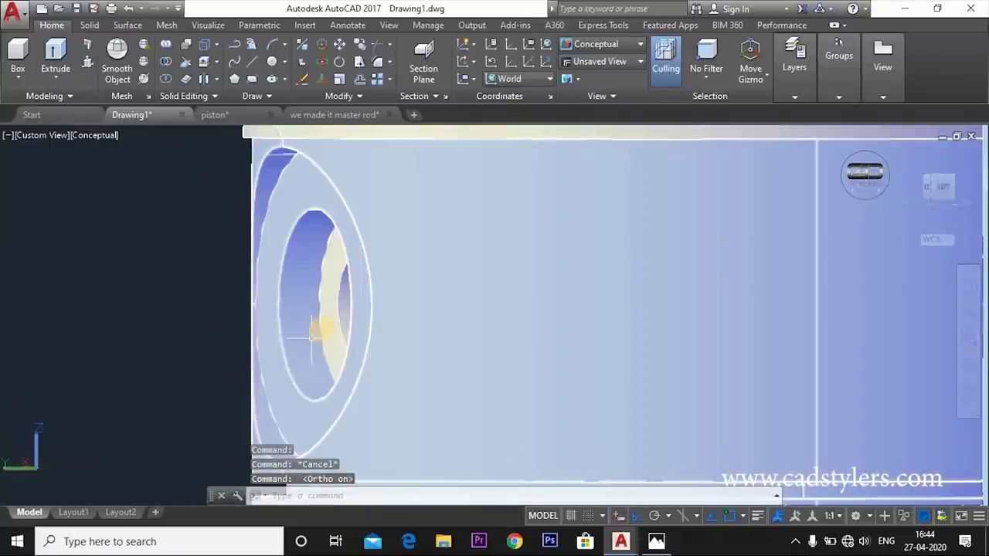
Step: Move the gudgeon pin 2.5 units along the bore axis from the pin-hole centre
shift+middle_drag(311, 337, 328, 324)
text(m)
key(Return)
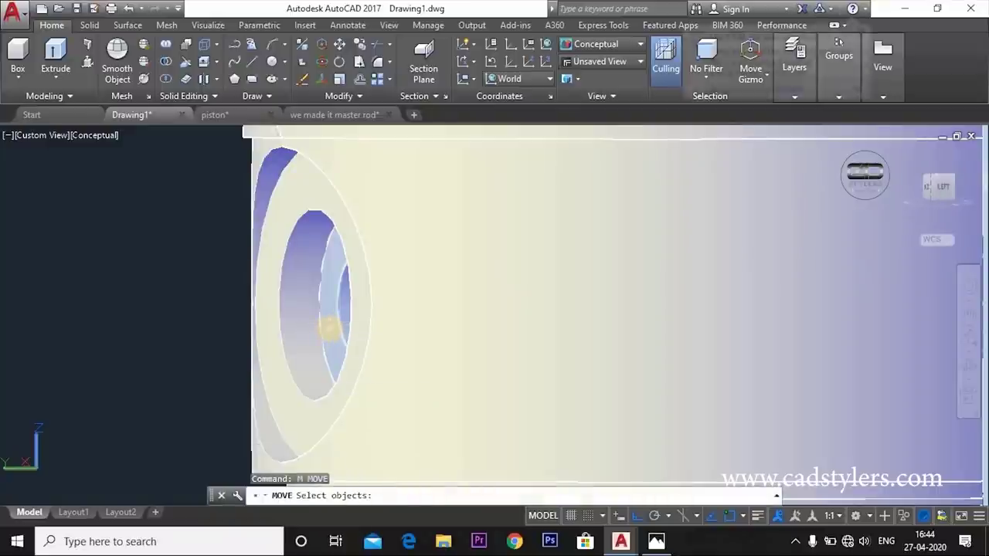
click(328, 326)
shift+middle_drag(340, 333, 435, 348)
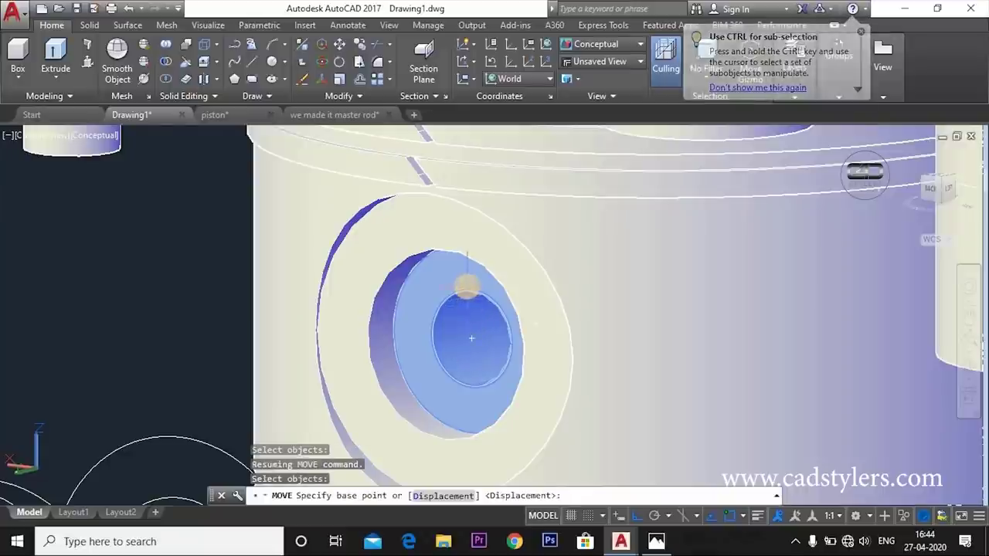
shift+right_click(472, 339)
click(509, 347)
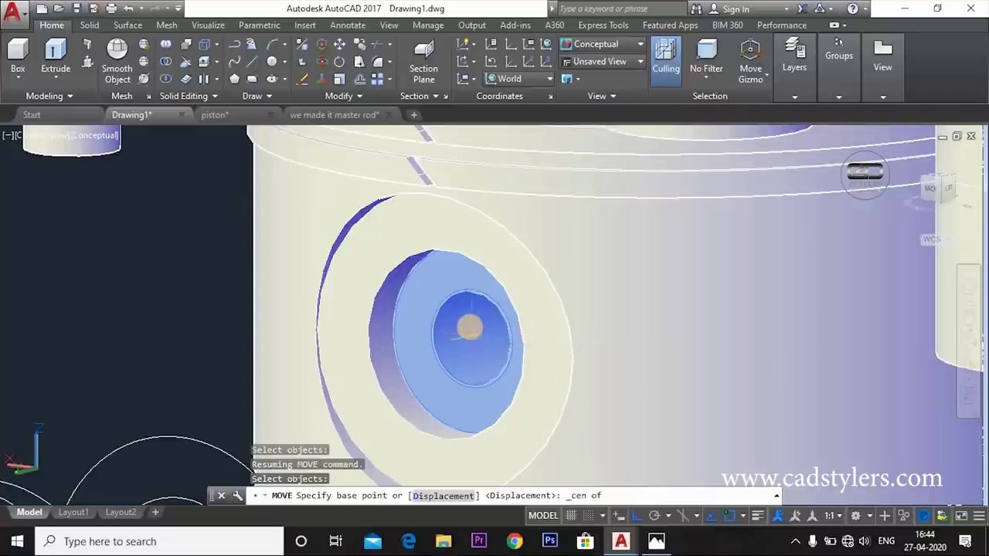
mouse_move(462, 336)
shift+middle_down()
mouse_move(481, 342)
mouse_move(599, 315)
shift+middle_up()
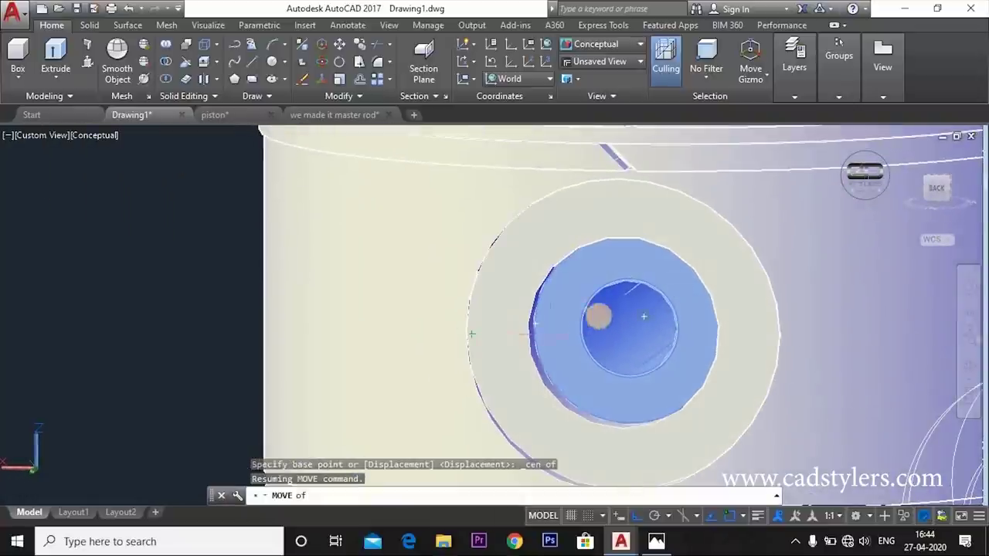
click(629, 328)
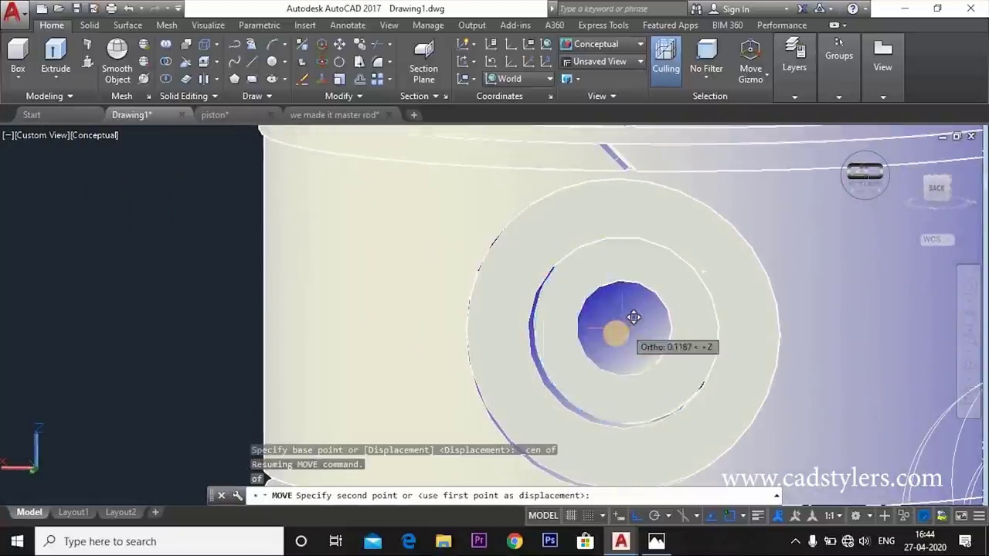
mouse_move(629, 328)
shift+middle_down()
mouse_move(489, 364)
mouse_move(274, 373)
mouse_move(462, 308)
shift+middle_up()
text(2.5)
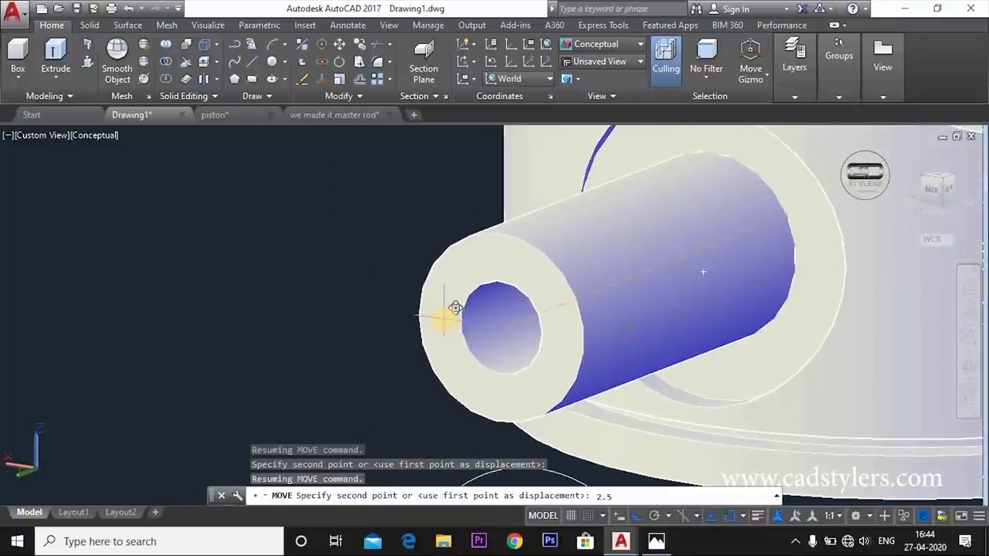
key(Return)
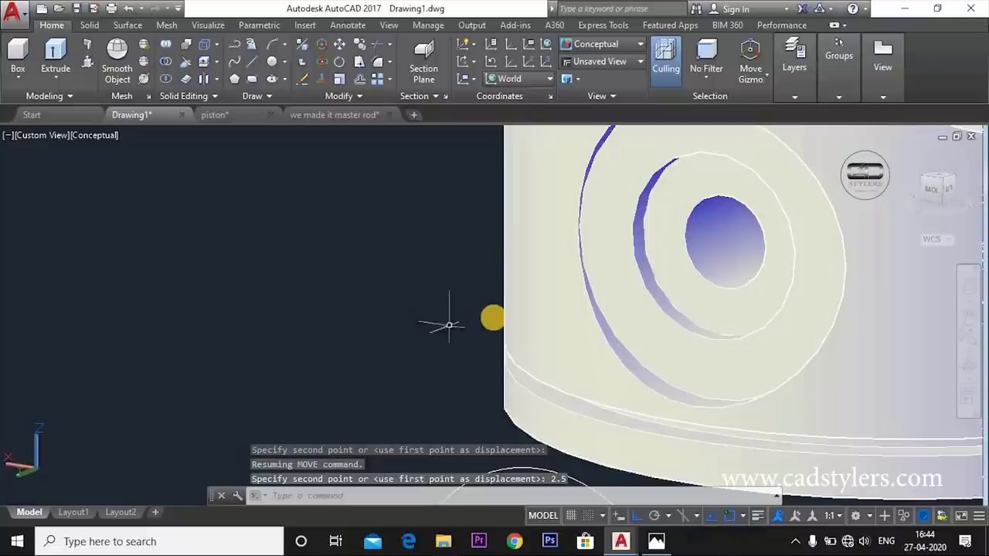
scroll(456, 324, down, 5)
mouse_move(533, 344)
shift+middle_down()
mouse_move(448, 353)
mouse_move(564, 325)
mouse_move(304, 303)
shift+middle_up()
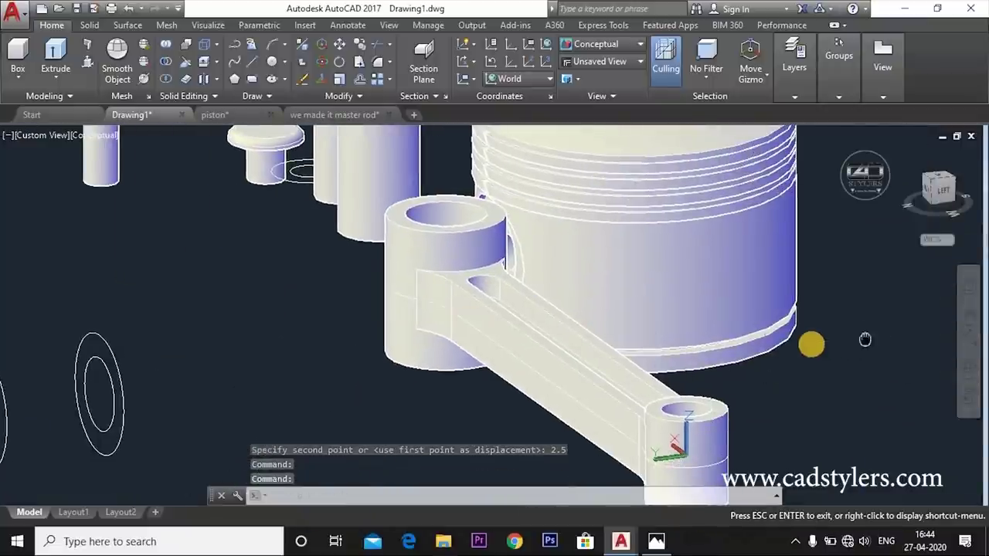
mouse_move(750, 346)
shift+middle_down()
mouse_move(759, 346)
mouse_move(759, 399)
mouse_move(675, 323)
shift+middle_up()
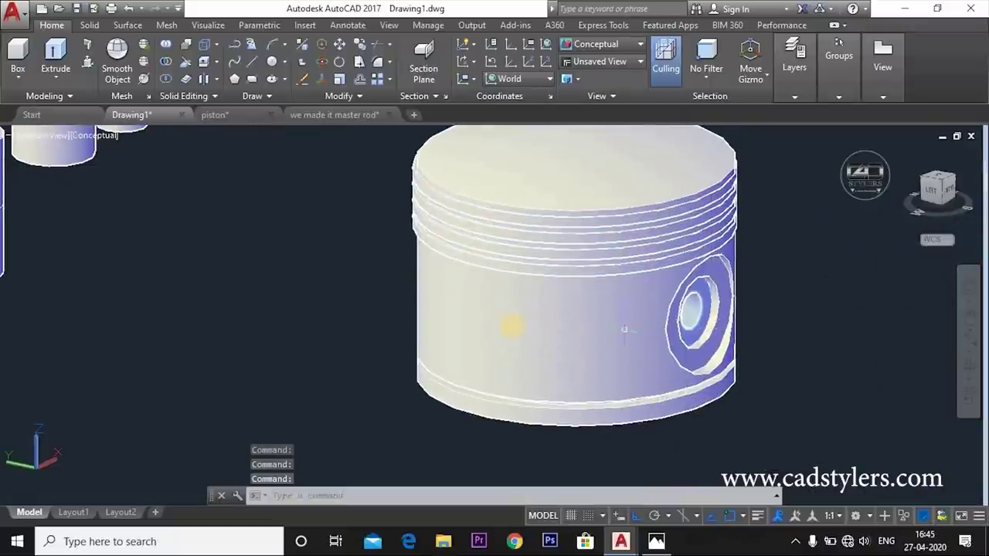
mouse_move(512, 326)
shift+middle_down()
mouse_move(554, 340)
mouse_move(618, 329)
mouse_move(594, 338)
shift+middle_up()
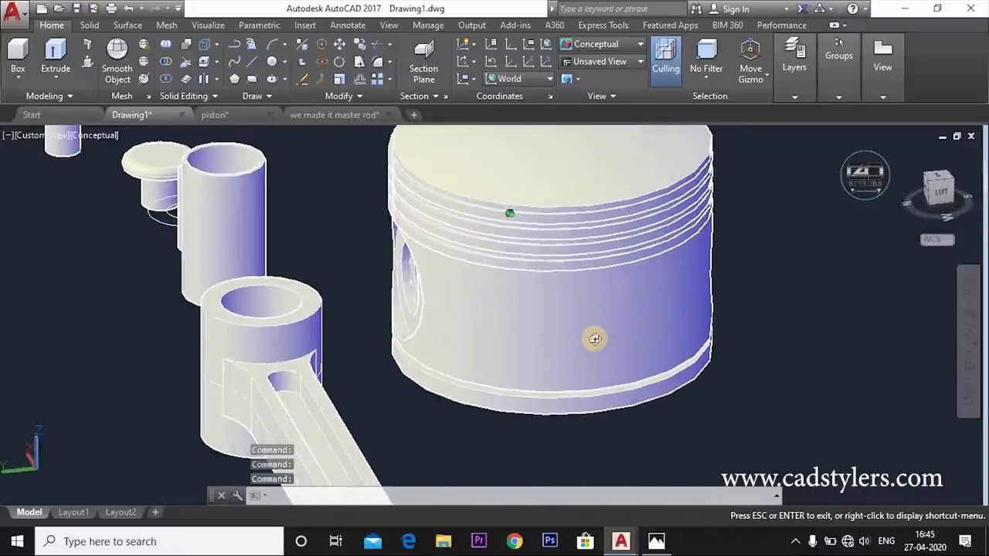
scroll(594, 339, down, 3)
scroll(593, 340, down, 3)
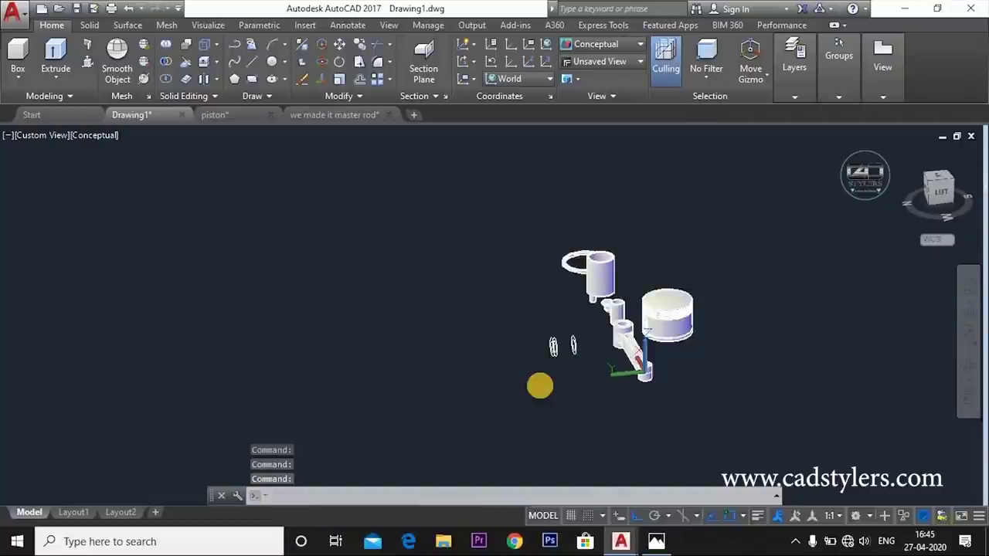
scroll(634, 368, up, 2)
scroll(610, 366, up, 3)
mouse_move(609, 367)
shift+middle_down()
mouse_move(638, 360)
mouse_move(668, 384)
mouse_move(558, 353)
shift+middle_up()
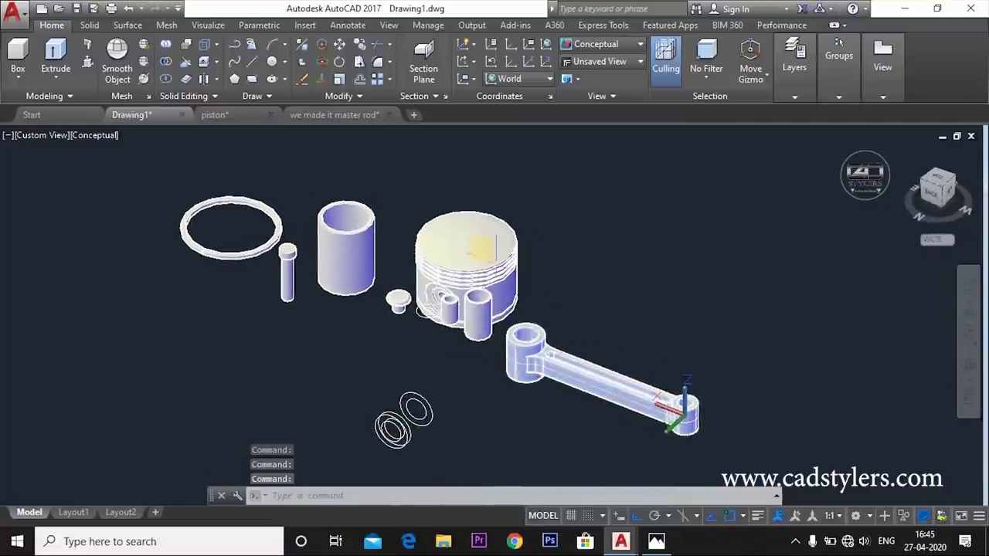
scroll(479, 243, up, 2)
scroll(472, 258, up, 4)
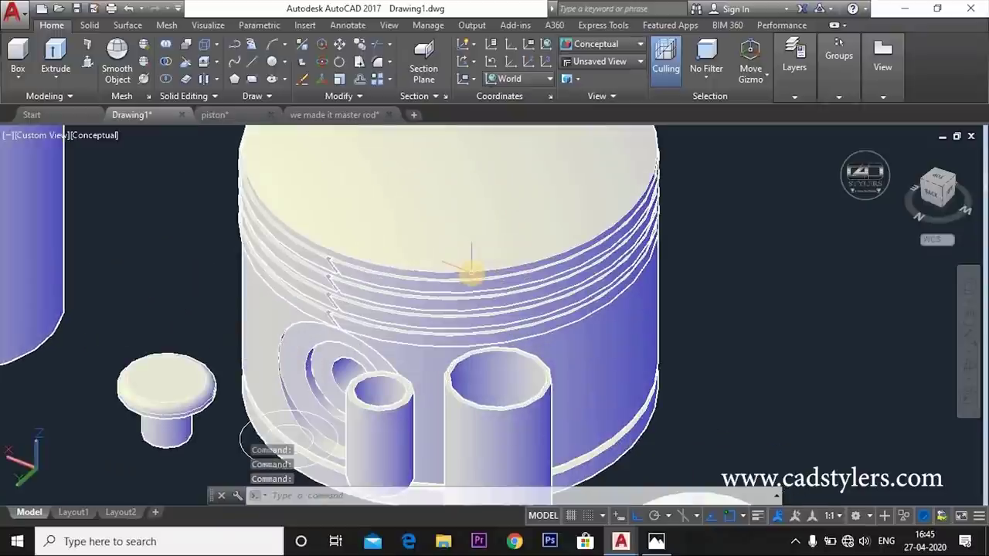
scroll(471, 270, down, 1)
scroll(172, 327, down, 3)
scroll(199, 327, down, 2)
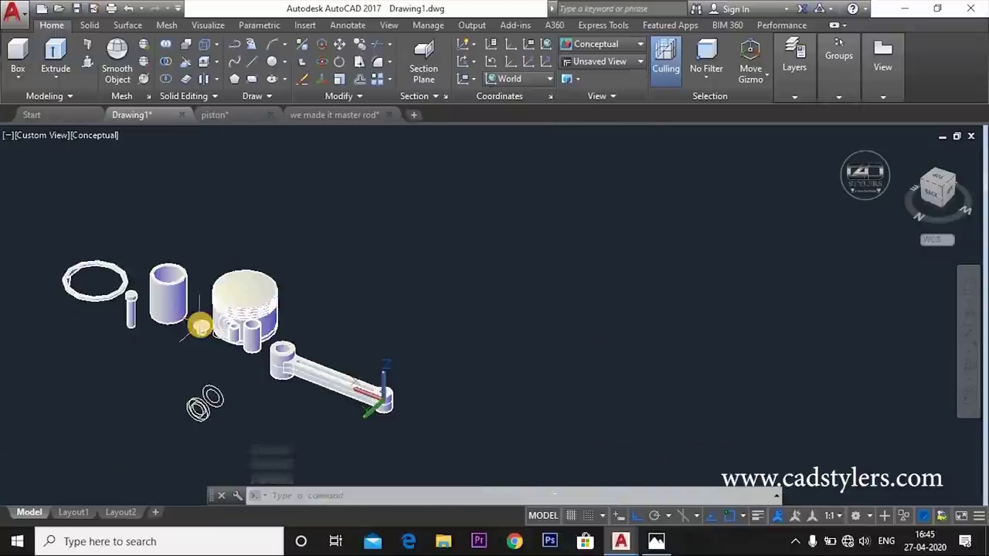
scroll(282, 315, up, 2)
scroll(278, 309, up, 2)
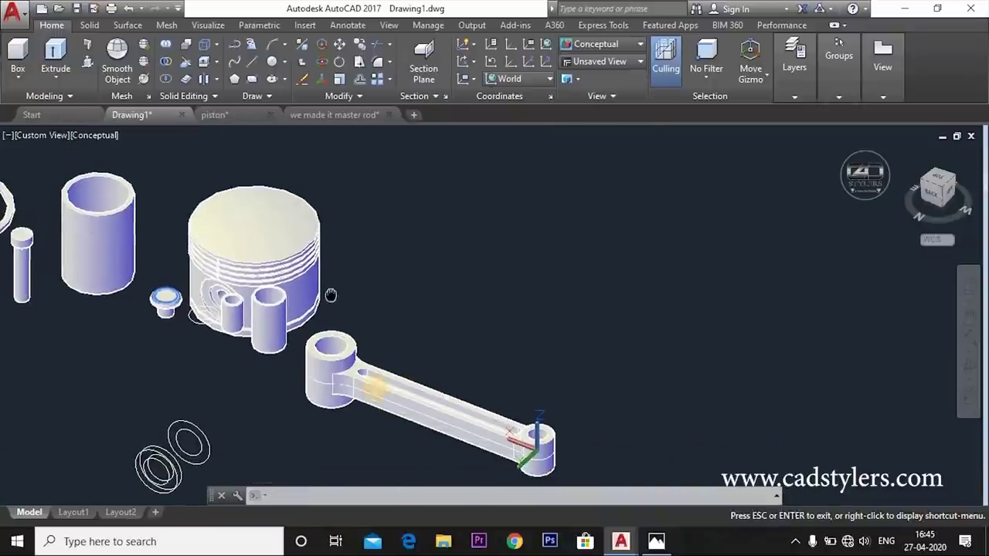
mouse_move(297, 381)
shift+middle_down()
mouse_move(276, 363)
mouse_move(286, 357)
shift+middle_up()
scroll(262, 377, up, 2)
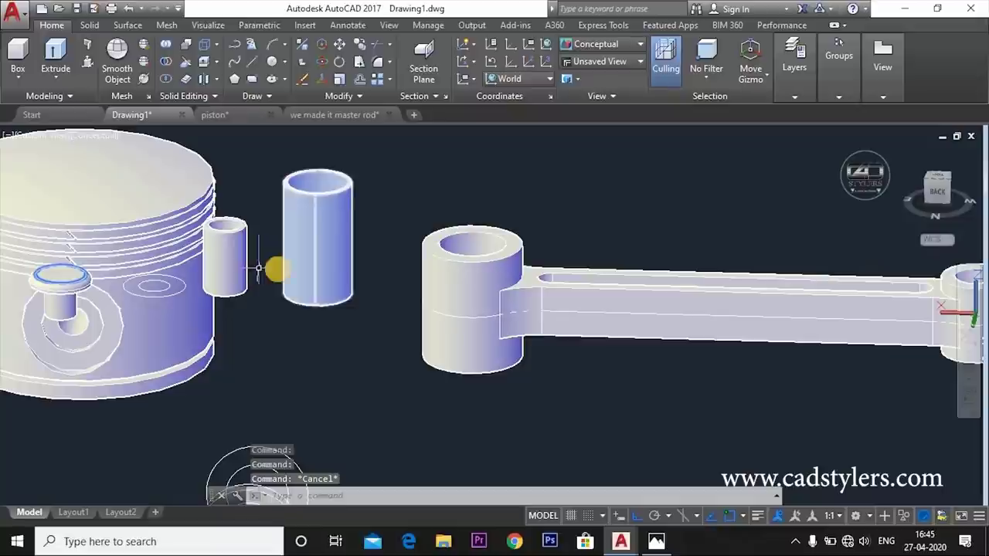
key(Escape)
scroll(489, 391, down, 2)
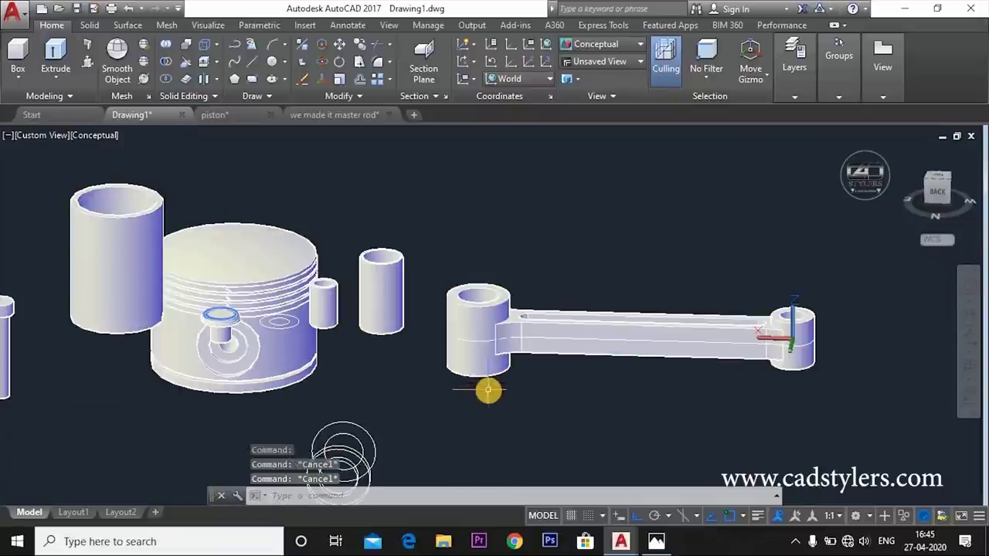
Step: Start moving the small pin, snapping its base point to the pin's top centre
click(342, 374)
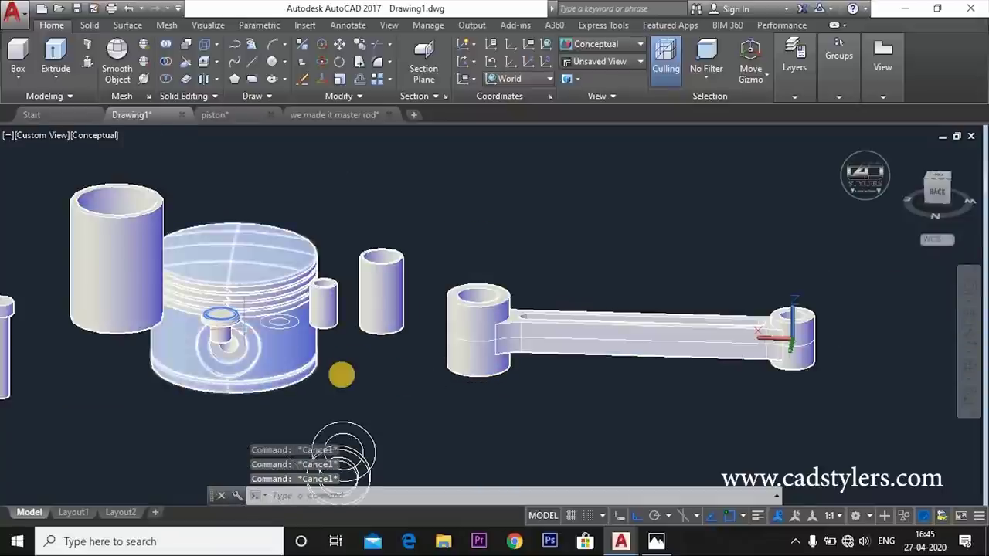
text(m)
key(Return)
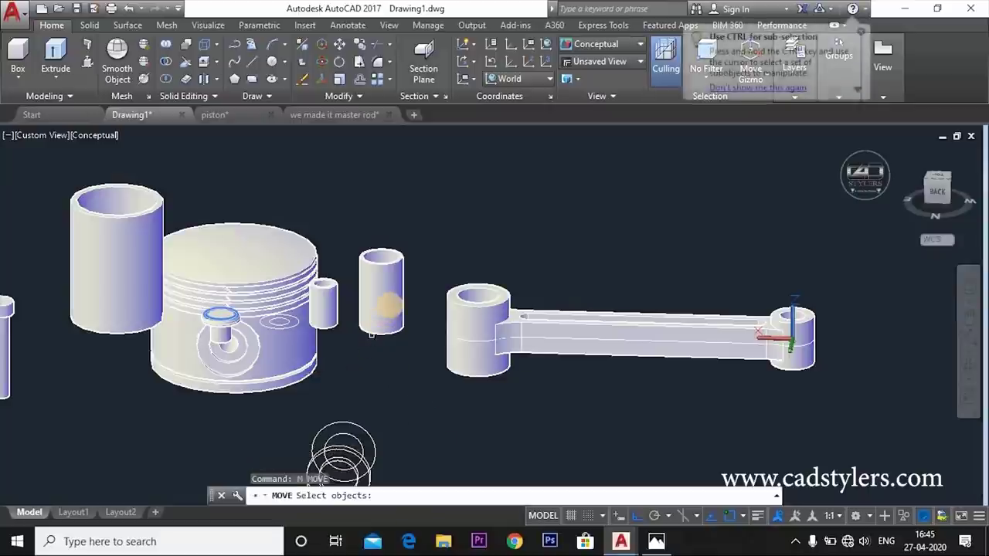
click(389, 305)
scroll(381, 270, up, 2)
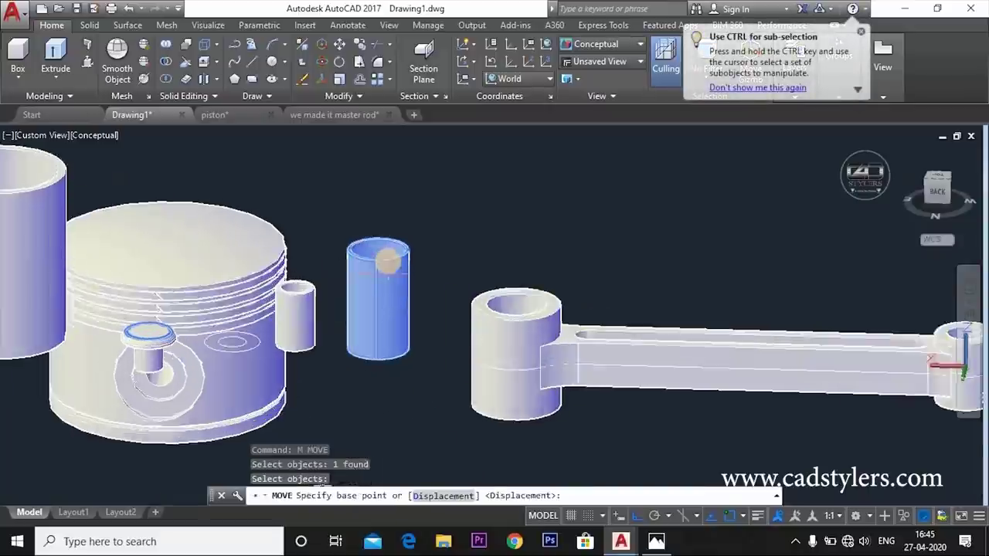
scroll(379, 255, up, 2)
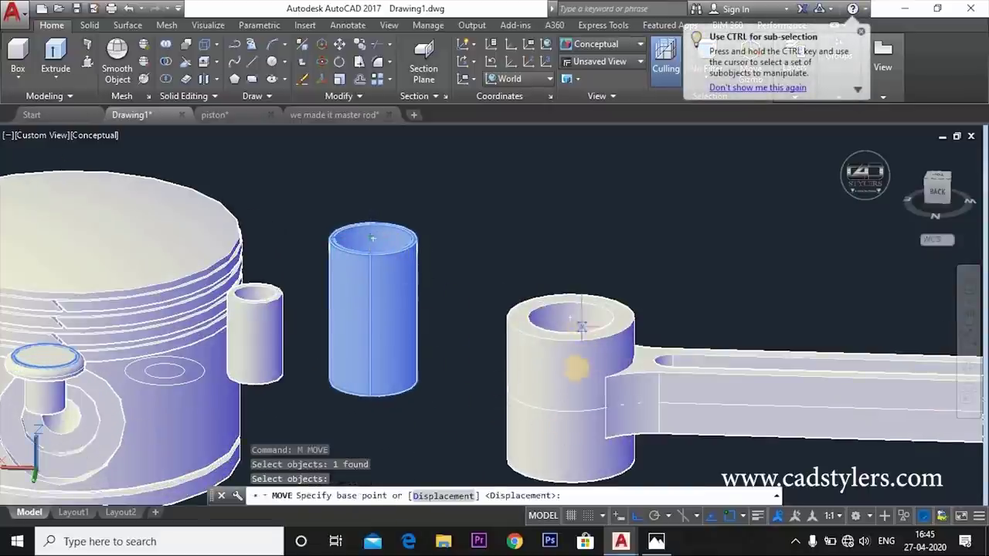
scroll(561, 321, down, 2)
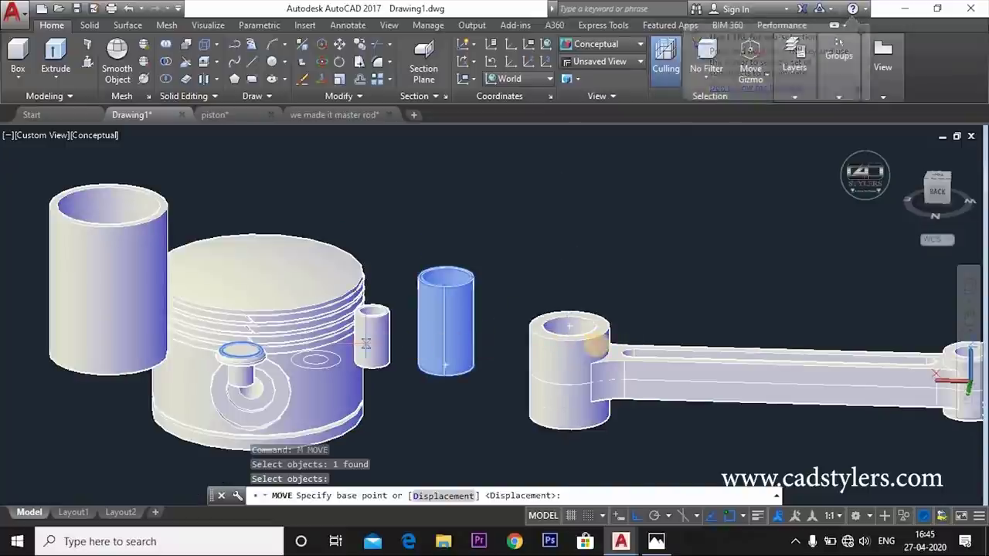
middle_drag(669, 383, 599, 392)
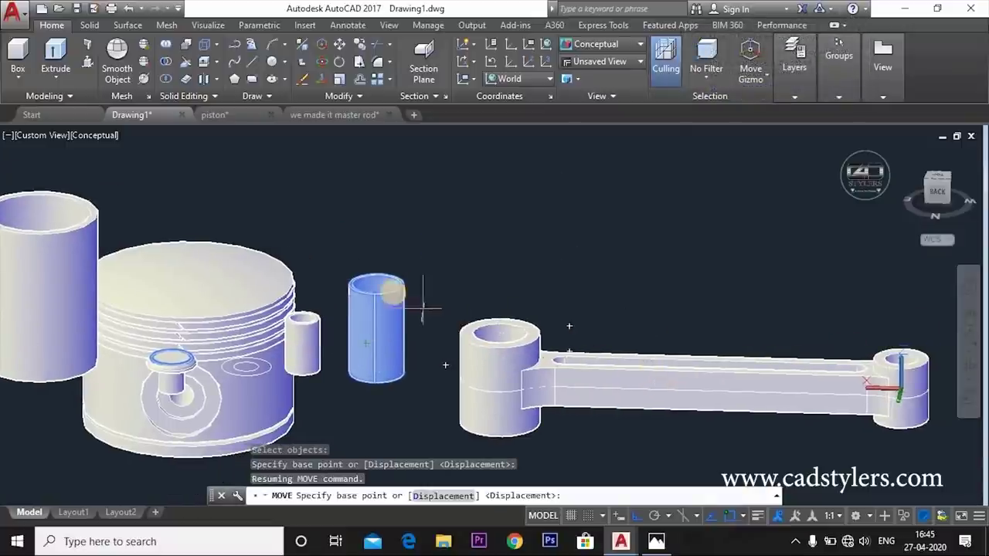
shift+right_click(379, 288)
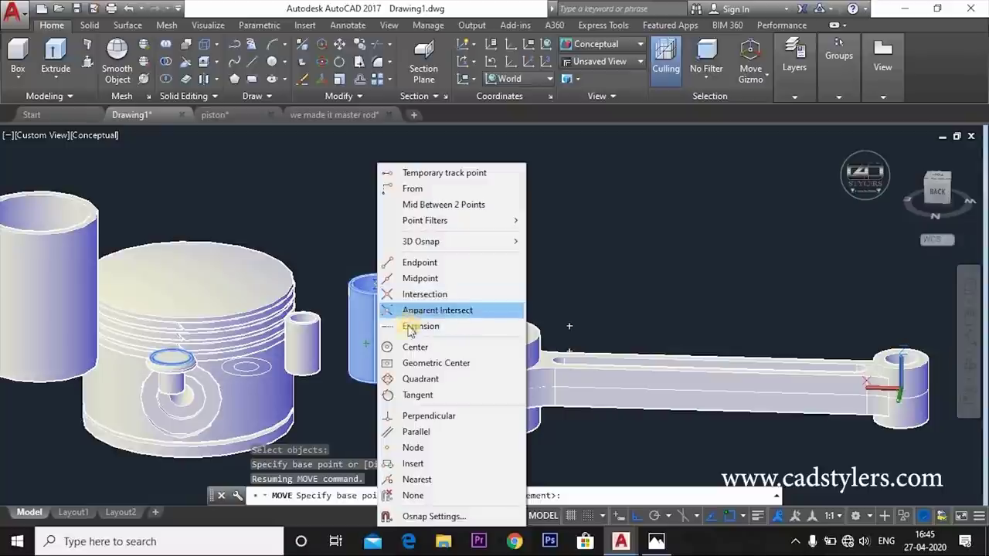
click(417, 347)
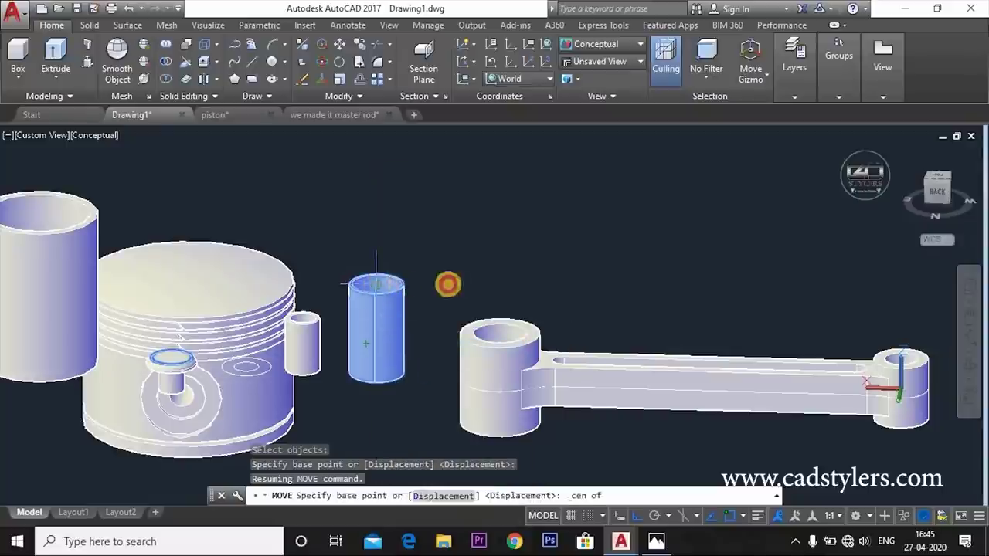
click(448, 284)
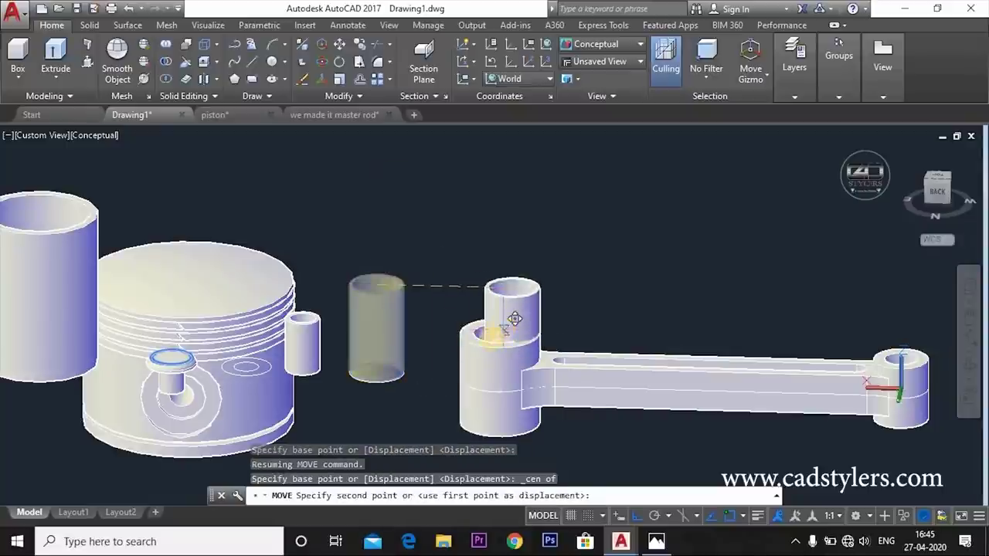
Step: Drop the pin centre-to-centre into the hole at the rod's near end
scroll(502, 326, down, 1)
shift+right_click(474, 295)
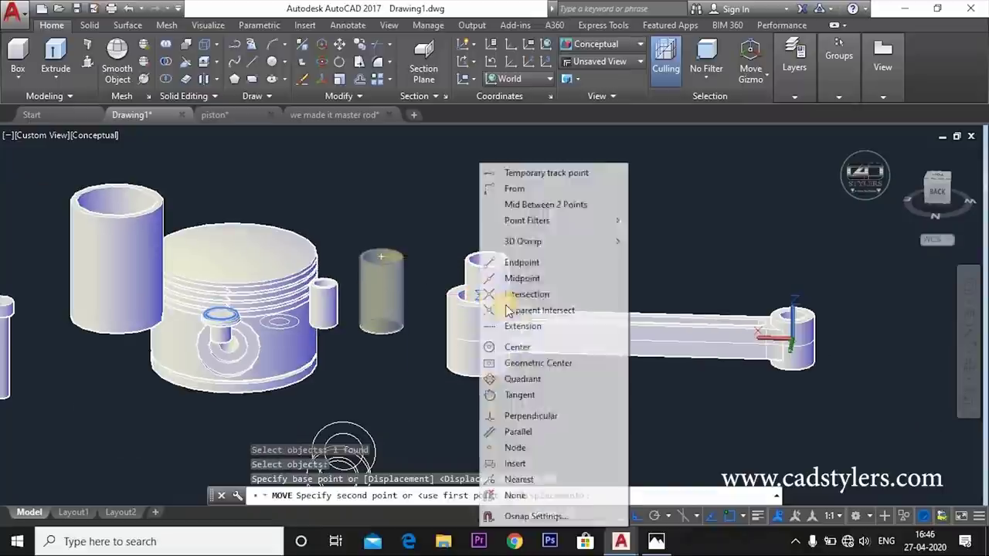
click(518, 348)
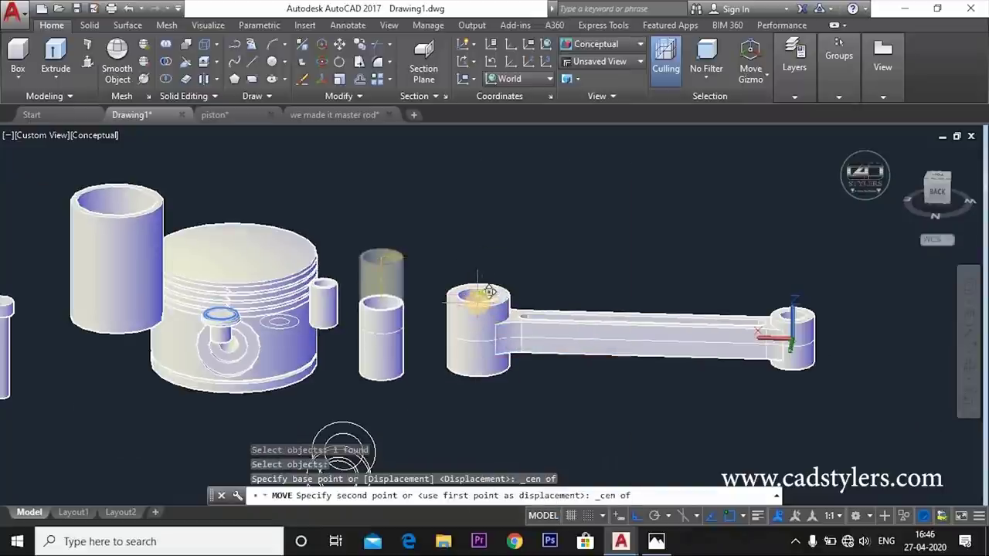
click(477, 295)
scroll(478, 302, up, 3)
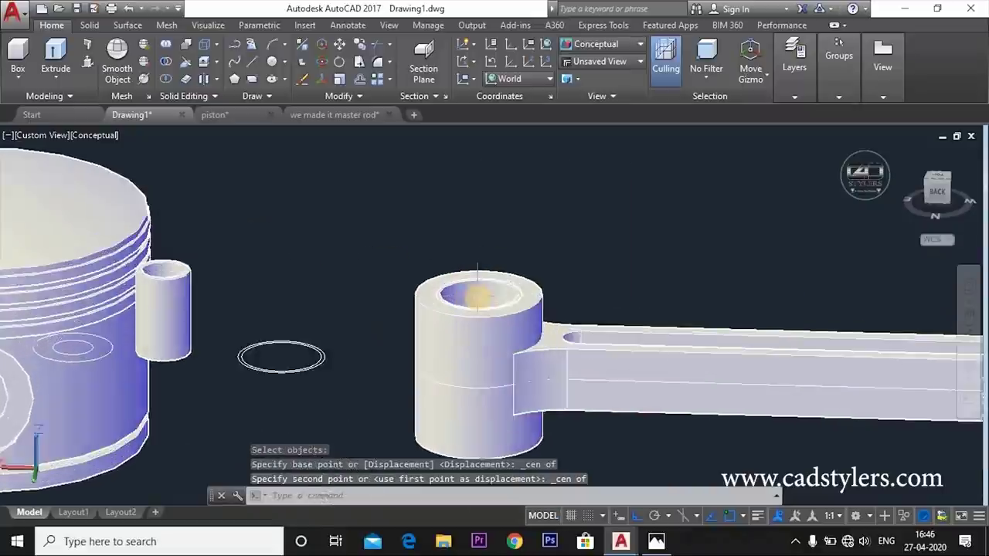
scroll(479, 317, up, 2)
mouse_move(482, 327)
shift+middle_down()
mouse_move(469, 351)
mouse_move(466, 323)
shift+middle_up()
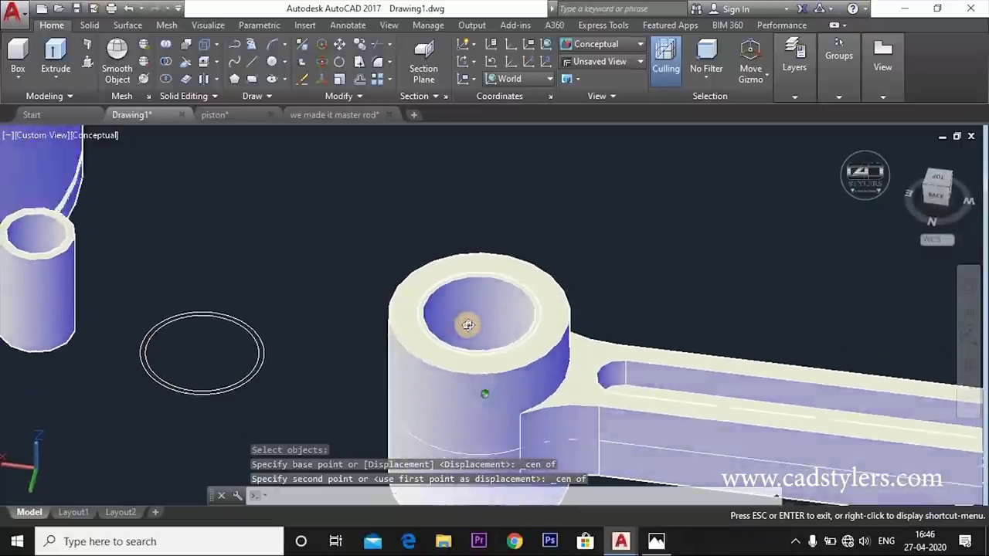
Step: Start moving the small cylinder beside the piston, snapping the base point to its centre
scroll(466, 323, down, 5)
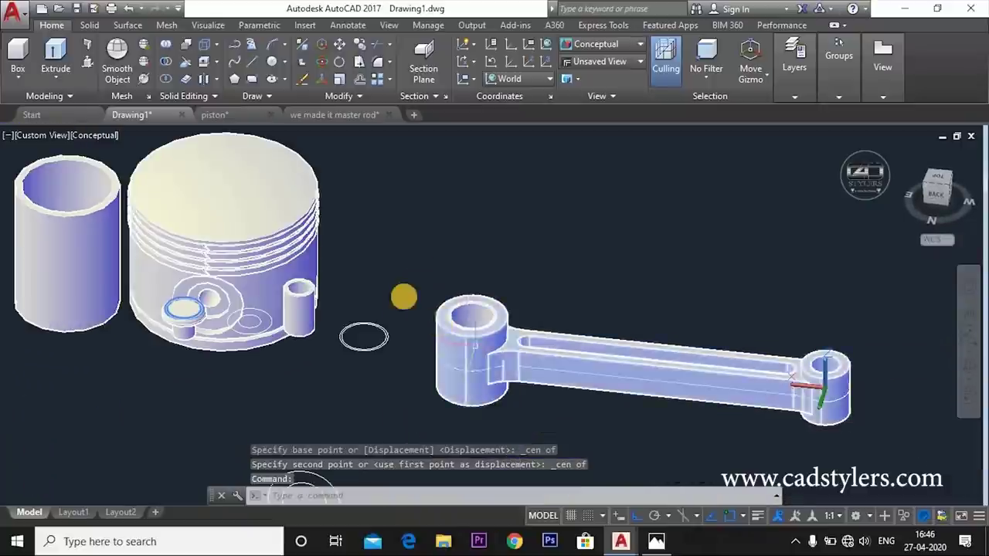
shift+middle_drag(404, 294, 371, 310)
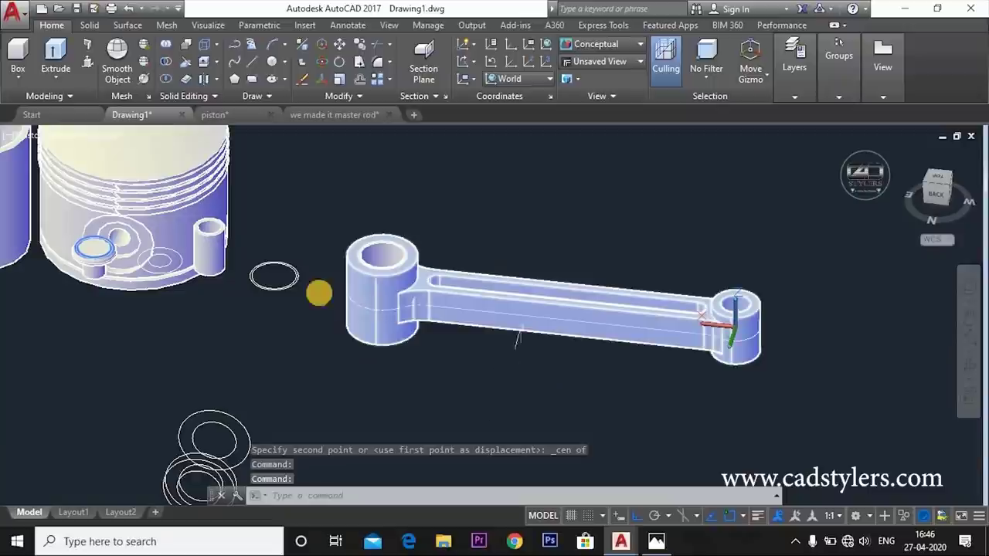
scroll(214, 257, up, 3)
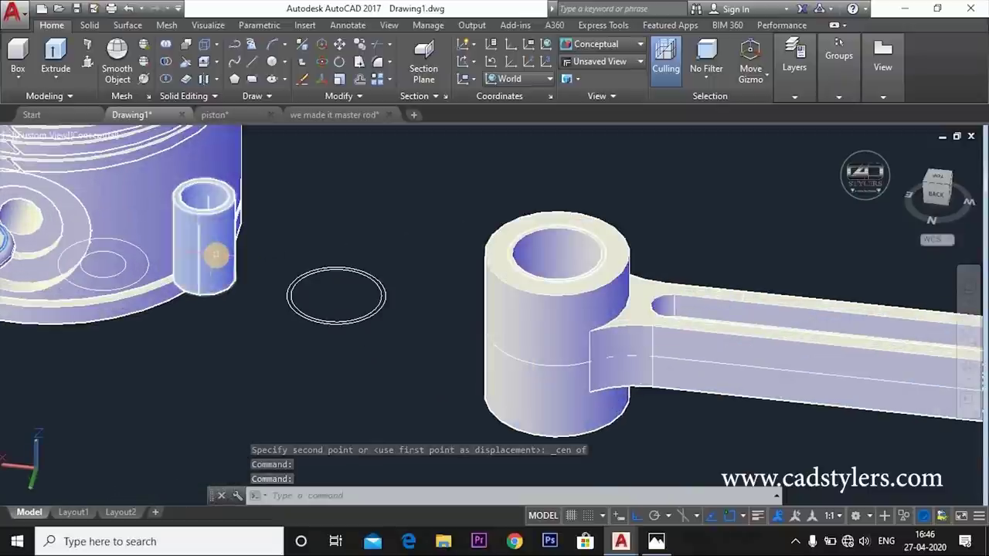
text(m)
key(Return)
click(205, 230)
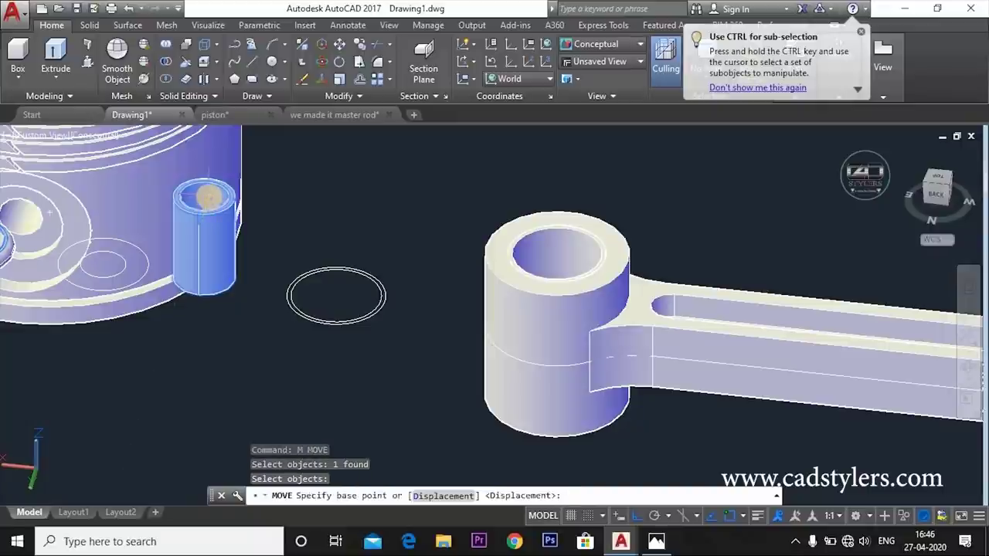
shift+right_click(207, 197)
click(248, 344)
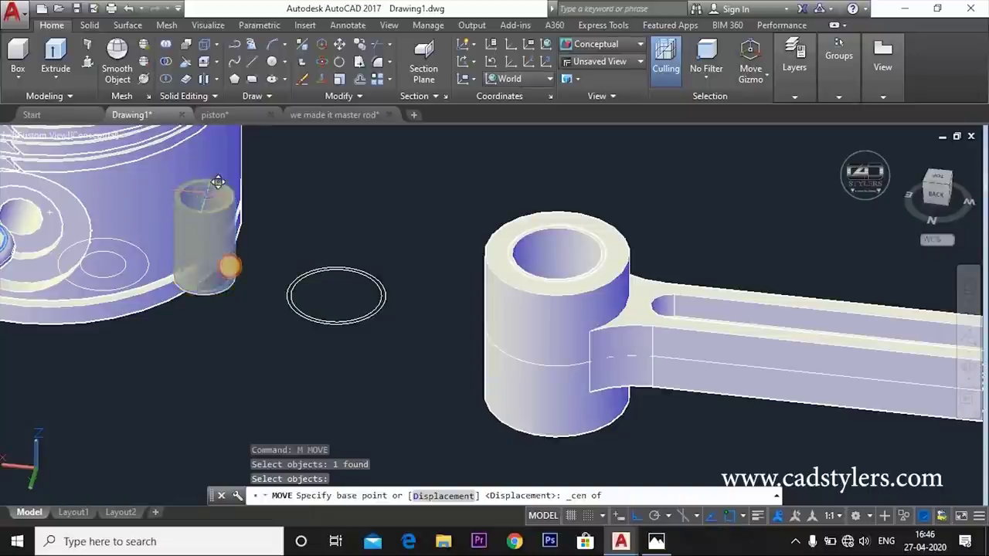
click(224, 266)
Step: Snap the cylinder into the centre of the hole at the rod's far end
scroll(230, 255, down, 3)
scroll(463, 371, up, 3)
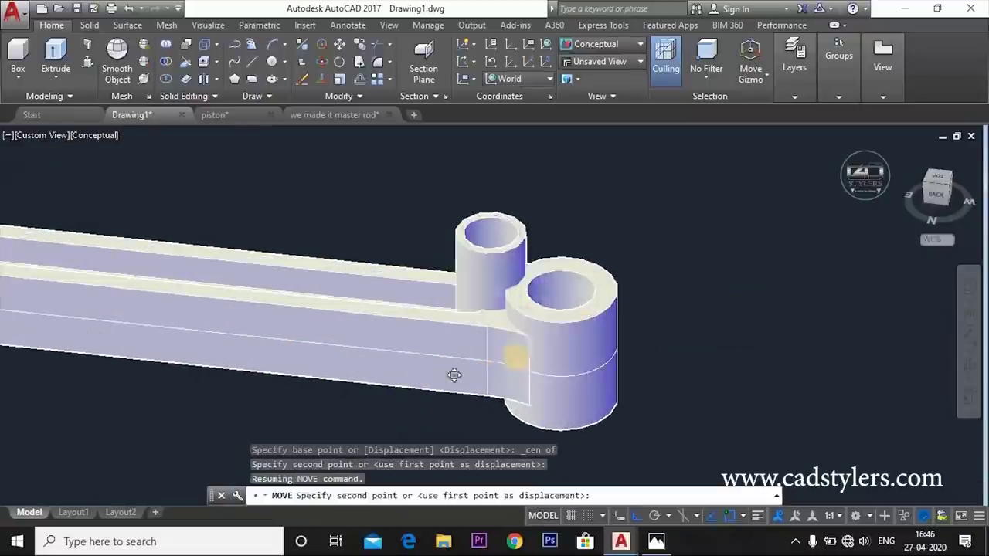
scroll(533, 348, up, 2)
scroll(587, 332, up, 2)
middle_drag(608, 332, 530, 409)
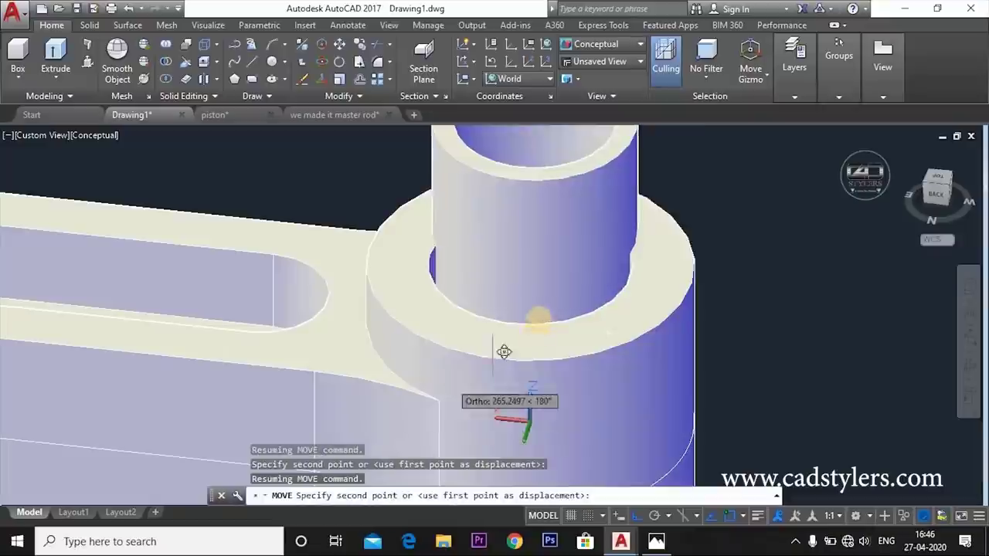
shift+right_click(517, 267)
click(486, 347)
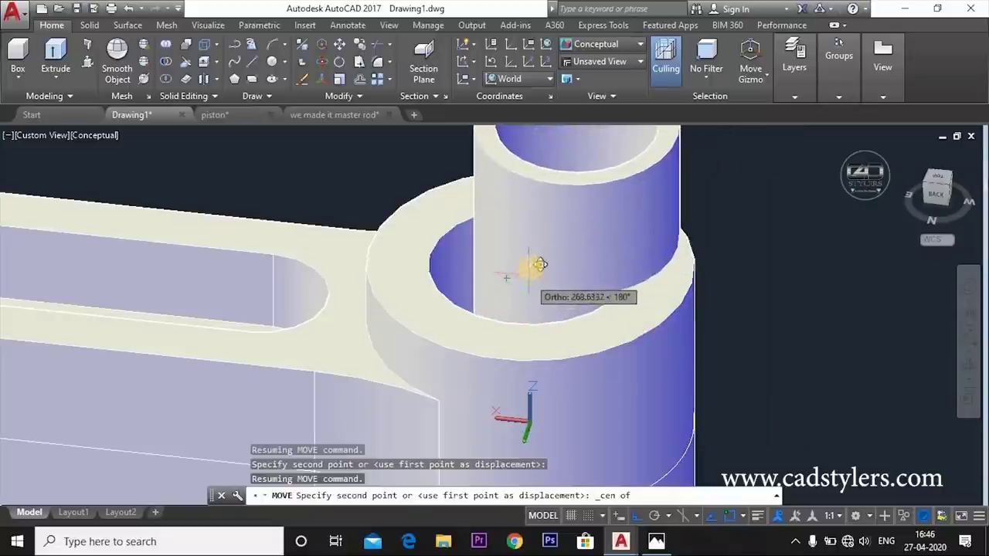
click(530, 265)
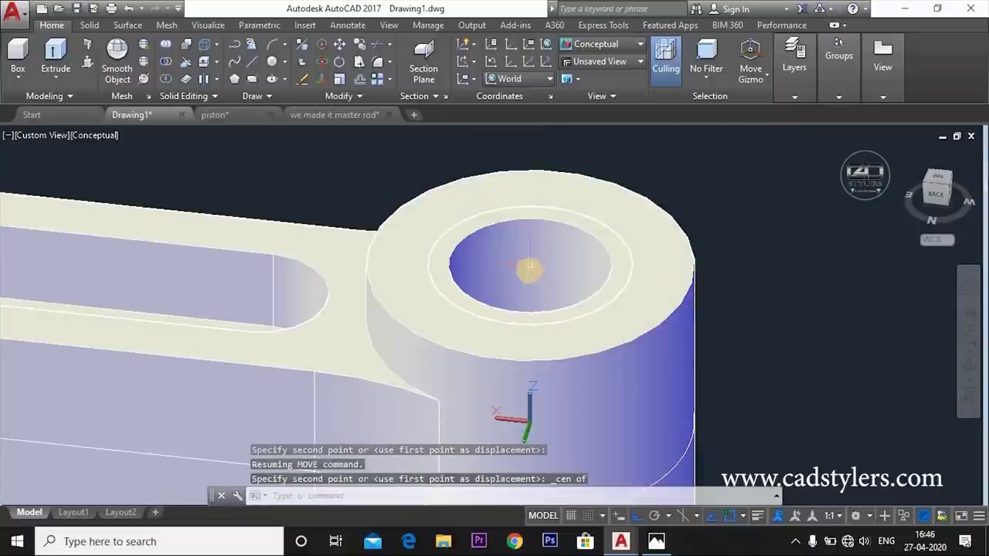
Step: Orbit around the assembly to check the bush sits flush in the rod-end bore
scroll(530, 266, down, 4)
scroll(673, 391, down, 3)
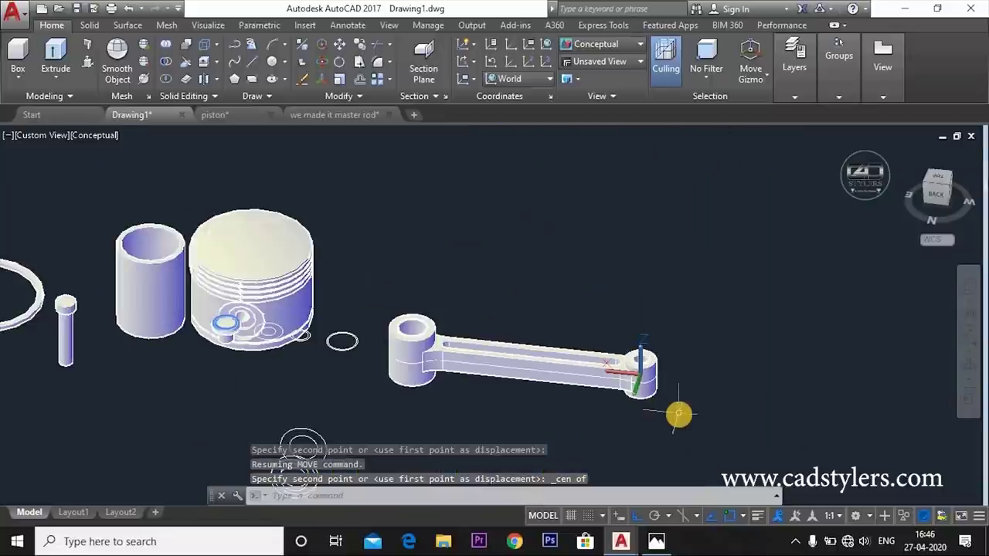
shift+middle_drag(673, 412, 674, 269)
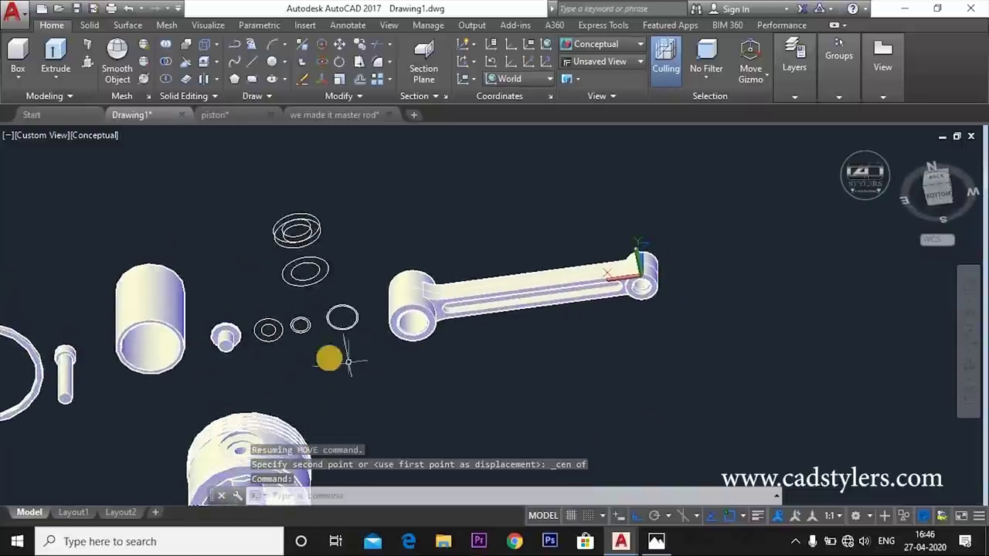
scroll(435, 327, up, 4)
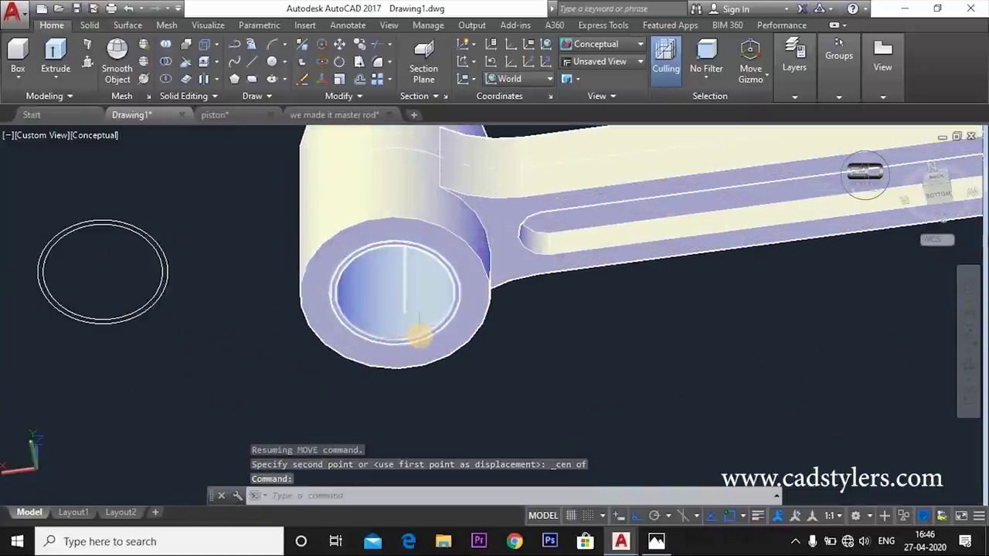
scroll(418, 332, up, 5)
scroll(417, 332, down, 2)
scroll(418, 334, down, 7)
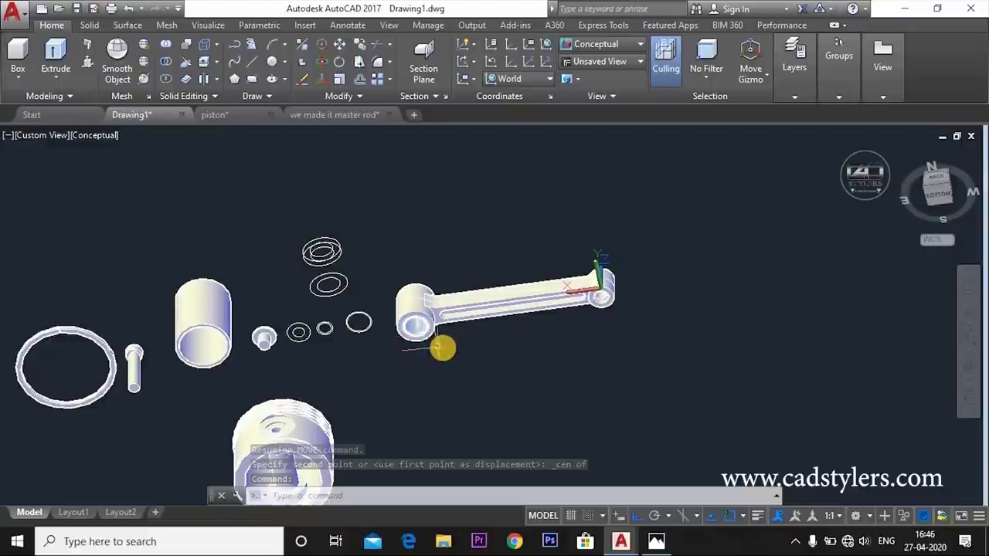
shift+middle_drag(442, 349, 512, 409)
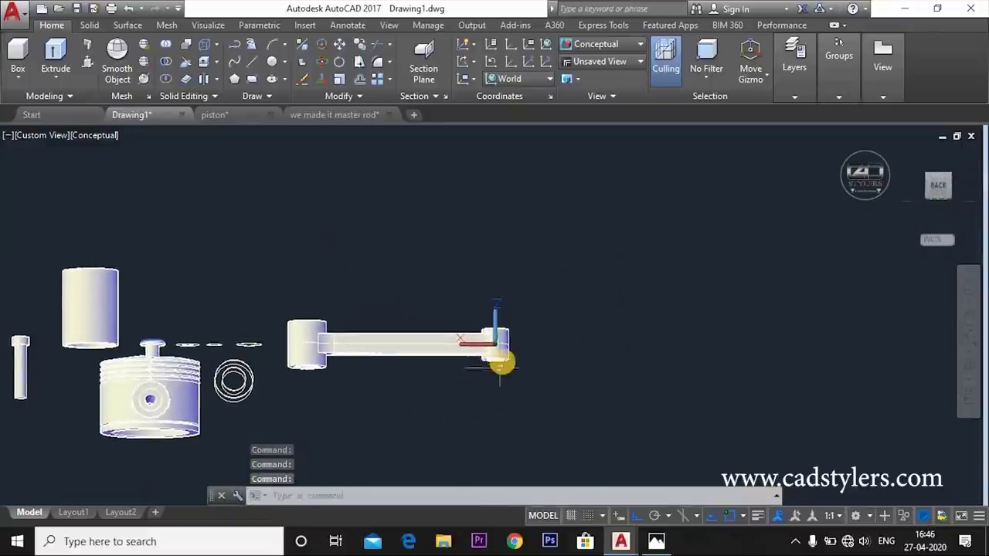
scroll(500, 363, up, 3)
mouse_move(532, 360)
shift+middle_down()
mouse_move(530, 286)
mouse_move(493, 288)
mouse_move(517, 371)
mouse_move(486, 344)
shift+middle_up()
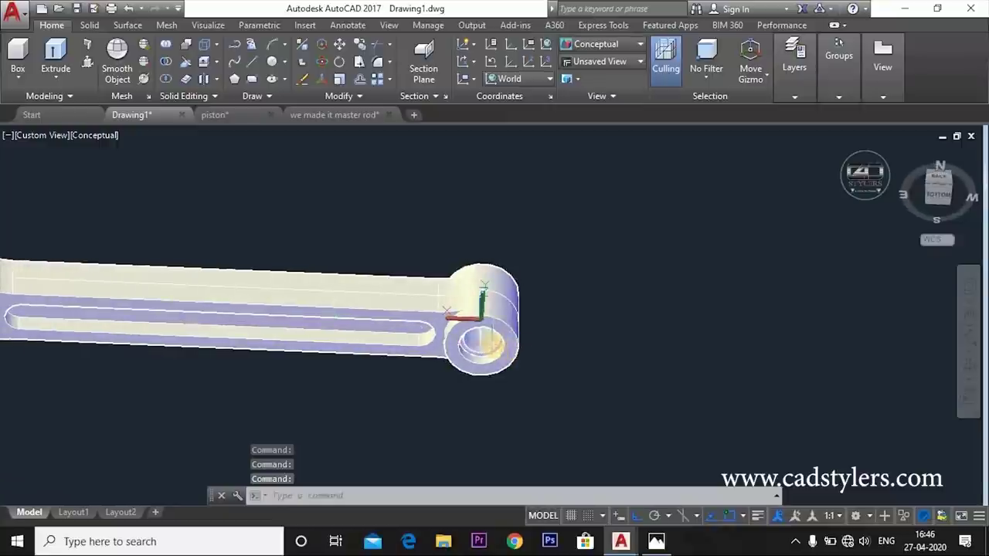
scroll(487, 344, up, 2)
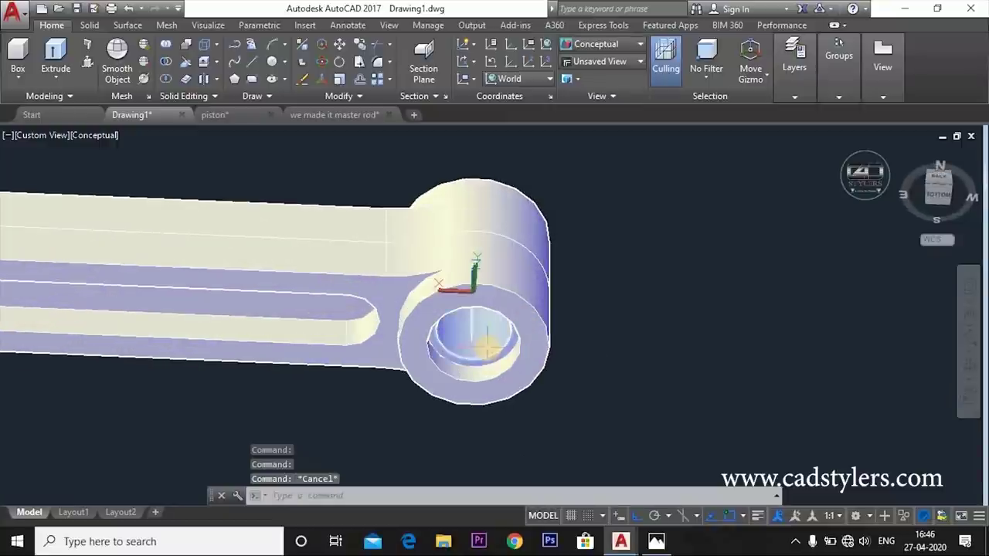
Step: Move the pin in the rod-end hole 2 units from the hole centre so it sits back in the hole
click(479, 384)
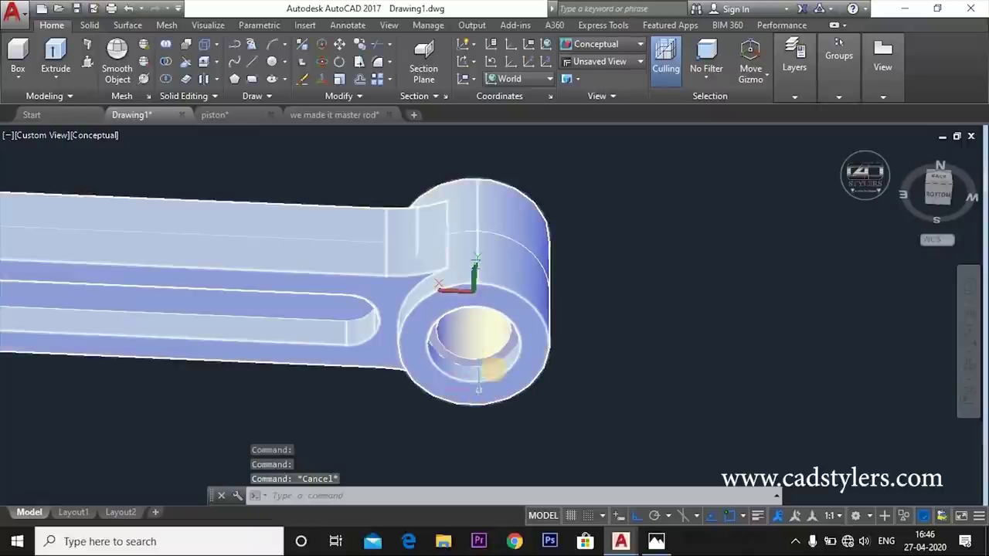
scroll(501, 363, up, 3)
text(m)
key(Return)
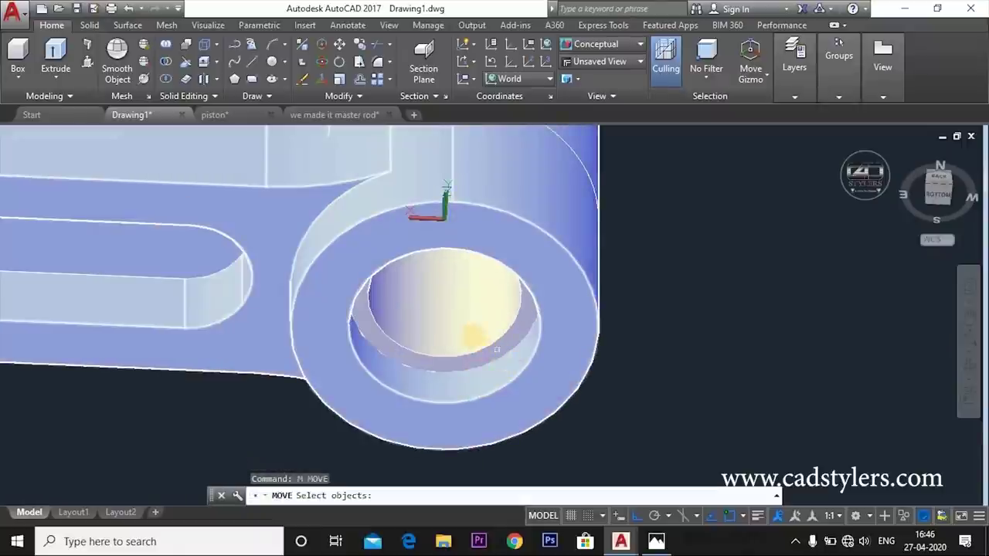
click(467, 326)
right_click(467, 321)
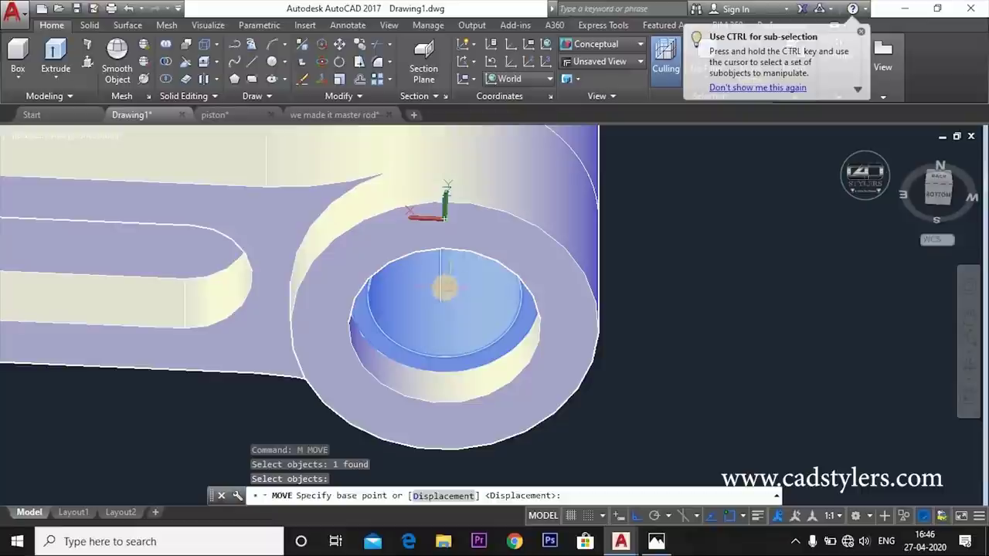
shift+right_click(444, 289)
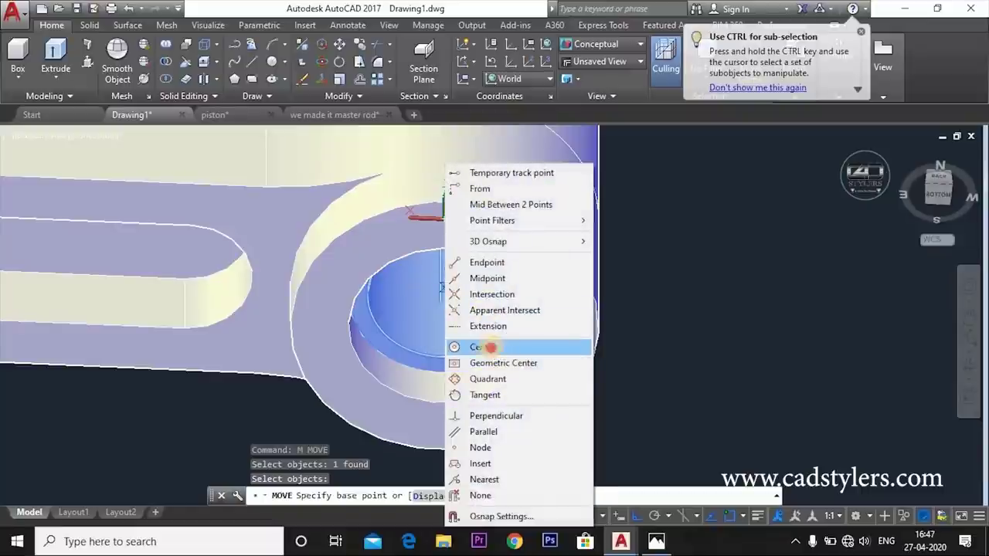
click(491, 347)
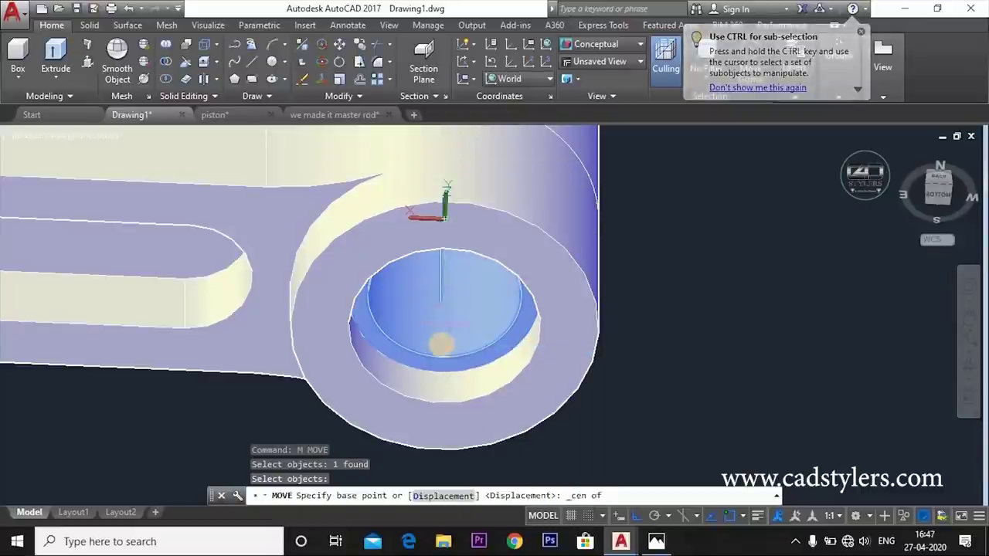
mouse_move(445, 284)
shift+middle_down()
mouse_move(444, 354)
mouse_move(444, 312)
shift+middle_up()
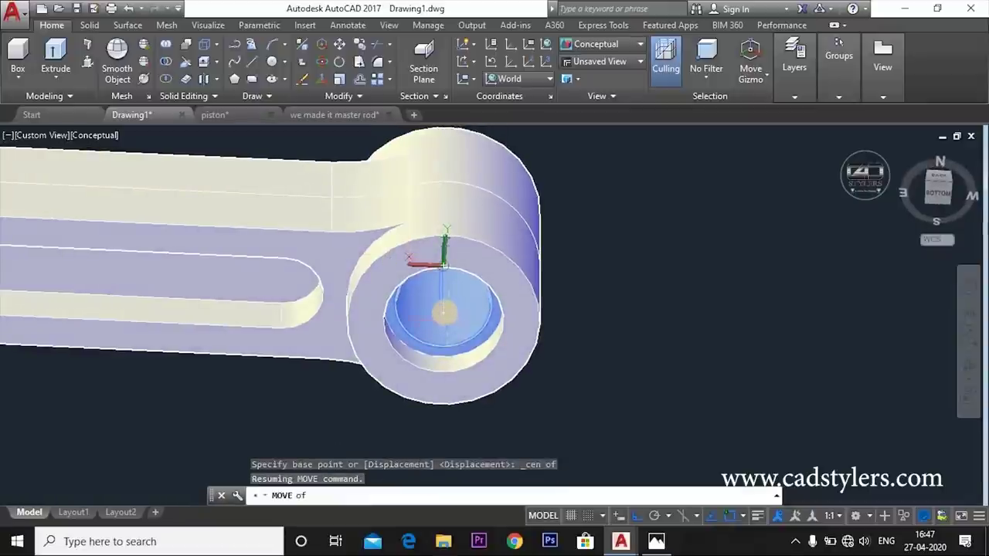
click(442, 307)
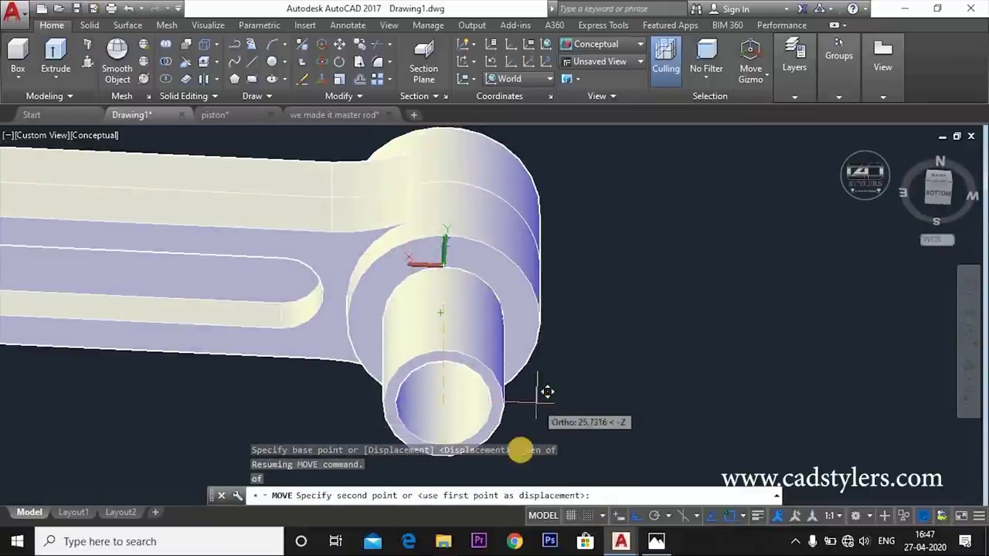
text(2)
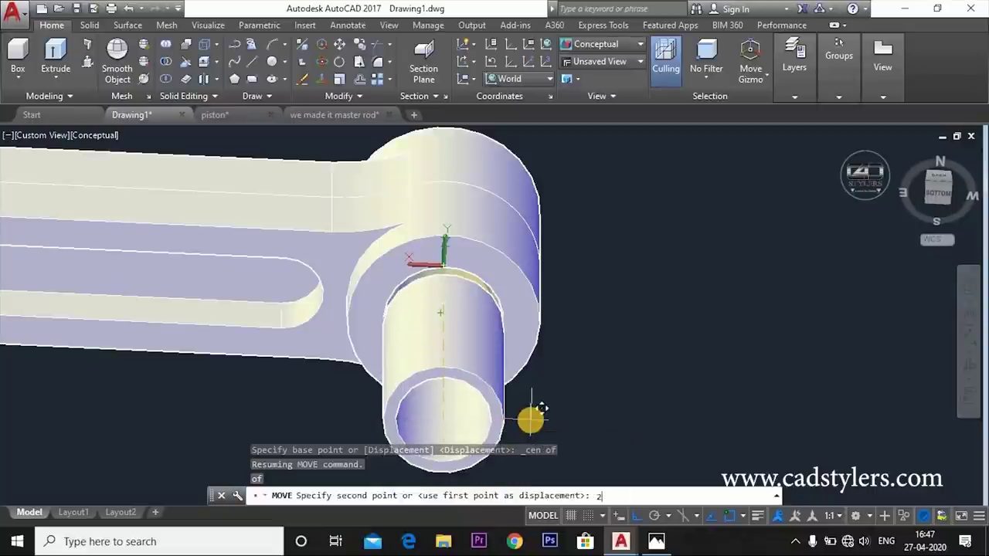
key(Return)
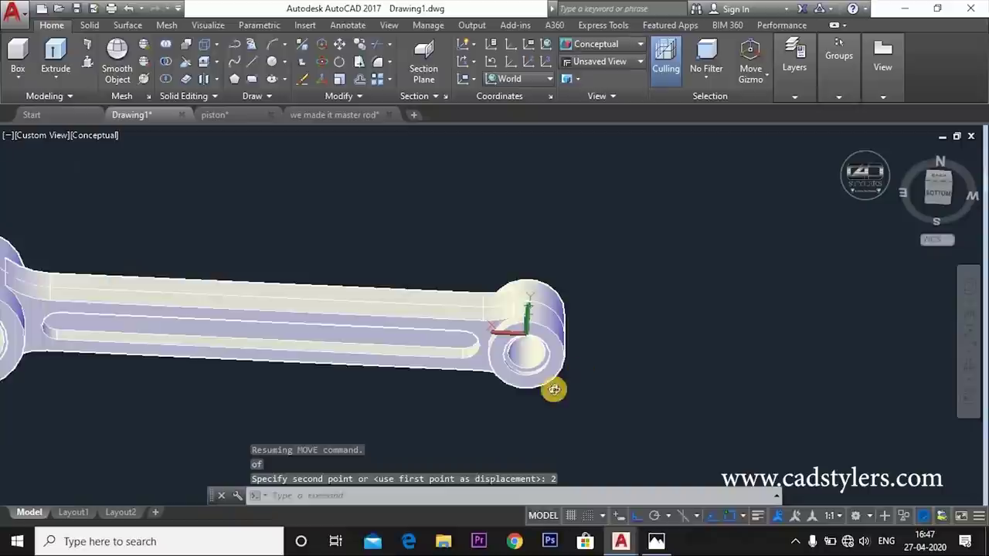
shift+middle_drag(579, 378, 464, 395)
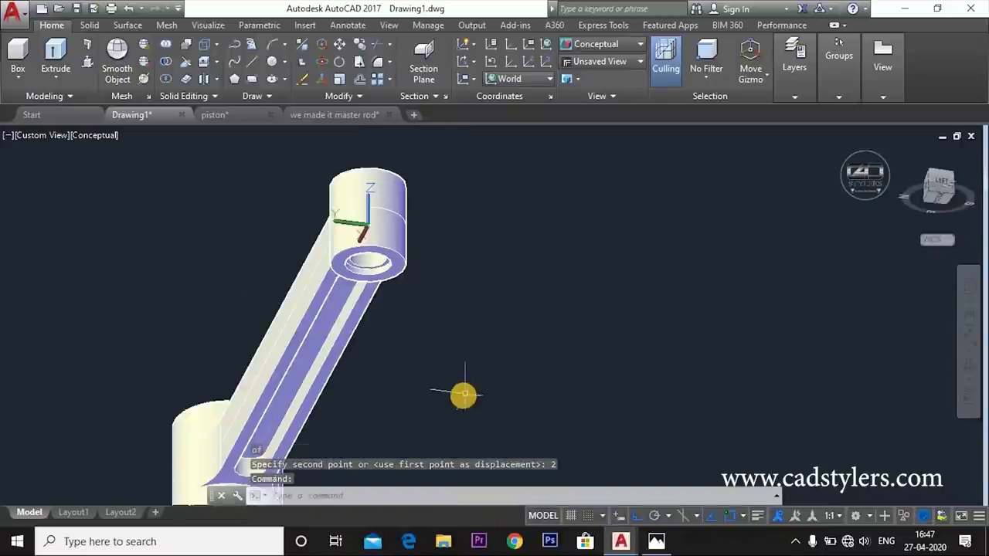
scroll(457, 323, down, 3)
mouse_move(457, 269)
shift+middle_down()
mouse_move(414, 423)
mouse_move(453, 343)
mouse_move(475, 357)
shift+middle_up()
scroll(397, 309, up, 5)
scroll(397, 370, up, 3)
scroll(430, 393, down, 2)
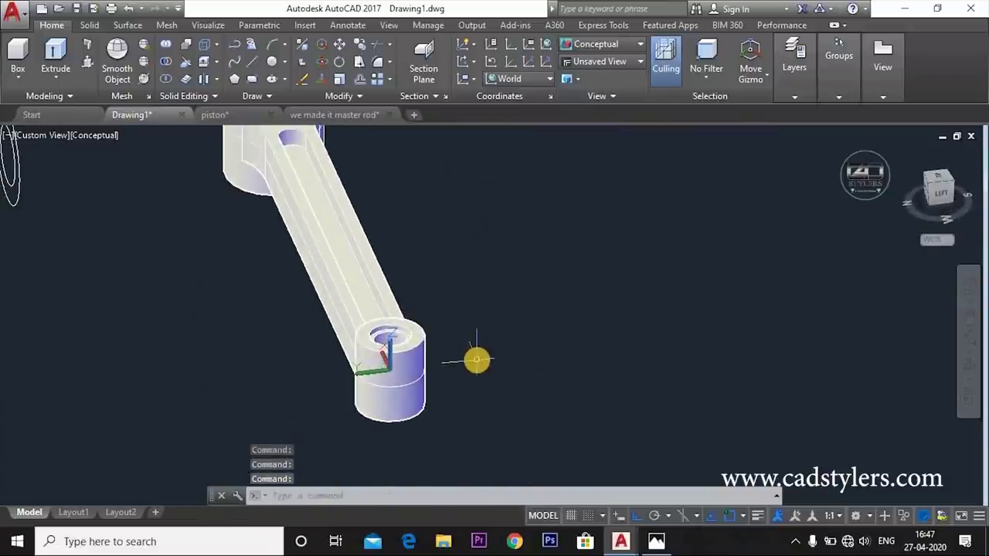
scroll(353, 364, down, 3)
mouse_move(353, 364)
middle_down()
mouse_move(421, 356)
mouse_move(531, 232)
mouse_move(466, 265)
middle_up()
scroll(466, 255, up, 5)
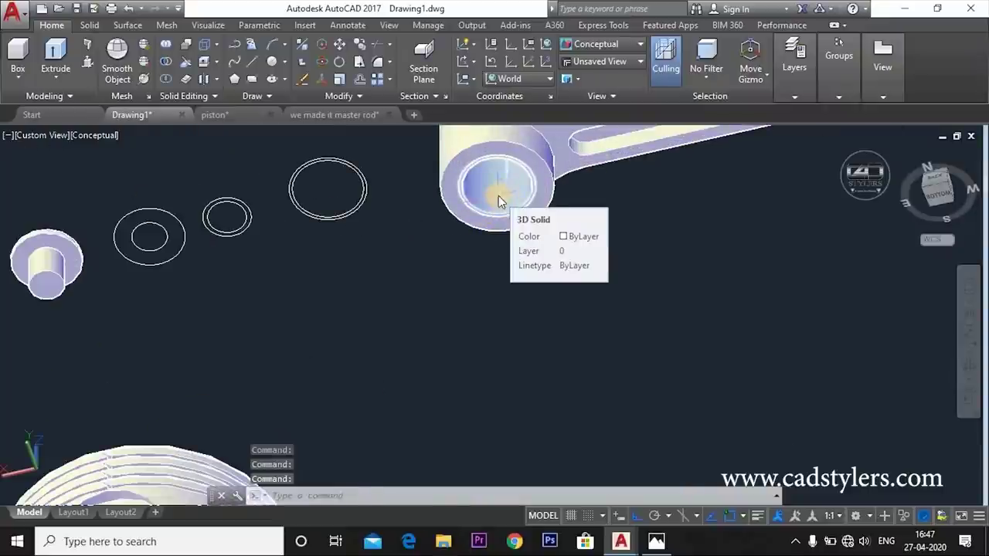
scroll(499, 189, down, 5)
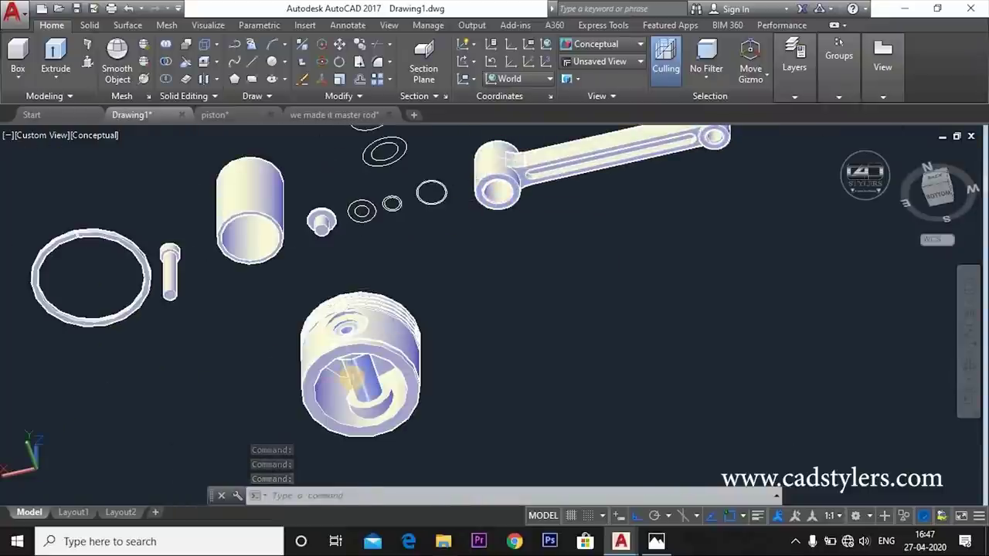
scroll(553, 325, down, 5)
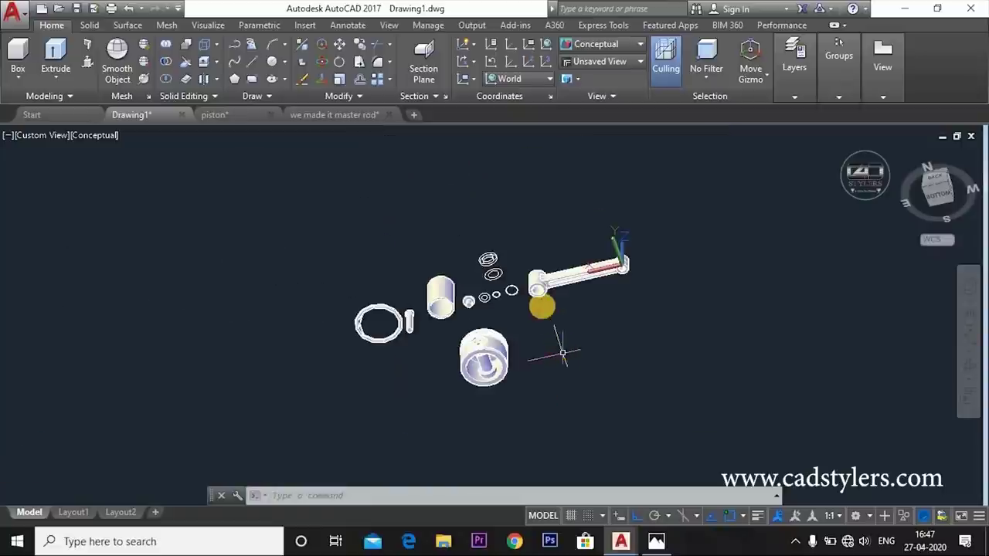
scroll(542, 305, up, 4)
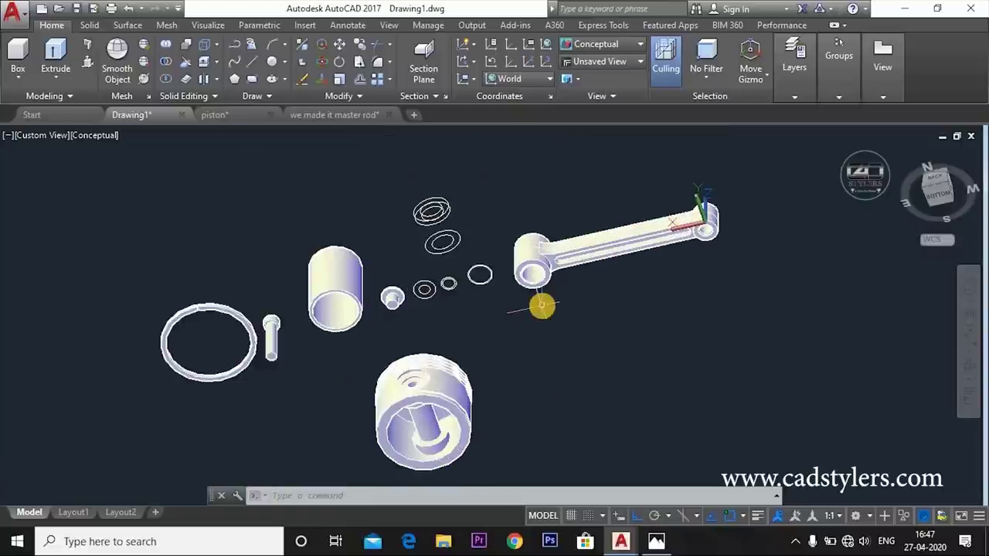
Step: UNION the connecting rod's pieces, window-selected, into a single solid
text(m)
key(Return)
key(Escape)
text(union)
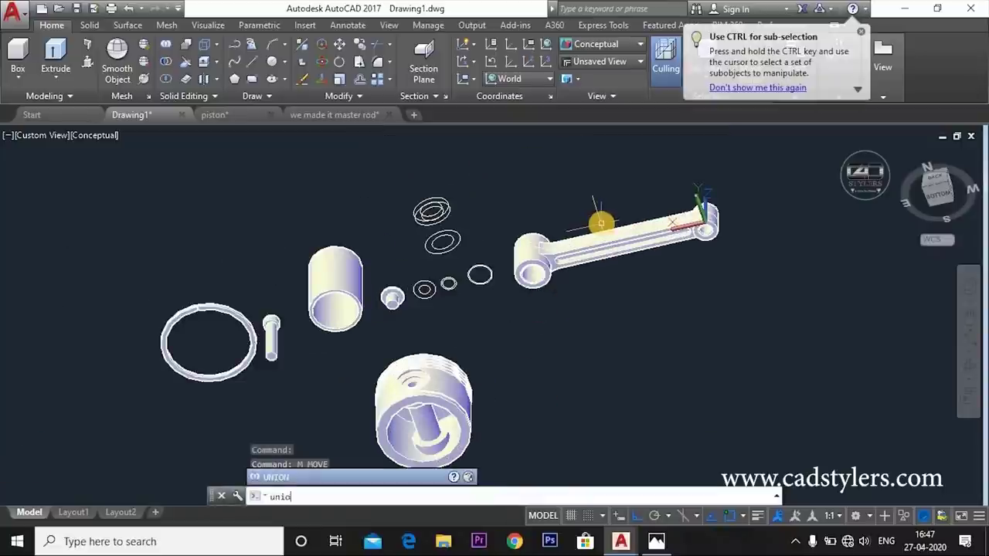
key(Return)
click(726, 205)
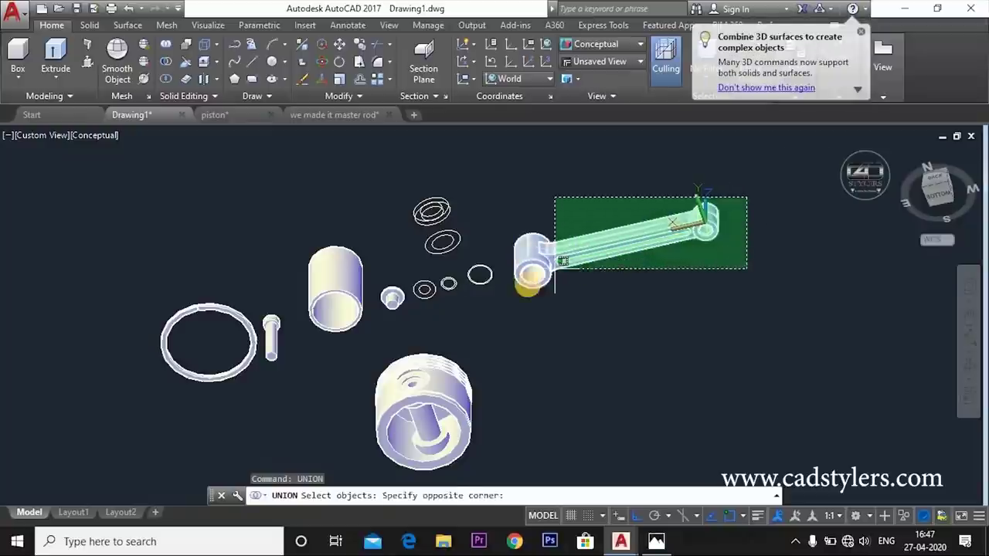
click(521, 292)
key(Return)
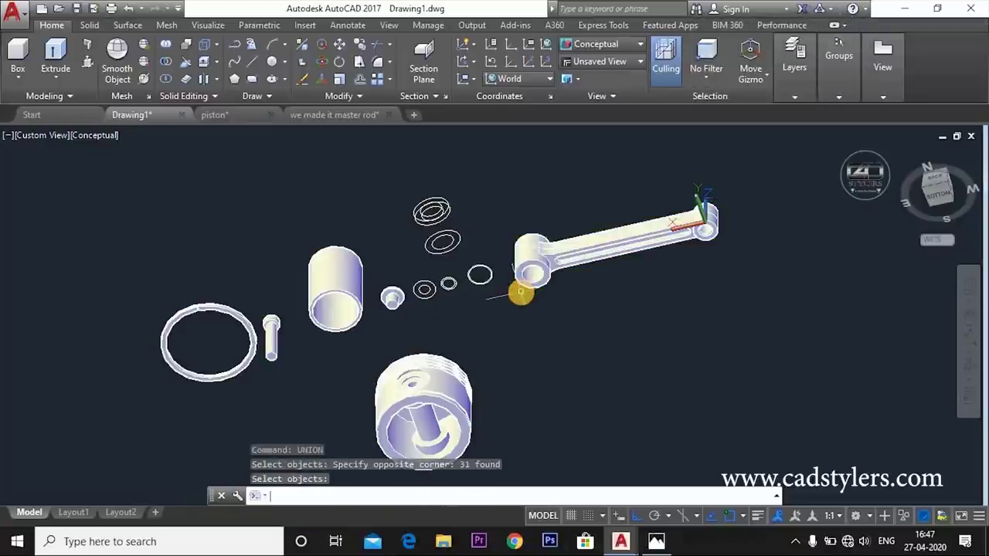
scroll(522, 292, up, 6)
scroll(536, 285, down, 6)
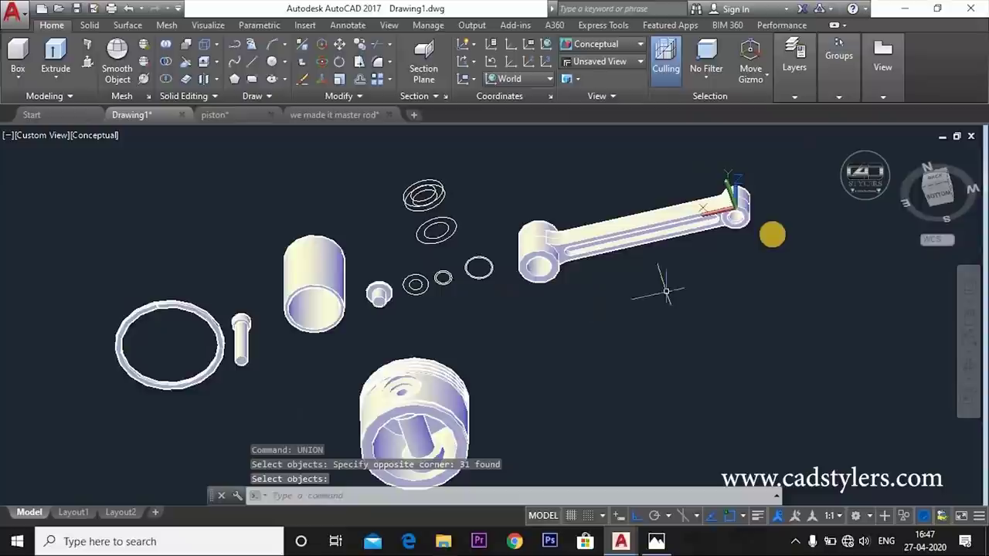
scroll(719, 224, up, 2)
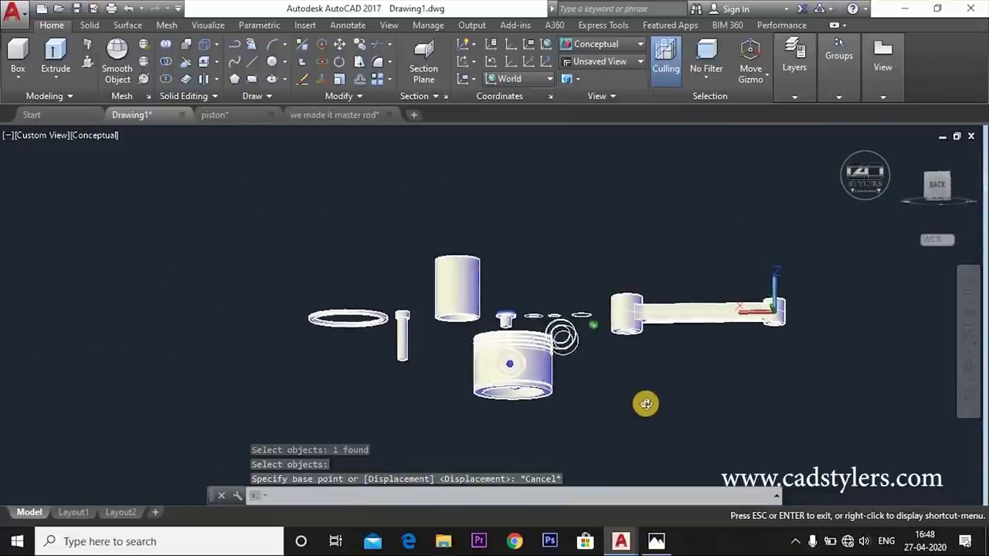
Step: Start the 3DROTATE command for the merged rod
key(Escape)
text(3)
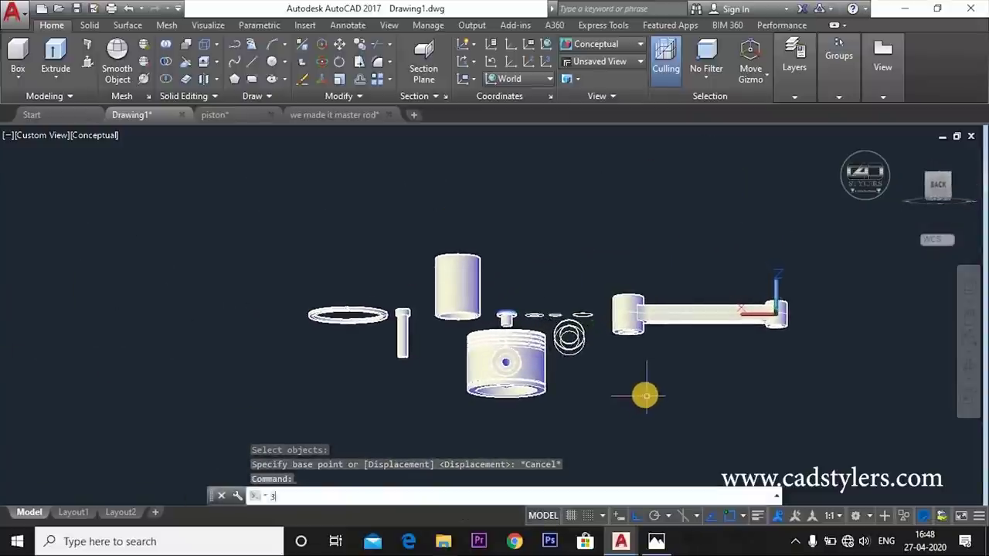
text(dro)
key(Return)
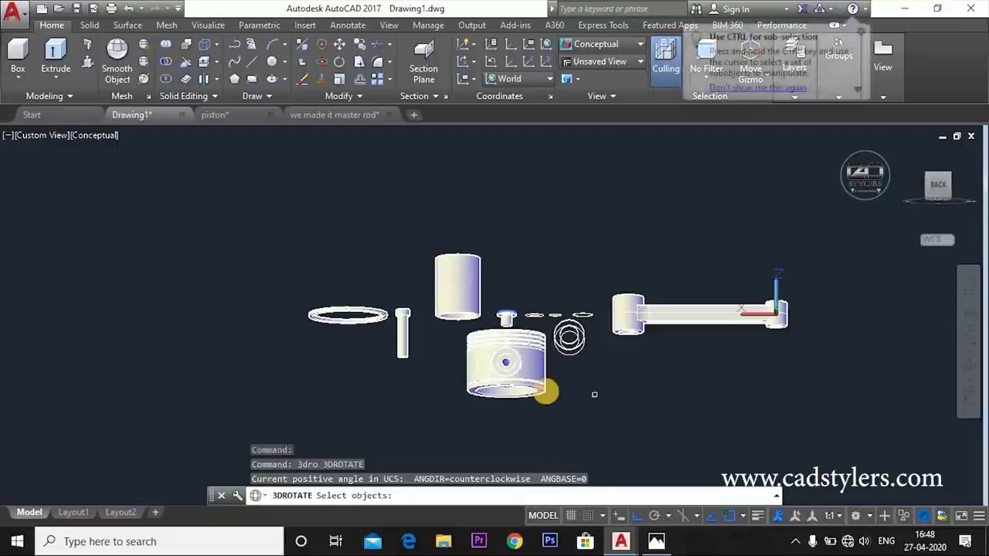
Step: Rotate the merged connecting rod 90° about a base point on its shank
scroll(532, 394, up, 2)
scroll(530, 396, up, 2)
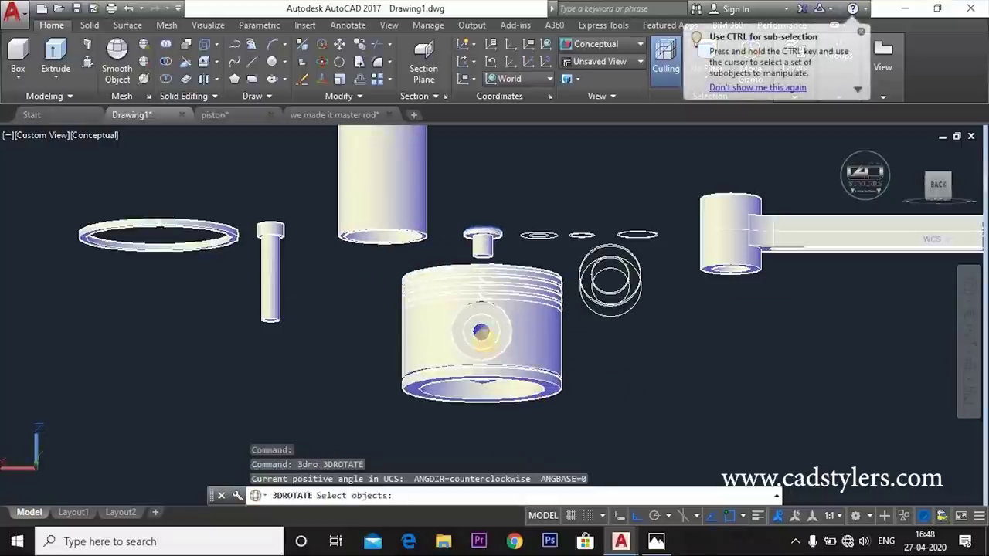
mouse_move(485, 375)
shift+middle_down()
mouse_move(618, 379)
mouse_move(594, 356)
shift+middle_up()
scroll(650, 376, down, 2)
click(641, 278)
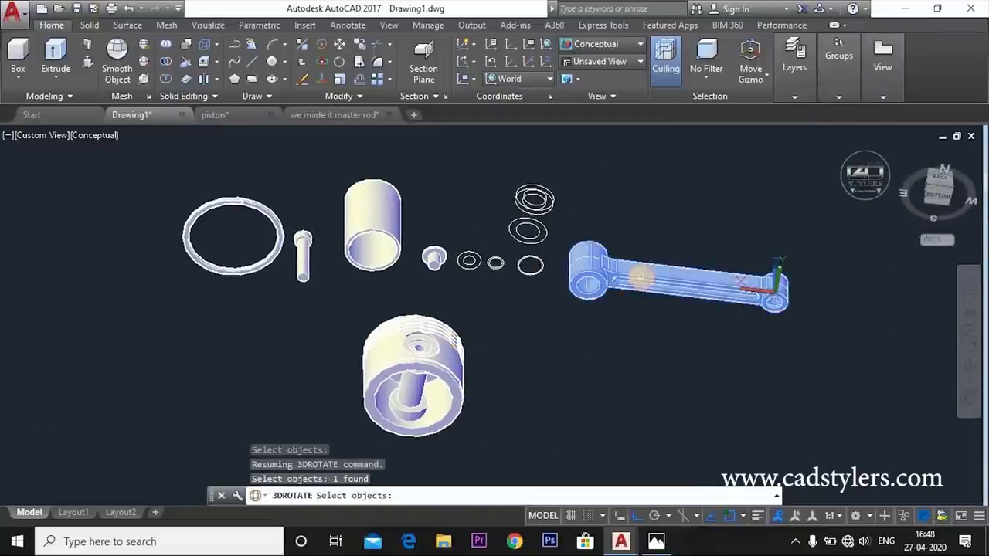
right_click(618, 286)
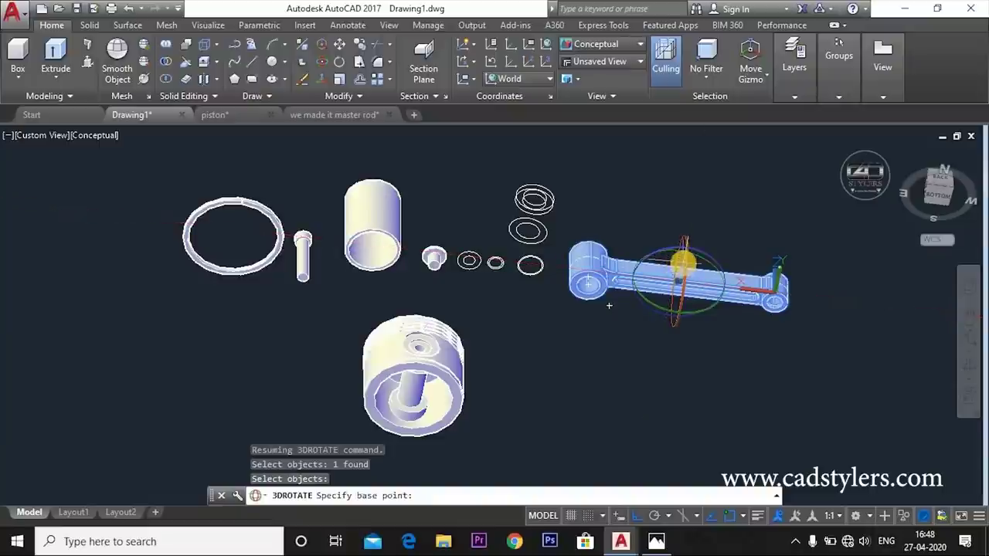
click(696, 255)
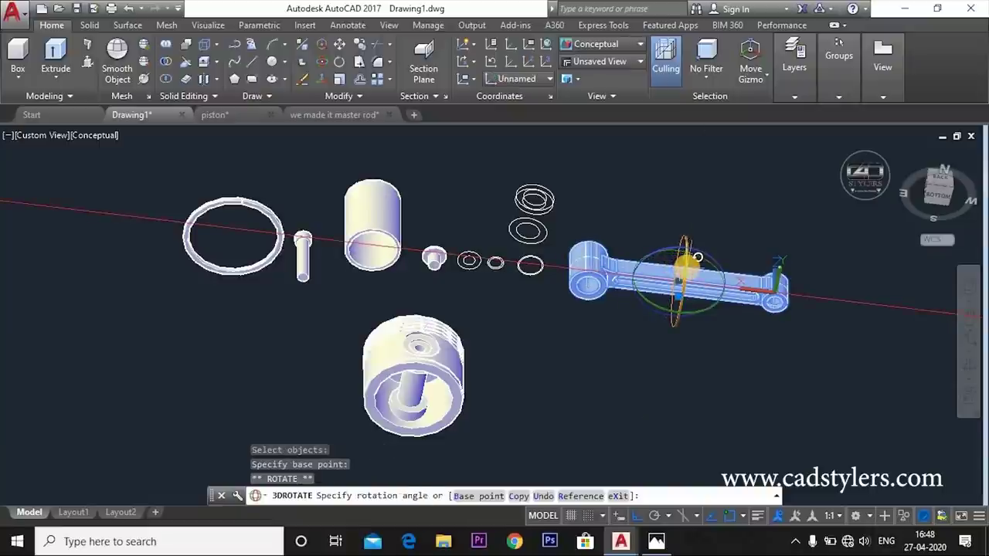
text(90)
key(Return)
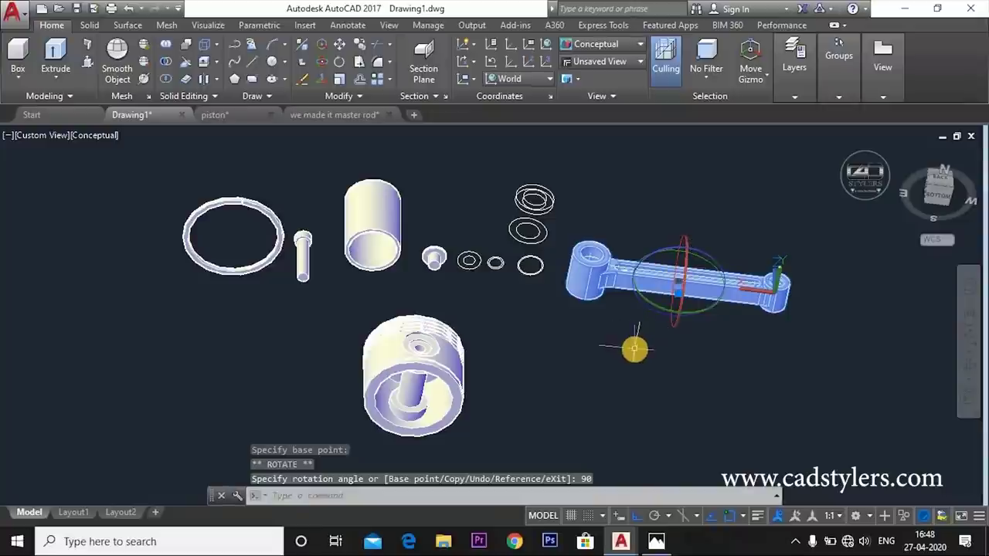
key(Escape)
middle_drag(634, 349, 618, 358)
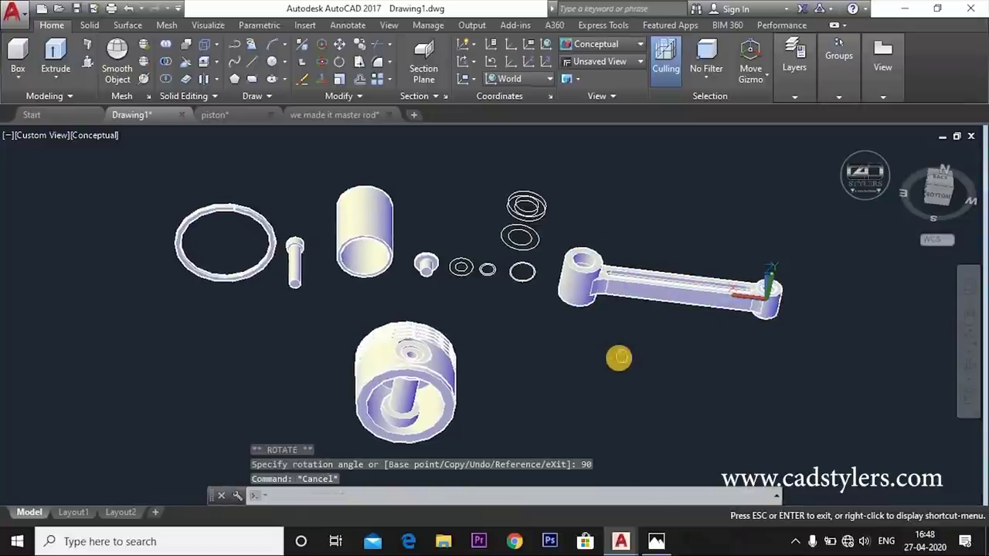
Step: Start moving the connecting rod, using its end-hole centre as the base point
text(m)
key(Return)
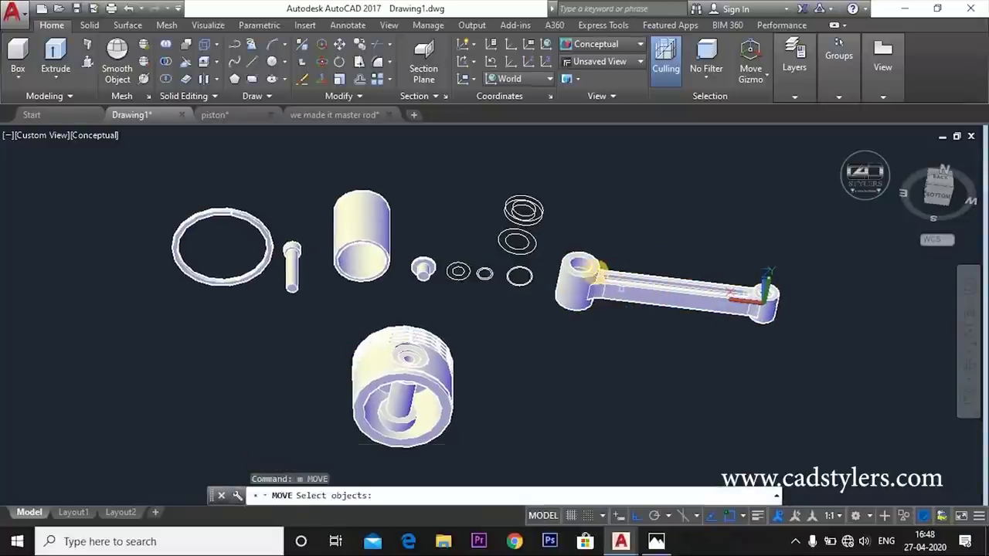
click(584, 267)
key(Return)
scroll(587, 269, up, 2)
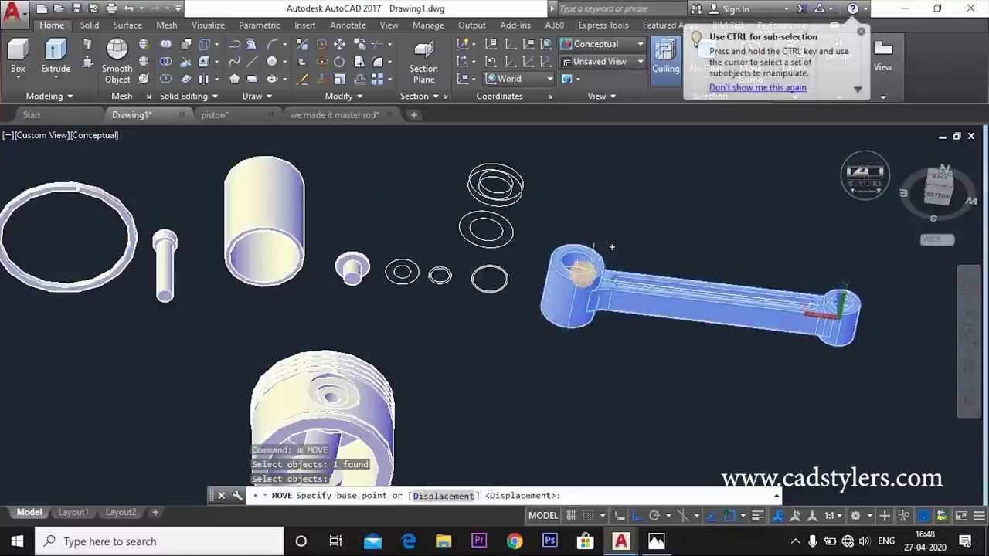
scroll(587, 269, up, 4)
shift+right_click(554, 247)
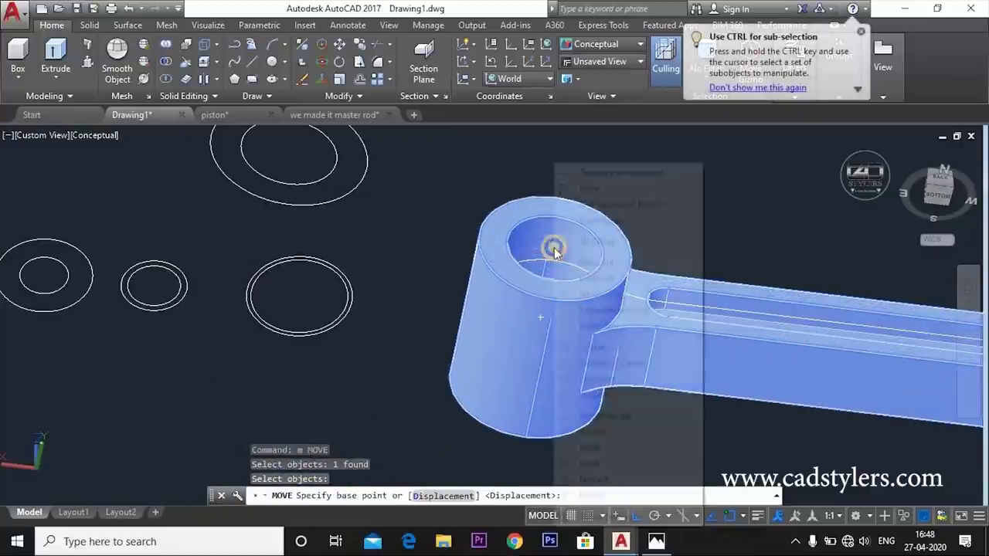
click(592, 347)
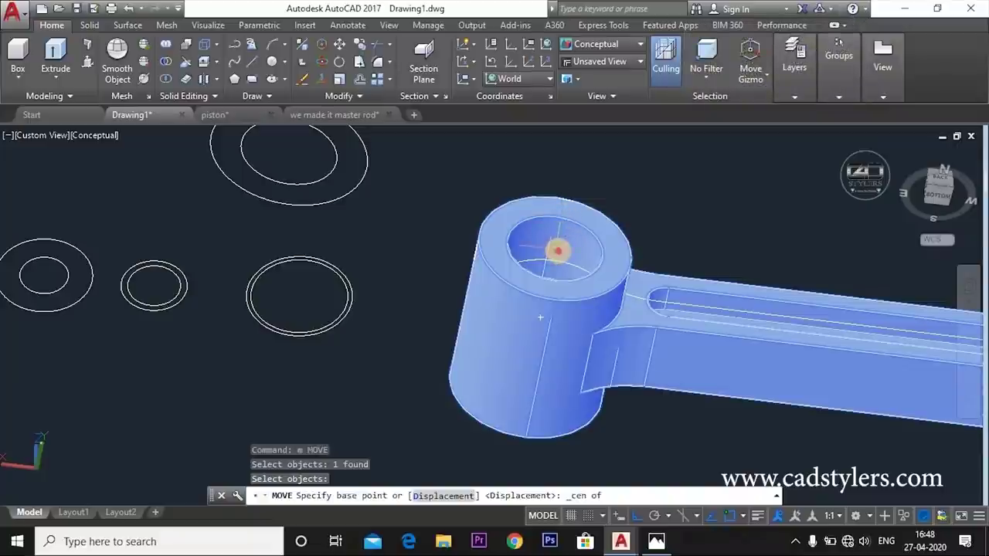
click(558, 249)
Step: Place the rod's end-hole centre on the centre of the piston pin
scroll(564, 254, down, 4)
scroll(502, 363, down, 2)
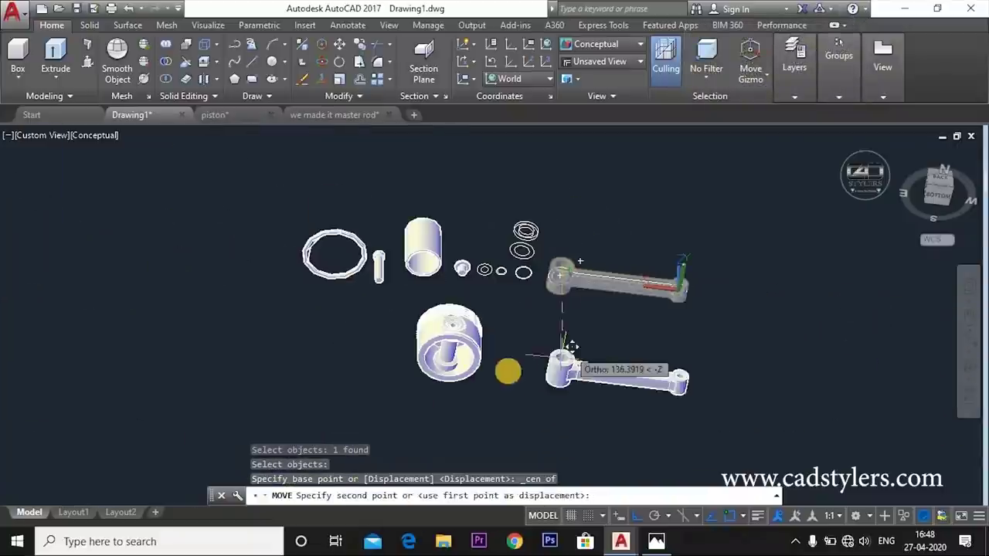
scroll(459, 353, up, 3)
scroll(456, 344, up, 2)
shift+right_click(477, 340)
click(510, 347)
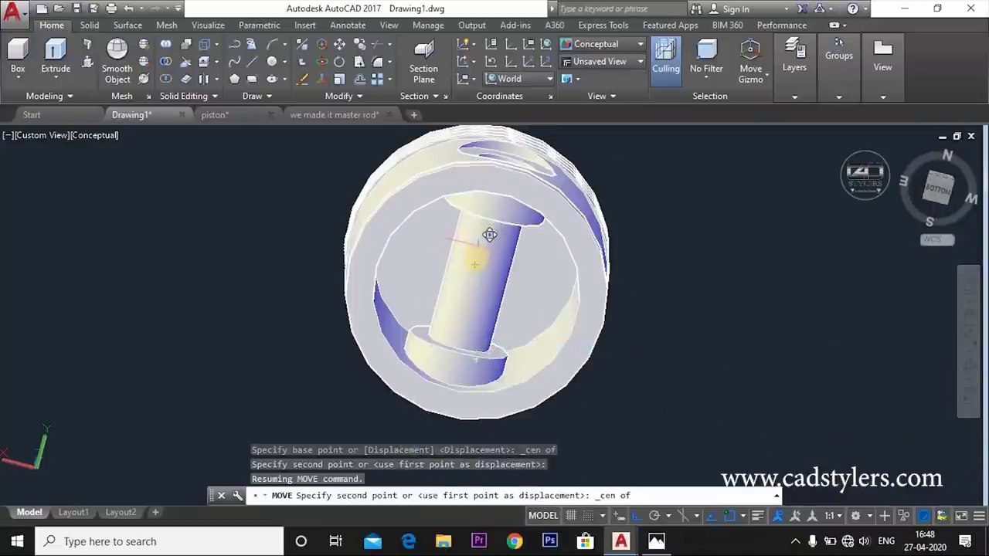
click(503, 199)
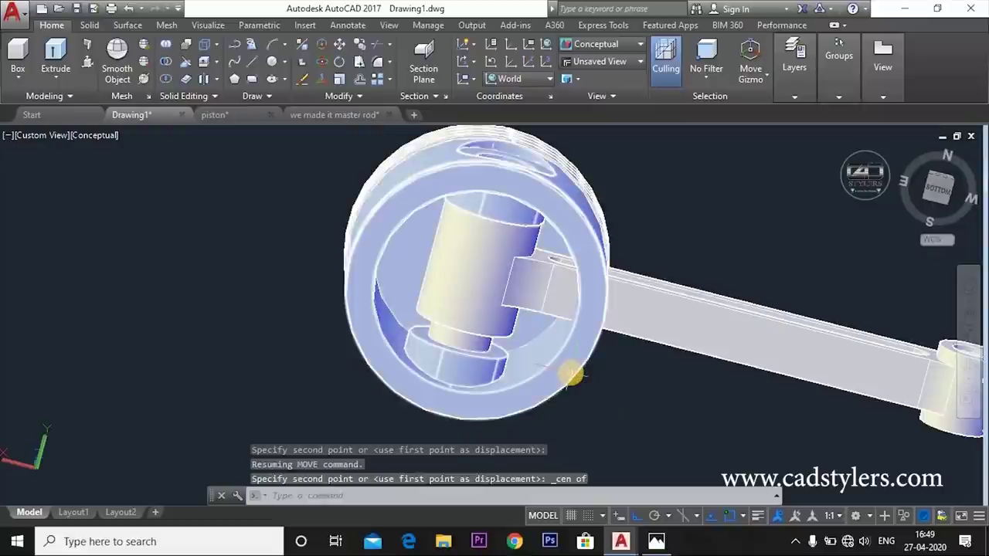
scroll(603, 449, down, 5)
shift+middle_drag(602, 450, 602, 450)
Step: Start 3DROTATE and window-select the connecting rod to rotate
scroll(684, 400, up, 4)
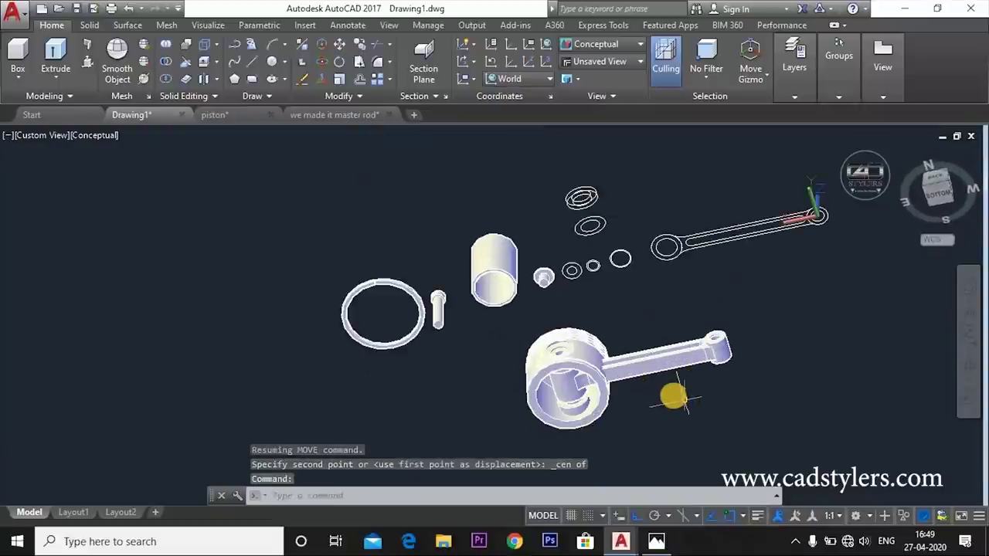
scroll(672, 394, up, 1)
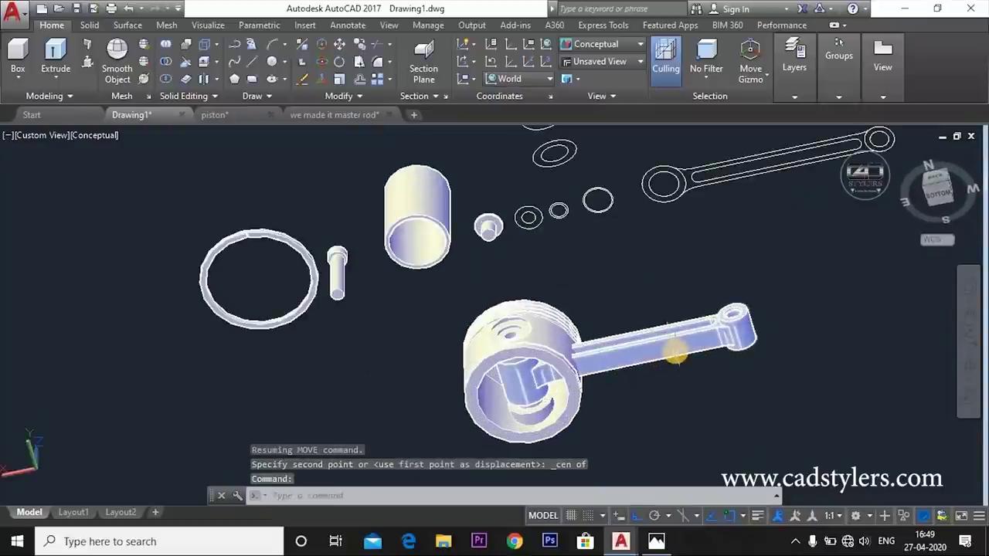
text(3dro)
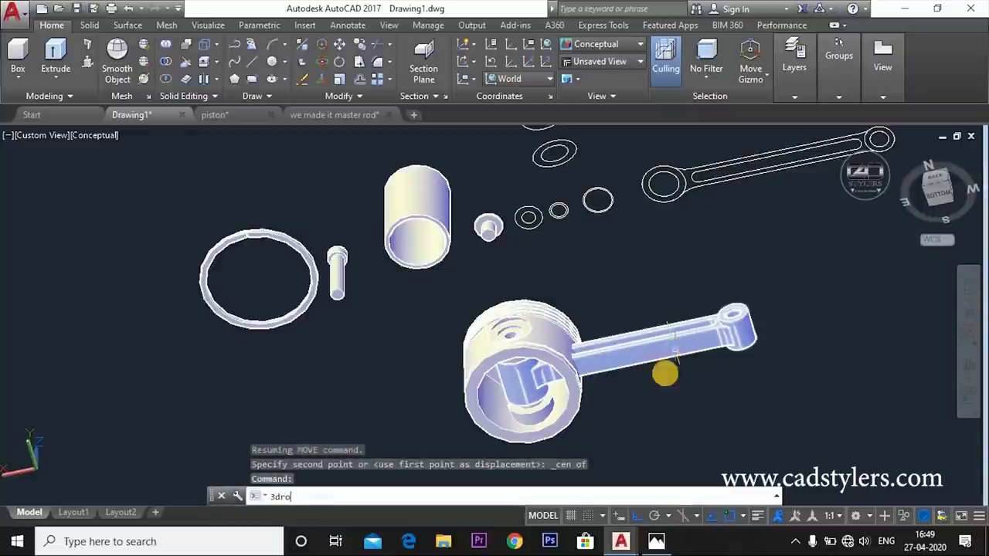
key(Return)
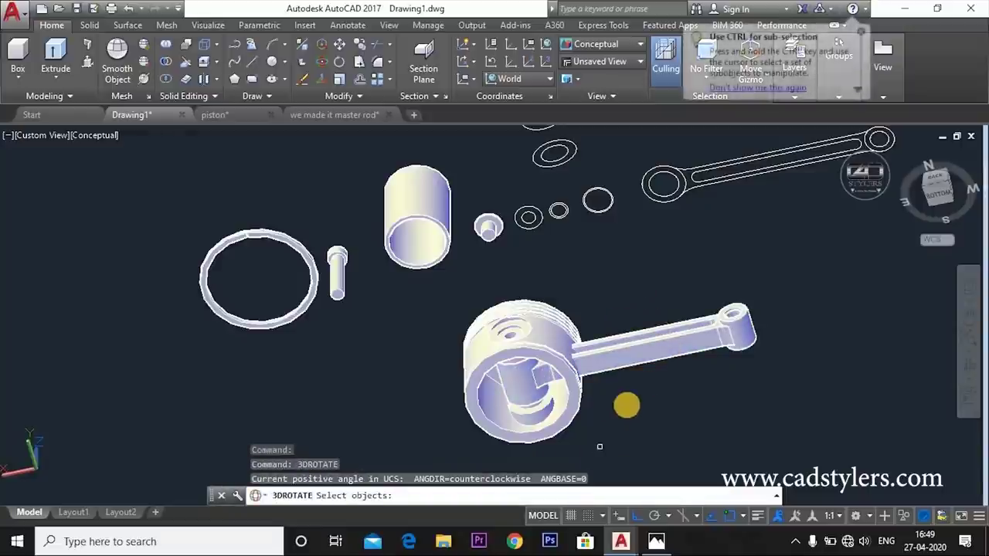
middle_drag(624, 404, 626, 399)
click(757, 292)
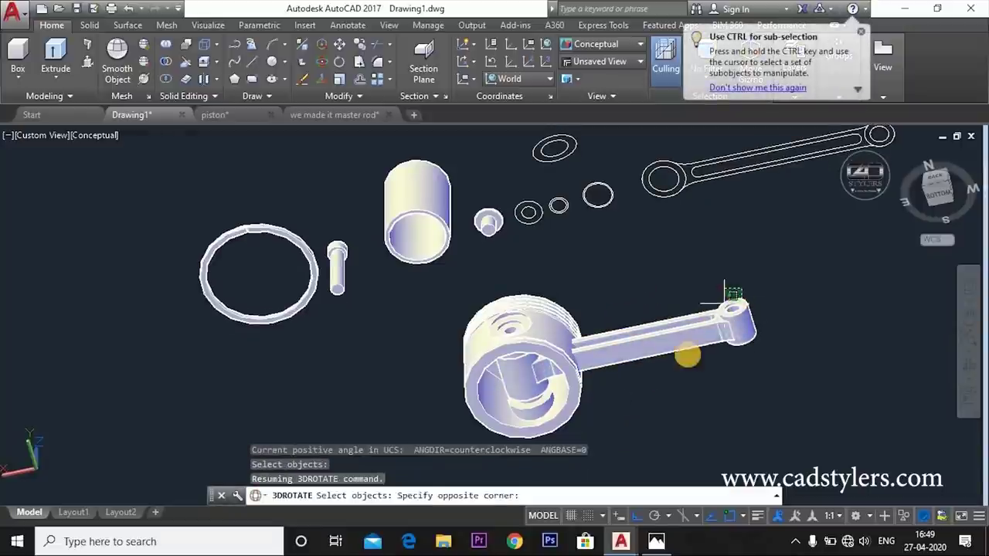
click(671, 374)
key(Return)
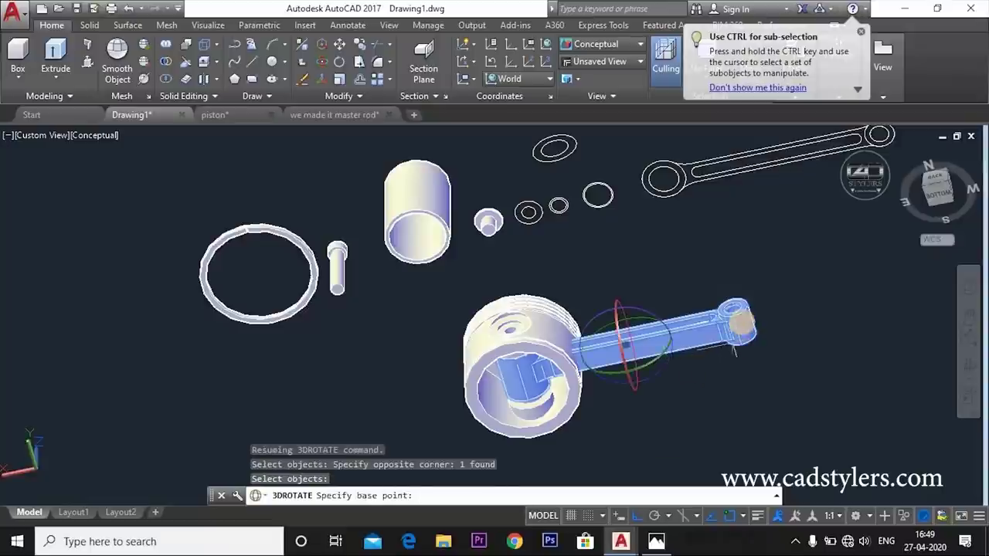
Step: Rotate the rod 90° about the red axis at the piston's centre
scroll(516, 370, up, 5)
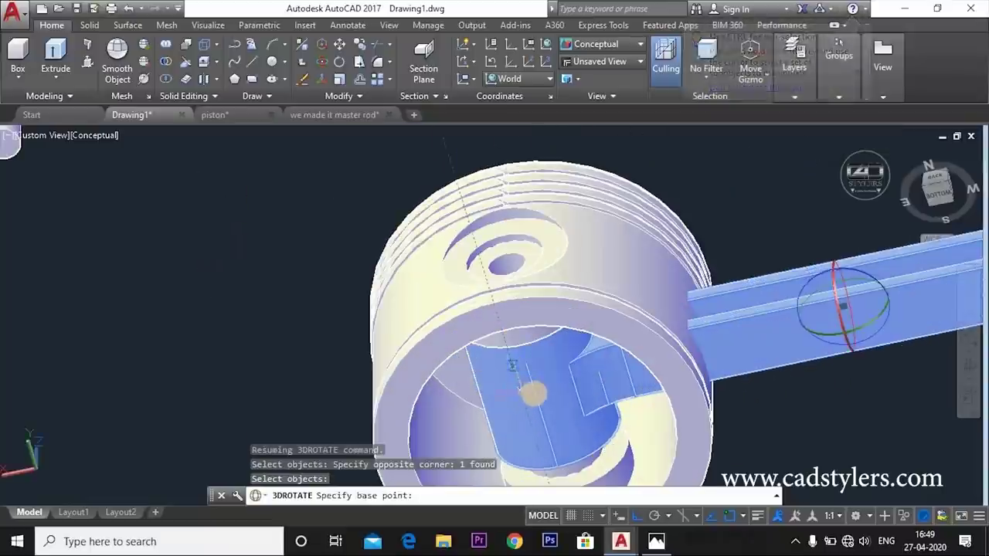
scroll(534, 385, down, 3)
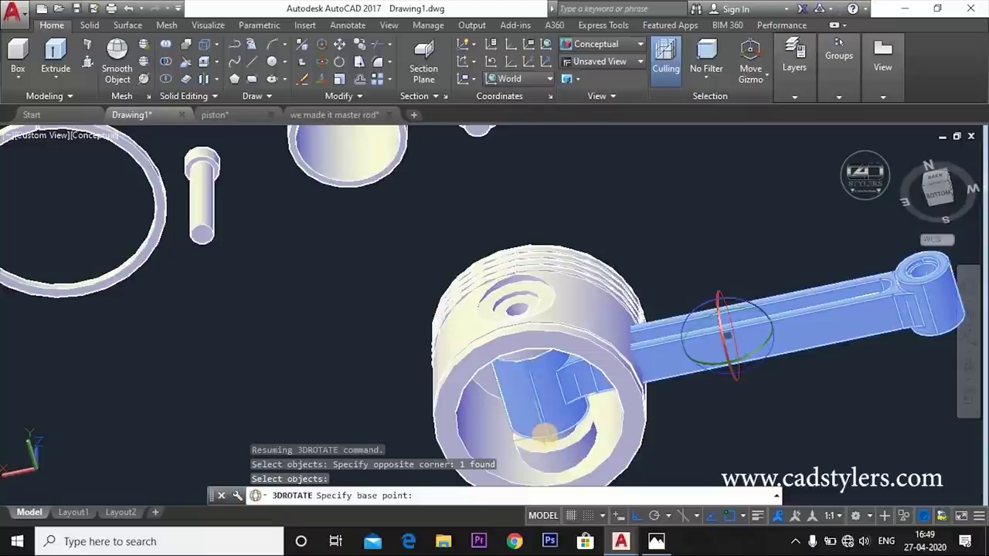
shift+right_click(544, 421)
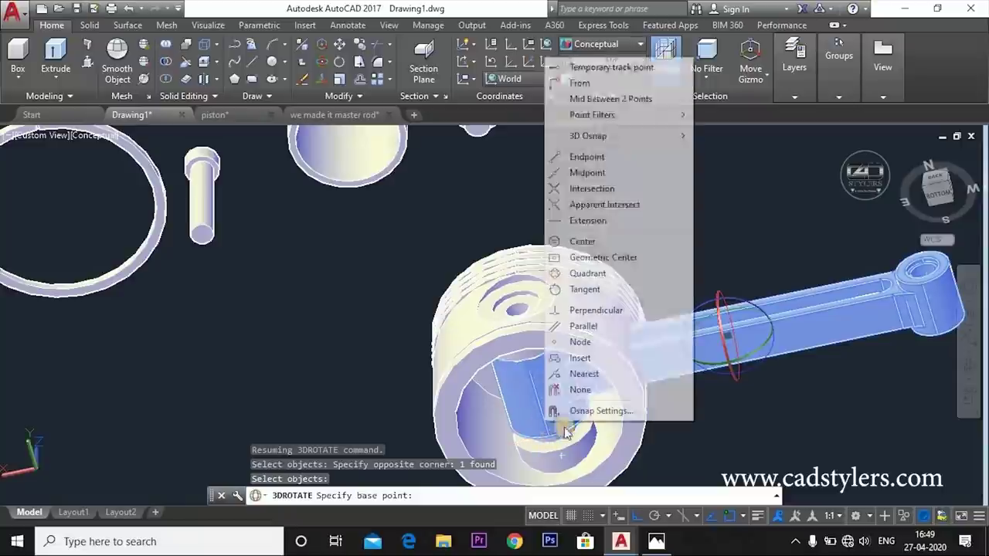
click(578, 239)
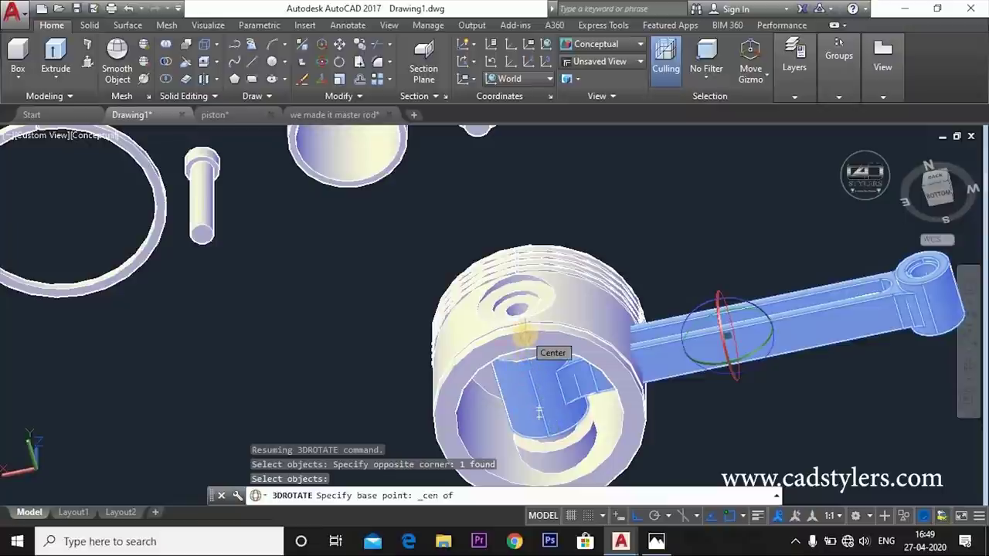
click(526, 336)
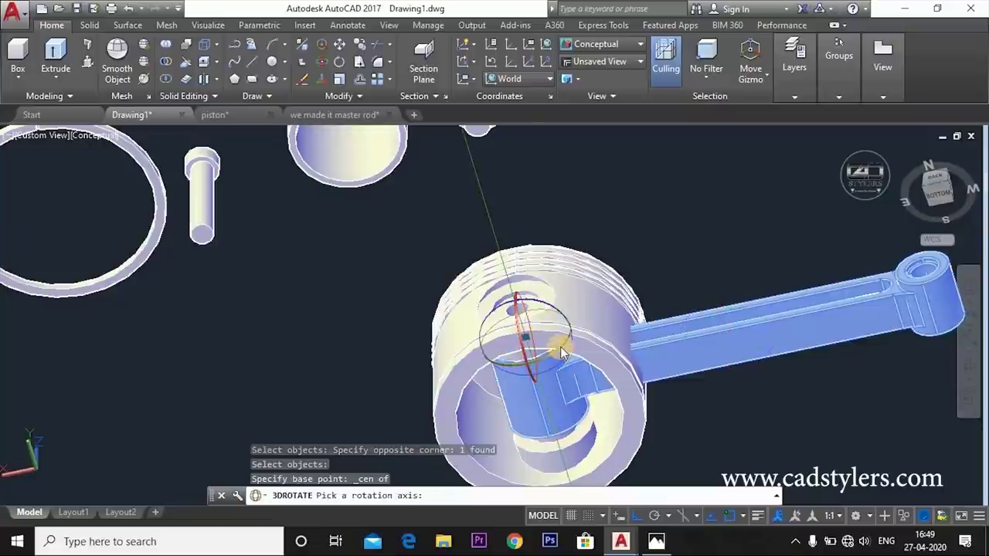
click(525, 338)
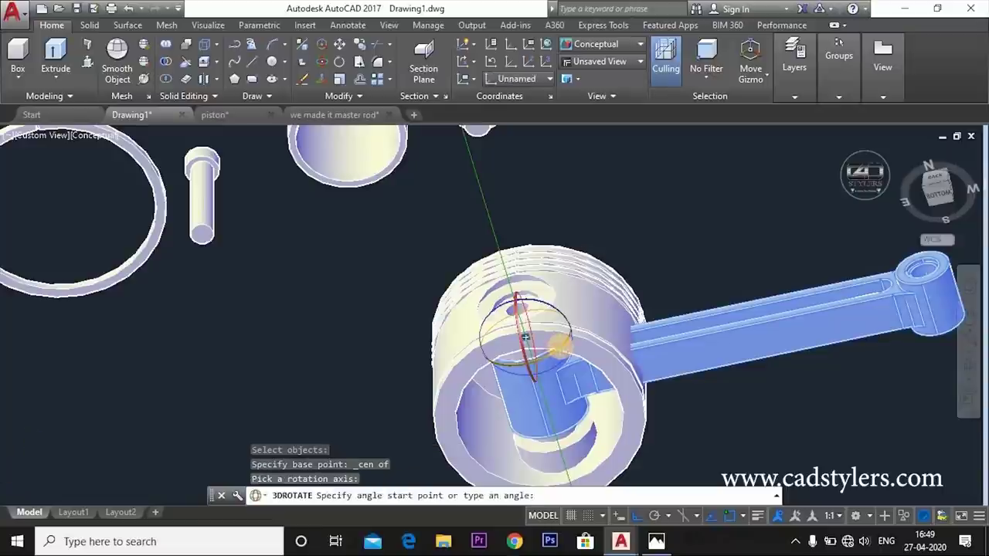
text(90)
key(Return)
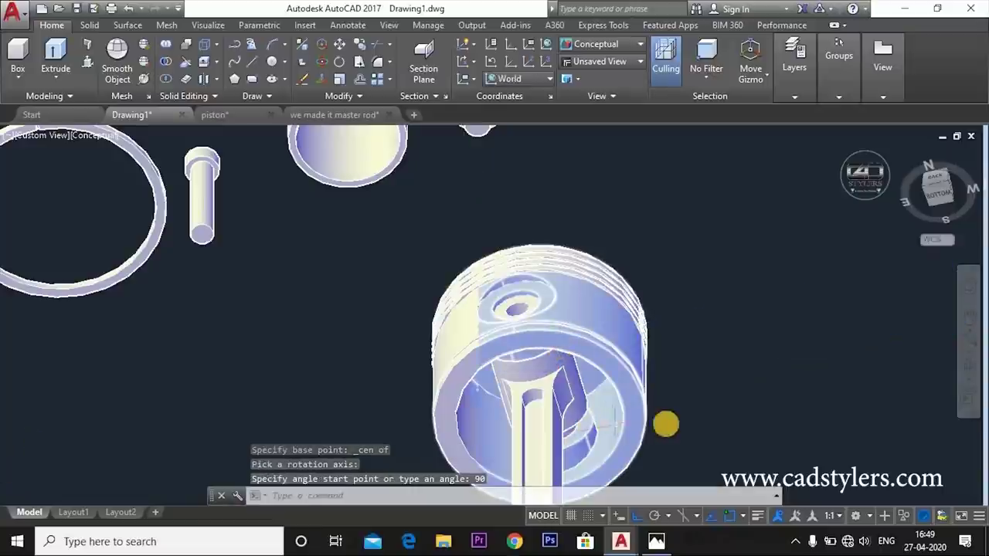
key(Escape)
scroll(674, 405, down, 5)
mouse_move(676, 401)
shift+middle_down()
mouse_move(662, 420)
mouse_move(620, 360)
shift+middle_up()
scroll(670, 414, up, 3)
scroll(674, 421, up, 3)
mouse_move(742, 377)
shift+middle_down()
mouse_move(777, 415)
mouse_move(618, 321)
shift+middle_up()
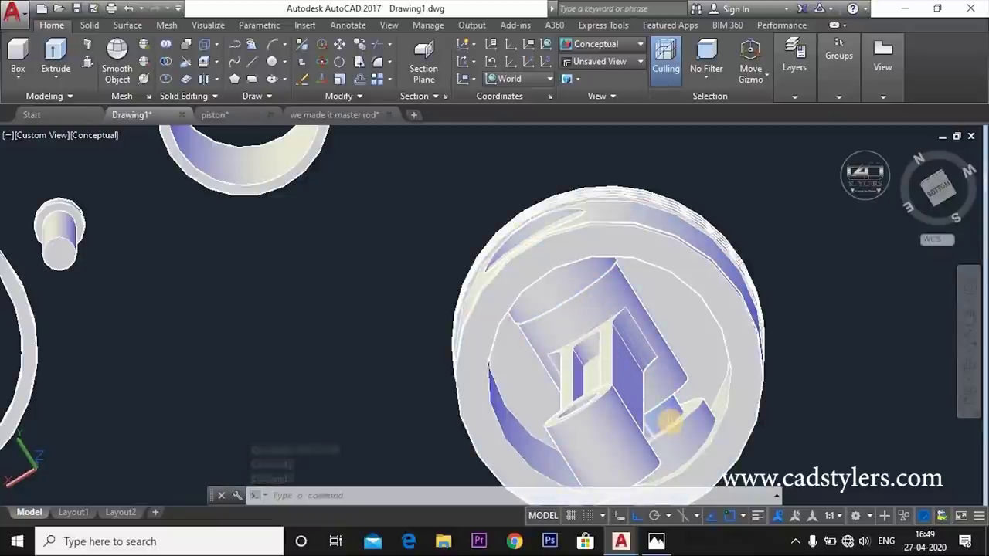
shift+middle_drag(647, 398, 746, 414)
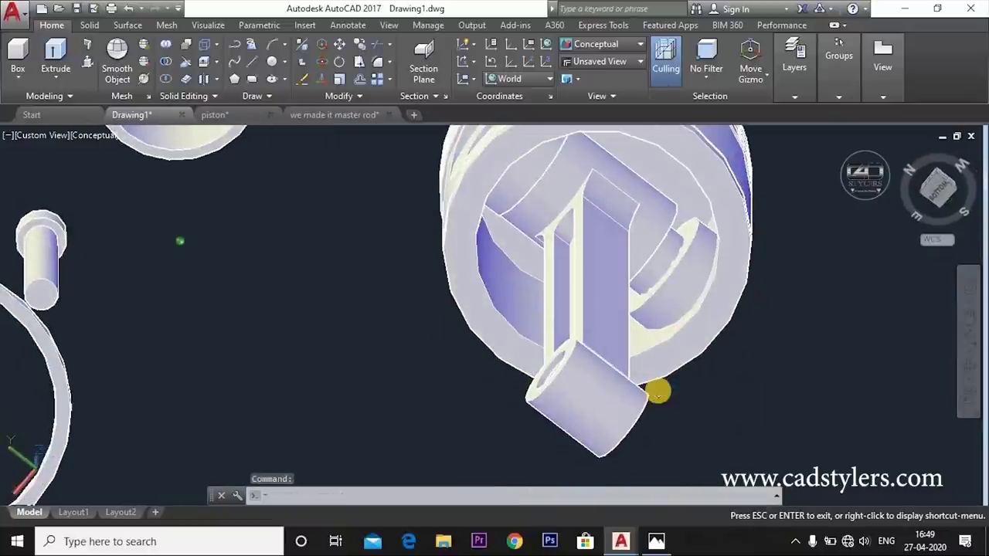
shift+middle_drag(751, 363, 668, 199)
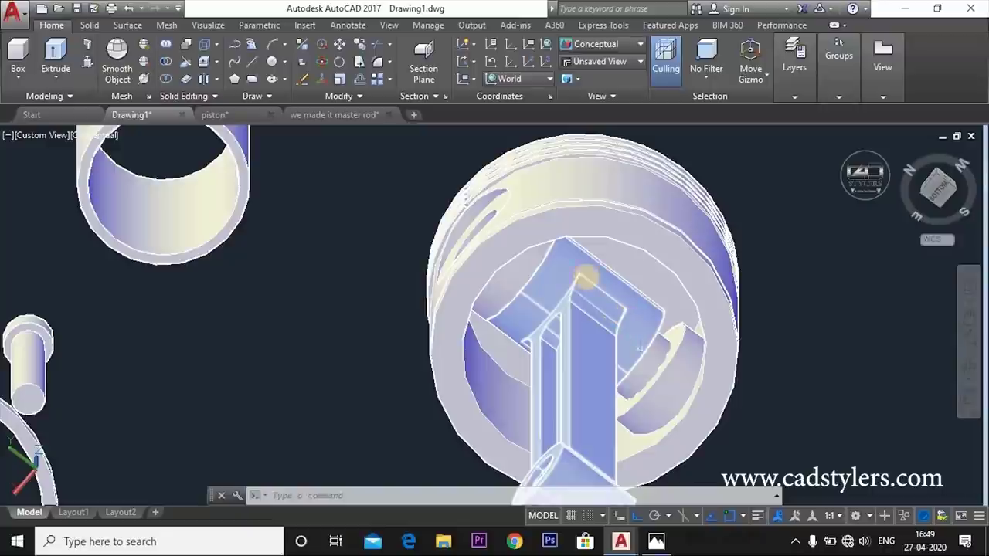
mouse_move(662, 350)
shift+middle_down()
mouse_move(632, 377)
mouse_move(657, 354)
shift+middle_up()
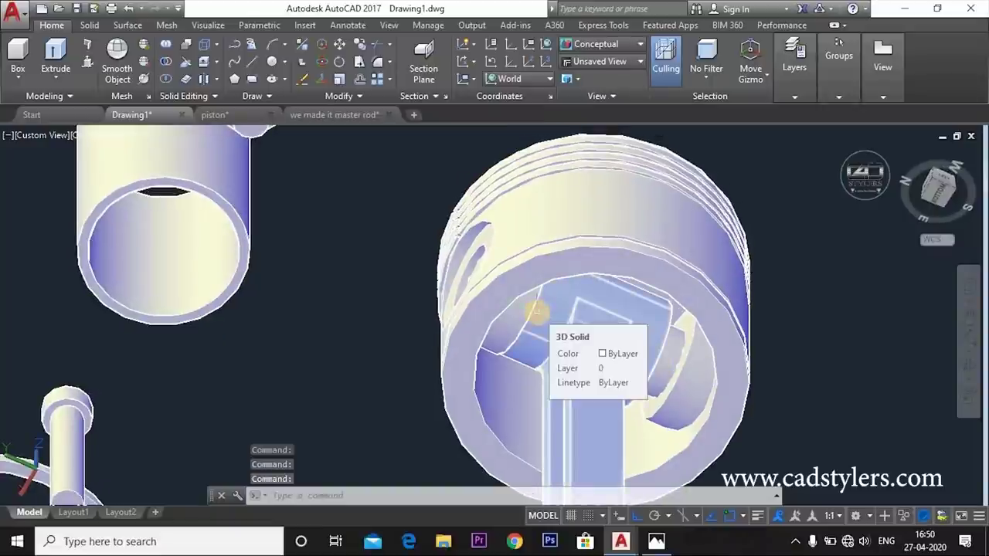
click(535, 313)
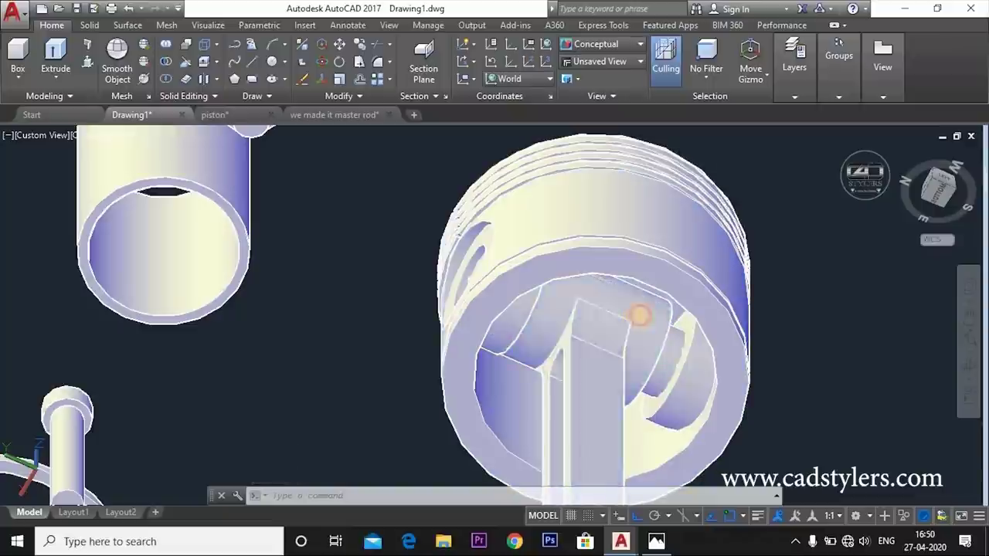
click(639, 314)
key(Escape)
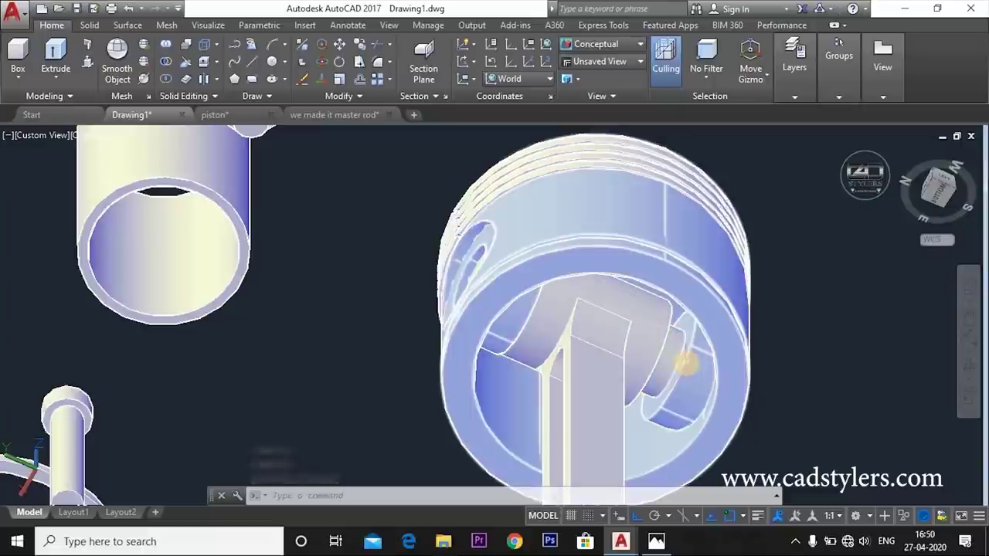
Step: Move the connecting rod 4 units from the pin centre, further into the piston
text(m)
key(Return)
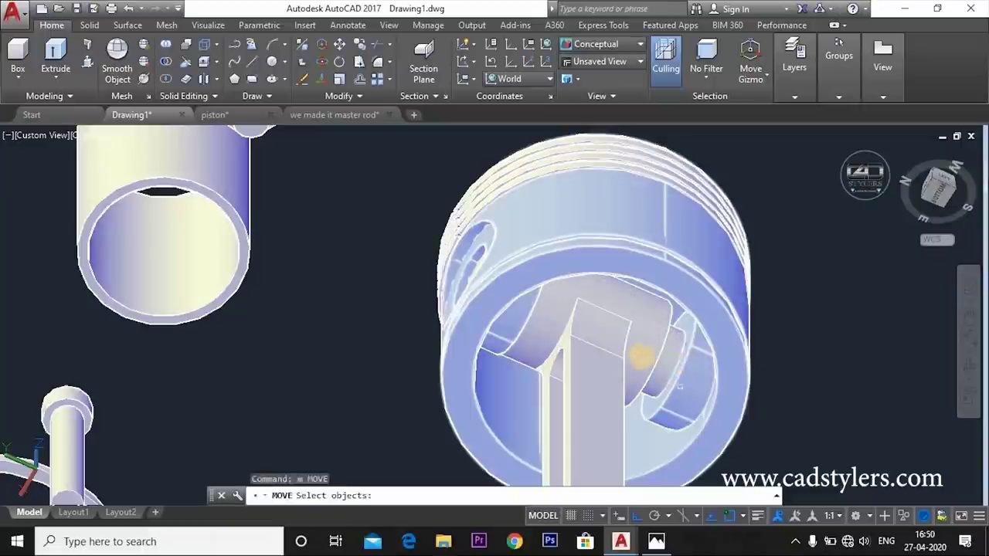
click(645, 340)
right_click(638, 320)
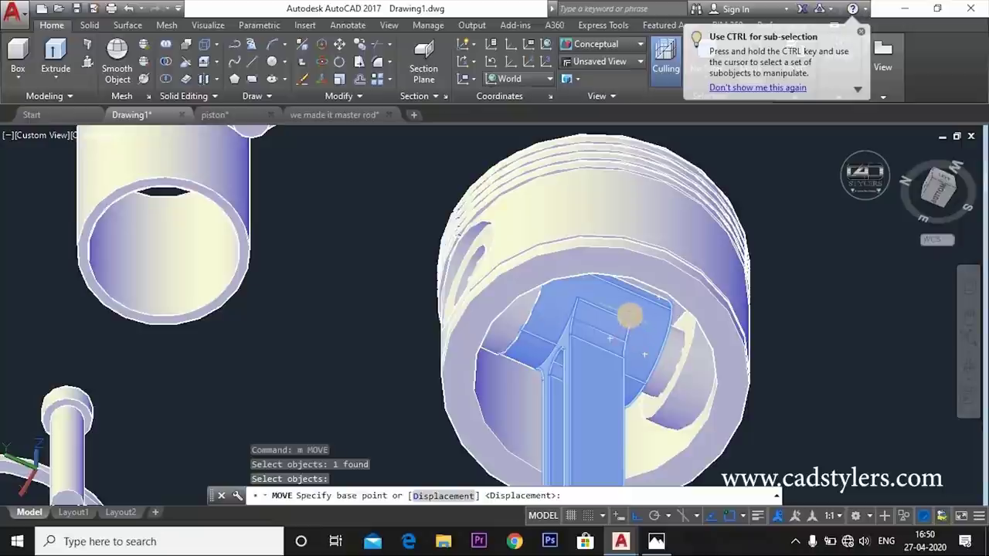
shift+middle_drag(662, 336, 630, 316)
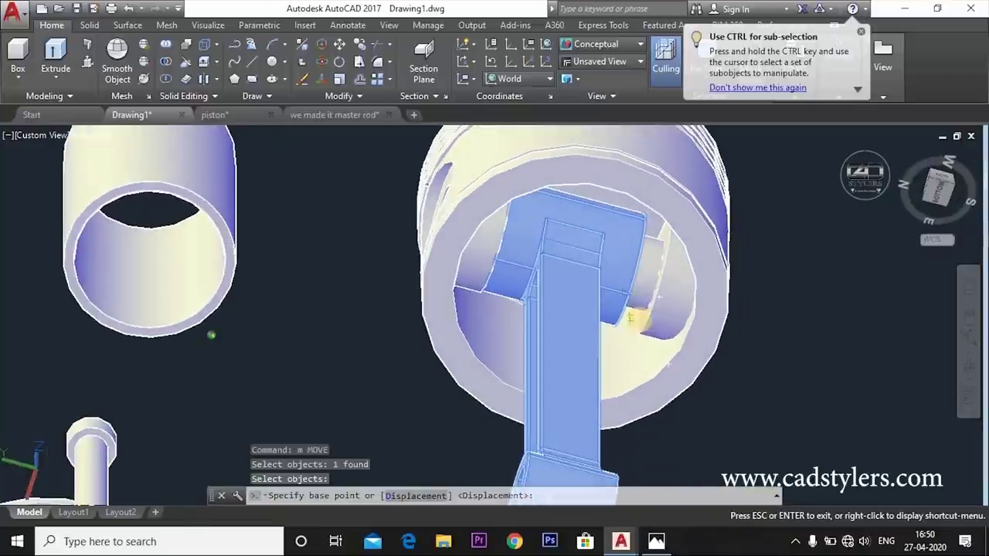
shift+right_click(628, 262)
click(664, 347)
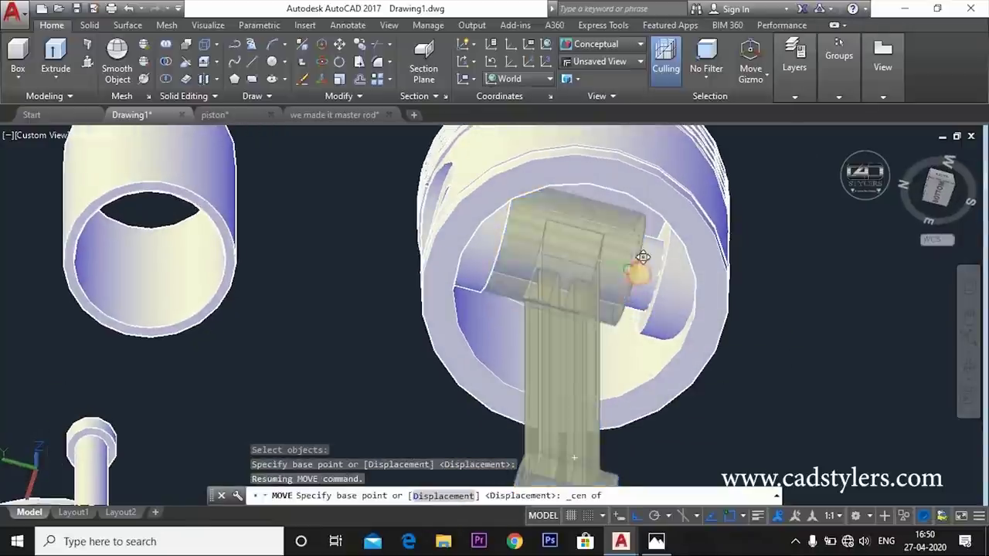
click(641, 265)
text(4)
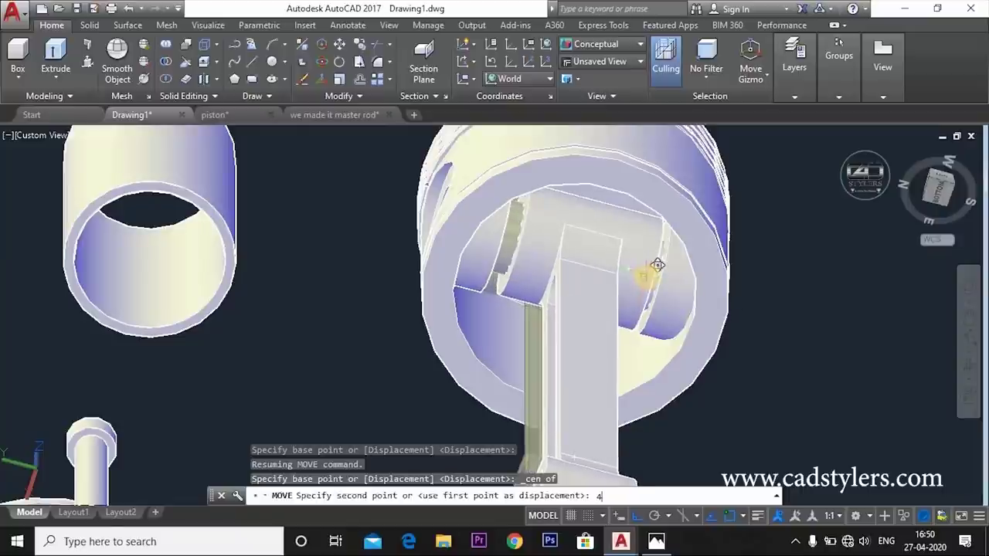
key(Return)
scroll(721, 340, down, 5)
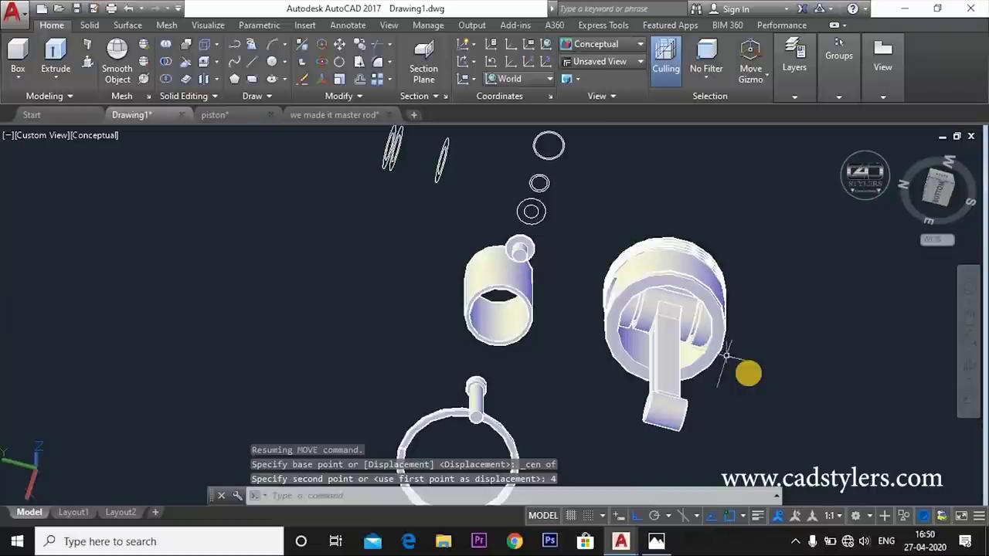
mouse_move(746, 371)
shift+middle_down()
mouse_move(702, 349)
mouse_move(717, 437)
mouse_move(721, 348)
mouse_move(744, 347)
mouse_move(746, 375)
mouse_move(745, 348)
mouse_move(778, 364)
mouse_move(485, 214)
shift+middle_up()
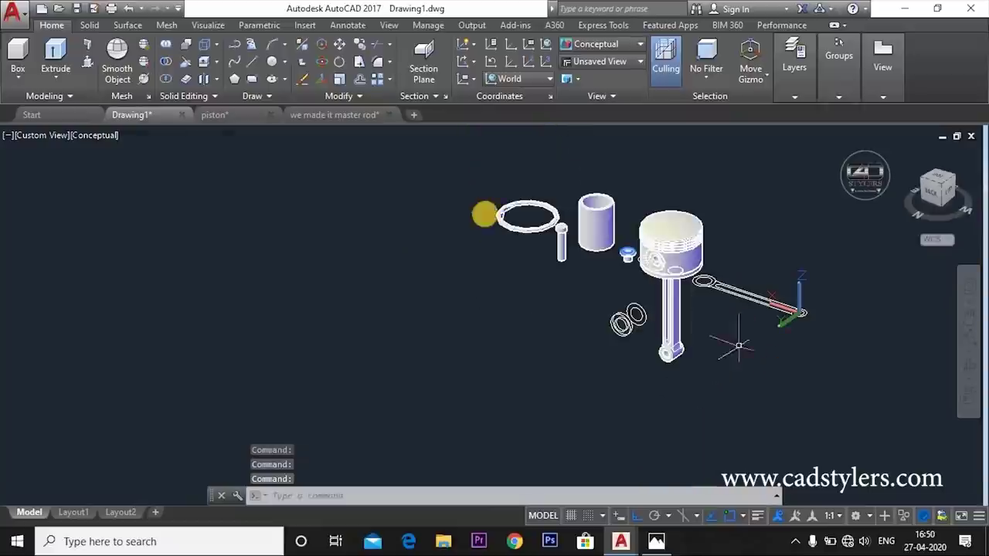
Step: Compare the master rod drawing with the piston assembly drawing and its reference image
click(334, 115)
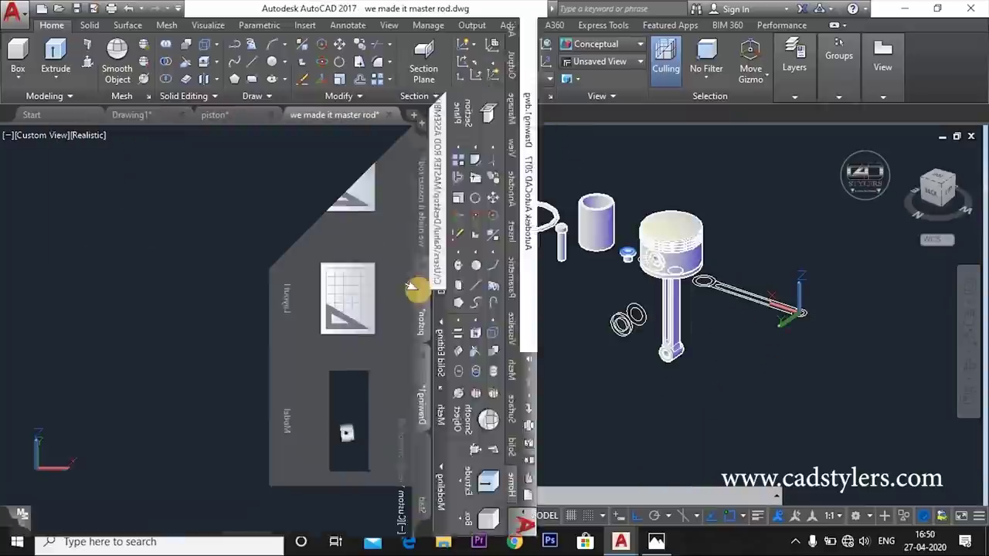
shift+middle_drag(497, 358, 483, 359)
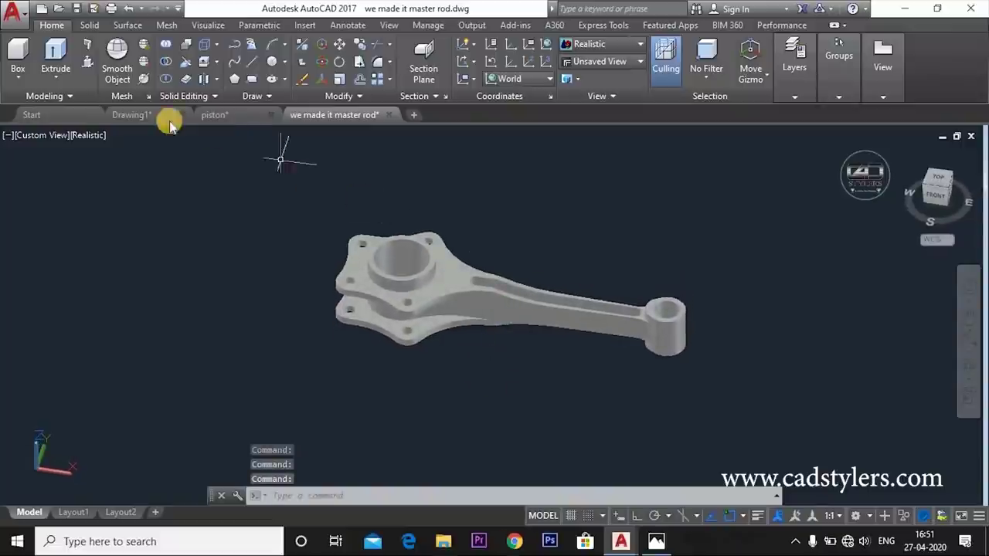
click(131, 114)
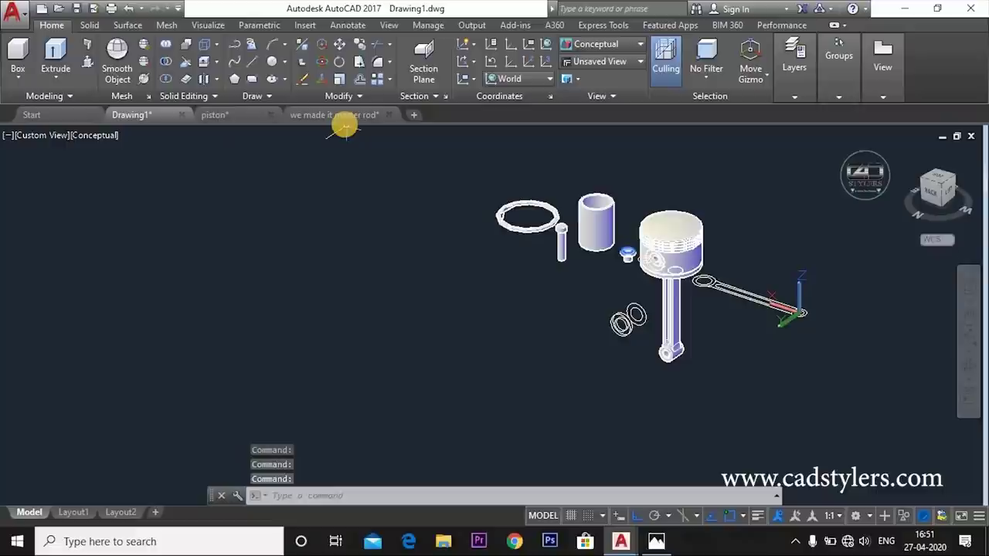
click(643, 533)
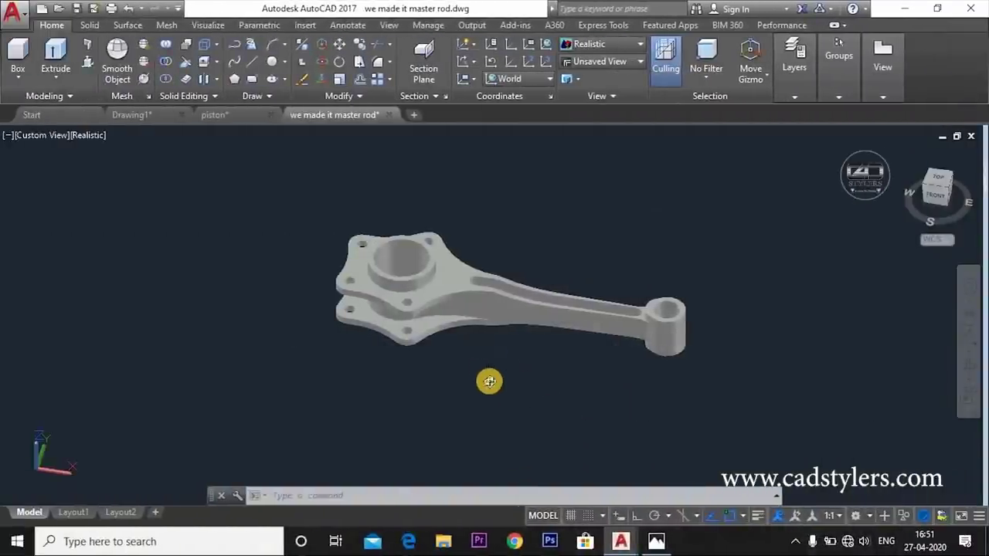
Step: Set the master rod to the Top view, then return to the piston assembly drawing
drag(489, 381, 500, 428)
key(Escape)
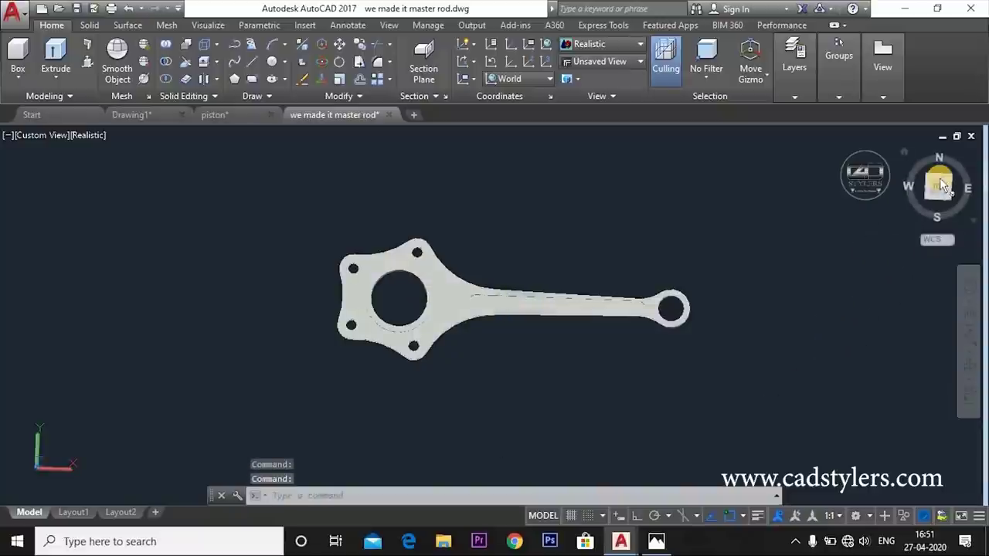
drag(939, 192, 936, 195)
click(938, 190)
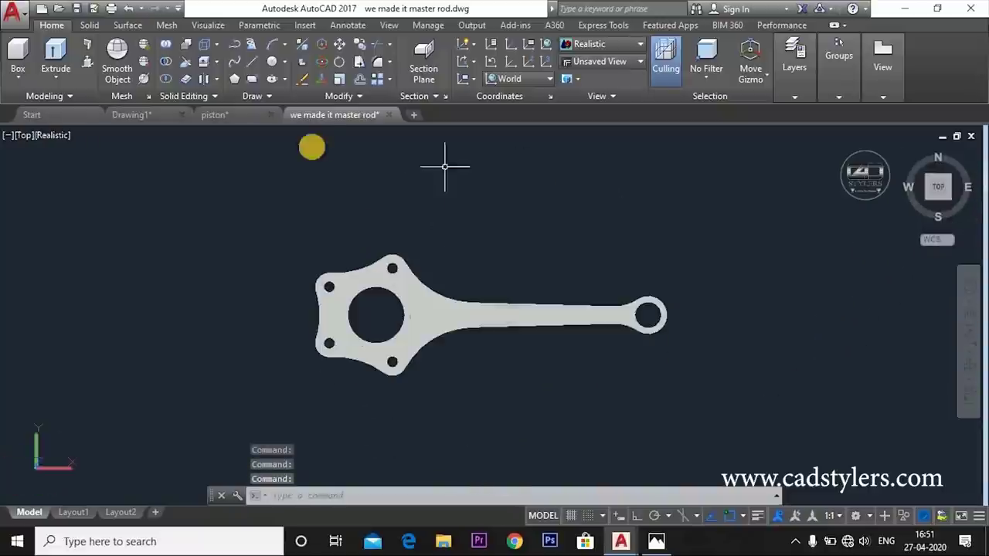
click(159, 114)
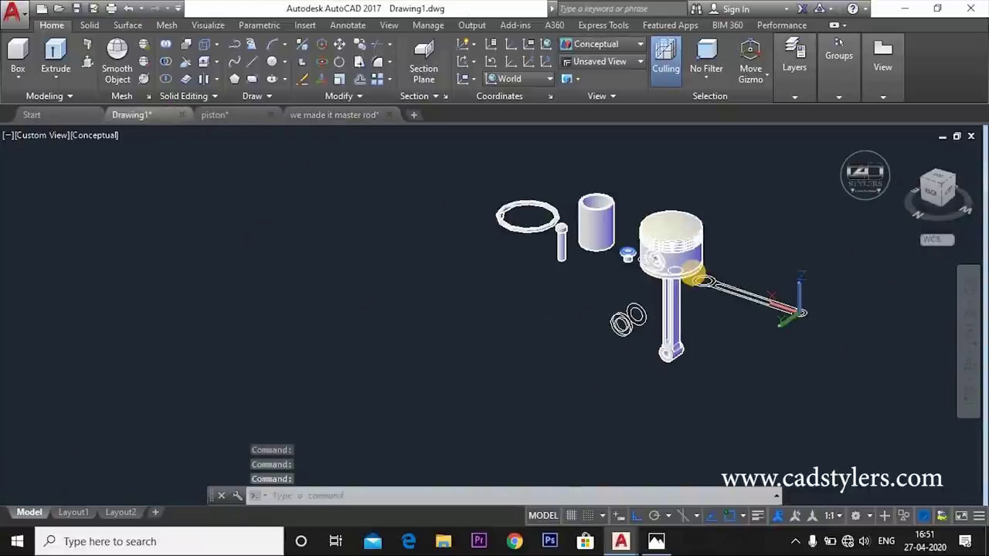
Step: Undo the previous erase and bring the whole piston and pin into view
scroll(699, 280, up, 5)
key(ctrl+z)
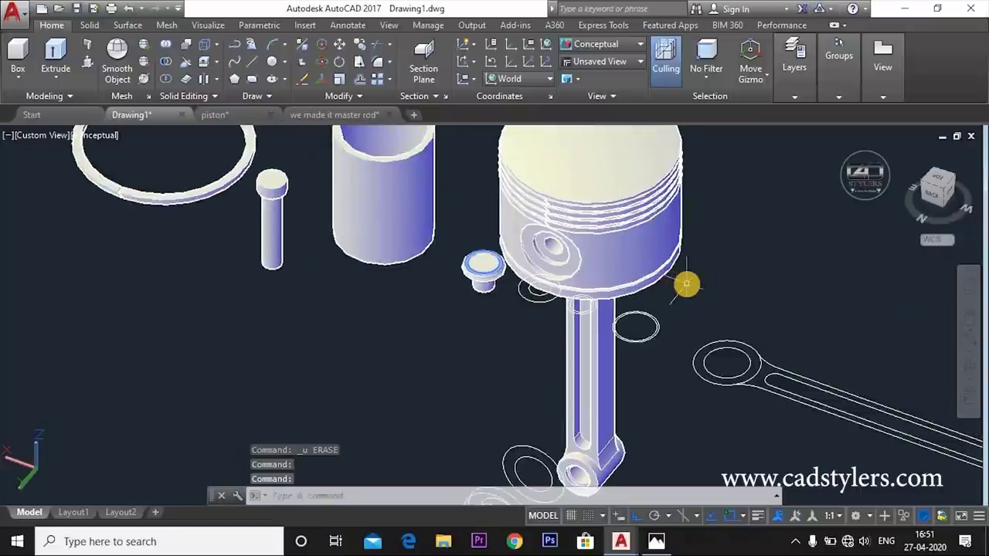
scroll(663, 293, up, 1)
scroll(618, 295, up, 2)
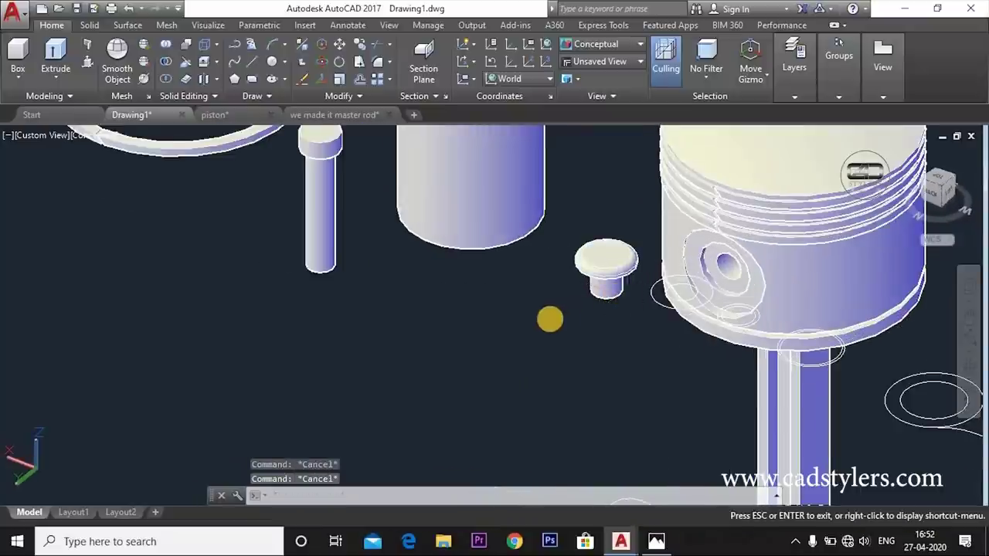
middle_drag(548, 318, 543, 280)
text(r)
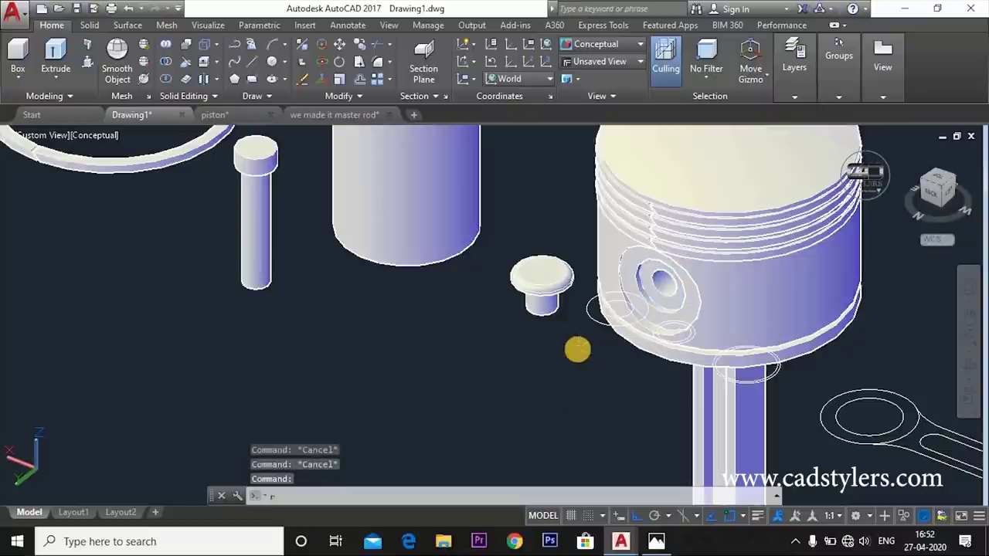
Step: Turn the small button-shaped part onto its side with 3DROTATE: 90°, then 180° about another axis
text(3dro)
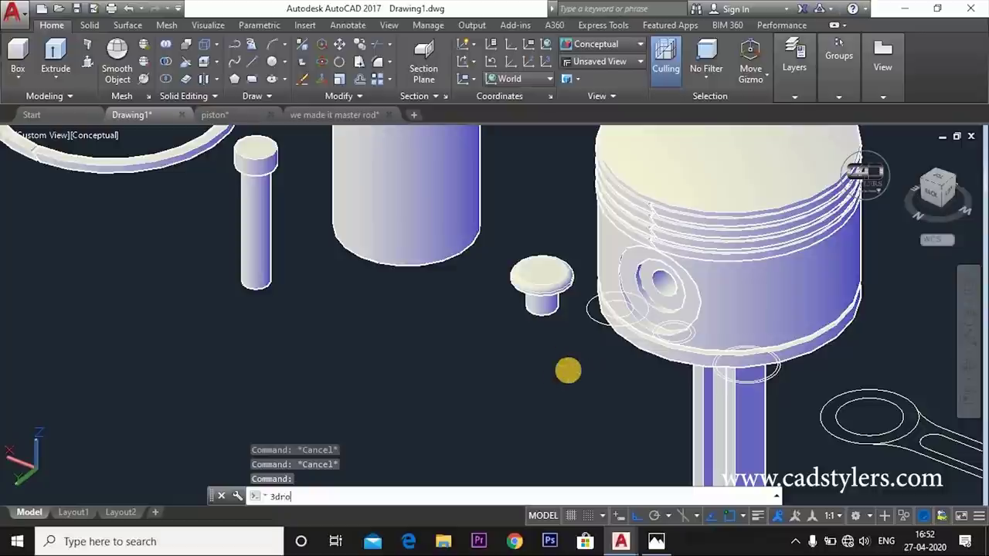
key(Return)
click(545, 277)
key(Return)
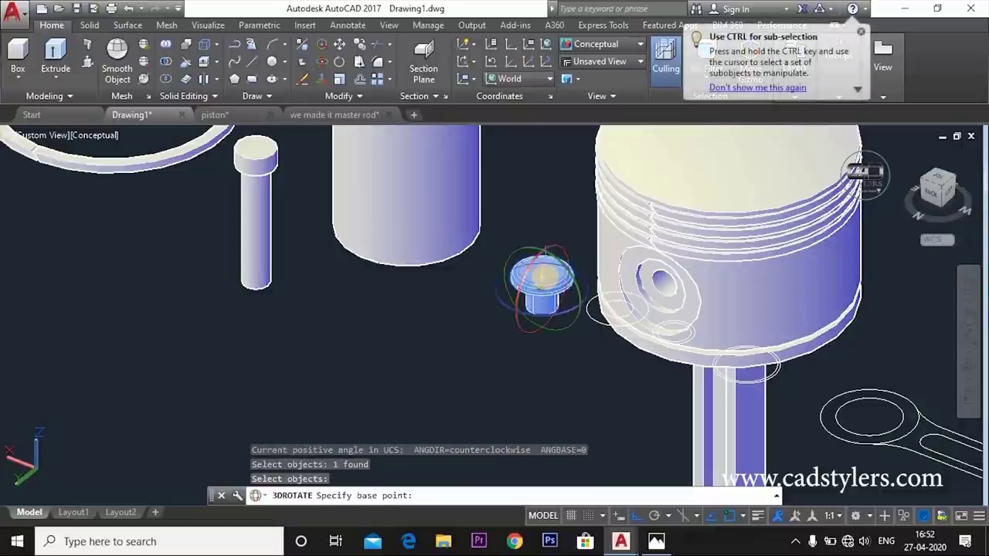
click(544, 275)
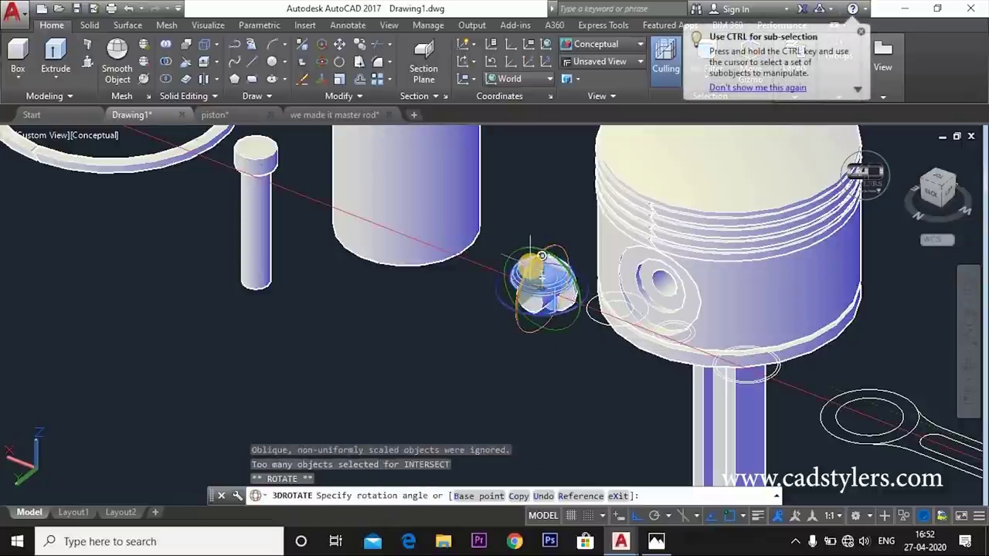
text(90)
key(Return)
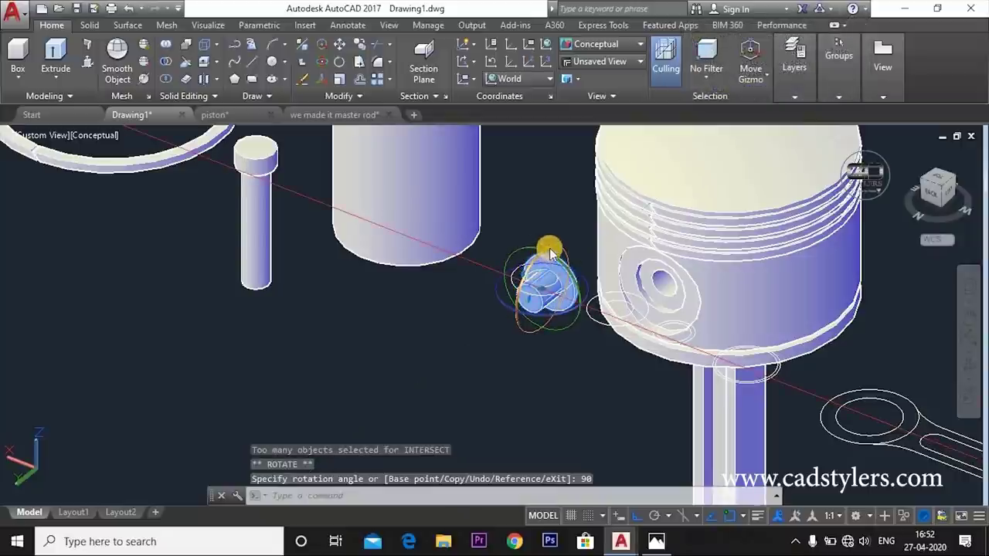
click(545, 286)
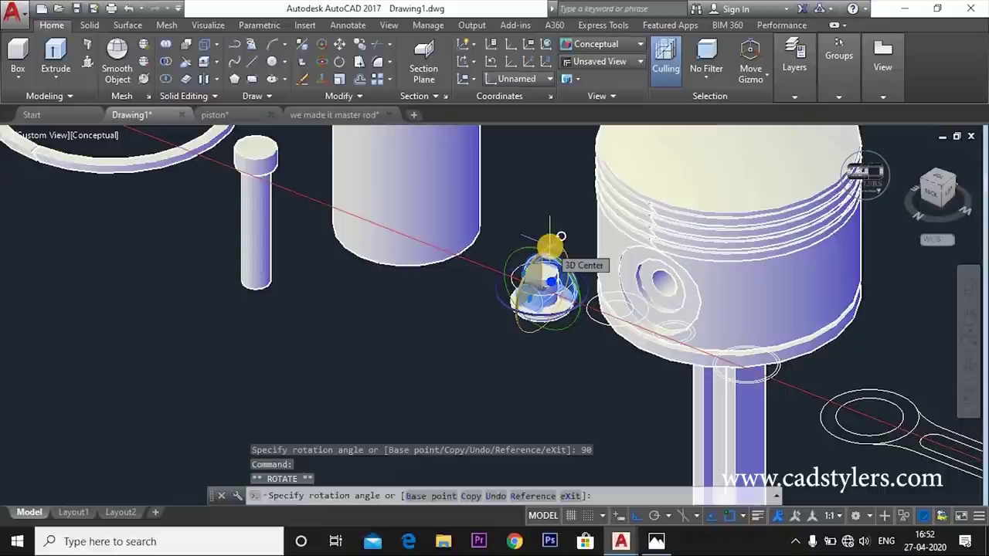
text(180)
key(Return)
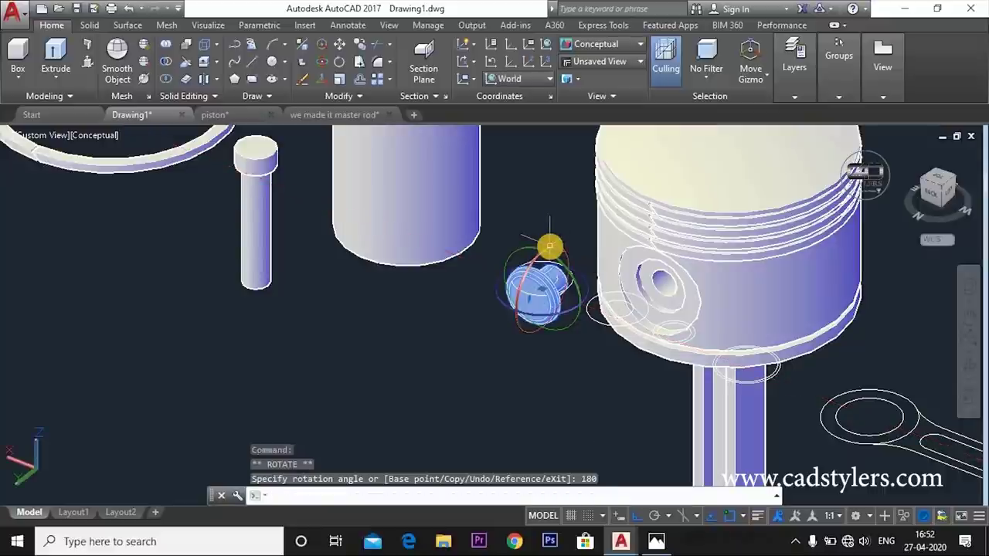
key(Escape)
Step: Delete the stray circle next to the part
scroll(648, 261, up, 3)
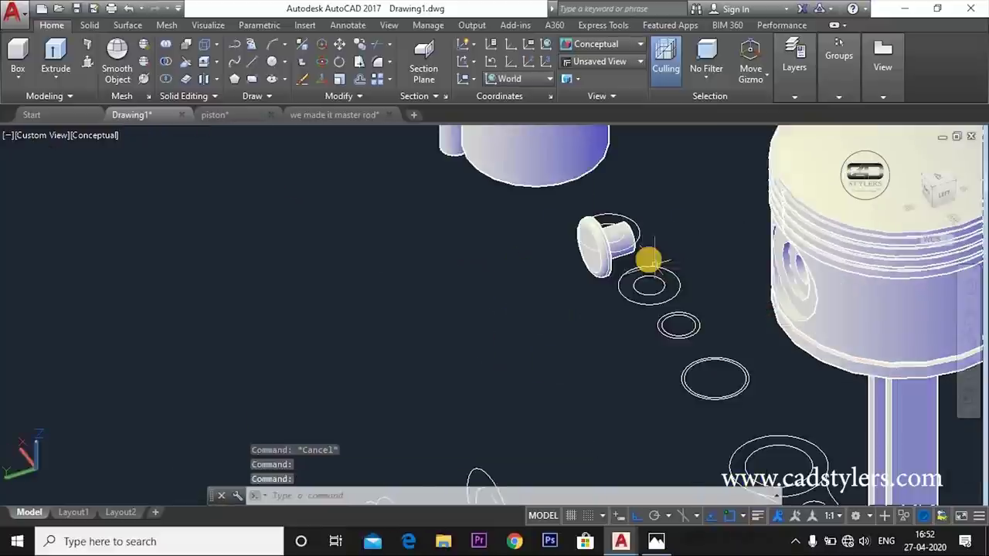
scroll(648, 261, up, 3)
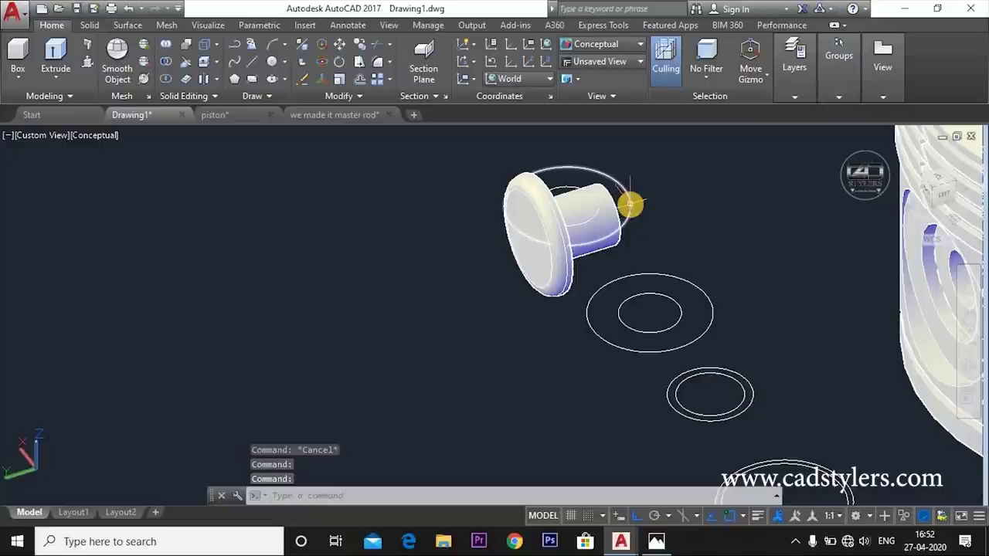
click(629, 203)
key(Delete)
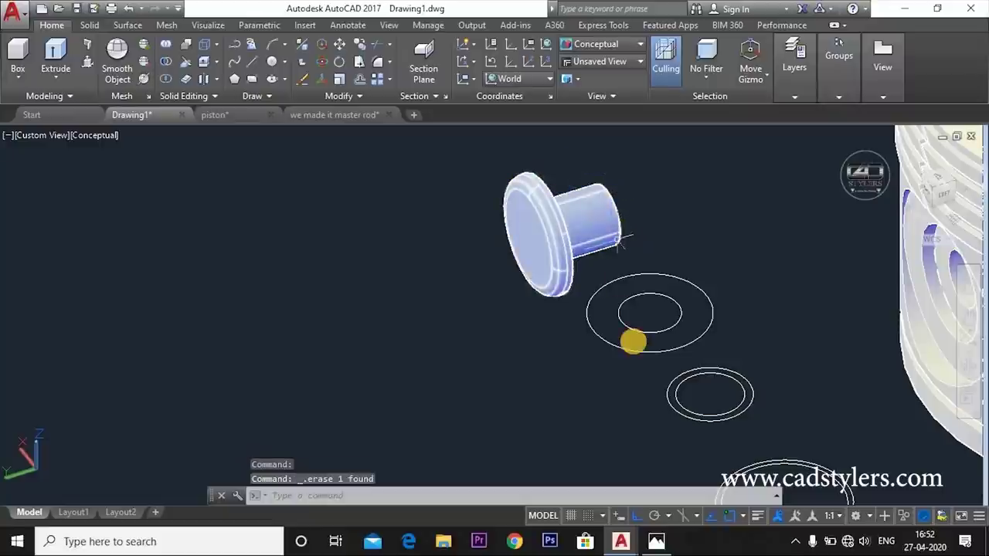
Step: Start moving the small bush, using the centre of its end as the base point
text(m)
key(Return)
click(595, 234)
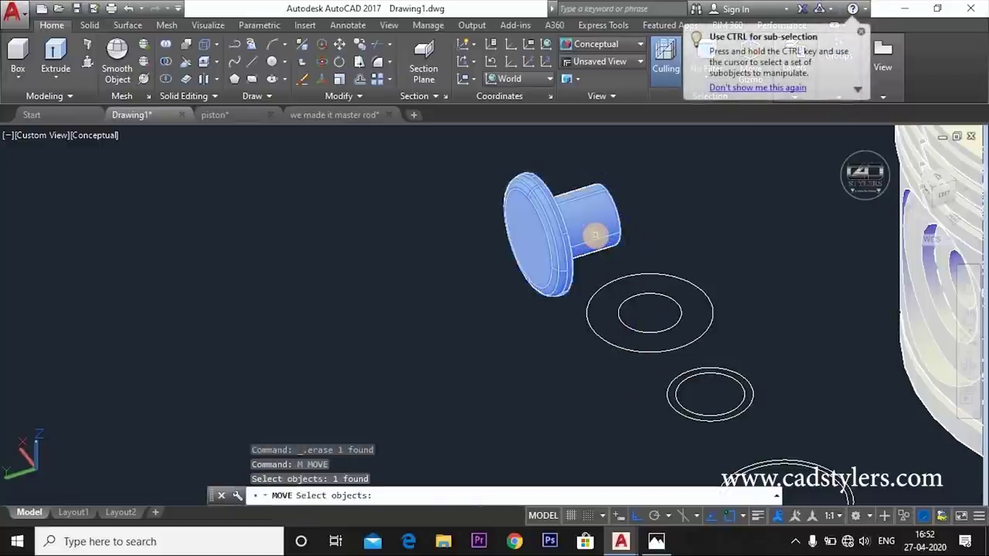
key(Return)
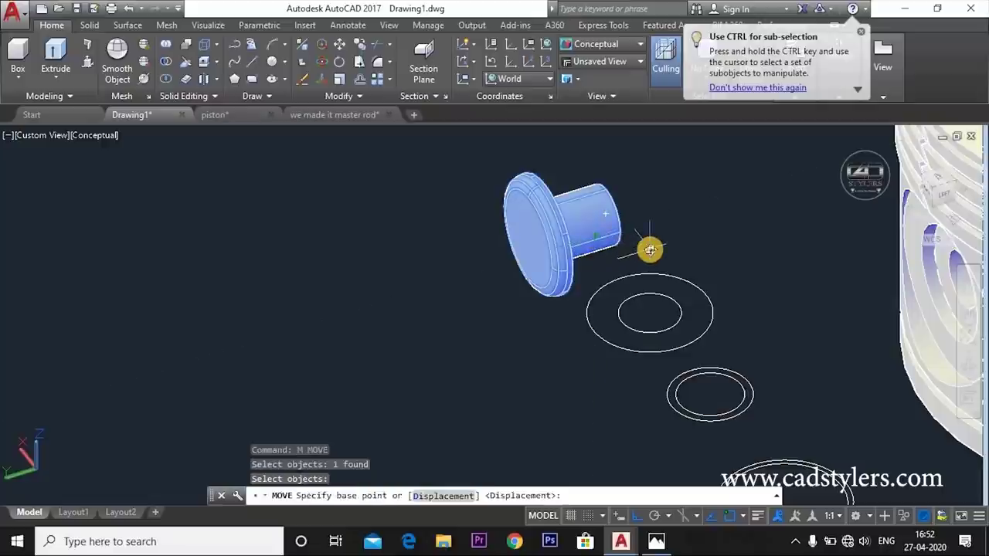
mouse_move(650, 250)
shift+middle_down()
mouse_move(671, 273)
mouse_move(604, 340)
shift+middle_up()
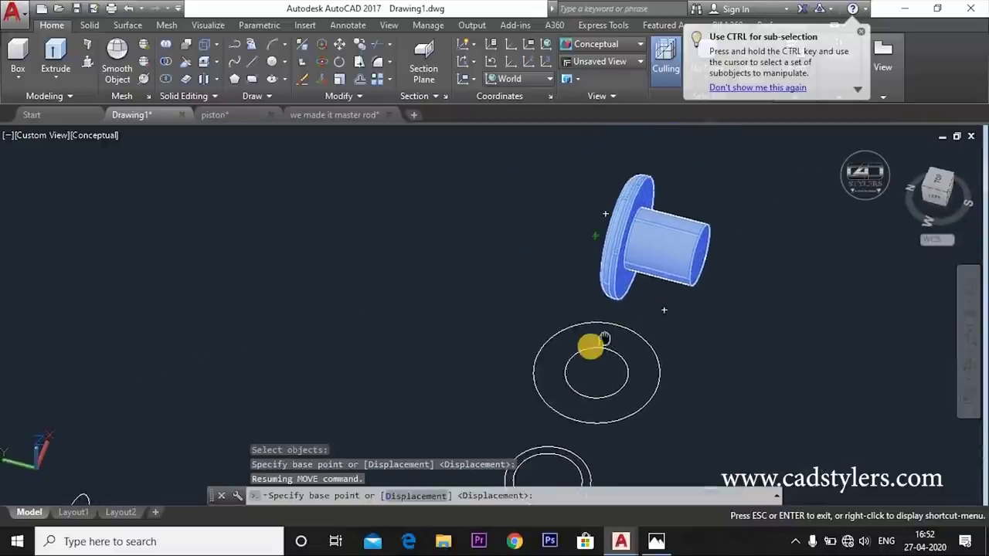
scroll(618, 247, up, 3)
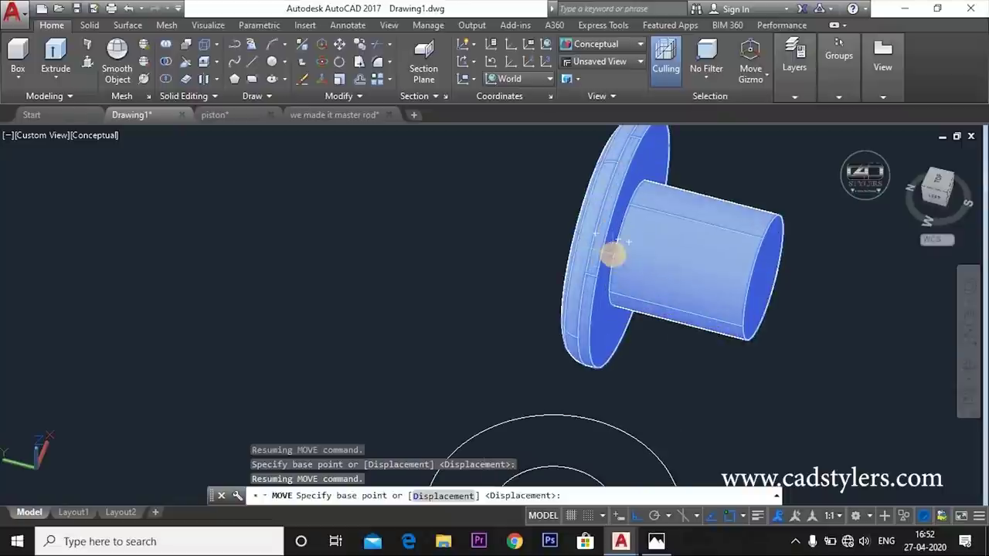
scroll(614, 247, up, 2)
scroll(618, 239, up, 2)
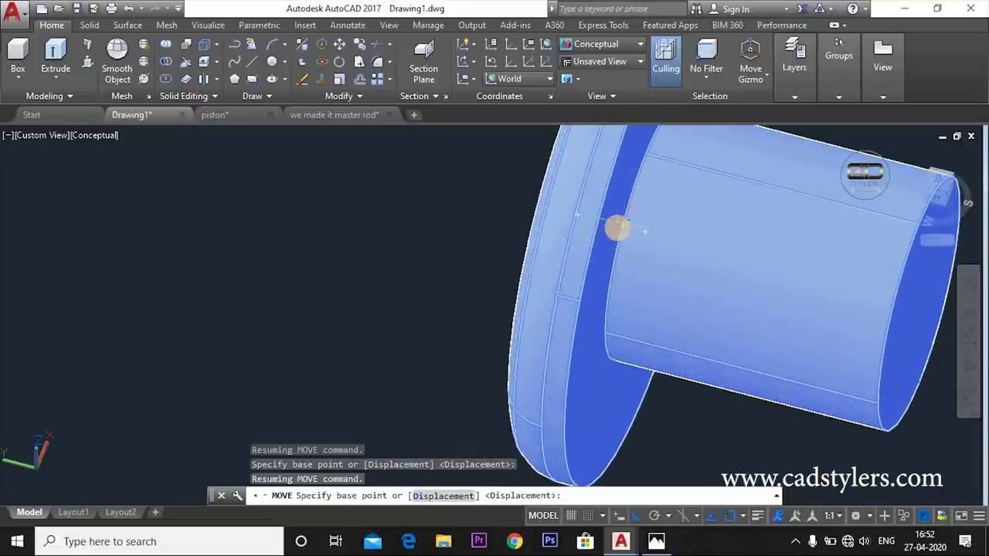
shift+right_click(625, 225)
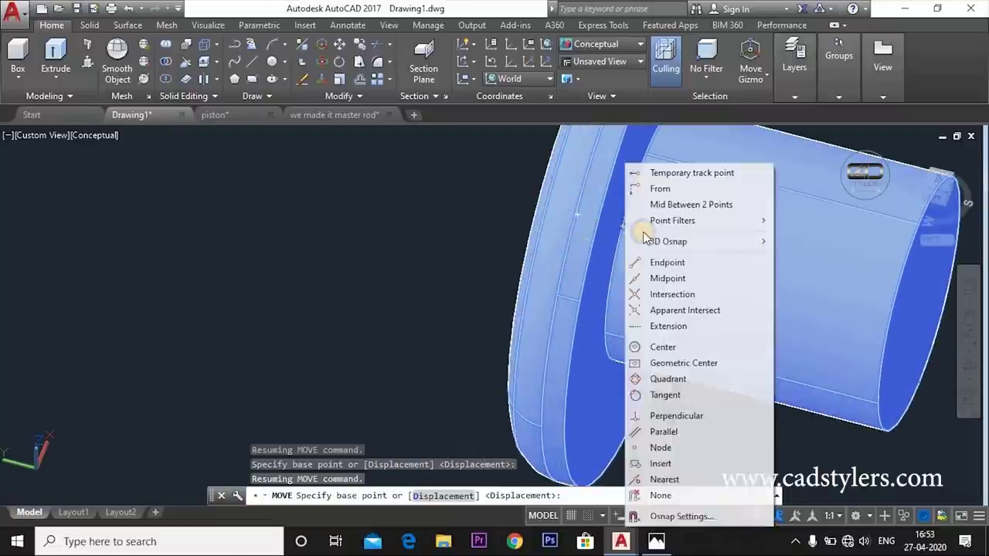
click(649, 347)
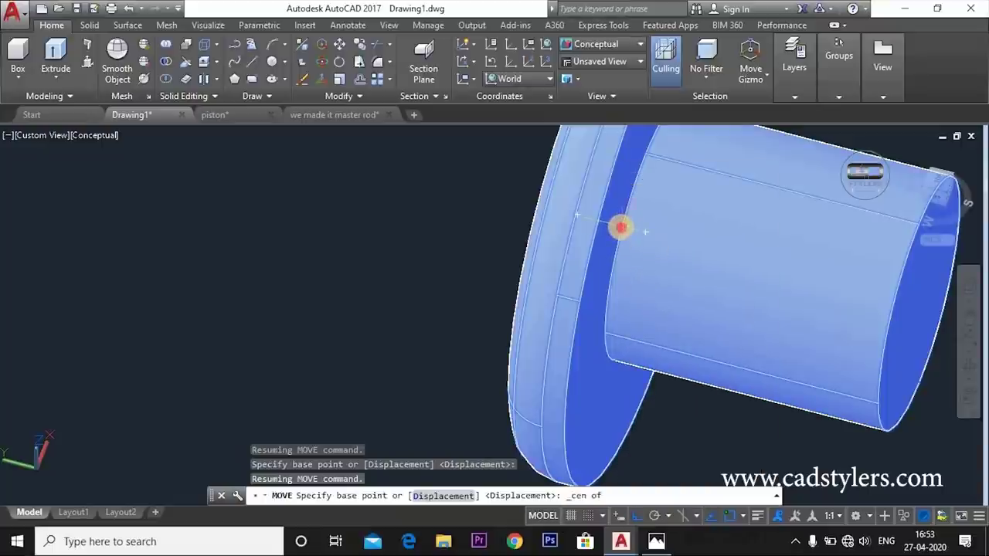
click(622, 226)
Step: Place the bush at the centre of the piston's side pin hole
scroll(603, 263, down, 4)
scroll(607, 309, down, 2)
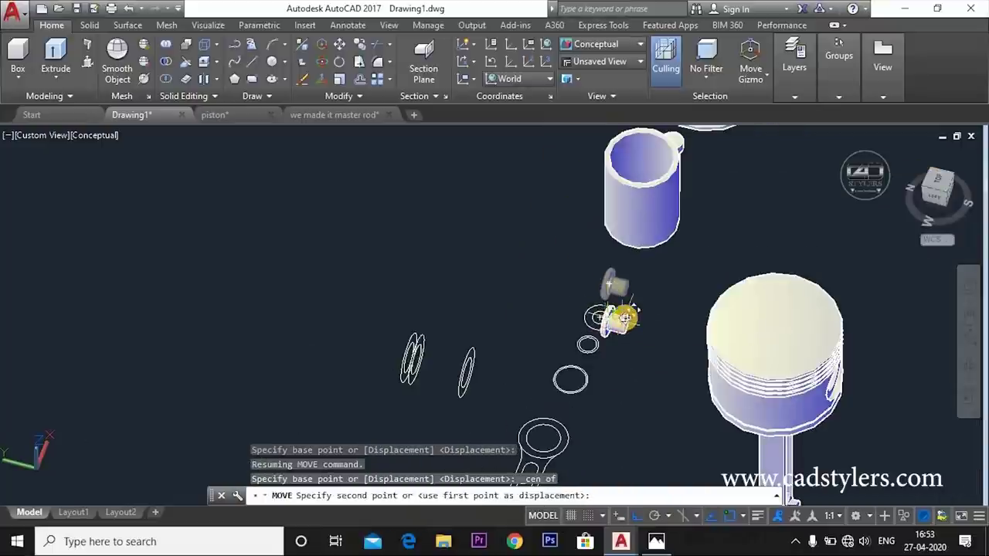
scroll(625, 315, up, 2)
scroll(669, 342, up, 1)
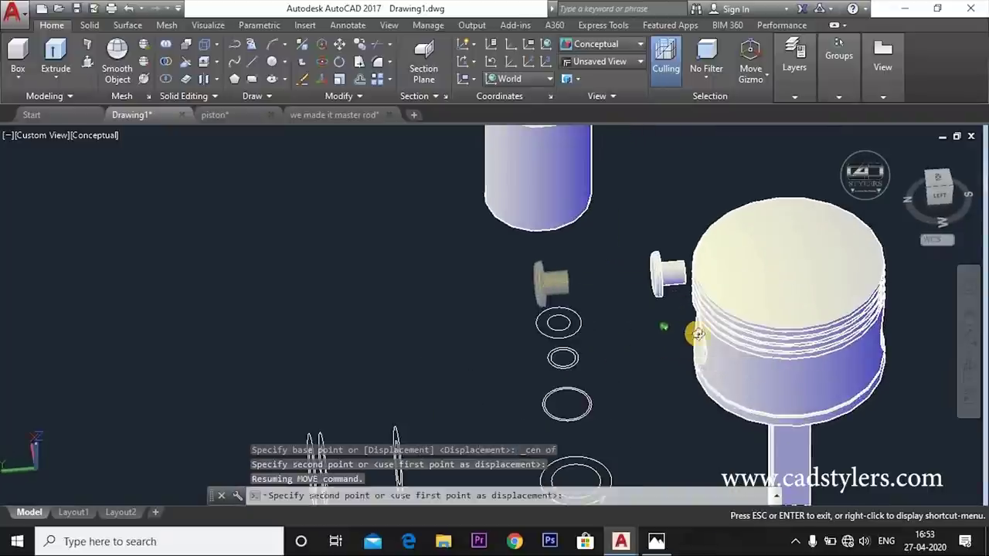
scroll(646, 357, up, 2)
scroll(673, 342, up, 2)
scroll(718, 293, up, 1)
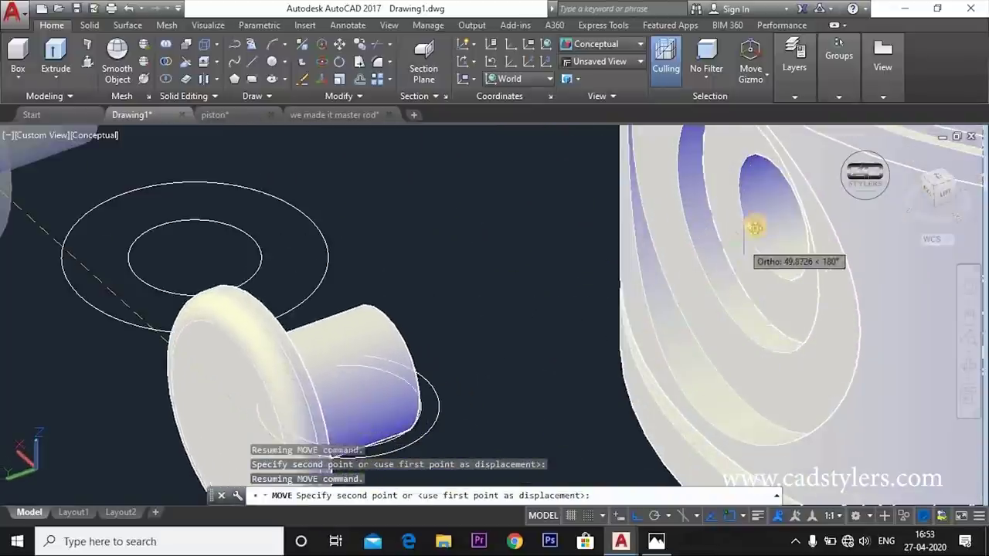
shift+middle_drag(754, 228, 602, 323)
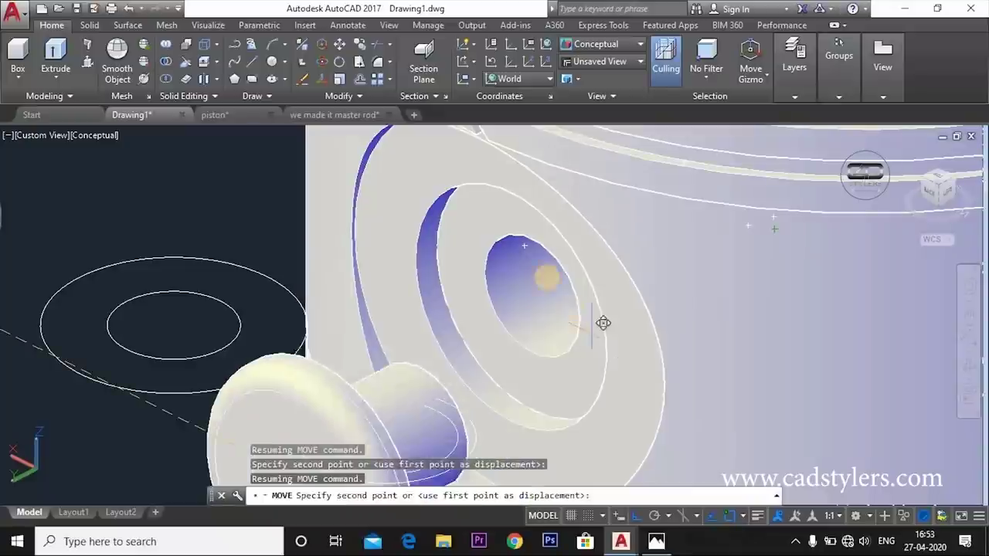
shift+right_click(523, 232)
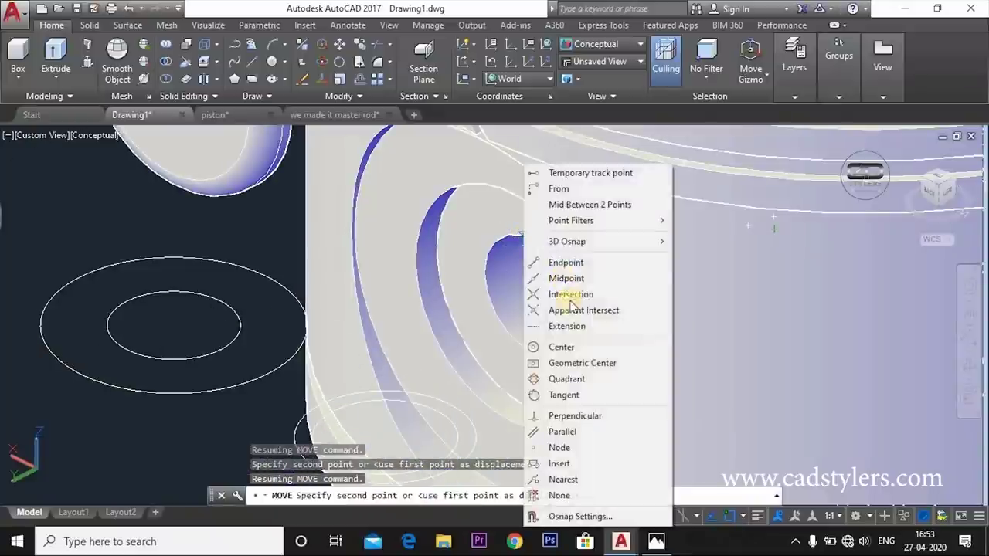
click(561, 348)
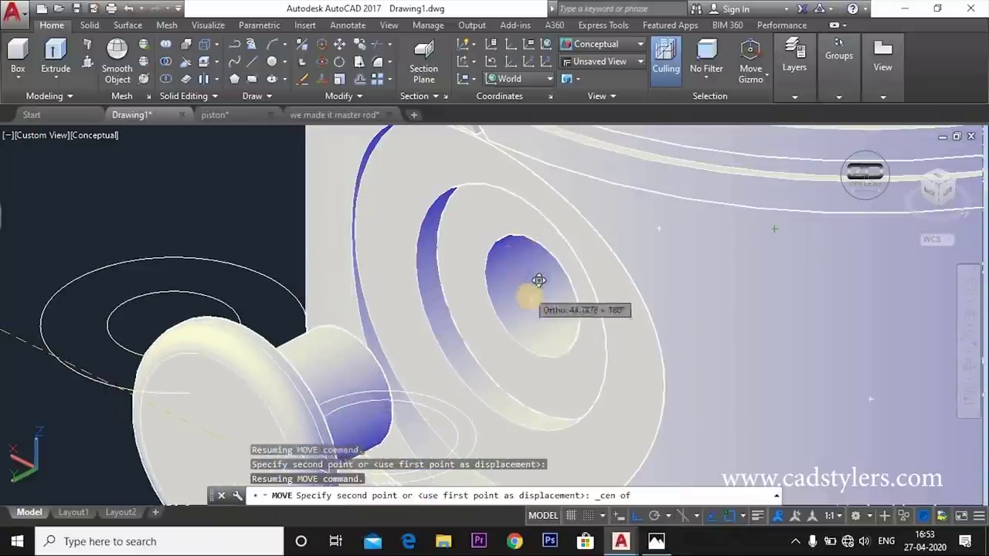
click(539, 280)
Step: Orbit and zoom out to inspect the seated bush and the whole assembly
scroll(530, 297, down, 5)
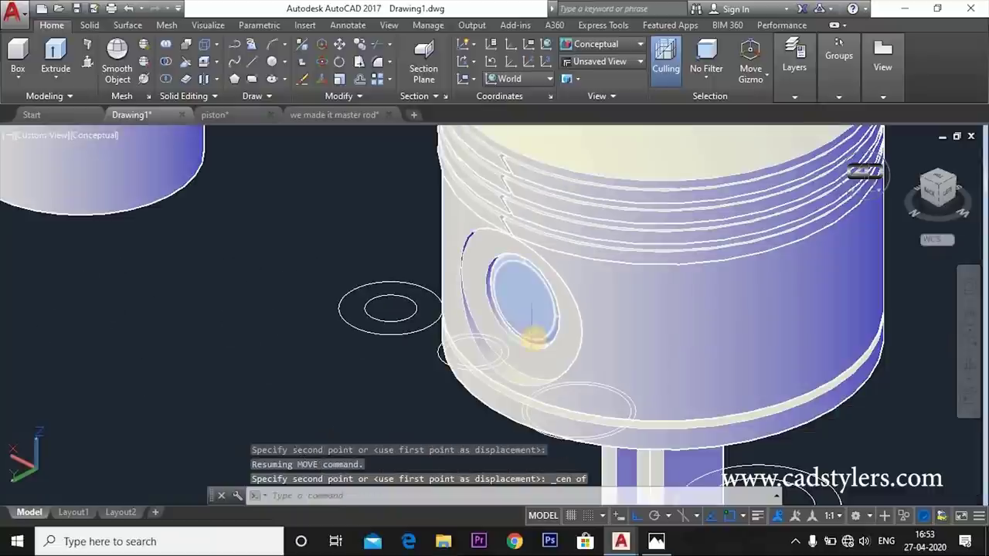
mouse_move(530, 331)
shift+middle_down()
mouse_move(533, 304)
mouse_move(552, 320)
shift+middle_up()
scroll(549, 318, down, 3)
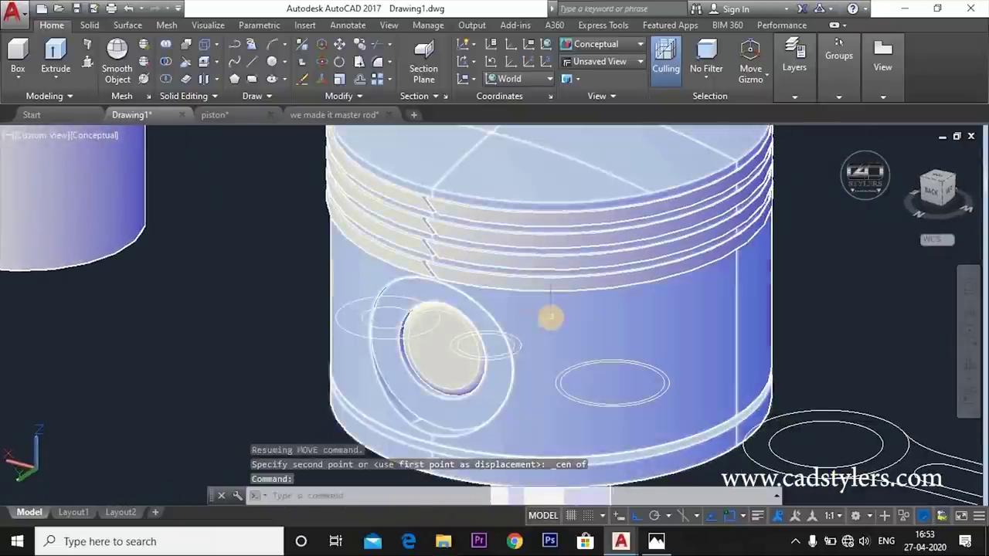
scroll(546, 294, down, 3)
scroll(543, 264, down, 1)
scroll(518, 280, down, 3)
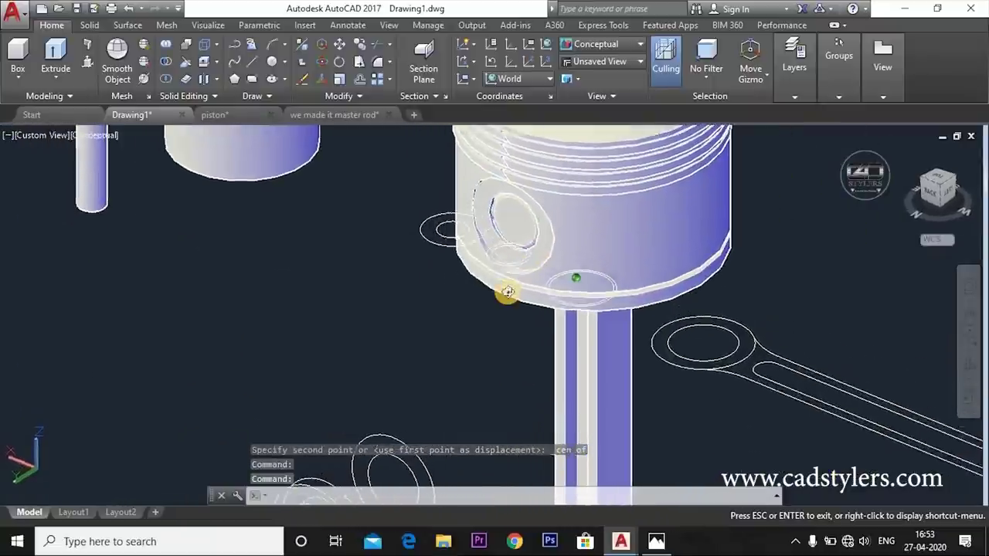
scroll(570, 283, down, 2)
shift+middle_drag(569, 283, 497, 262)
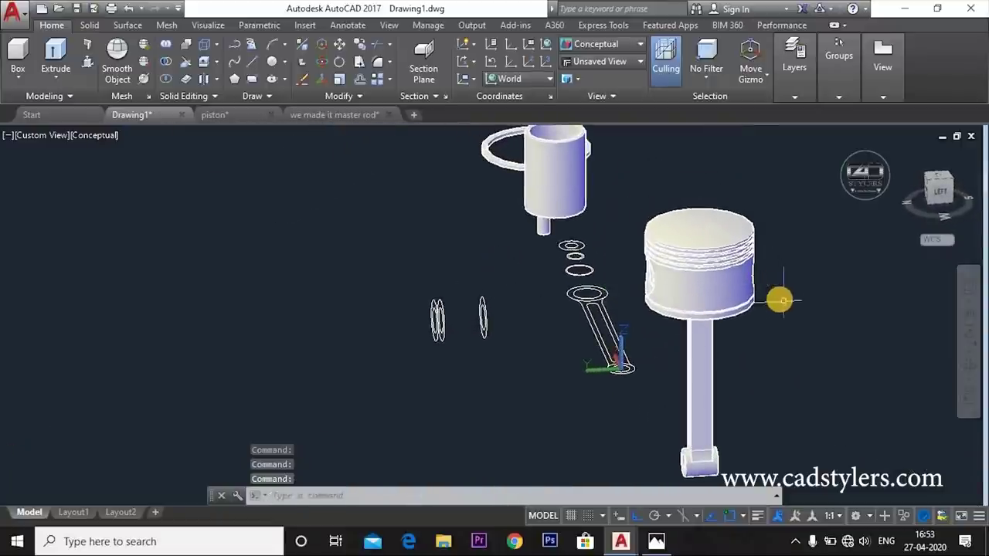
Step: Start MIRROR3D and select the connecting rod as the object to mirror
mouse_move(782, 300)
shift+middle_down()
mouse_move(744, 282)
mouse_move(718, 348)
shift+middle_up()
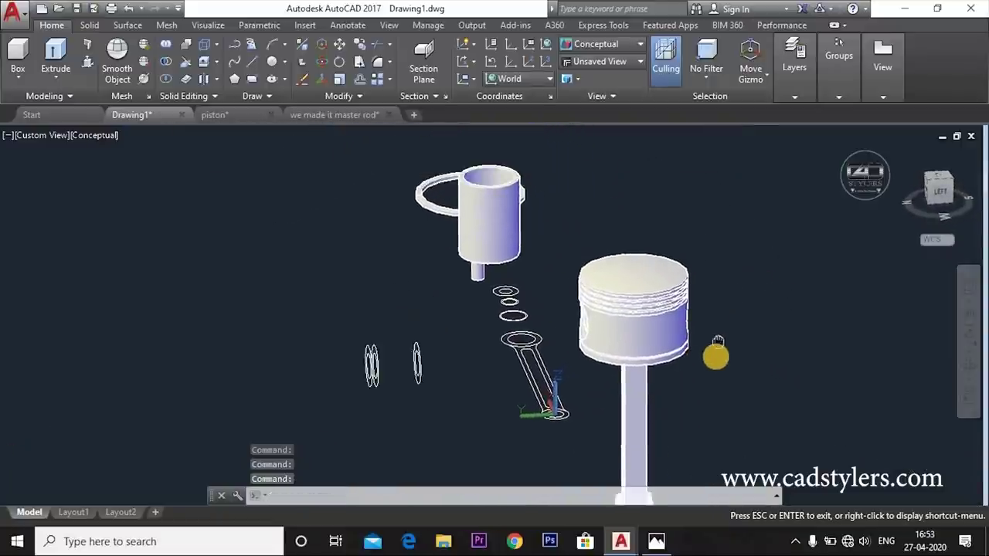
click(300, 63)
scroll(566, 326, up, 1)
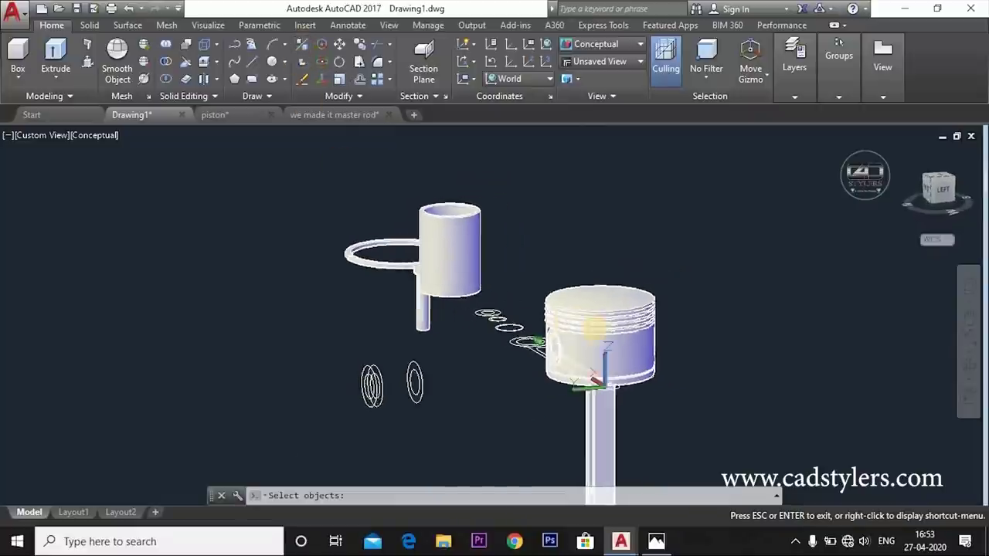
scroll(556, 332, up, 1)
scroll(540, 340, up, 2)
click(532, 369)
key(Return)
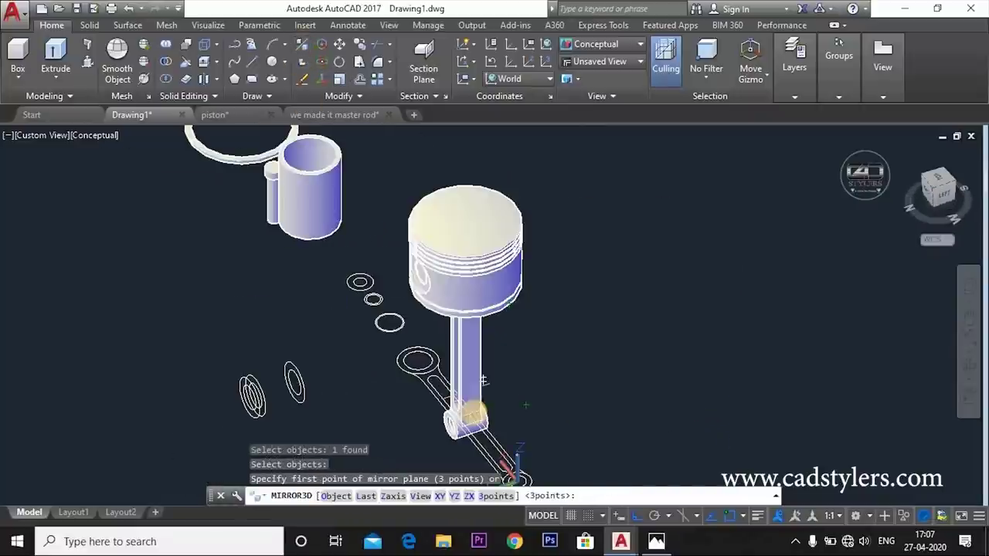
Step: Mirror the rod across a ZX plane through the piston's centre, keeping the original
scroll(456, 378, up, 2)
scroll(461, 379, up, 2)
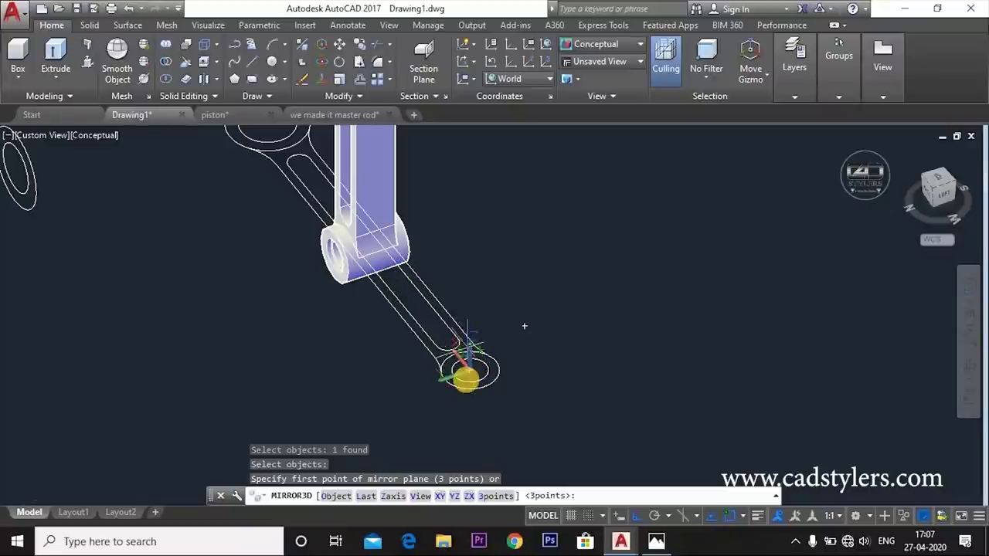
click(468, 496)
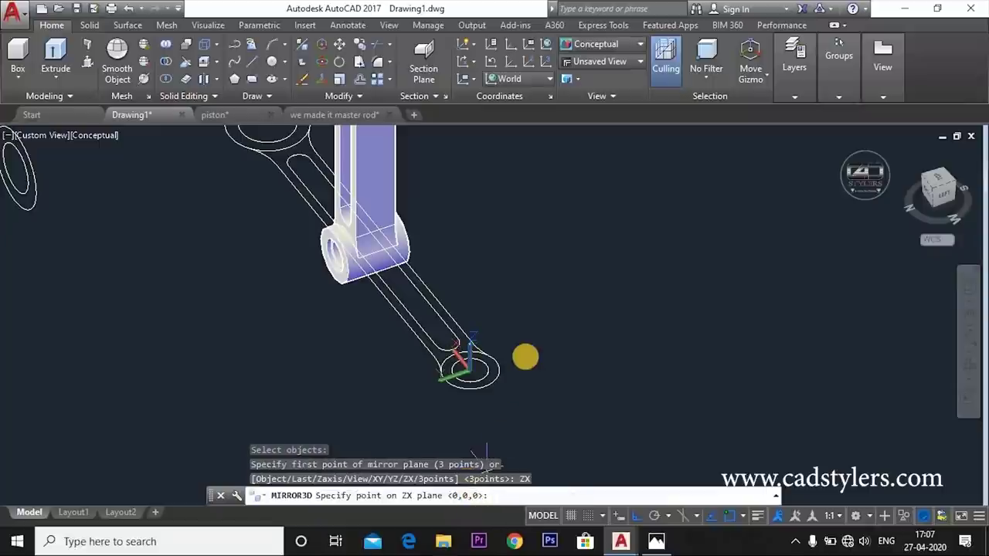
scroll(511, 380, down, 2)
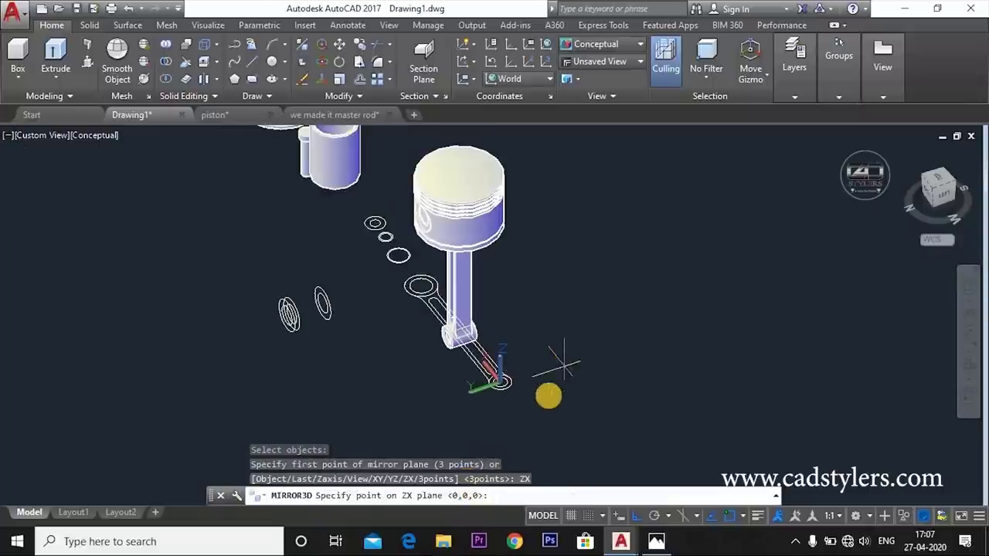
mouse_move(564, 361)
middle_down()
mouse_move(516, 375)
mouse_move(500, 407)
middle_up()
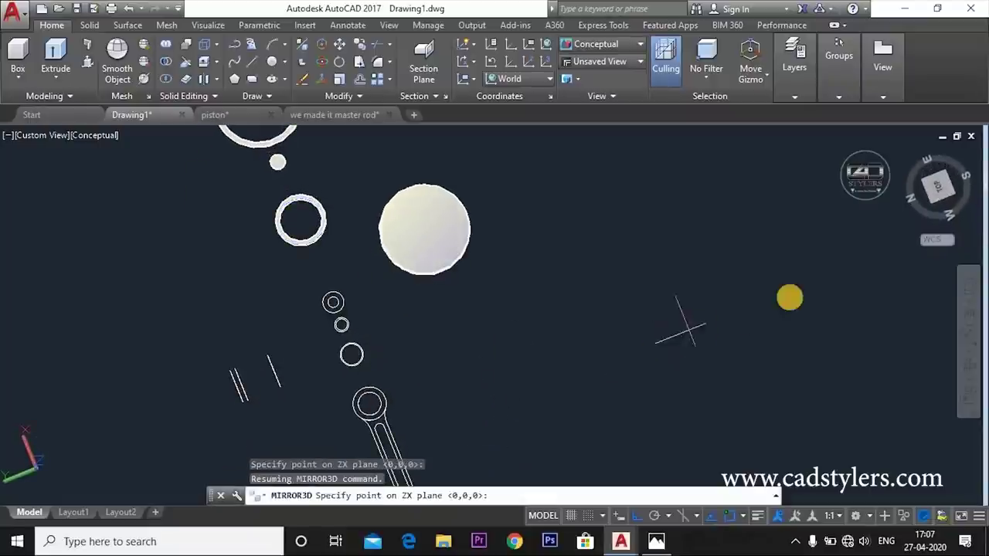
click(937, 186)
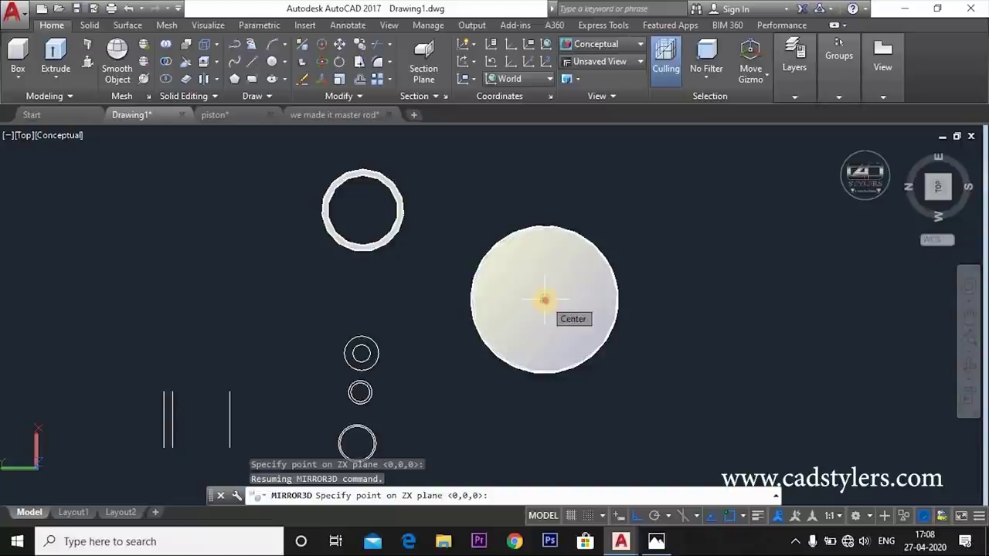
click(545, 300)
key(Return)
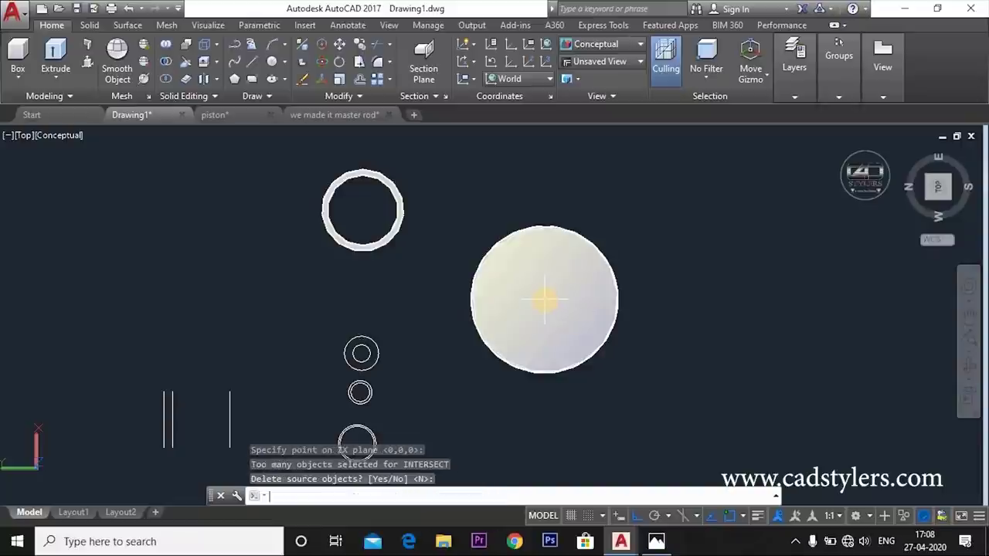
Step: Orbit and zoom around the assembly to inspect the mirrored copy
mouse_move(592, 324)
shift+middle_down()
mouse_move(644, 332)
mouse_move(601, 287)
mouse_move(584, 250)
mouse_move(600, 441)
mouse_move(605, 362)
mouse_move(586, 315)
mouse_move(689, 298)
shift+middle_up()
scroll(586, 316, up, 5)
scroll(585, 315, down, 5)
scroll(585, 315, down, 3)
scroll(468, 274, up, 2)
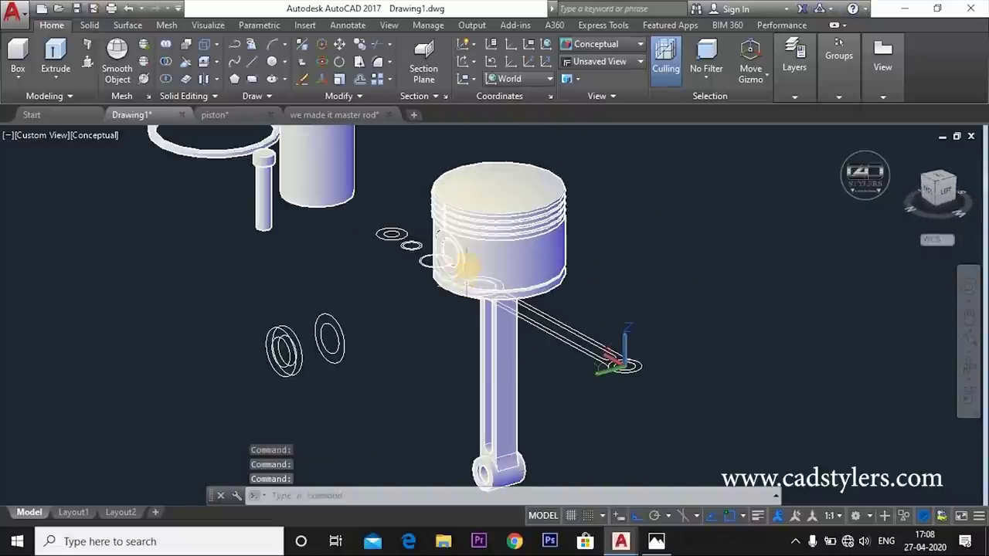
scroll(466, 263, up, 3)
scroll(442, 251, down, 5)
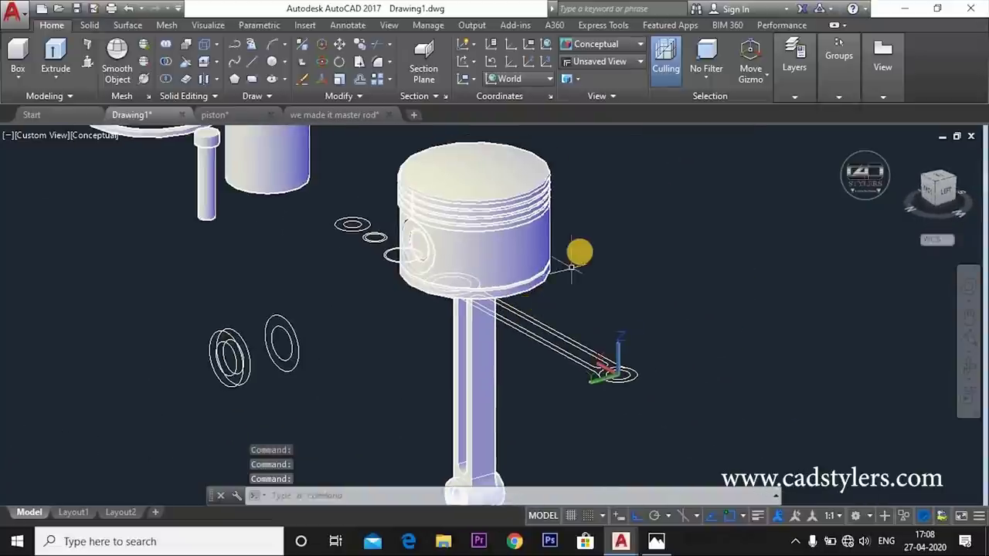
mouse_move(569, 267)
shift+middle_down()
mouse_move(552, 282)
mouse_move(579, 313)
shift+middle_up()
scroll(579, 313, down, 2)
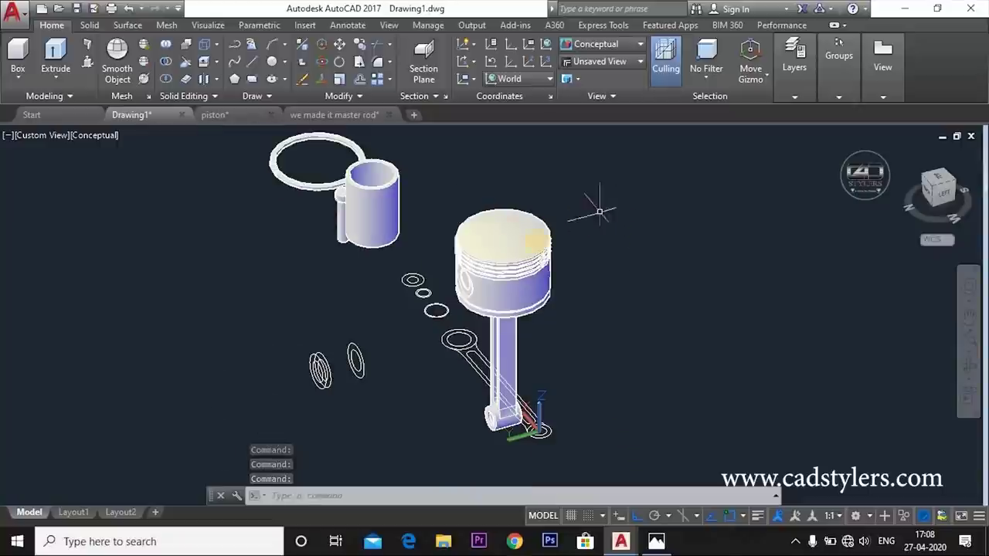
Step: Look at the master rod drawing, then return to the piston assembly in Drawing1
click(347, 130)
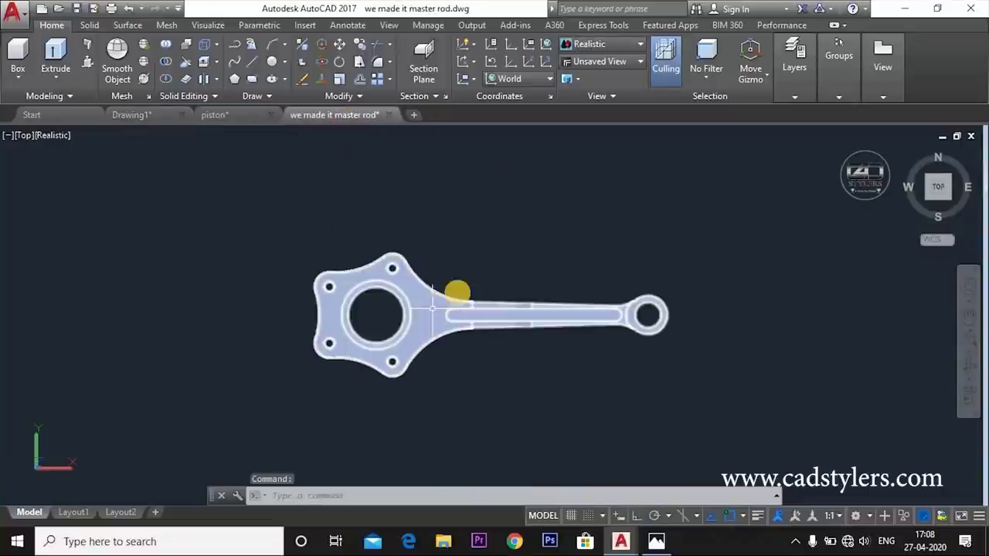
mouse_move(456, 287)
shift+middle_down()
mouse_move(470, 269)
mouse_move(439, 283)
mouse_move(275, 191)
shift+middle_up()
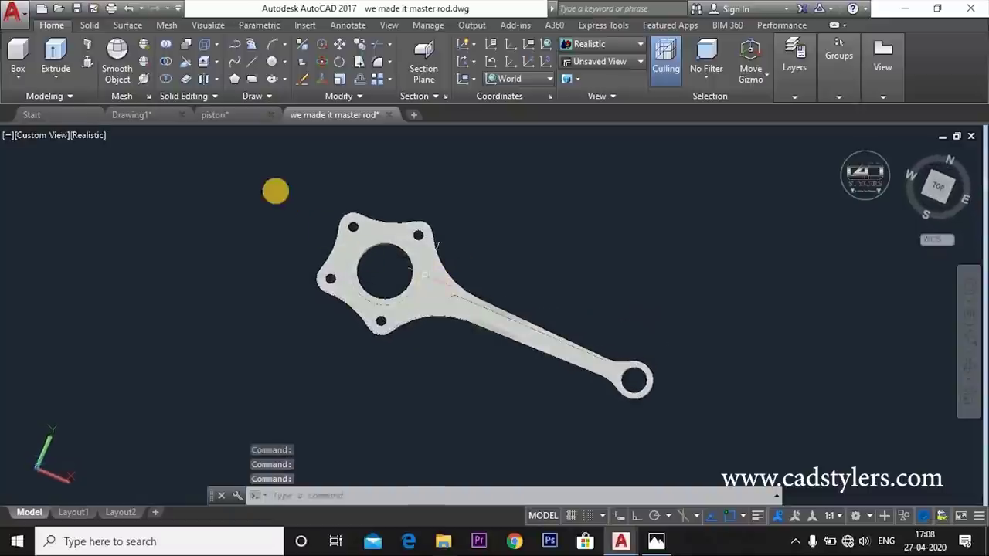
click(238, 116)
key(ctrl+shift+Tab)
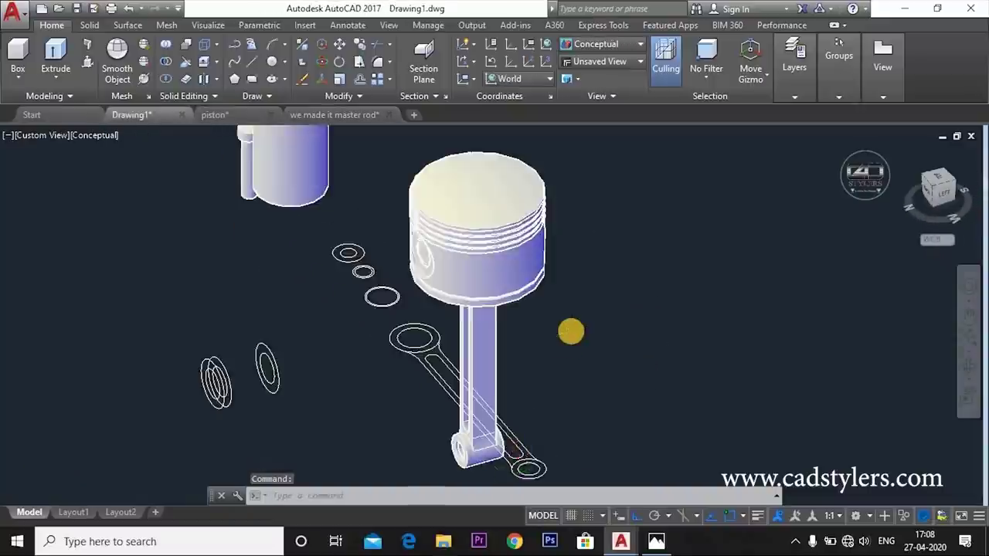
Step: Select the whole piston assembly in Drawing1
drag(581, 242, 541, 353)
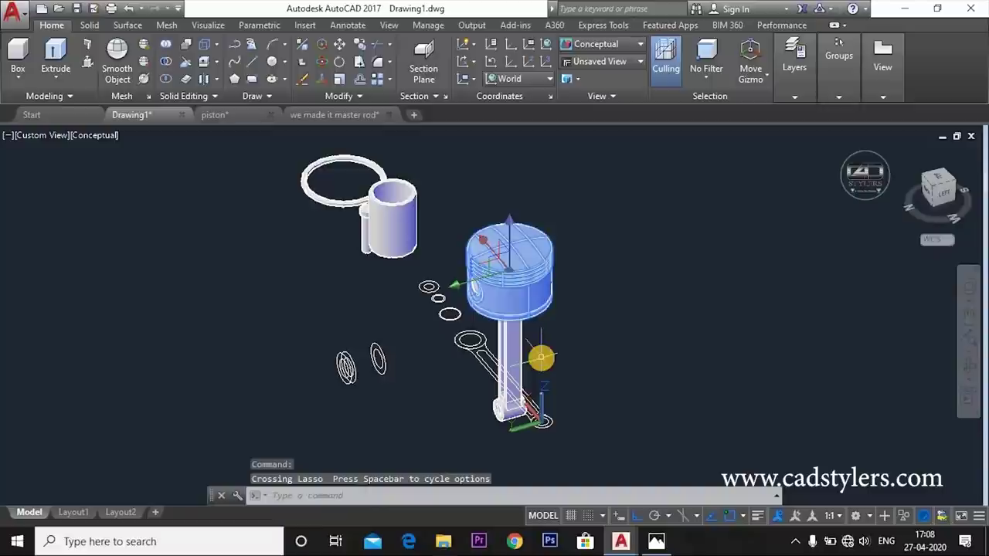
scroll(541, 353, up, 2)
scroll(437, 261, up, 3)
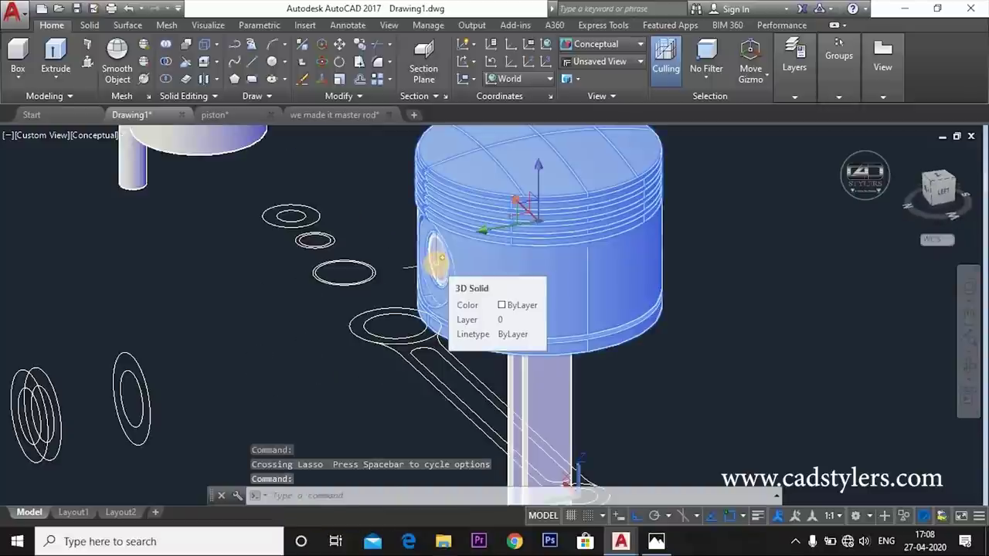
shift+middle_drag(437, 261, 618, 382)
scroll(618, 382, down, 3)
shift+middle_drag(660, 450, 681, 310)
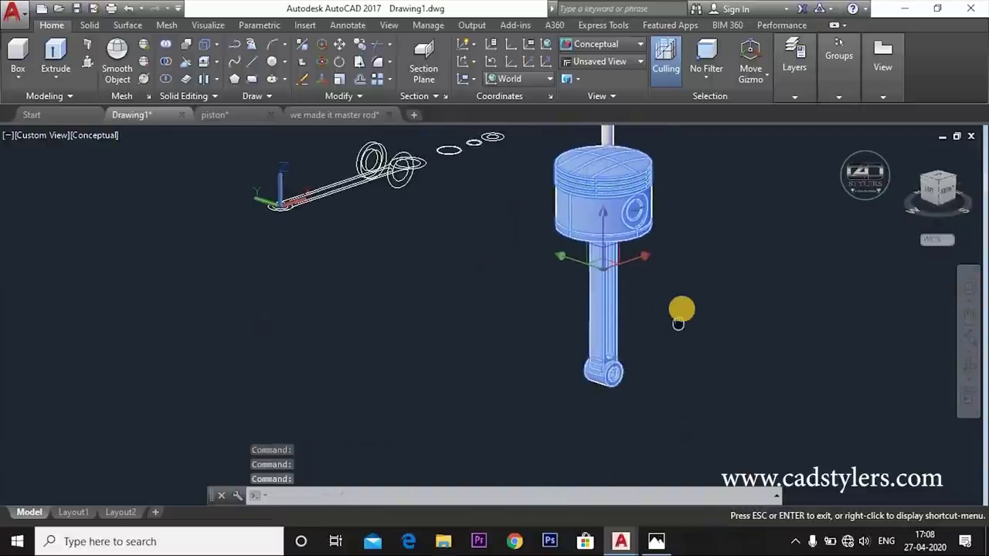
Step: Copy the piston assembly and paste it into the 'we made it master rod' drawing
key(ctrl+c)
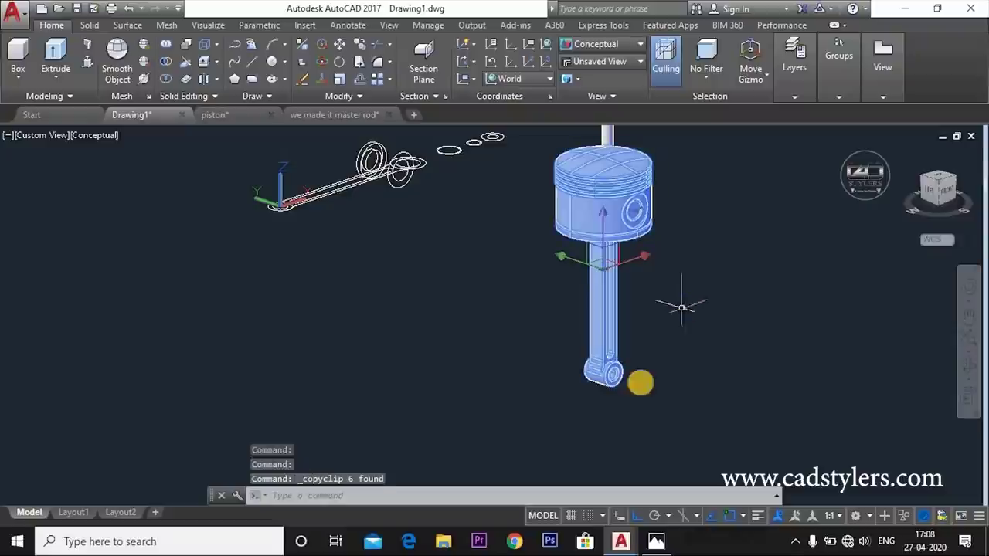
click(355, 116)
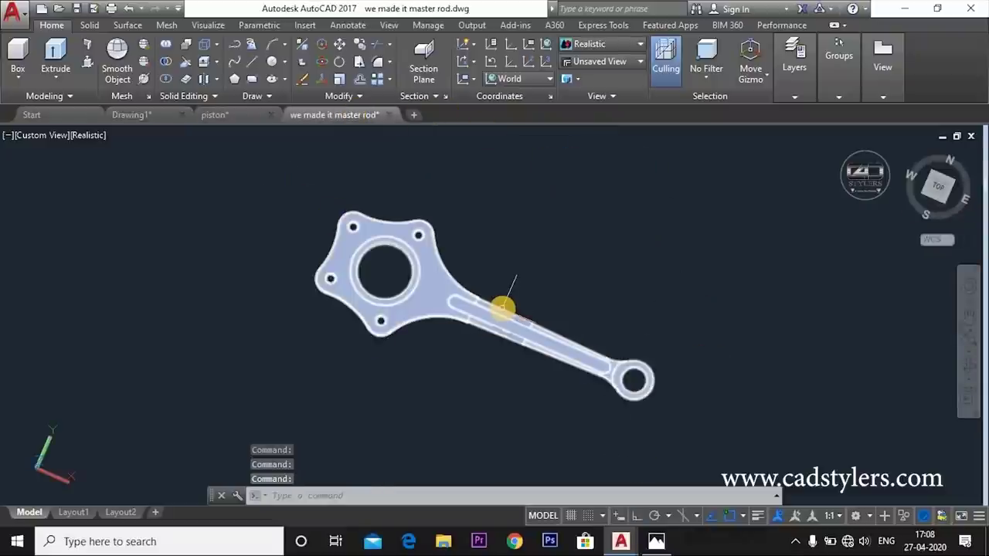
key(ctrl+v)
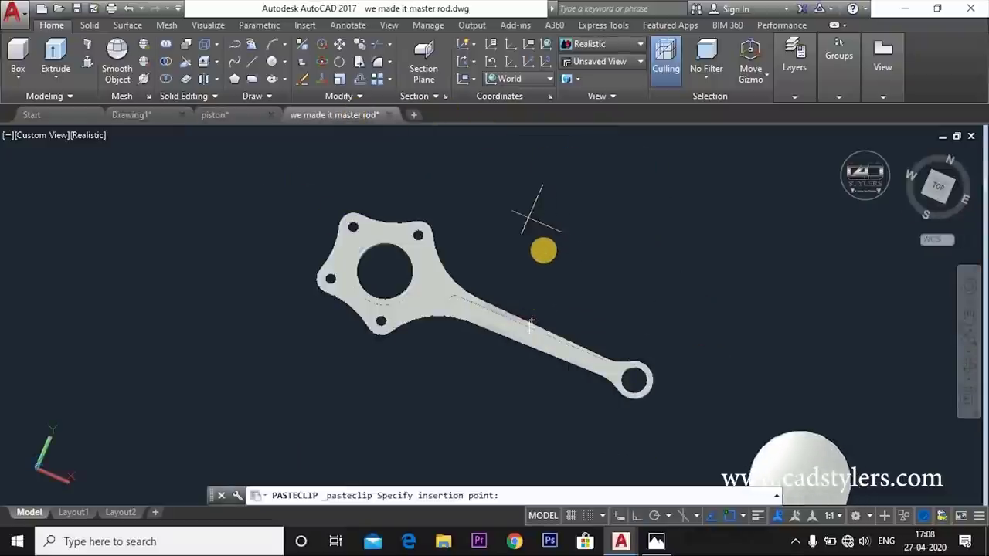
Step: Place the pasted piston beside the master rod and view it from the Top
scroll(552, 247, down, 3)
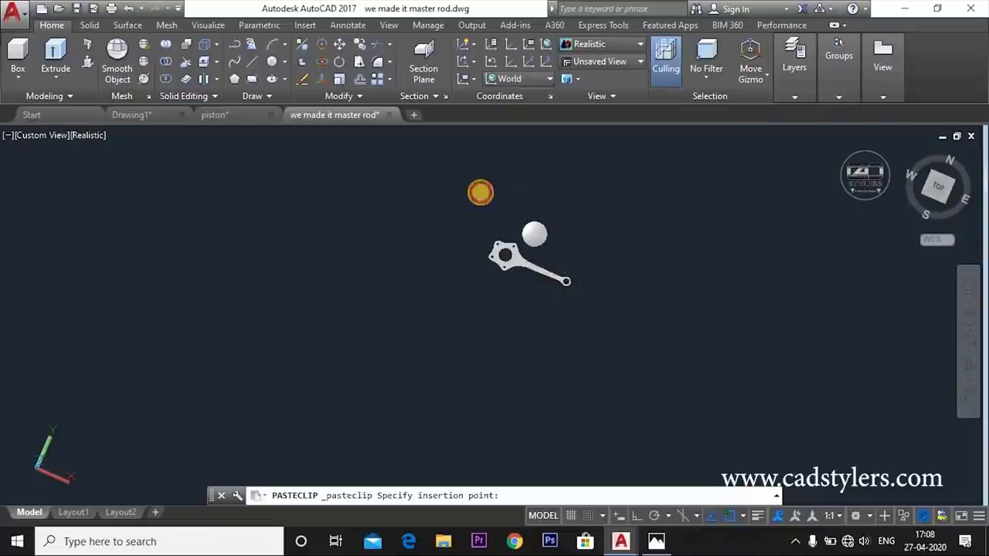
click(479, 193)
scroll(559, 256, up, 5)
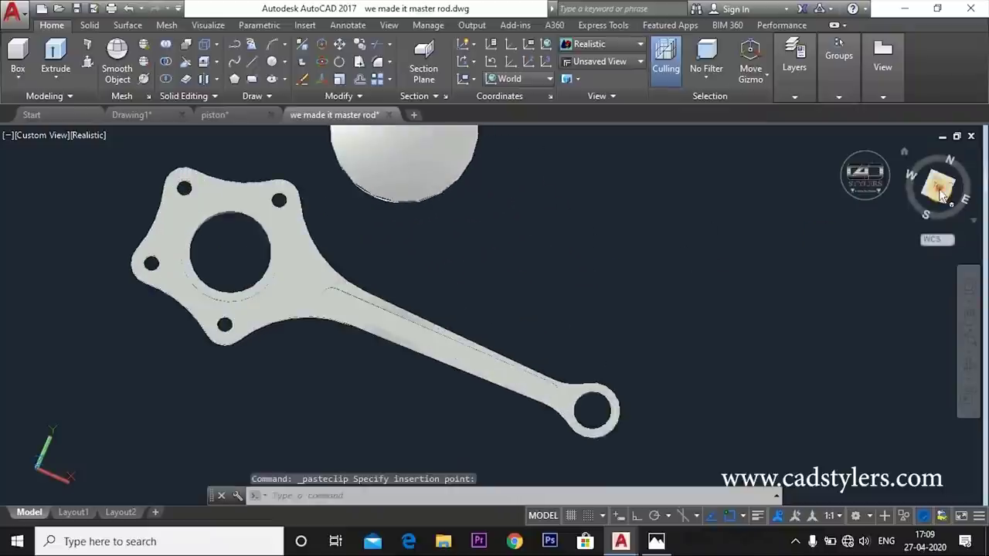
click(941, 196)
scroll(509, 315, up, 3)
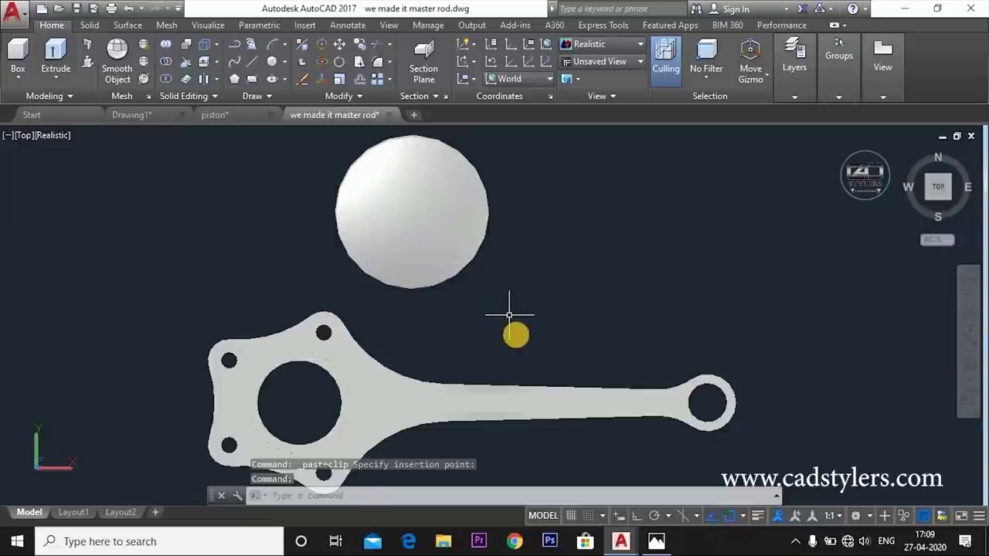
scroll(509, 315, down, 2)
Step: Orbit to a 3D view and check the master rod and pasted piston by selecting them
shift+middle_drag(513, 323, 512, 280)
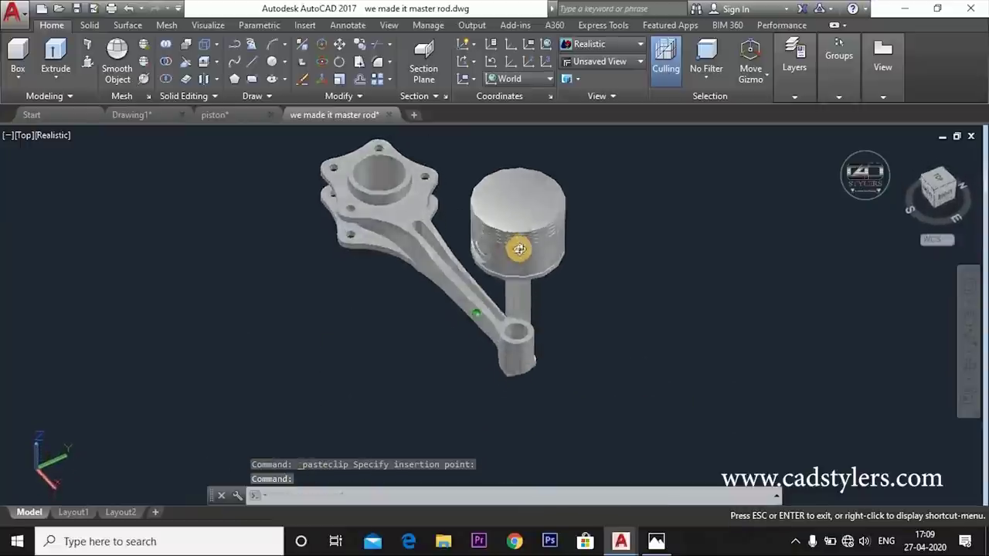
scroll(528, 269, up, 4)
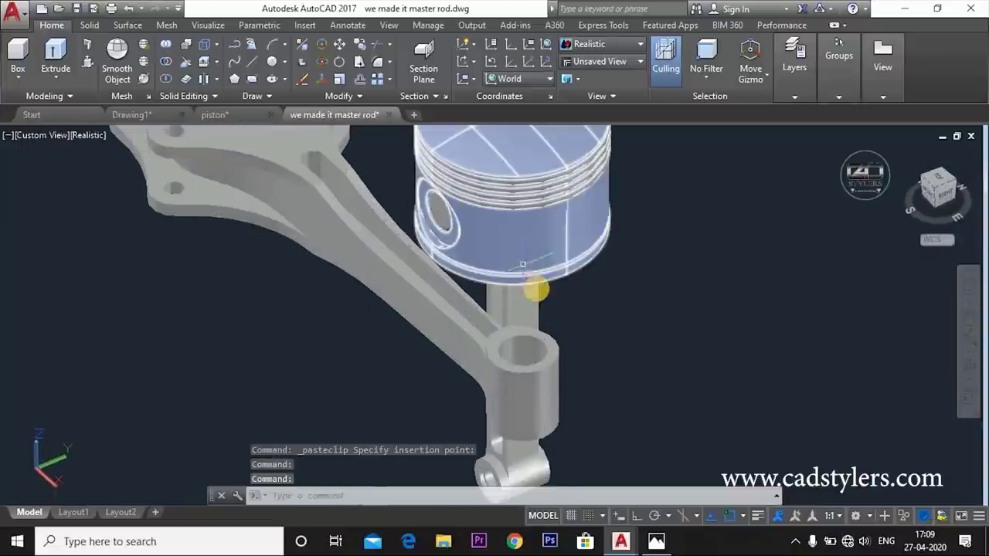
scroll(536, 287, down, 5)
mouse_move(549, 299)
shift+middle_down()
mouse_move(533, 311)
mouse_move(543, 340)
mouse_move(533, 285)
shift+middle_up()
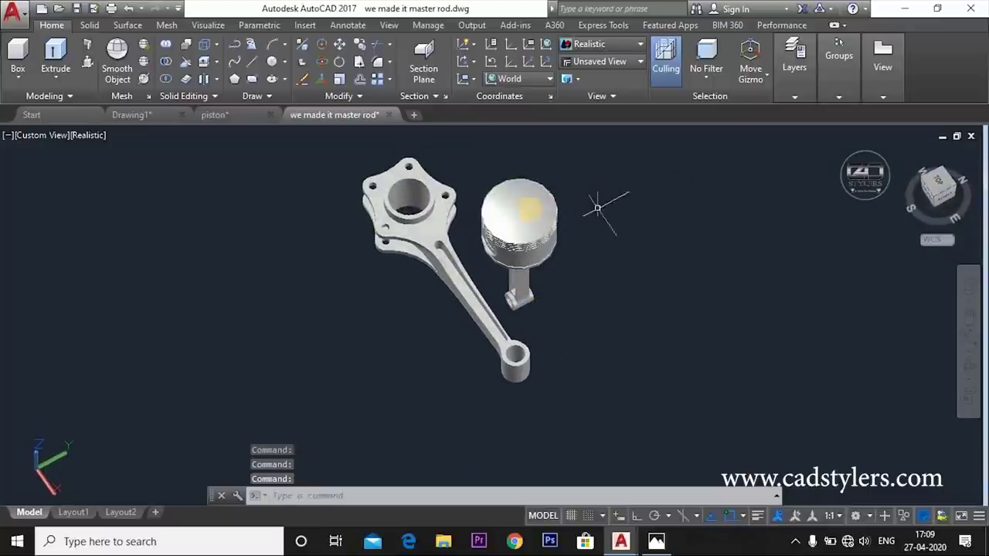
click(453, 193)
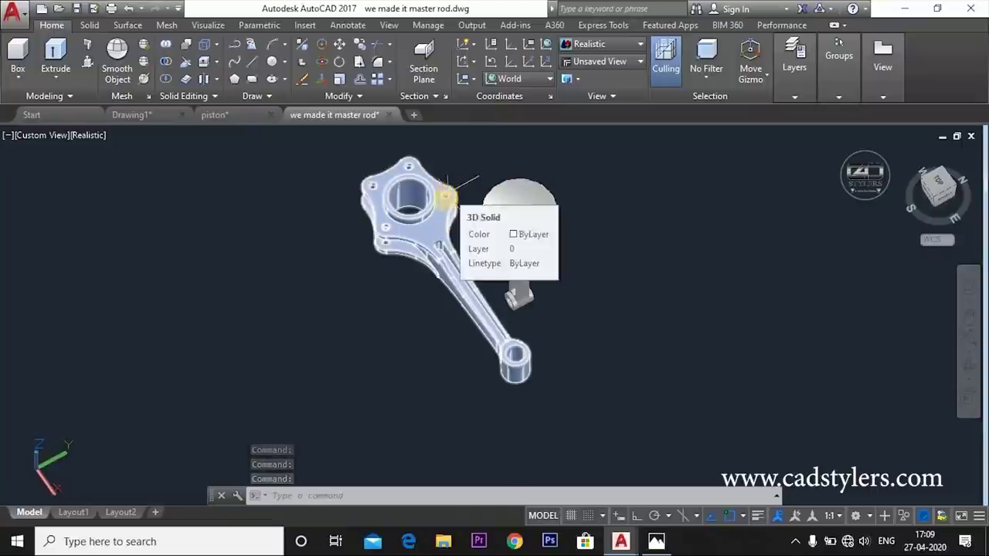
key(Escape)
scroll(446, 194, up, 3)
click(577, 299)
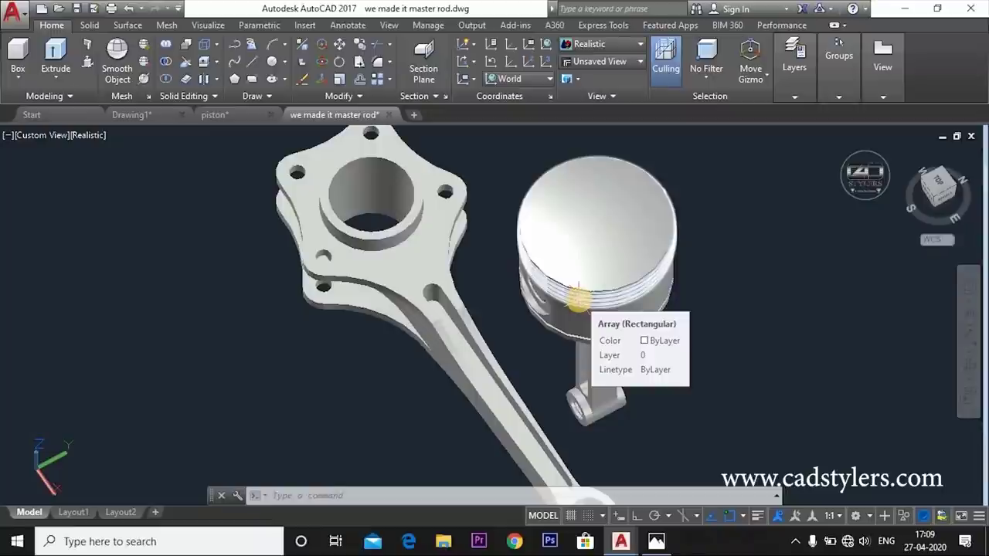
text(3DROTATE)
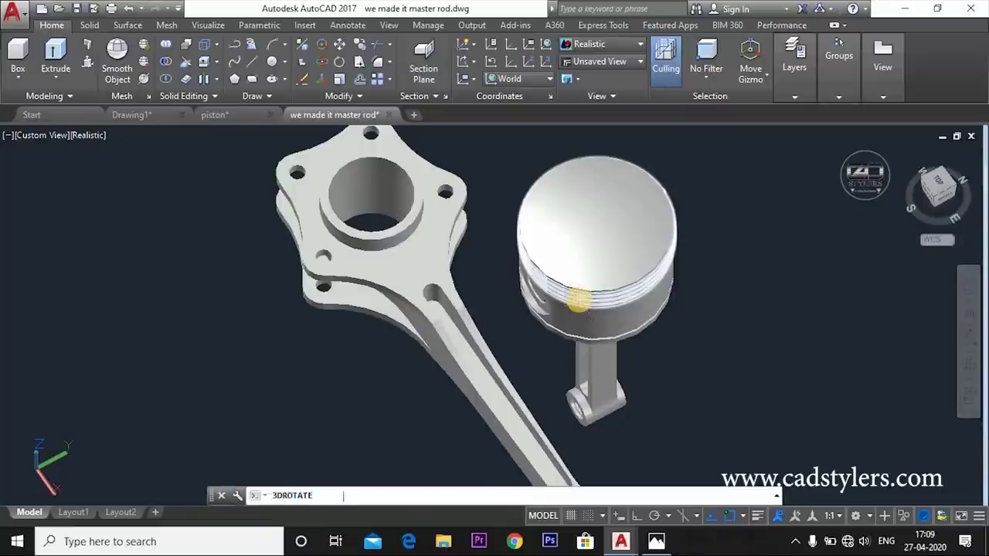
key(Return)
click(746, 186)
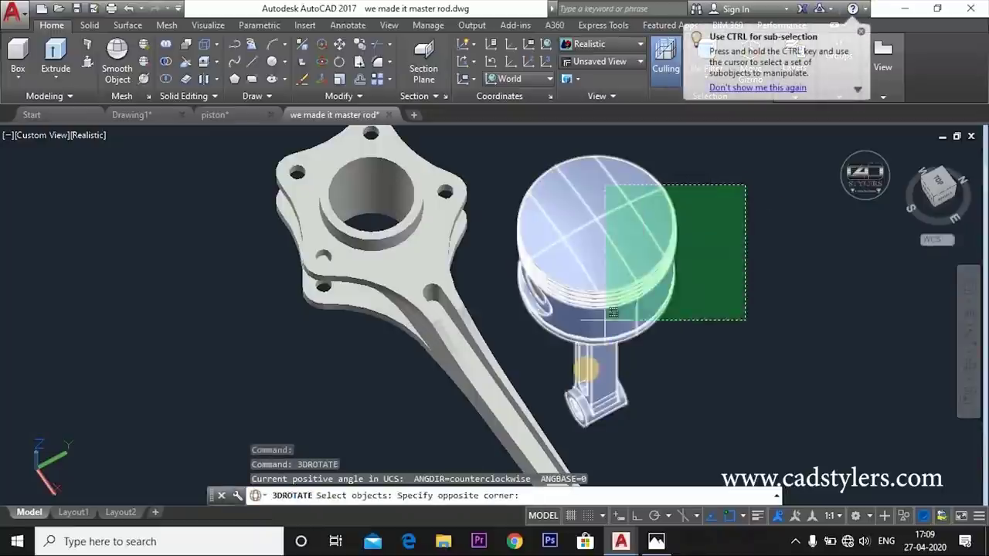
click(594, 386)
key(Return)
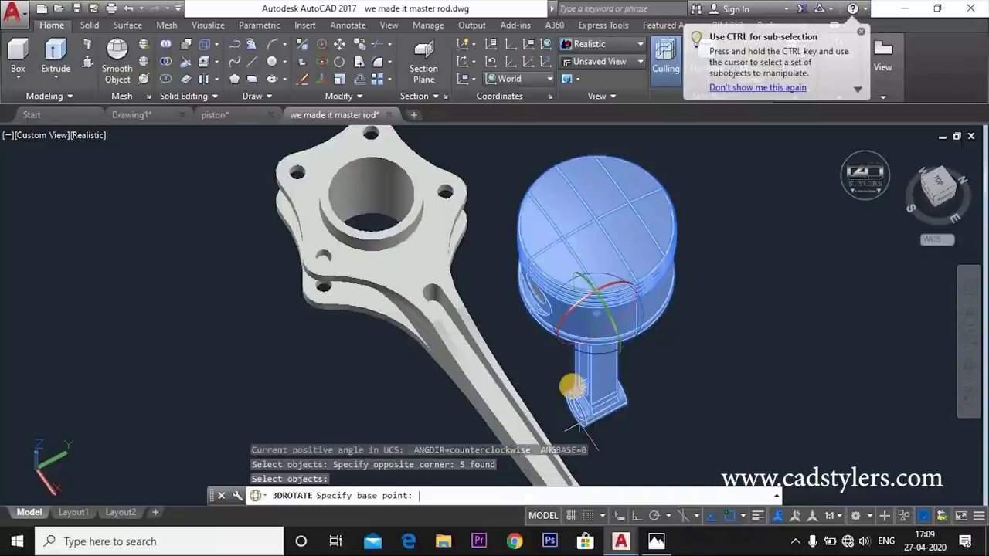
key(Escape)
scroll(562, 309, up, 5)
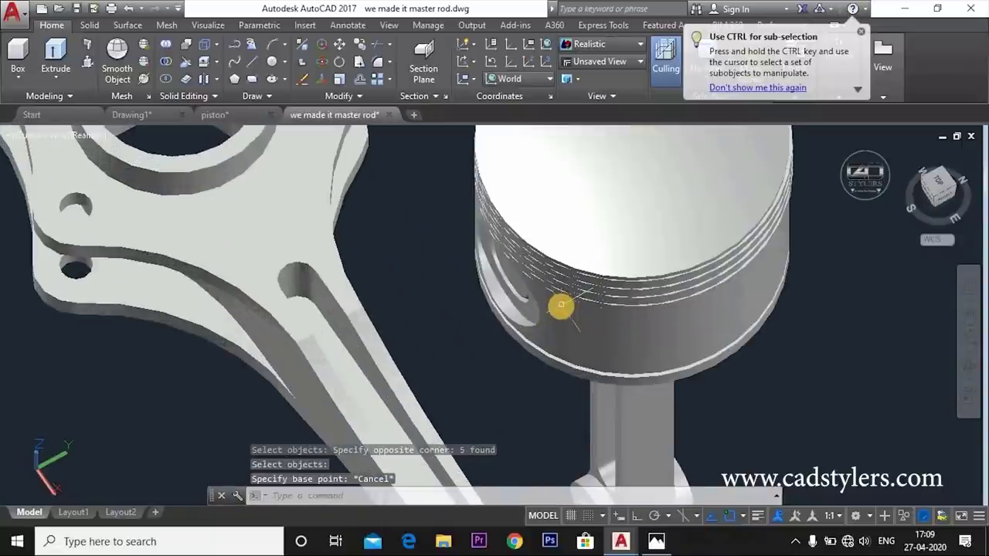
text(3drotate)
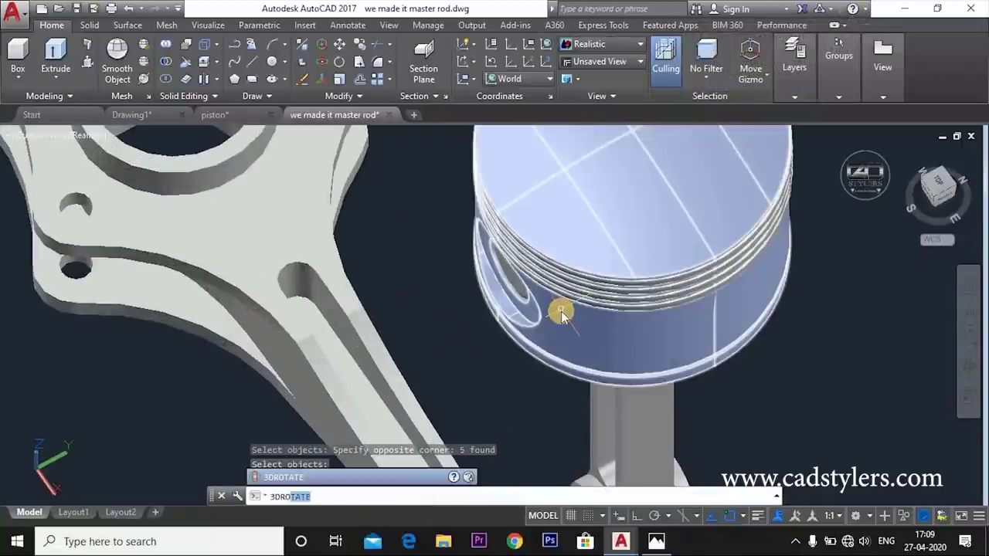
key(Return)
scroll(560, 313, down, 3)
scroll(541, 294, up, 5)
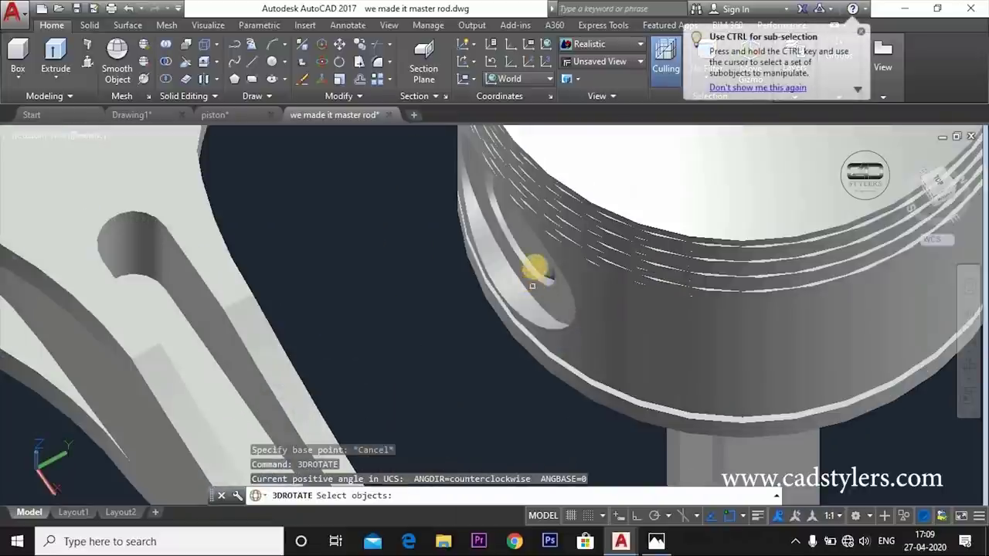
click(535, 251)
click(683, 185)
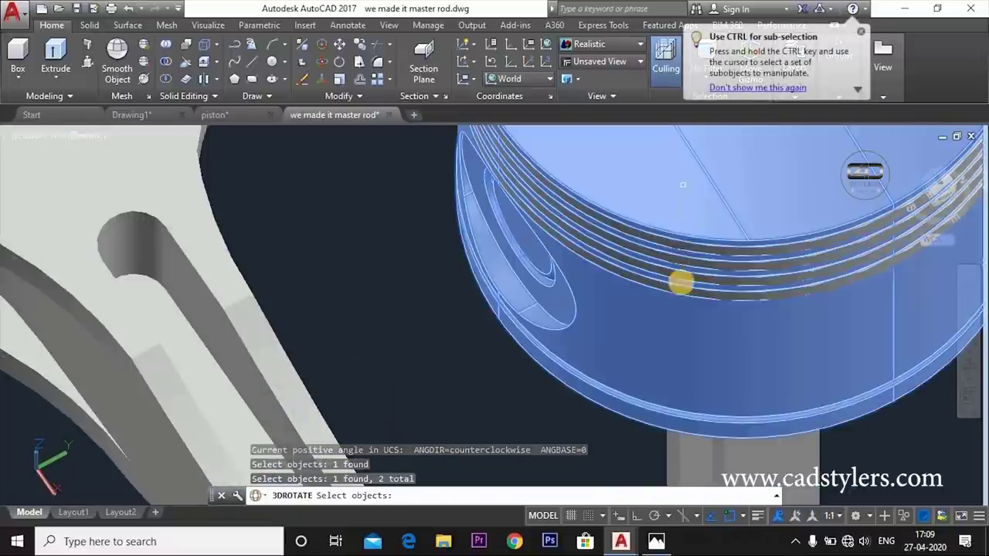
click(676, 290)
scroll(669, 334, down, 3)
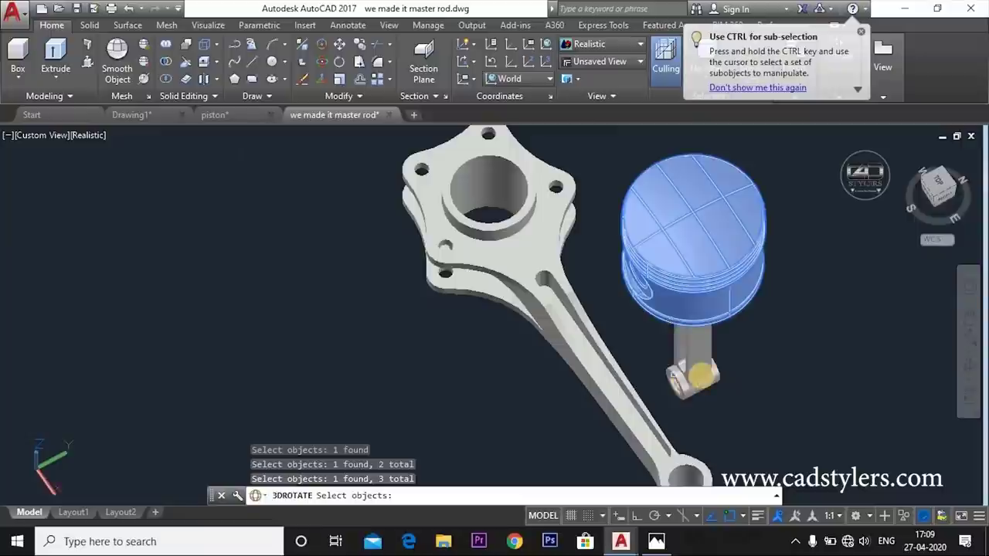
click(698, 356)
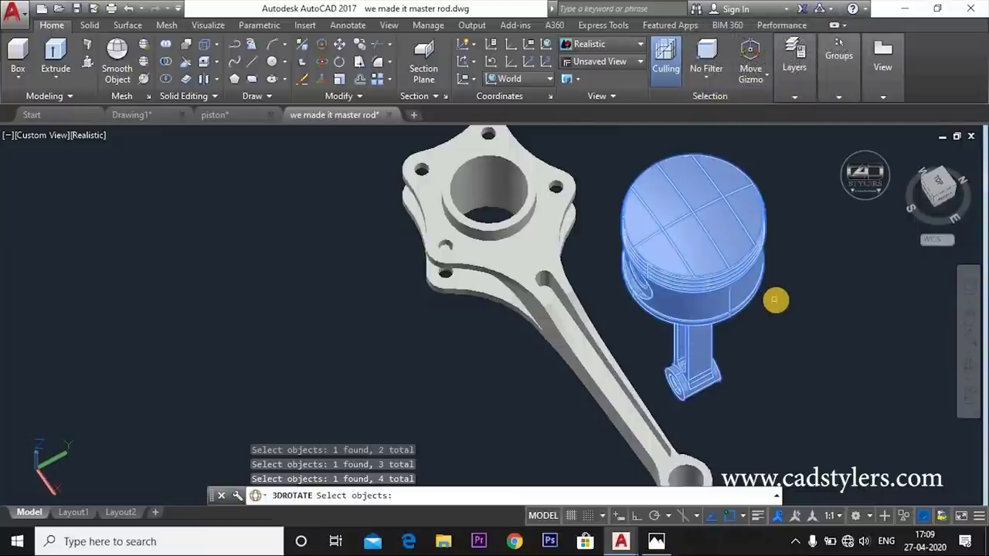
shift+middle_drag(744, 311, 777, 291)
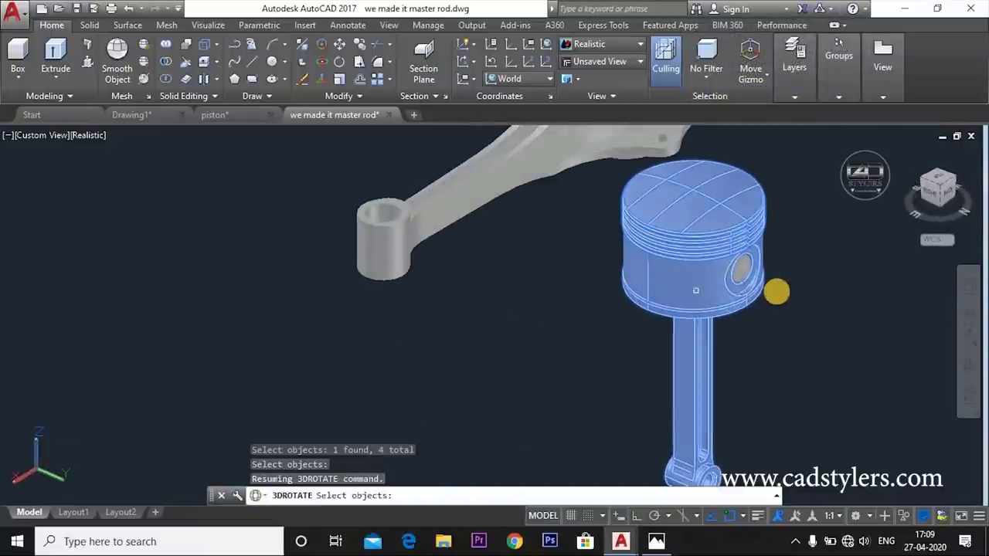
click(739, 272)
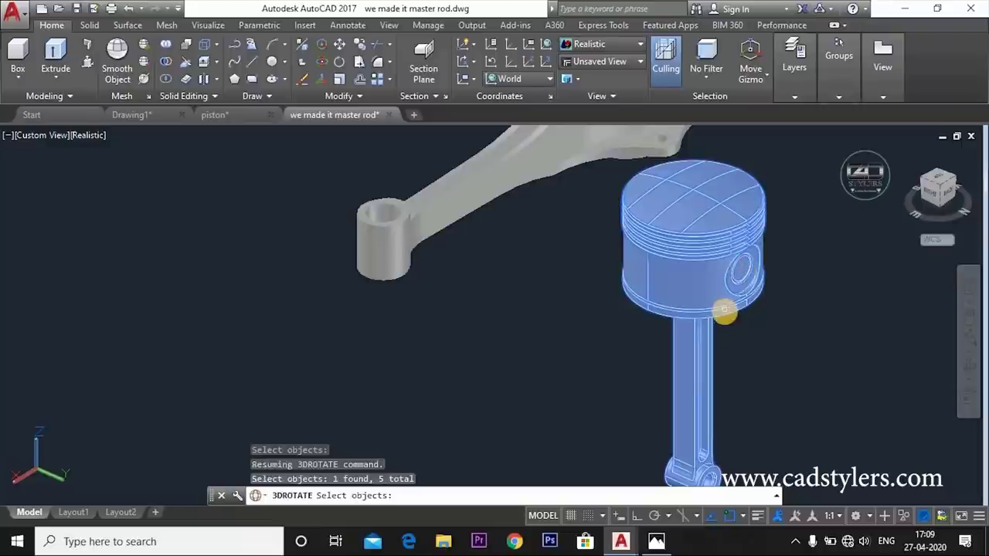
scroll(724, 330, down, 3)
shift+middle_drag(728, 329, 718, 311)
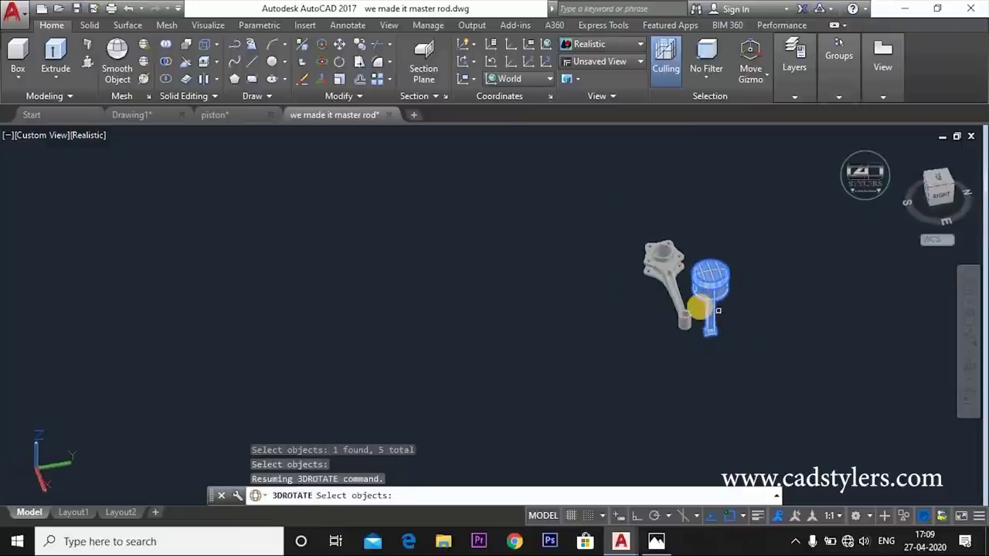
scroll(698, 307, up, 2)
key(Return)
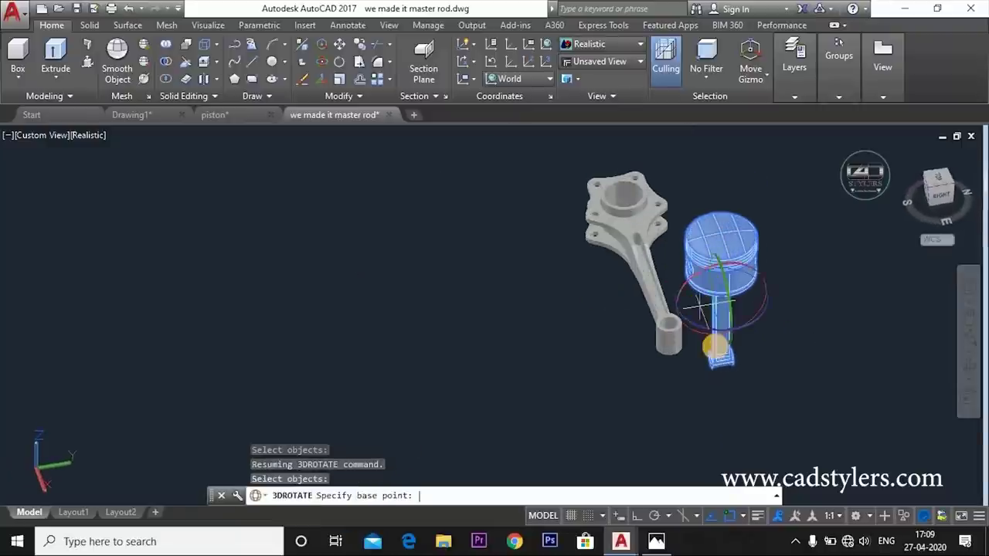
scroll(716, 366, up, 2)
scroll(778, 298, down, 3)
middle_drag(757, 327, 601, 371)
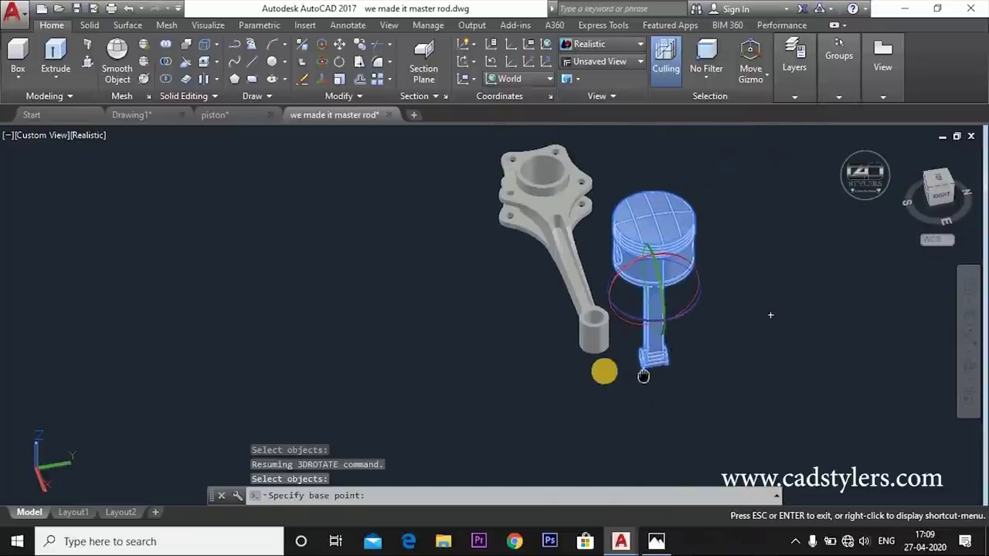
mouse_move(694, 322)
shift+middle_down()
mouse_move(644, 357)
mouse_move(656, 271)
shift+middle_up()
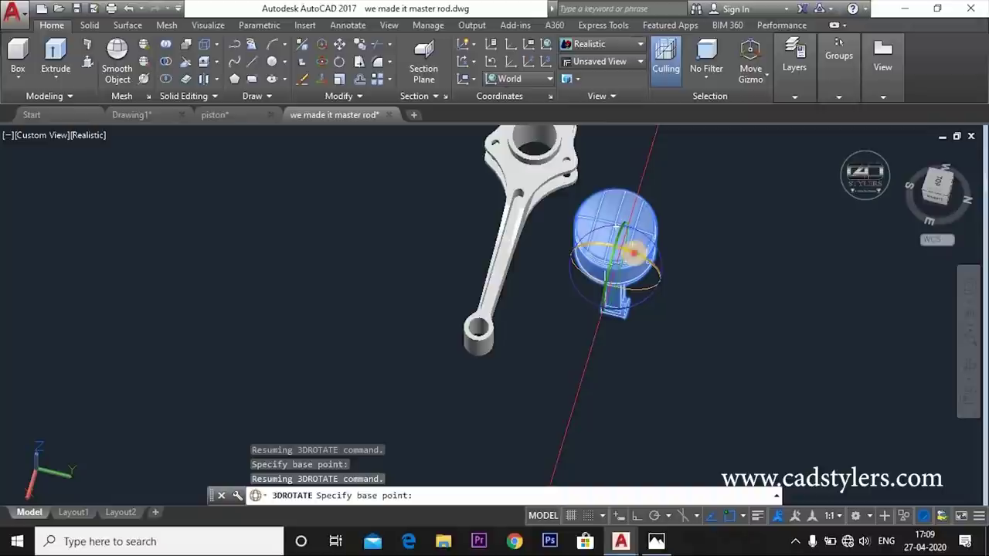
click(642, 249)
text(90)
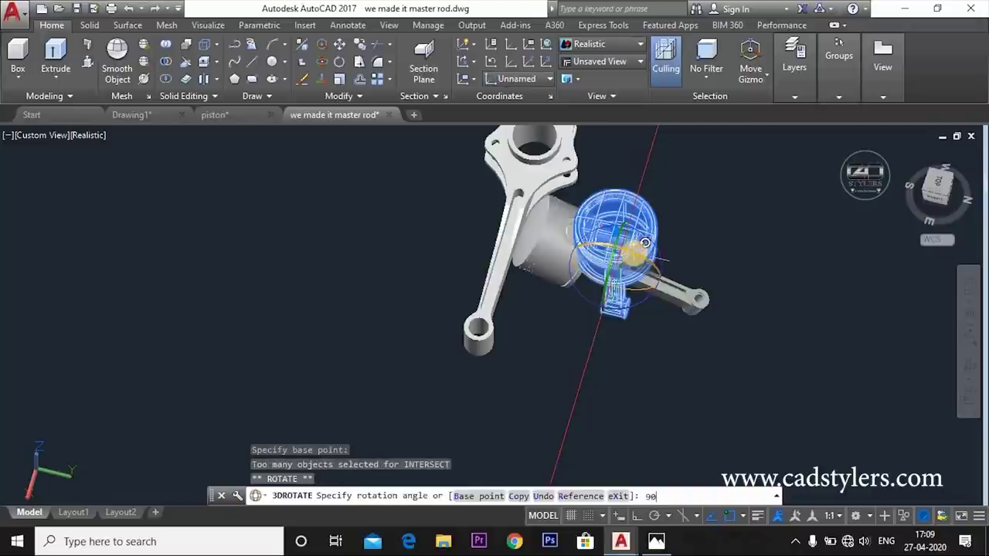
key(Return)
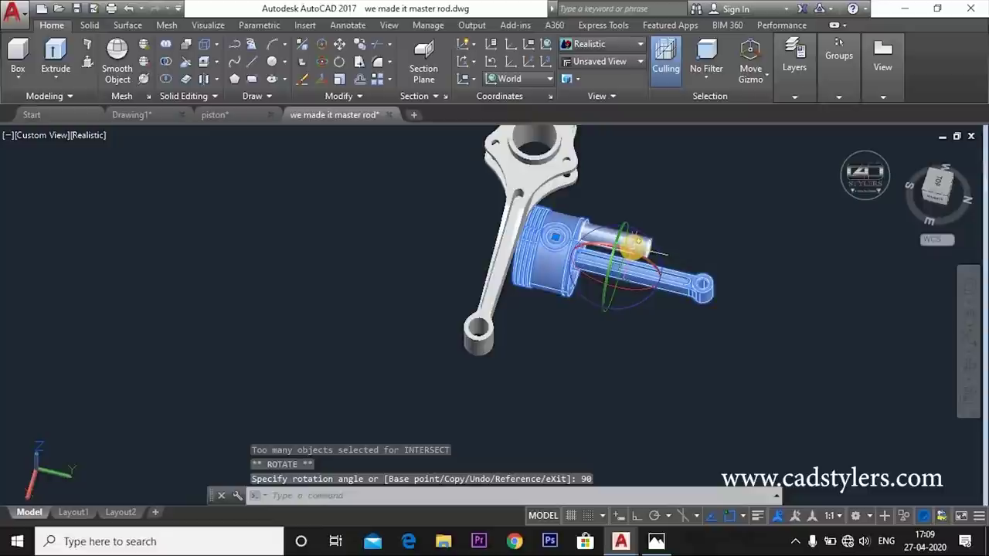
scroll(635, 244, up, 5)
key(ctrl+z)
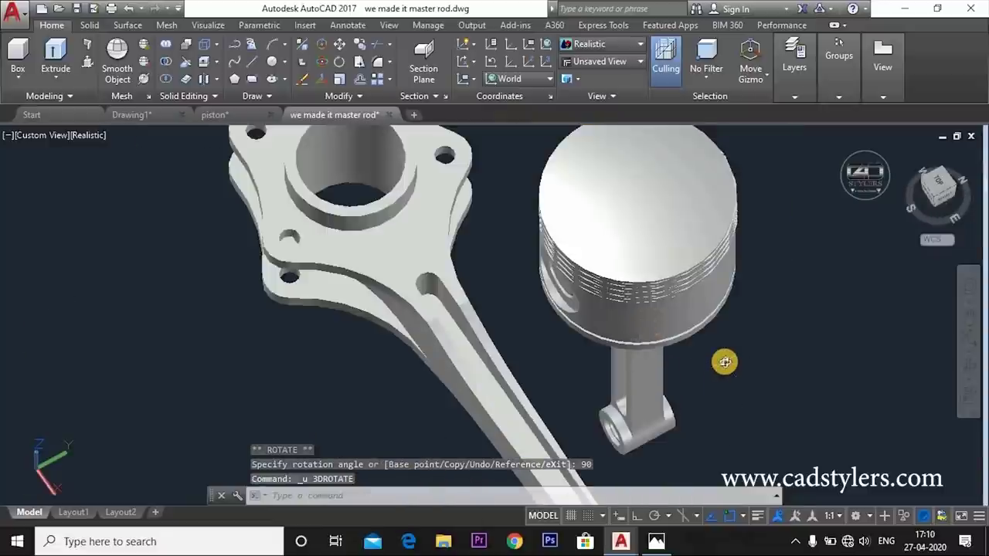
shift+middle_drag(724, 361, 715, 203)
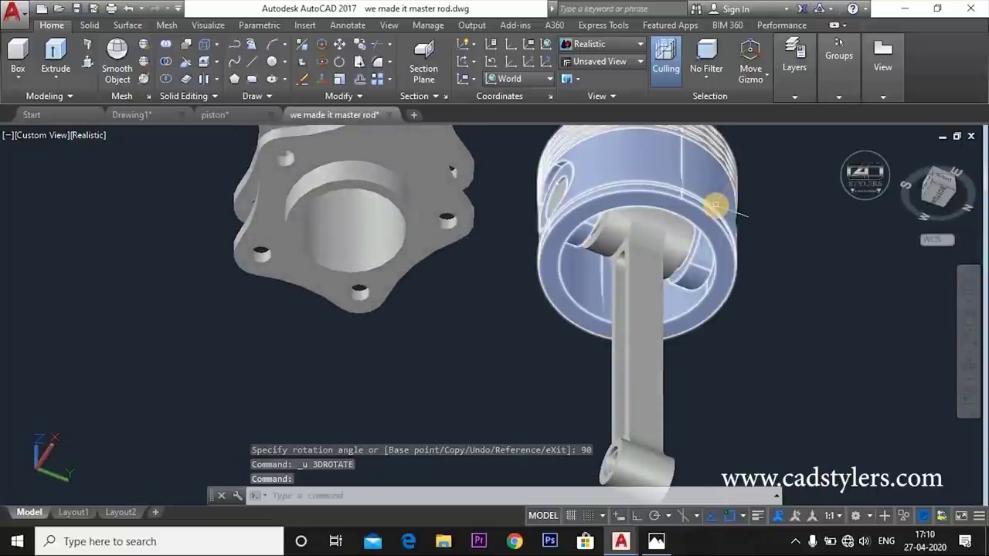
Step: Union the six piston parts into one solid using a crossing window, then verify it
text(unio)
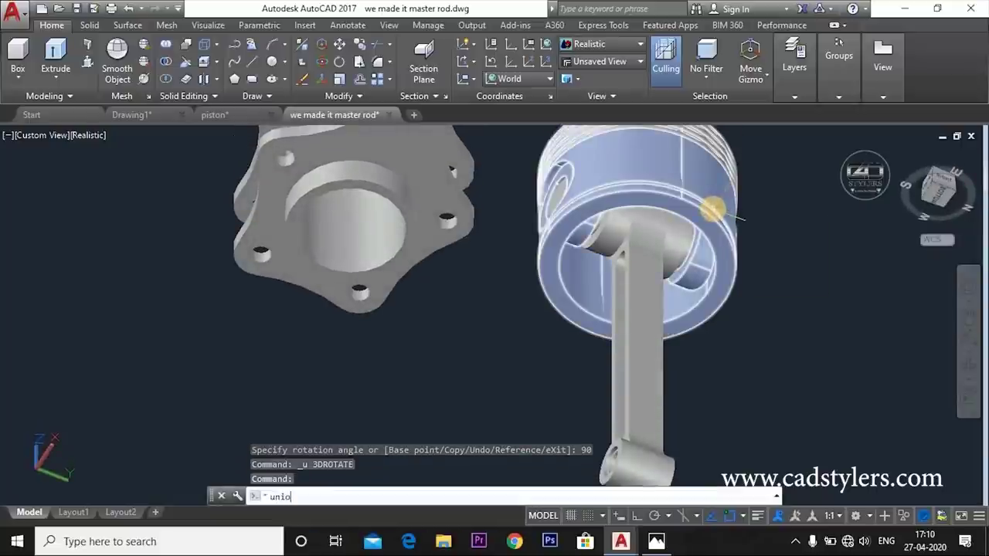
text(n)
key(Return)
scroll(710, 220, down, 2)
scroll(719, 224, down, 2)
scroll(707, 232, up, 2)
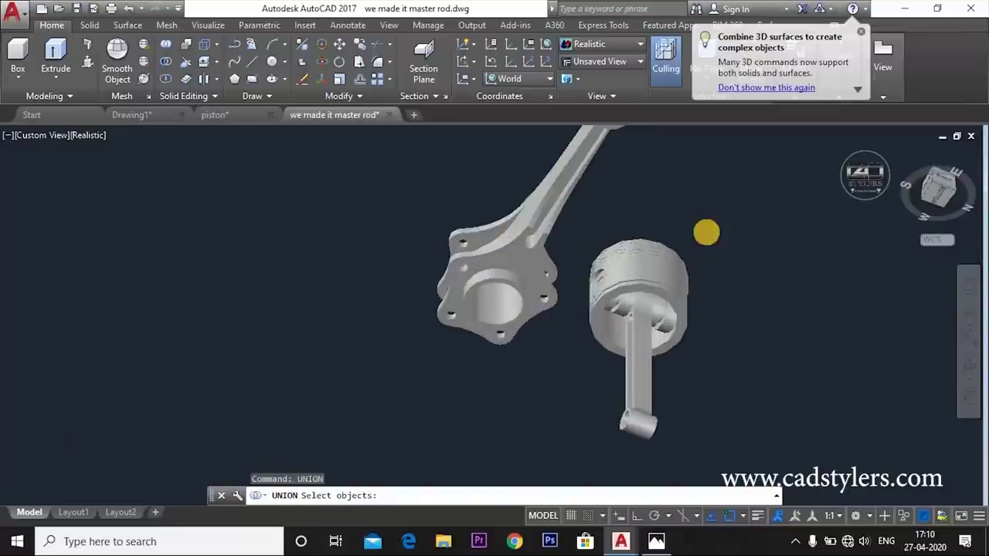
click(705, 230)
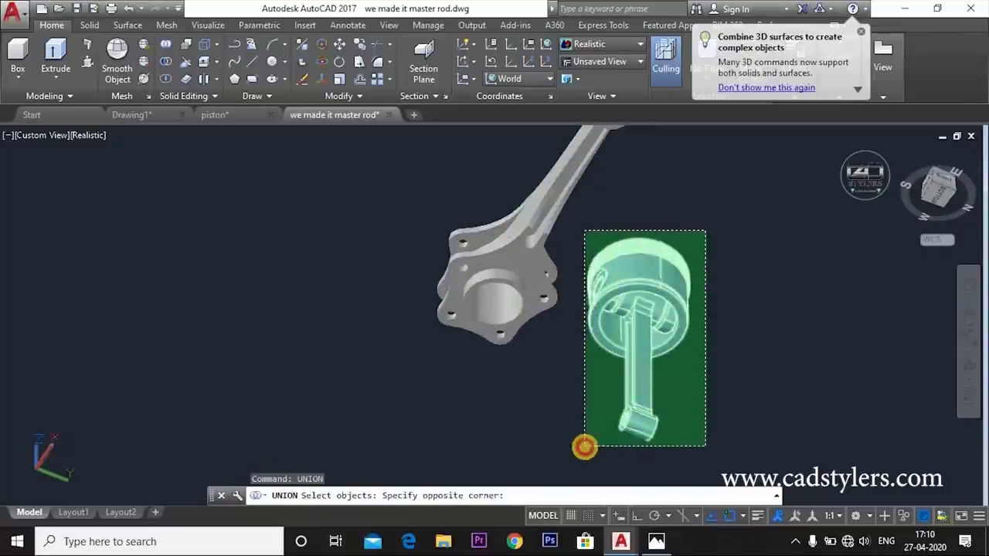
click(584, 446)
mouse_move(584, 446)
shift+middle_down()
mouse_move(739, 434)
mouse_move(765, 420)
shift+middle_up()
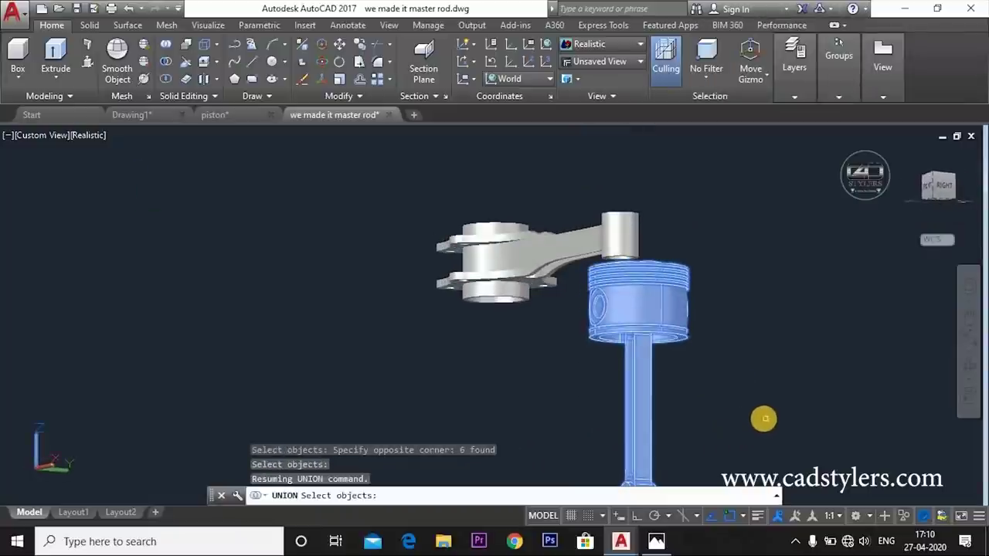
key(Return)
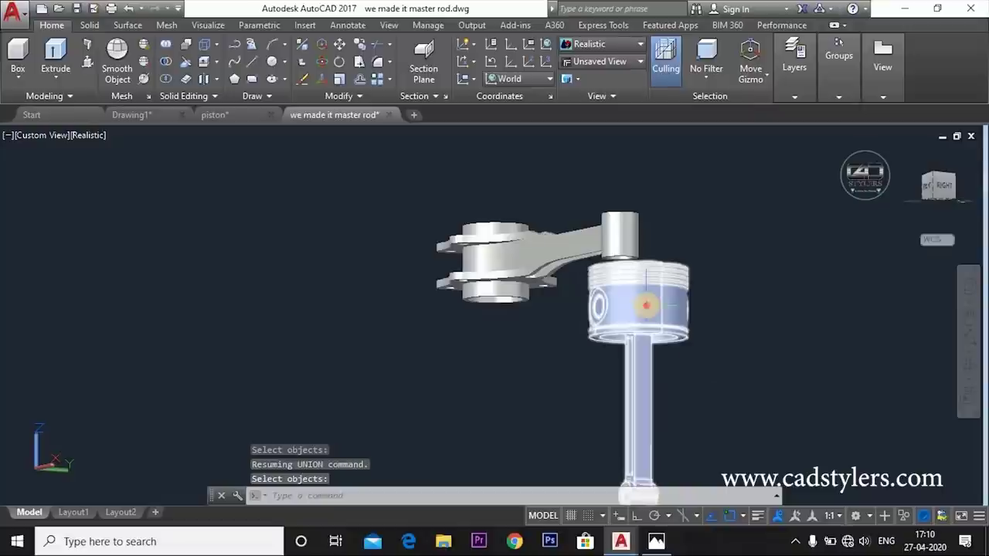
click(645, 359)
key(Escape)
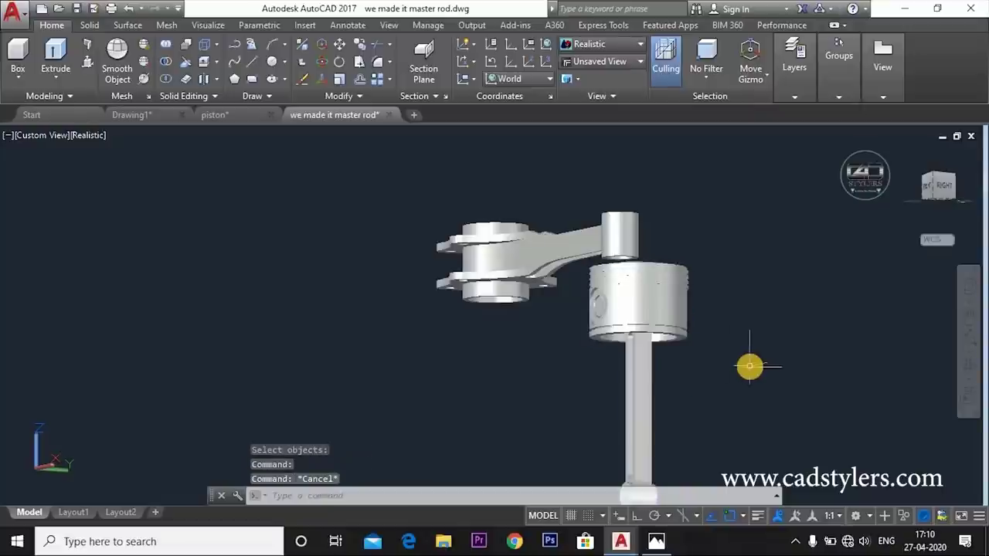
Step: Start 3DROTATE on the united piston, set its base point, and turn Ortho on
text(3dro)
key(Return)
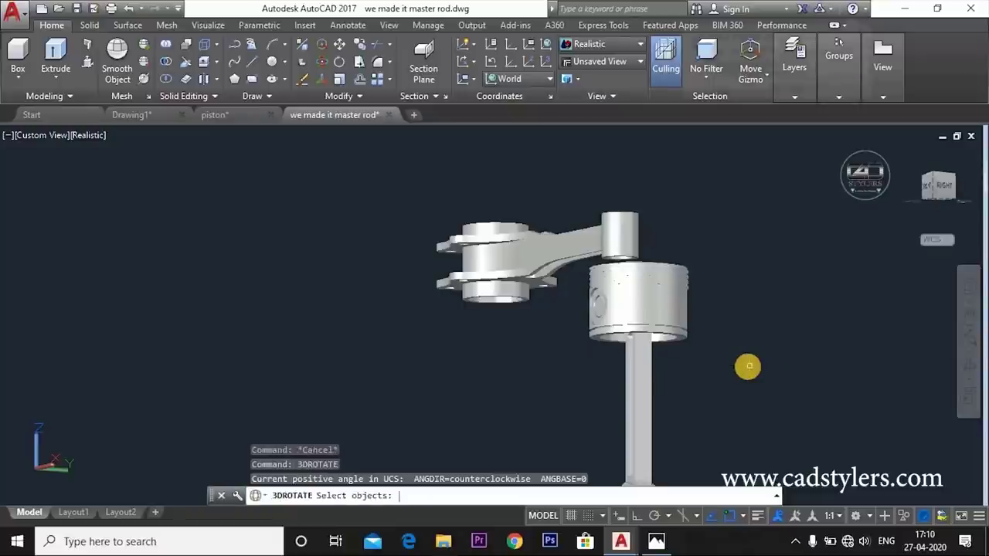
scroll(726, 328, down, 2)
click(717, 304)
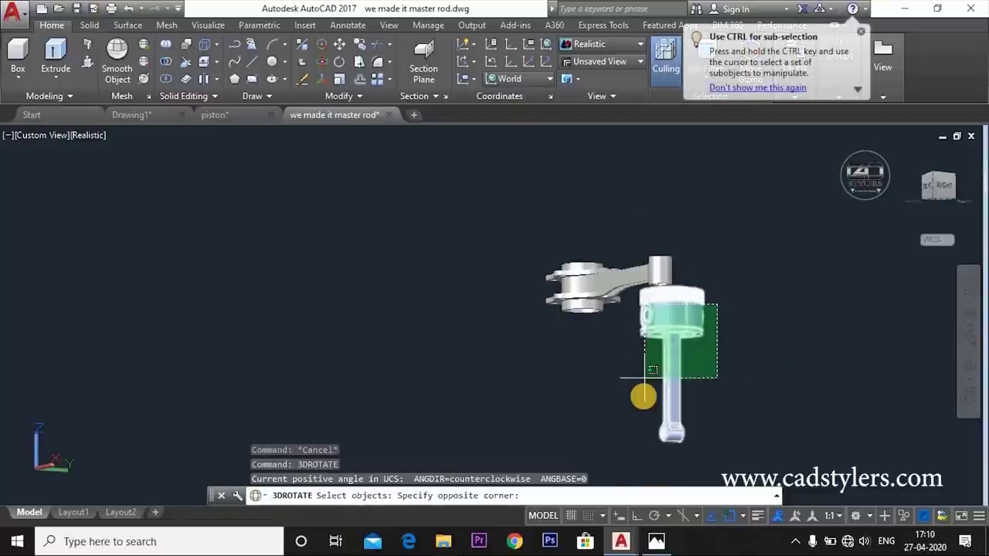
click(642, 396)
key(Return)
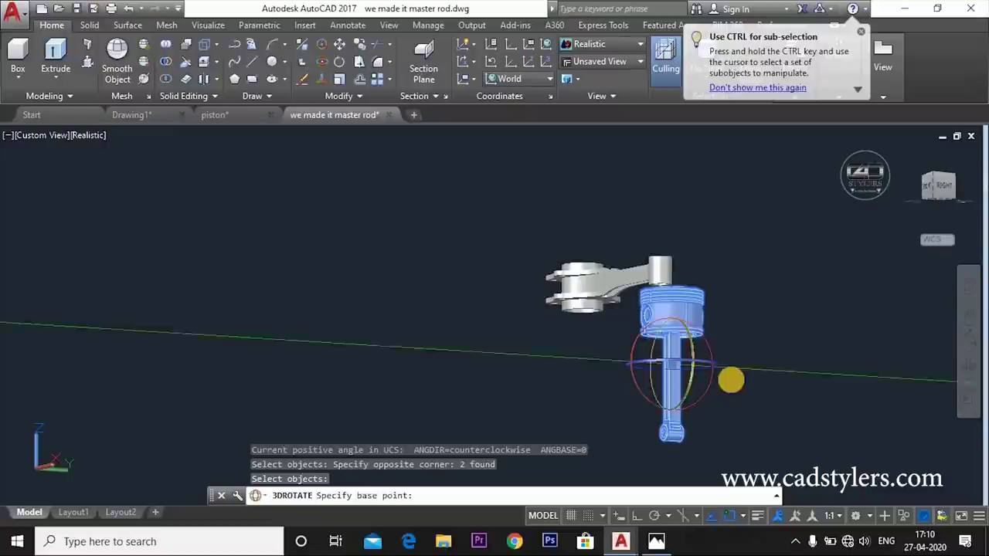
mouse_move(754, 314)
shift+middle_down()
mouse_move(754, 373)
mouse_move(730, 452)
shift+middle_up()
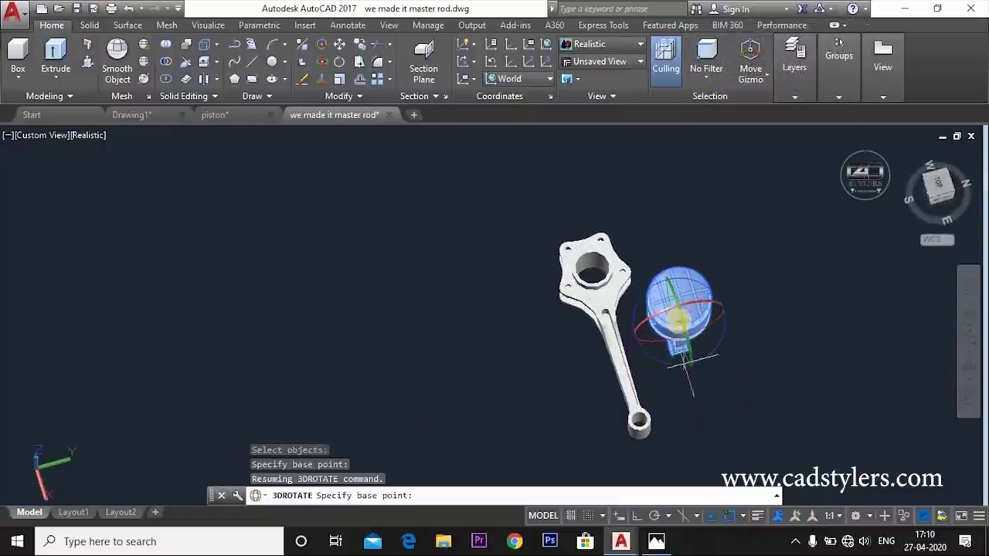
click(680, 305)
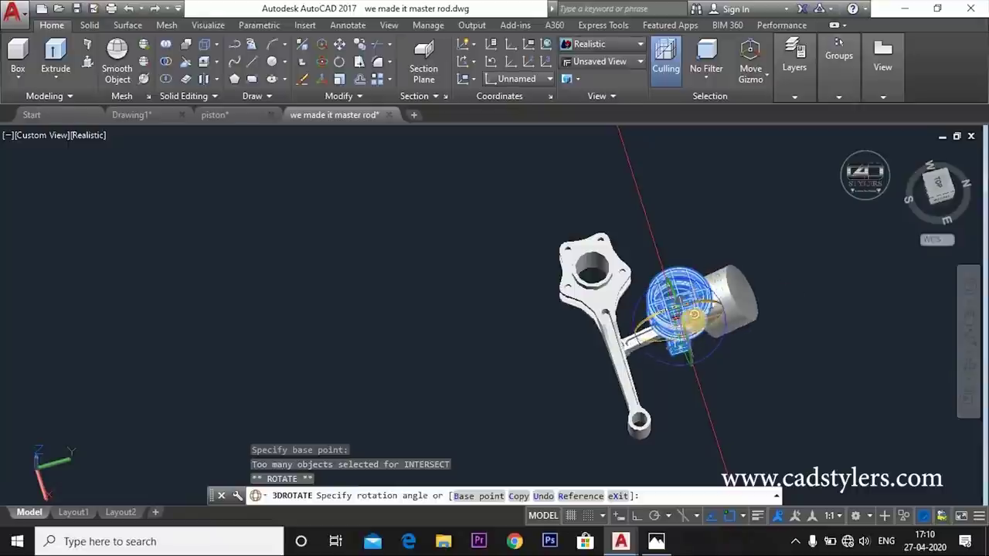
click(635, 516)
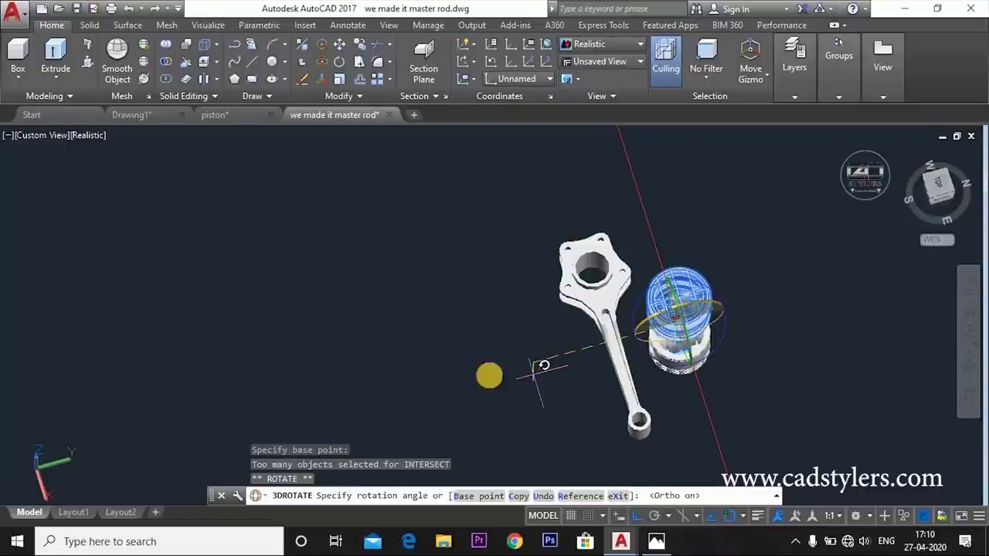
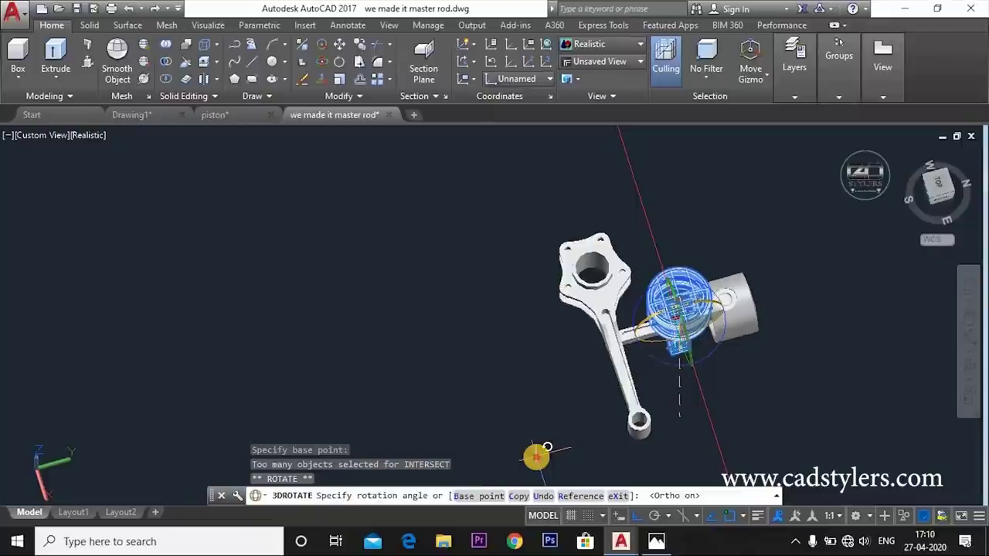
Step: Commit the piston's new rotation angle and cancel the repeated 3D rotation
click(536, 456)
key(Return)
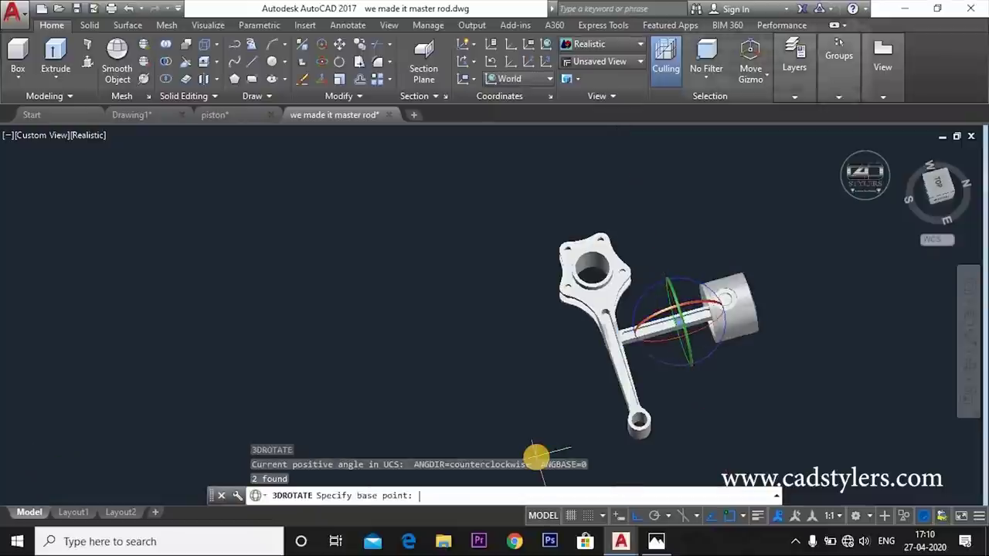
key(Escape)
scroll(772, 343, up, 2)
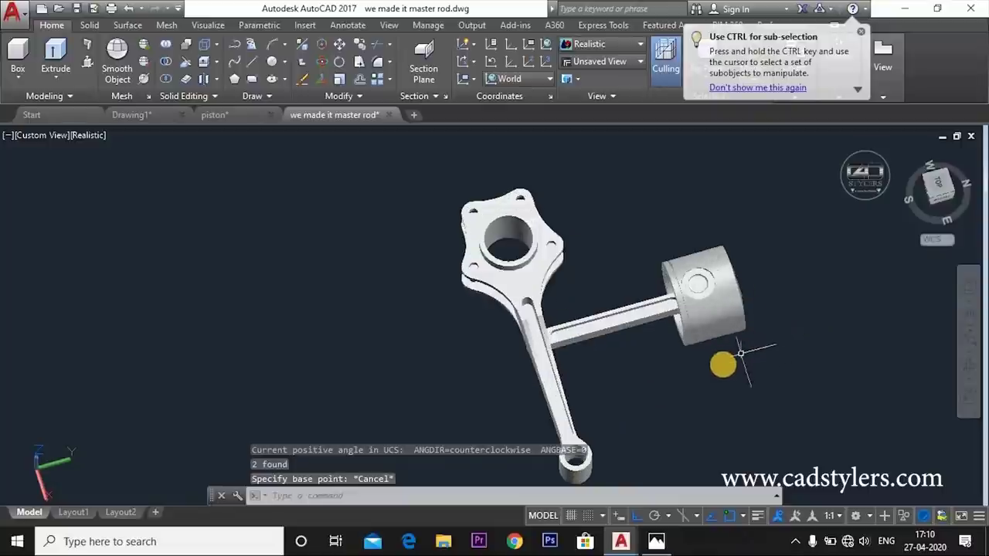
mouse_move(702, 372)
shift+middle_down()
mouse_move(658, 368)
mouse_move(644, 353)
mouse_move(646, 421)
shift+middle_up()
scroll(596, 320, up, 3)
Step: Start moving the connecting rod and piston, using the small-end hole centre as base point
text(m)
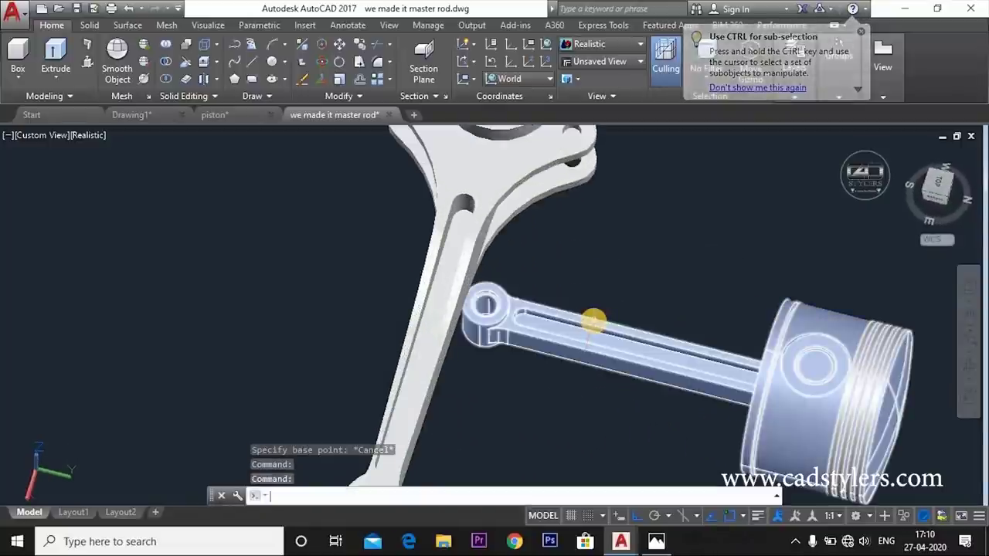
key(Return)
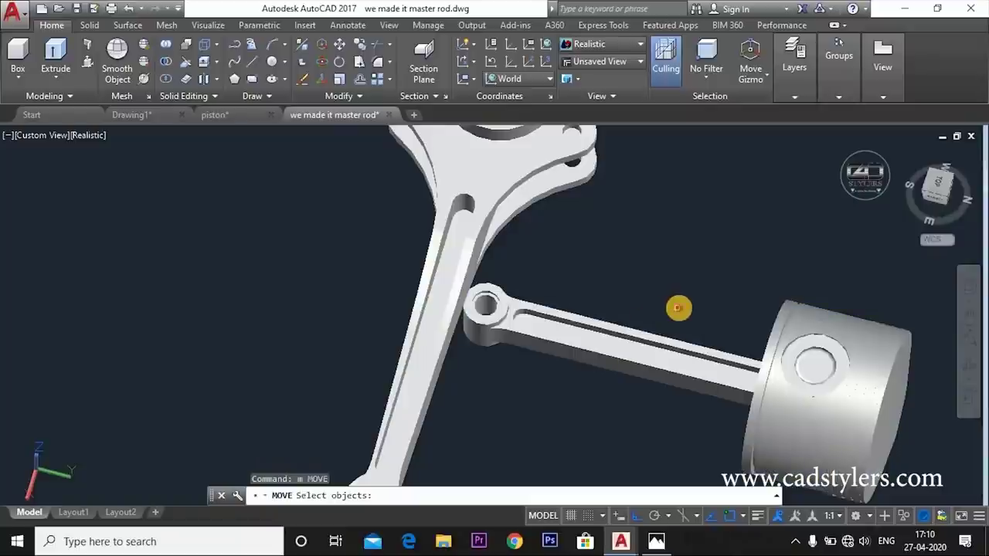
click(666, 312)
click(618, 373)
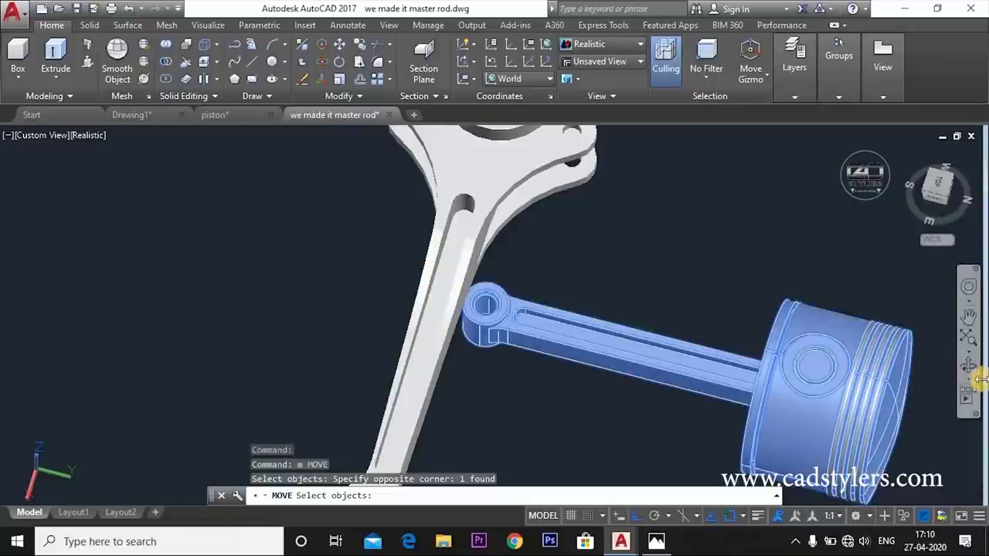
scroll(927, 394, up, 4)
scroll(888, 376, up, 2)
click(874, 377)
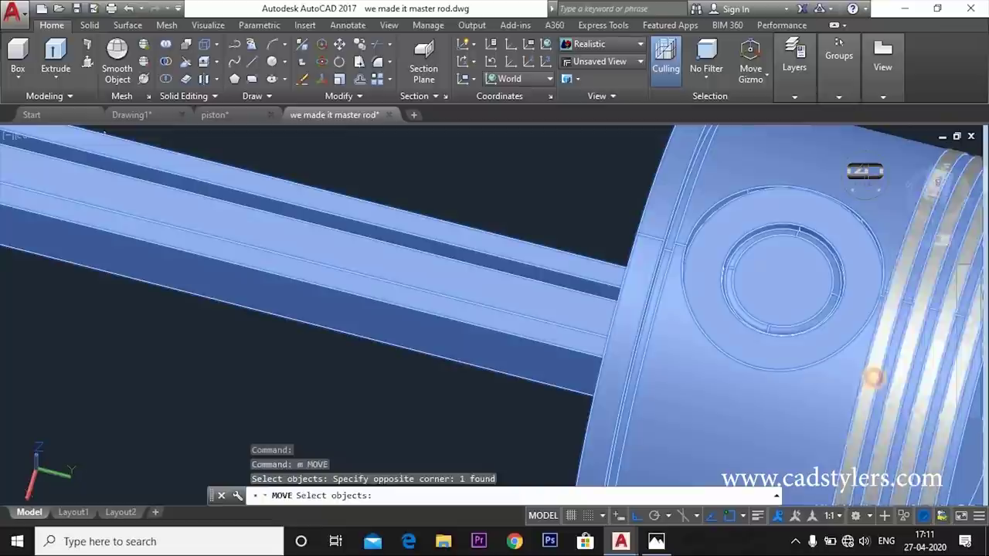
scroll(874, 377, down, 5)
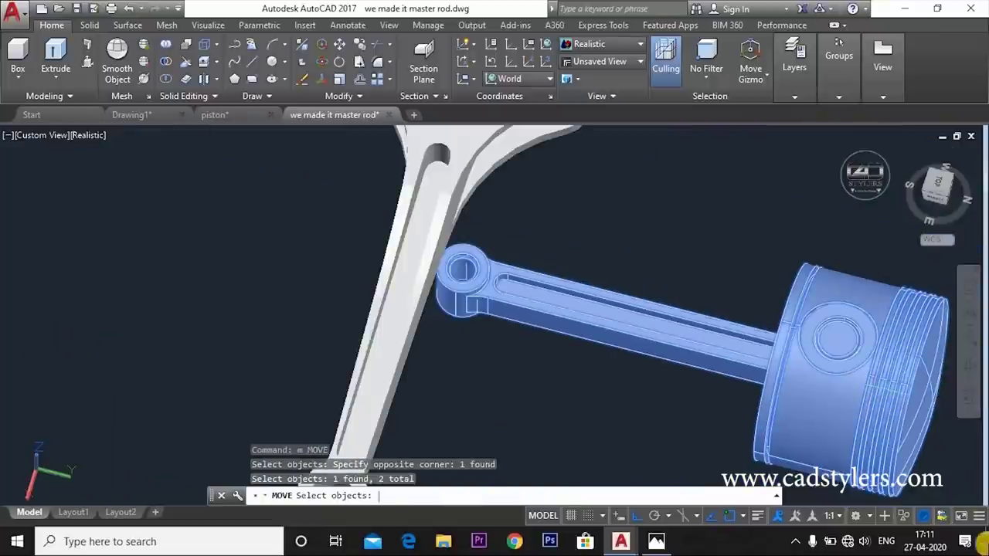
key(Return)
scroll(462, 270, up, 2)
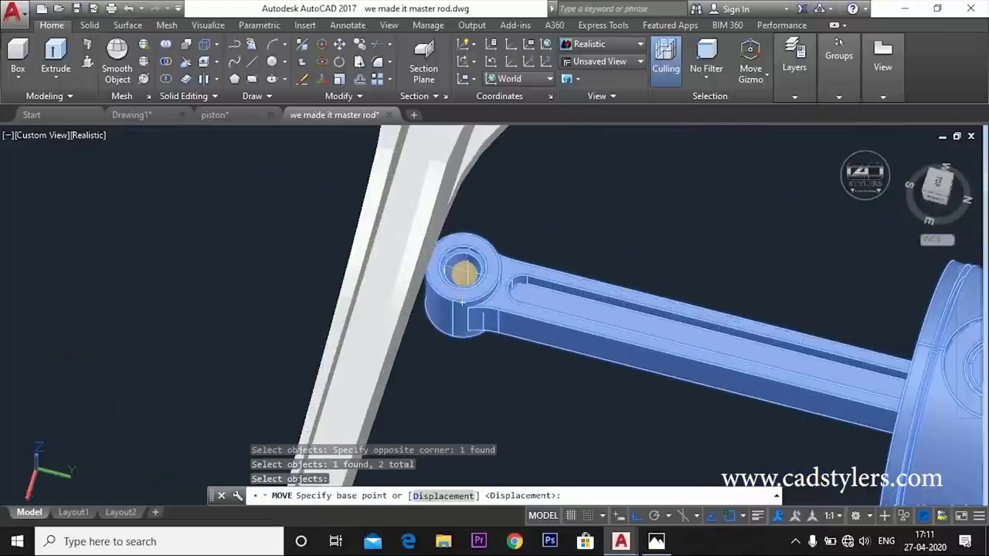
middle_drag(470, 267, 522, 297)
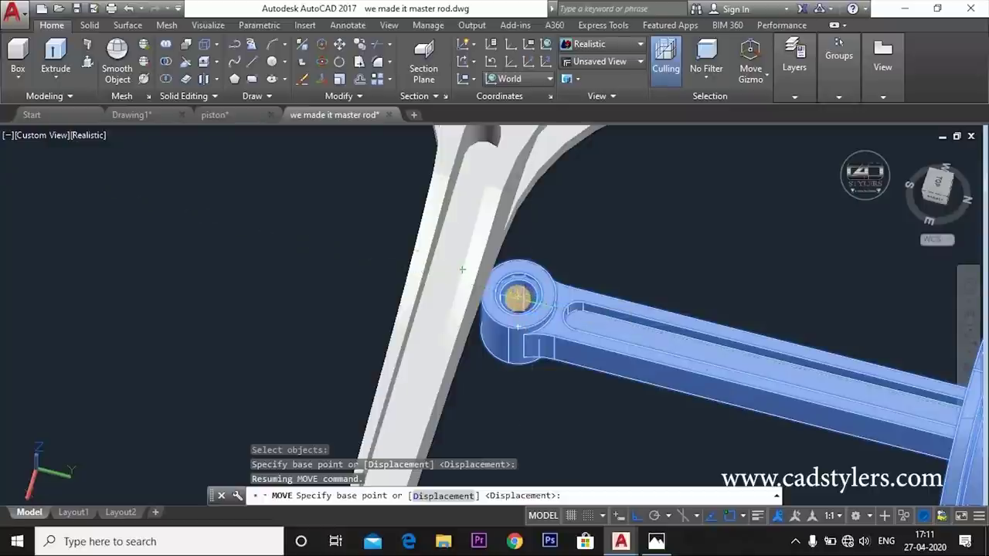
shift+right_click(519, 302)
click(541, 345)
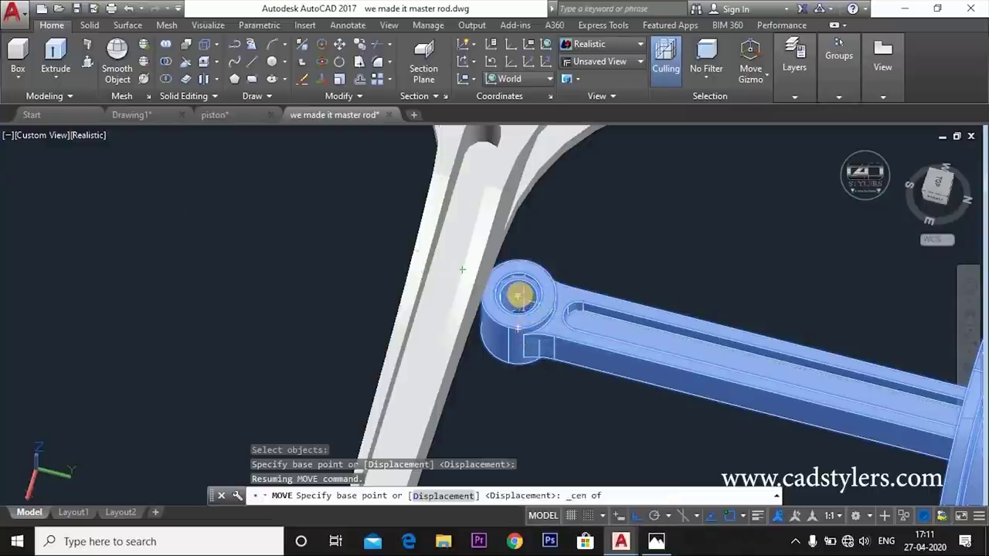
click(519, 295)
Step: Seat the rod's small end on the master rod flange hole centre with a Center snap
scroll(585, 293, down, 3)
scroll(603, 303, up, 2)
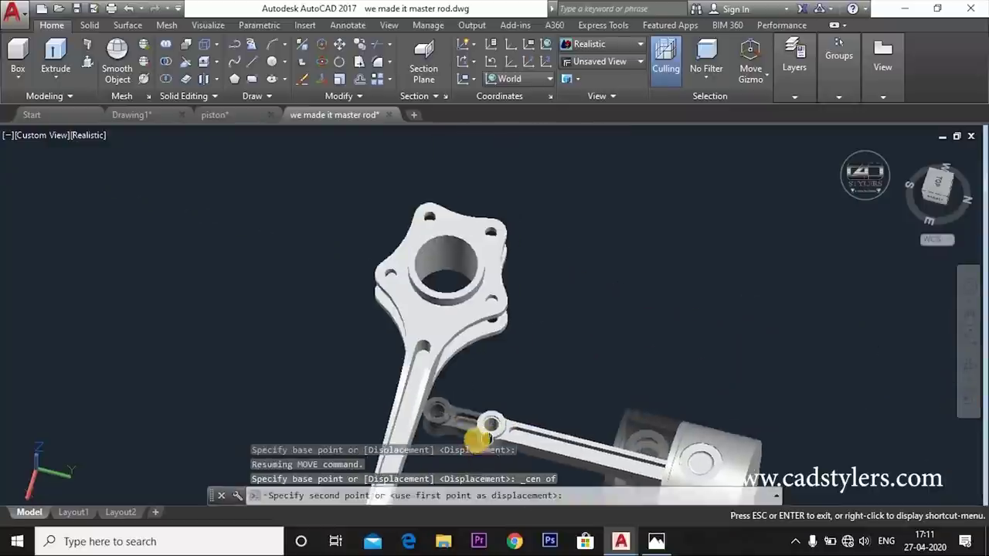
scroll(510, 340, up, 2)
scroll(463, 301, up, 2)
scroll(409, 201, up, 2)
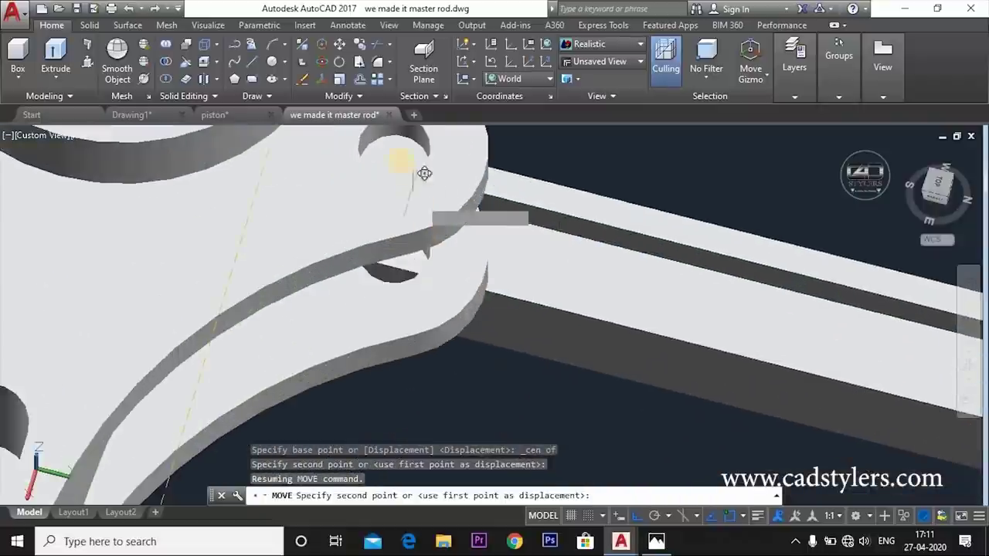
mouse_move(397, 166)
middle_down()
mouse_move(450, 358)
mouse_move(418, 261)
mouse_move(419, 228)
middle_up()
mouse_move(549, 366)
middle_down()
mouse_move(576, 353)
mouse_move(550, 264)
mouse_move(702, 444)
mouse_move(711, 428)
mouse_move(695, 340)
mouse_move(688, 399)
mouse_move(699, 378)
mouse_move(655, 381)
mouse_move(618, 364)
mouse_move(640, 309)
middle_up()
scroll(640, 309, up, 5)
mouse_move(662, 453)
shift+middle_down()
mouse_move(651, 365)
mouse_move(662, 399)
mouse_move(665, 377)
shift+middle_up()
scroll(651, 366, down, 3)
shift+right_click(655, 390)
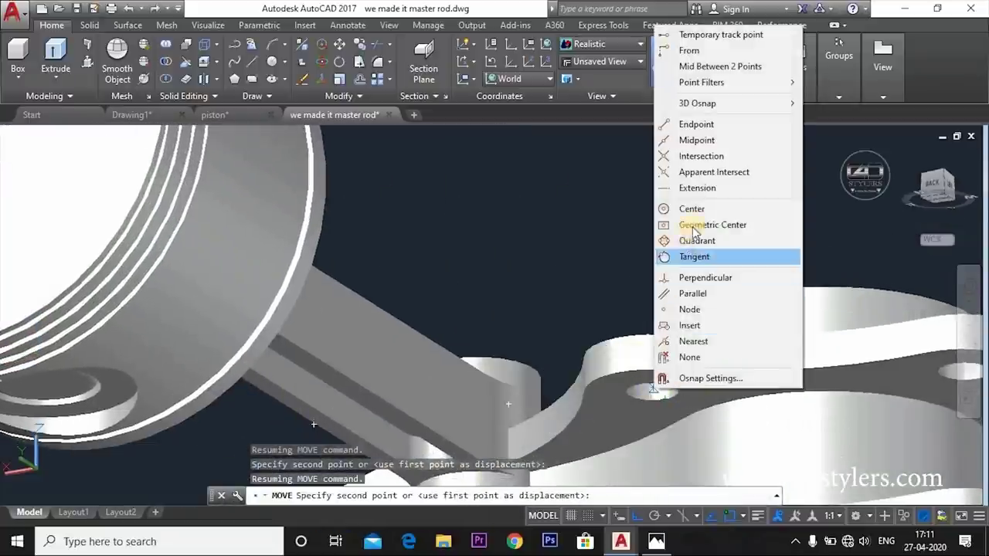
click(687, 203)
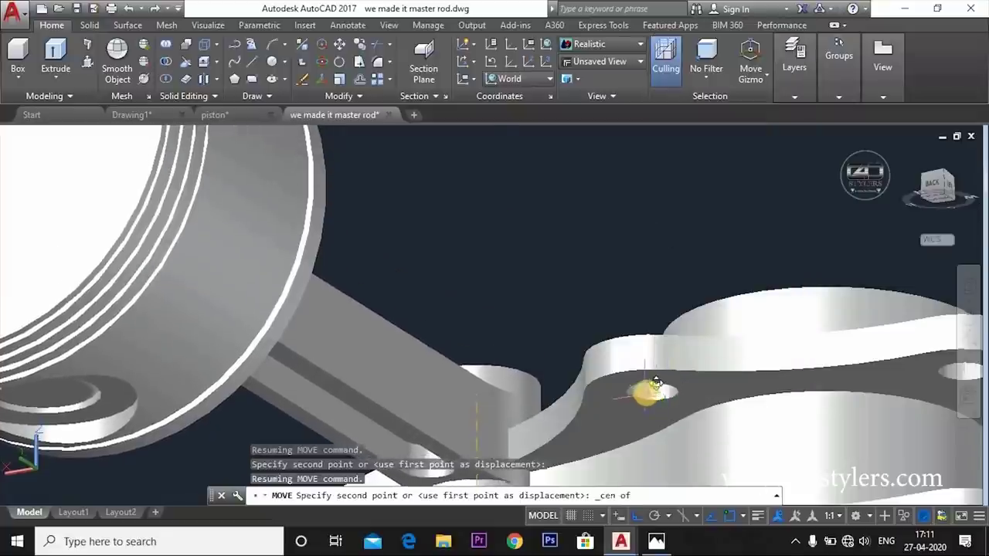
click(663, 380)
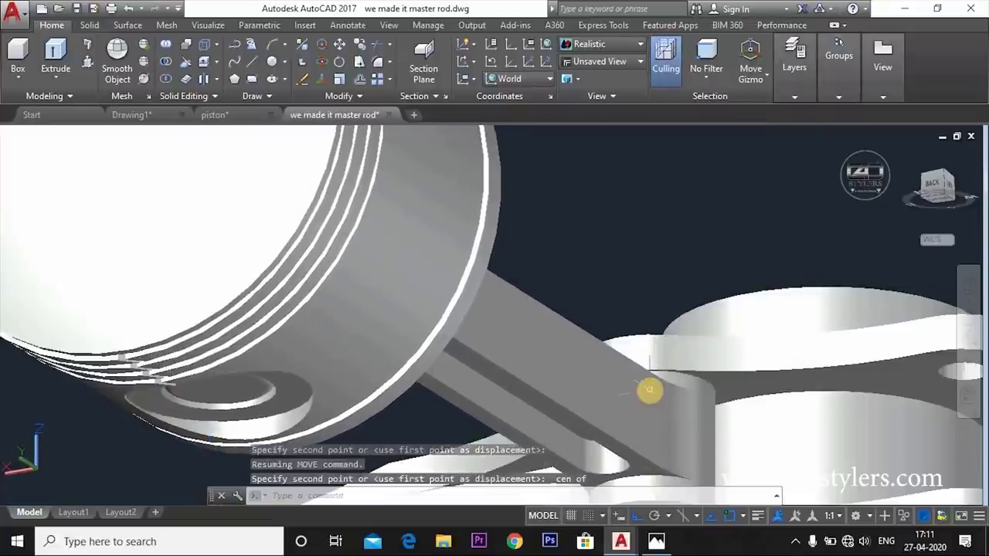
scroll(649, 390, down, 3)
scroll(645, 386, down, 2)
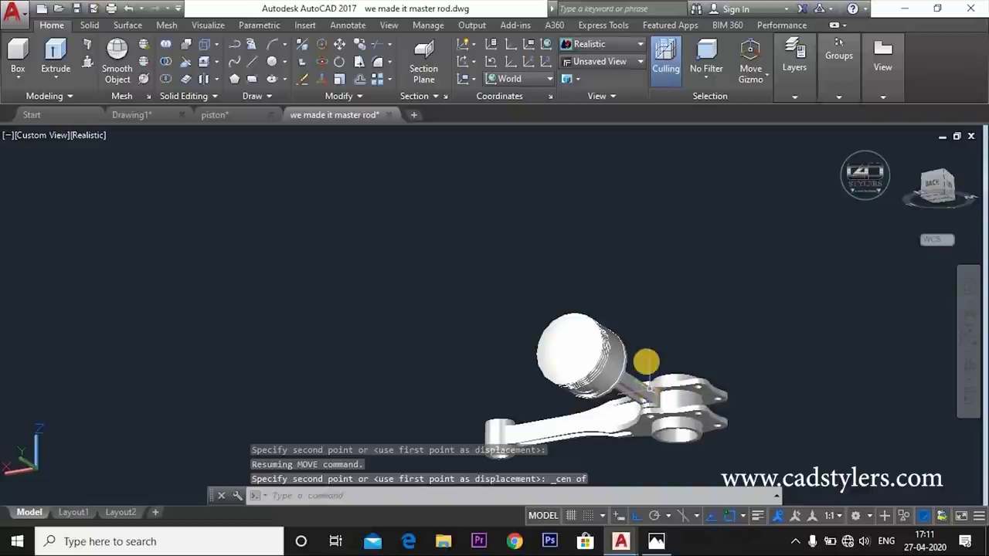
mouse_move(645, 360)
shift+middle_down()
mouse_move(674, 438)
mouse_move(524, 360)
mouse_move(694, 476)
shift+middle_up()
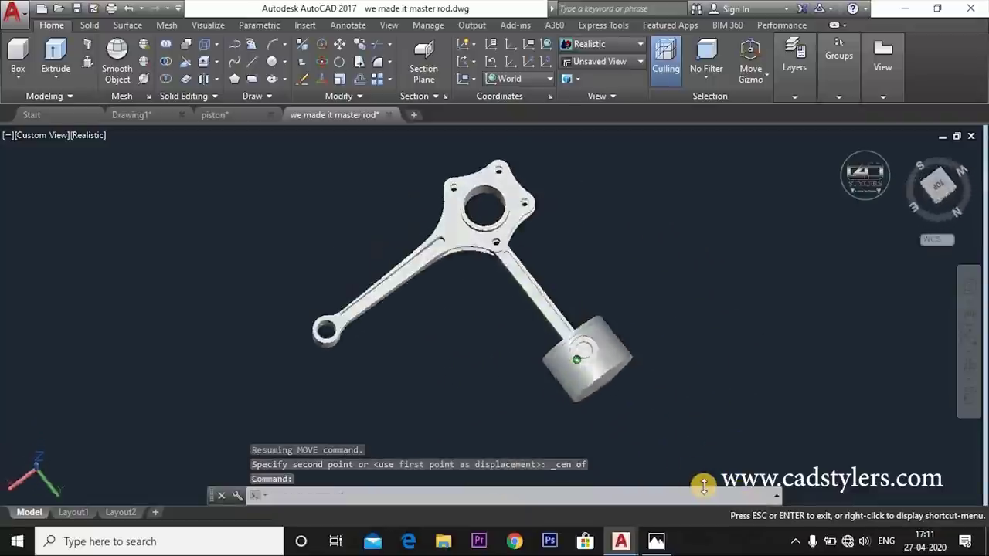
click(938, 185)
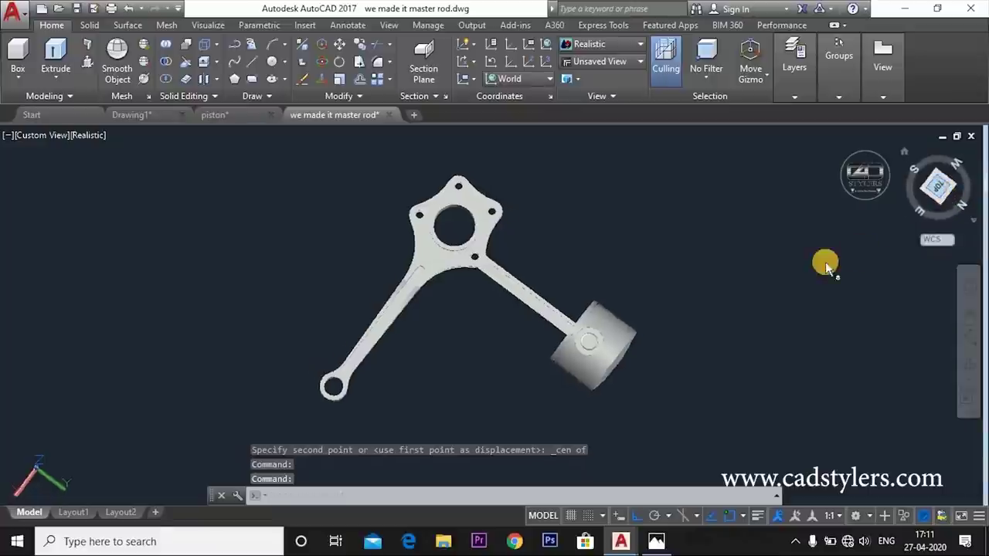
scroll(404, 236, up, 3)
scroll(402, 233, up, 2)
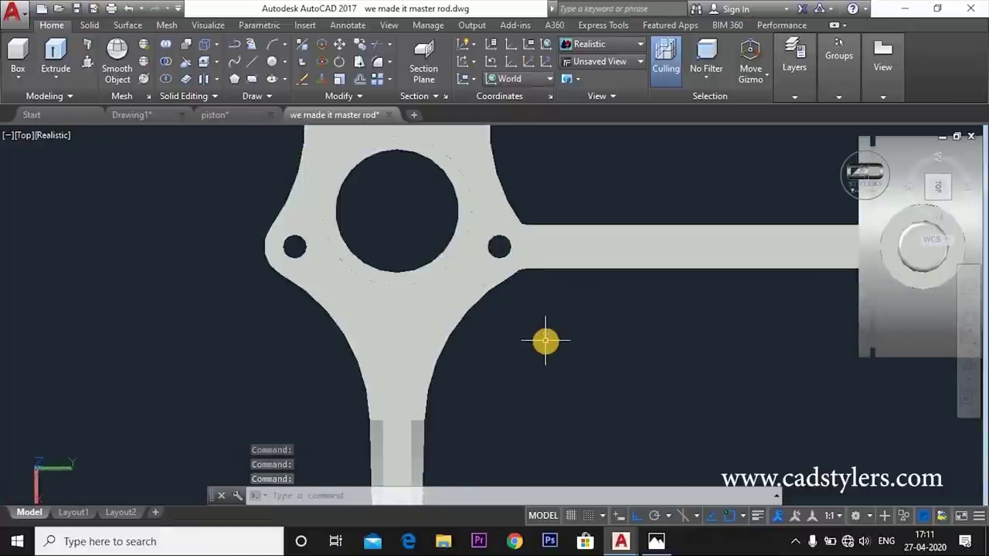
scroll(545, 341, down, 2)
mouse_move(592, 378)
shift+middle_down()
mouse_move(581, 348)
mouse_move(589, 309)
mouse_move(533, 404)
shift+middle_up()
scroll(546, 361, down, 3)
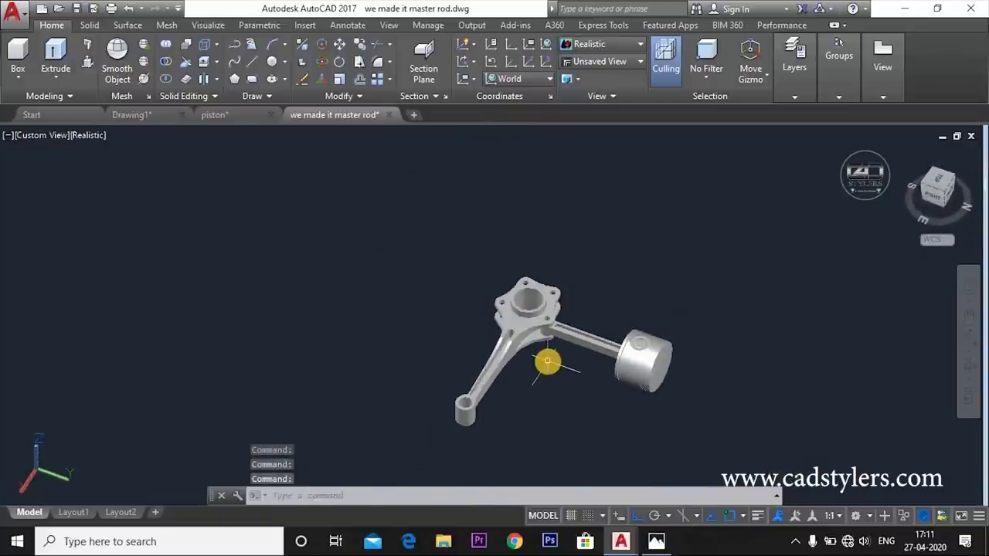
scroll(547, 360, up, 2)
Step: Show final assembly_page-0001.jpg with the 70° and 75° piston spacing in Photos
click(649, 543)
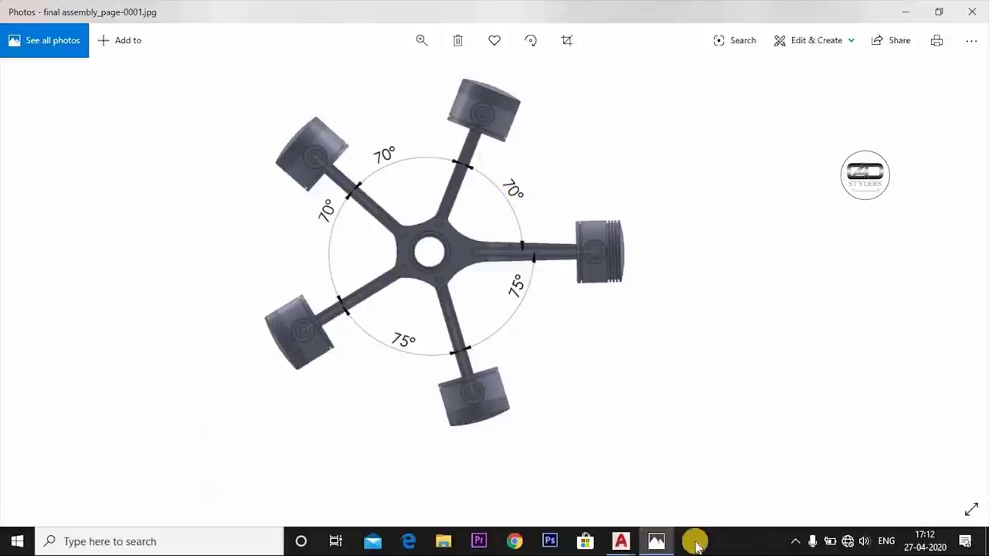
Step: Back in AutoCAD, begin a line at the big-end hole centre, then cancel it
click(651, 543)
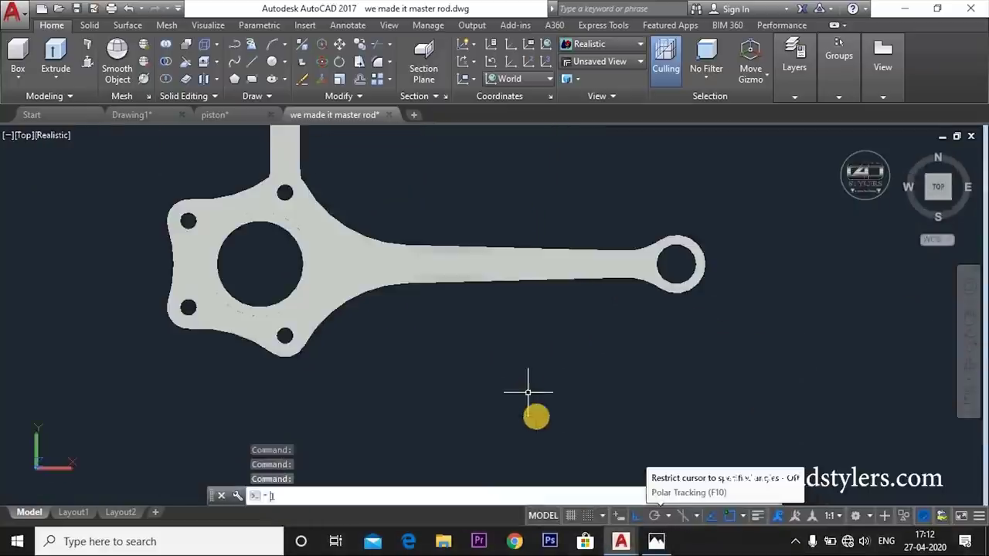
text(l)
key(Return)
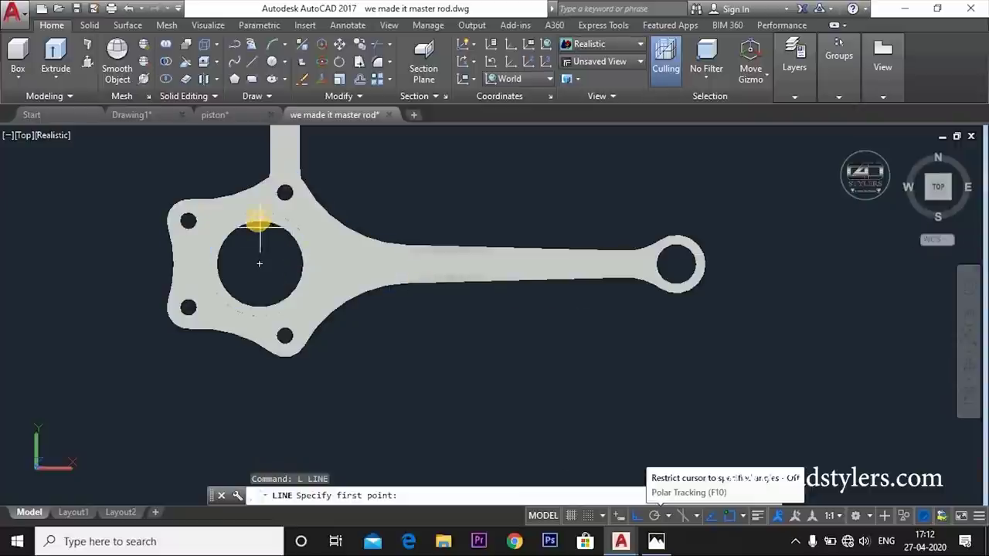
click(261, 263)
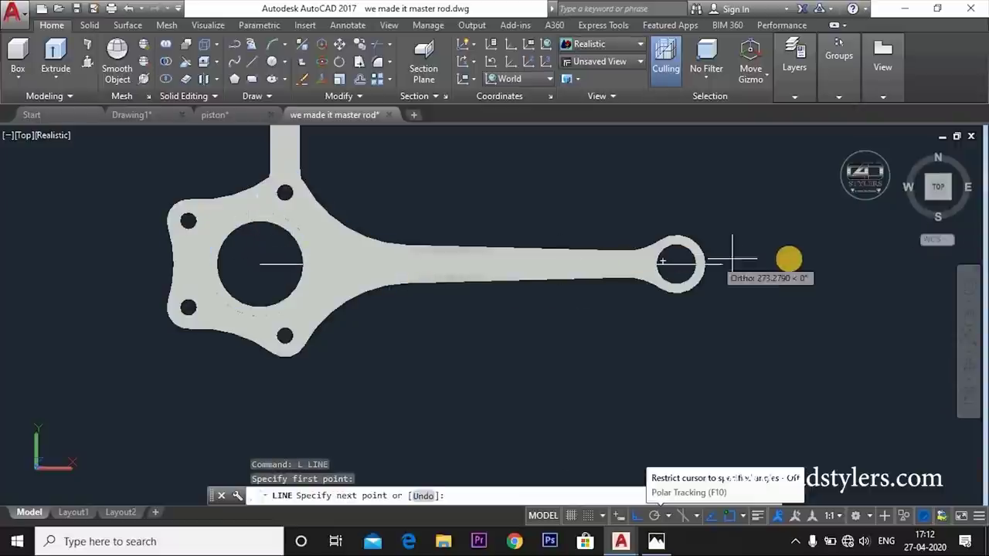
scroll(765, 330, down, 3)
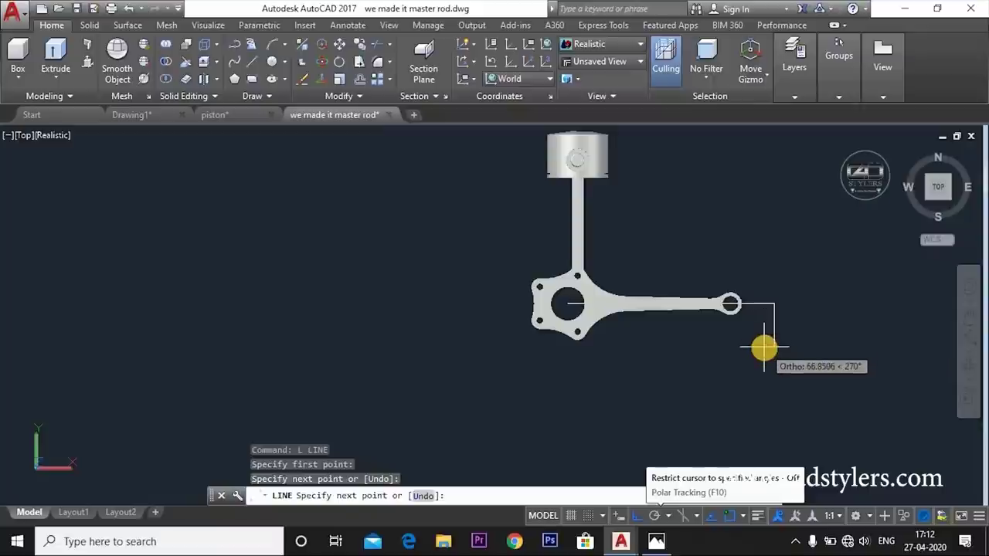
shift+middle_drag(763, 346, 696, 319)
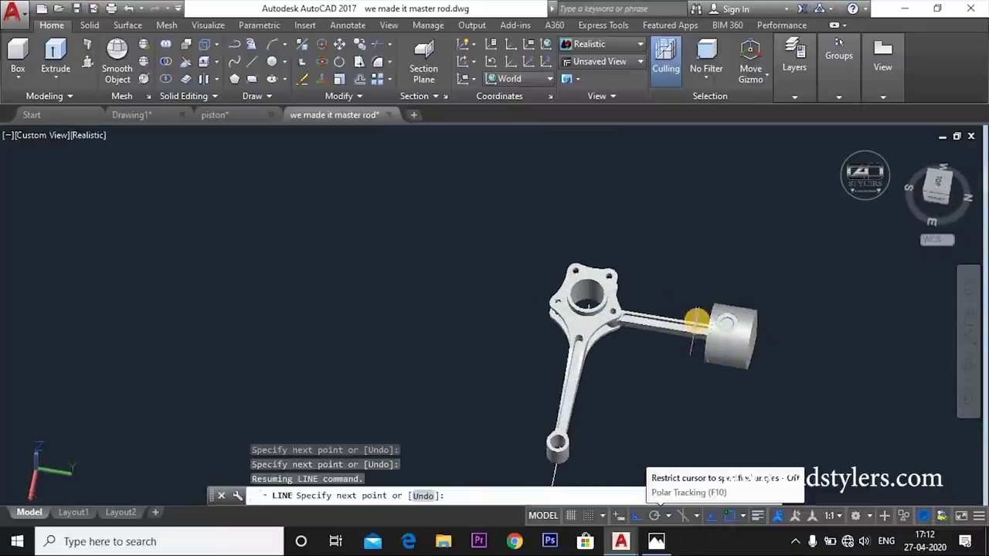
key(Escape)
Step: Draw a reference line from a flange hole centre along the connecting rod axis
text(l)
key(Return)
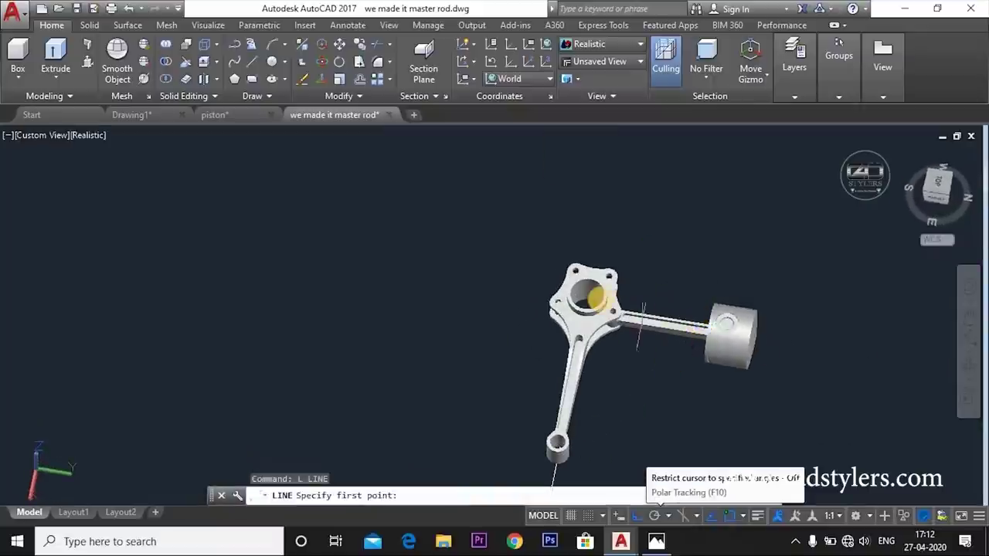
shift+middle_drag(591, 294, 739, 254)
scroll(722, 181, up, 3)
scroll(722, 181, up, 2)
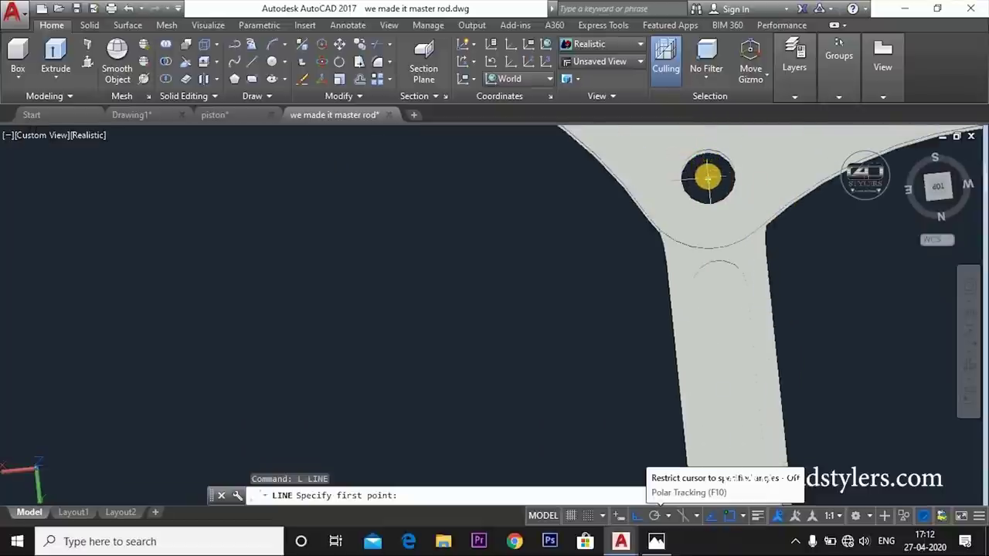
click(708, 177)
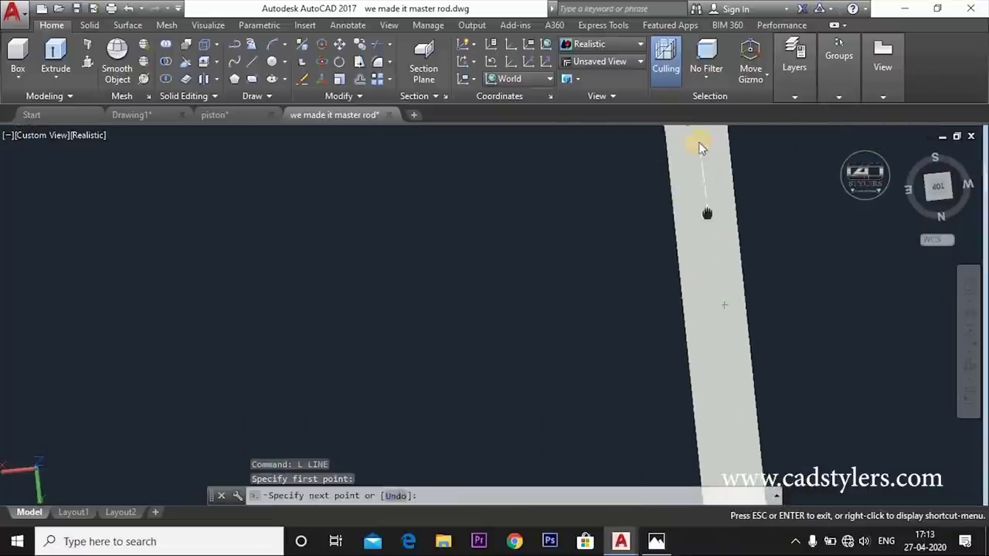
middle_drag(703, 214, 693, 248)
scroll(694, 248, down, 5)
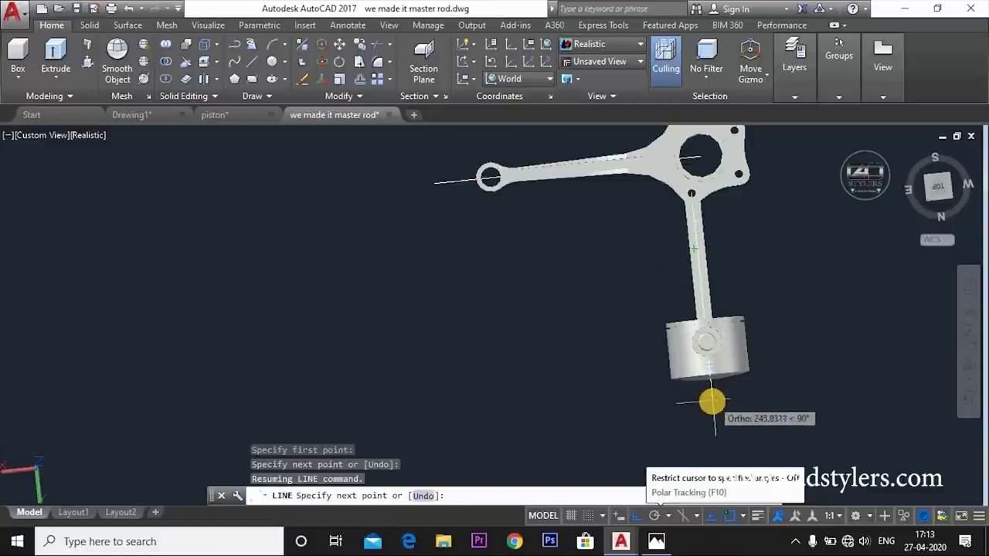
key(Escape)
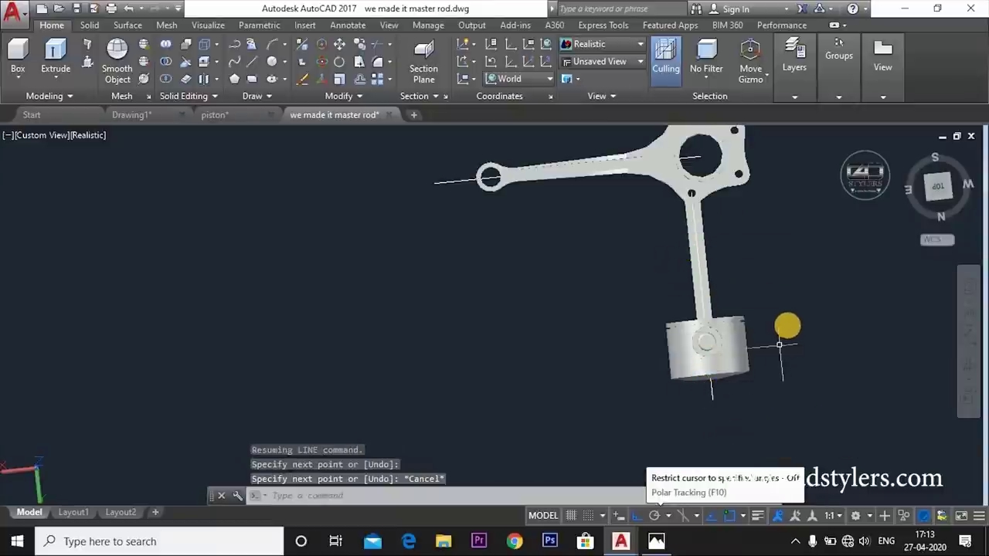
Step: Place a 90° angular dimension between the small-end line and the line below the piston
click(347, 24)
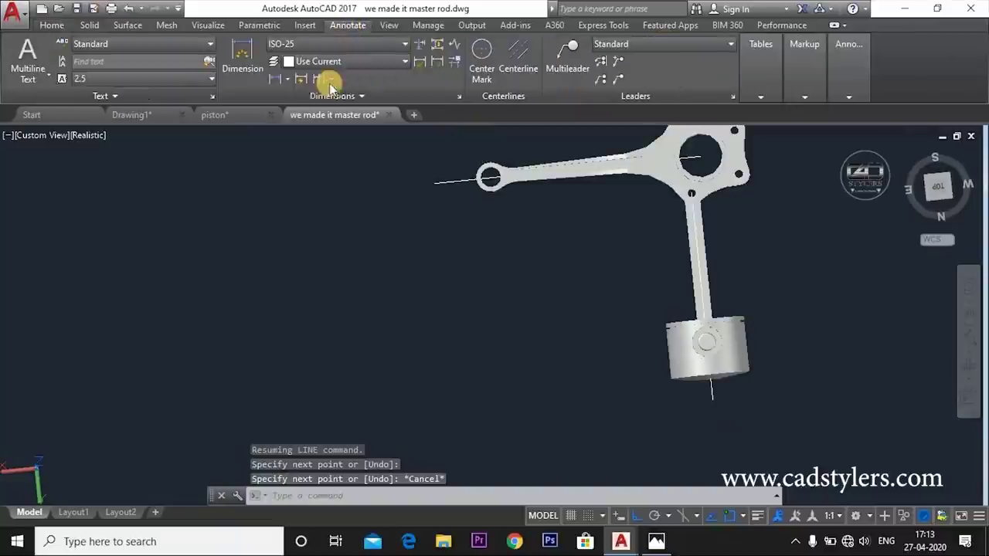
click(287, 80)
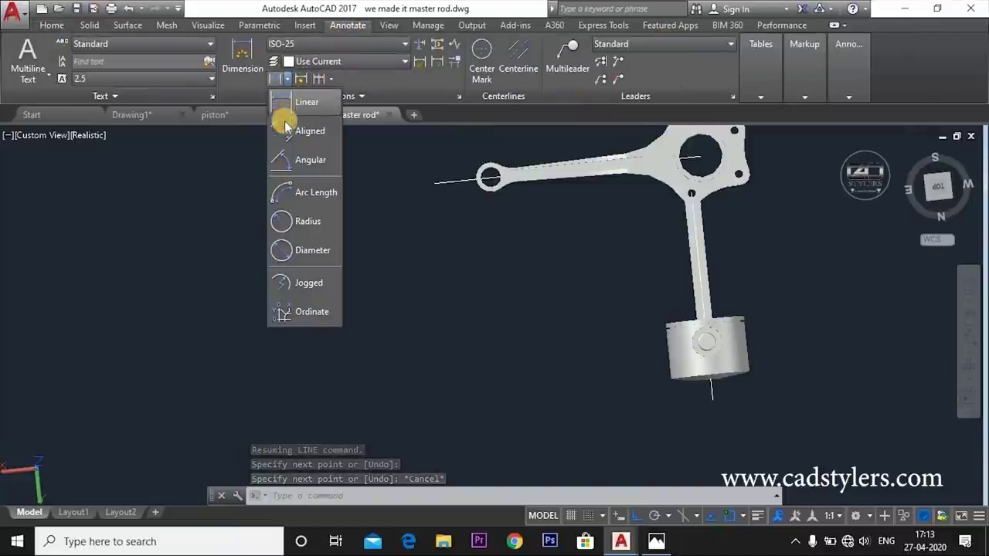
click(279, 162)
click(461, 184)
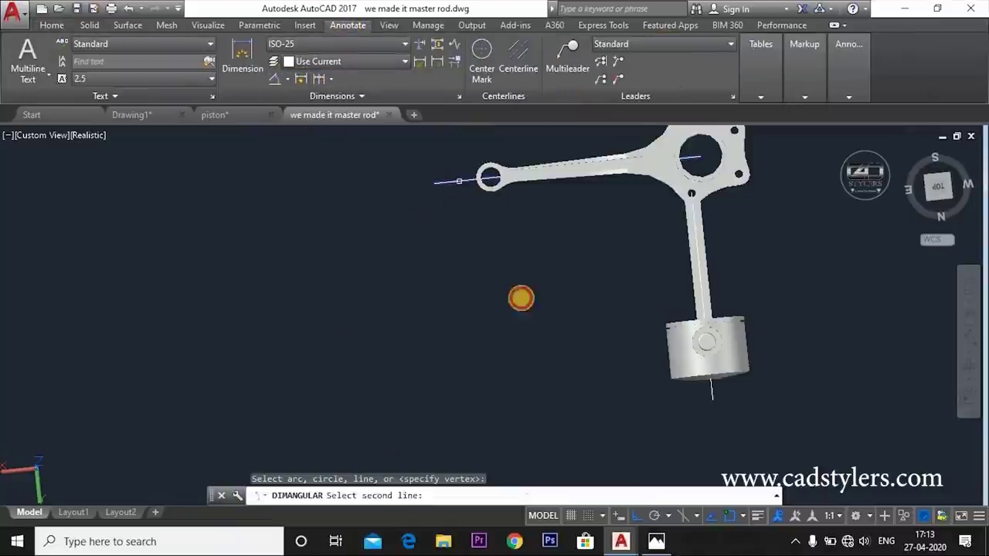
click(711, 395)
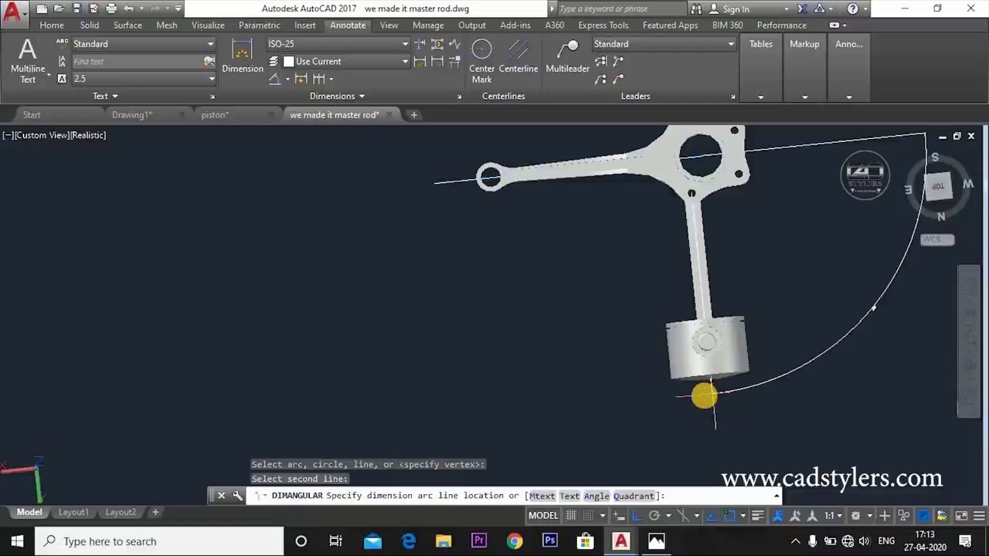
click(629, 271)
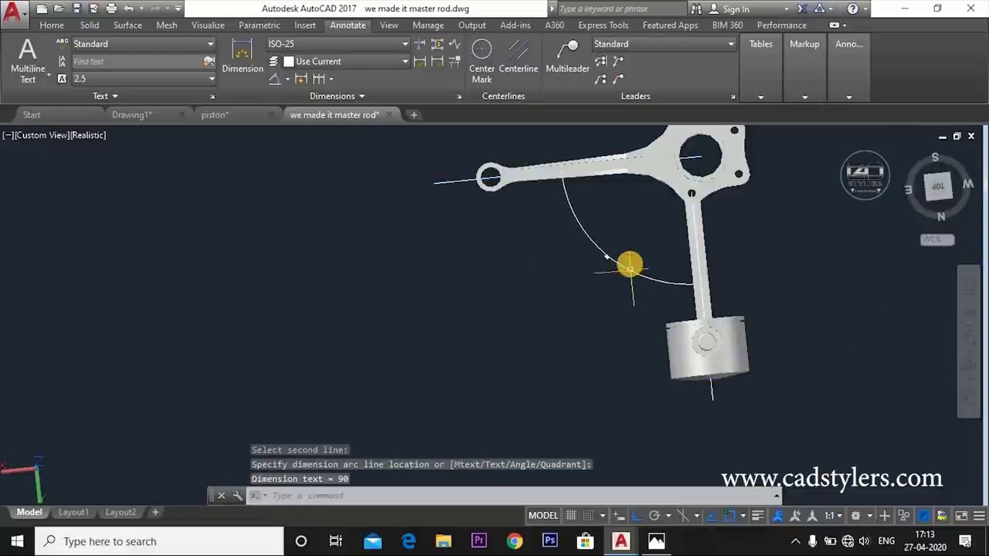
scroll(629, 265, up, 5)
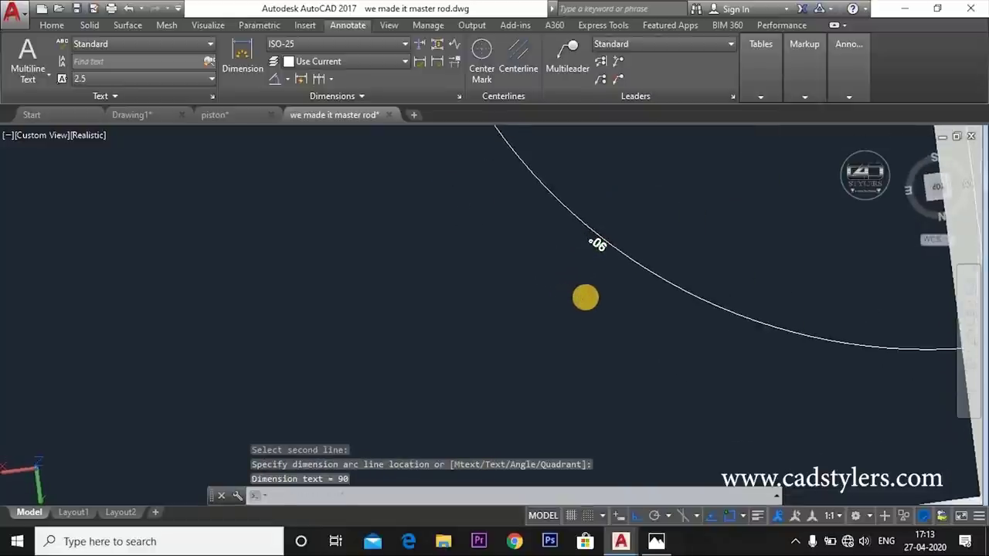
scroll(585, 297, down, 5)
mouse_move(590, 307)
shift+middle_down()
mouse_move(578, 348)
mouse_move(534, 348)
shift+middle_up()
scroll(530, 348, down, 5)
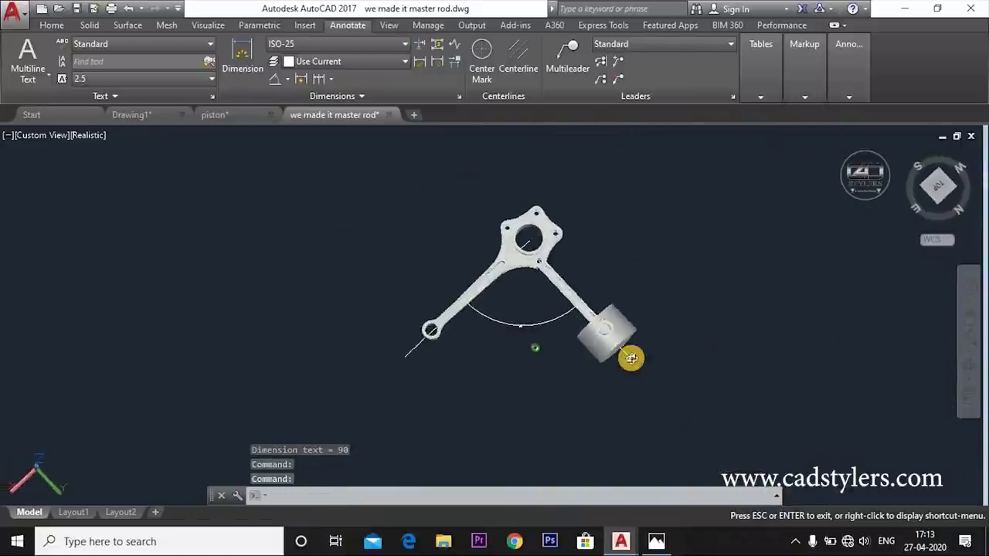
scroll(533, 348, up, 2)
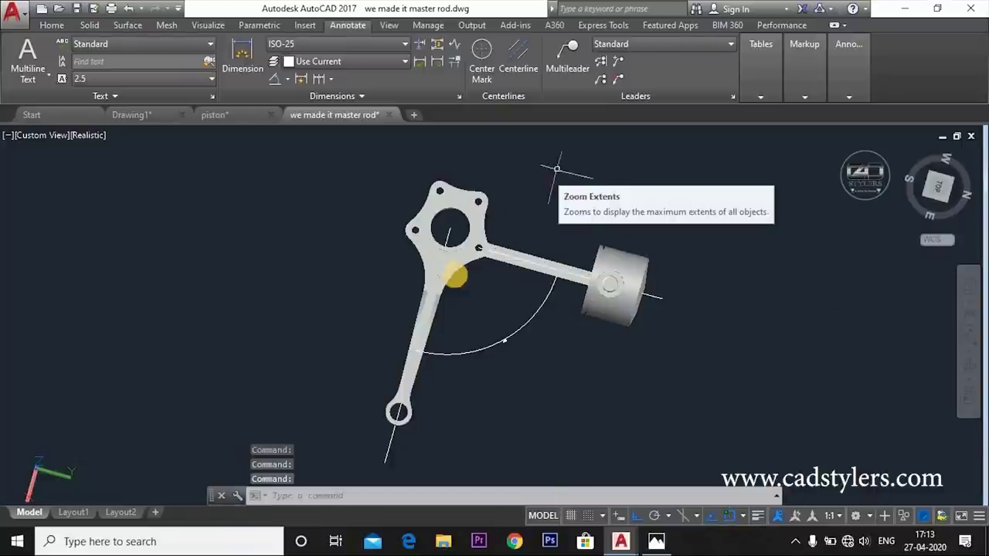
scroll(499, 284, up, 4)
scroll(498, 283, down, 4)
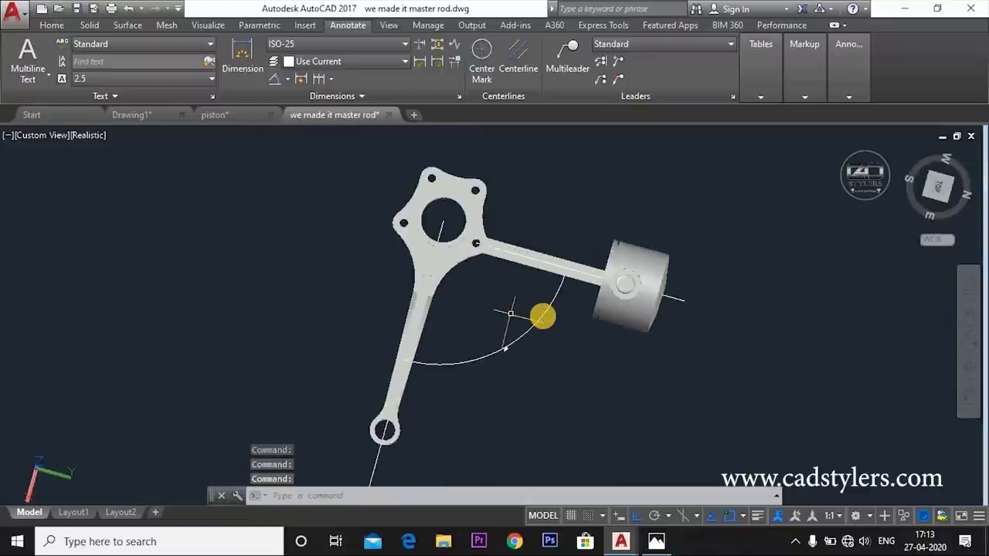
Step: Attempt a 3D rotation of the rod and piston, then undo the misplaced result
text(4)
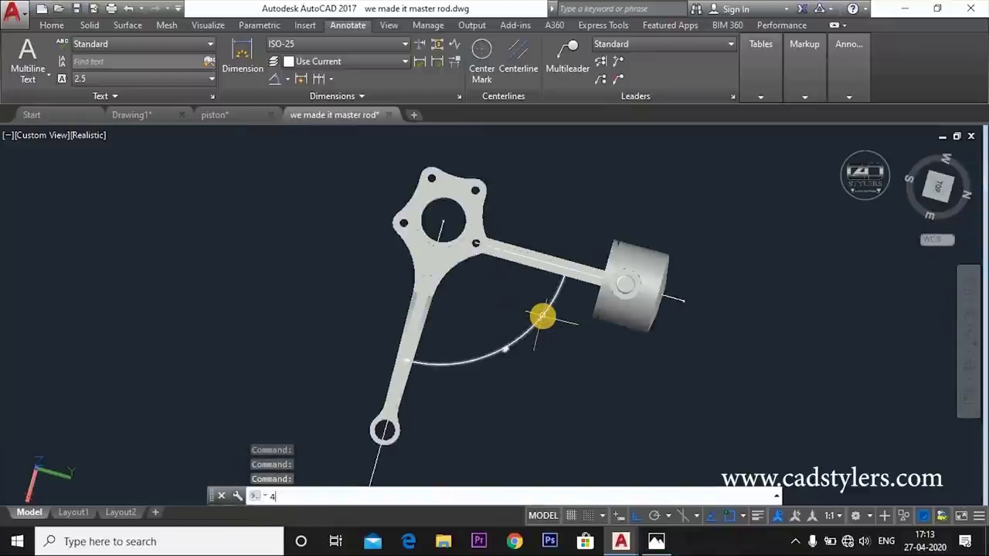
text(drotate)
key(Return)
drag(540, 315, 541, 339)
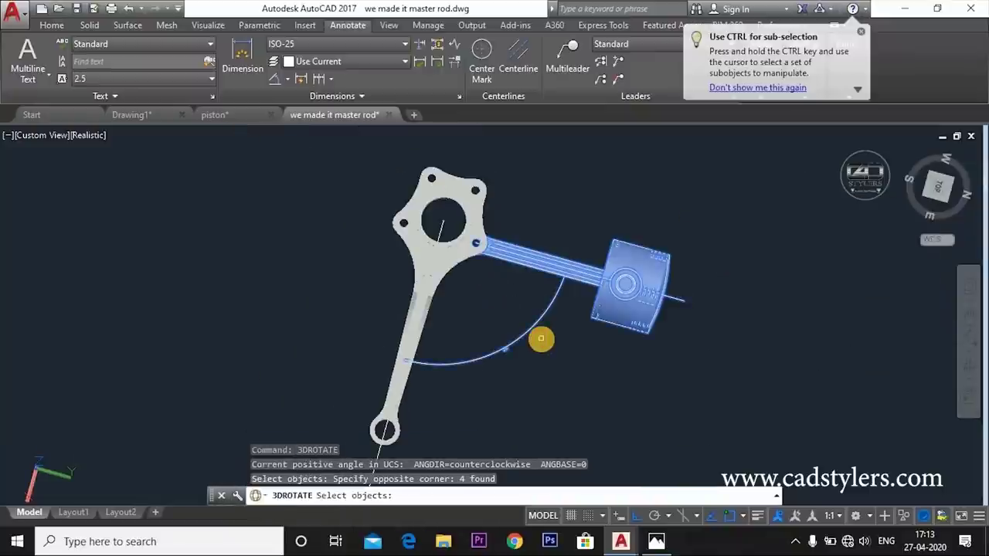
key(Return)
shift+middle_drag(478, 242, 546, 353)
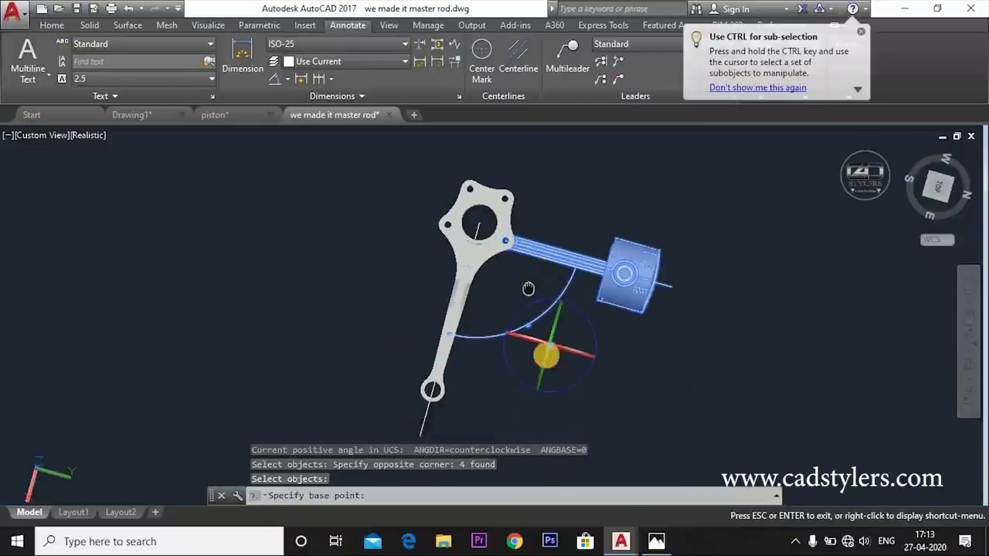
click(592, 367)
text(334)
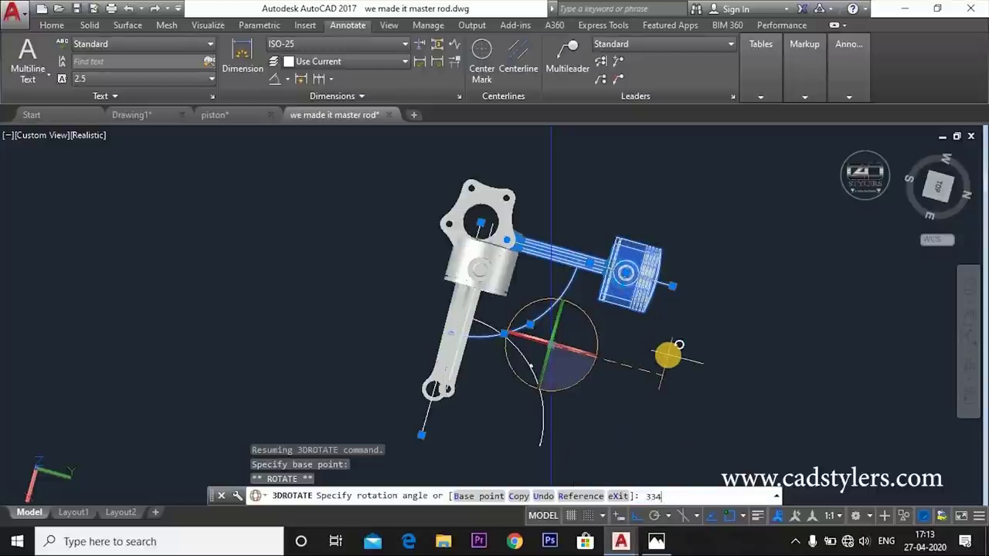
text(0)
key(Return)
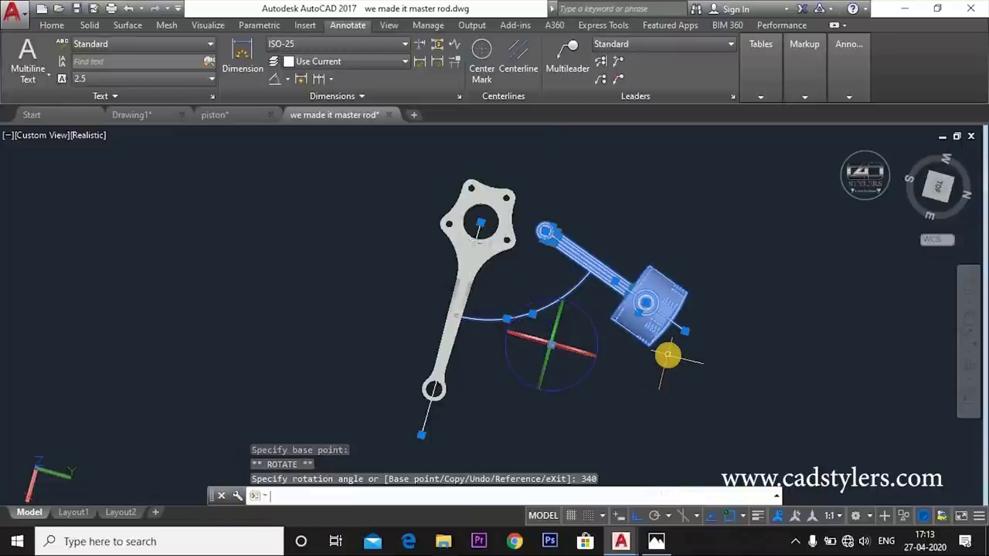
key(Escape)
scroll(546, 236, up, 3)
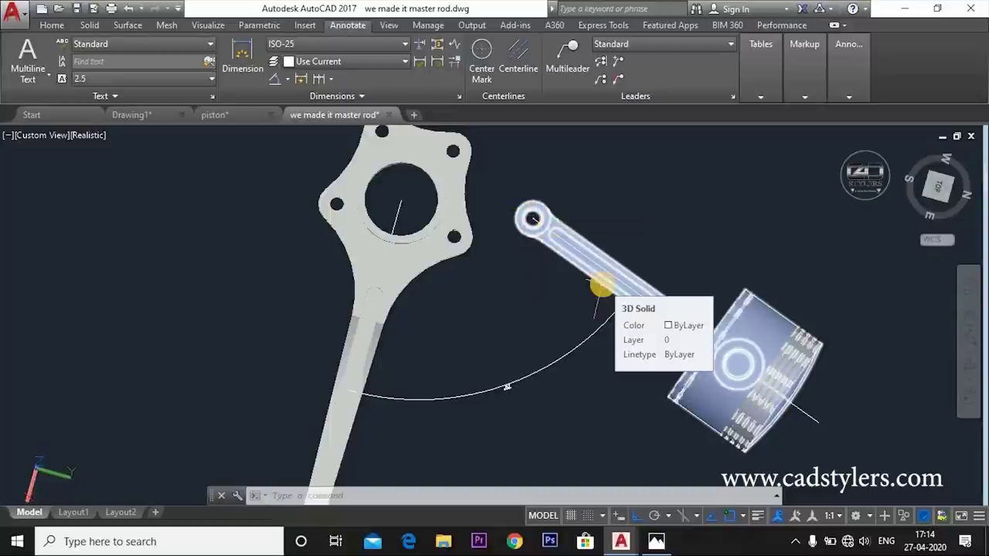
key(ctrl+z)
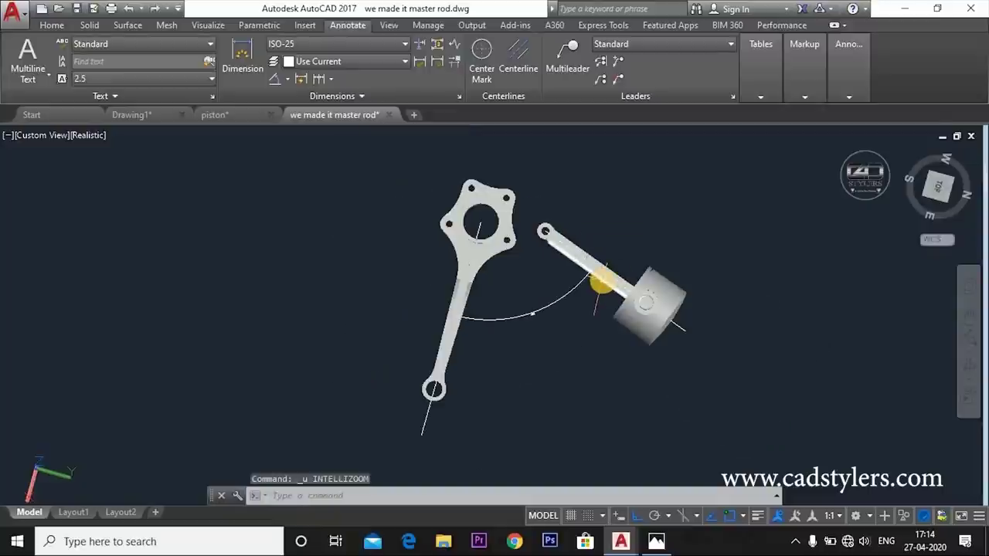
key(ctrl+z)
key(Escape)
Step: Rotate the rod and piston 340° about the master rod's pin hole around the Z axis
text(3drotate)
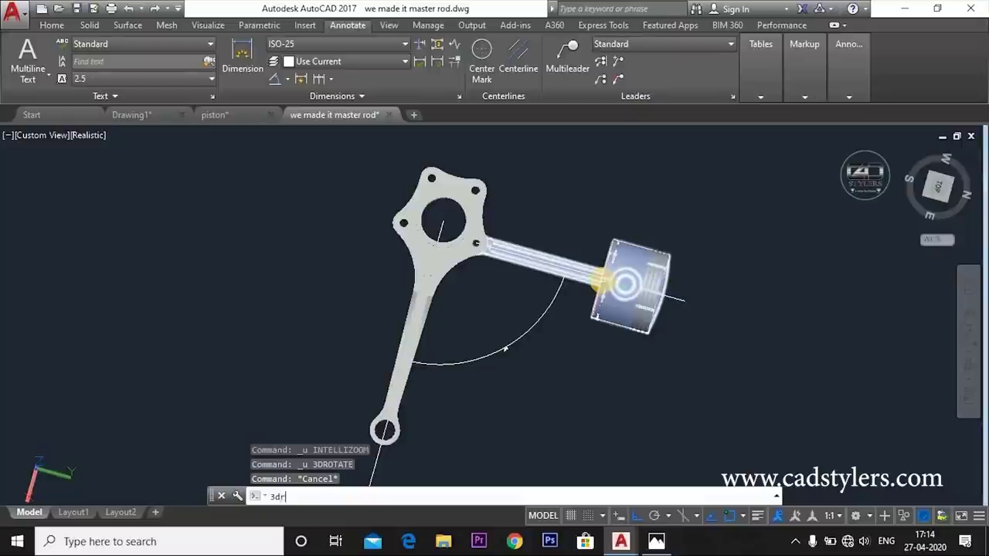
key(Return)
click(691, 227)
click(574, 304)
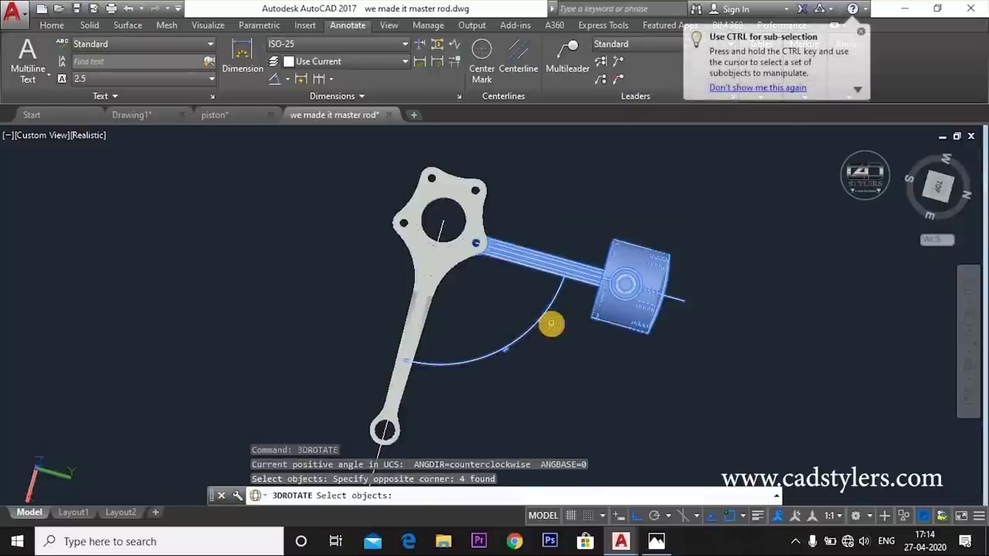
key(Return)
scroll(495, 242, up, 3)
scroll(496, 243, up, 3)
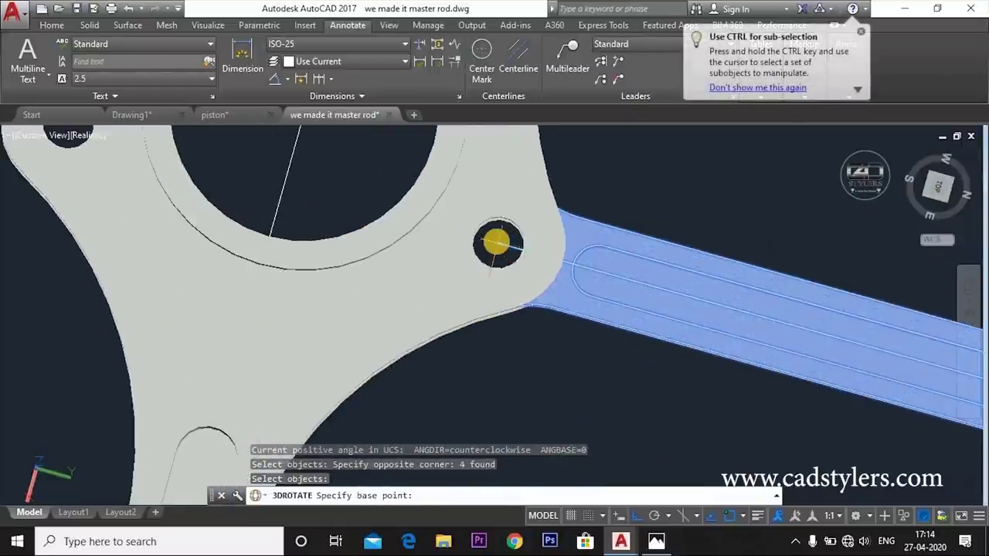
click(496, 242)
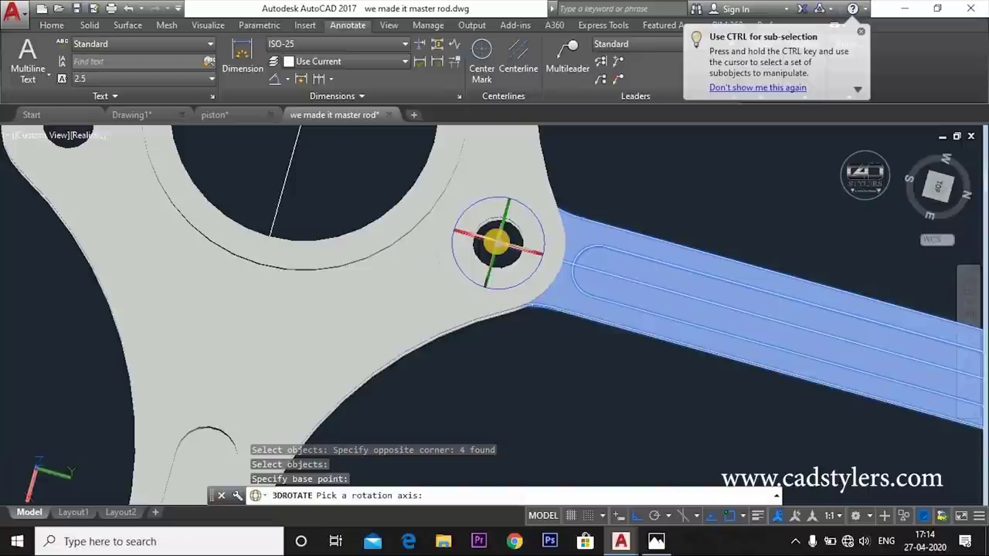
click(531, 276)
text(340)
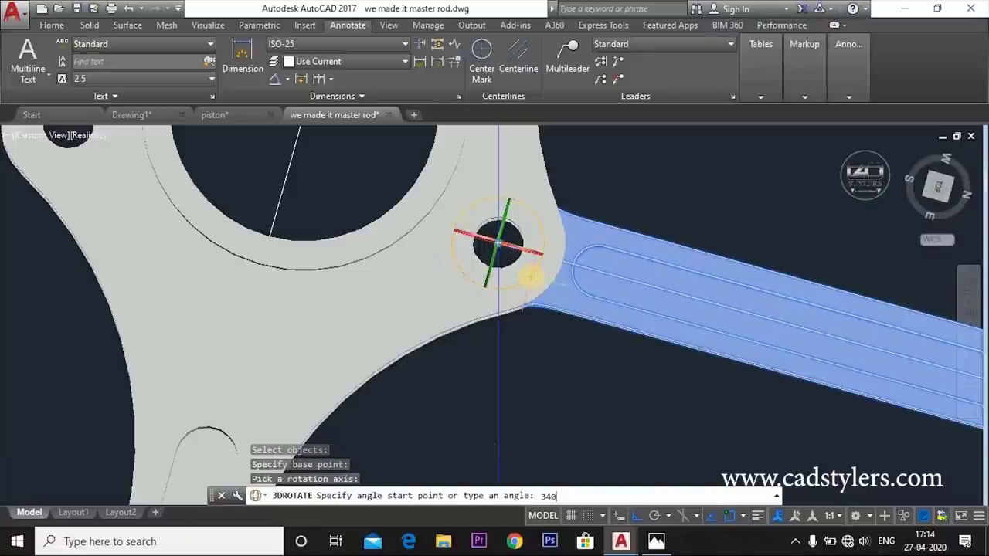
key(Return)
scroll(525, 289, down, 3)
scroll(587, 336, up, 1)
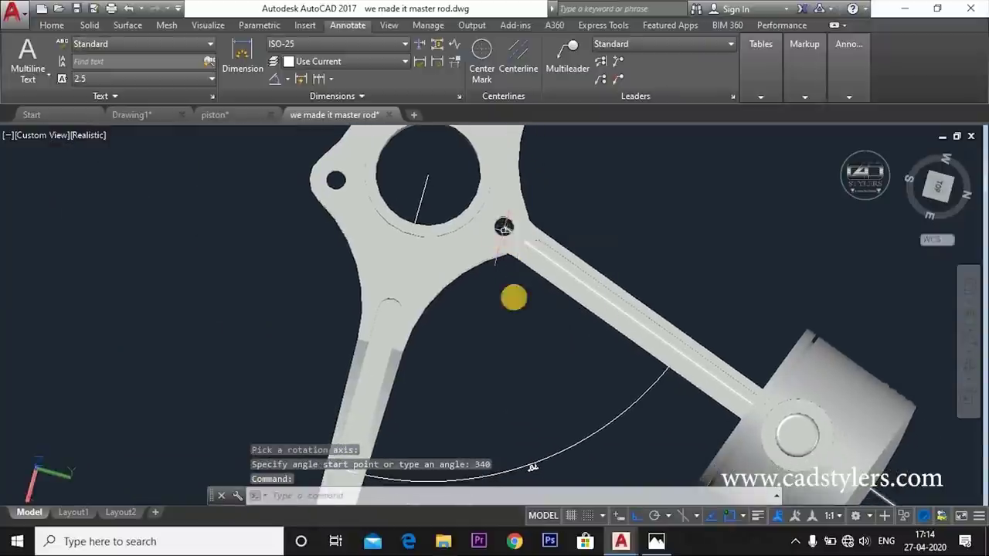
scroll(512, 293, down, 3)
scroll(508, 298, up, 3)
scroll(504, 299, up, 4)
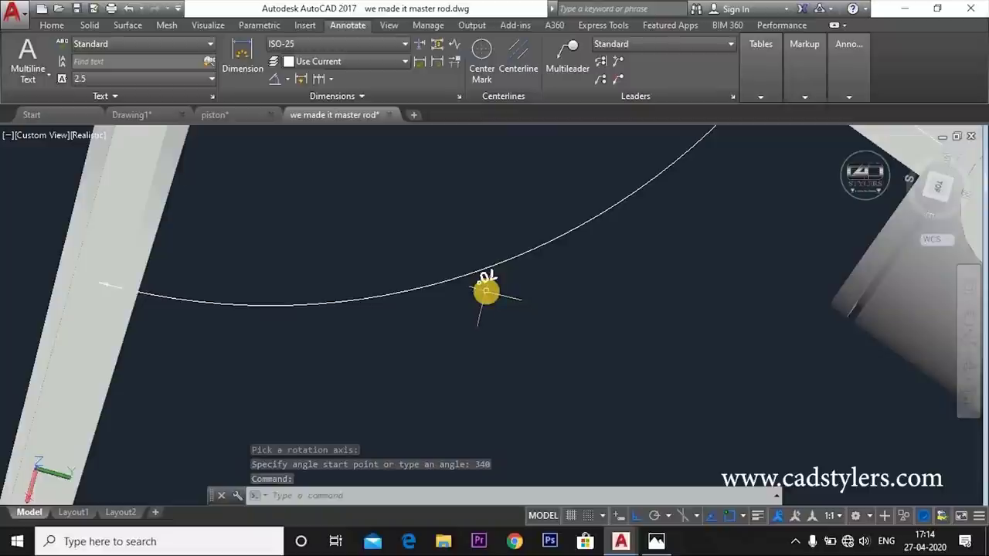
scroll(486, 297, down, 2)
scroll(491, 308, down, 2)
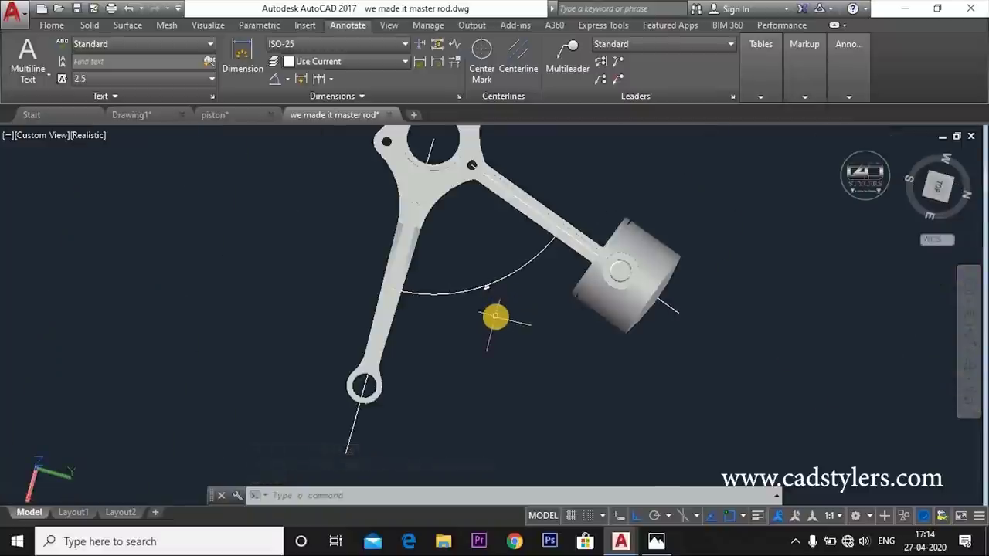
mouse_move(495, 316)
shift+middle_down()
mouse_move(546, 289)
mouse_move(559, 309)
shift+middle_up()
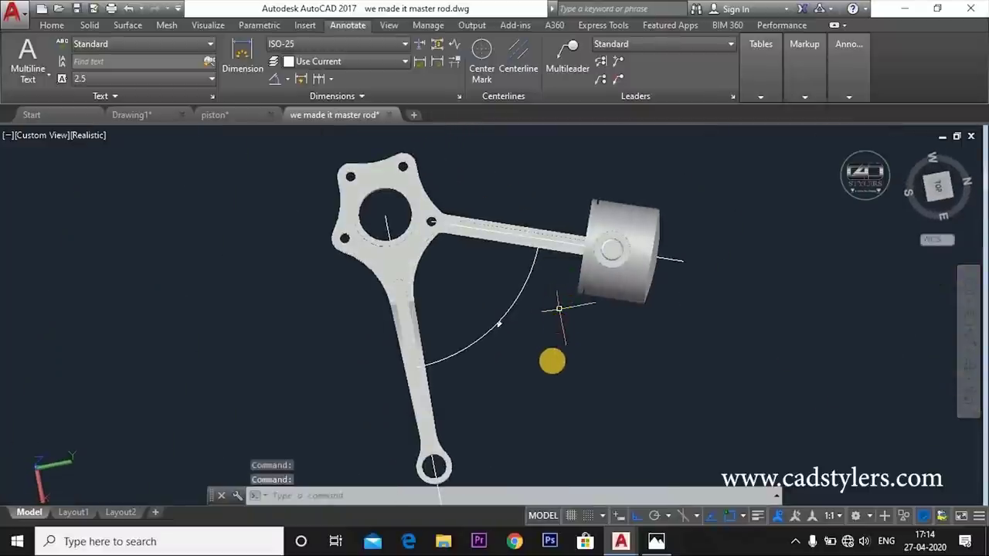
middle_drag(695, 287, 698, 286)
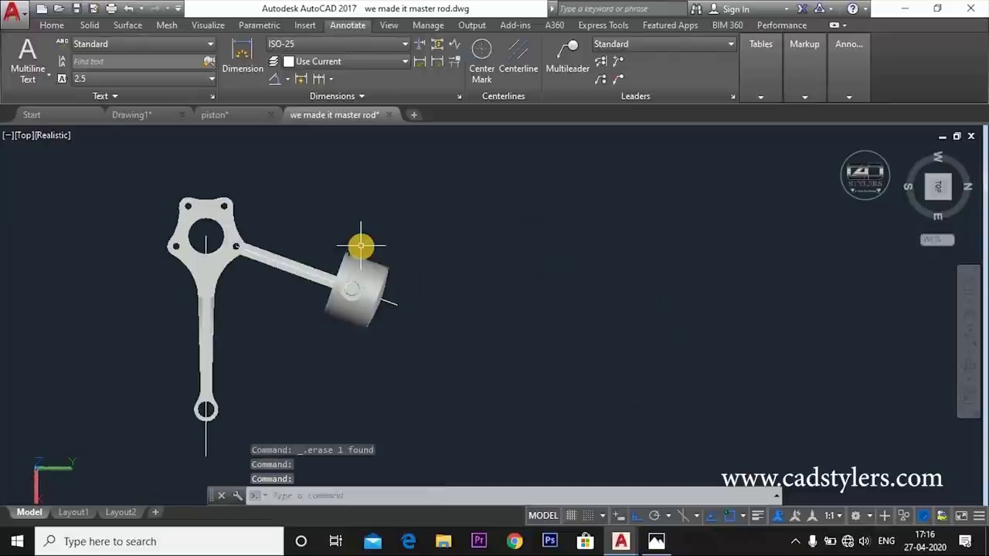
Step: Copy the connecting rod and piston straight up with Ortho on
text(CO)
key(Return)
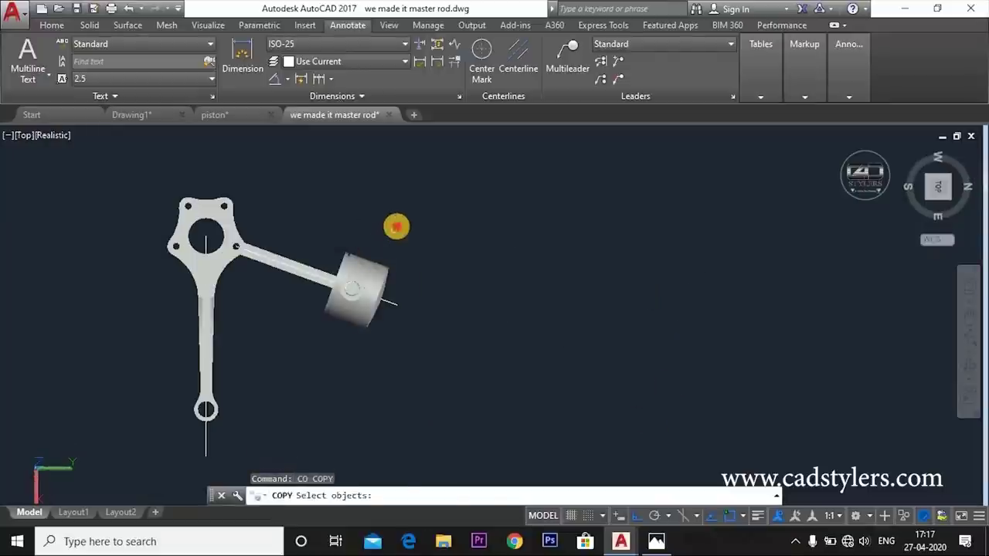
click(397, 226)
click(311, 300)
key(Return)
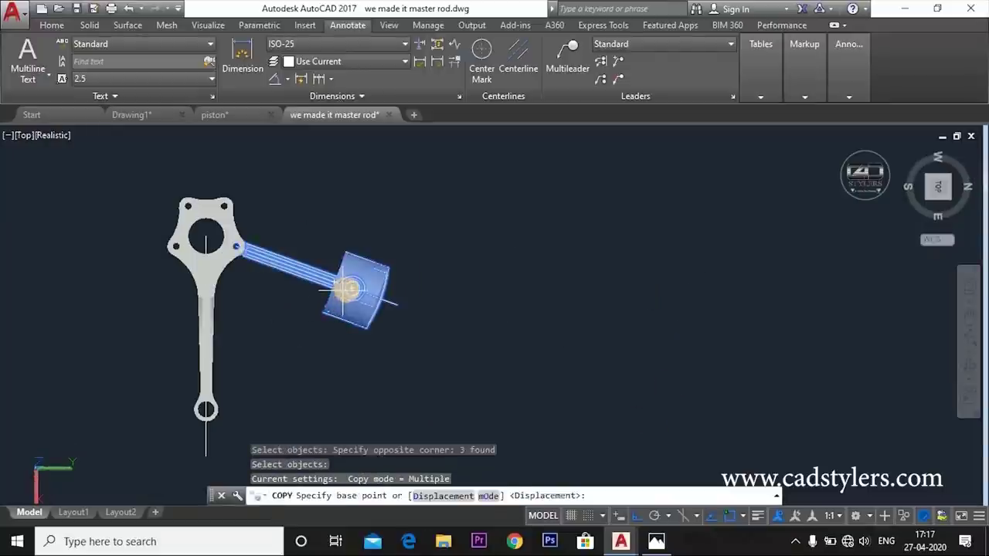
click(349, 289)
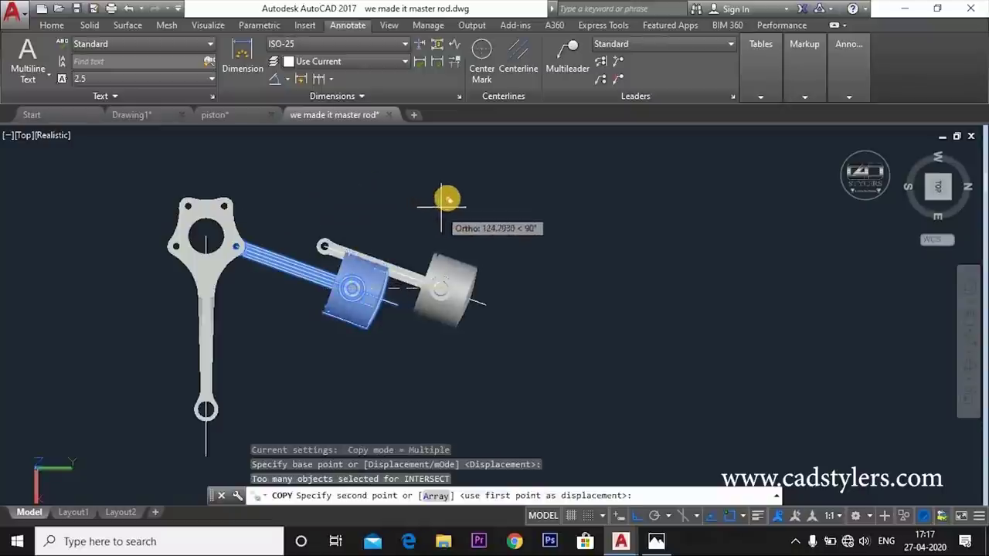
middle_drag(459, 170, 455, 297)
key(F8)
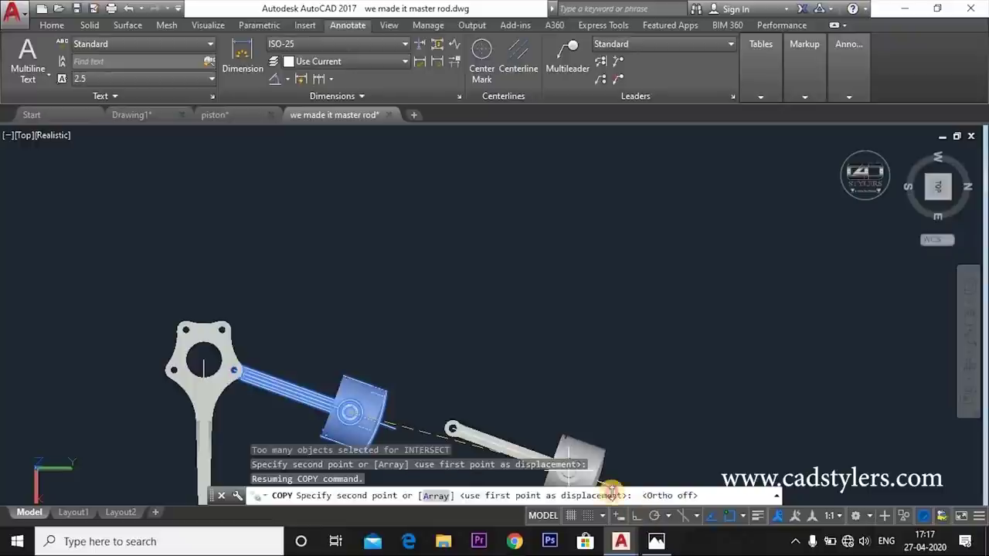
key(F8)
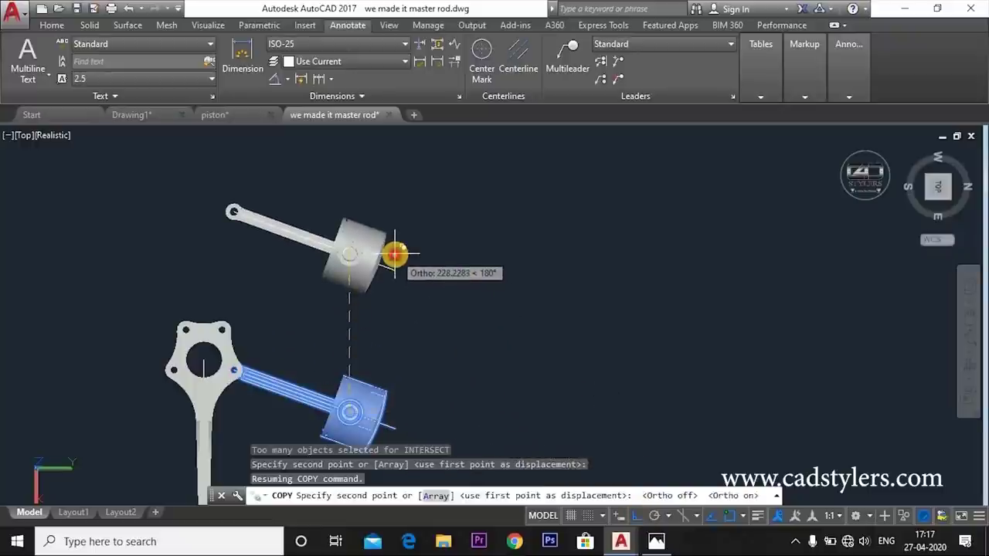
click(394, 253)
key(Escape)
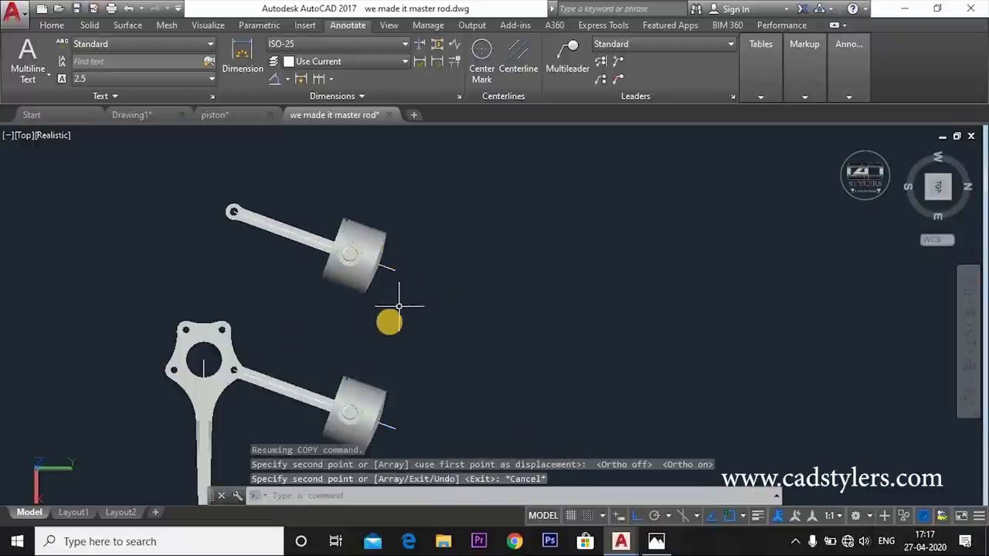
shift+middle_drag(398, 306, 249, 249)
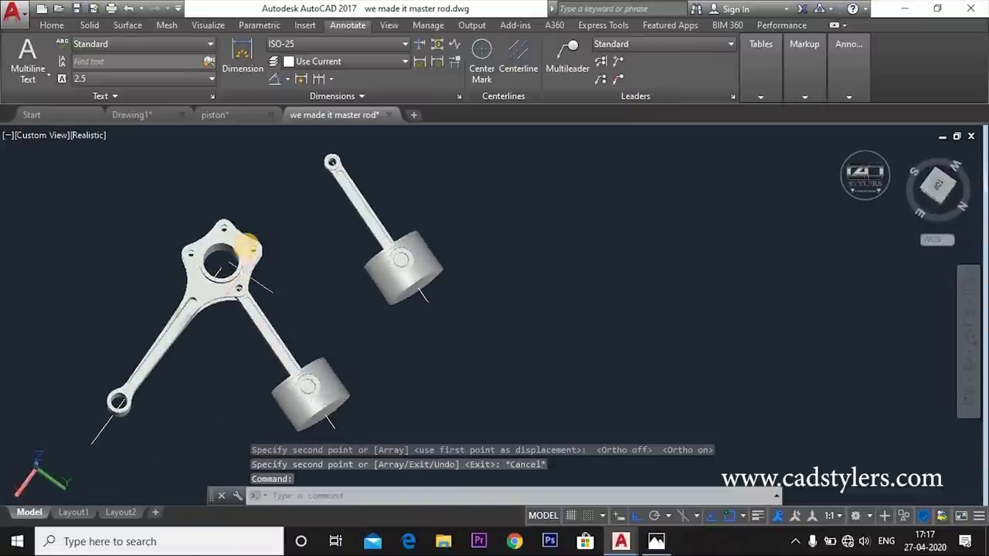
scroll(248, 248, up, 3)
Step: Move the copied rod's small-end hole onto another master rod flange hole
text(m)
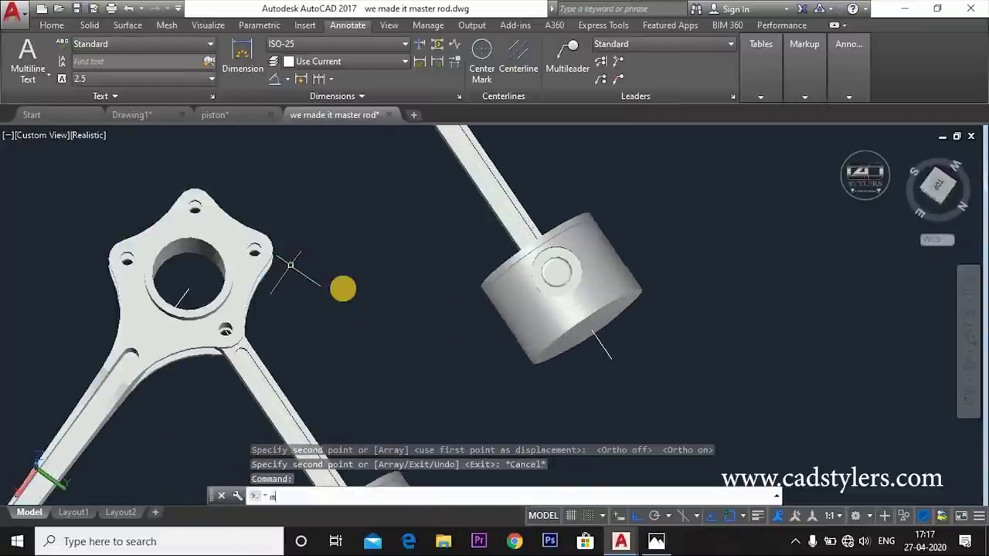
key(Return)
middle_drag(345, 293, 457, 243)
scroll(457, 242, up, 2)
scroll(445, 182, up, 2)
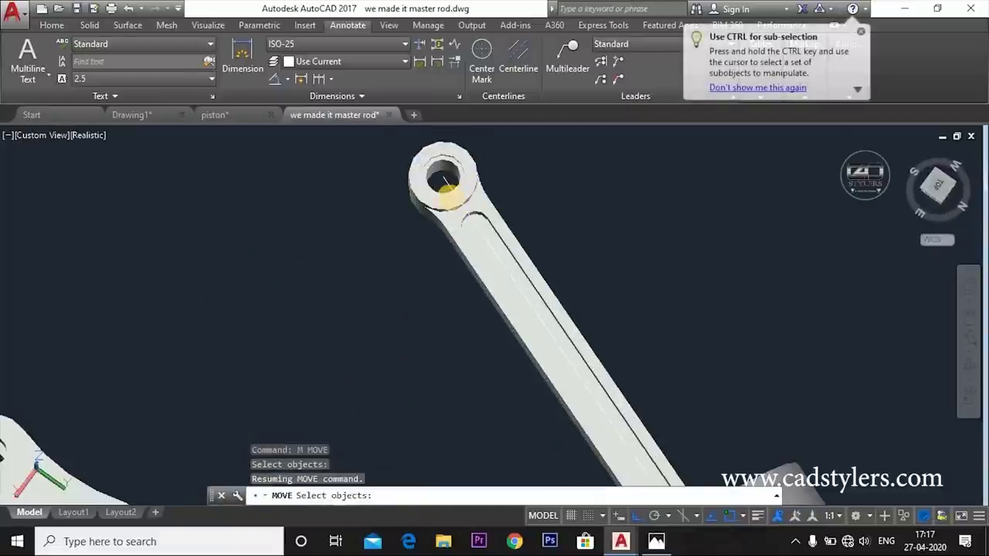
click(445, 181)
key(Return)
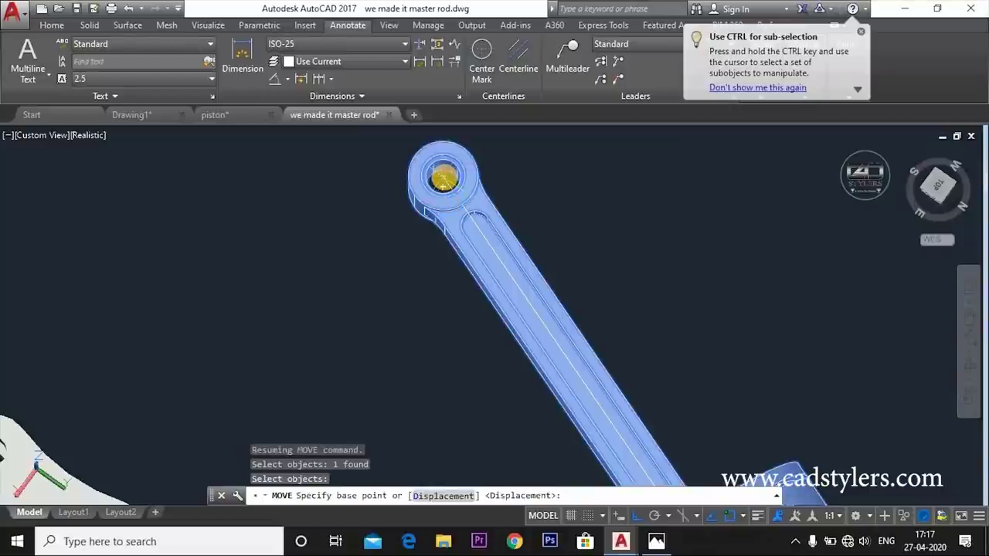
click(444, 180)
scroll(440, 193, down, 3)
scroll(355, 325, down, 2)
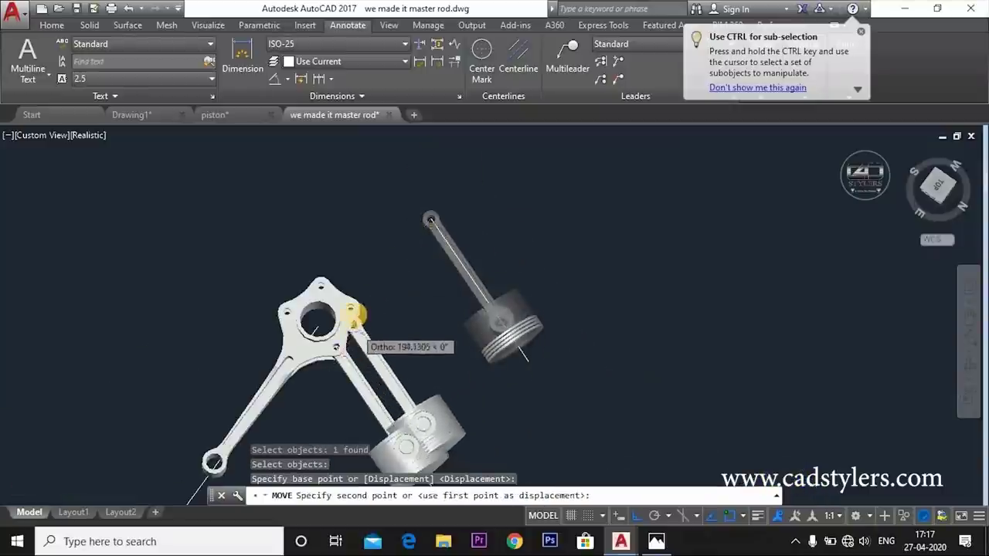
scroll(351, 315, up, 3)
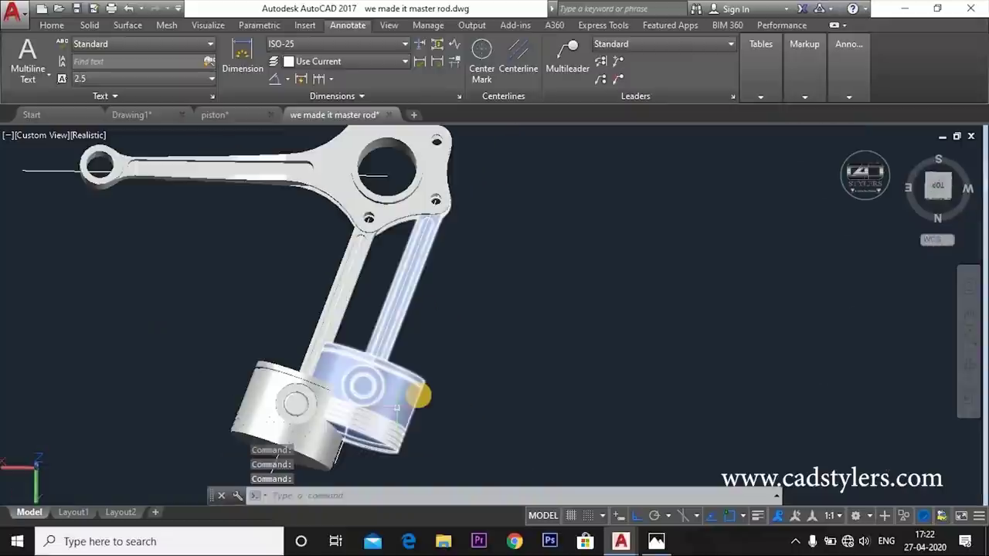
shift+middle_drag(429, 404, 579, 386)
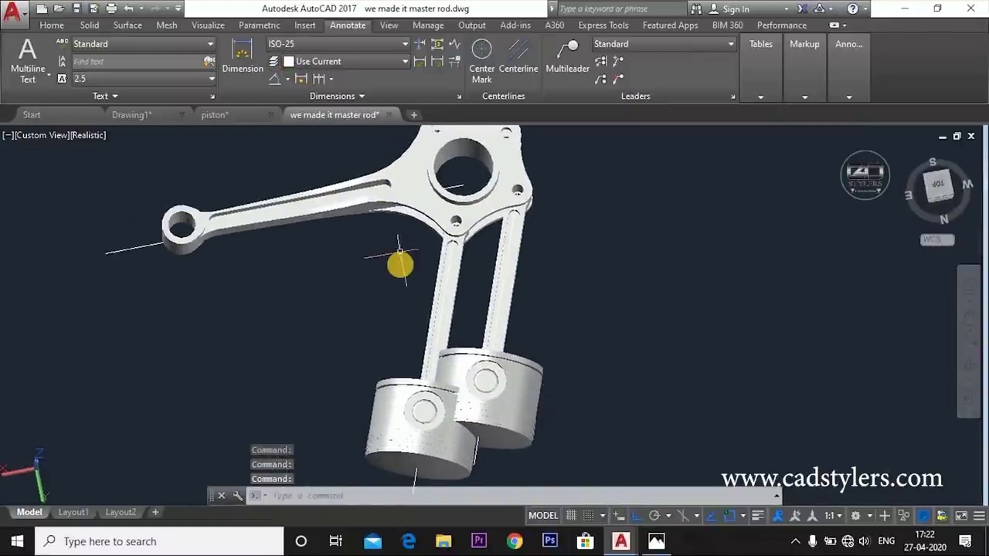
middle_drag(397, 265, 420, 327)
scroll(463, 288, up, 3)
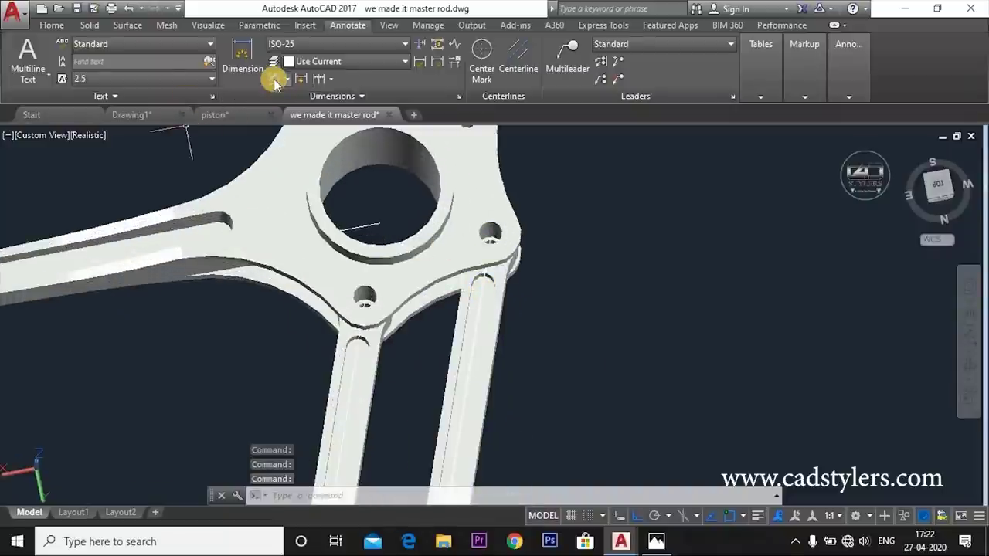
scroll(272, 168, down, 2)
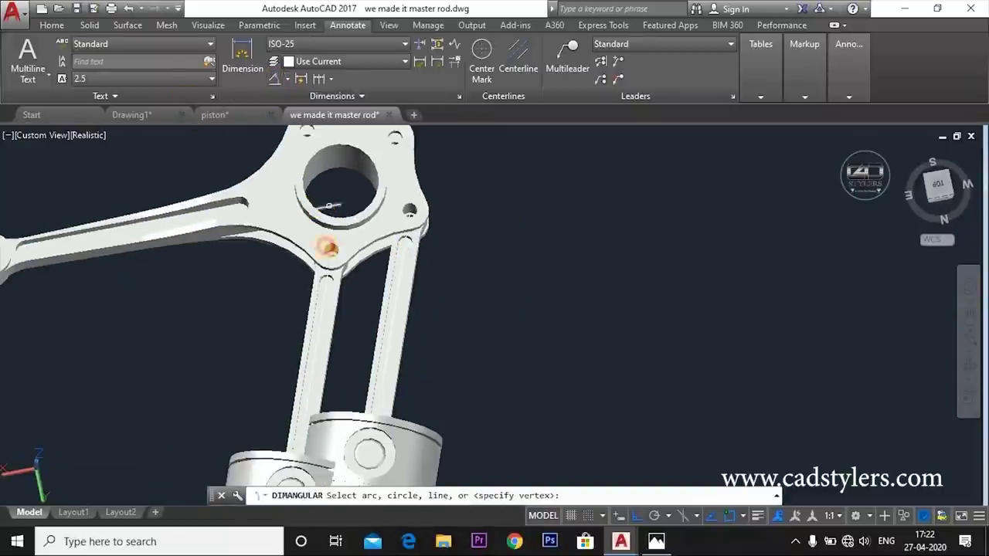
Step: Dimension the 70° angle between the first rod's reference line and the second rod
click(328, 206)
scroll(328, 207, up, 2)
scroll(411, 199, up, 1)
click(411, 199)
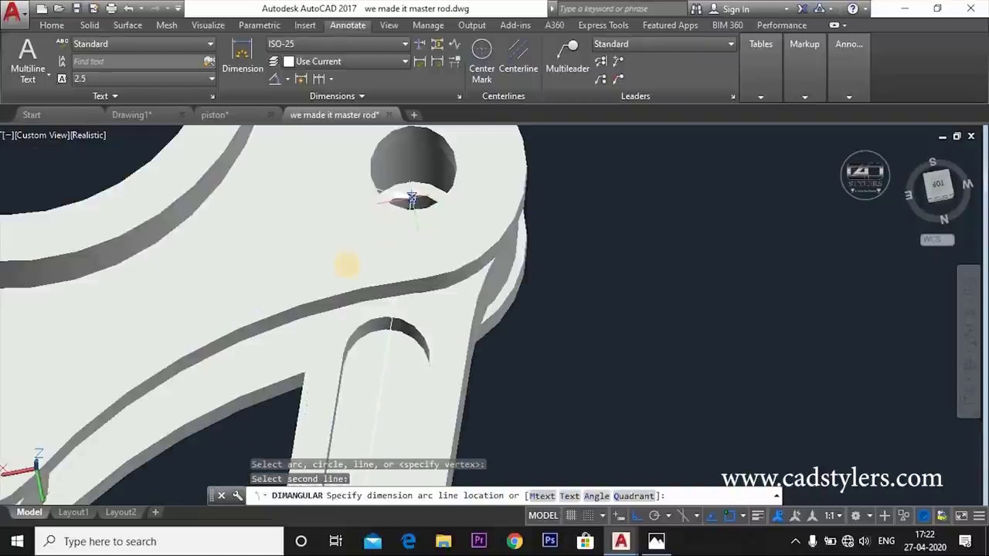
scroll(412, 199, down, 2)
scroll(360, 332, down, 2)
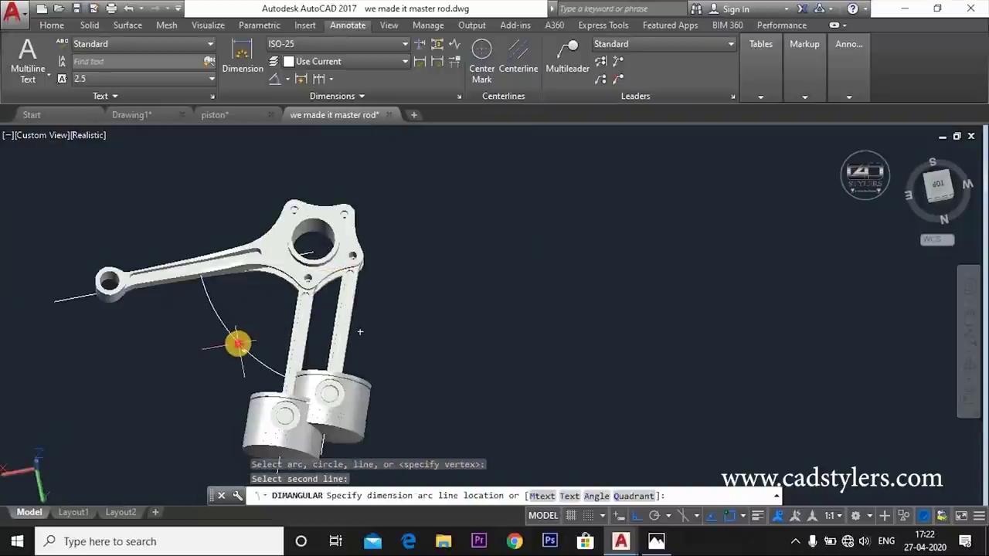
click(237, 344)
scroll(236, 355, up, 1)
scroll(253, 352, up, 1)
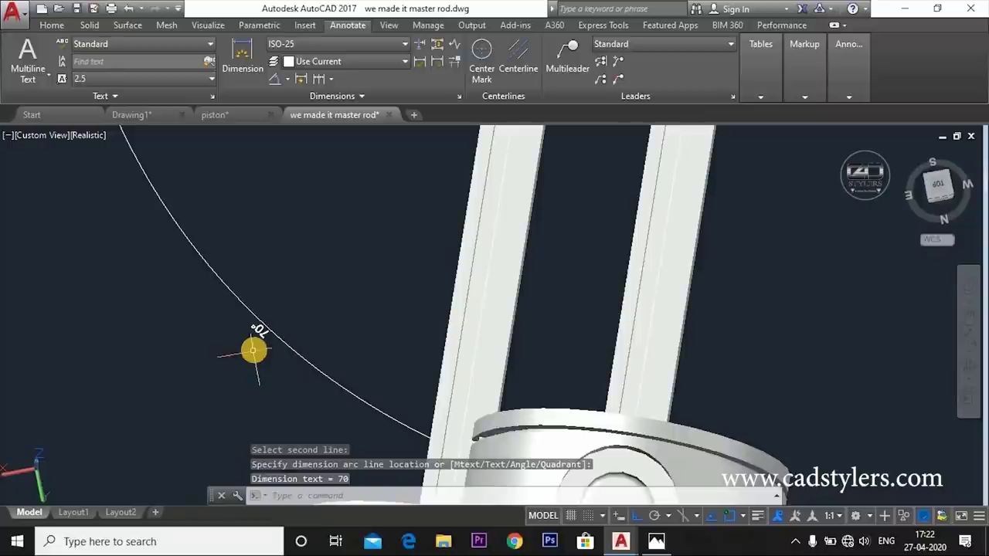
scroll(256, 348, down, 3)
shift+middle_drag(353, 342, 394, 297)
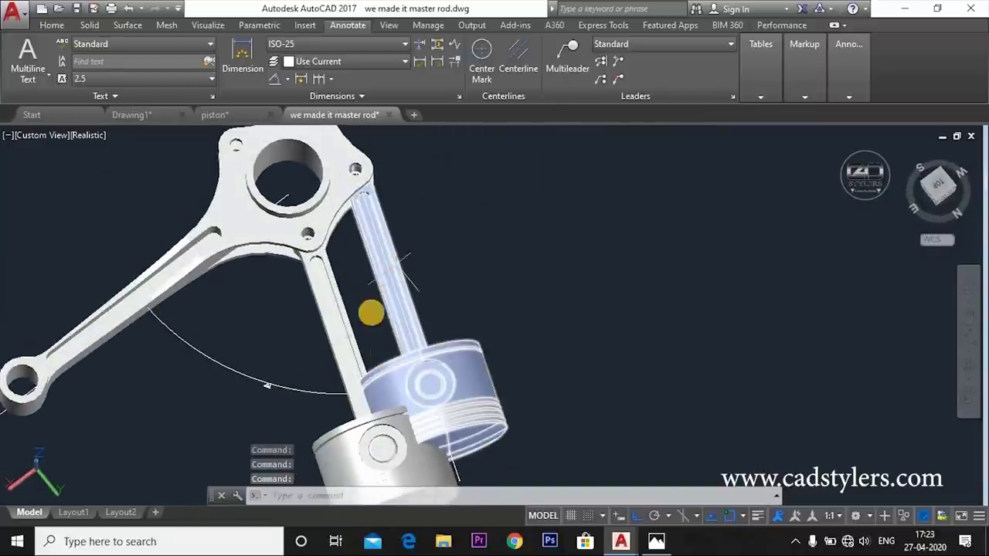
shift+middle_drag(336, 332, 419, 291)
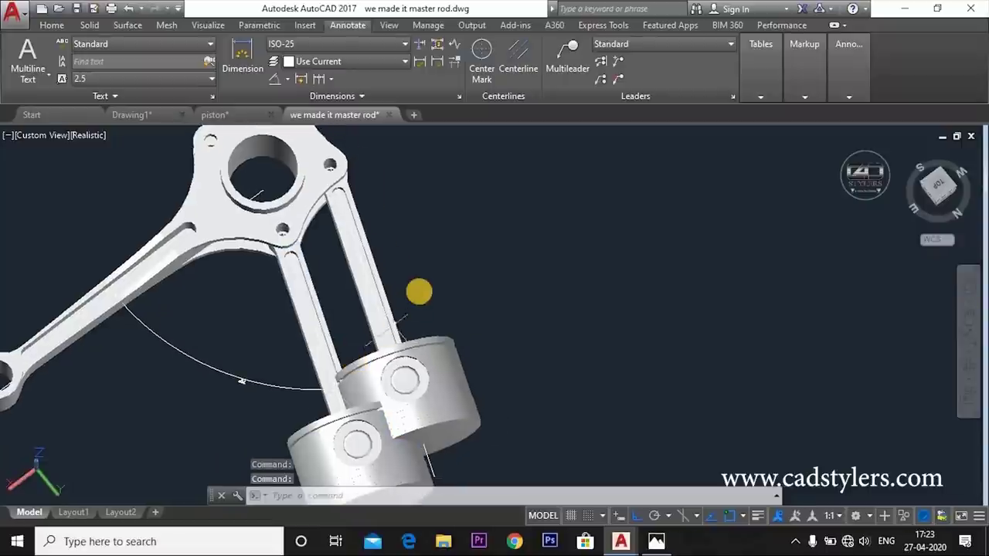
click(656, 541)
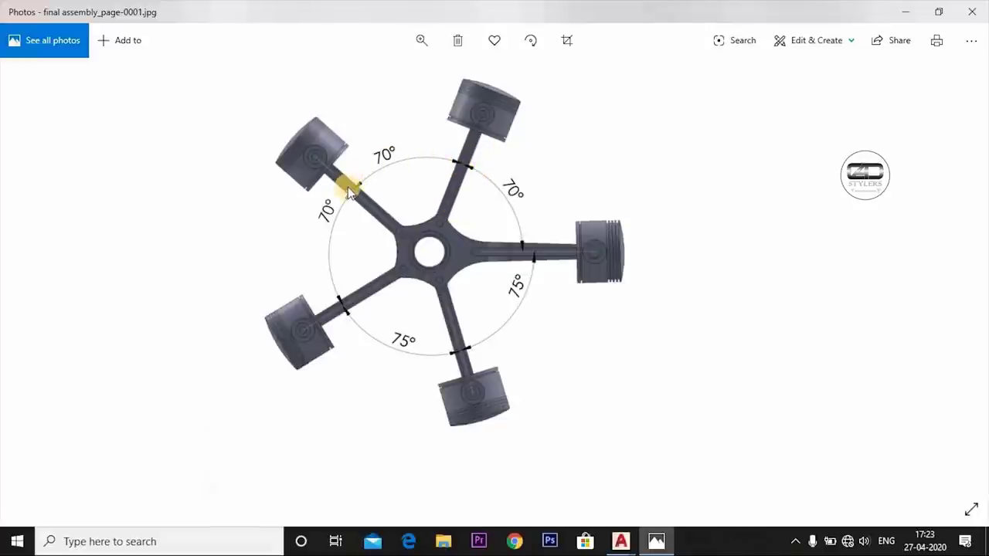
click(658, 543)
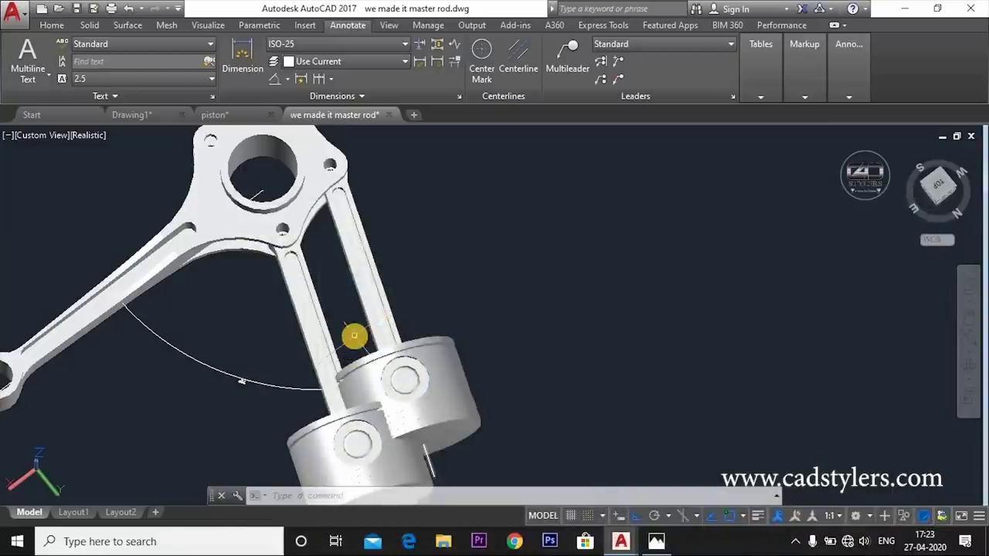
Step: Start 3DROTATE and select the copied connecting rod, piston and piston ring section
shift+middle_drag(569, 384, 499, 399)
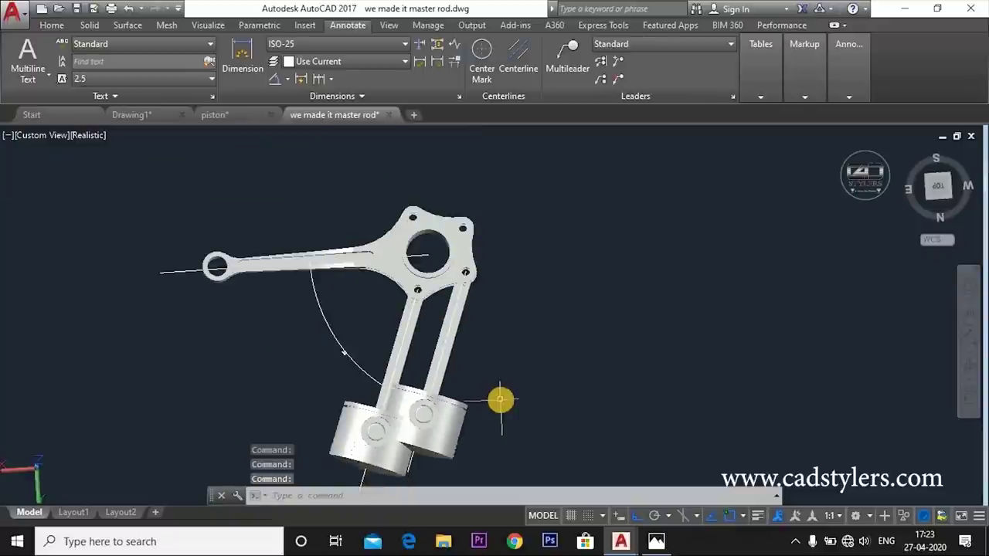
text(3dro)
key(Return)
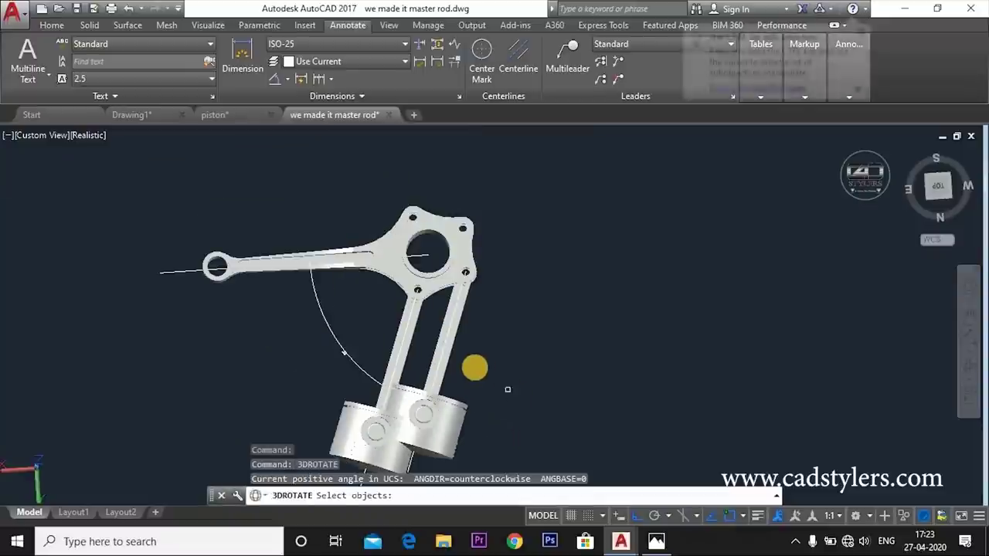
click(469, 347)
click(433, 415)
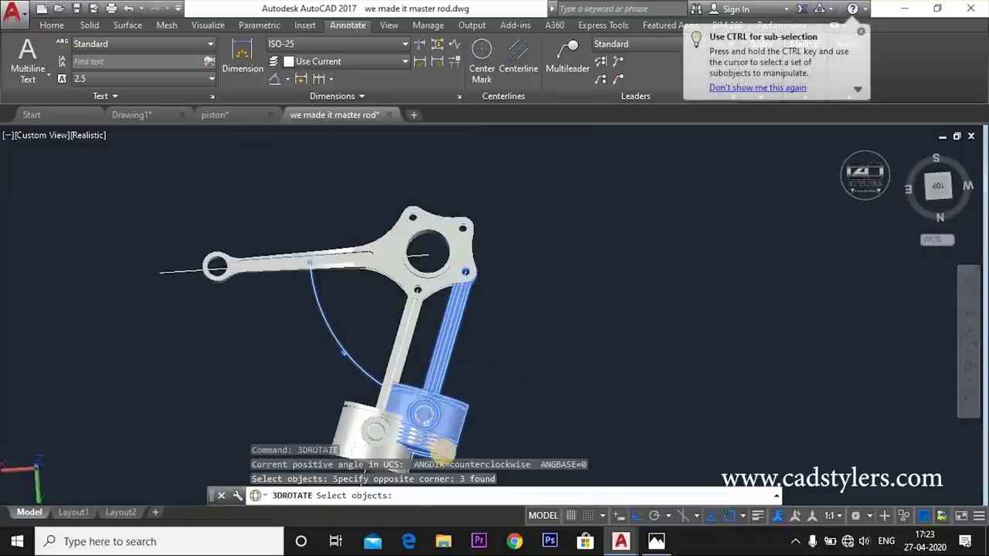
scroll(448, 387, up, 3)
scroll(470, 342, up, 2)
scroll(467, 357, up, 2)
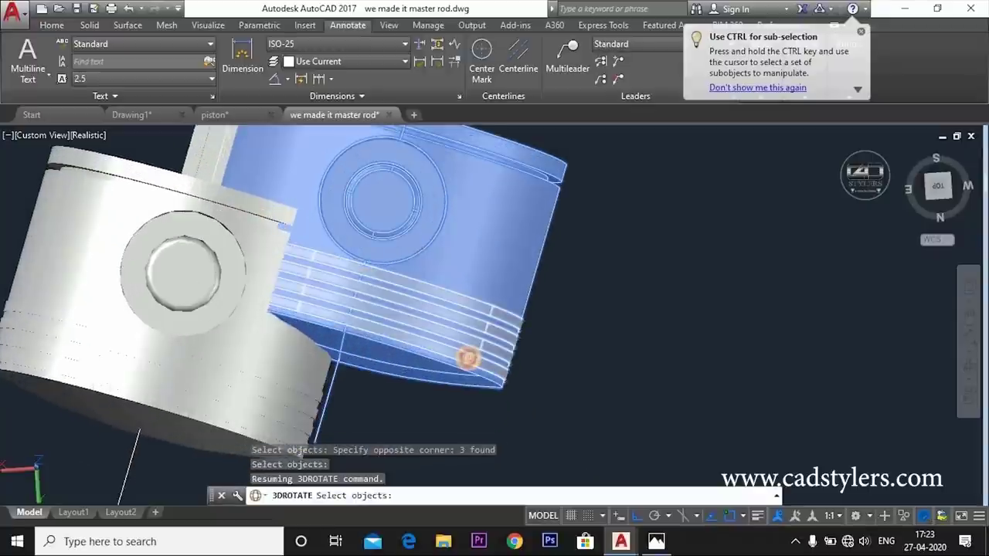
click(468, 358)
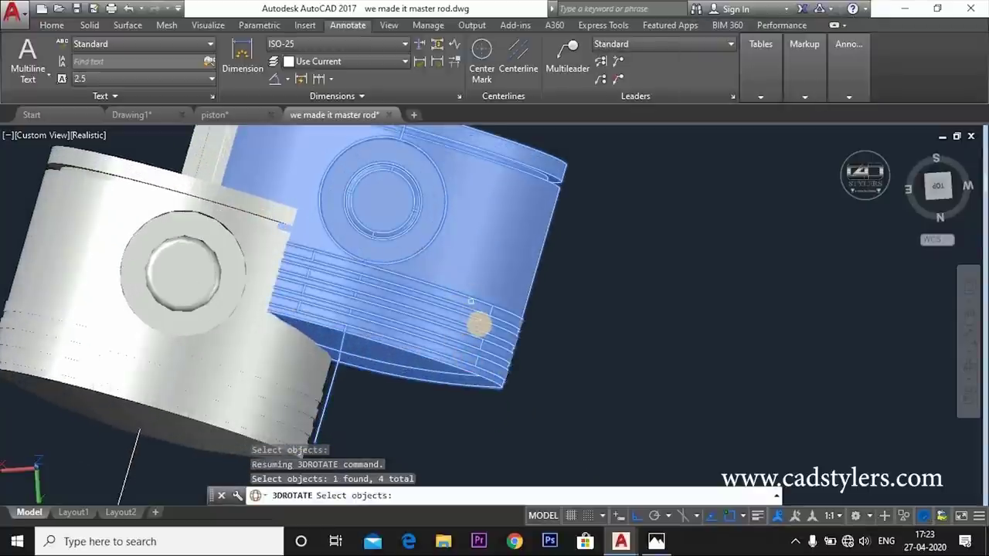
scroll(541, 327, down, 3)
middle_drag(552, 327, 503, 469)
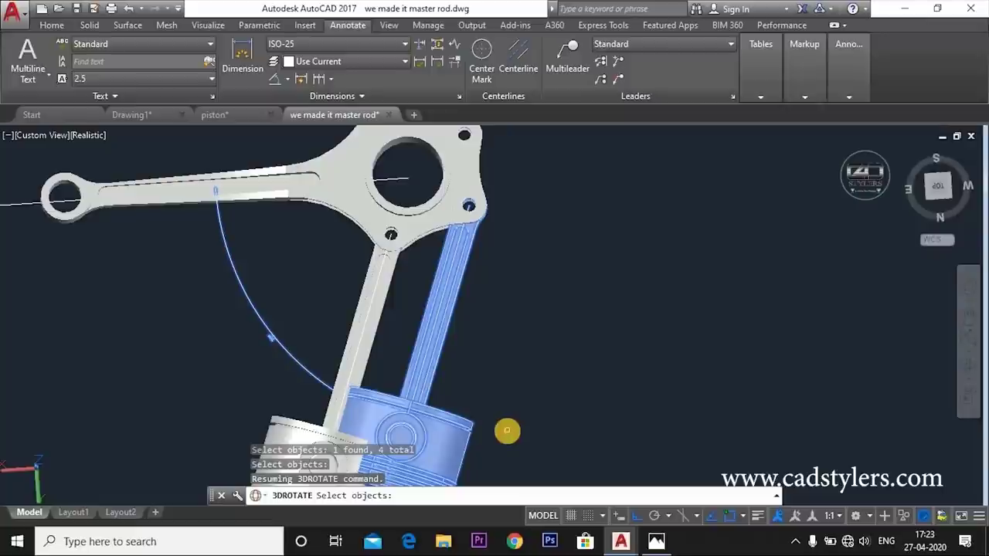
key(Return)
Step: Rotate the selection 70° about an axis through the rod's pin hole
scroll(468, 207, up, 2)
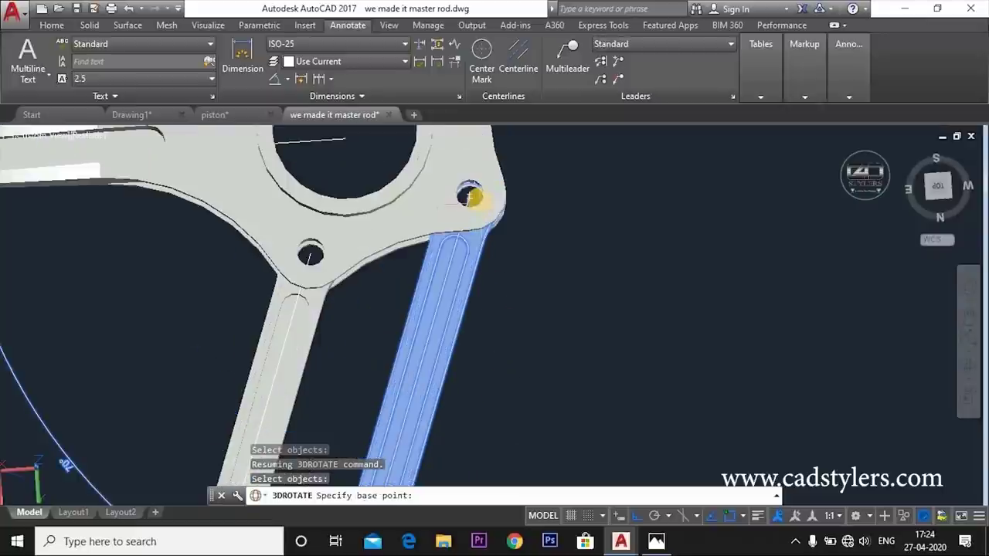
scroll(474, 194, up, 1)
scroll(485, 270, up, 1)
scroll(471, 193, up, 2)
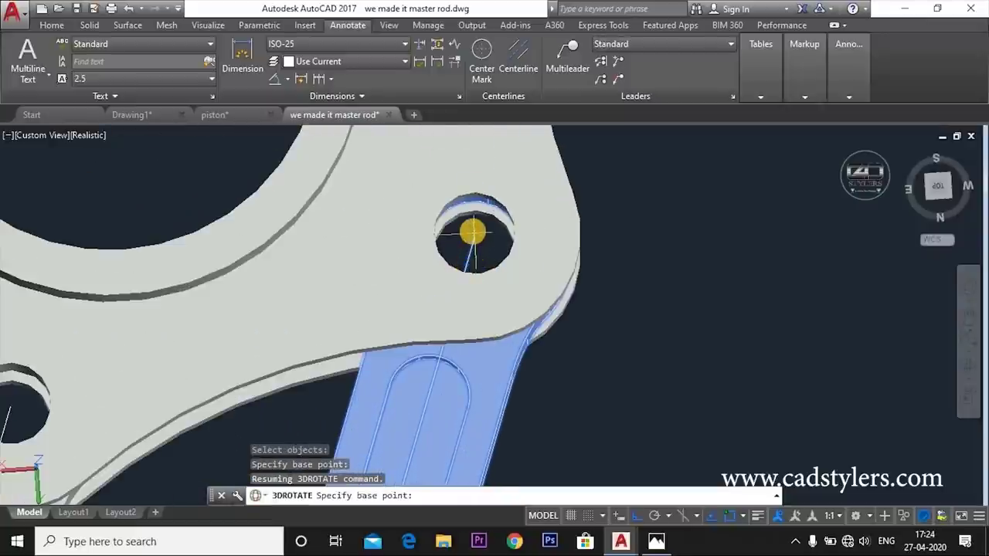
click(473, 231)
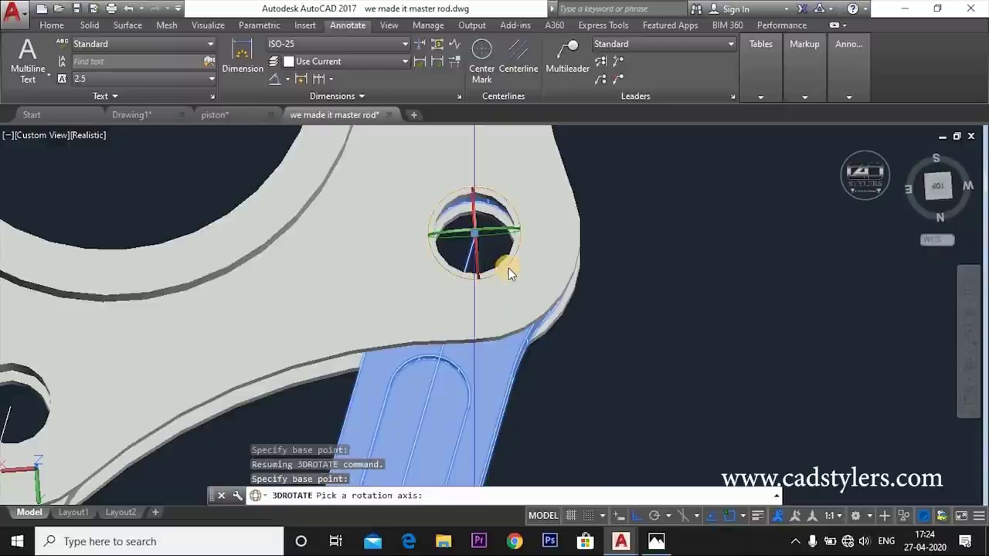
click(507, 267)
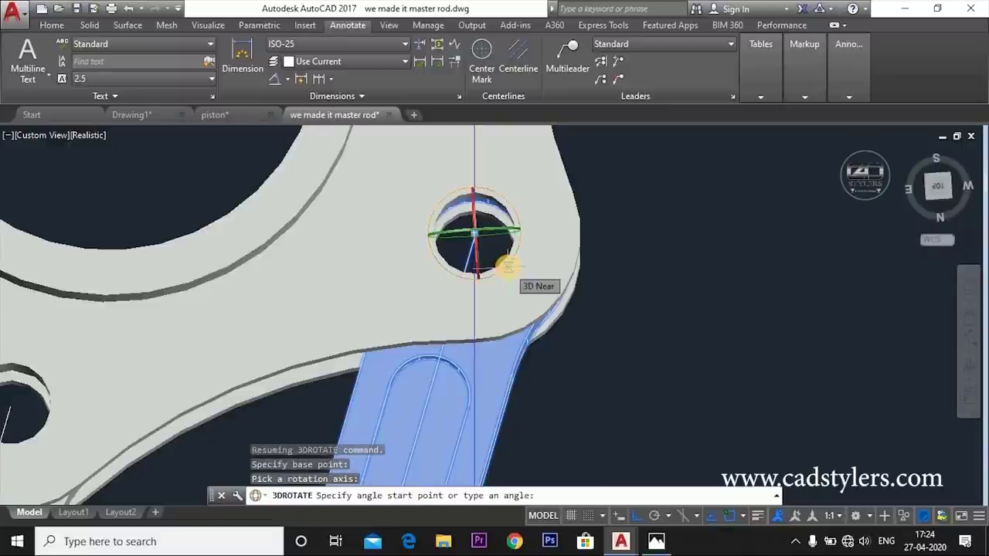
scroll(506, 267, down, 2)
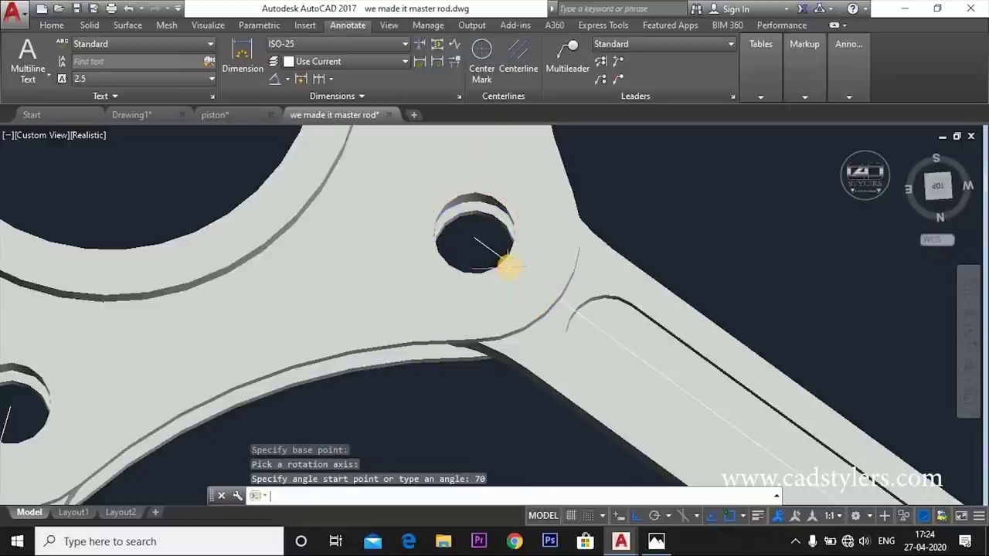
scroll(512, 275, down, 2)
scroll(512, 309, down, 2)
middle_drag(512, 255, 522, 266)
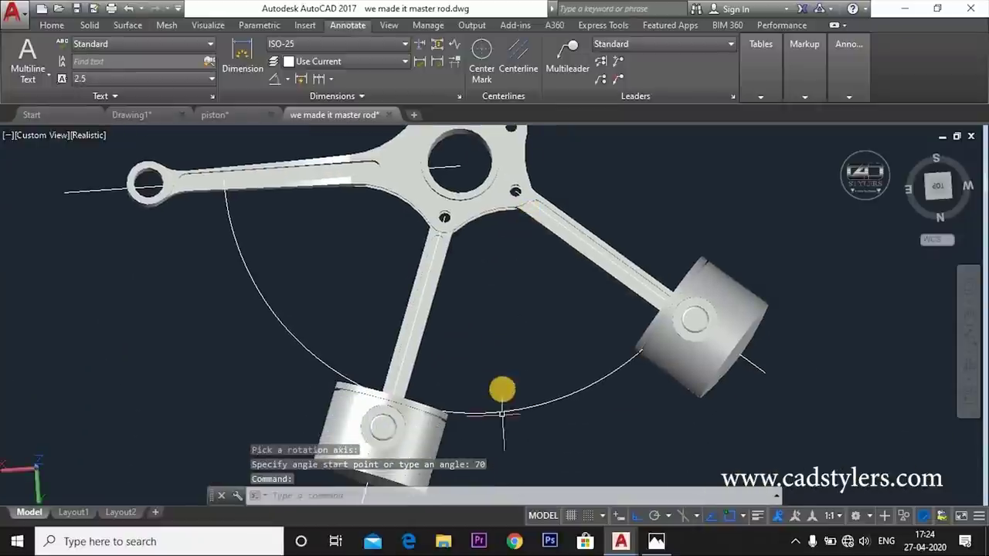
middle_drag(503, 388, 504, 355)
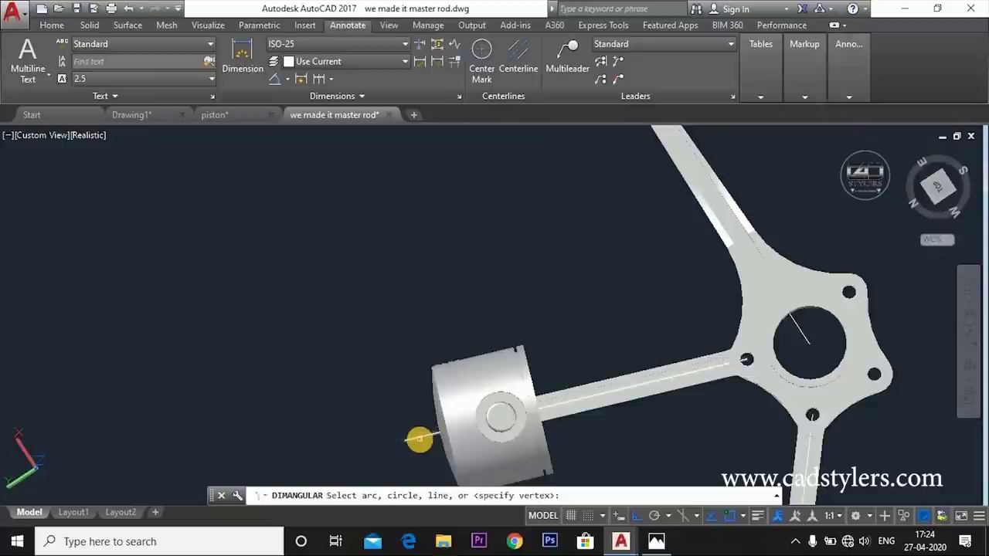
Step: Place a 70° angular dimension arc between the first and second piston centre lines
click(421, 439)
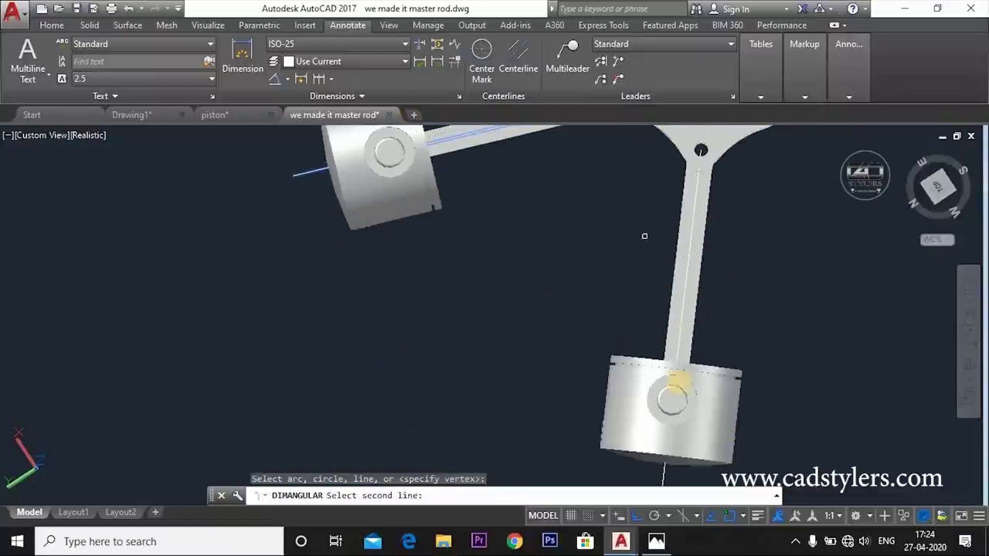
click(635, 352)
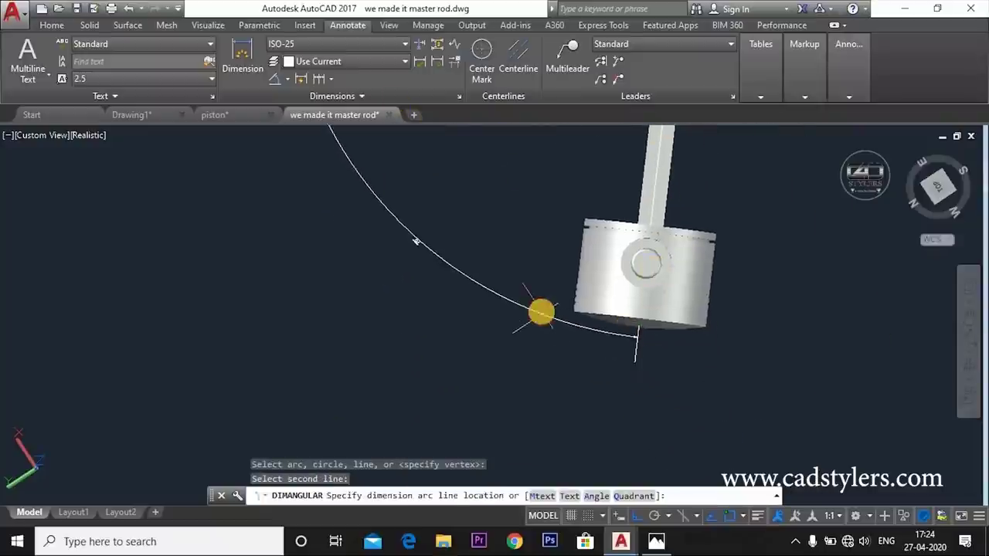
click(563, 203)
scroll(506, 332, up, 2)
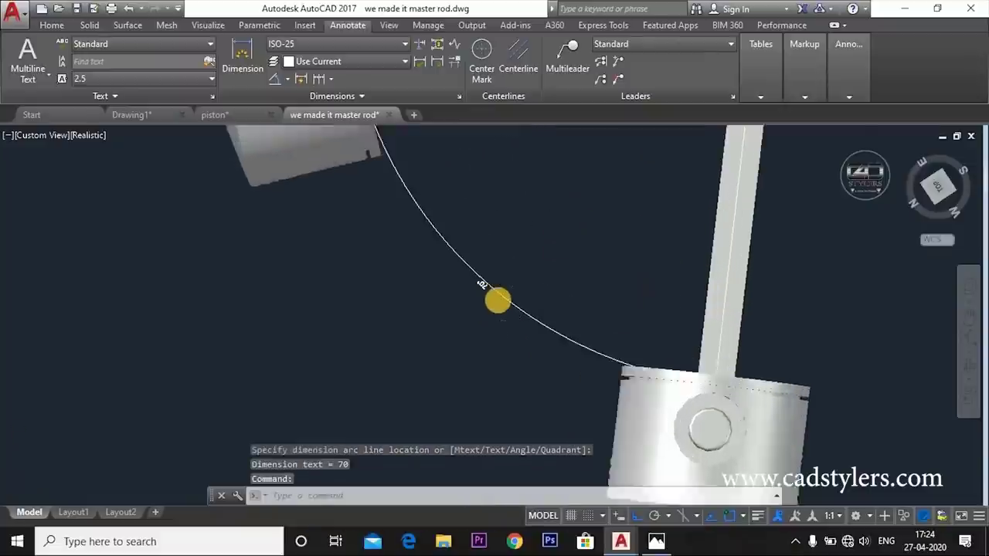
scroll(498, 290, up, 2)
scroll(498, 277, up, 2)
scroll(499, 276, down, 4)
scroll(404, 327, down, 1)
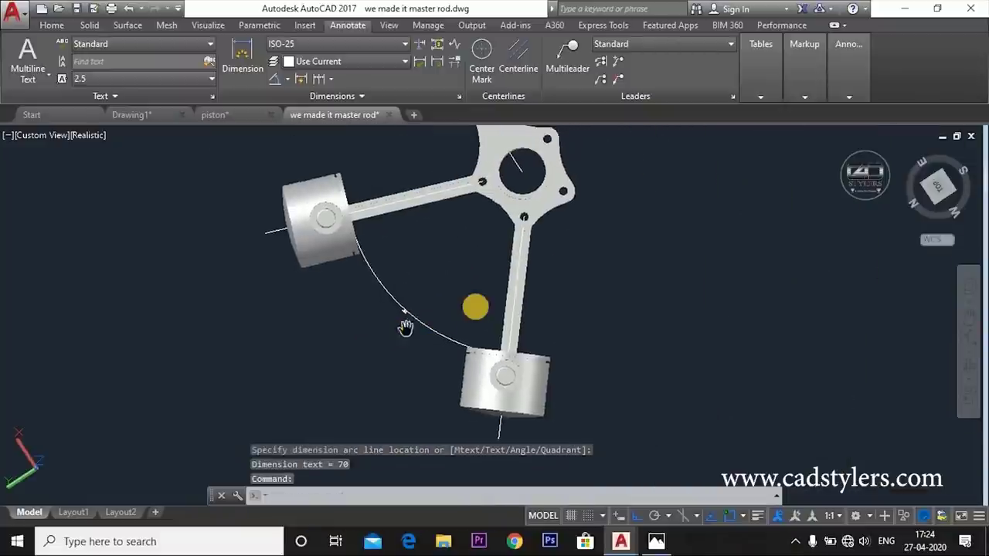
scroll(571, 350, down, 2)
key(Escape)
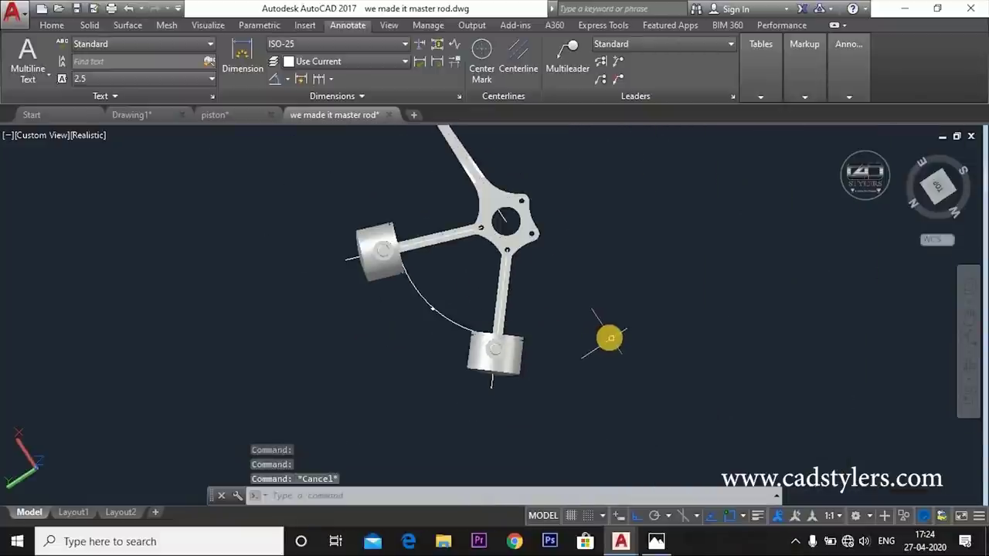
Step: Copy the lower connecting rod and piston from its pin hole to a spot right of the assembly
text(co)
key(Return)
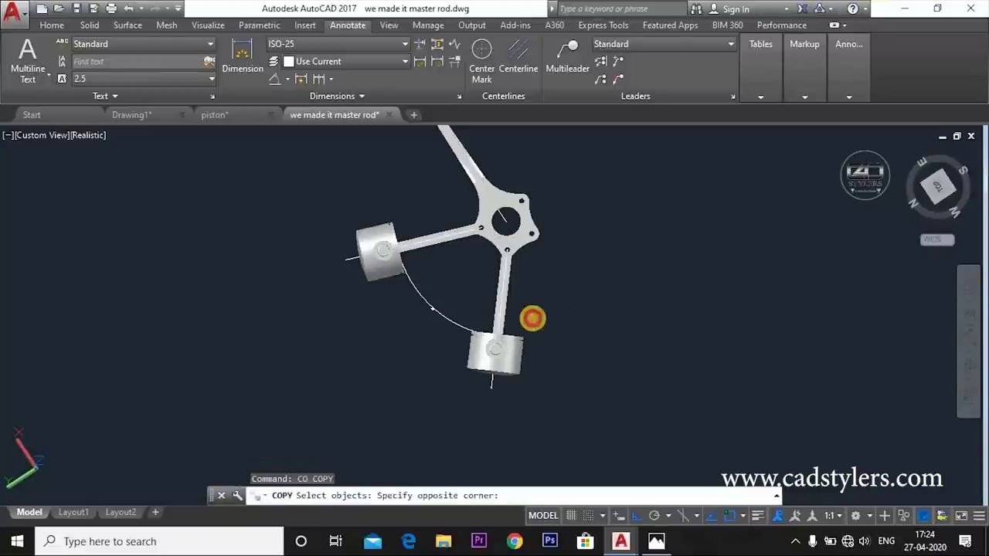
click(430, 389)
key(Return)
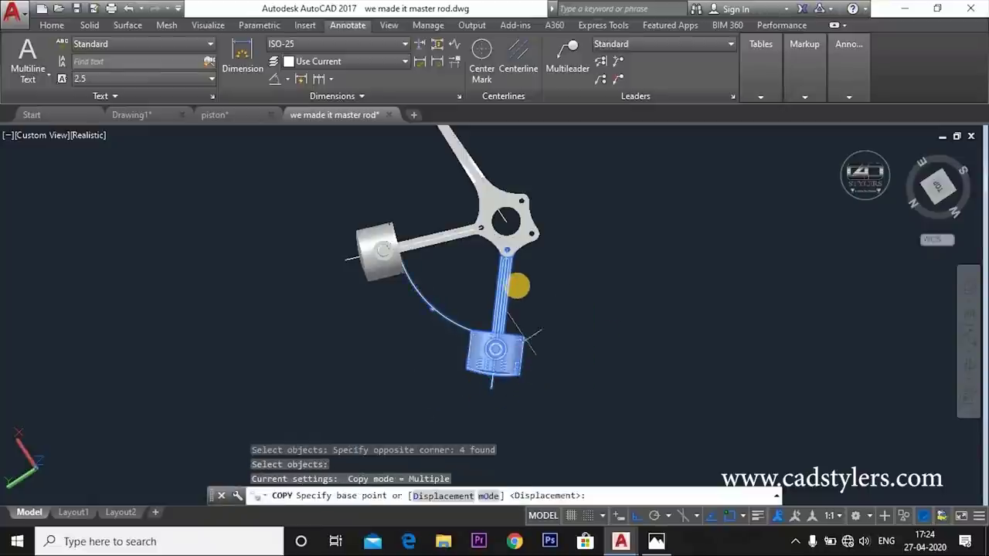
scroll(507, 250, up, 3)
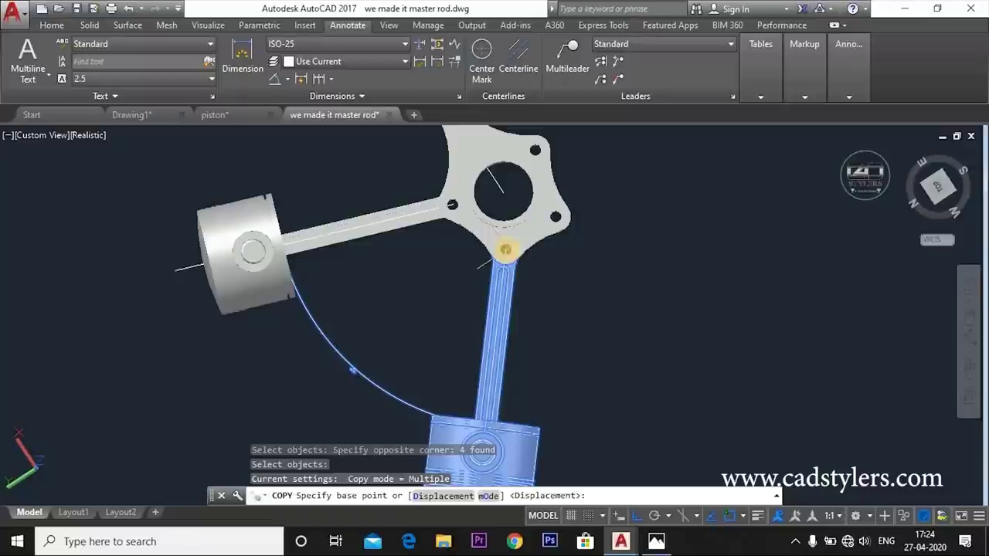
scroll(505, 249, up, 3)
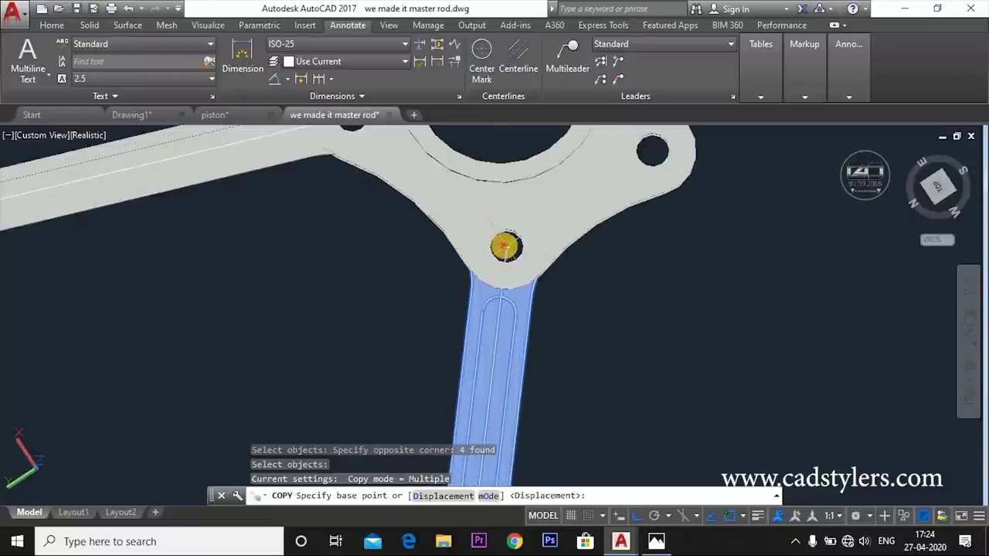
click(506, 246)
scroll(506, 247, down, 3)
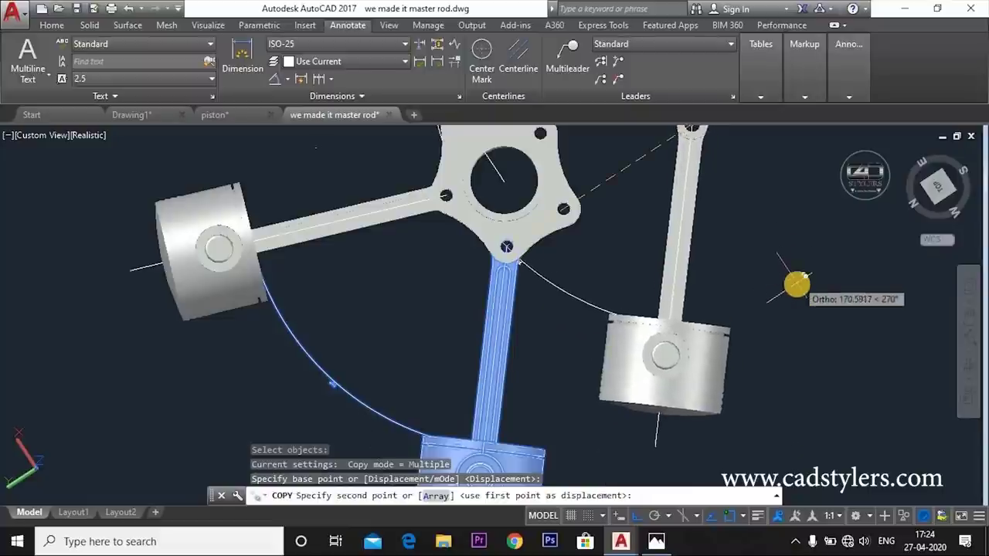
click(788, 287)
key(Escape)
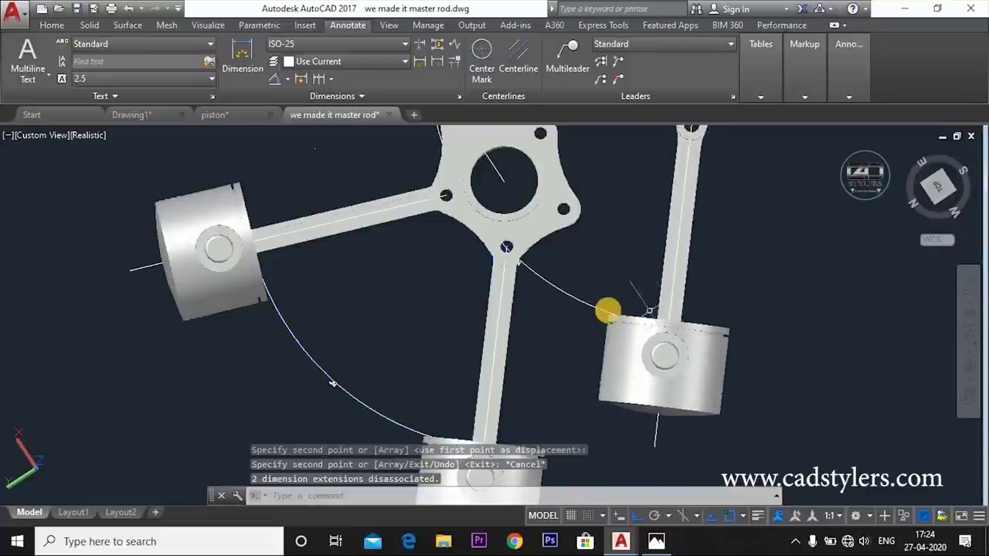
Step: Delete the leftover line running from the rod pin
click(599, 310)
key(Delete)
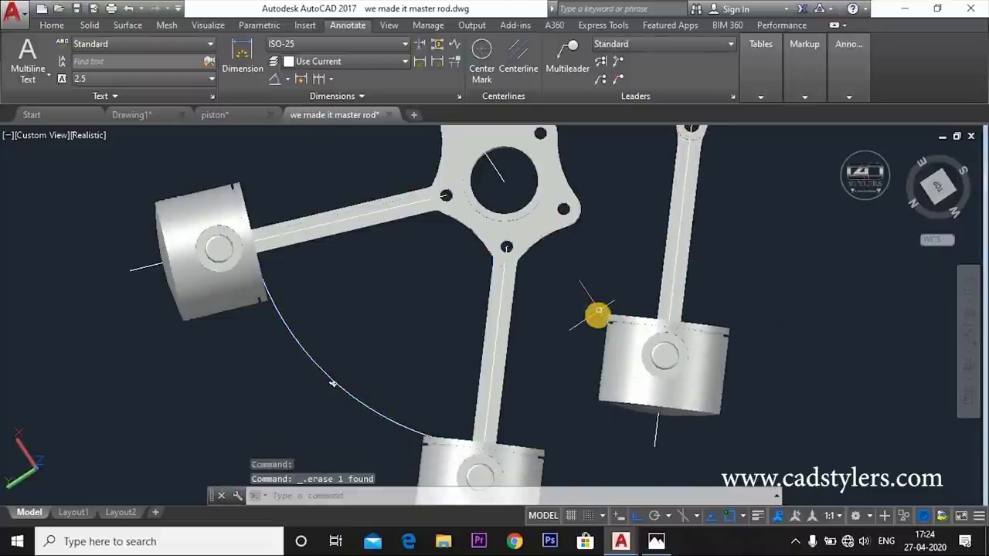
scroll(599, 312, down, 4)
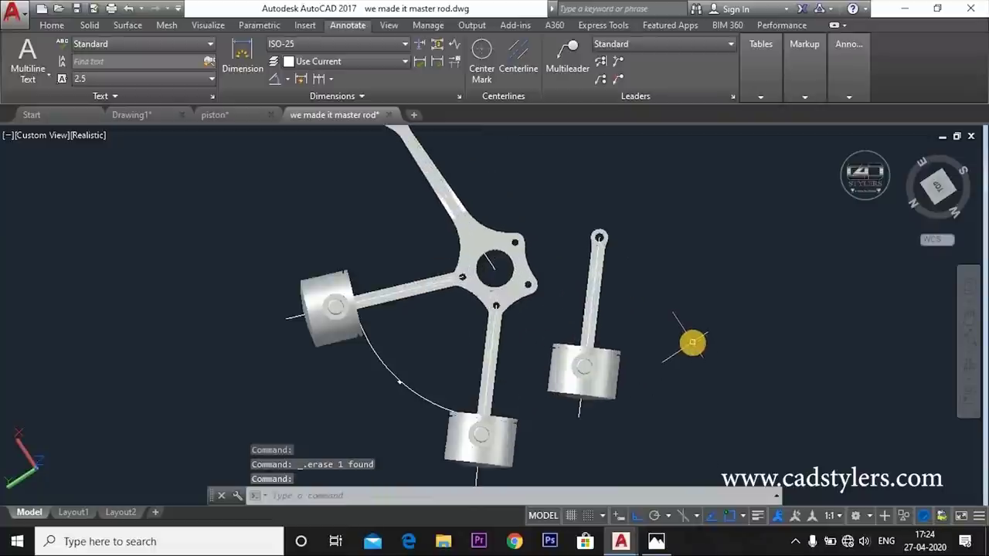
shift+middle_drag(692, 343, 629, 360)
scroll(629, 371, up, 5)
text(m)
key(Return)
scroll(806, 316, down, 2)
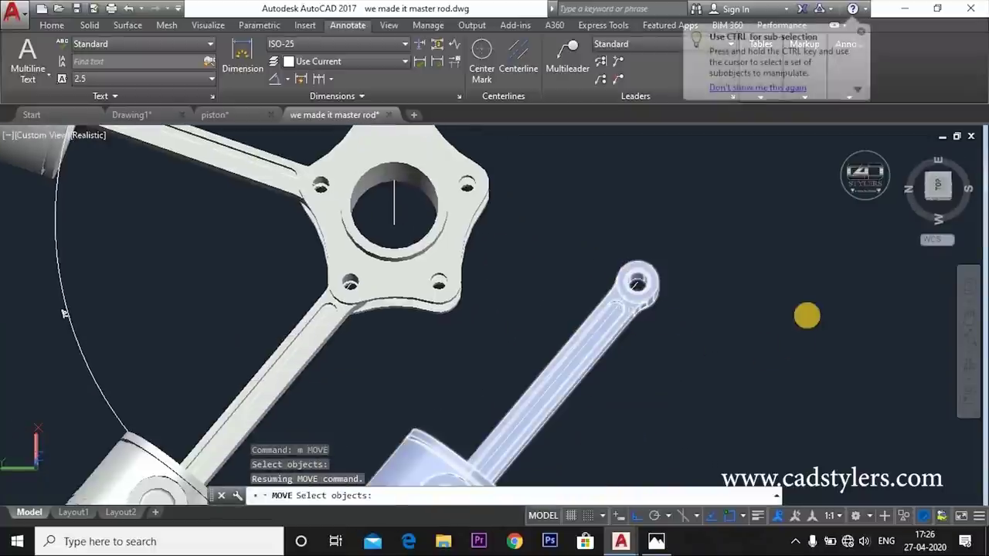
click(702, 236)
scroll(632, 368, down, 3)
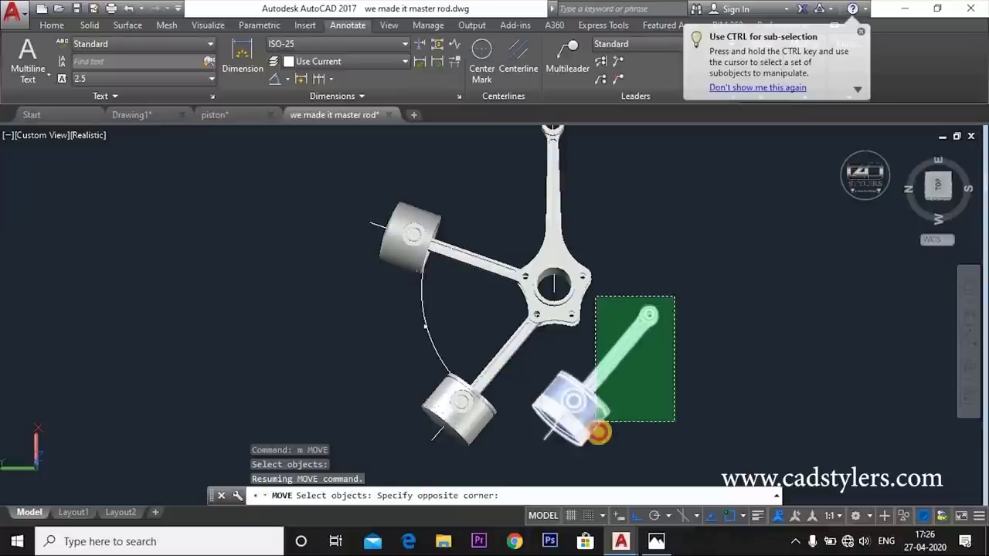
click(632, 369)
scroll(587, 432, up, 5)
scroll(576, 400, up, 2)
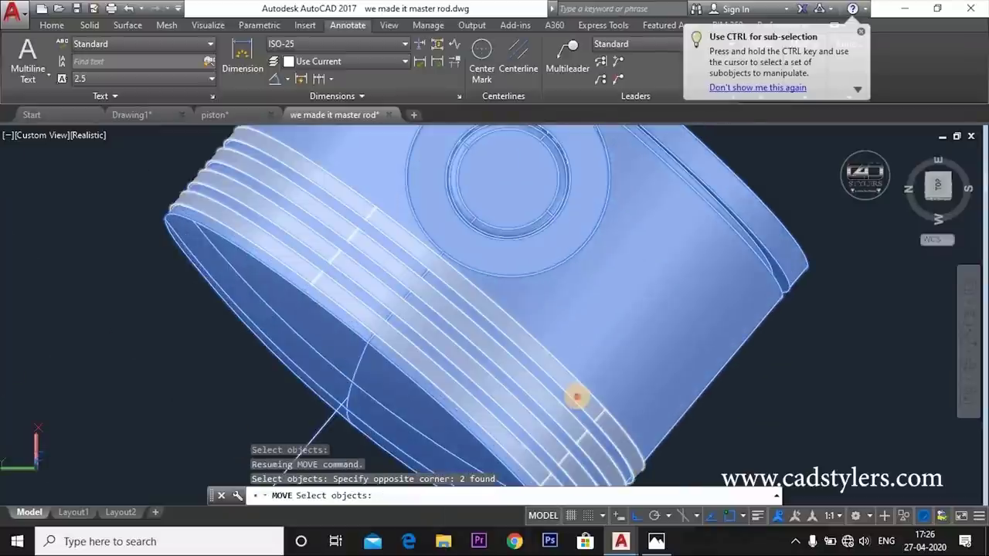
click(574, 398)
scroll(587, 410, down, 5)
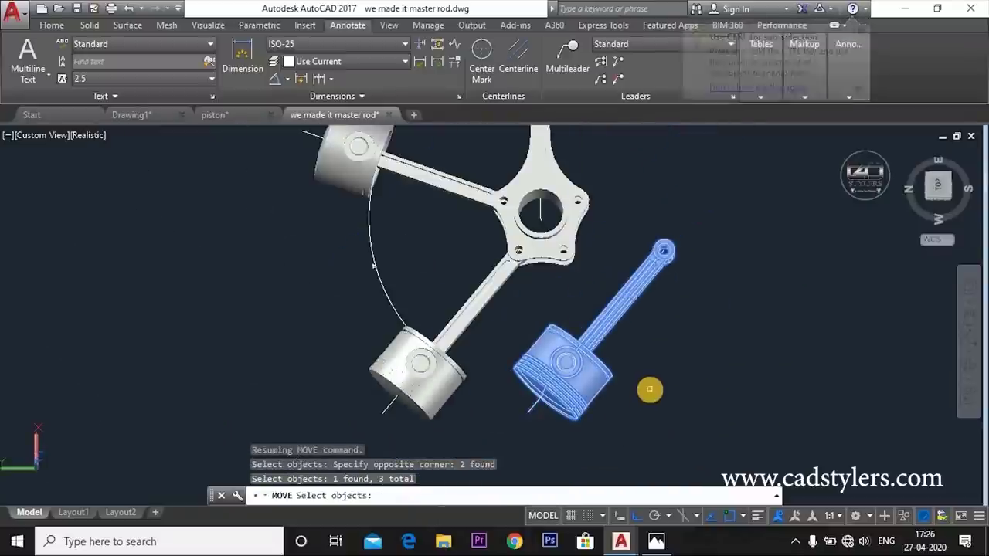
key(Return)
scroll(656, 274, up, 3)
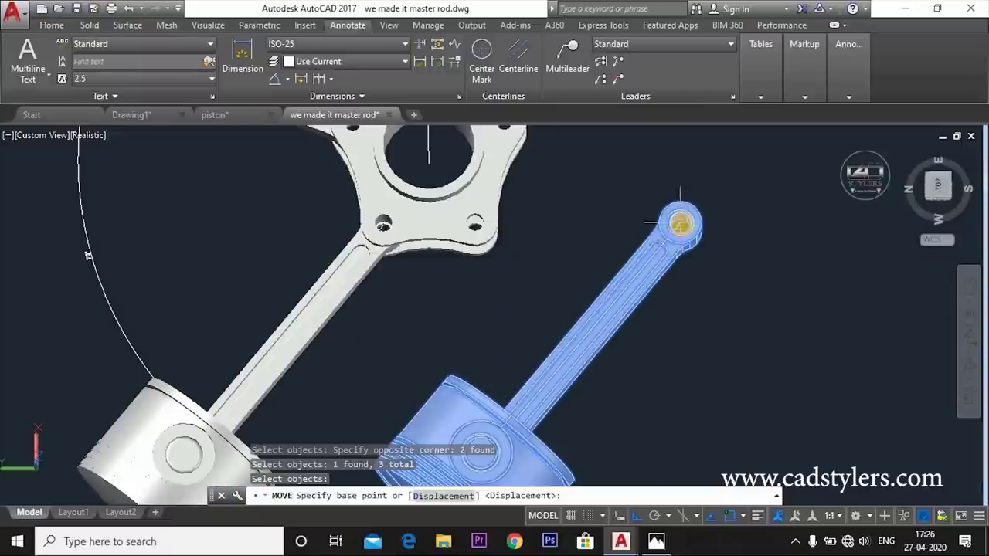
scroll(679, 225, up, 3)
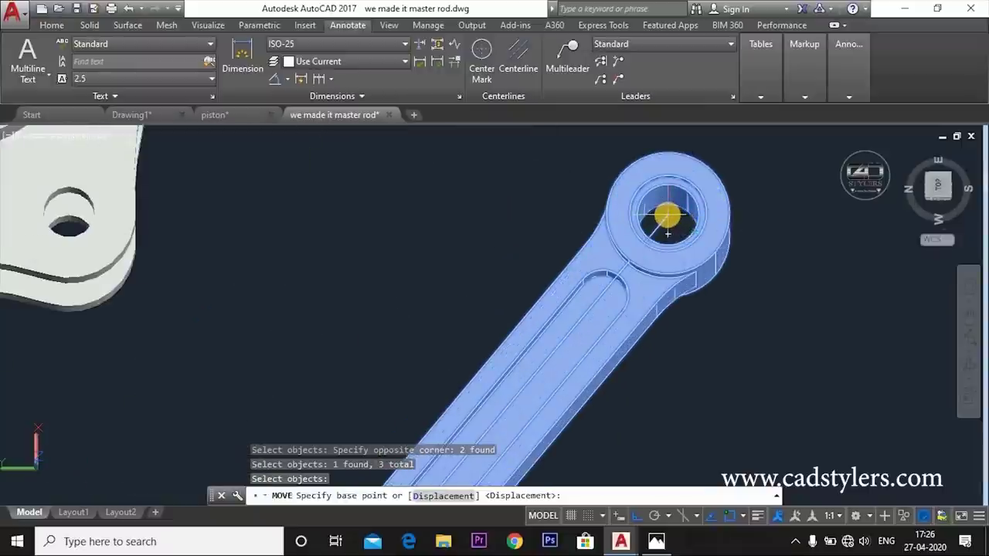
click(668, 232)
scroll(541, 255, down, 4)
scroll(419, 263, up, 2)
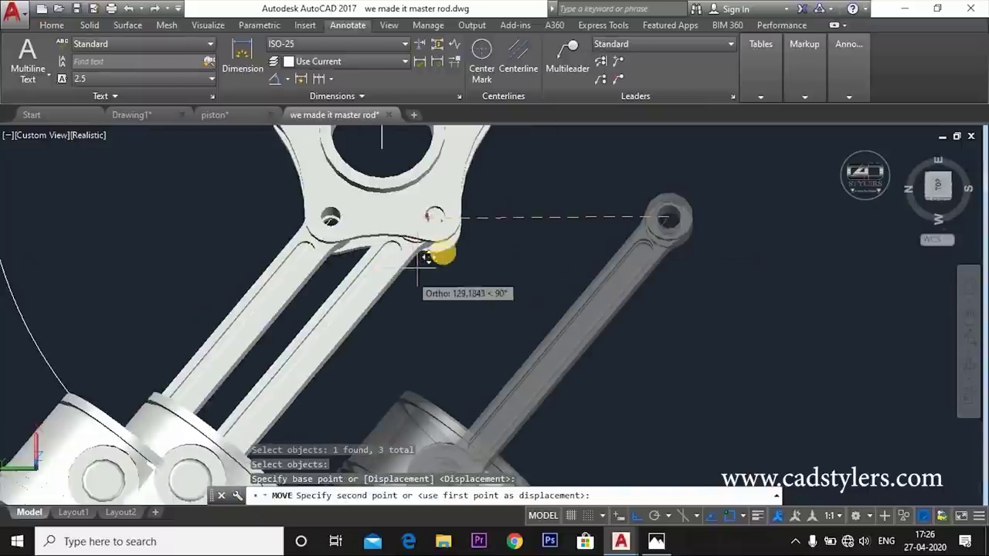
scroll(448, 232, up, 2)
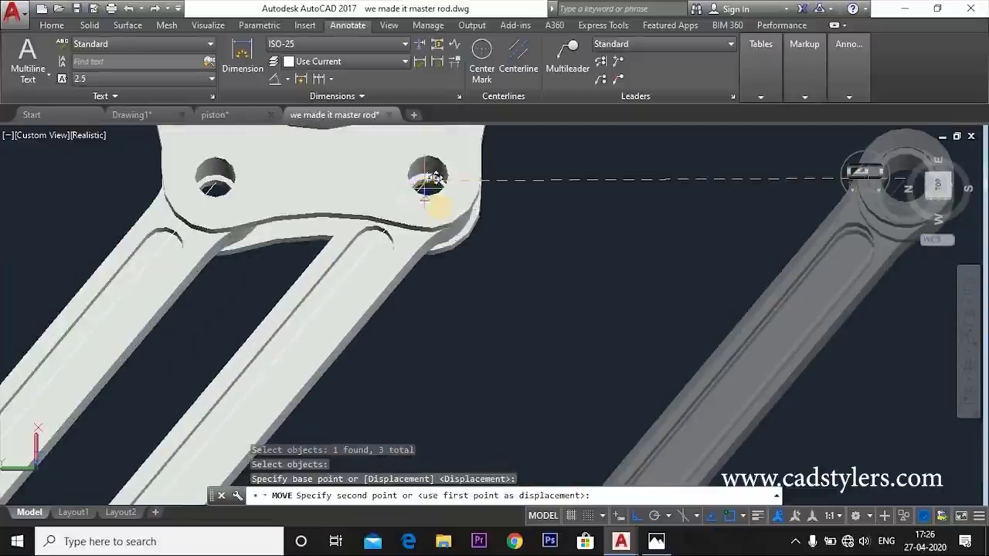
scroll(470, 239, down, 3)
shift+middle_drag(452, 254, 439, 222)
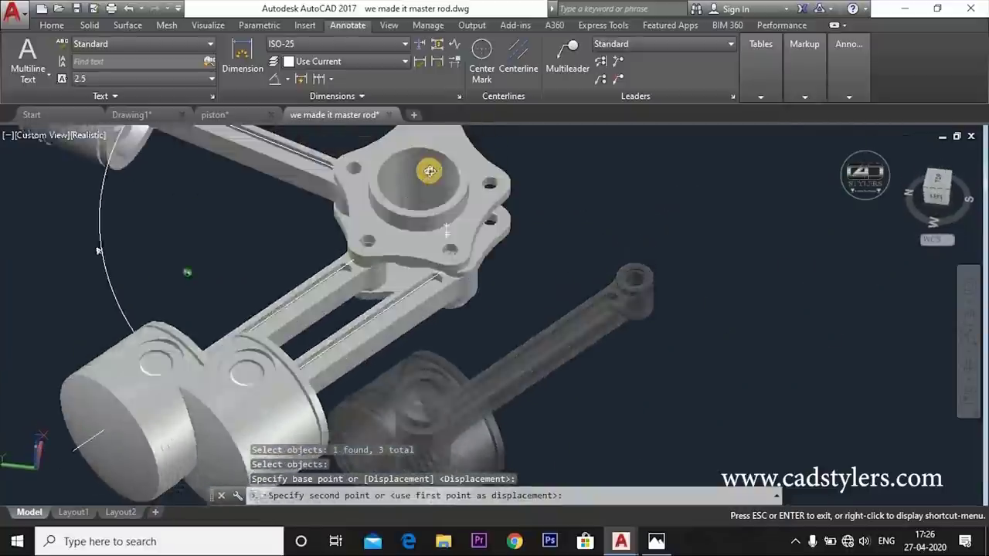
scroll(440, 232, up, 3)
mouse_move(443, 265)
shift+middle_down()
mouse_move(443, 225)
mouse_move(452, 293)
mouse_move(465, 283)
mouse_move(420, 309)
mouse_move(420, 327)
mouse_move(363, 331)
mouse_move(362, 319)
mouse_move(258, 311)
mouse_move(285, 209)
mouse_move(295, 214)
mouse_move(297, 254)
mouse_move(287, 205)
mouse_move(393, 314)
mouse_move(496, 368)
shift+middle_up()
scroll(448, 221, up, 2)
scroll(448, 232, down, 3)
scroll(441, 254, up, 4)
shift+right_click(490, 377)
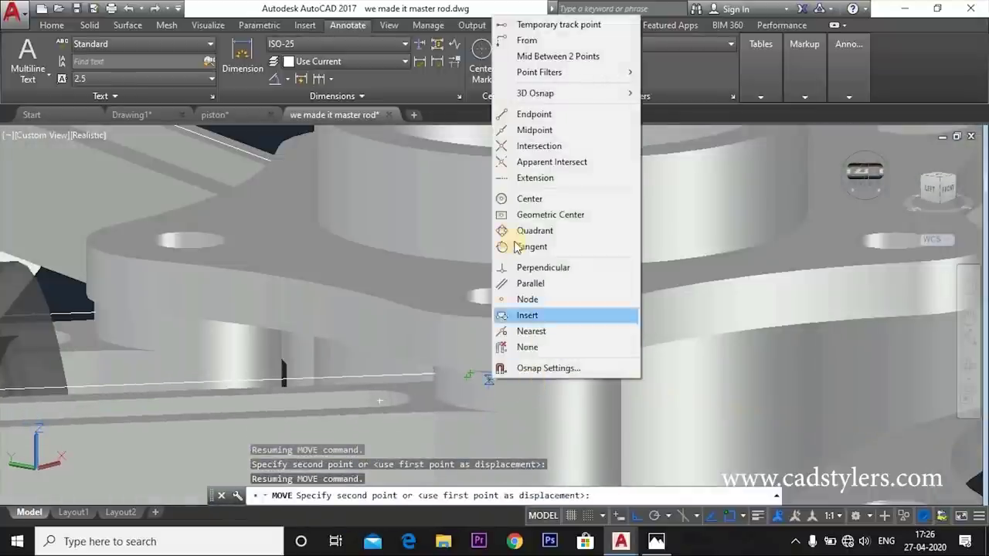
click(530, 199)
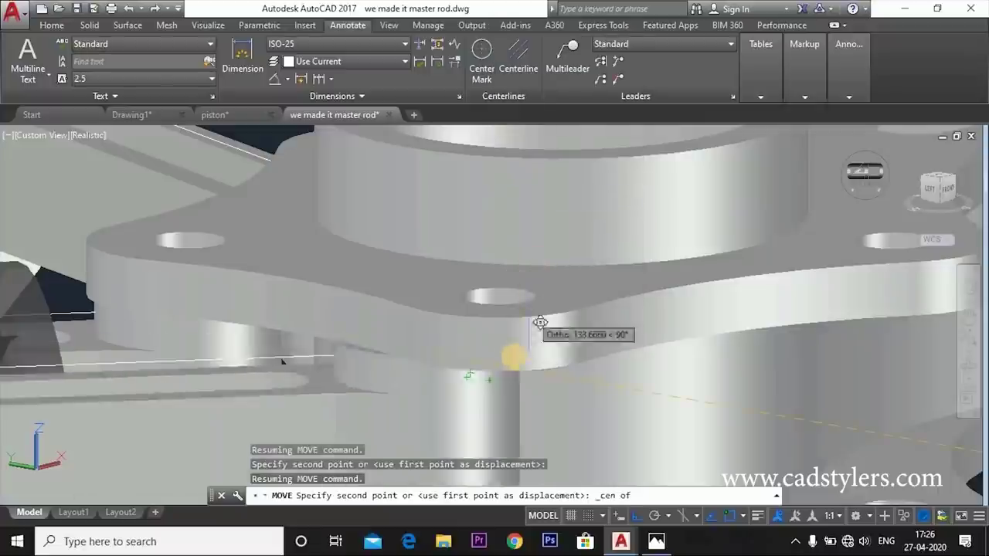
click(499, 351)
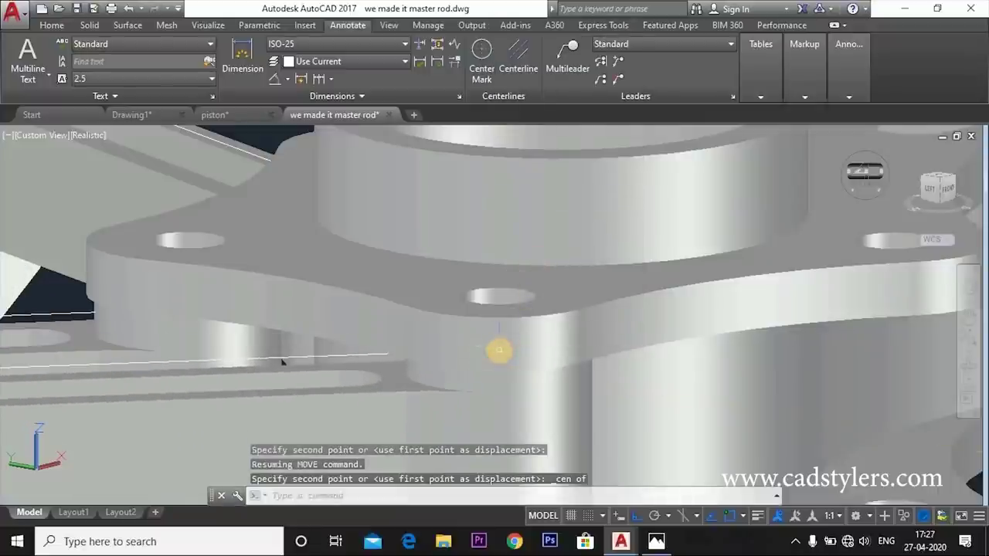
scroll(282, 361, down, 5)
scroll(282, 361, down, 2)
scroll(282, 362, down, 3)
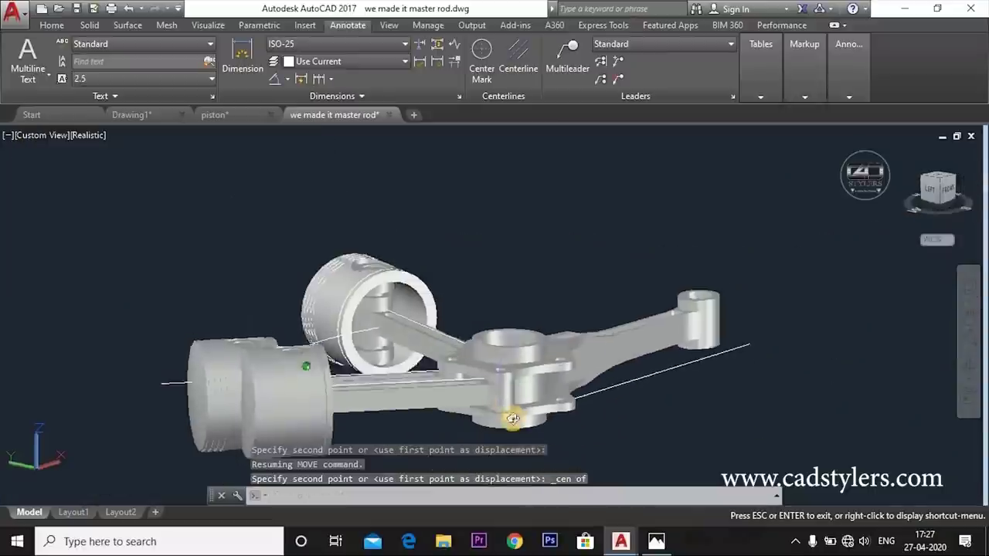
shift+middle_drag(282, 361, 283, 343)
scroll(504, 415, up, 3)
scroll(503, 413, up, 2)
scroll(503, 412, down, 3)
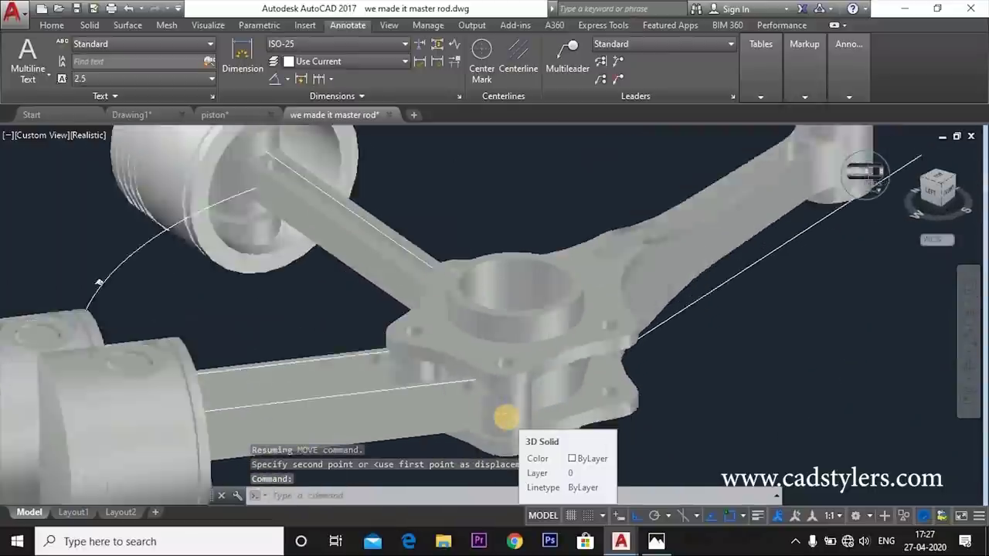
scroll(486, 408, down, 3)
mouse_move(480, 406)
shift+middle_down()
mouse_move(579, 445)
mouse_move(591, 468)
shift+middle_up()
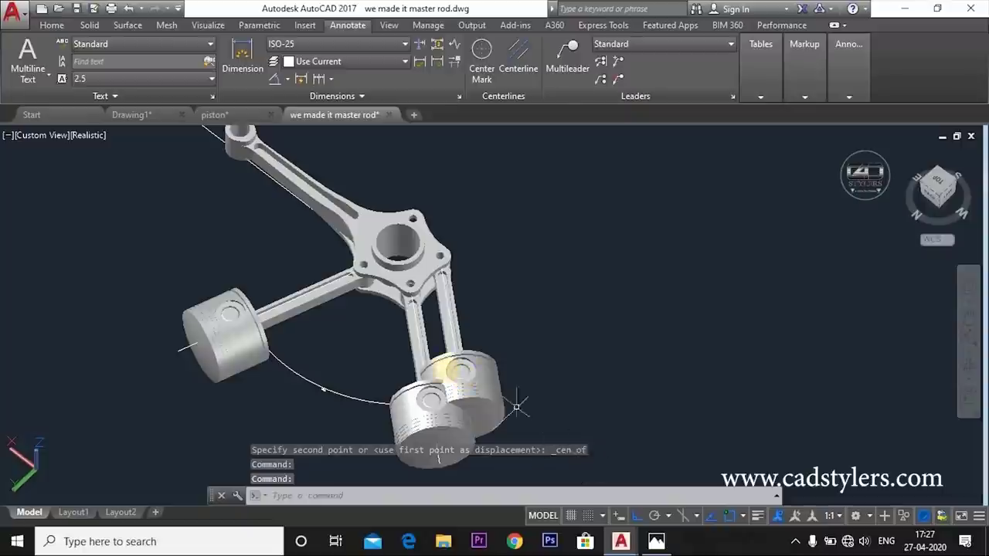
scroll(456, 368, up, 2)
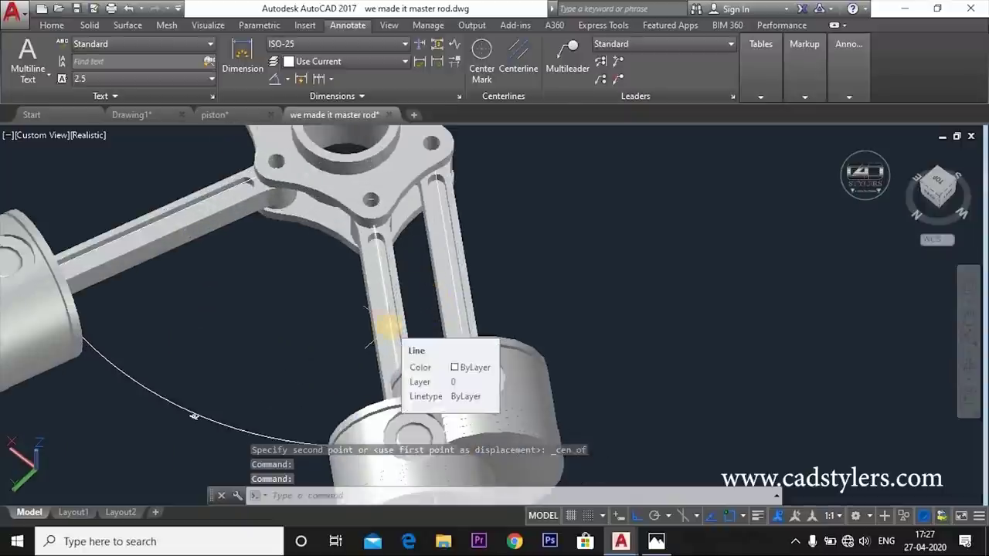
mouse_move(530, 315)
middle_down()
mouse_move(450, 360)
mouse_move(438, 355)
middle_up()
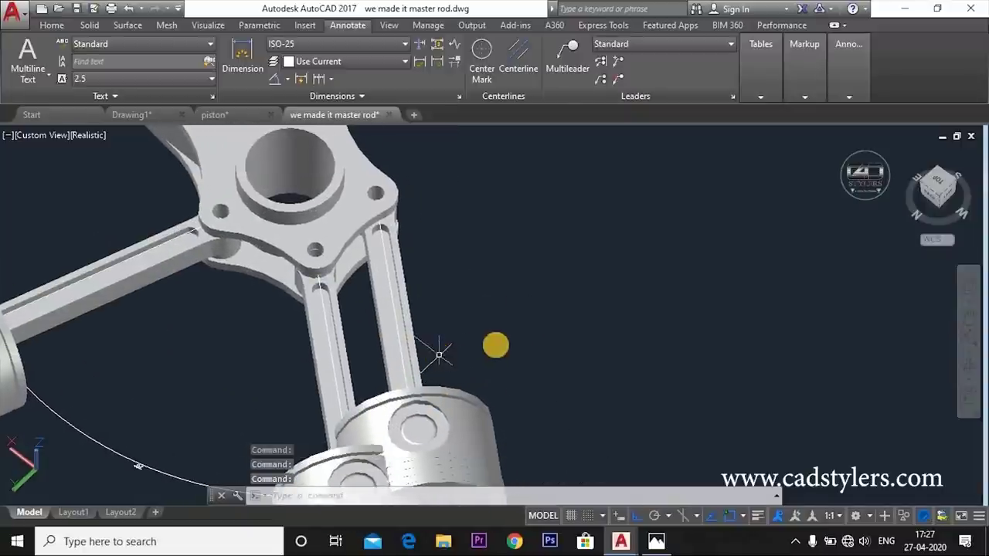
click(655, 545)
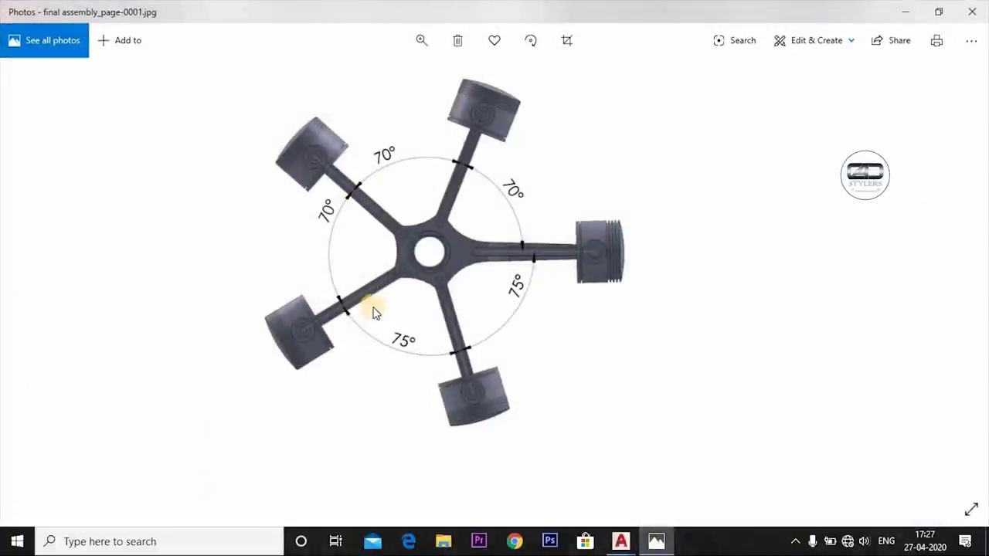
click(655, 544)
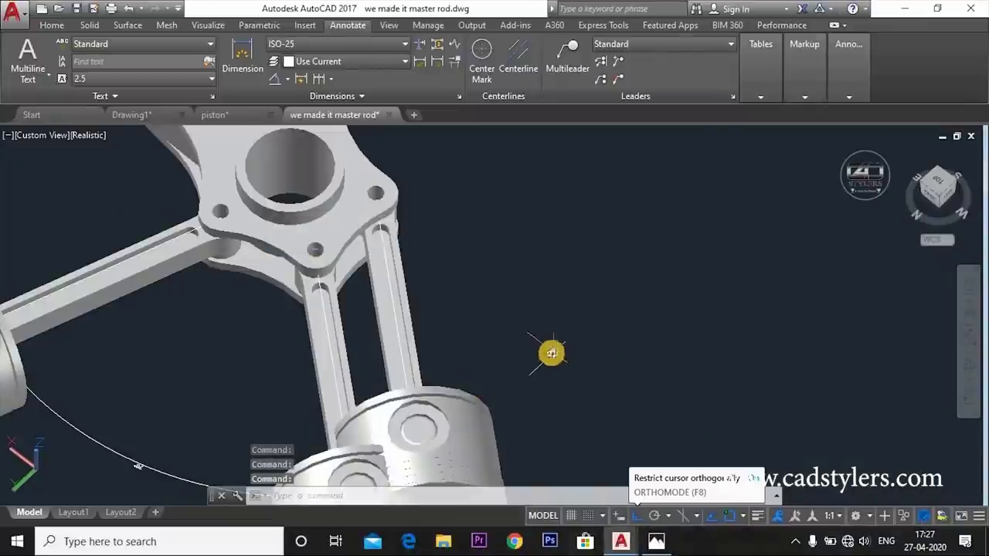
Step: Start 3DROTATE with the 3R alias and select the right connecting rod and its piston
shift+middle_drag(550, 353, 524, 368)
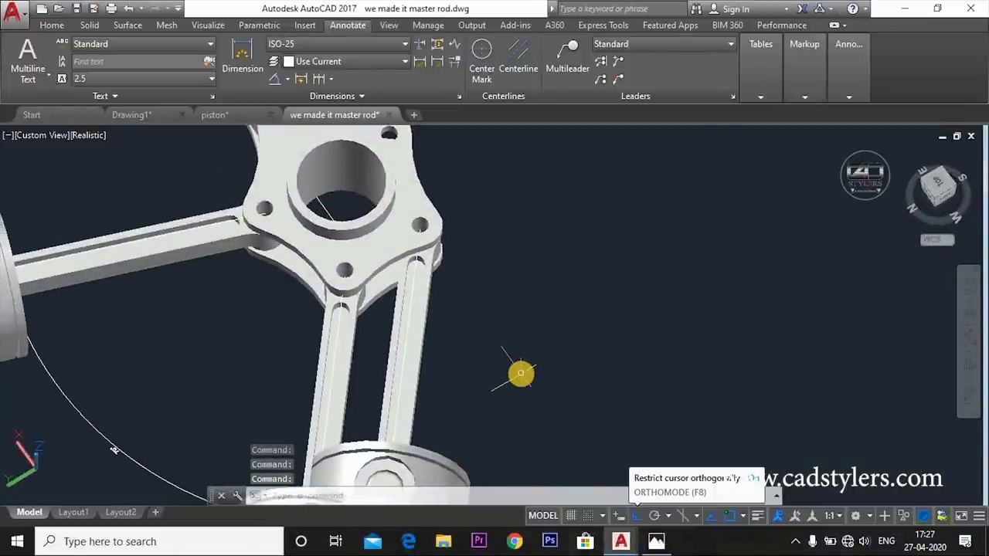
text(3R)
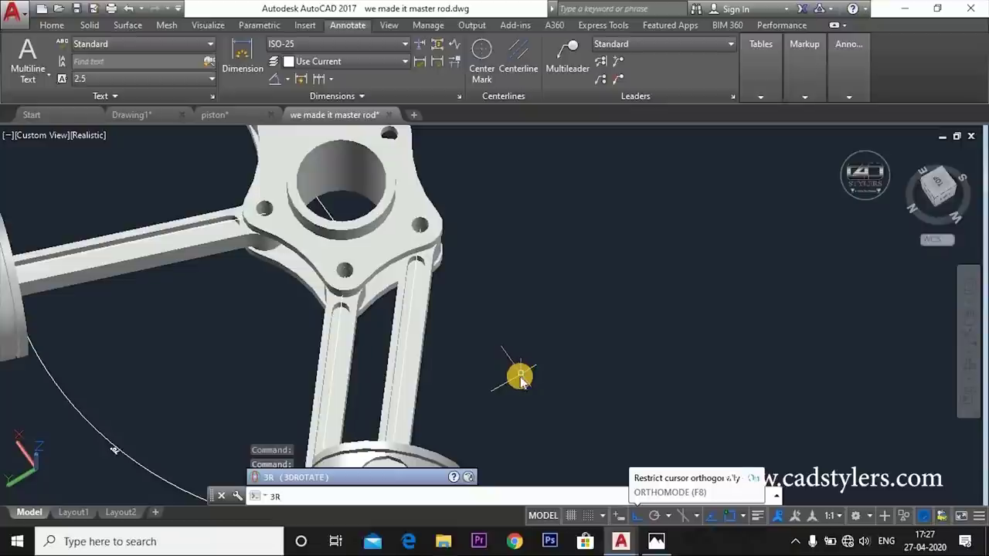
key(Return)
click(418, 348)
scroll(632, 263, down, 3)
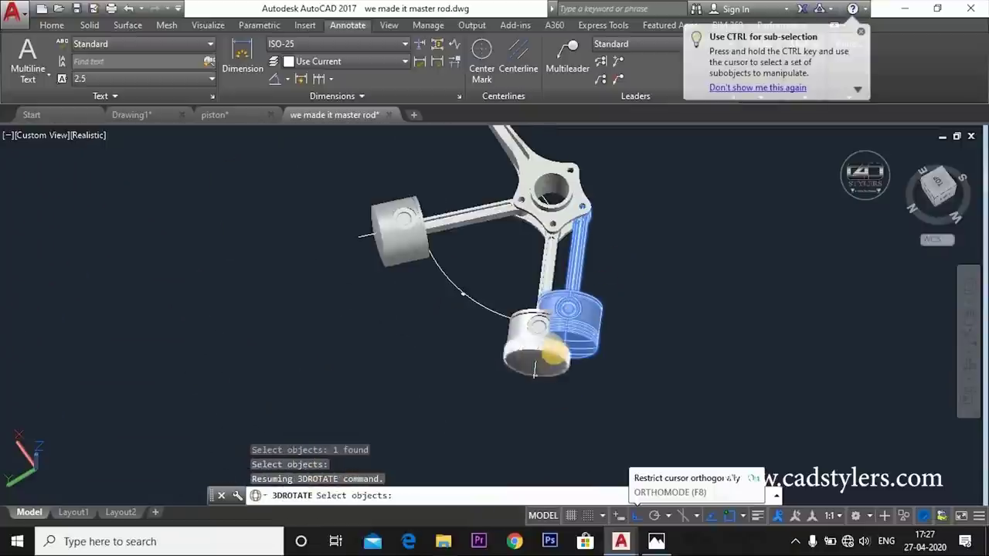
scroll(641, 266, up, 5)
scroll(665, 270, up, 3)
click(668, 276)
scroll(648, 309, down, 5)
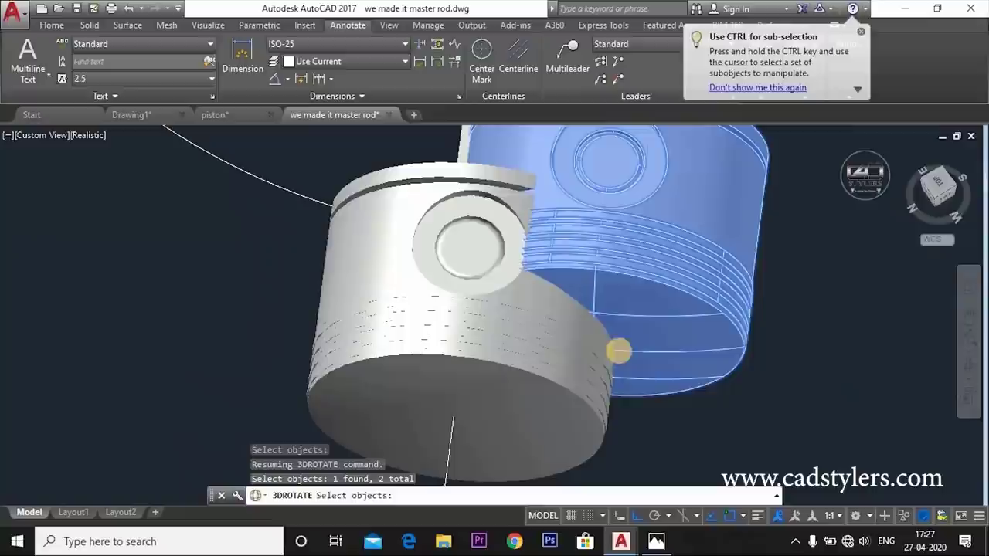
scroll(618, 348, down, 2)
scroll(494, 463, down, 1)
key(Return)
scroll(587, 401, down, 2)
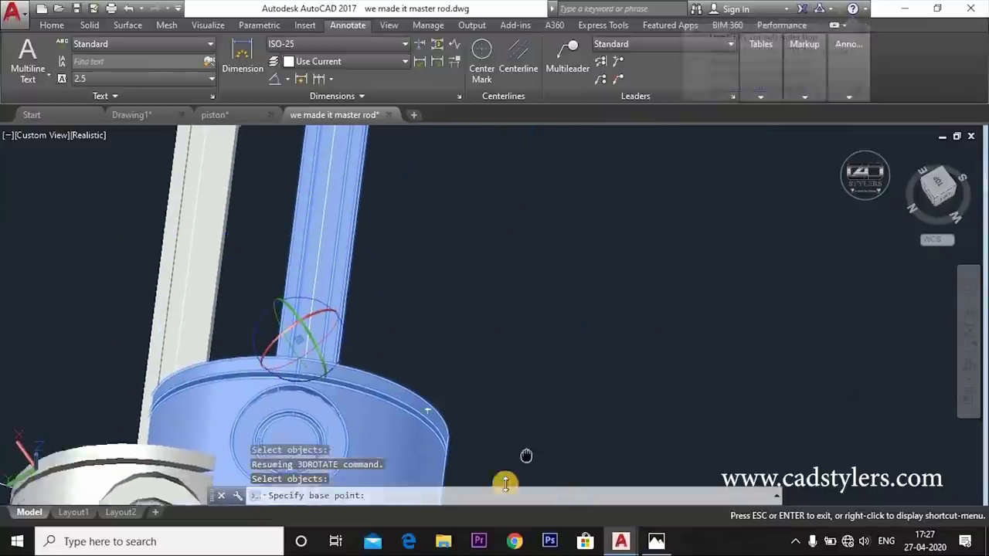
scroll(503, 457, down, 2)
scroll(525, 348, down, 3)
scroll(464, 332, down, 1)
scroll(451, 321, up, 3)
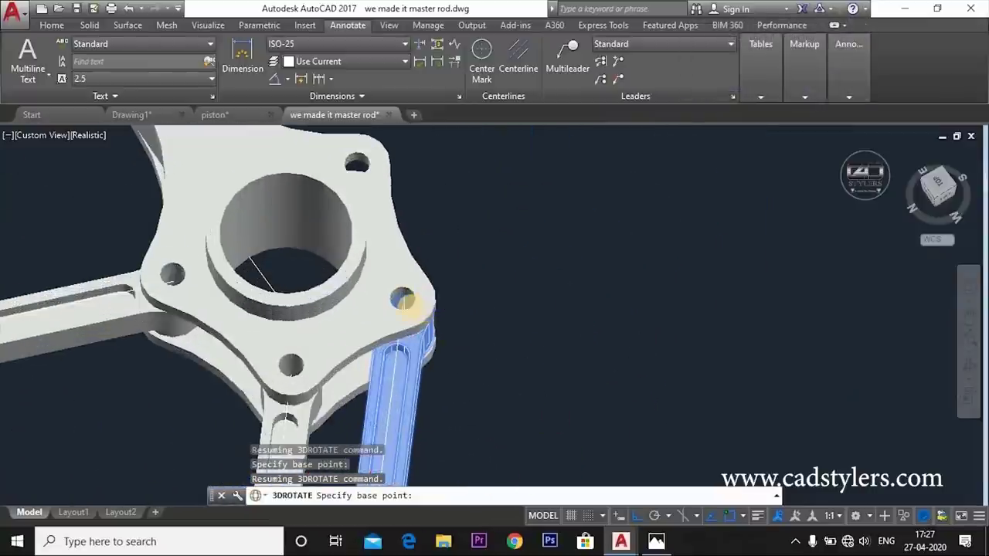
scroll(386, 301, up, 3)
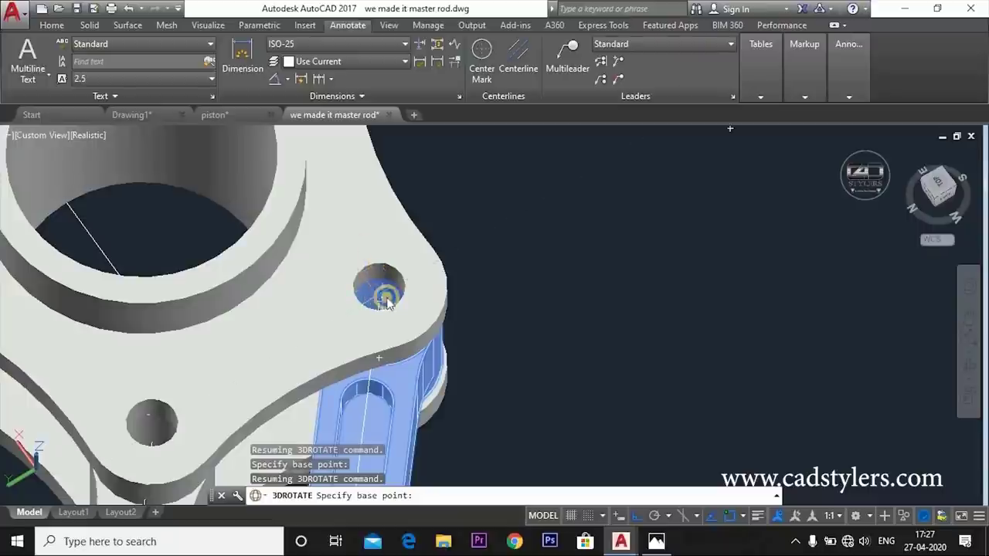
Step: Rotate them 70° about an axis through the centre of the hub pin hole
shift+right_click(386, 302)
click(418, 347)
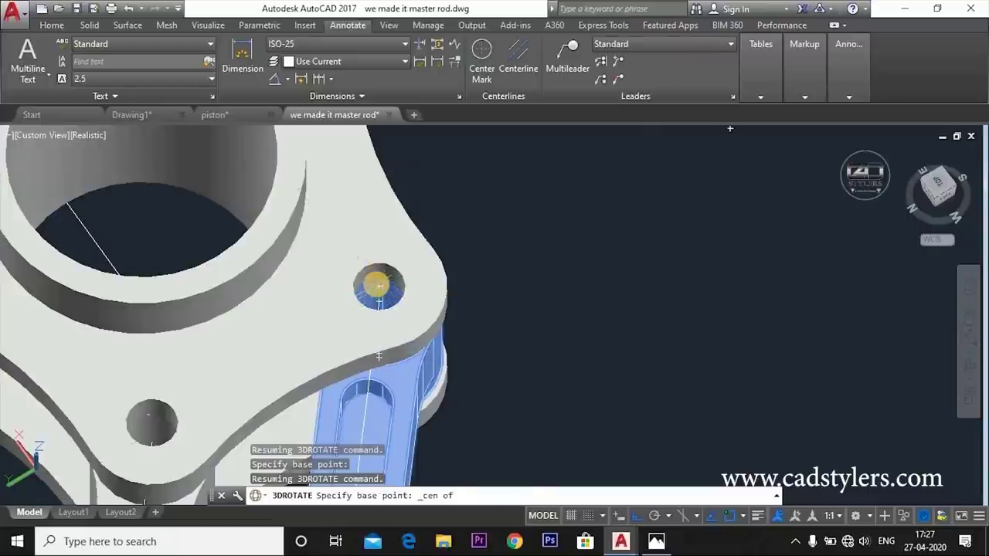
scroll(376, 288, down, 2)
click(382, 309)
shift+middle_drag(382, 309, 445, 342)
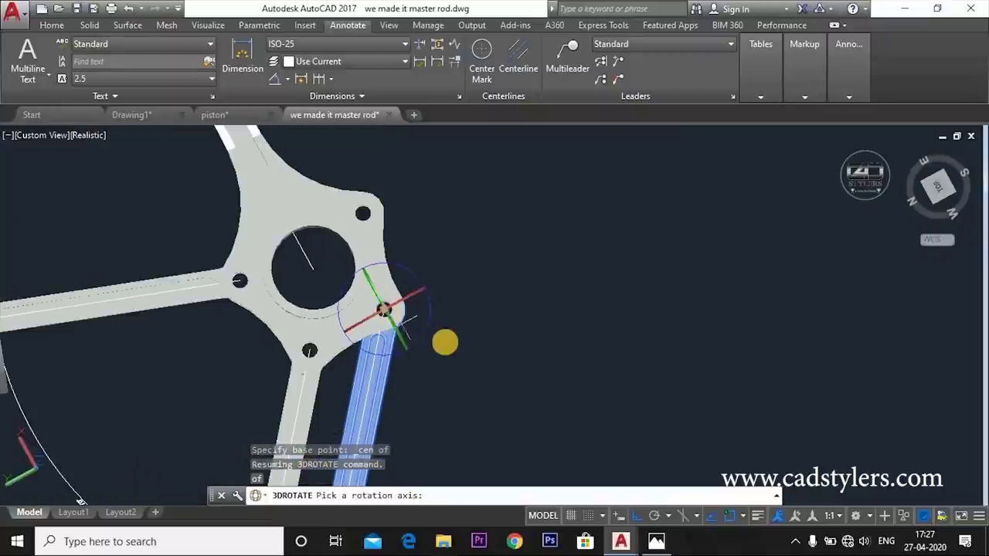
click(431, 319)
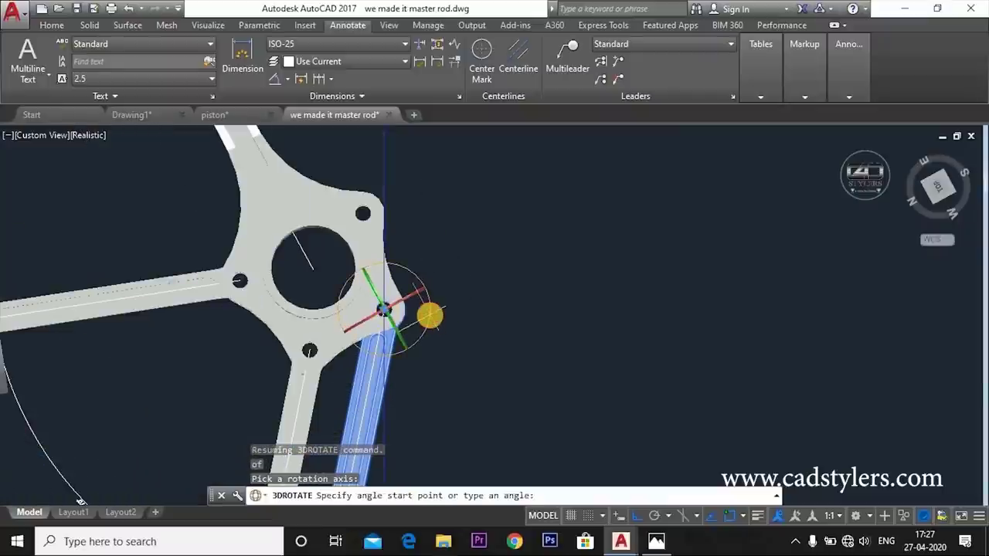
text(70)
key(Return)
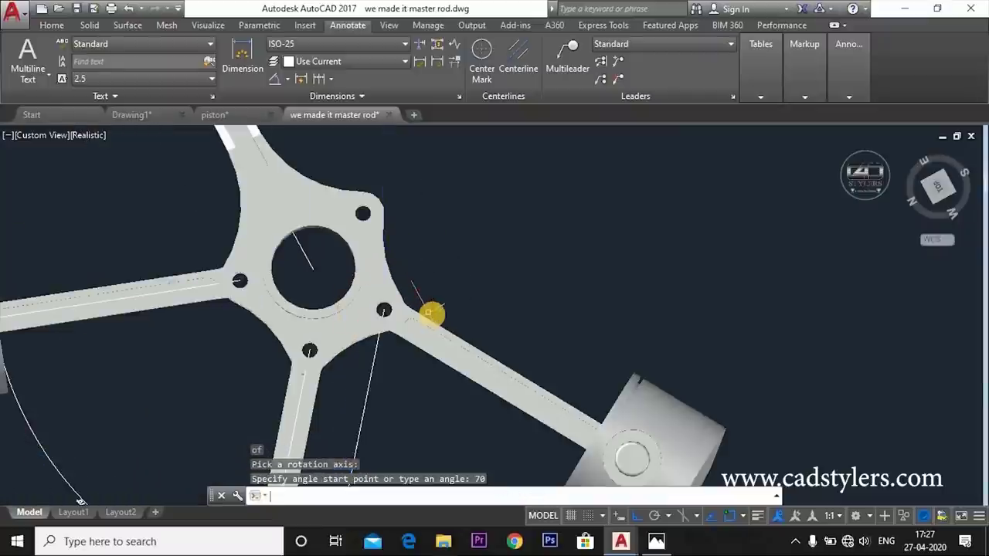
scroll(440, 332, down, 5)
scroll(449, 355, up, 2)
scroll(447, 356, up, 2)
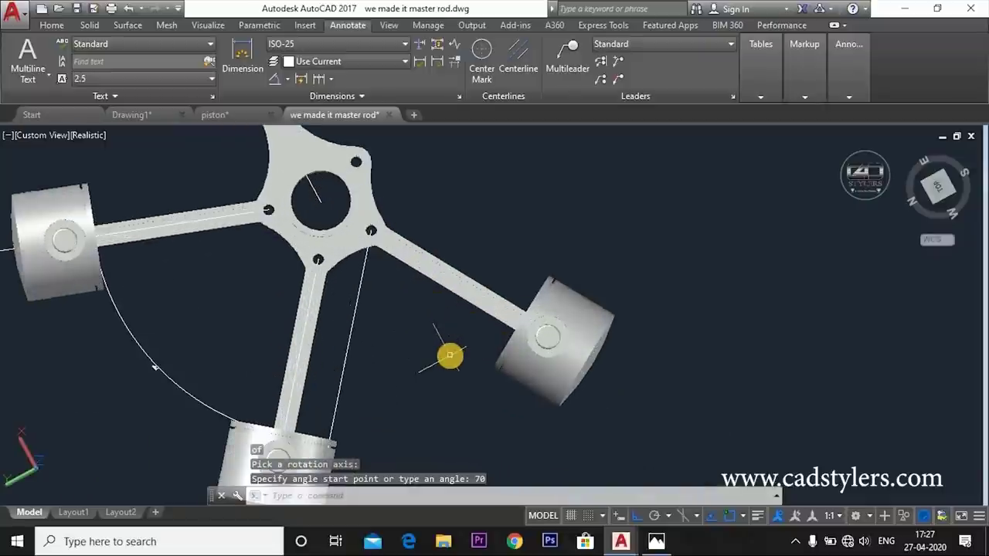
scroll(439, 358, up, 1)
Step: Erase the thin construction line
key(Escape)
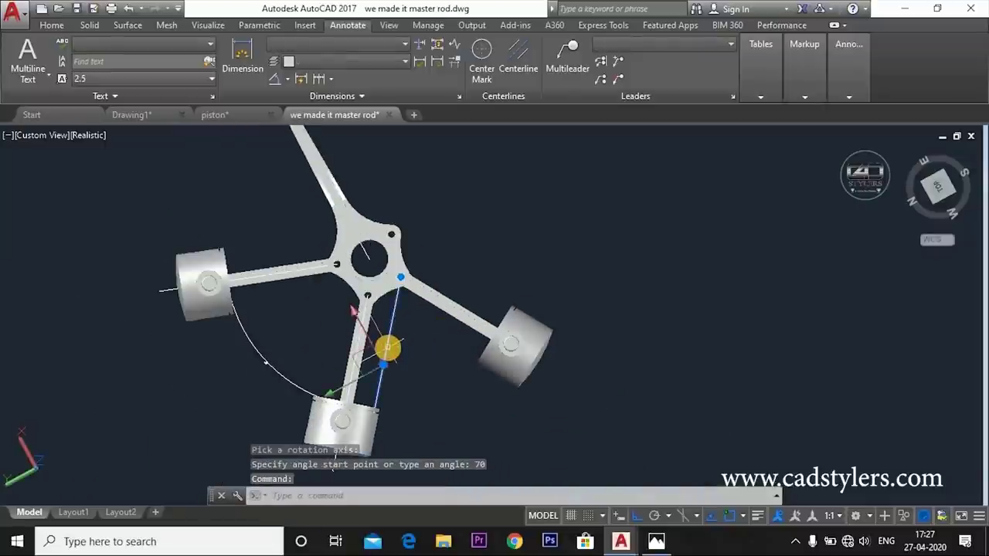
click(387, 346)
key(Delete)
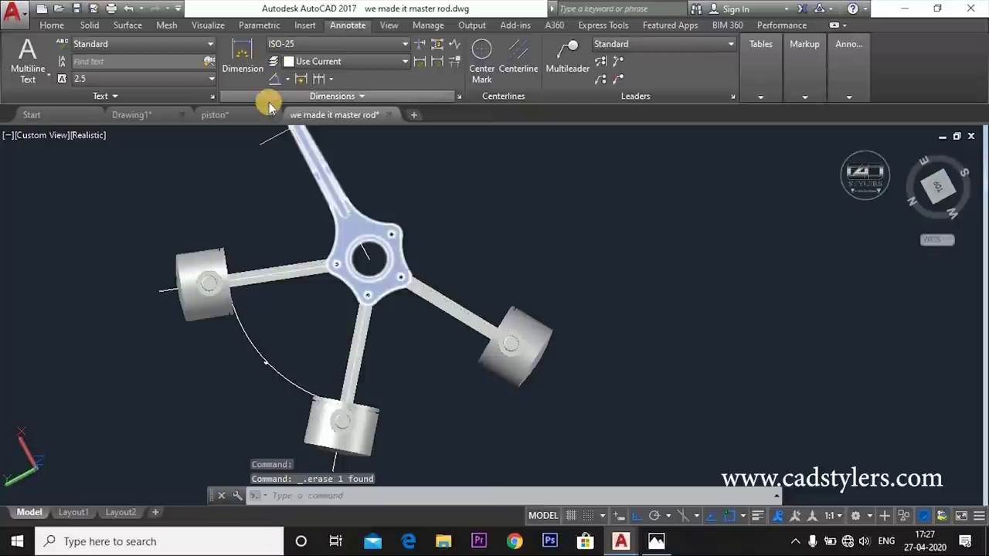
Step: Attempt a line from the hub pin hole to the piston pin, then cancel it
text(l)
key(Return)
scroll(408, 275, up, 2)
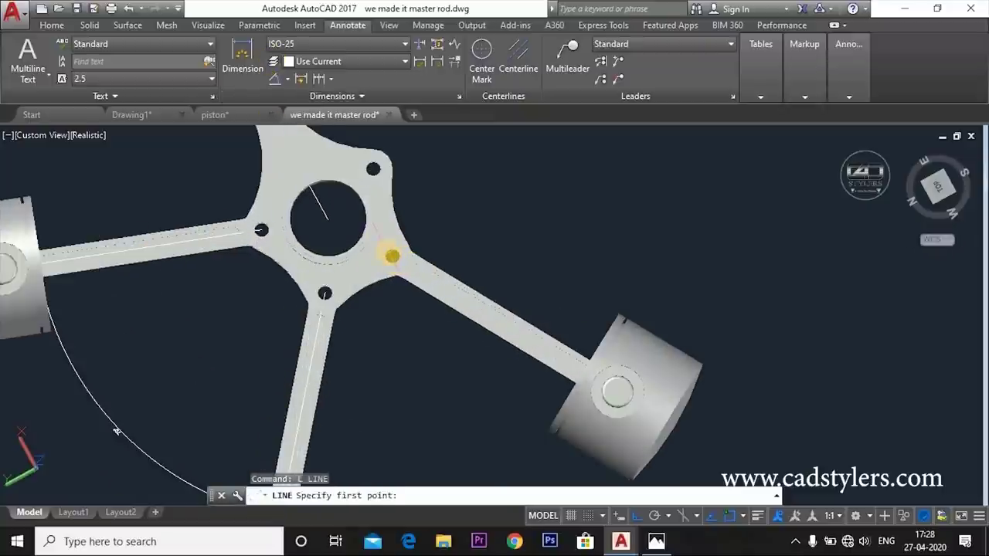
scroll(396, 266, up, 2)
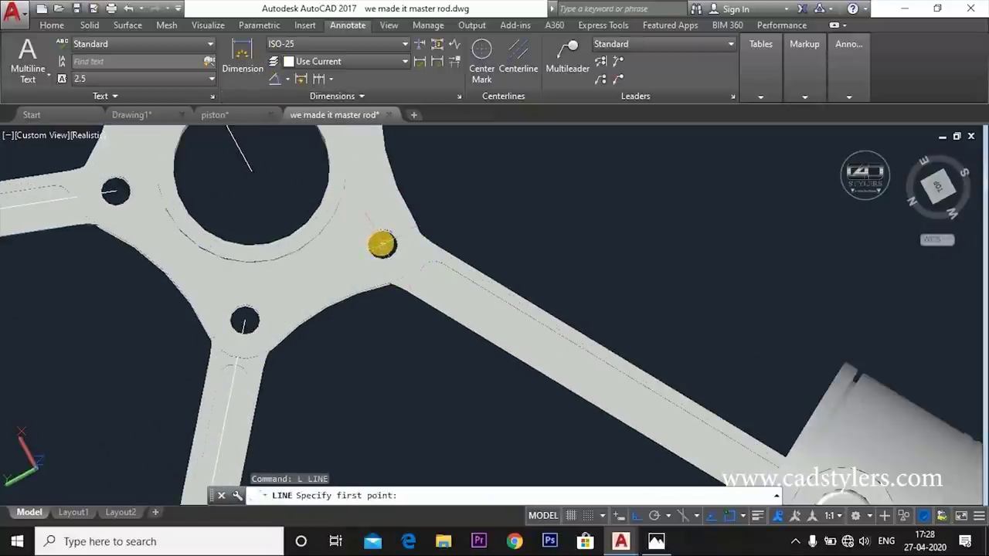
click(382, 245)
scroll(579, 379, down, 3)
scroll(494, 315, up, 2)
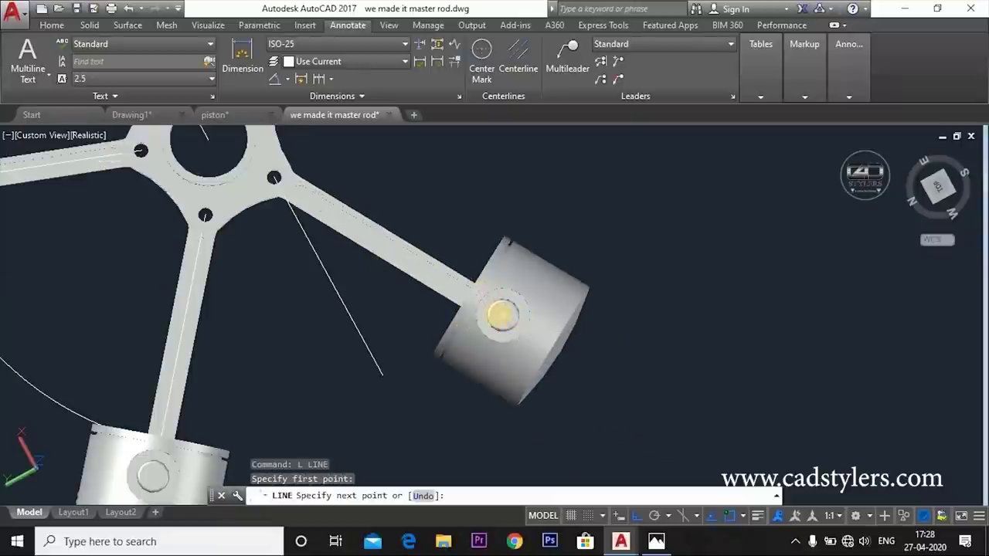
click(503, 314)
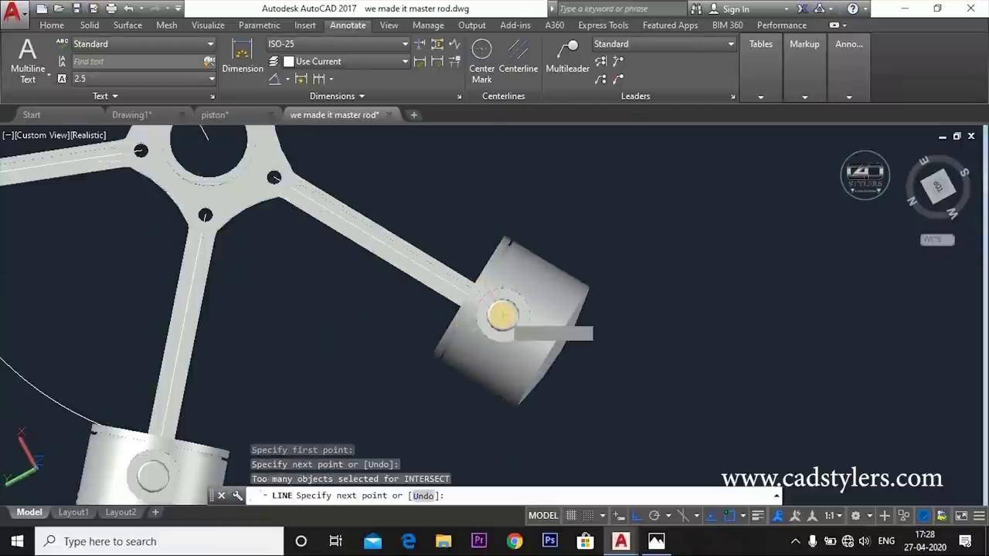
key(Escape)
Step: Start an angular dimension picking the lower rod's line and the line near the hub hole
click(275, 77)
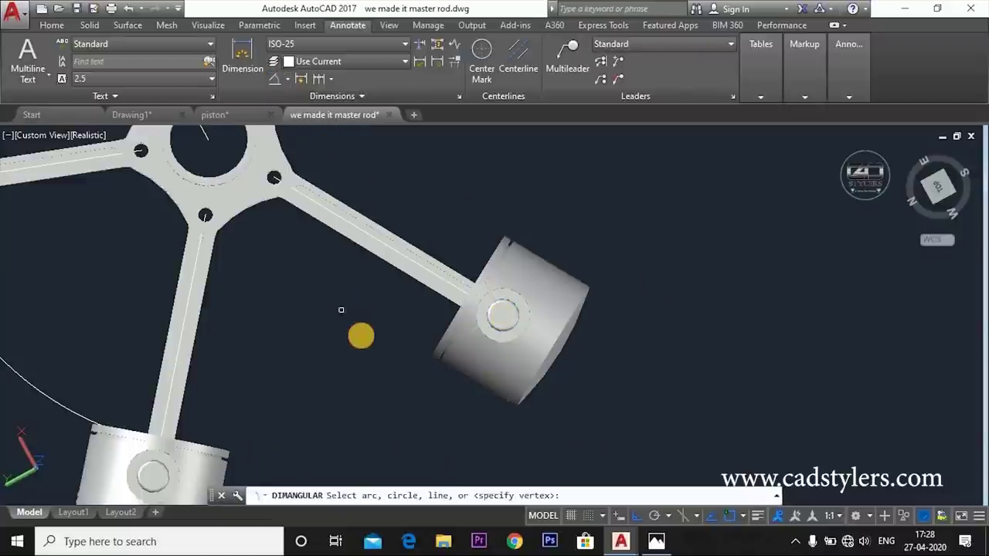
scroll(251, 328, down, 2)
scroll(251, 331, up, 2)
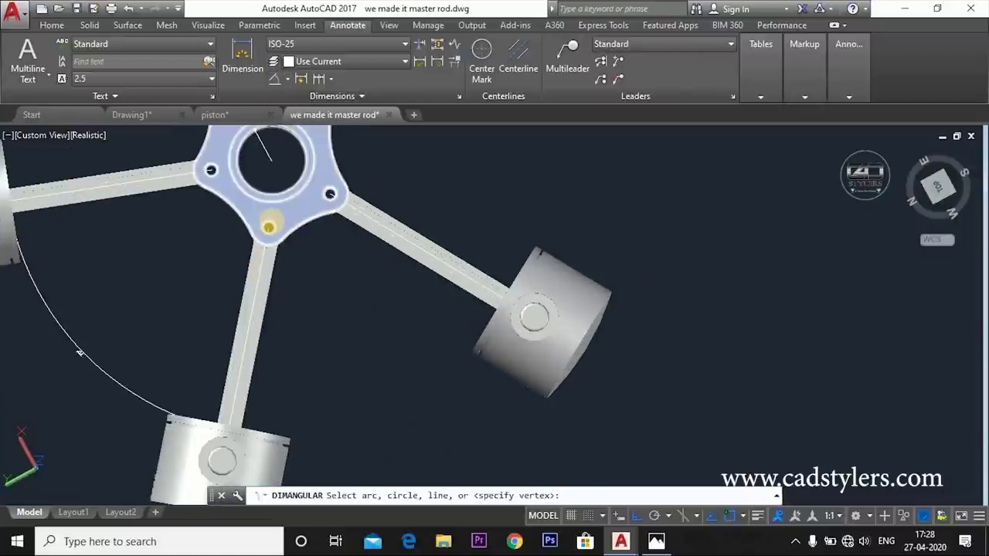
scroll(262, 402, down, 2)
scroll(291, 414, up, 2)
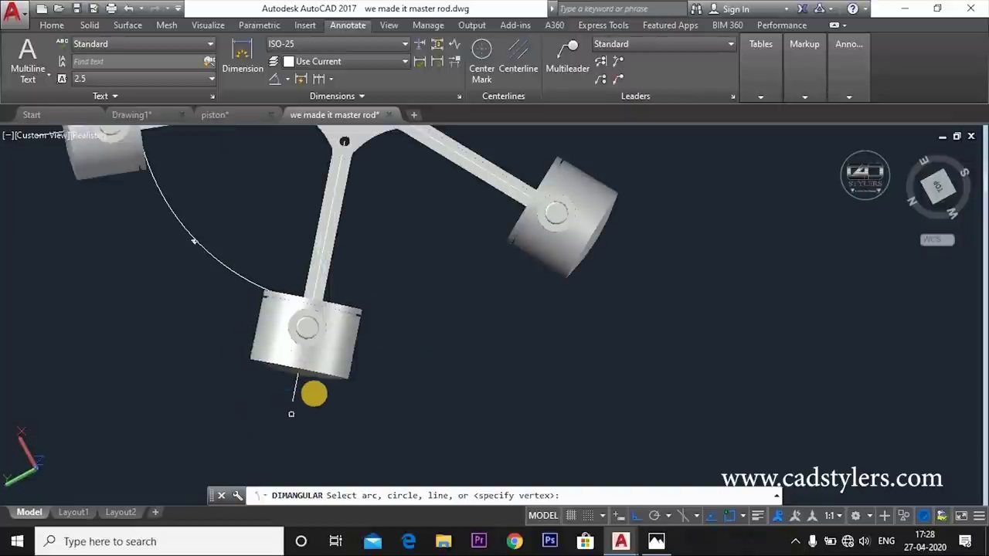
click(294, 392)
scroll(411, 255, down, 2)
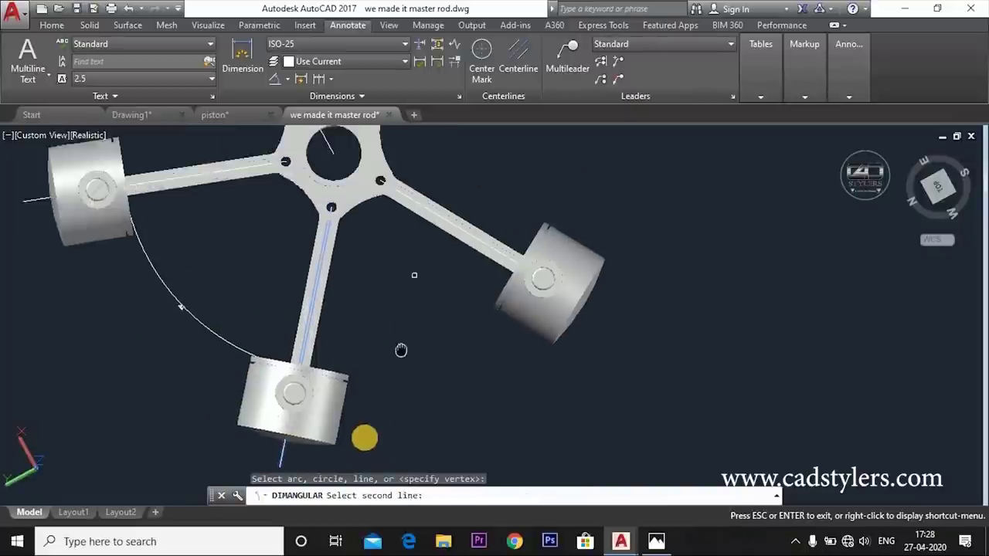
scroll(393, 269, up, 1)
scroll(347, 274, up, 2)
scroll(346, 276, up, 3)
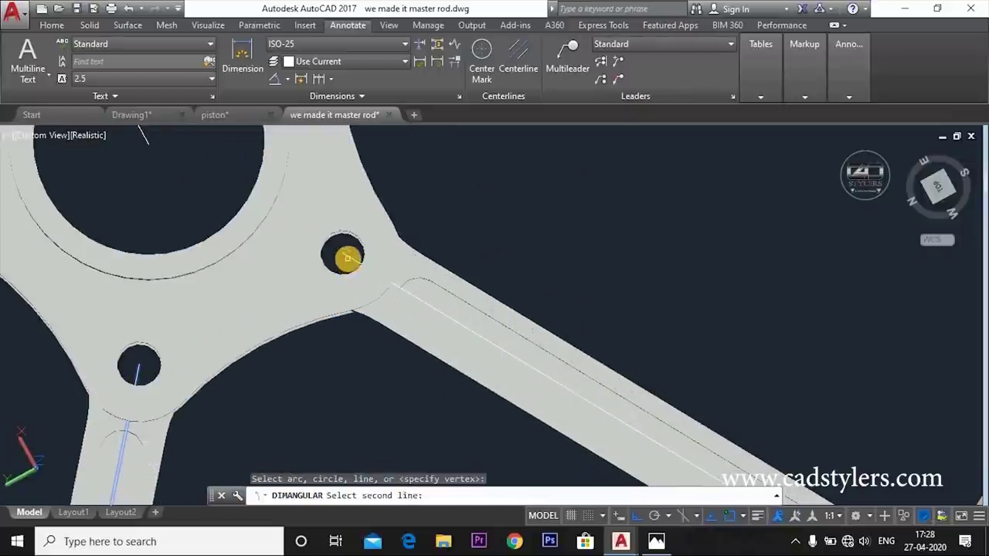
click(349, 278)
Step: Place the 70° angle arc between the rods and orbit to inspect the assembly
scroll(348, 278, down, 5)
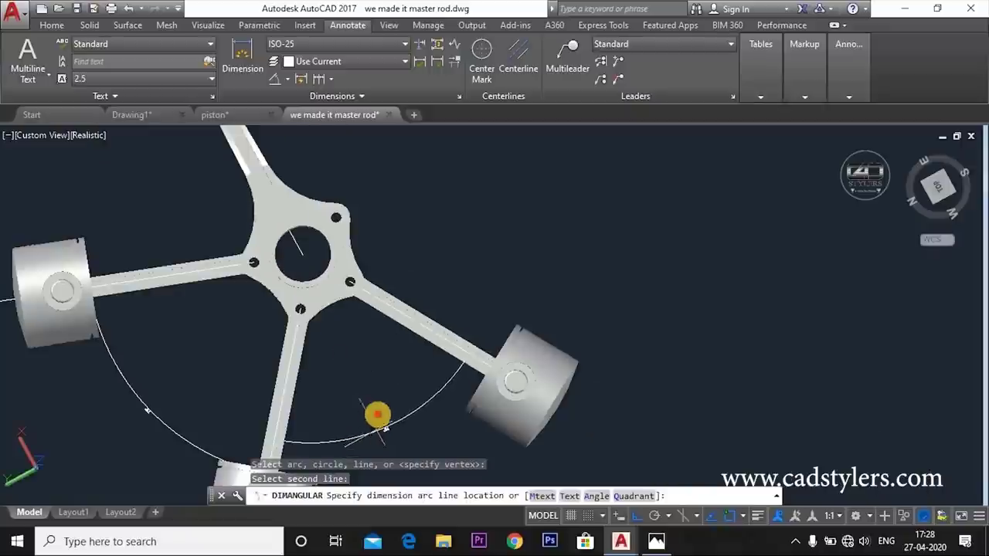
click(377, 431)
scroll(377, 430, up, 4)
scroll(404, 407, down, 3)
scroll(371, 400, up, 1)
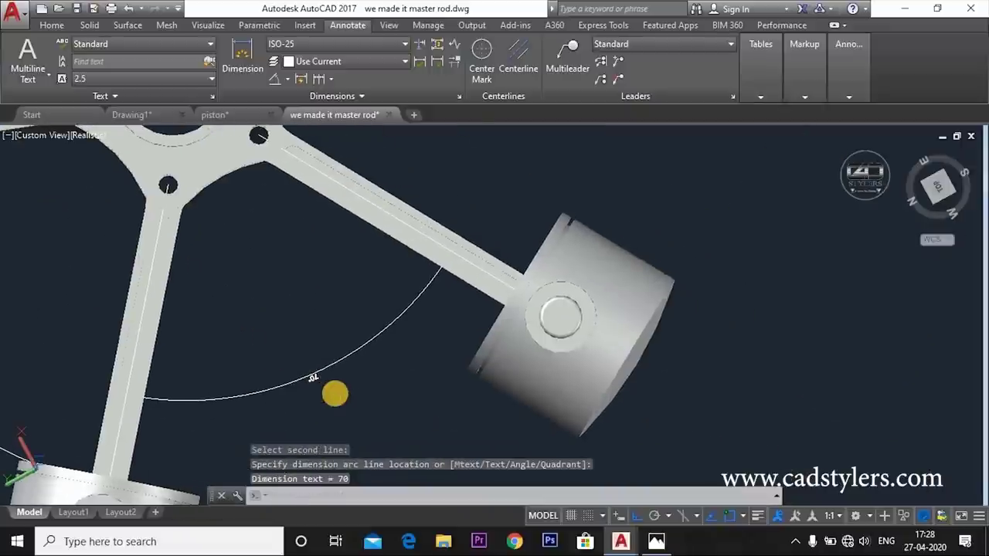
scroll(306, 391, up, 3)
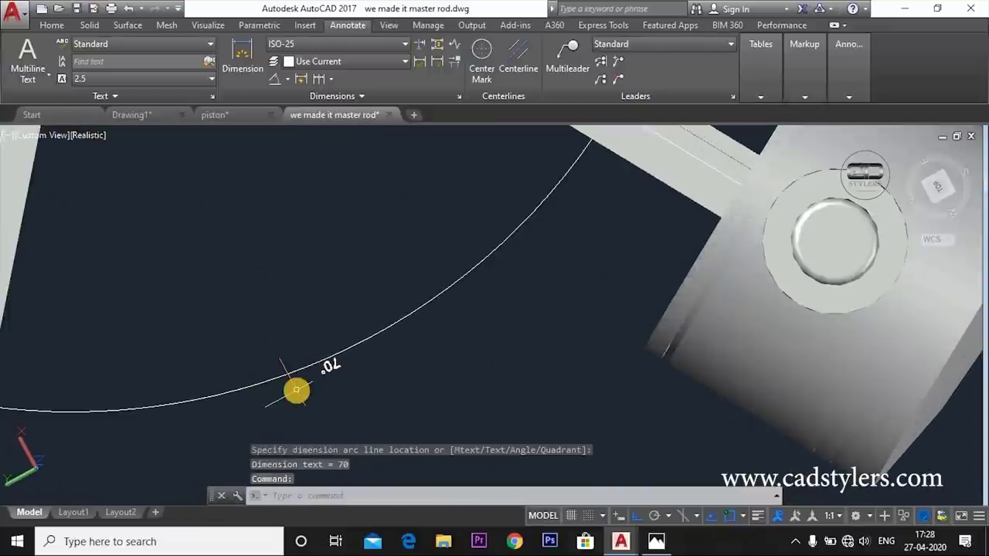
scroll(297, 389, down, 3)
scroll(298, 393, down, 2)
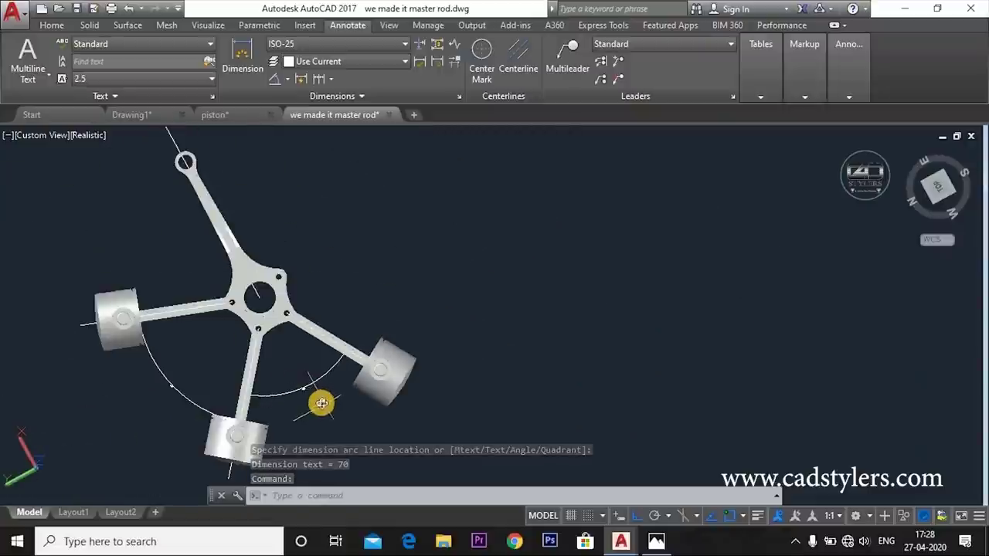
mouse_move(323, 404)
shift+middle_down()
mouse_move(362, 371)
mouse_move(344, 336)
shift+middle_up()
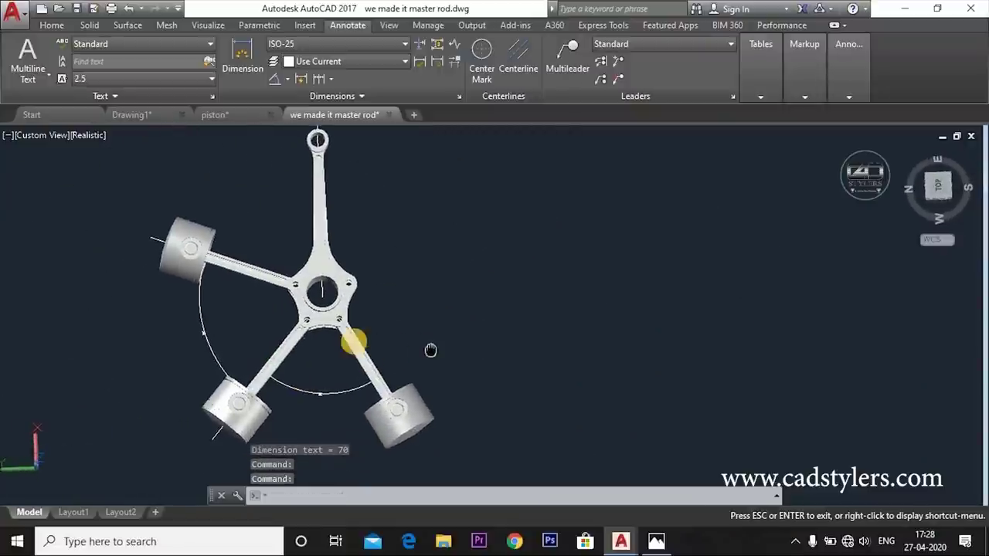
mouse_move(473, 360)
shift+middle_down()
mouse_move(360, 380)
mouse_move(298, 437)
shift+middle_up()
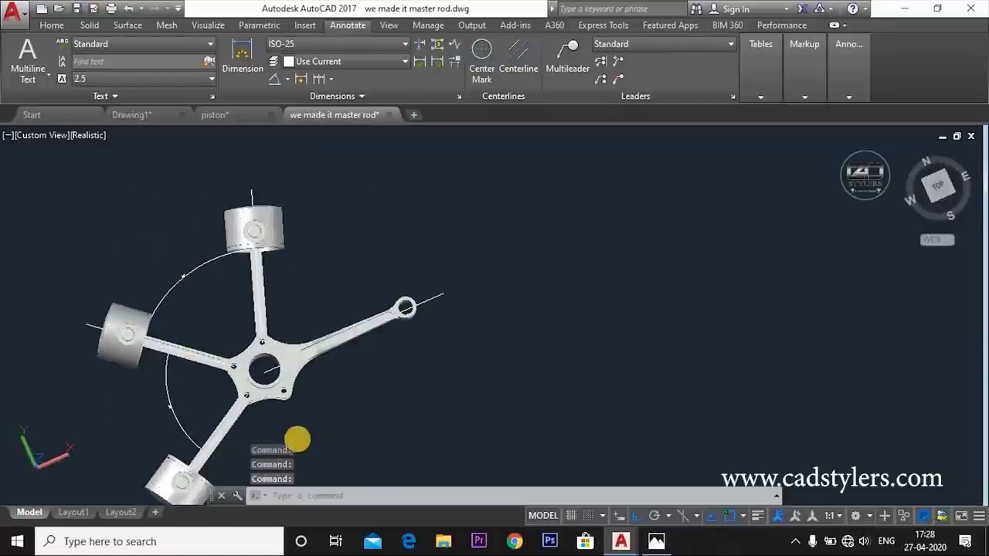
Step: Copy the lower piston and rod beside the original from the rod-end hole, and delete the stray line
scroll(360, 360, up, 3)
scroll(461, 294, up, 2)
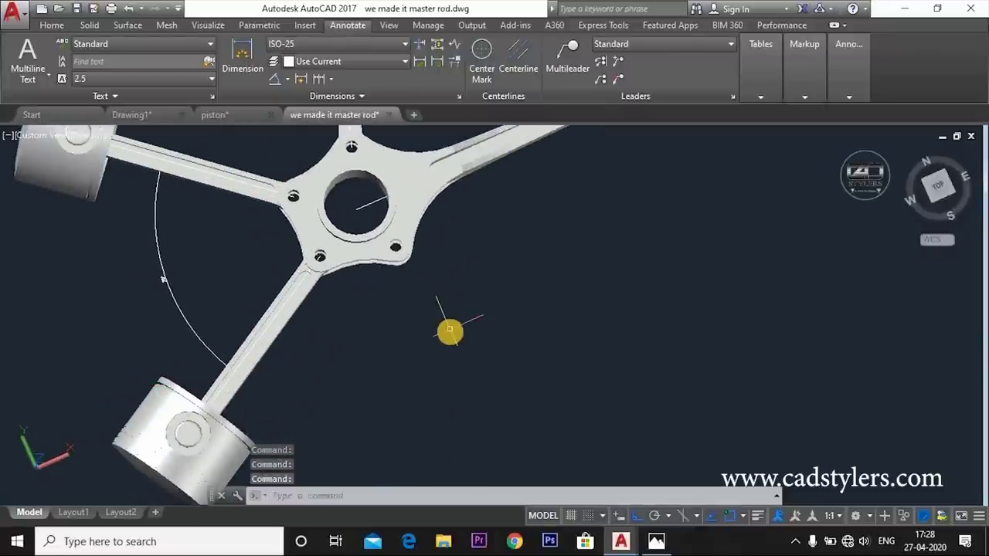
text(co)
key(Return)
scroll(422, 332, down, 4)
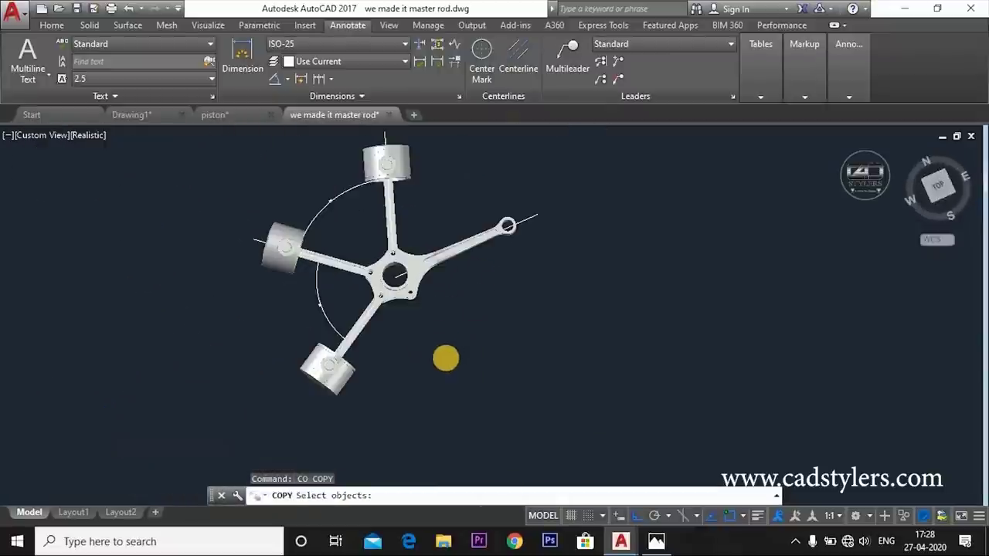
click(292, 365)
click(269, 400)
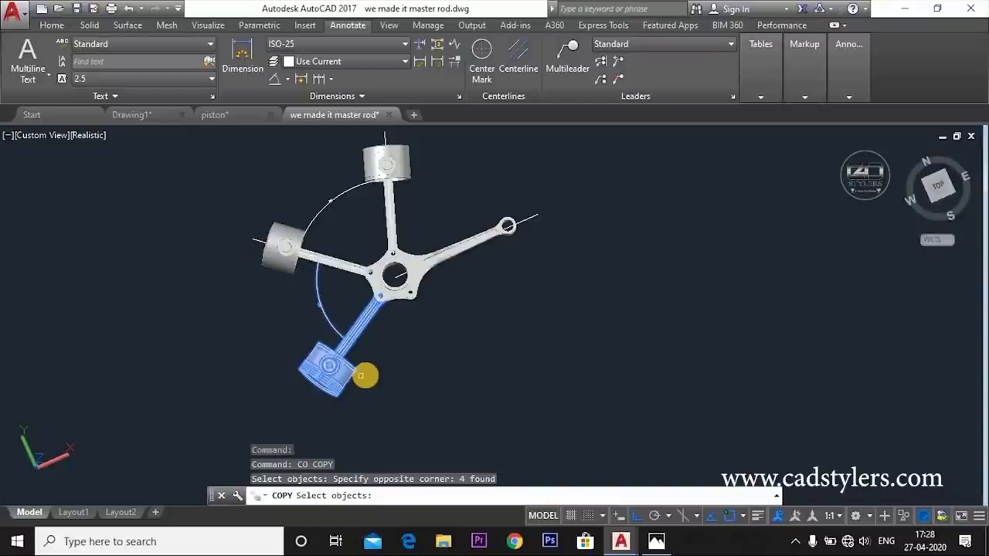
scroll(365, 376, up, 2)
key(Return)
scroll(324, 424, up, 1)
middle_drag(324, 424, 389, 356)
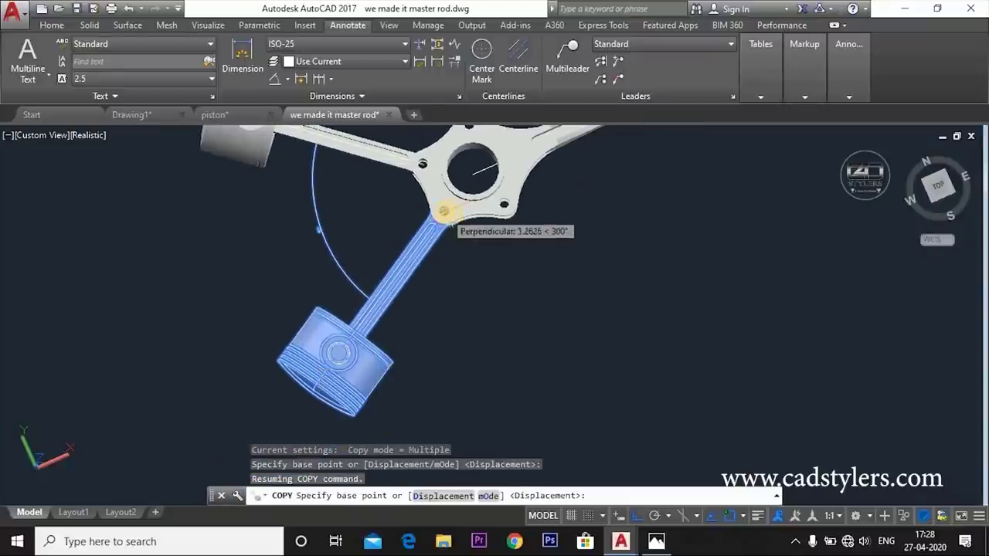
scroll(445, 212, up, 2)
click(429, 206)
scroll(430, 206, down, 3)
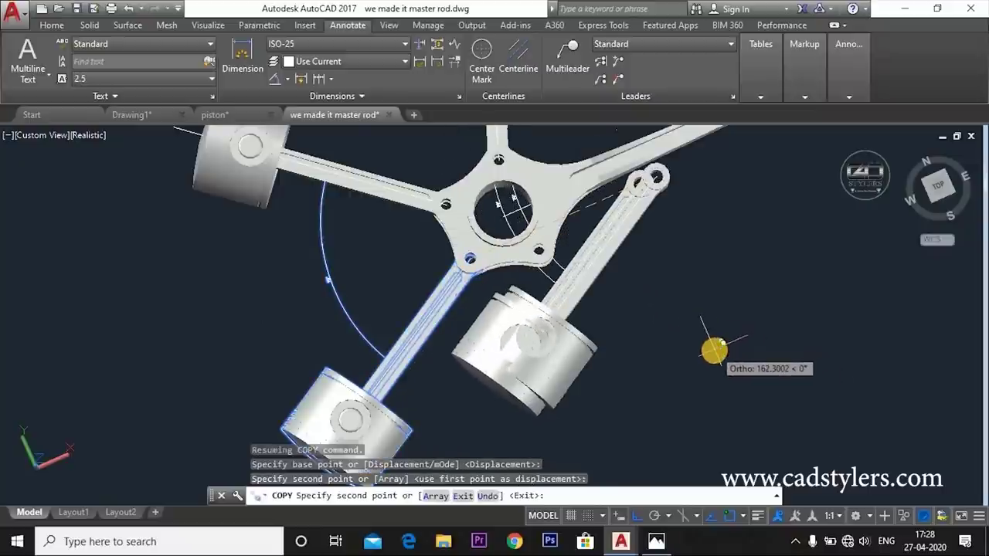
click(711, 346)
scroll(570, 282, up, 2)
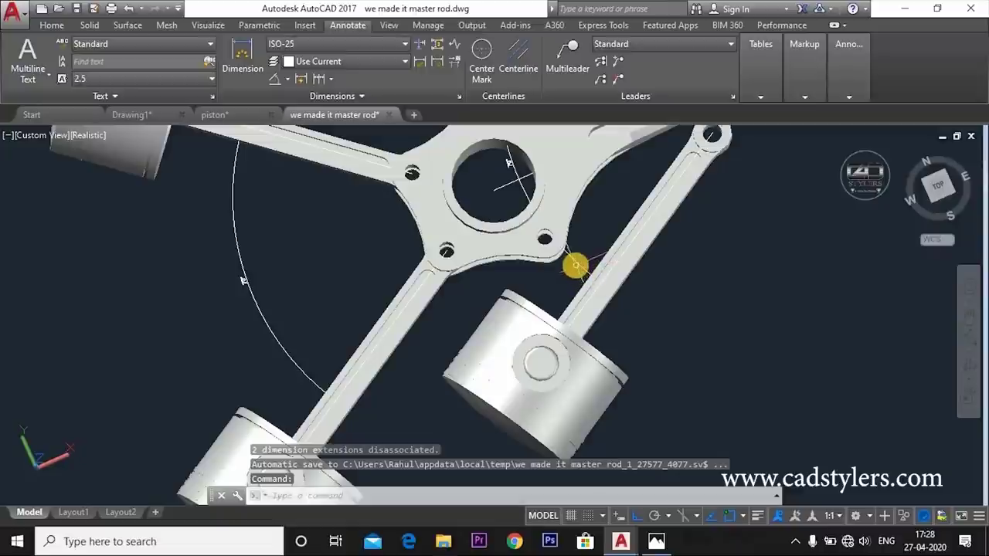
key(Delete)
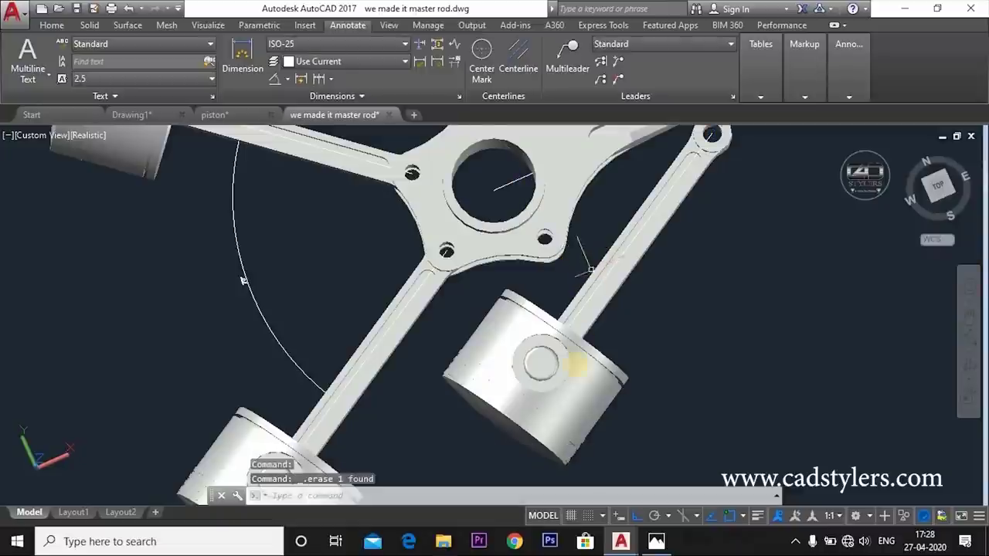
Step: Start moving the copied rod and piston, with the rod's small-end centre as base point
middle_drag(589, 271, 569, 361)
scroll(658, 271, up, 2)
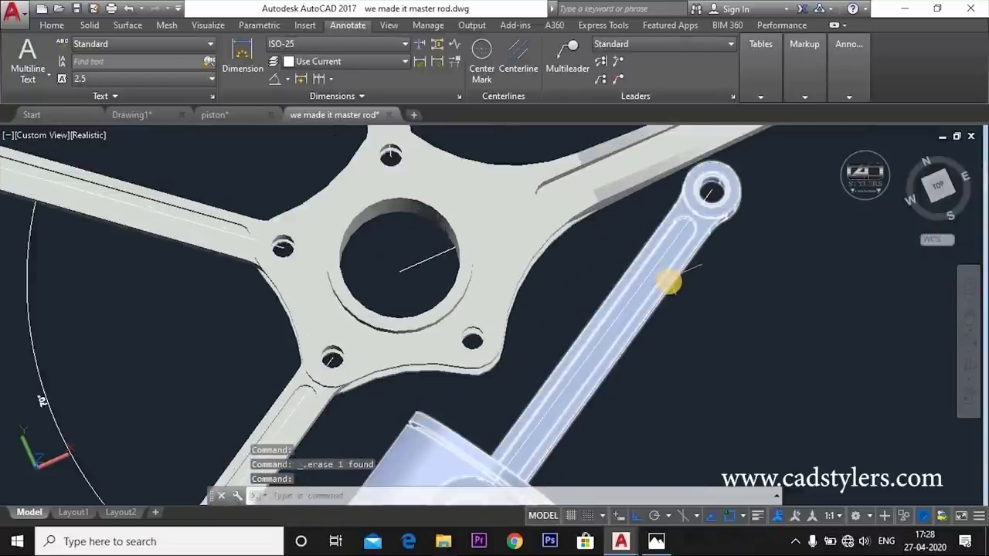
text(m)
key(Return)
click(702, 228)
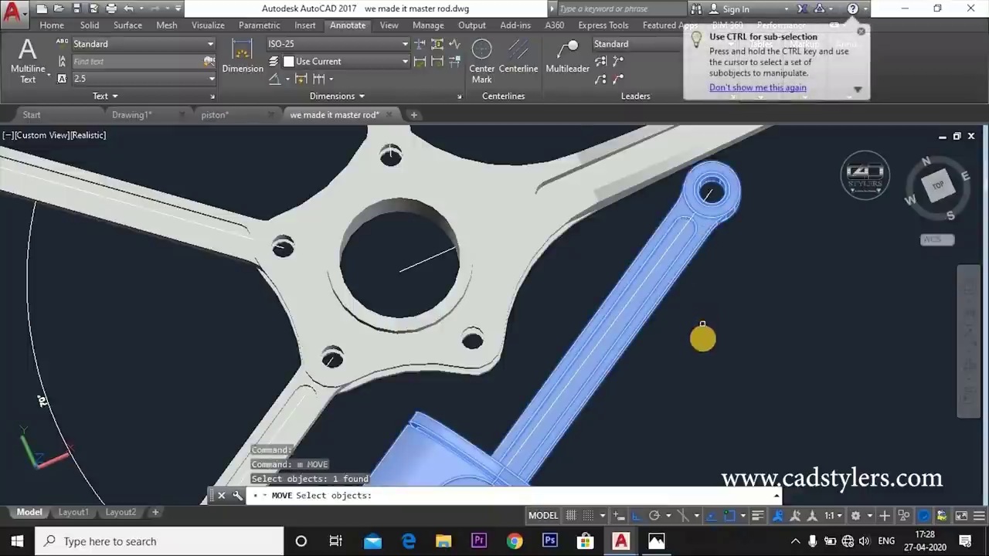
scroll(700, 334, down, 5)
scroll(618, 413, up, 3)
scroll(610, 406, up, 2)
click(608, 405)
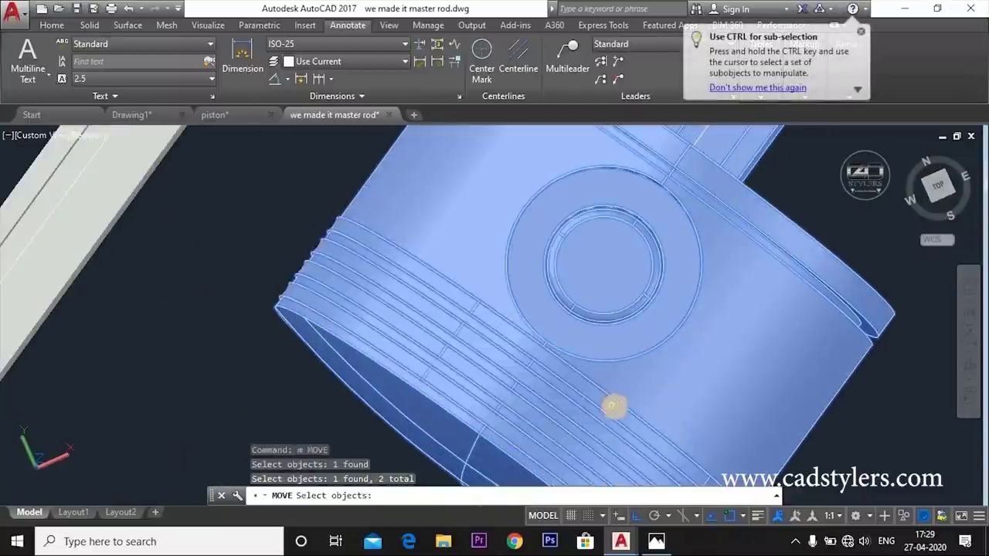
scroll(610, 403, down, 4)
key(Return)
scroll(759, 326, up, 2)
scroll(753, 328, up, 2)
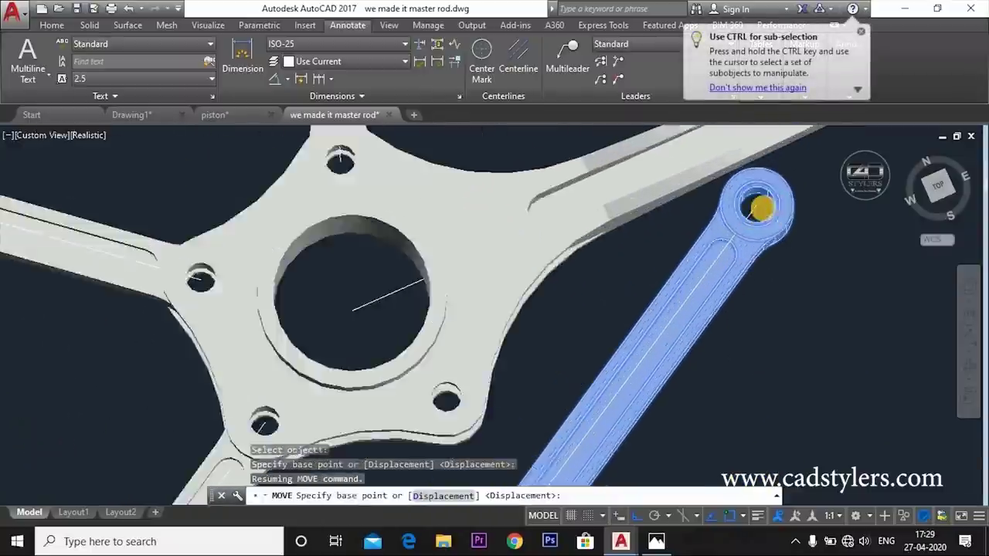
scroll(726, 330, up, 2)
middle_drag(729, 357, 725, 368)
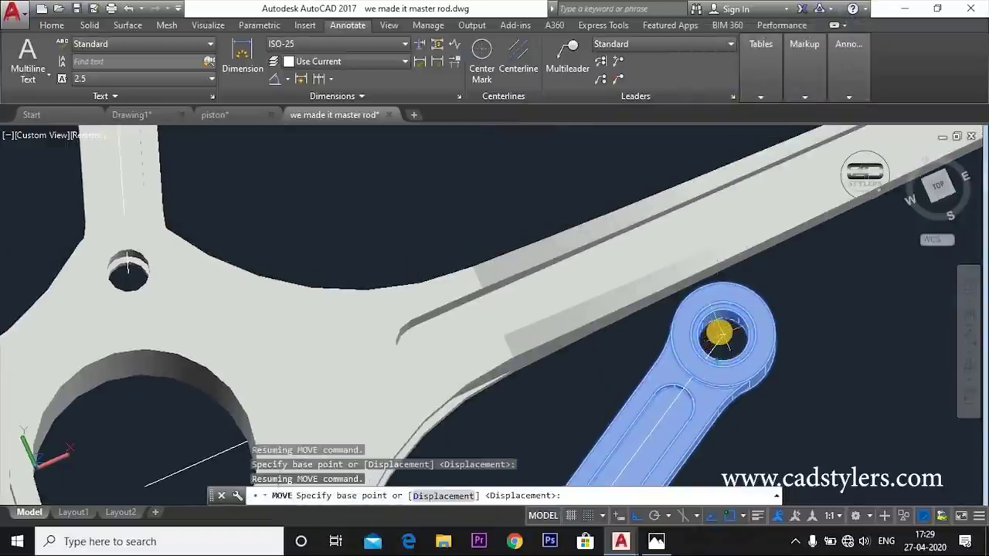
click(719, 332)
Step: Drop the copied rod end onto the hub hole centre using the Center snap
scroll(722, 338, down, 1)
scroll(624, 452, down, 3)
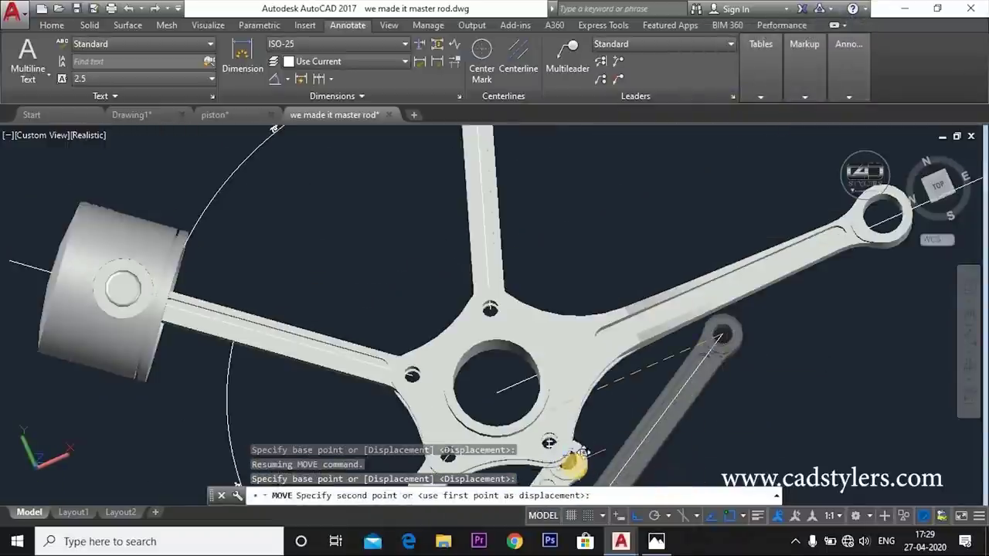
scroll(576, 460, up, 4)
shift+middle_drag(541, 446, 507, 446)
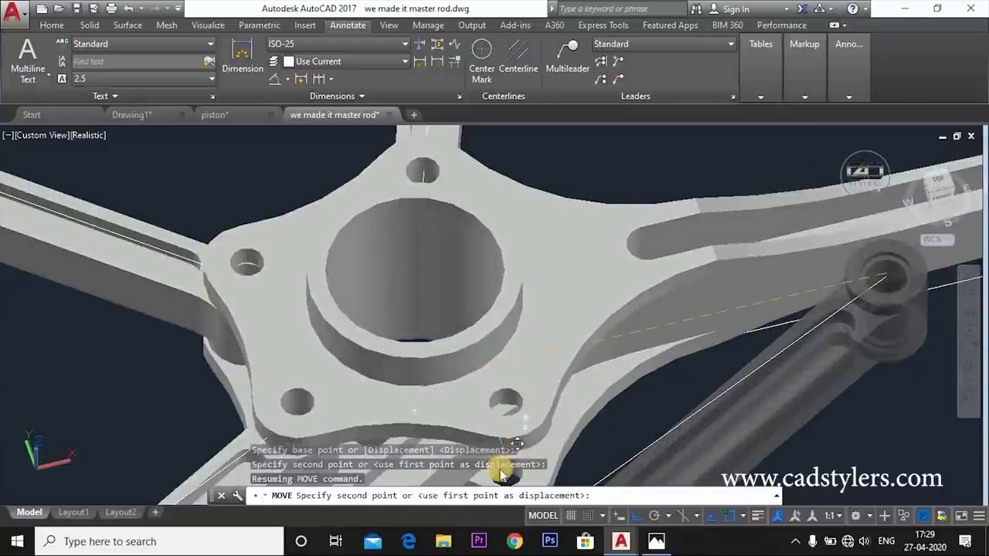
mouse_move(563, 413)
shift+middle_down()
mouse_move(562, 349)
mouse_move(507, 346)
mouse_move(499, 312)
mouse_move(490, 322)
mouse_move(452, 262)
mouse_move(503, 402)
shift+middle_up()
scroll(453, 258, up, 3)
scroll(454, 274, down, 2)
scroll(633, 347, up, 3)
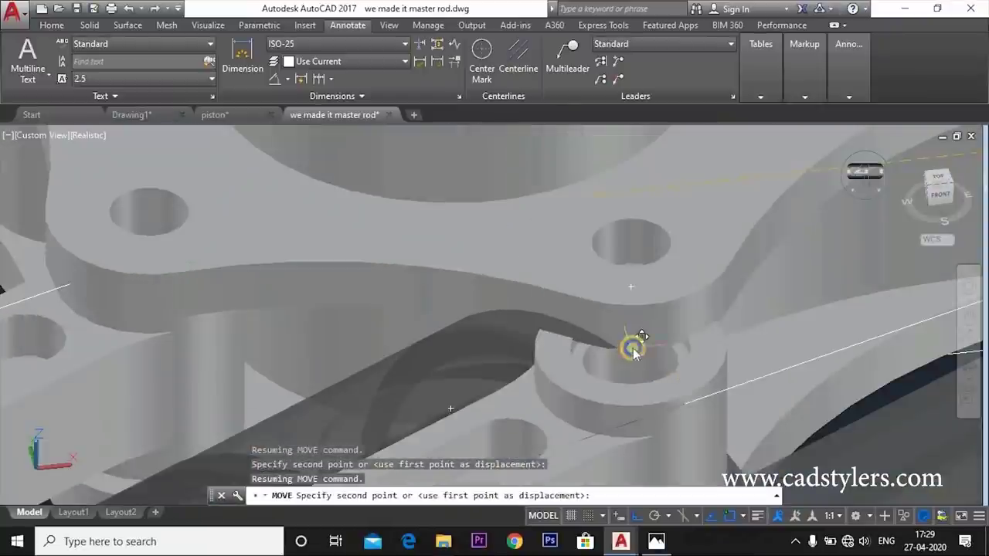
shift+right_click(633, 347)
click(661, 349)
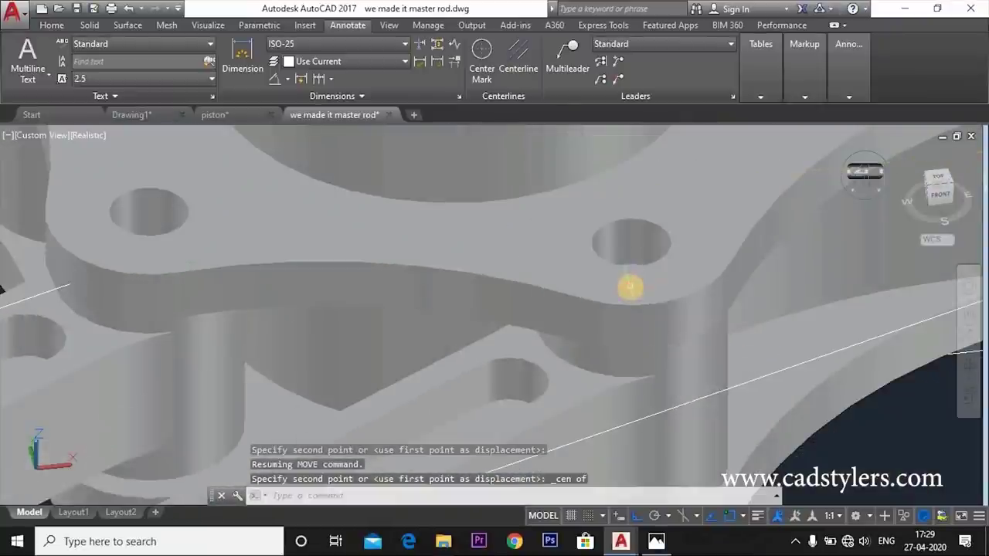
scroll(653, 322, down, 3)
scroll(636, 384, down, 2)
shift+middle_drag(636, 384, 660, 409)
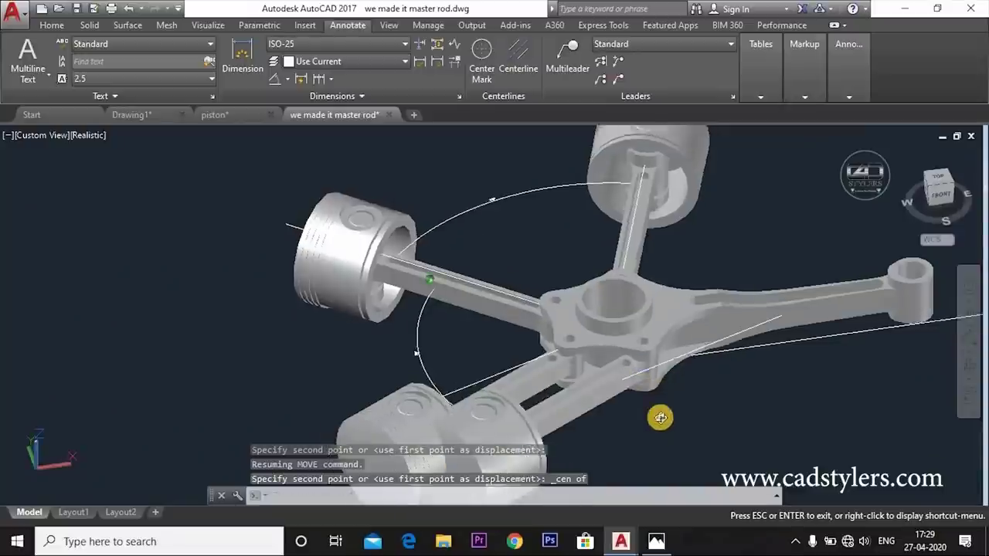
click(649, 424)
Step: View the finished-engine reference image in Photos
scroll(648, 421, up, 2)
scroll(634, 423, down, 4)
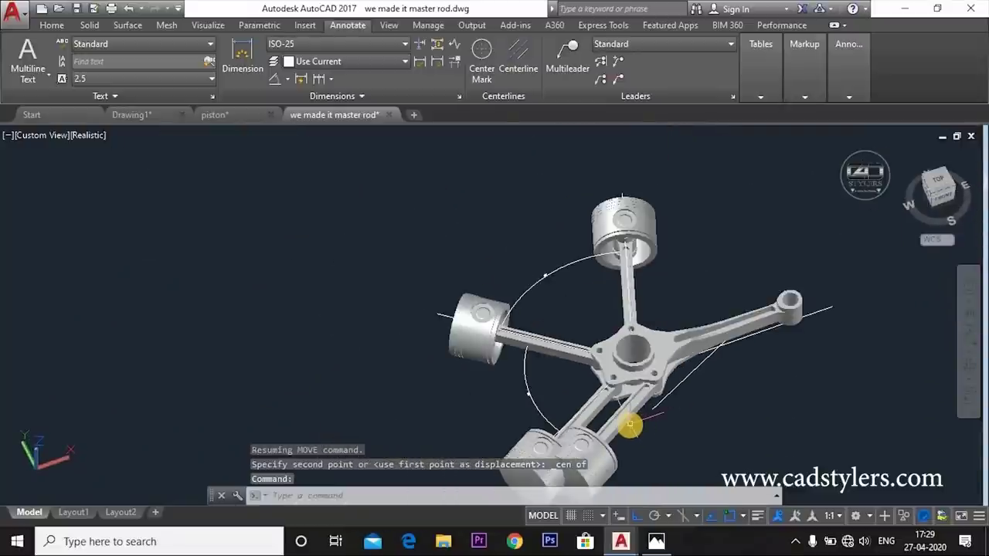
click(656, 541)
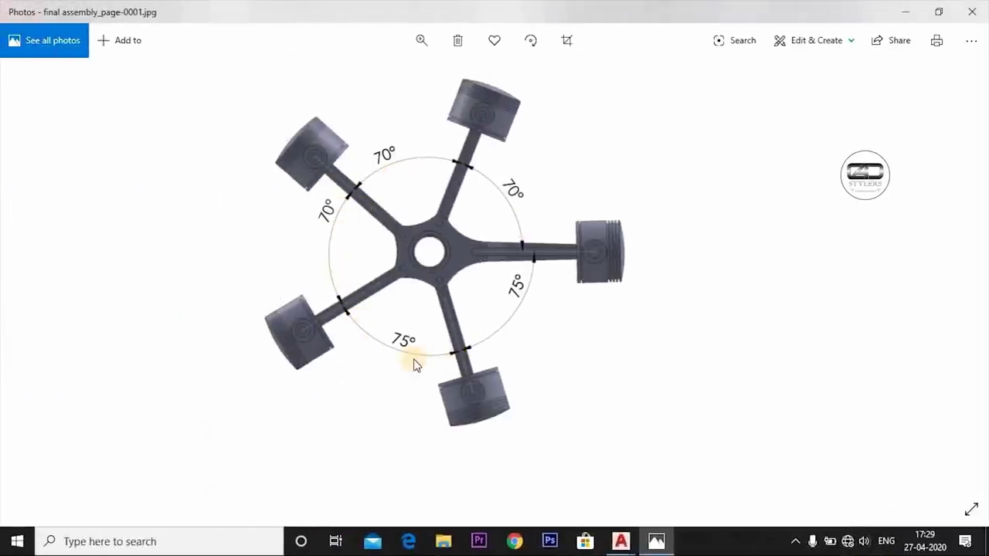
Step: Back in the drawing, start 3DROTATE with the copied connecting rod and piston selected
click(656, 541)
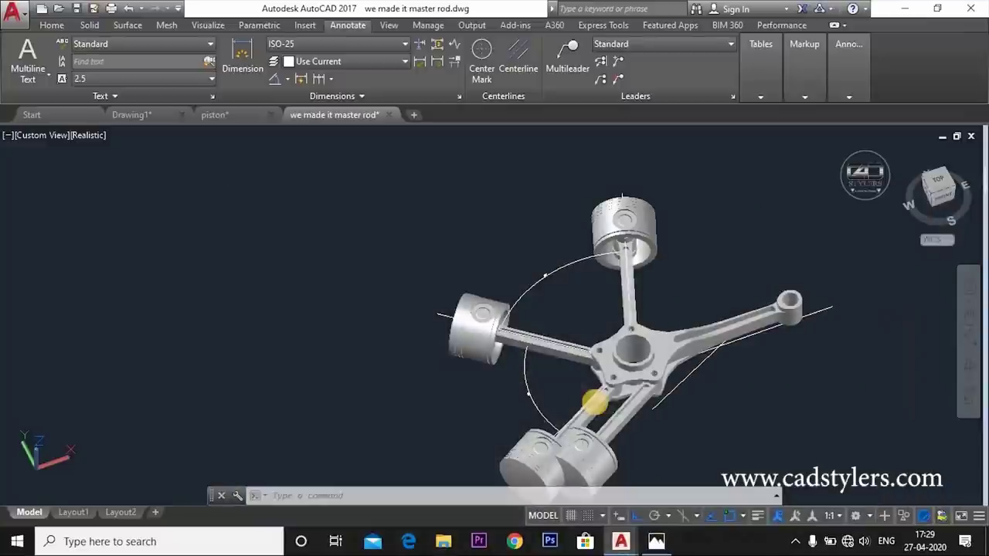
scroll(618, 425, up, 4)
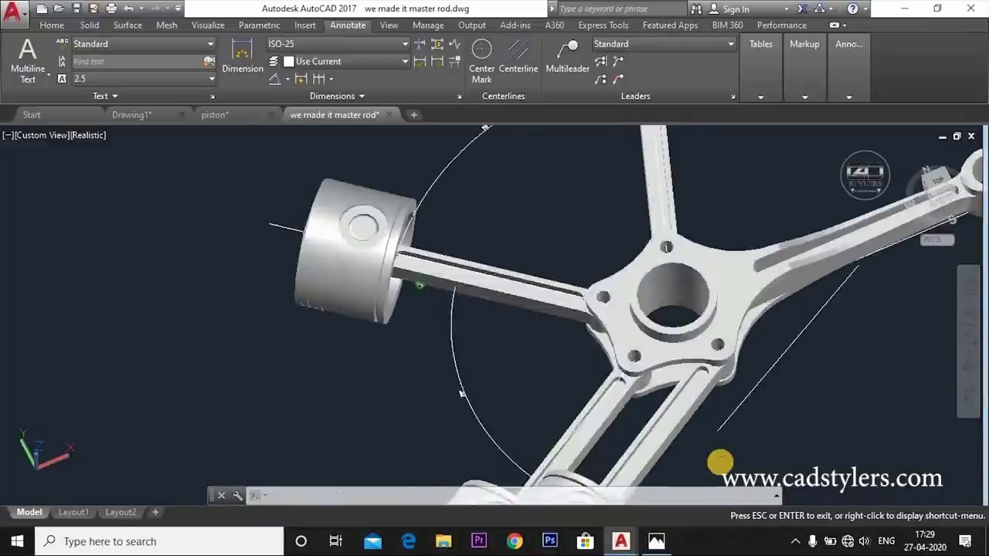
middle_drag(718, 463, 607, 320)
text(3dro)
key(Return)
click(567, 300)
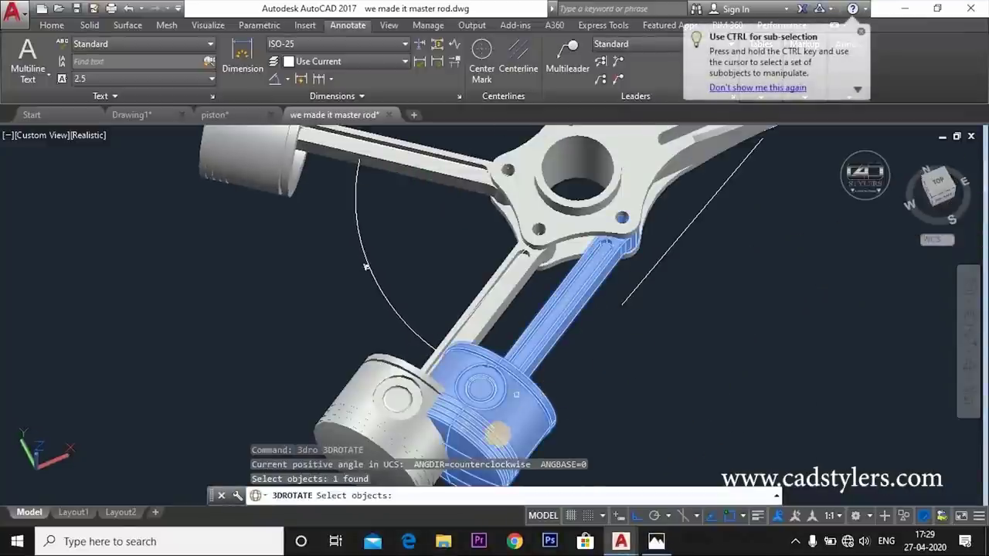
scroll(498, 432, up, 3)
click(495, 421)
key(Return)
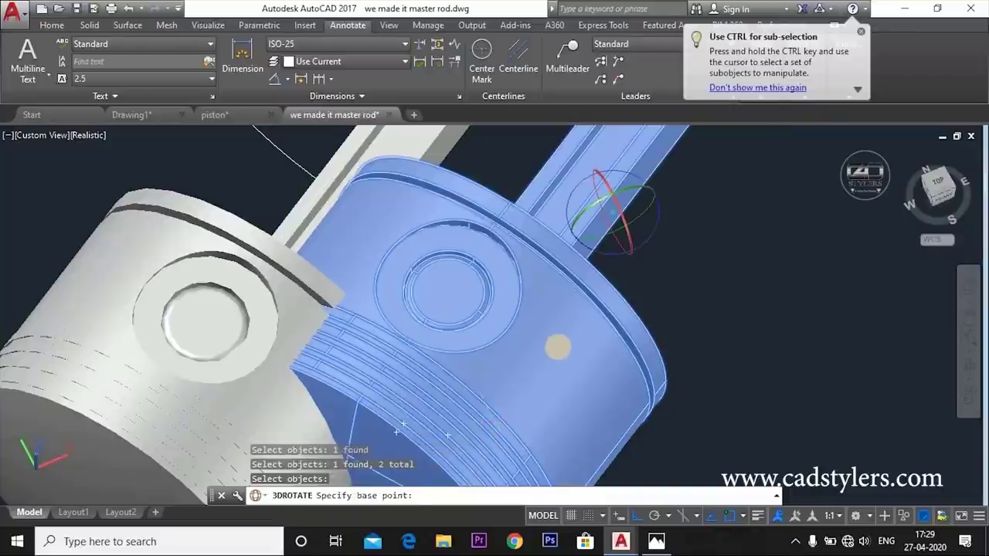
Step: Rotate the rod and piston 75° about the centre of the hub's upper-right pin hole
scroll(639, 258, down, 2)
scroll(642, 384, down, 2)
middle_drag(642, 384, 662, 282)
scroll(662, 283, up, 3)
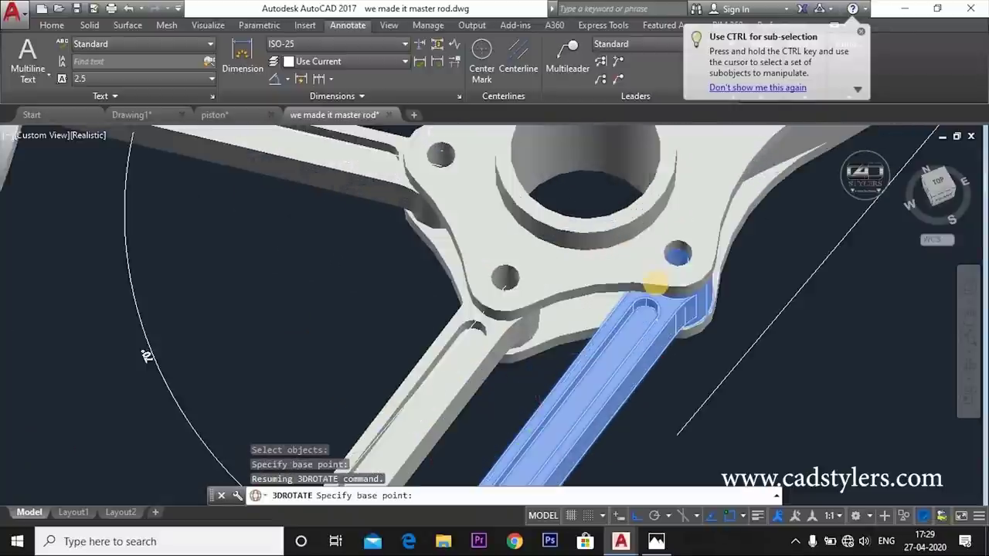
scroll(690, 216, up, 3)
scroll(716, 169, up, 2)
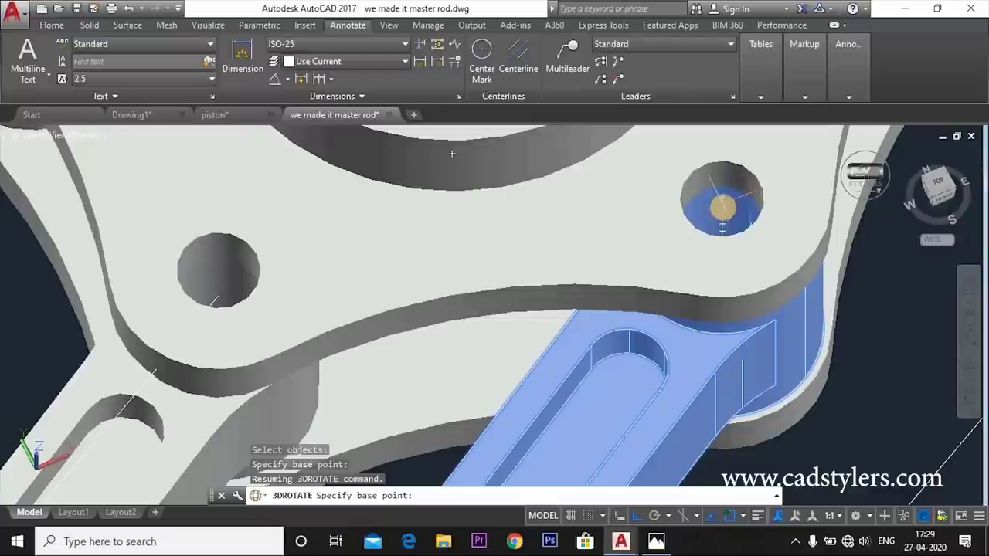
shift+right_click(722, 203)
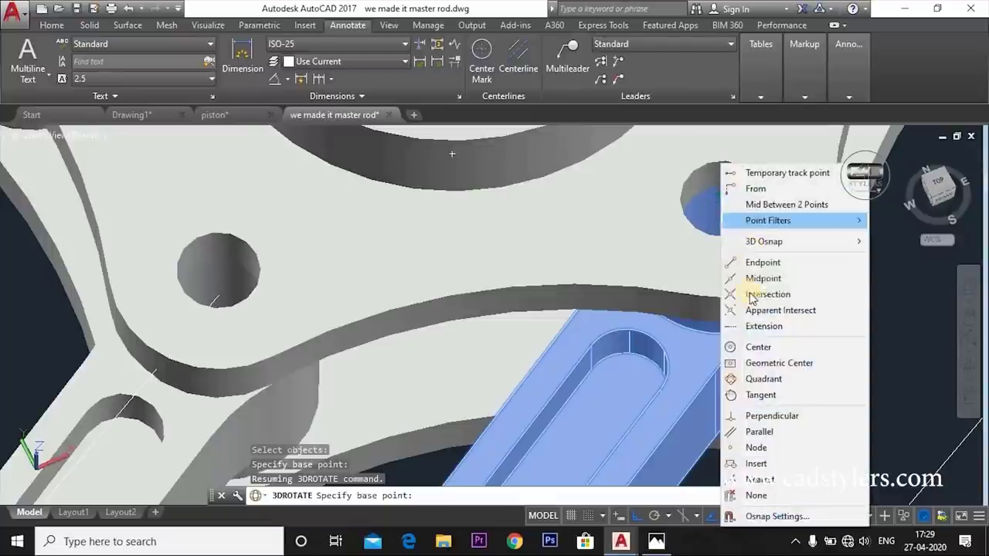
click(741, 345)
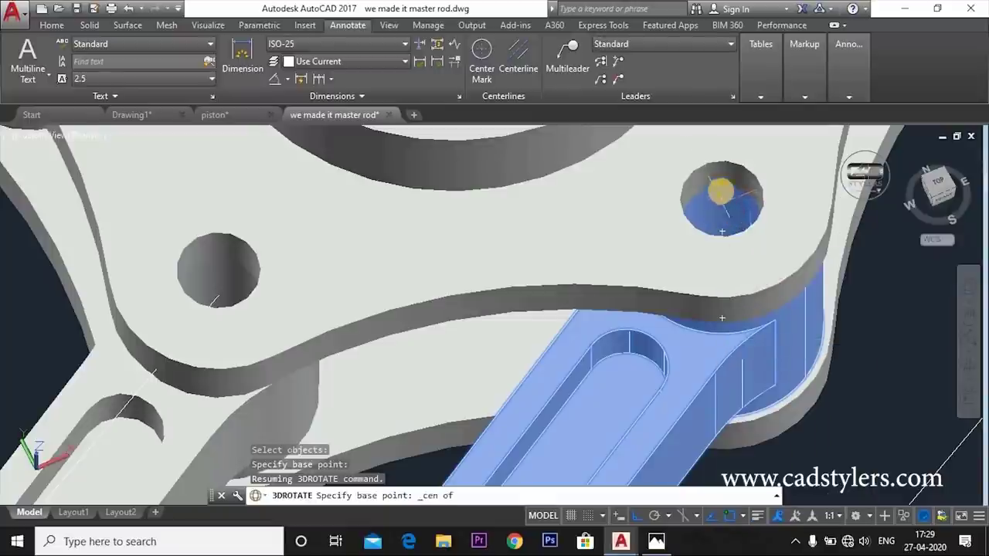
click(722, 200)
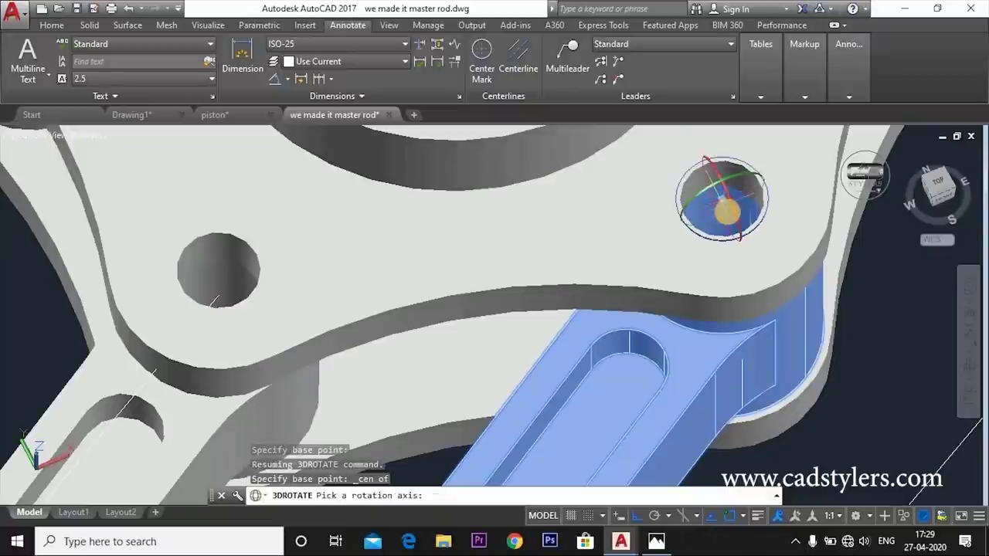
scroll(723, 205, down, 4)
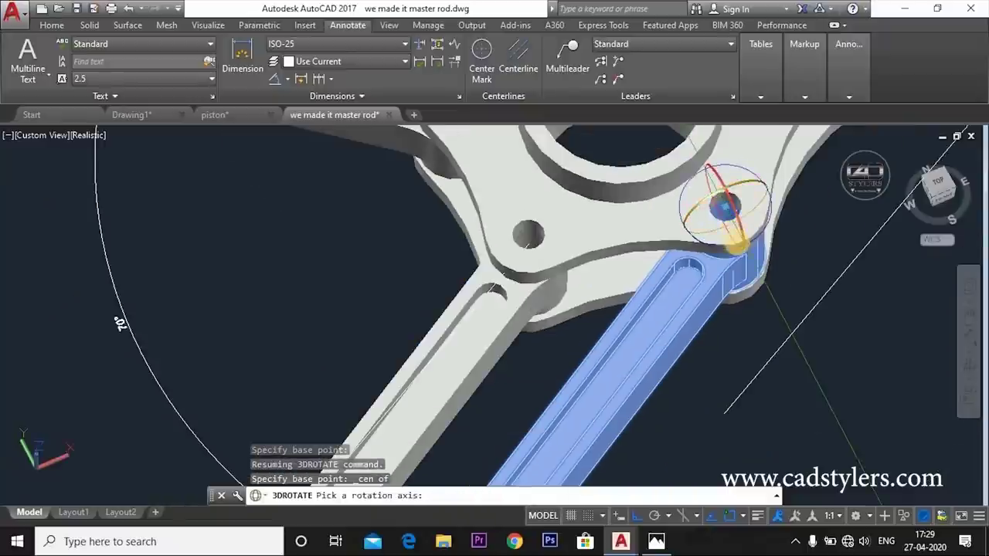
click(761, 243)
text(75)
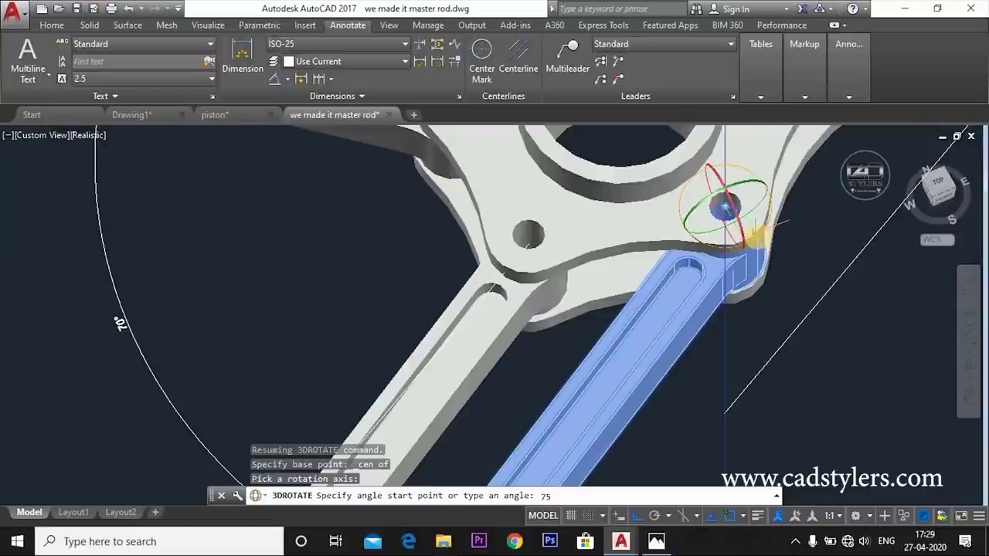
key(Return)
scroll(741, 255, down, 3)
scroll(726, 286, down, 3)
scroll(722, 294, down, 2)
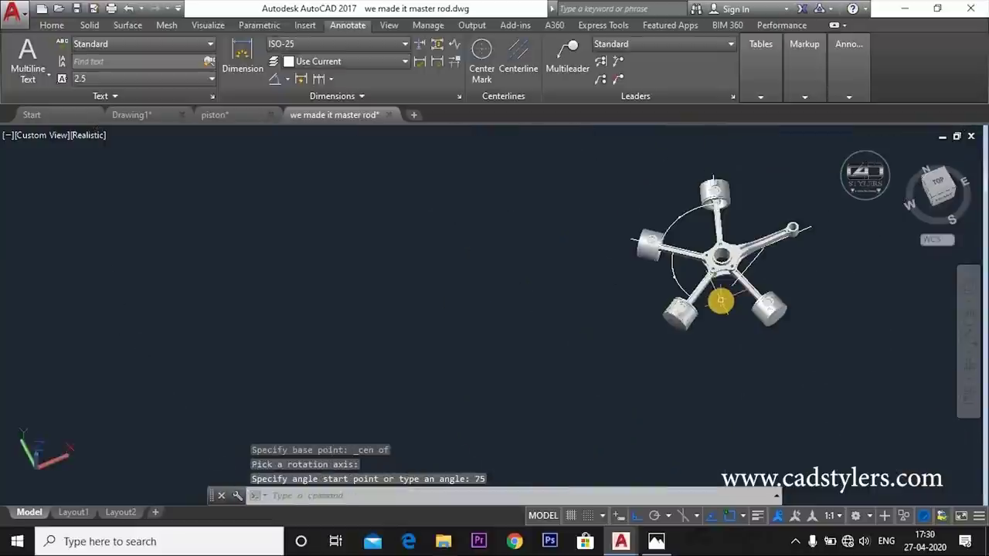
scroll(774, 262, up, 4)
key(Escape)
Step: Erase a selected object and try a line from the hub pin hole centre, cancelling it
click(796, 207)
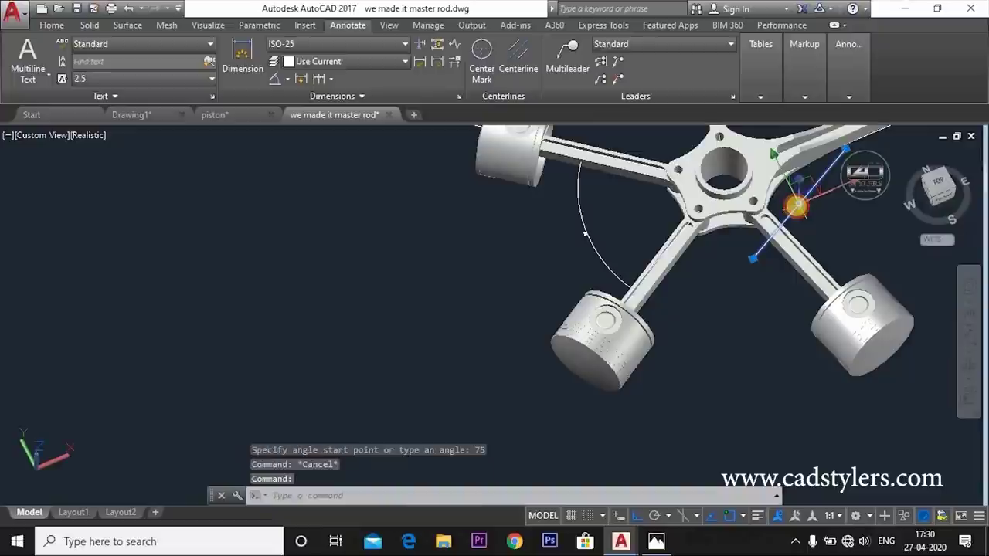
key(Delete)
text(l)
key(Return)
scroll(526, 355, up, 2)
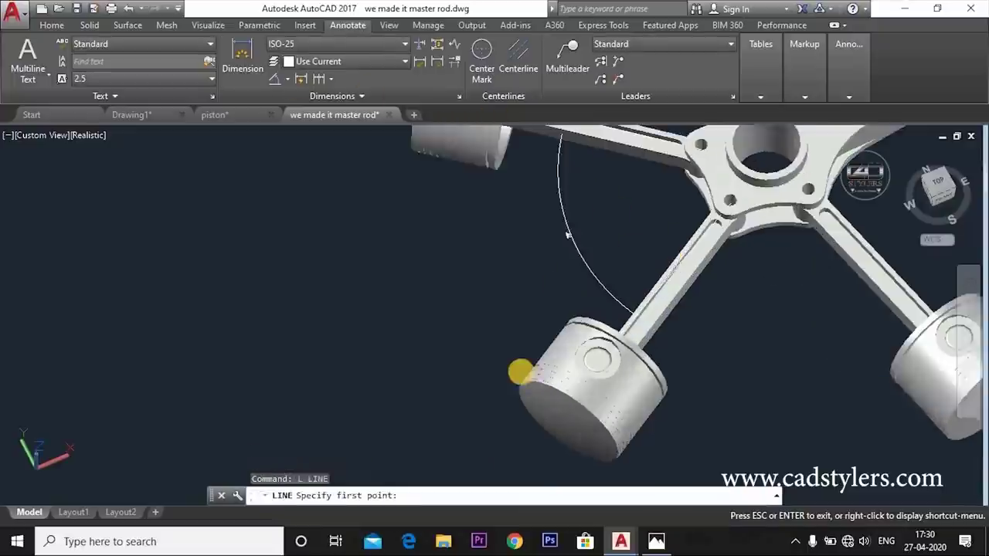
middle_drag(519, 371, 735, 315)
scroll(714, 313, up, 4)
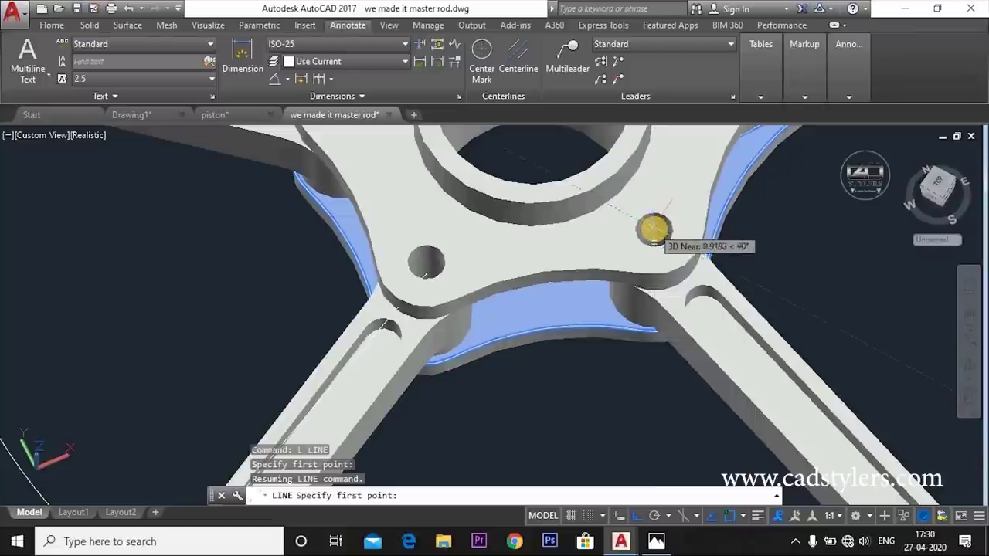
shift+right_click(655, 232)
click(699, 349)
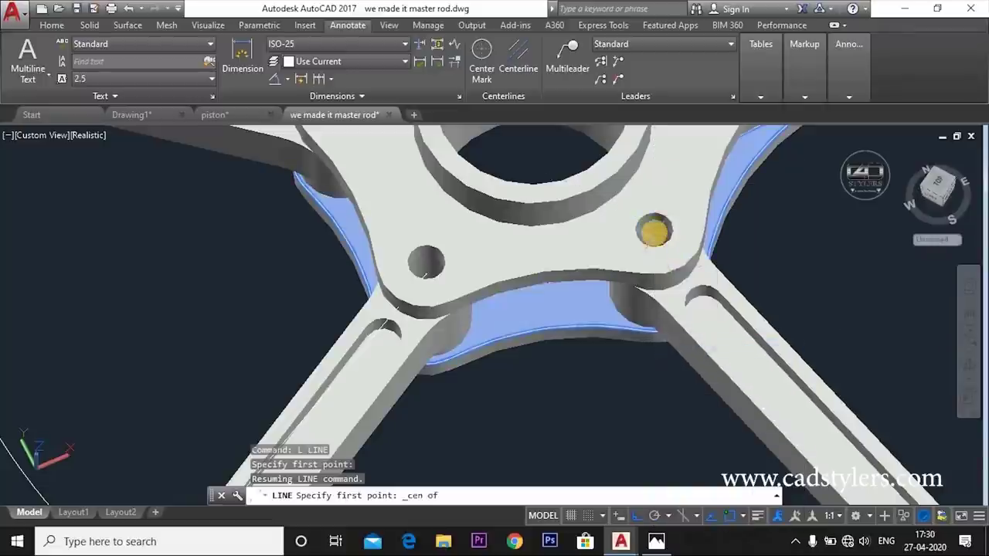
scroll(655, 232, down, 3)
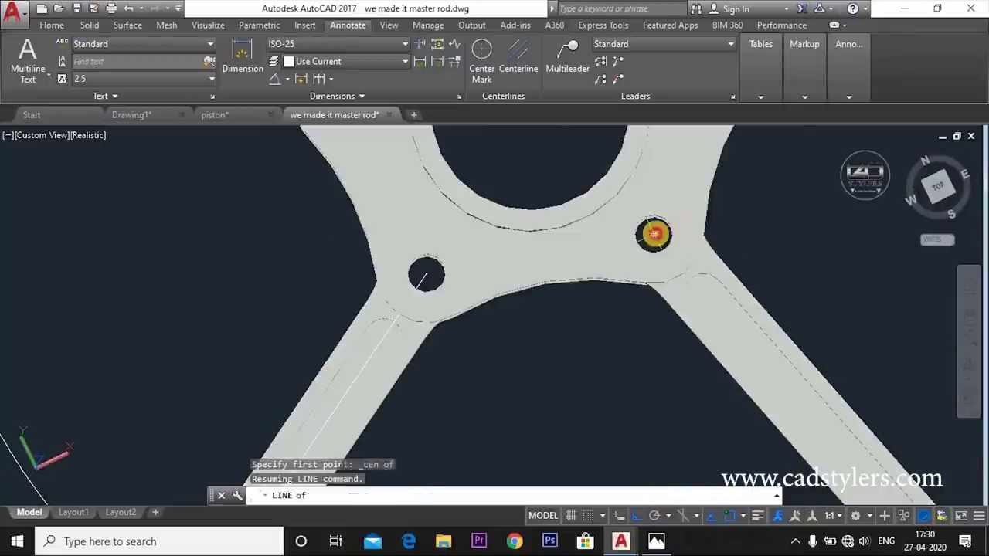
click(654, 232)
scroll(664, 248, down, 2)
scroll(779, 357, up, 2)
scroll(778, 357, up, 2)
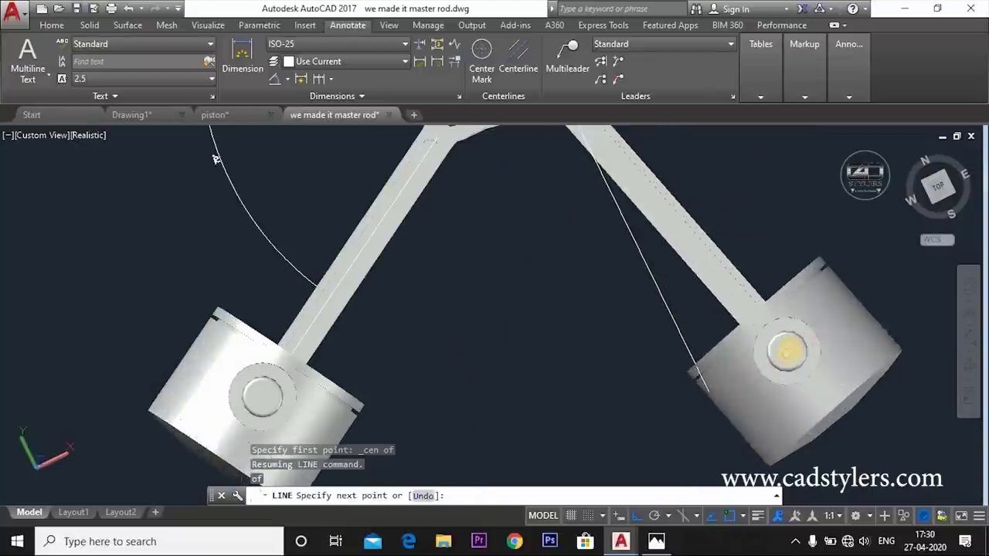
click(786, 351)
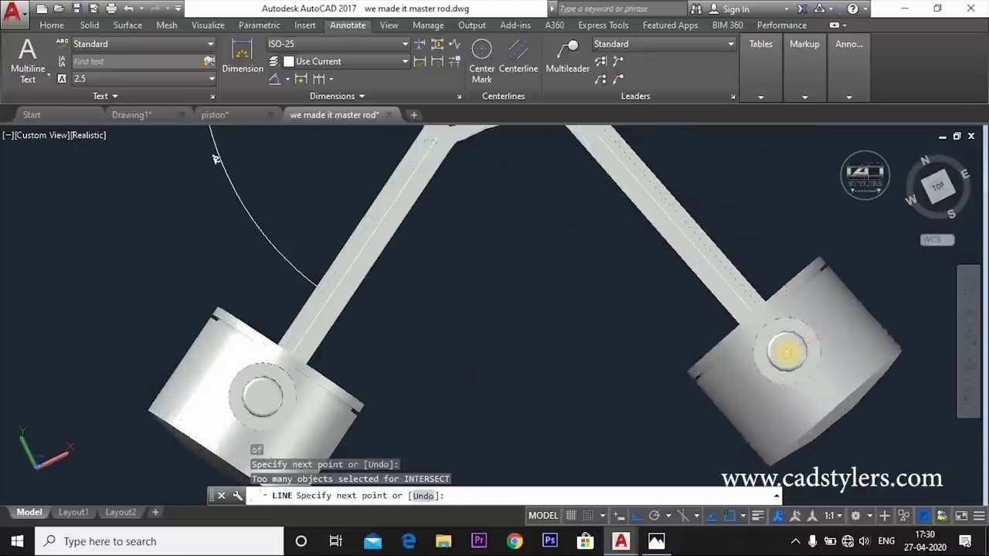
key(Escape)
Step: Add a 75° angular dimension between the first pair of neighbouring rods
click(278, 84)
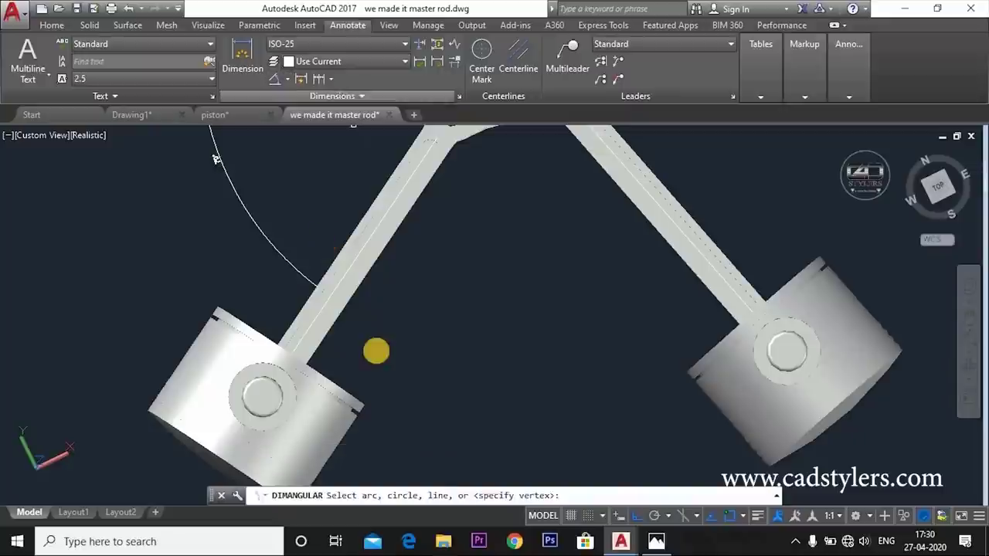
click(338, 287)
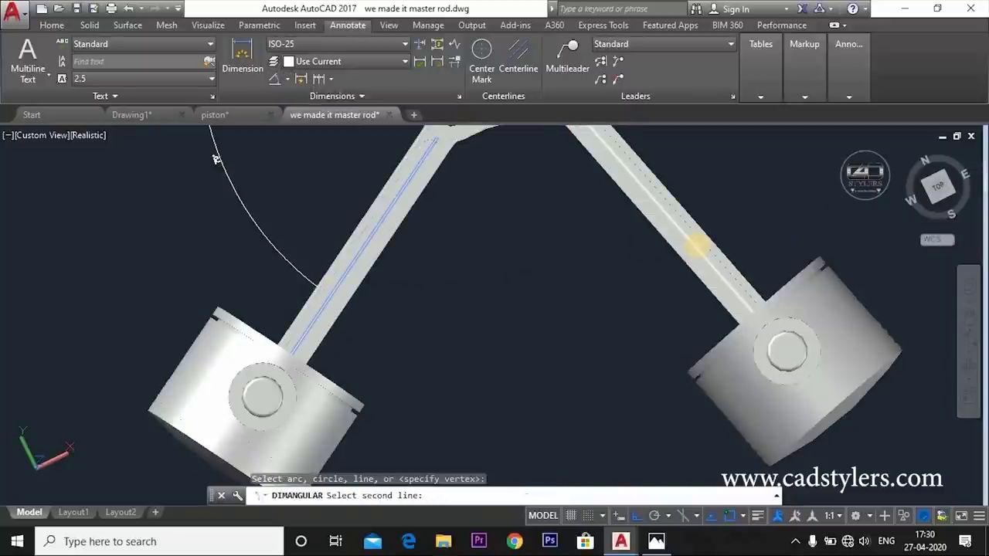
click(688, 253)
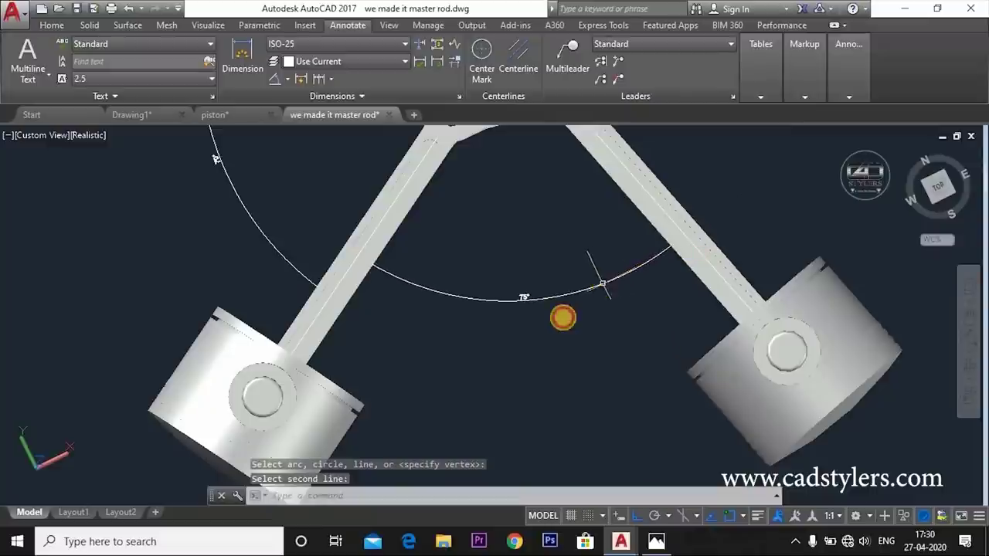
click(523, 320)
scroll(524, 319, up, 3)
scroll(523, 318, down, 3)
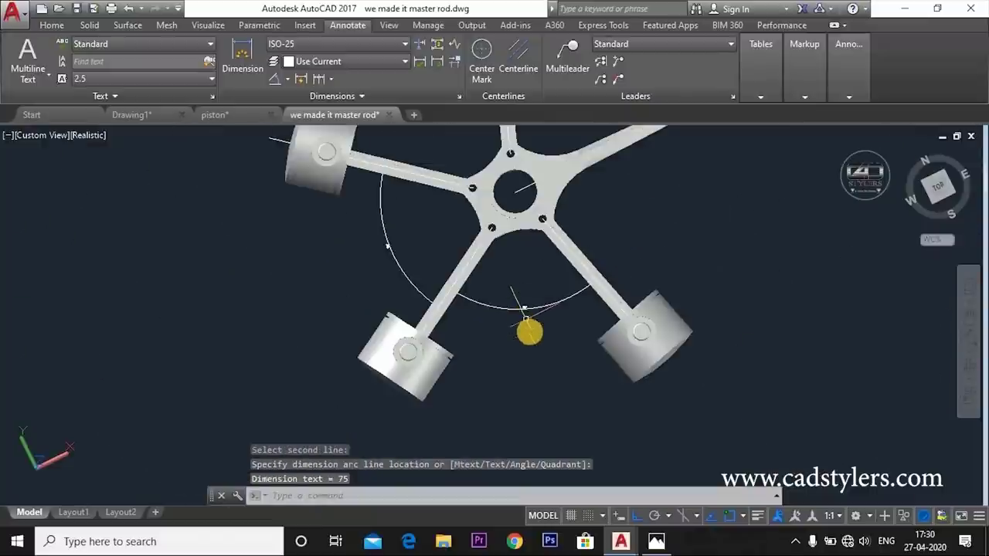
key(Escape)
key(Escape)
scroll(422, 282, up, 2)
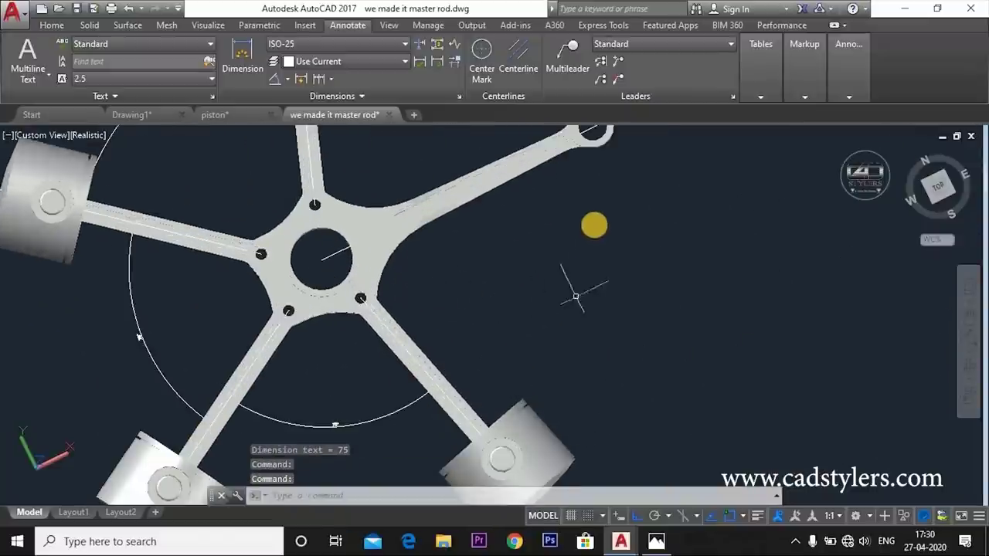
middle_drag(593, 365, 529, 302)
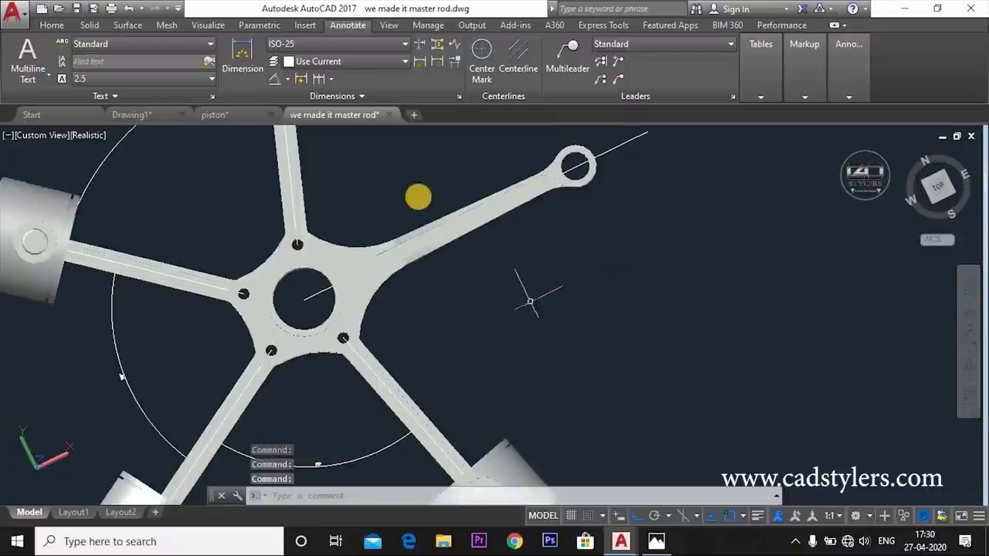
Step: Add a second 75° angular dimension for the upper rod pair and re-centre the assembly
click(272, 79)
click(618, 149)
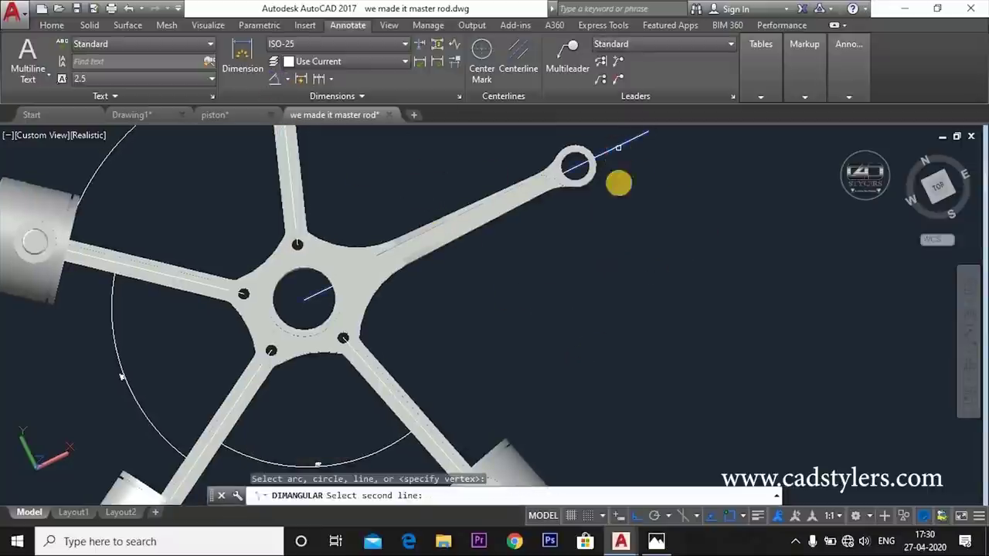
middle_drag(535, 412, 485, 316)
scroll(455, 309, up, 3)
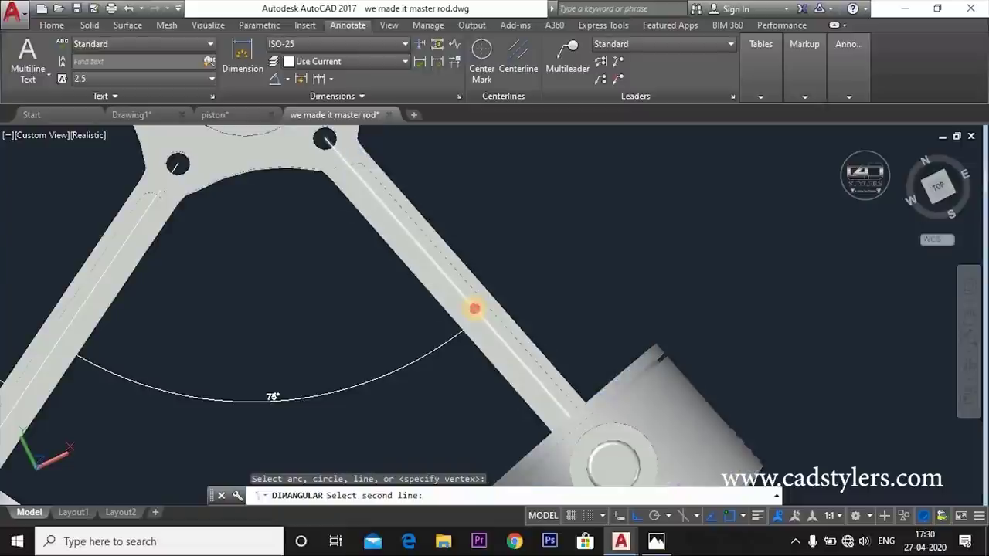
click(474, 308)
click(525, 262)
middle_drag(514, 247, 529, 279)
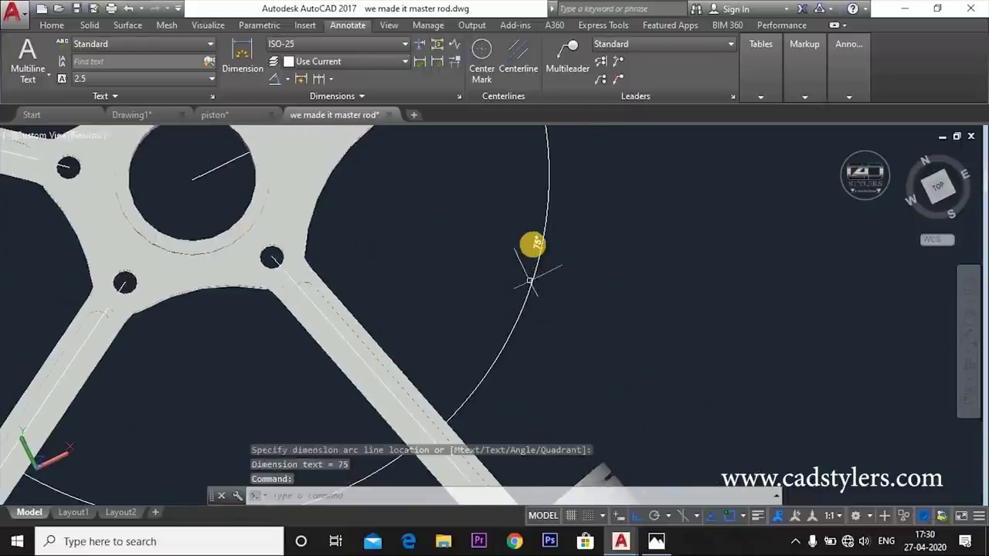
scroll(533, 255, up, 1)
scroll(556, 302, down, 2)
scroll(559, 368, down, 2)
key(Escape)
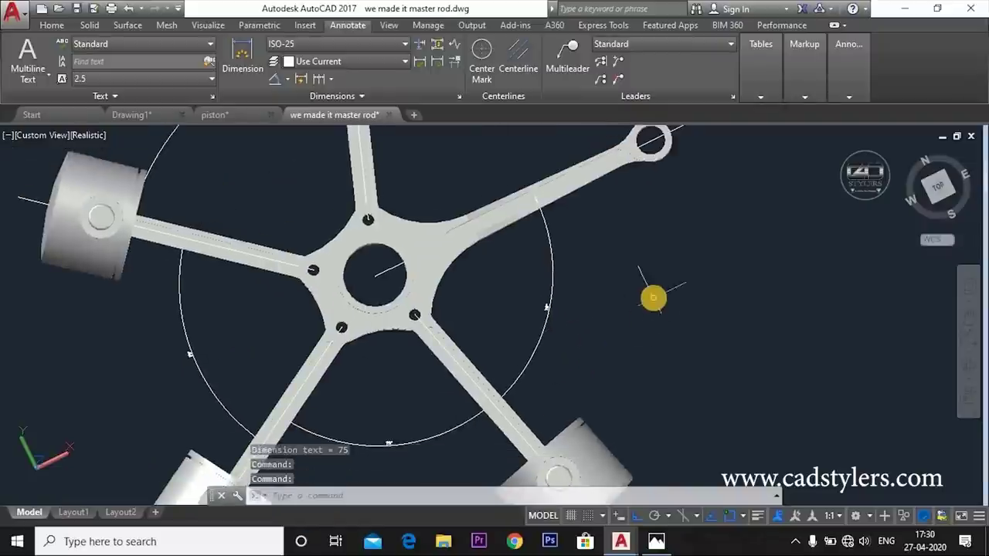
scroll(652, 297, down, 2)
middle_drag(652, 343, 615, 349)
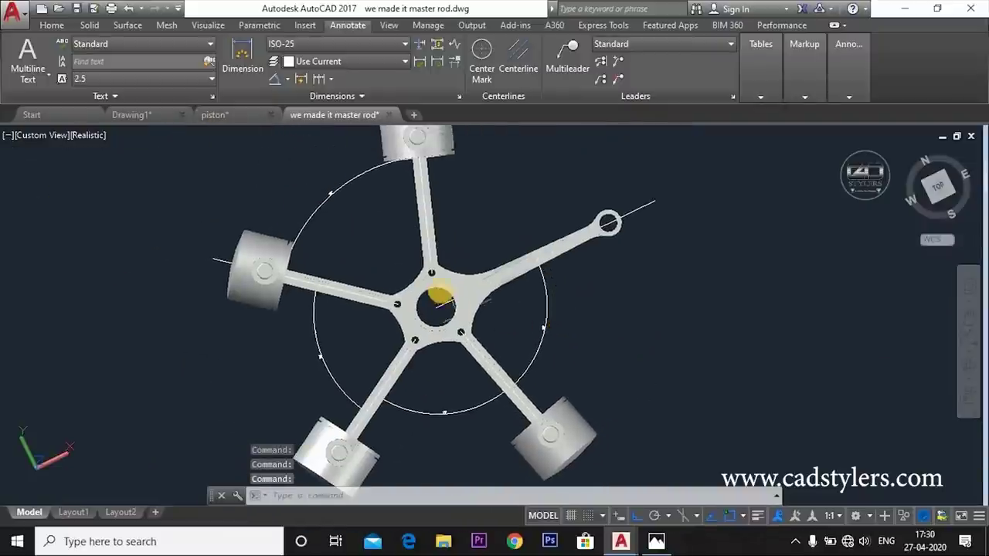
scroll(437, 294, up, 2)
scroll(389, 283, up, 2)
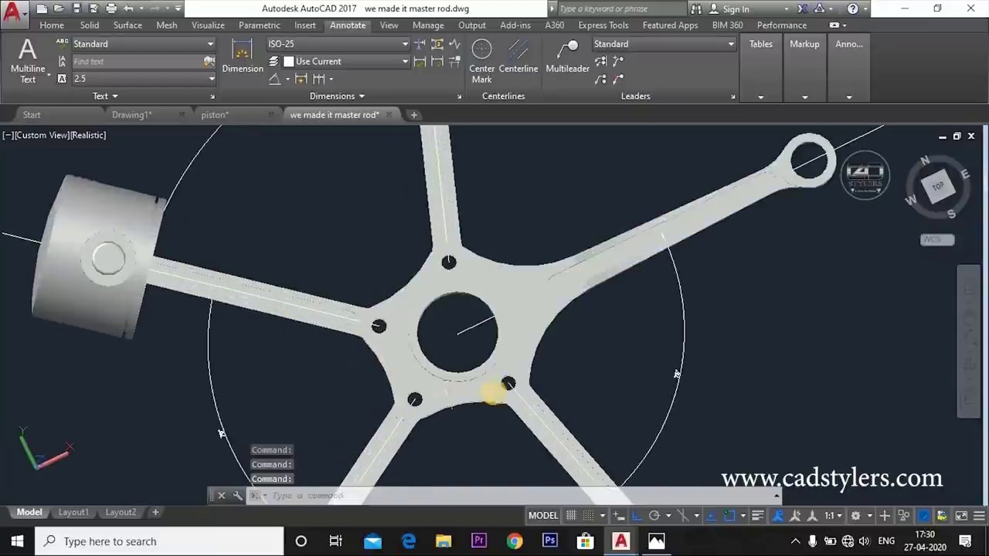
scroll(557, 294, down, 2)
scroll(684, 226, up, 2)
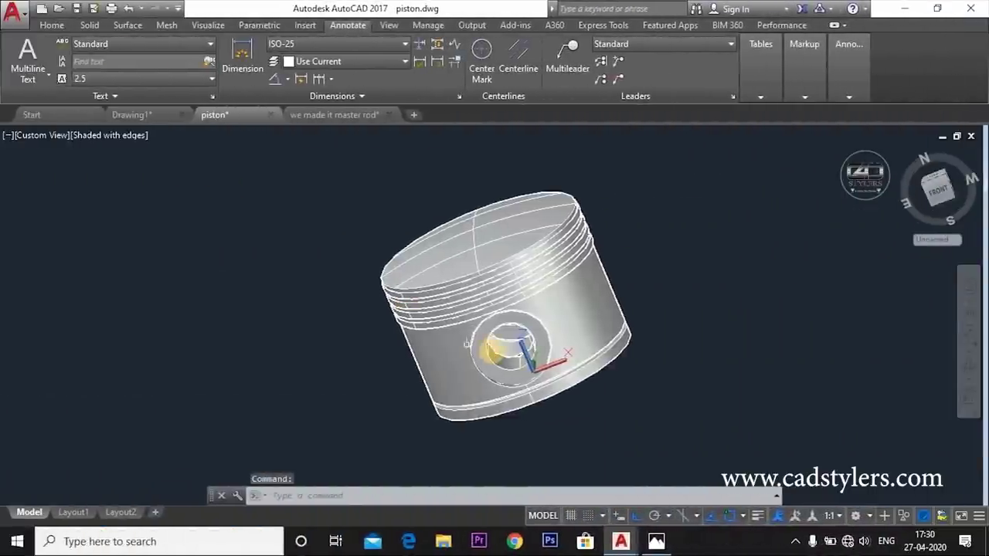
Step: Copy the whole piston and paste it into the master rod drawing beside the rod end
scroll(491, 352, down, 3)
shift+middle_drag(594, 339, 605, 313)
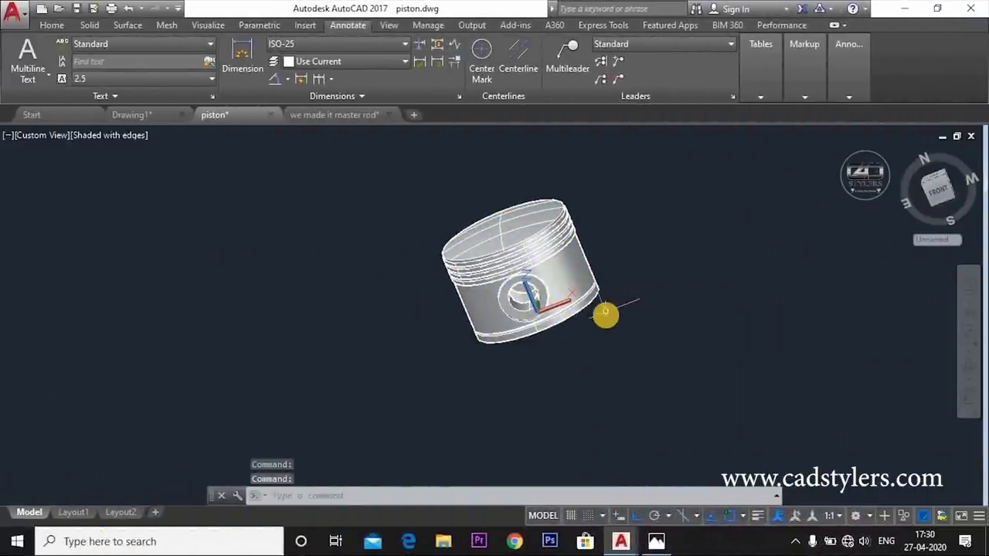
key(ctrl+a)
scroll(605, 317, down, 2)
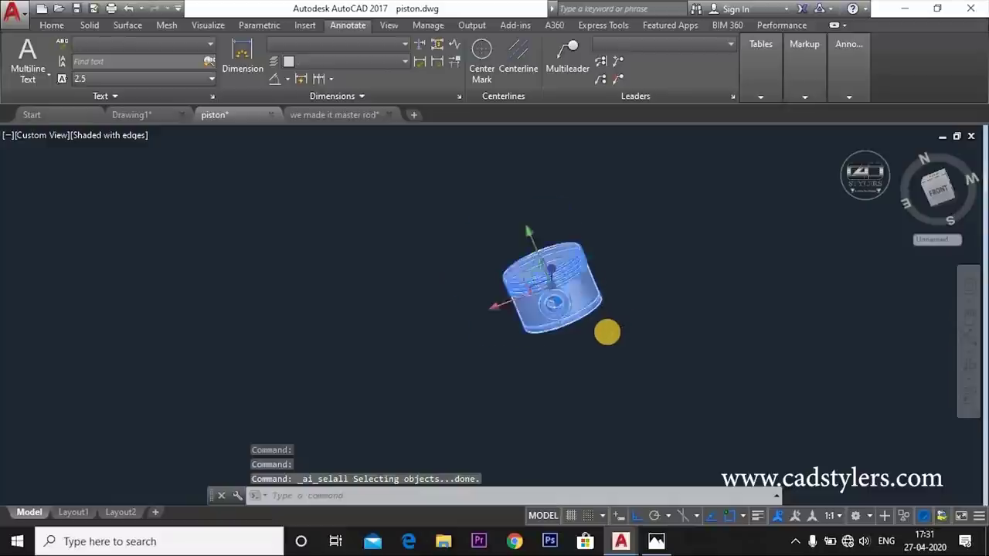
shift+middle_drag(607, 330, 607, 353)
key(ctrl+c)
key(Escape)
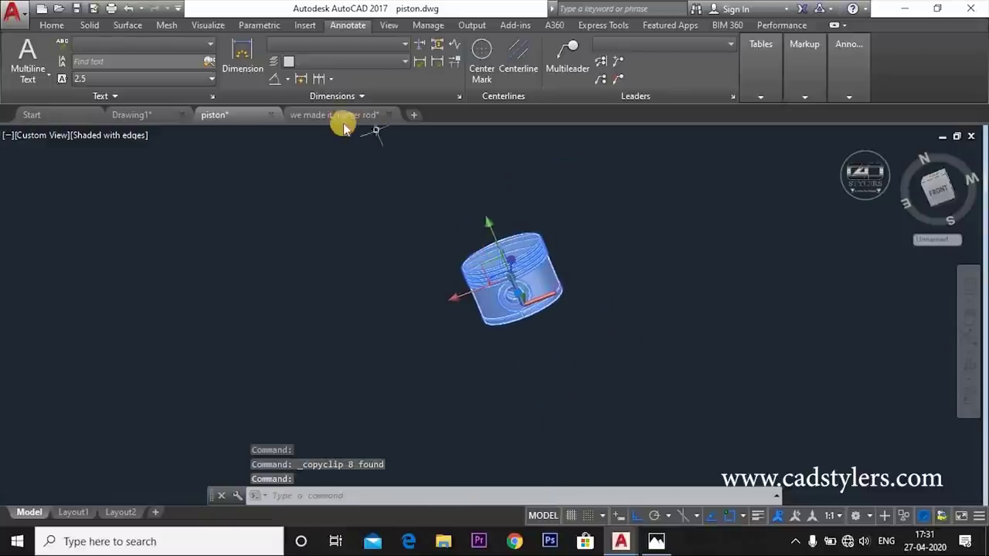
click(340, 114)
middle_drag(678, 360, 448, 398)
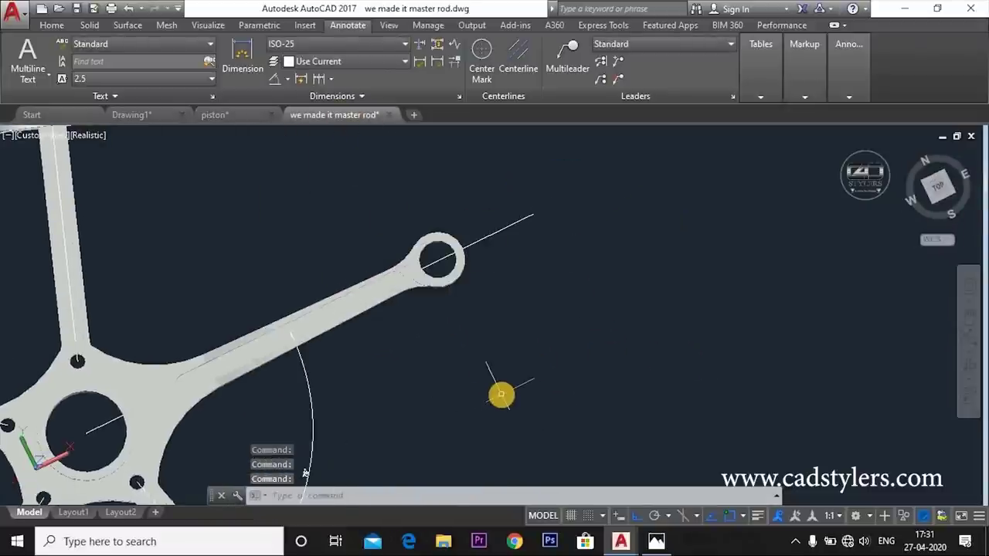
key(ctrl+v)
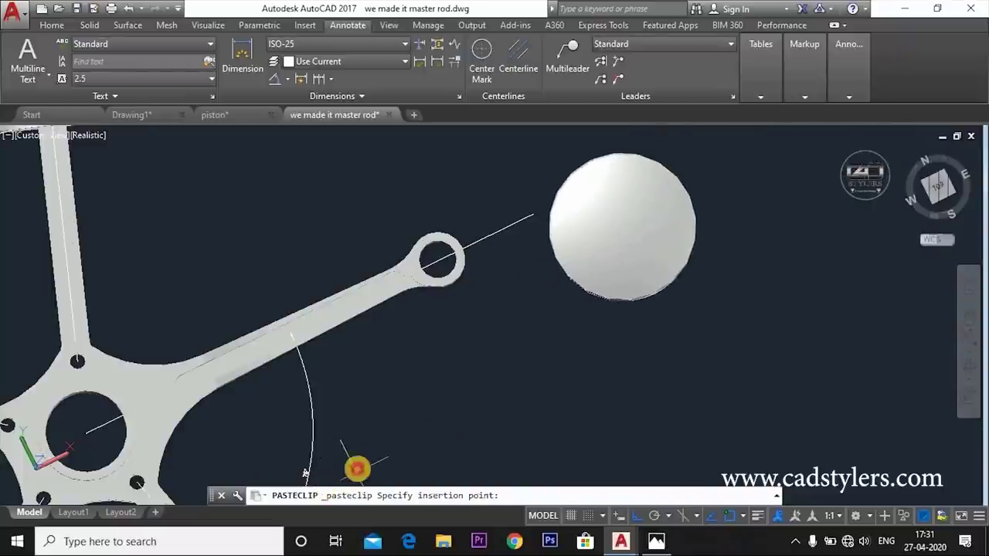
click(355, 469)
Step: View the assembly from the top, then orbit it into tilted and overhead 3D views
click(939, 198)
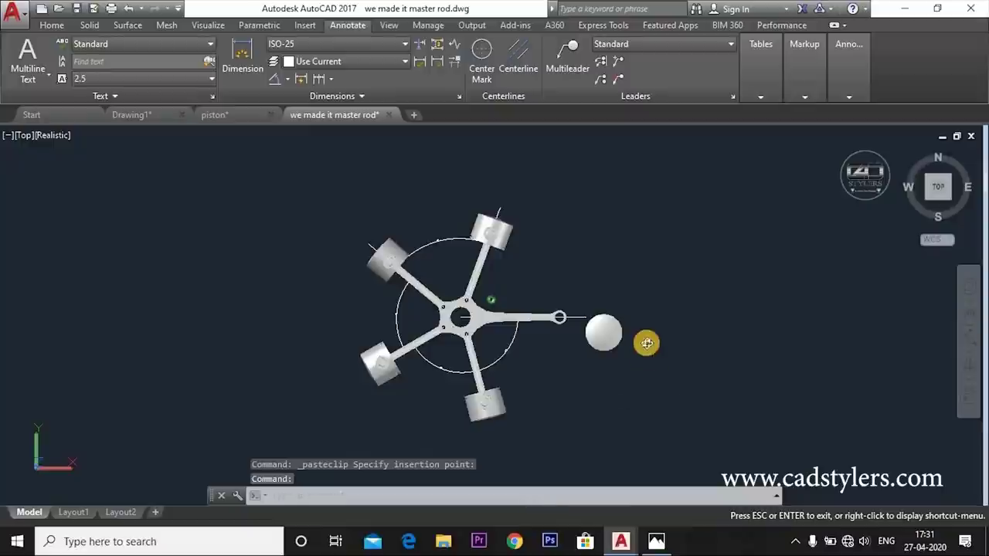
mouse_move(644, 343)
shift+middle_down()
mouse_move(654, 289)
mouse_move(606, 247)
shift+middle_up()
scroll(604, 231, up, 3)
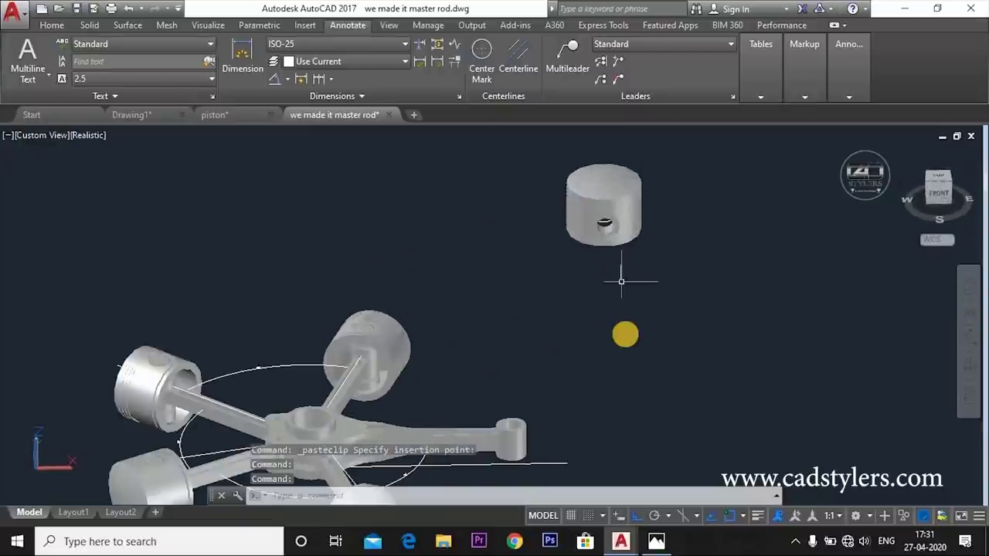
scroll(690, 308, down, 3)
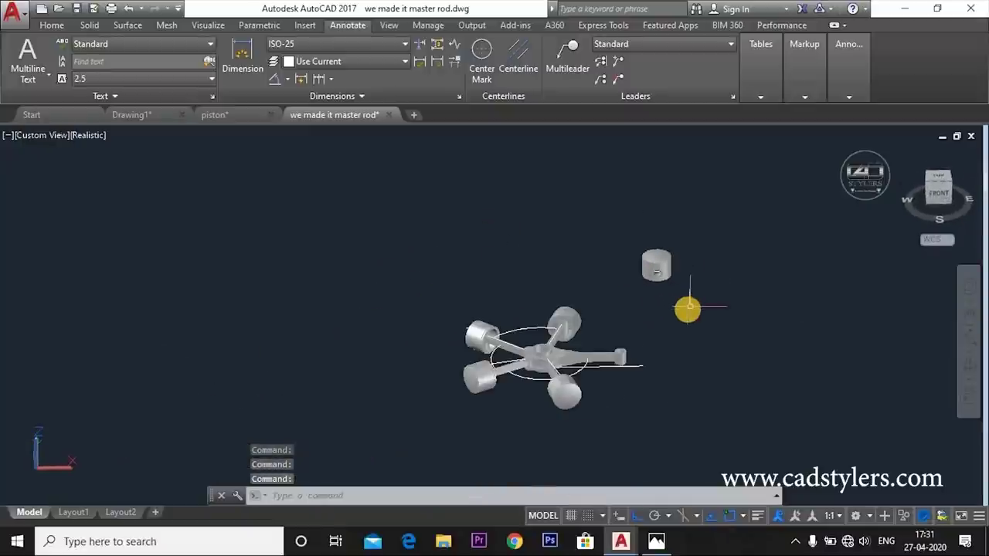
scroll(687, 304, up, 1)
mouse_move(679, 307)
shift+middle_down()
mouse_move(675, 179)
mouse_move(654, 375)
mouse_move(662, 311)
mouse_move(614, 397)
mouse_move(593, 328)
mouse_move(596, 351)
shift+middle_up()
scroll(601, 347, up, 4)
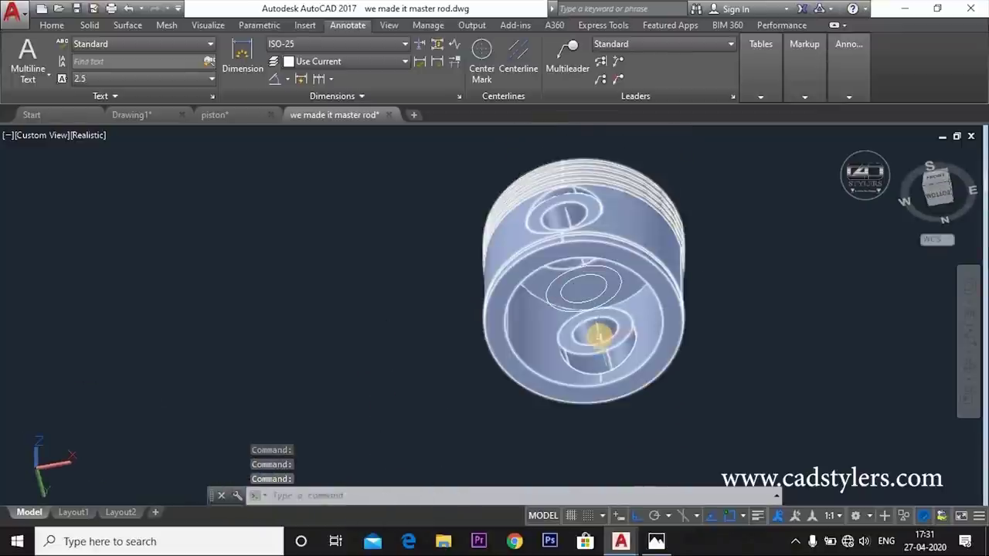
Step: Copy the piston pin from Drawing1 and paste it beside the piston in the master rod drawing
mouse_move(600, 334)
scroll(575, 240, down, 3)
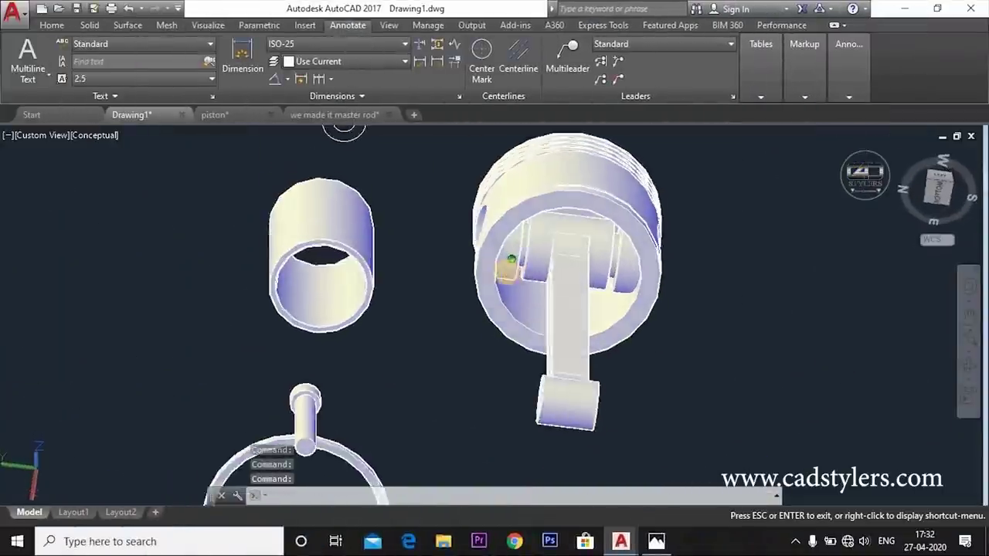
shift+middle_drag(344, 128, 326, 143)
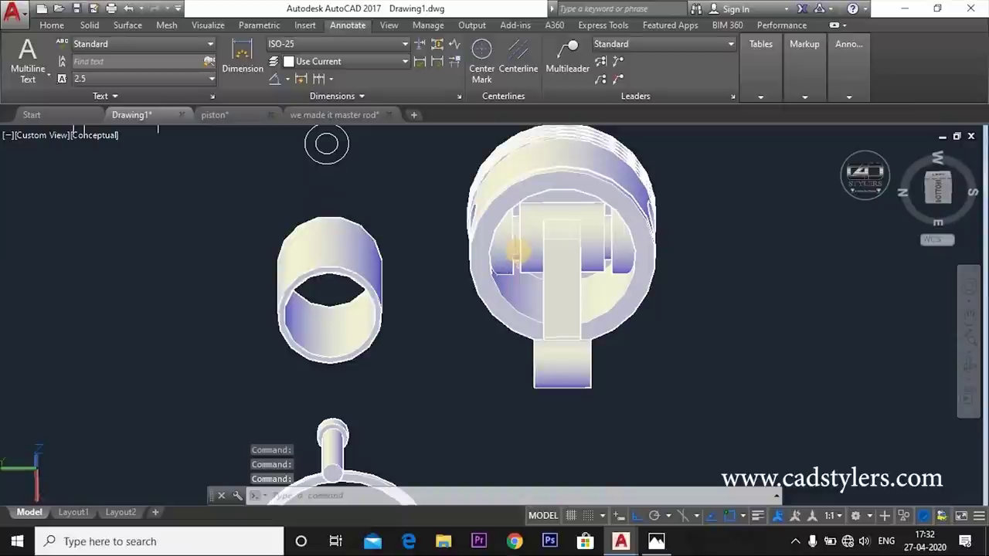
scroll(516, 249, up, 4)
click(516, 244)
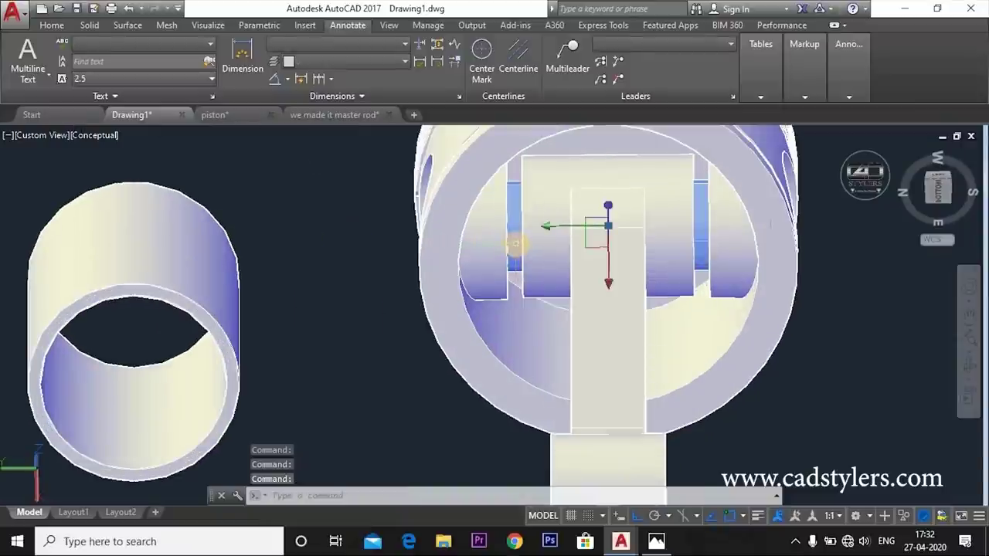
key(ctrl+c)
click(335, 114)
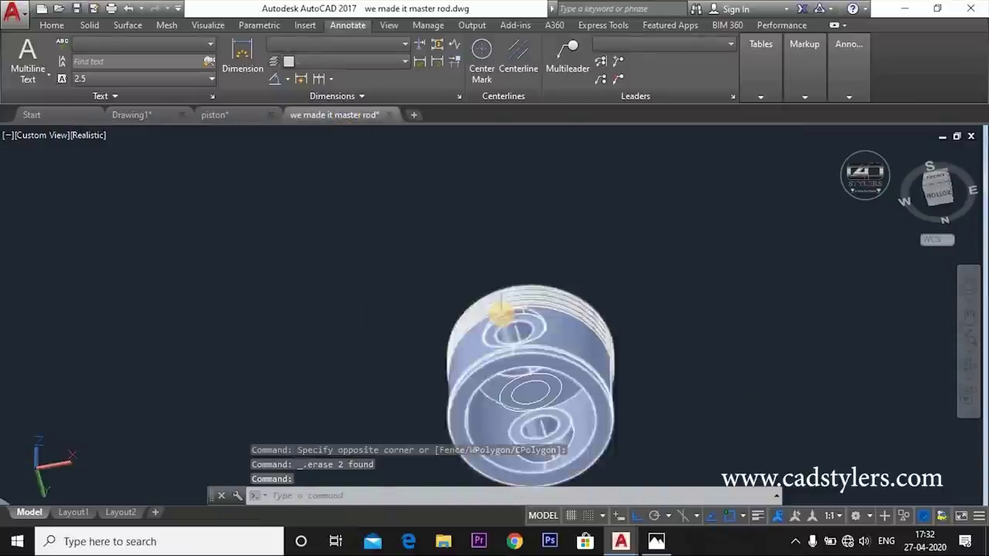
key(ctrl+v)
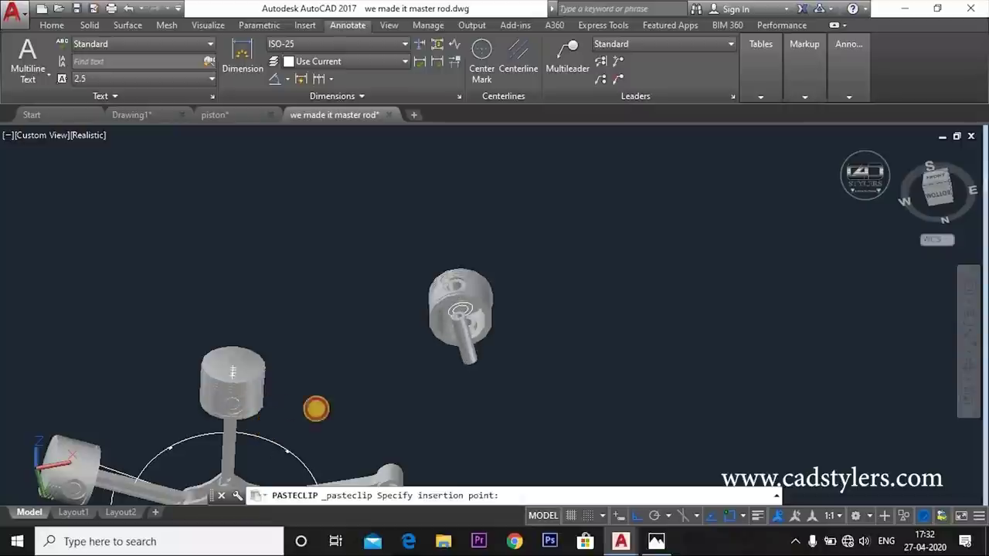
click(316, 409)
scroll(512, 309, down, 3)
scroll(523, 285, up, 2)
scroll(523, 286, up, 1)
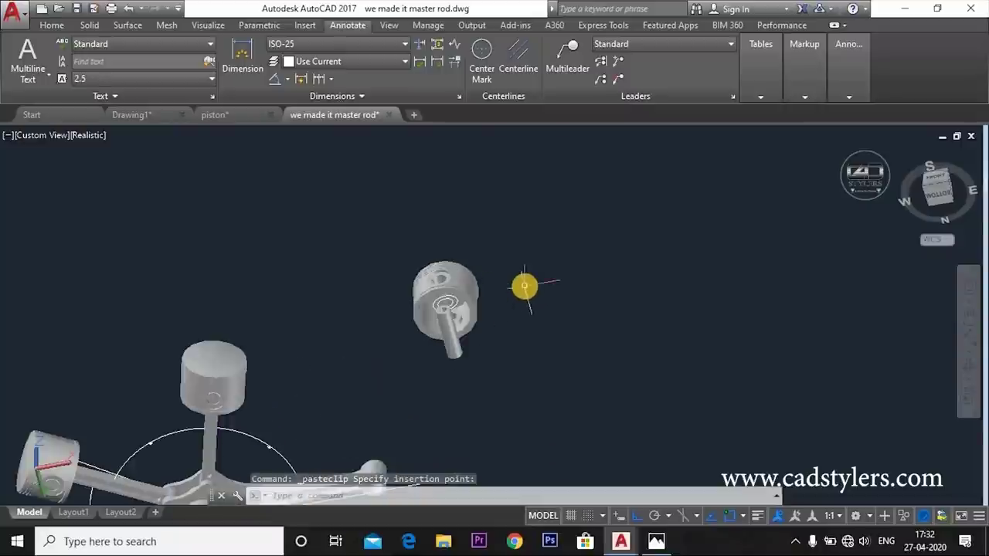
scroll(523, 286, up, 3)
Step: Copy the small pin cap from Drawing1 and paste it into the master rod drawing
click(226, 115)
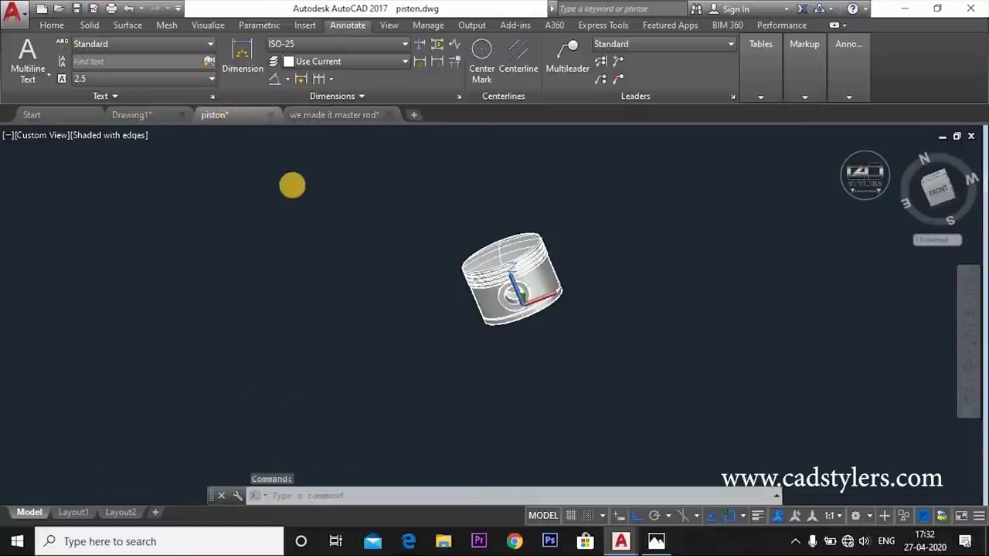
click(151, 120)
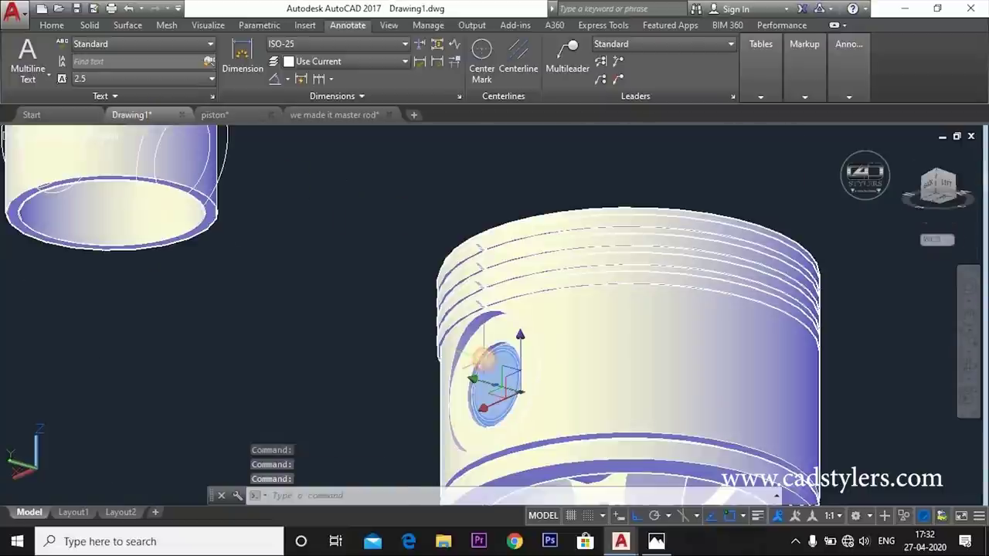
key(ctrl+c)
click(342, 115)
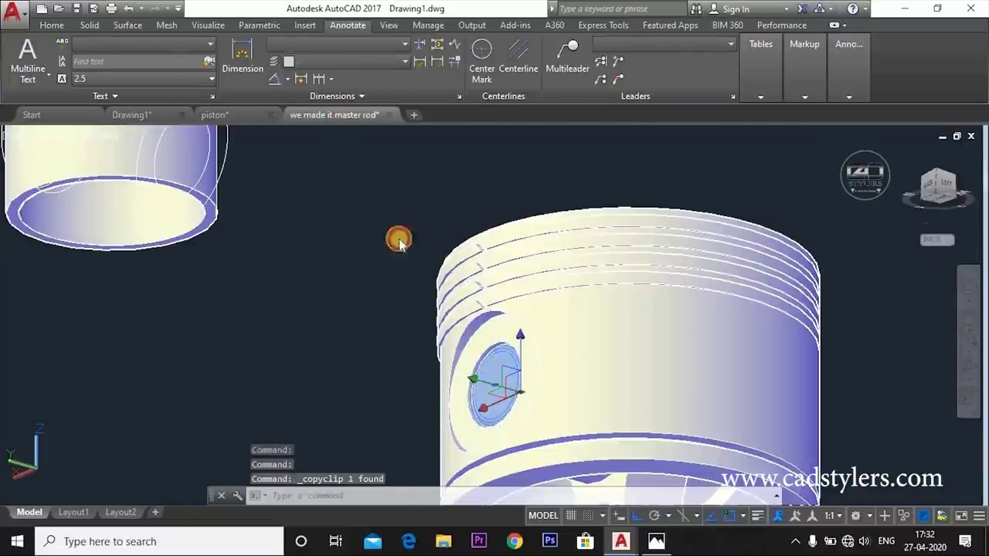
key(ctrl+v)
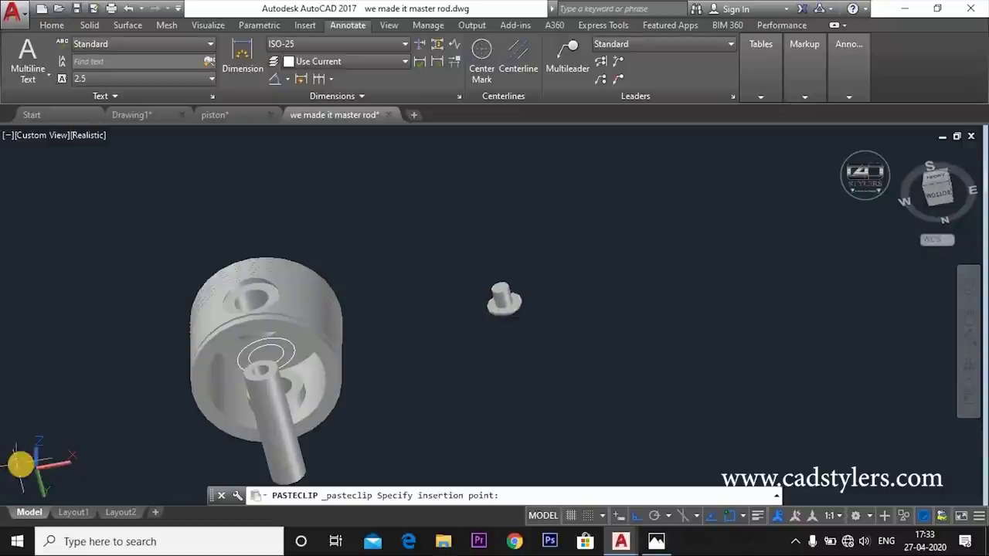
scroll(386, 384, up, 3)
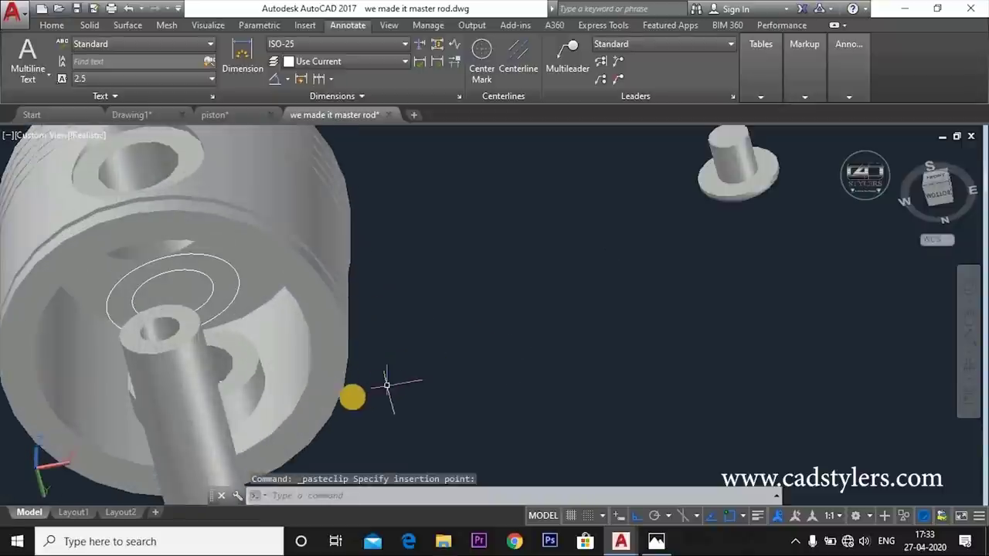
scroll(458, 441, down, 3)
shift+middle_drag(479, 441, 439, 384)
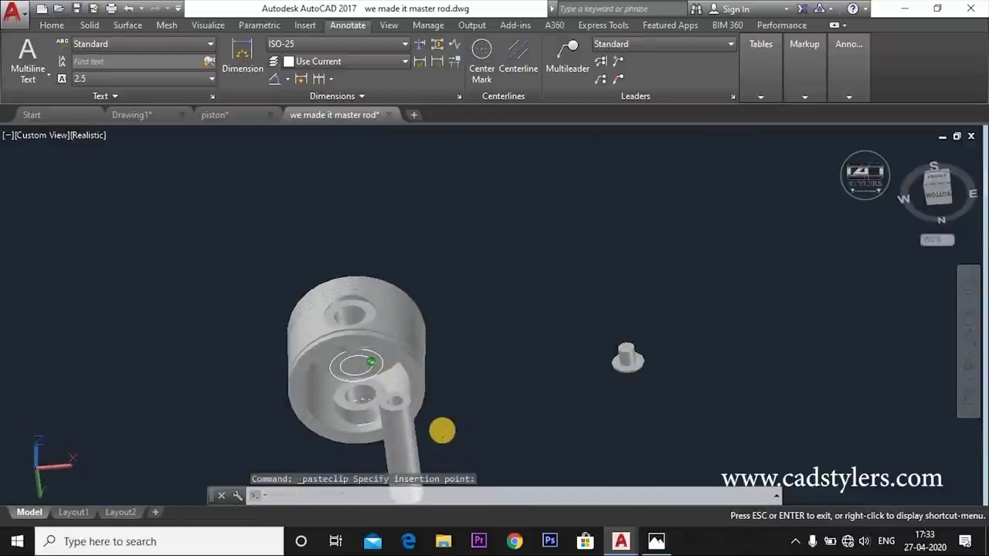
scroll(439, 384, down, 2)
text(m)
key(Return)
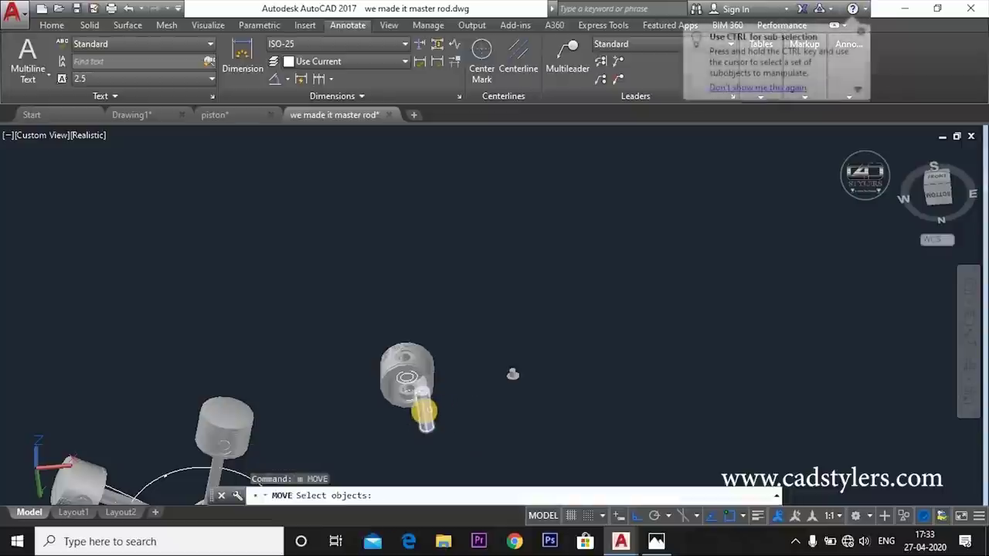
Step: Move the piston pin from its end point to the pin hole centre using a Center snap
click(425, 413)
scroll(425, 413, up, 4)
key(Return)
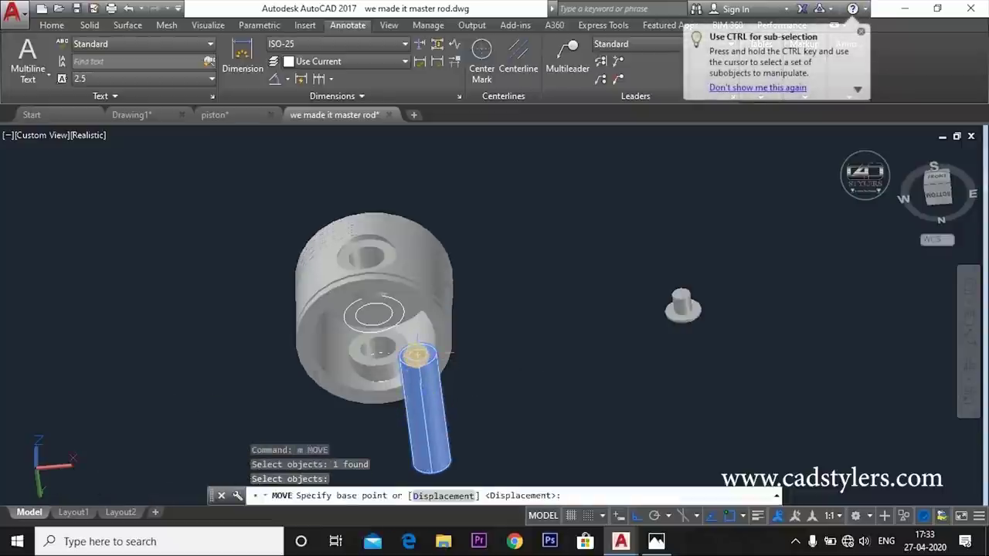
click(416, 354)
scroll(386, 263, up, 3)
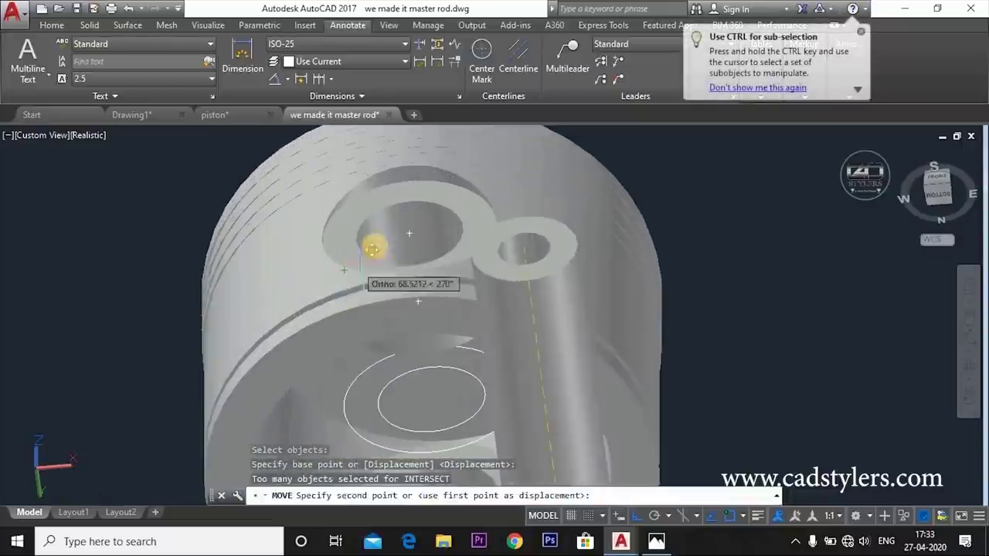
shift+right_click(423, 224)
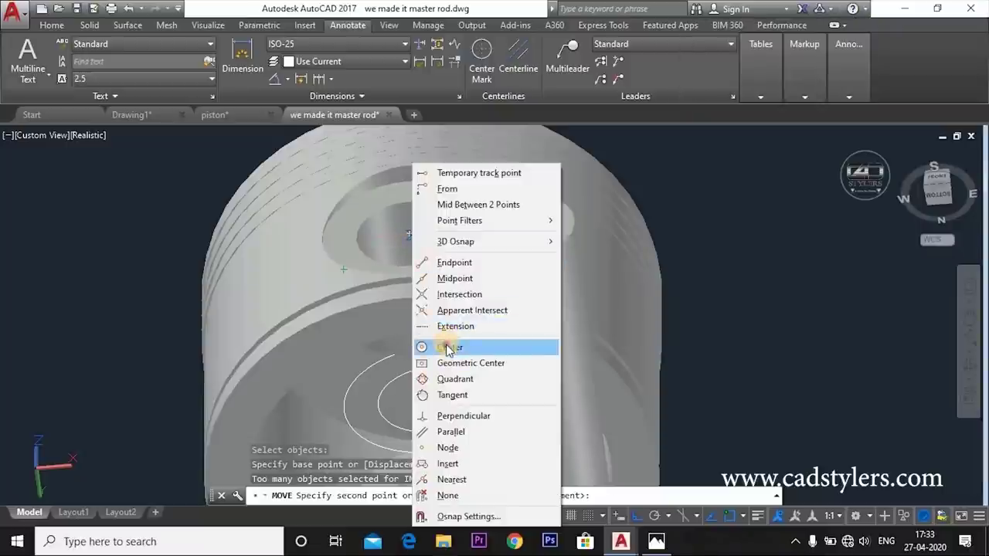
click(445, 348)
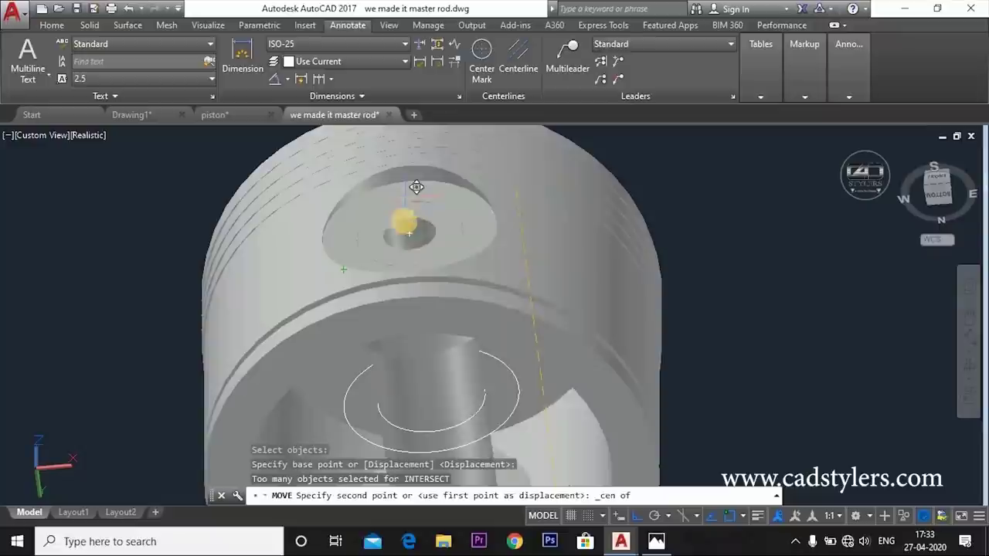
click(421, 222)
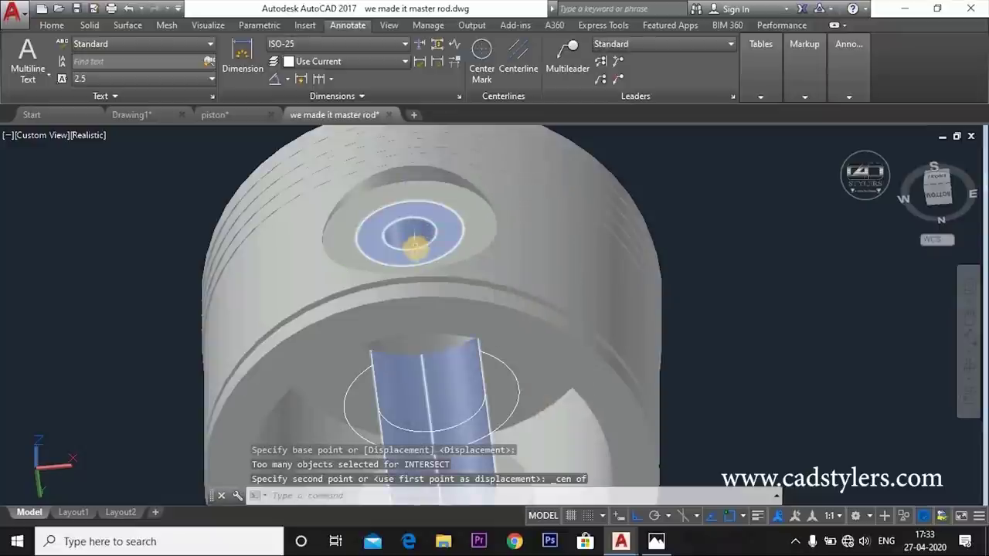
scroll(410, 247, down, 3)
mouse_move(474, 373)
shift+middle_down()
mouse_move(442, 308)
mouse_move(347, 307)
mouse_move(249, 369)
mouse_move(272, 379)
shift+middle_up()
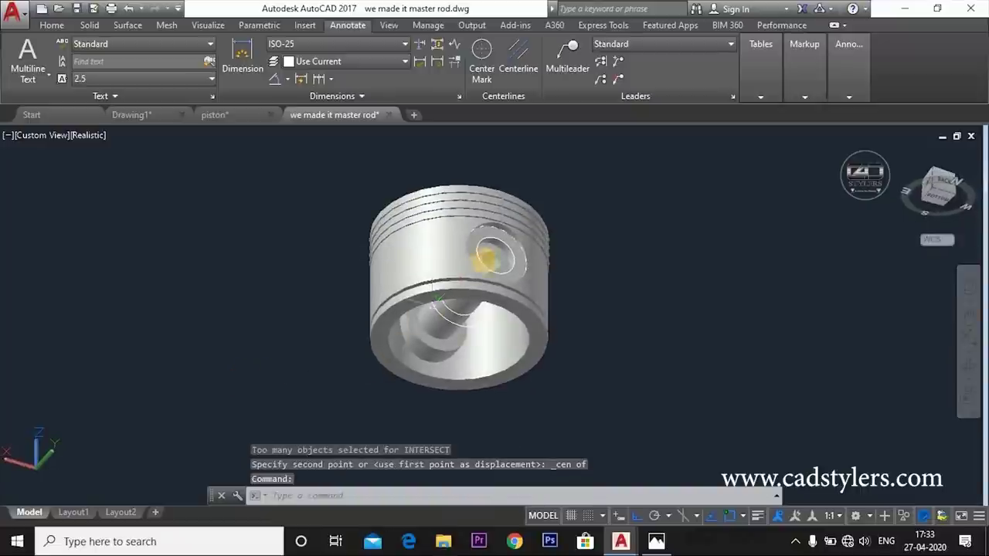
scroll(494, 253, up, 6)
Step: Start moving the pin again, using the hole centre as the base point
text(m)
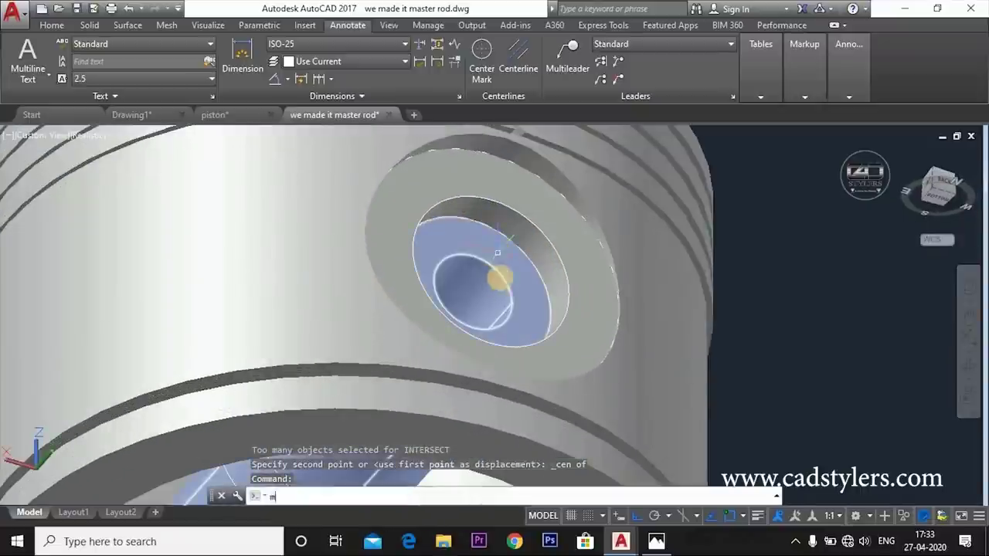
key(Return)
click(502, 258)
key(Return)
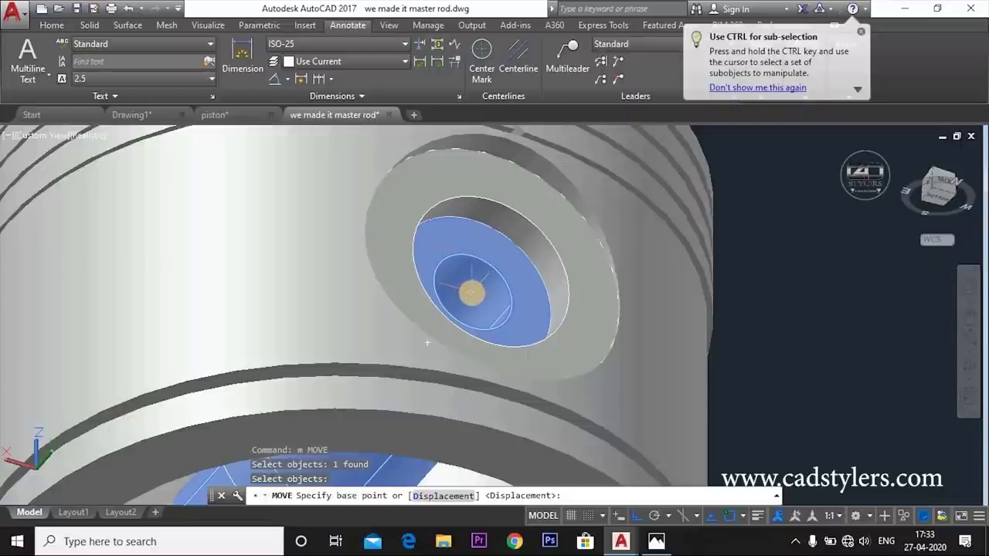
shift+right_click(440, 340)
click(510, 347)
click(489, 270)
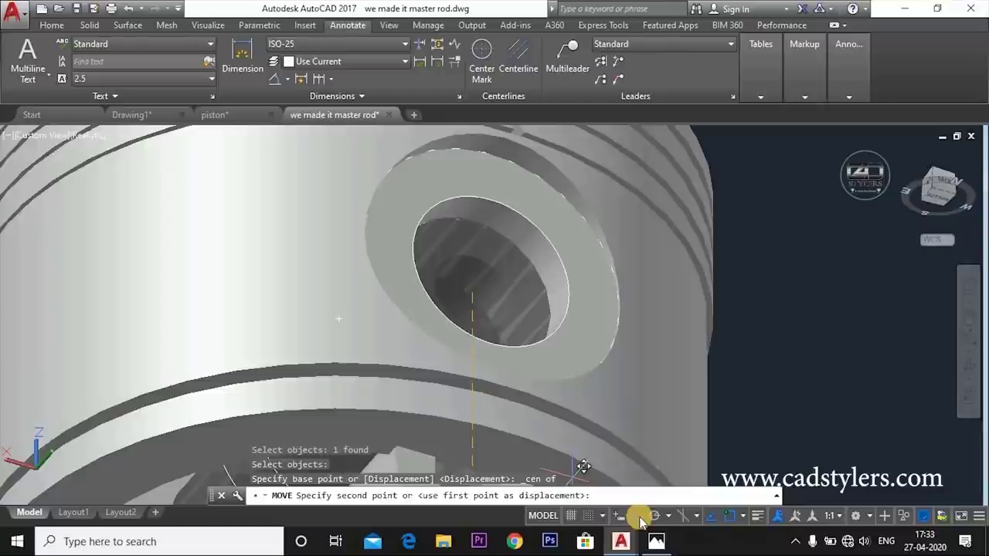
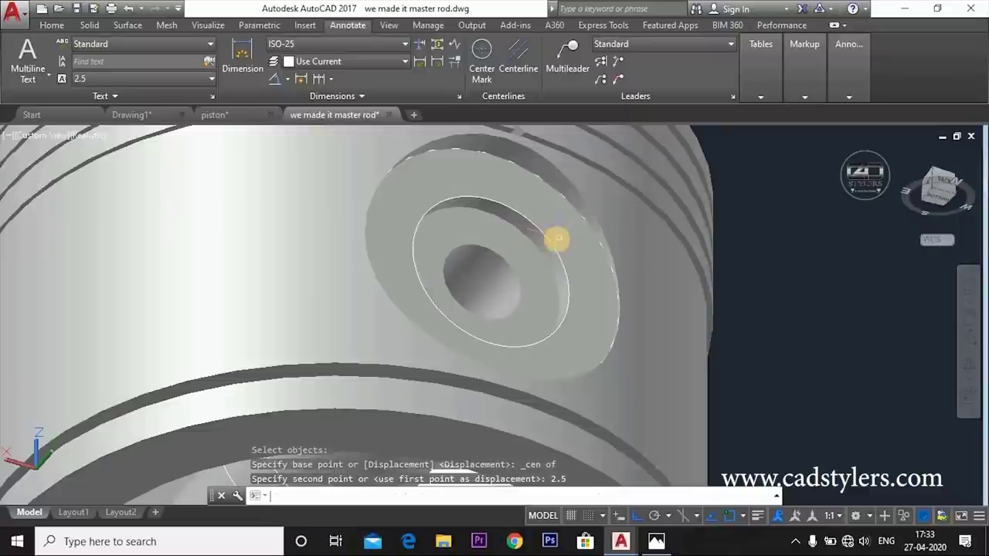
Step: Complete the previous 2.5-unit move and reorient the view around the piston
key(Return)
scroll(516, 301, down, 5)
shift+middle_drag(518, 301, 669, 319)
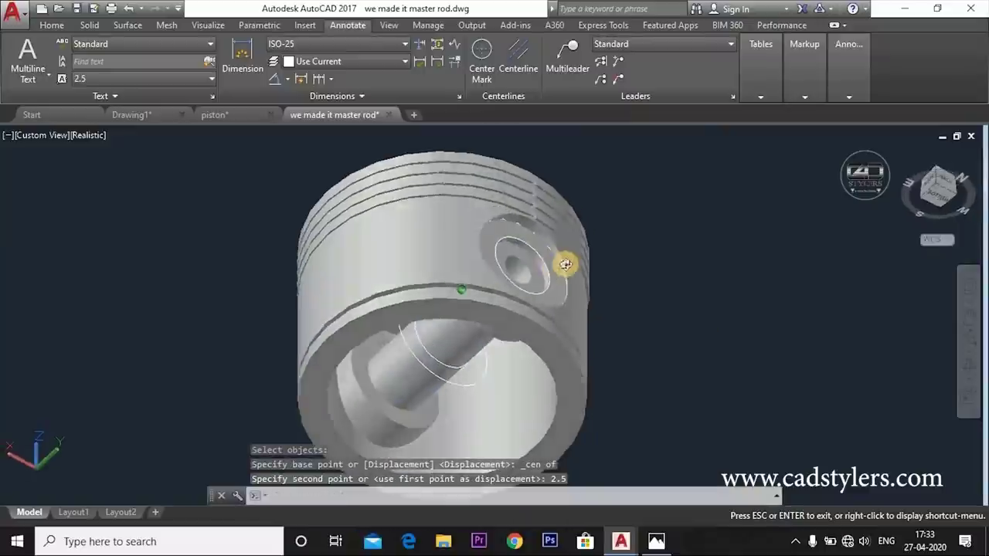
scroll(669, 319, down, 2)
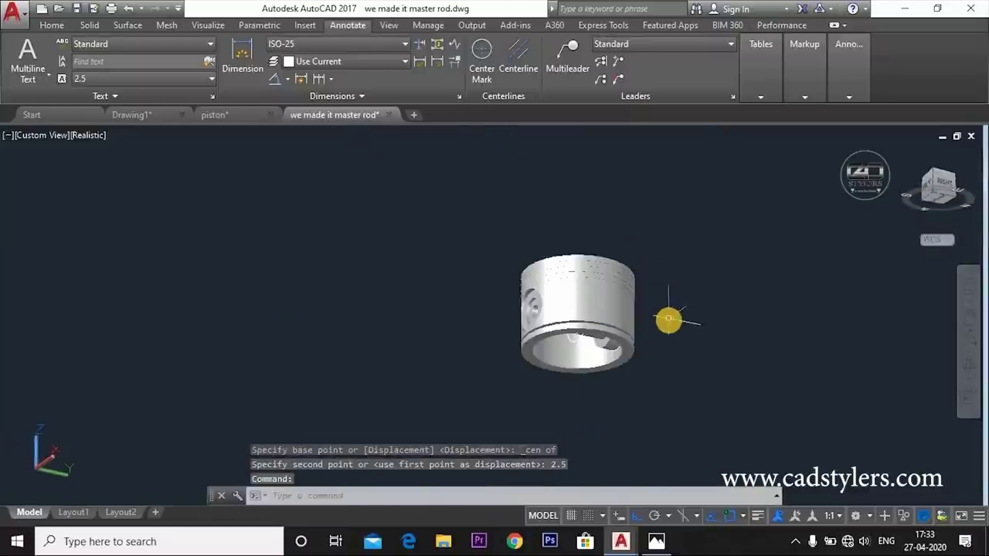
scroll(679, 340, down, 3)
scroll(572, 433, up, 4)
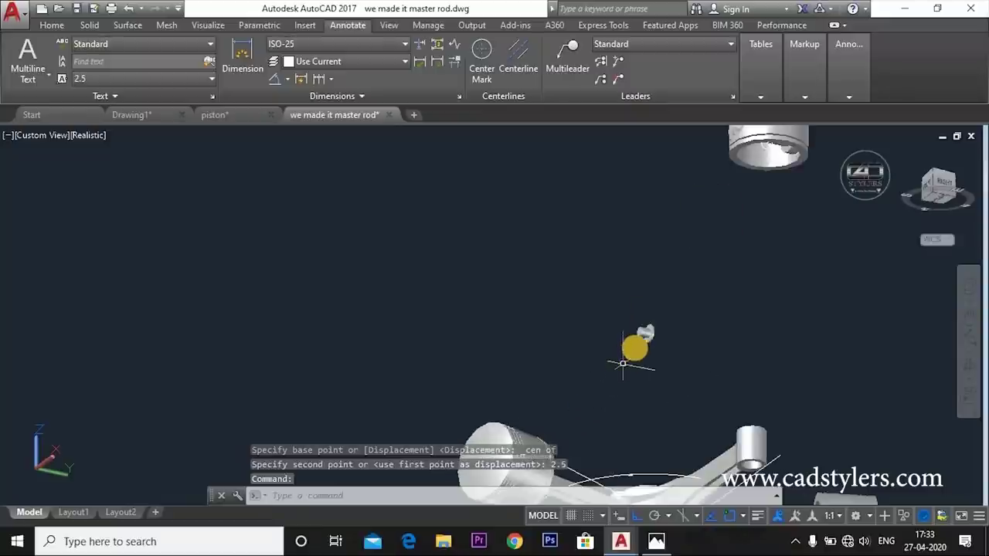
Step: Abandon a first move attempt and pan the view down around the small flanged pin
text(m)
key(Return)
click(679, 315)
click(620, 354)
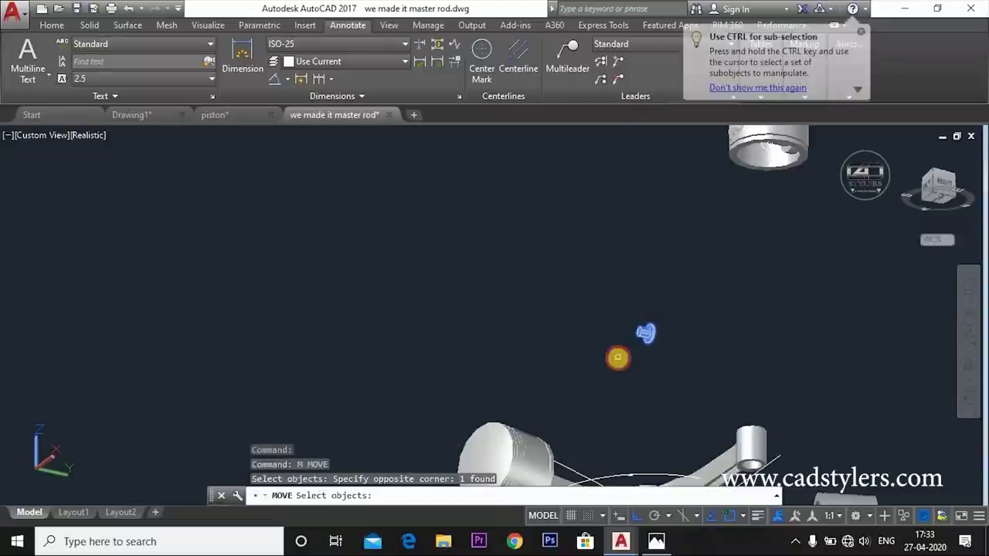
key(Escape)
mouse_move(688, 335)
middle_down()
mouse_move(679, 402)
mouse_move(679, 382)
middle_up()
key(Escape)
Step: Move the flanged pin, using its Center snap as the base point
text(m)
key(Return)
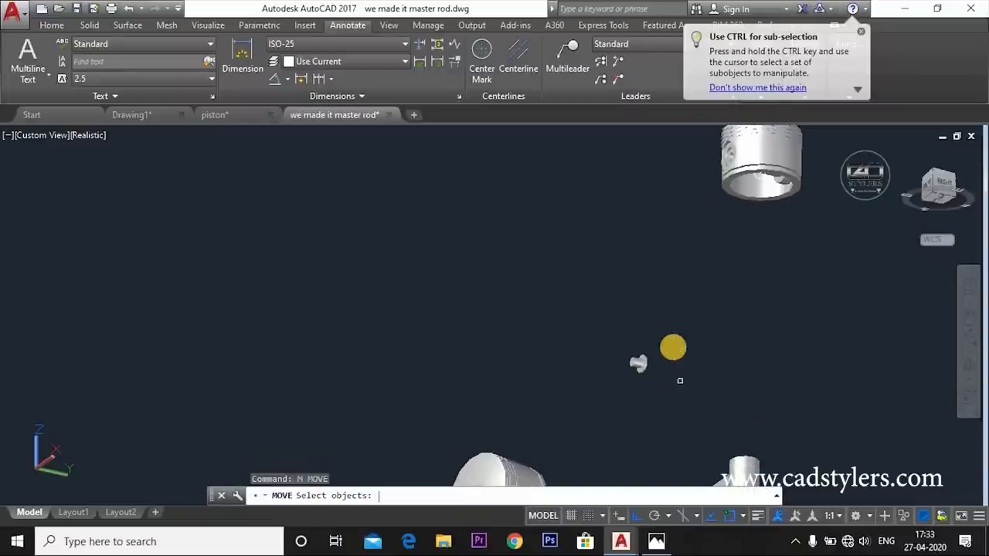
click(642, 357)
key(Return)
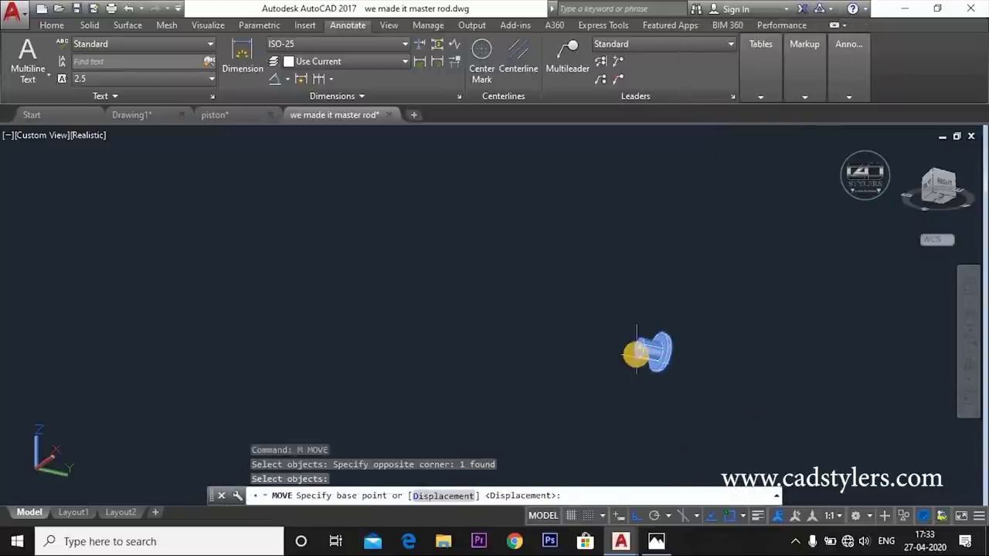
scroll(646, 340, up, 2)
scroll(647, 332, up, 2)
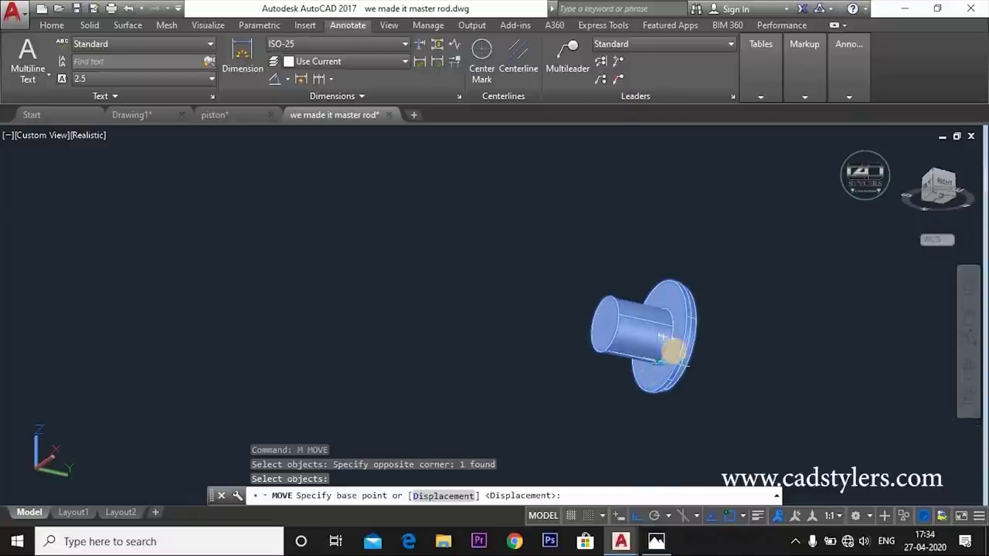
scroll(649, 325, up, 1)
scroll(651, 318, up, 1)
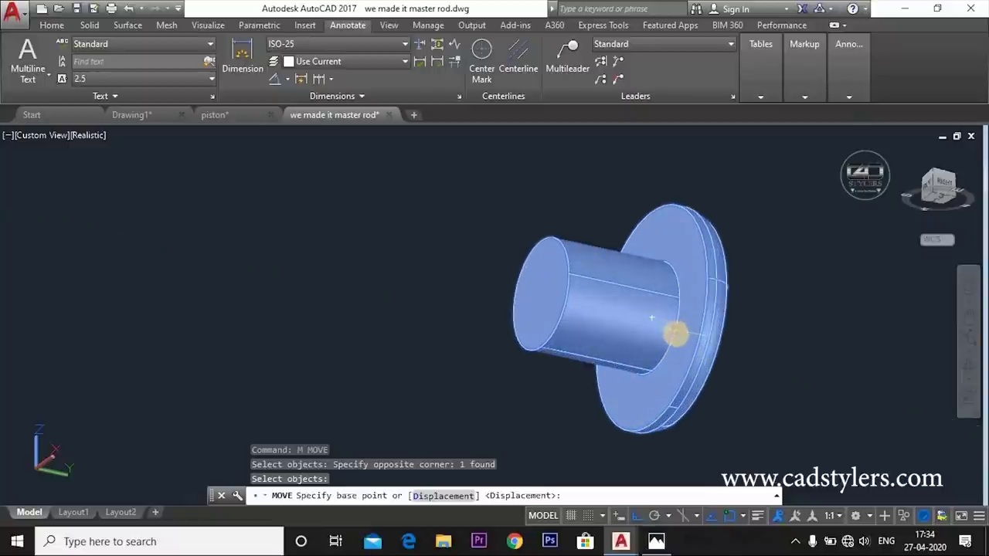
shift+right_click(651, 318)
click(699, 346)
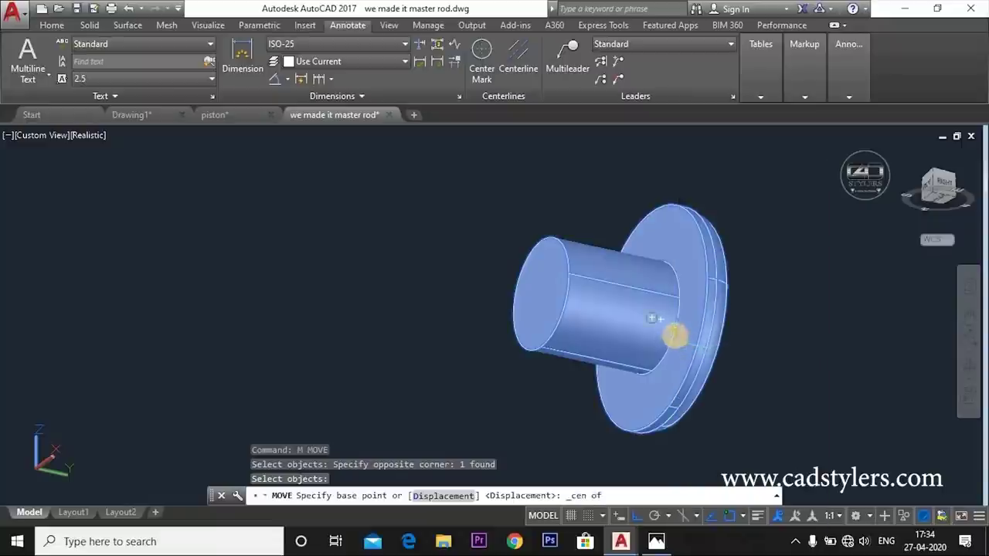
scroll(651, 318, up, 3)
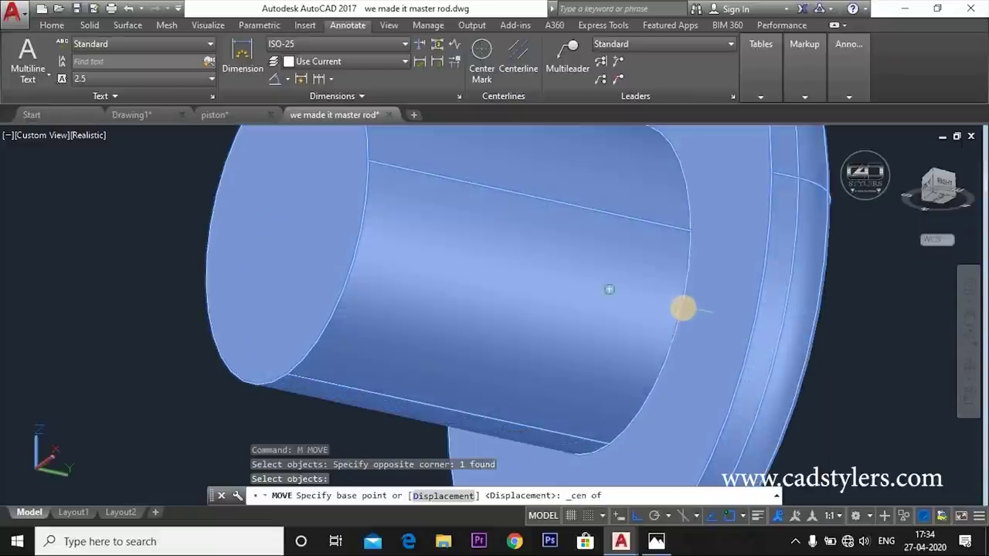
scroll(683, 309, down, 2)
click(637, 299)
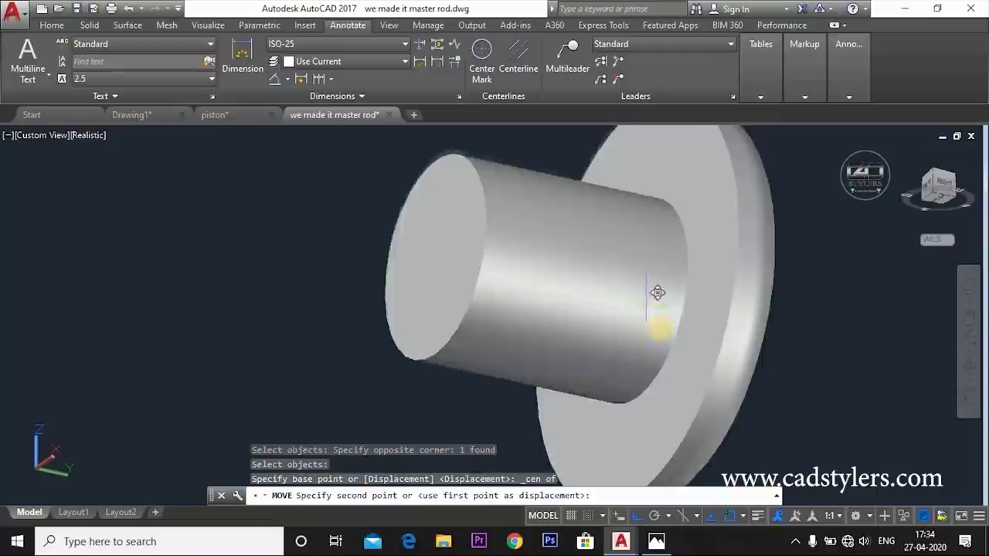
Step: Drop the pin at the Center of the hole in the piston's side
scroll(661, 309, down, 2)
scroll(662, 315, down, 2)
scroll(668, 318, down, 1)
scroll(768, 227, up, 2)
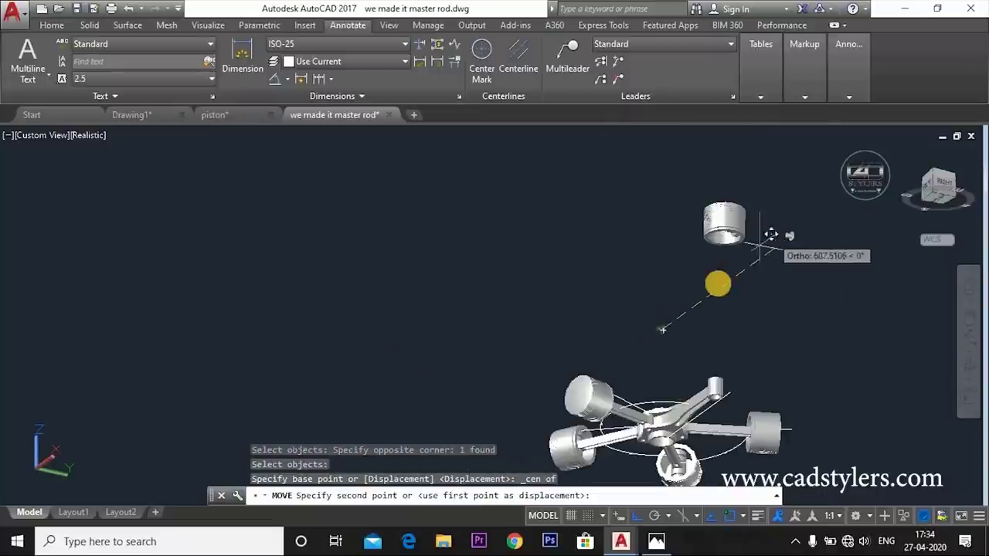
scroll(613, 282, up, 2)
scroll(607, 286, up, 1)
scroll(511, 266, up, 2)
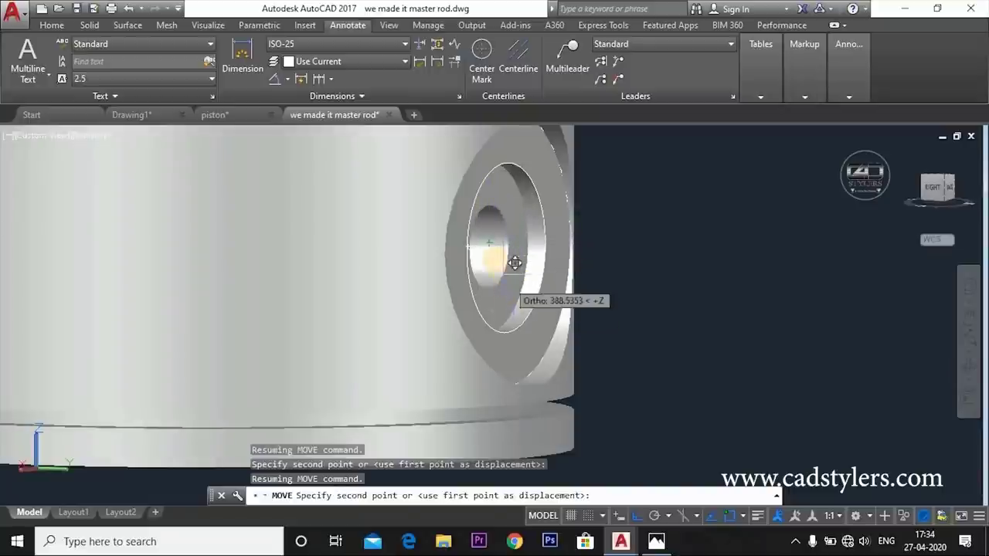
shift+right_click(504, 238)
click(506, 346)
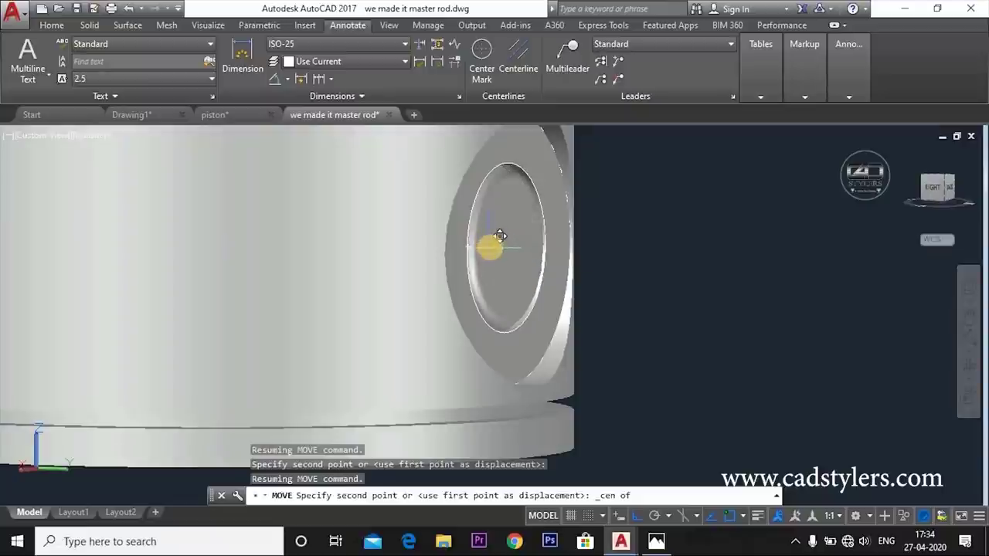
click(496, 246)
scroll(553, 283, down, 5)
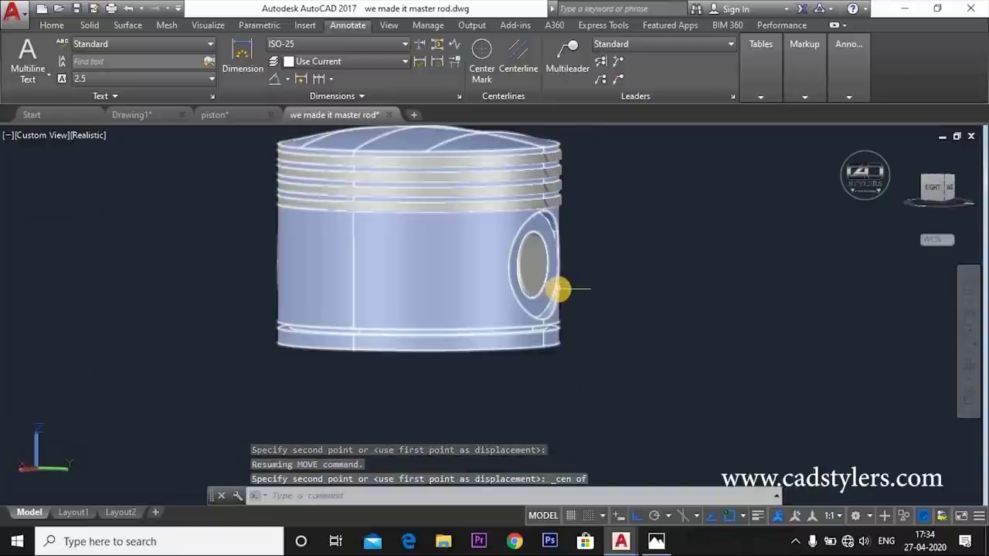
scroll(563, 287, up, 3)
scroll(565, 299, down, 3)
shift+middle_drag(580, 329, 583, 353)
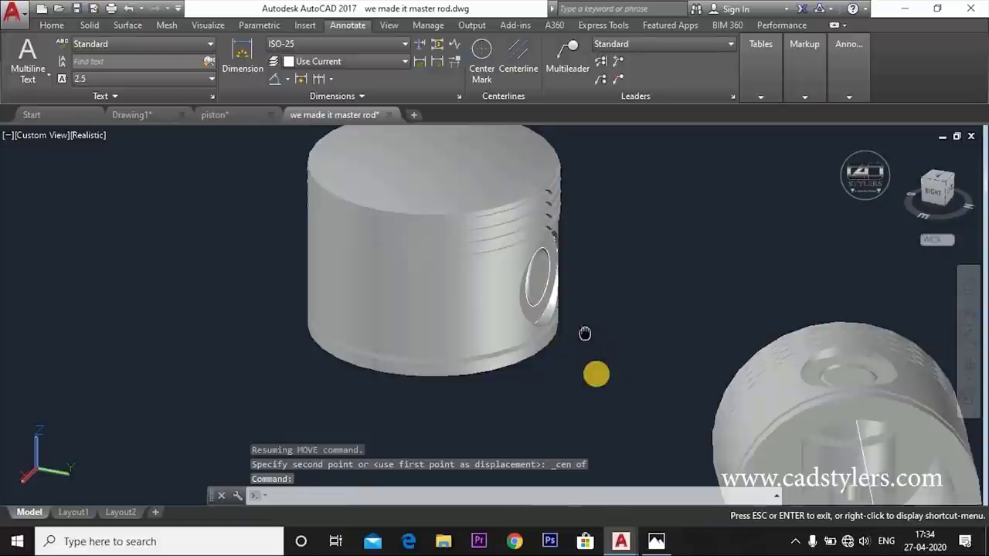
scroll(595, 365, down, 2)
click(51, 25)
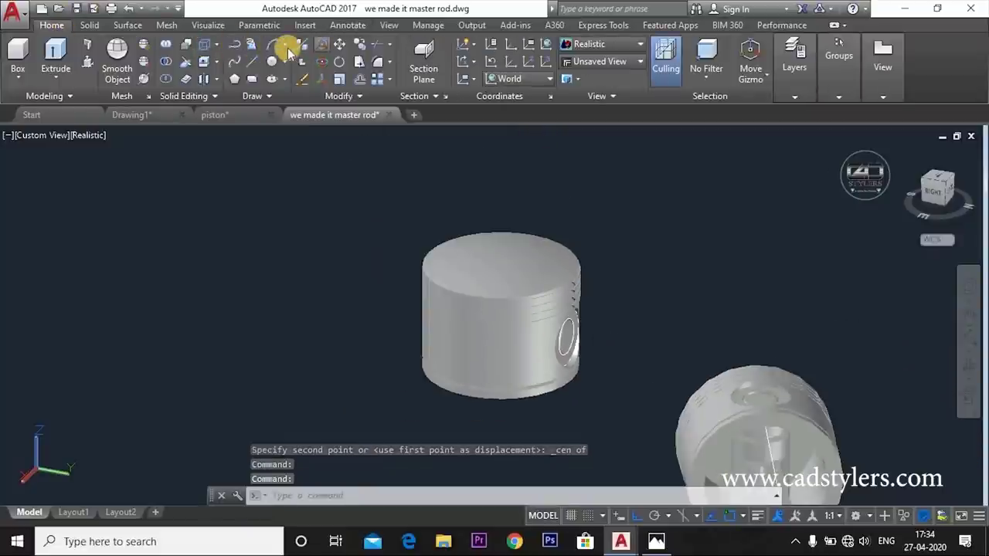
click(299, 47)
scroll(569, 335, up, 3)
scroll(547, 319, up, 2)
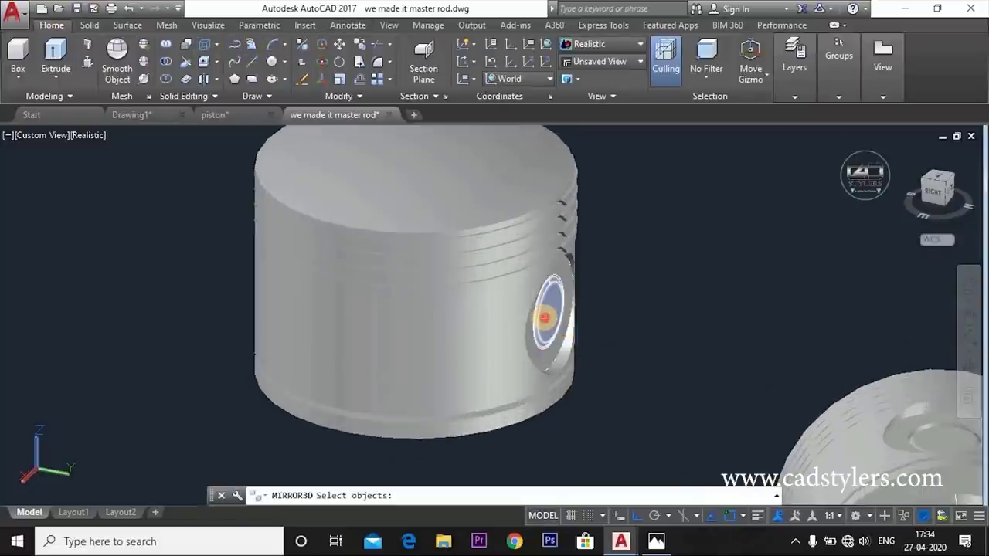
click(545, 318)
key(Return)
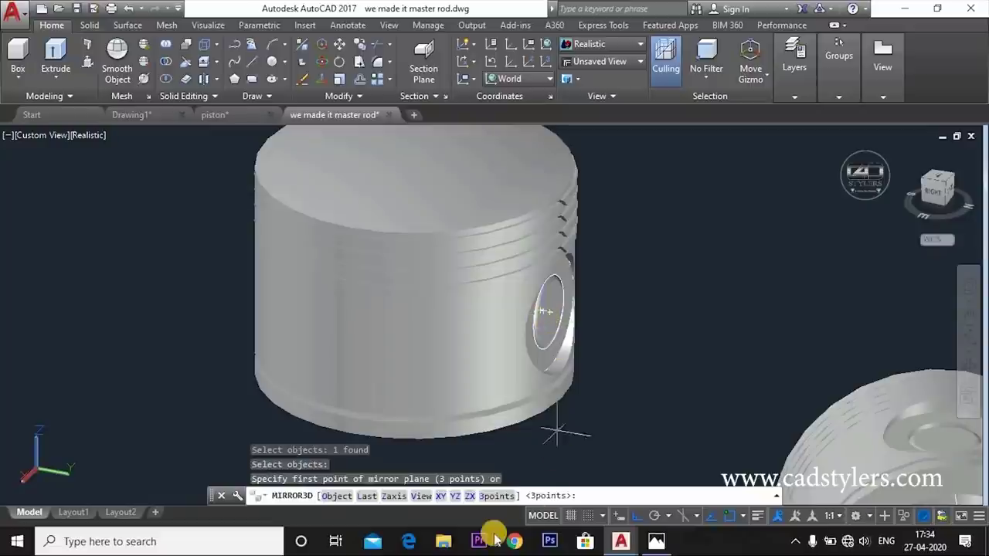
scroll(572, 409, down, 3)
scroll(569, 386, down, 2)
scroll(569, 324, down, 1)
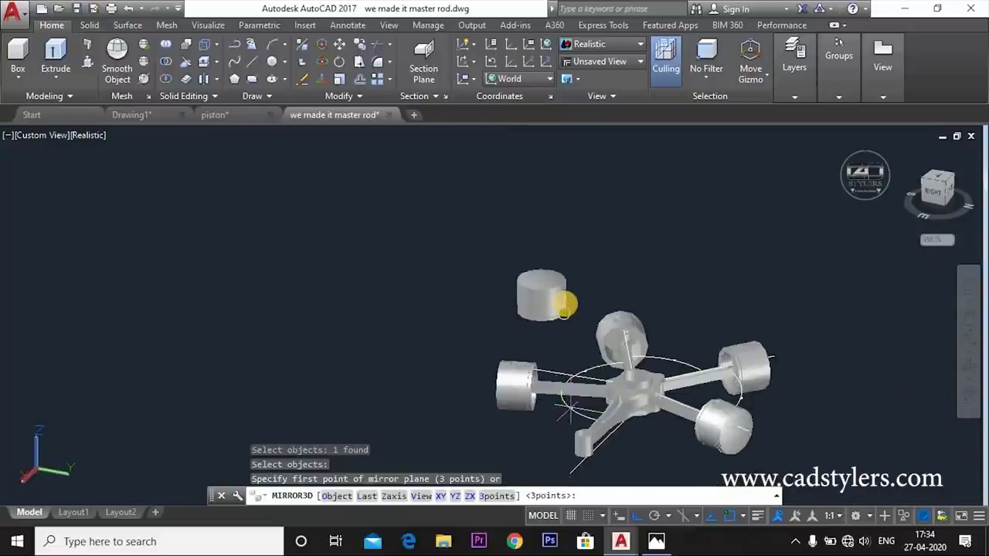
middle_drag(409, 418, 442, 372)
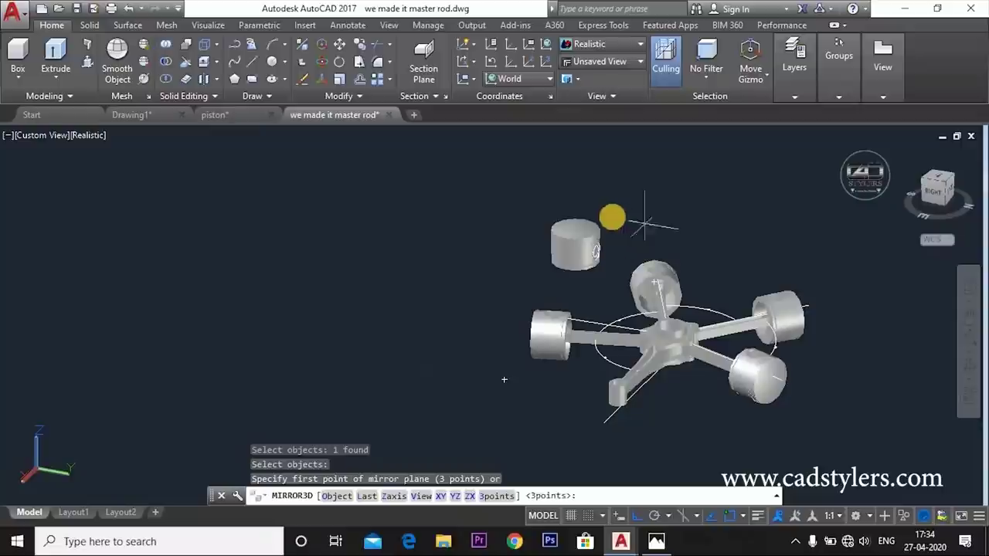
click(468, 496)
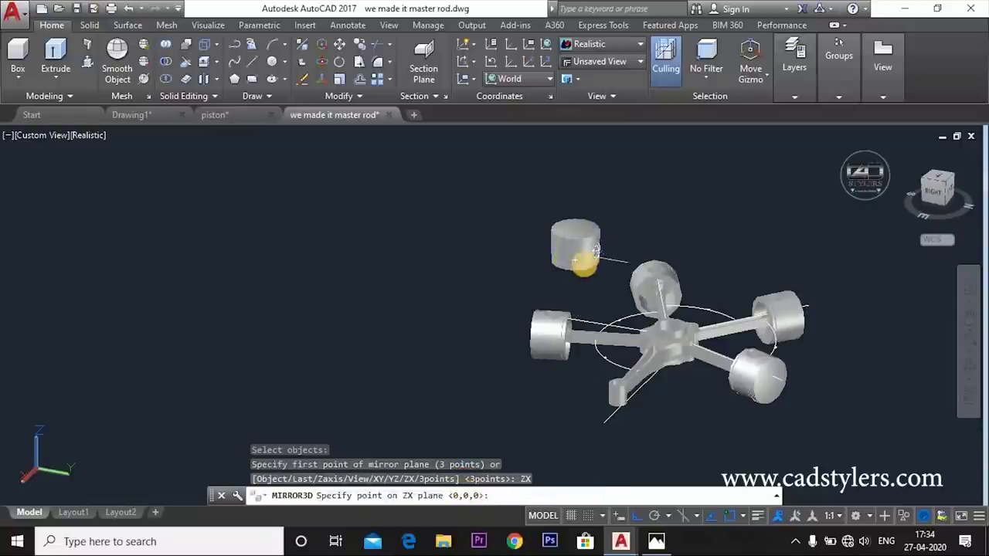
scroll(595, 249, up, 2)
shift+middle_drag(593, 257, 587, 294)
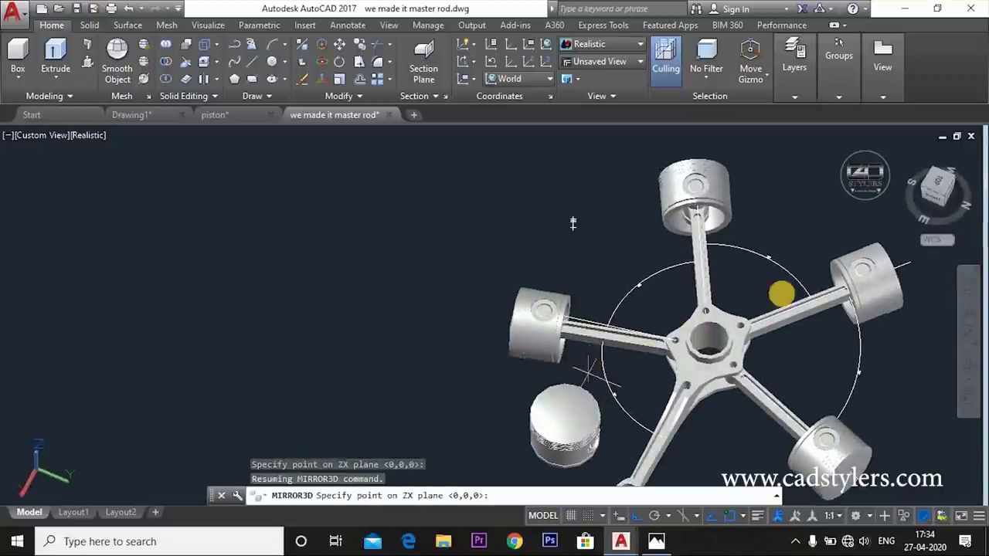
click(936, 183)
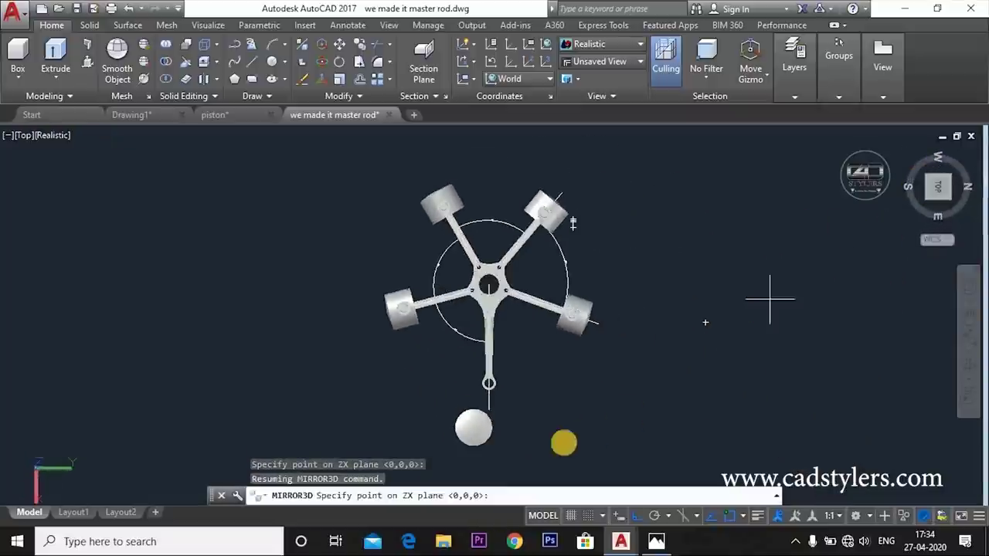
scroll(454, 441, up, 3)
scroll(473, 425, up, 2)
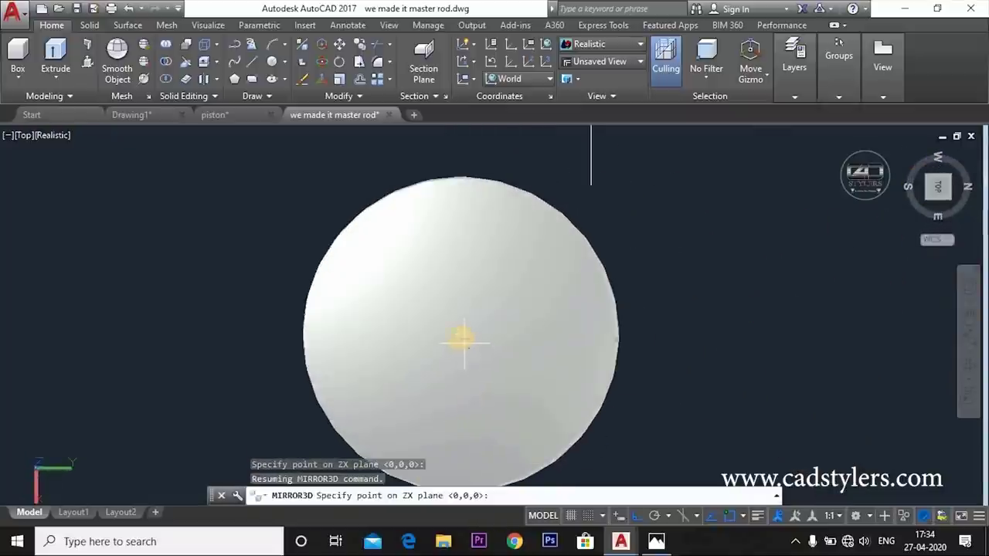
shift+right_click(458, 333)
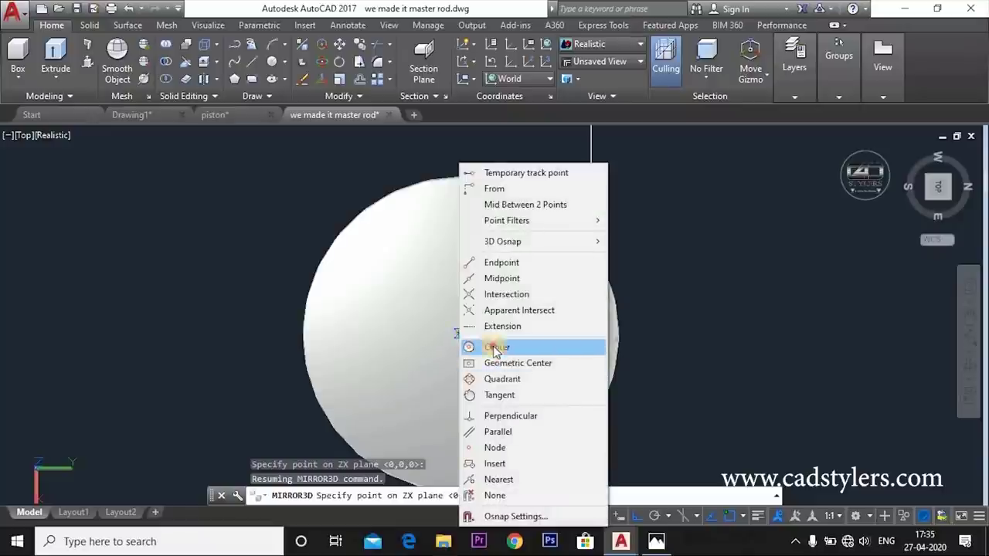
click(497, 347)
click(460, 333)
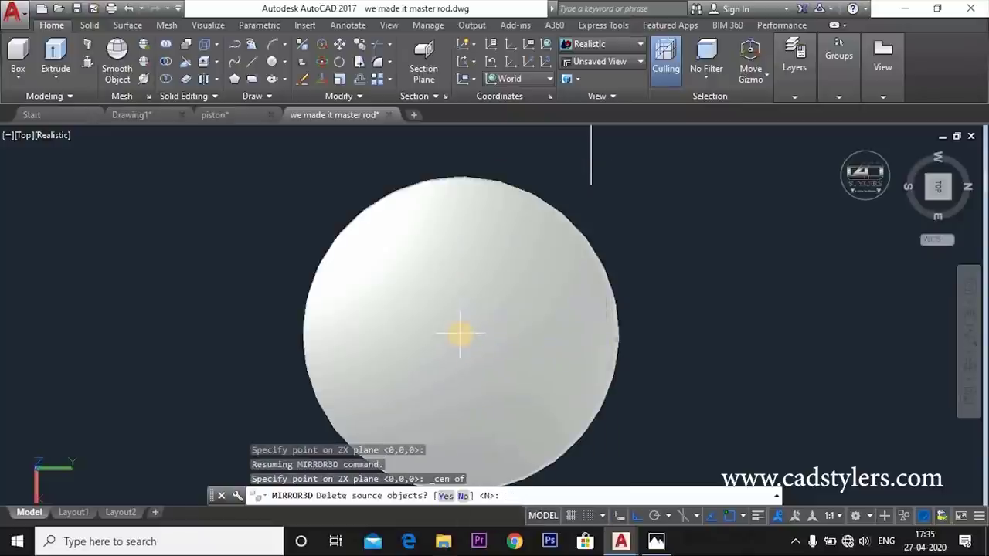
key(Return)
scroll(459, 327, down, 3)
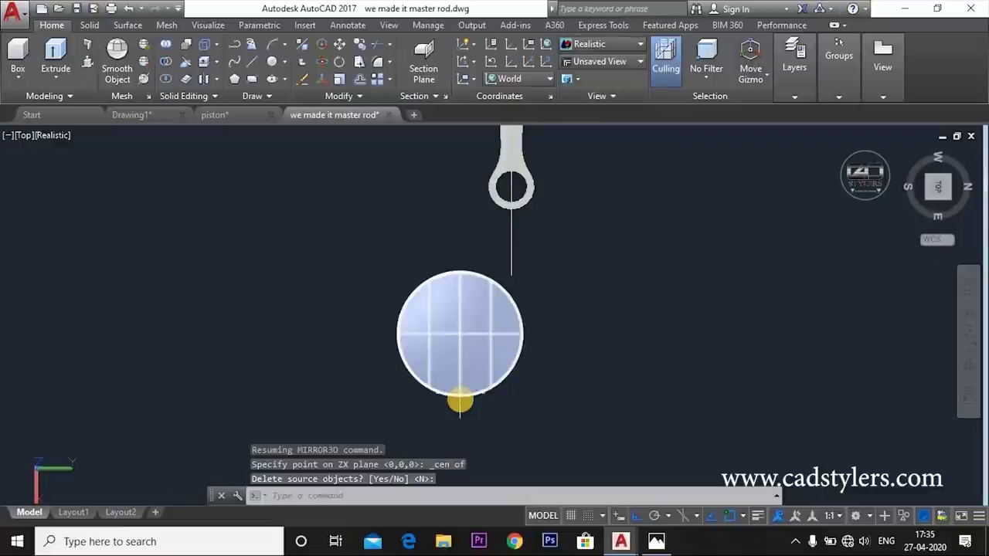
mouse_move(464, 324)
shift+middle_down()
mouse_move(541, 320)
mouse_move(556, 293)
mouse_move(466, 320)
mouse_move(410, 310)
mouse_move(539, 322)
mouse_move(536, 333)
shift+middle_up()
scroll(537, 339, down, 3)
shift+middle_drag(525, 366, 512, 209)
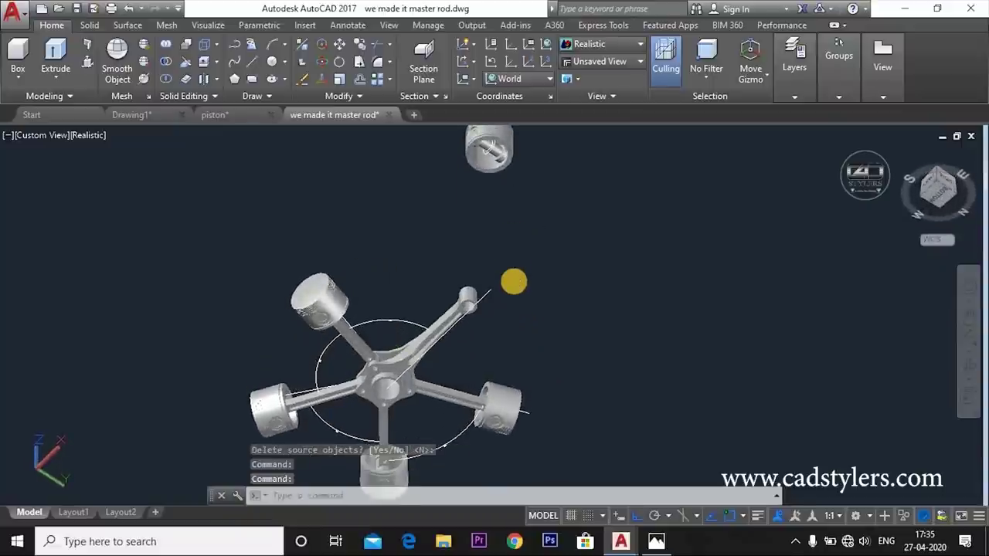
shift+middle_drag(512, 280, 502, 330)
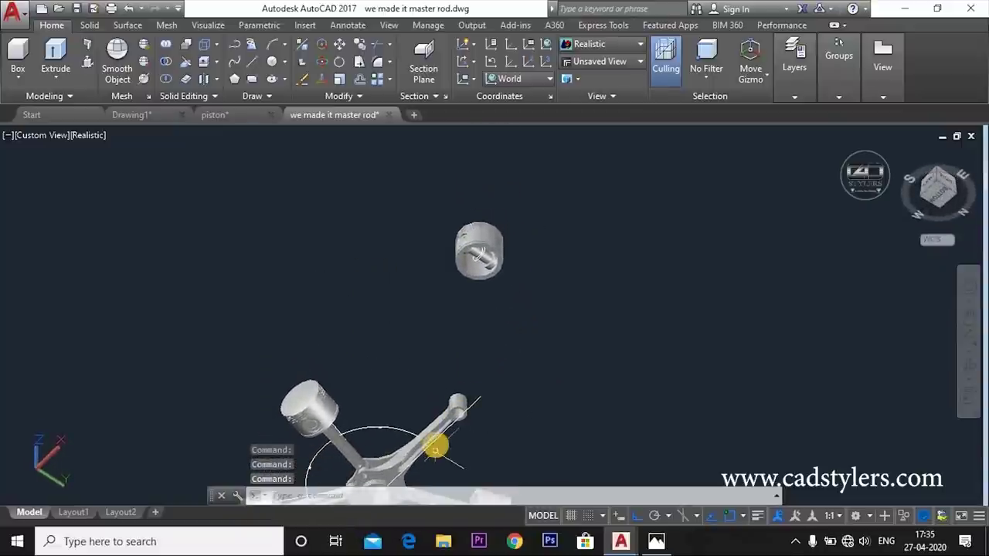
mouse_move(435, 447)
shift+middle_down()
mouse_move(448, 412)
mouse_move(424, 397)
mouse_move(435, 459)
mouse_move(452, 352)
shift+middle_up()
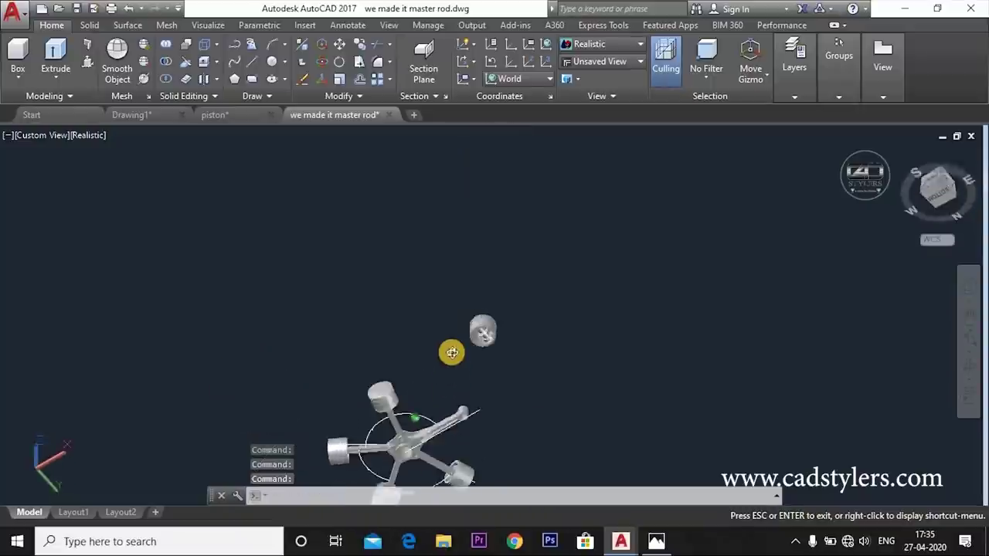
scroll(456, 431, up, 2)
scroll(490, 368, up, 2)
scroll(450, 386, up, 3)
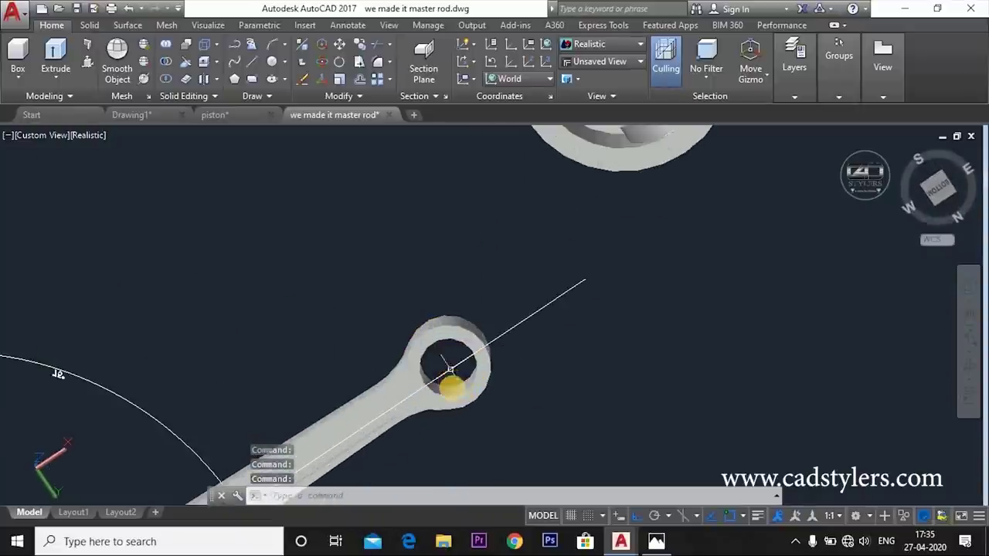
shift+middle_drag(450, 369, 530, 365)
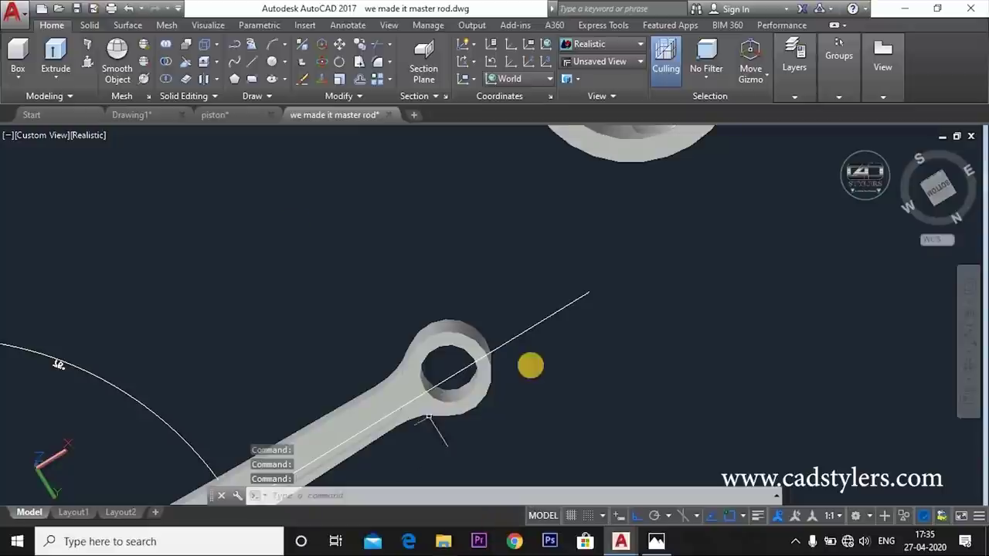
click(155, 117)
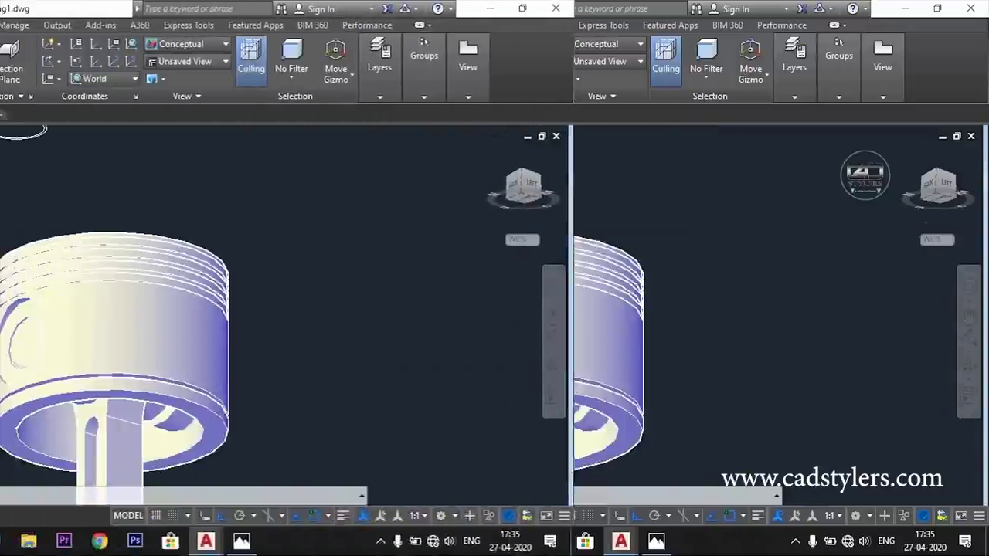
scroll(371, 362, down, 5)
scroll(363, 348, up, 8)
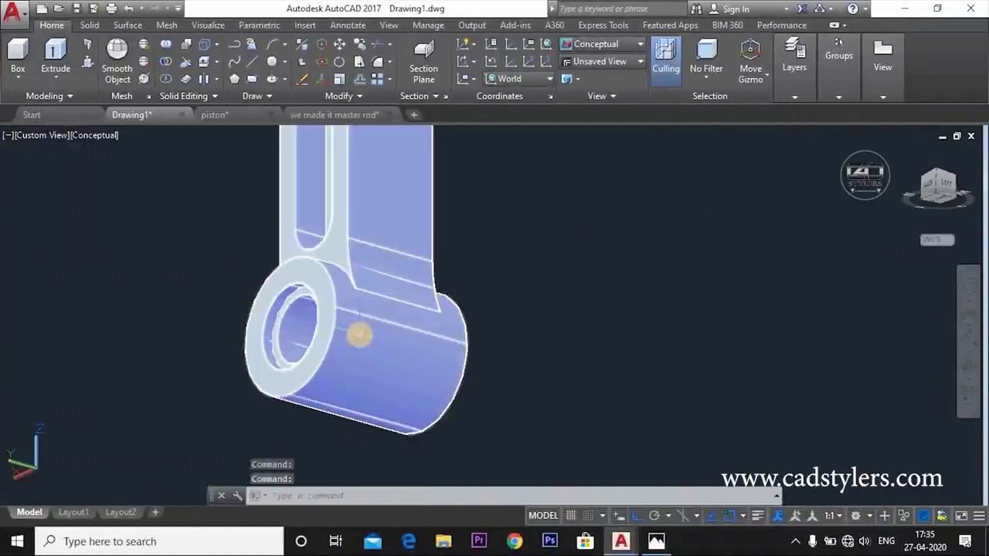
scroll(367, 356, down, 5)
middle_drag(367, 356, 360, 415)
scroll(378, 309, up, 8)
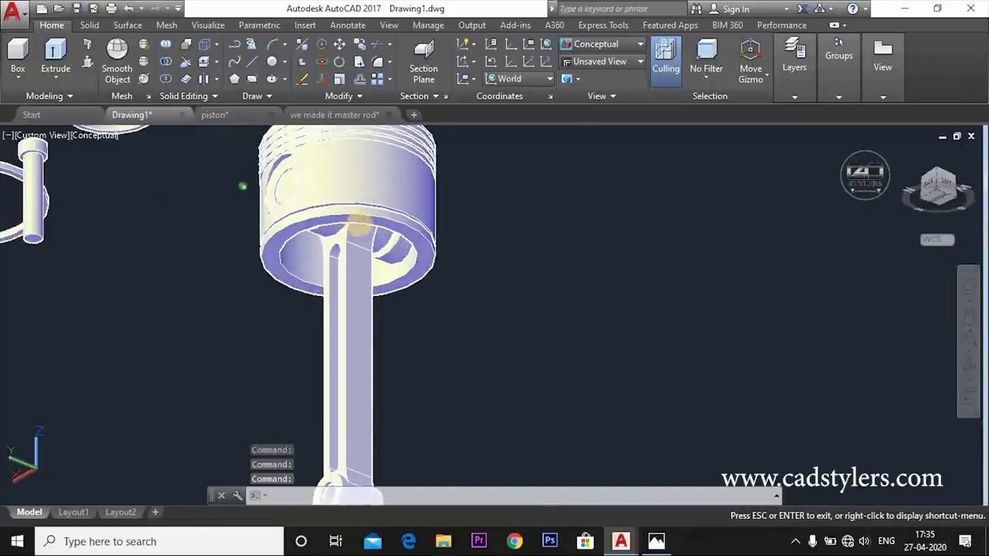
scroll(371, 274, down, 8)
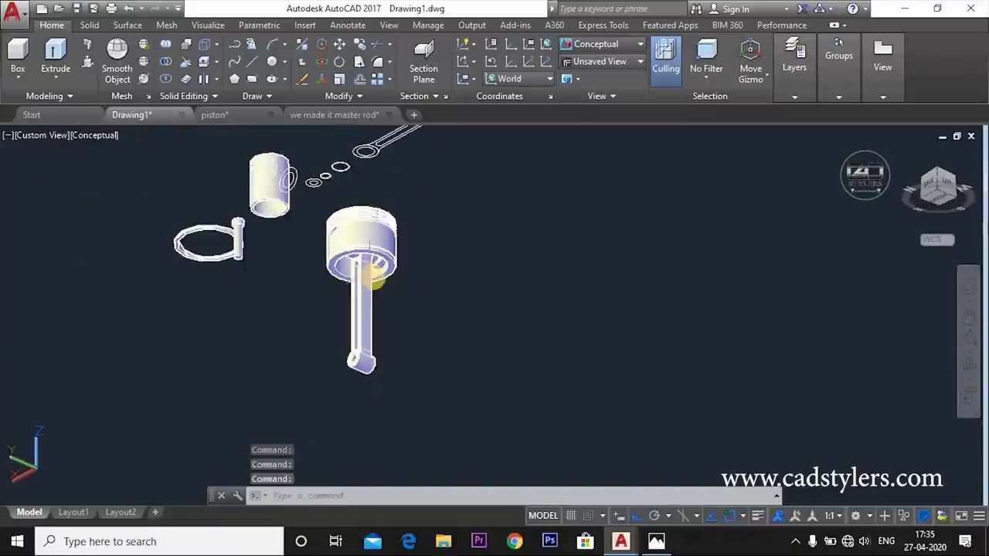
click(332, 114)
scroll(420, 354, down, 3)
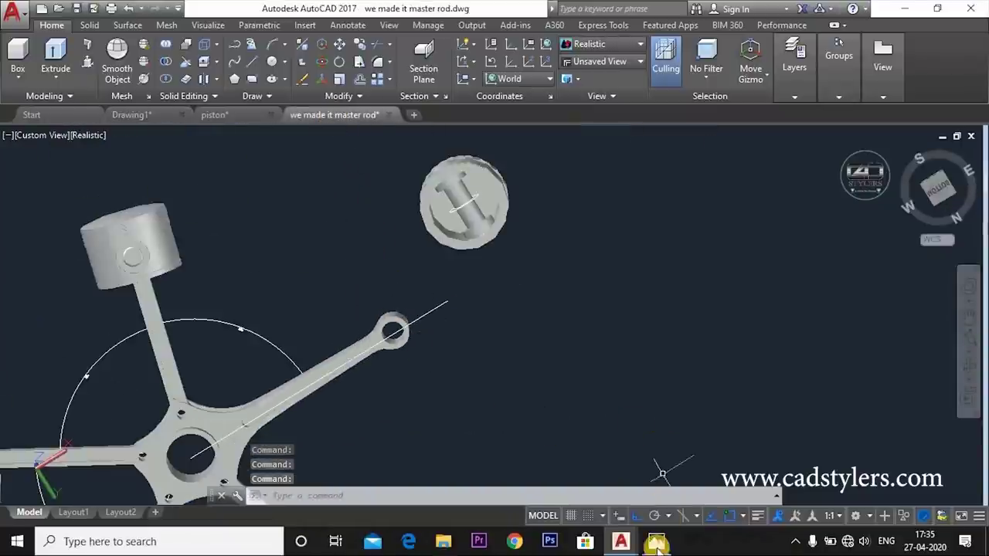
click(656, 540)
Step: Check the ASSEMBLY RING PARTS sheet, then return to AutoCAD and orbit around the link rod end
key(Left)
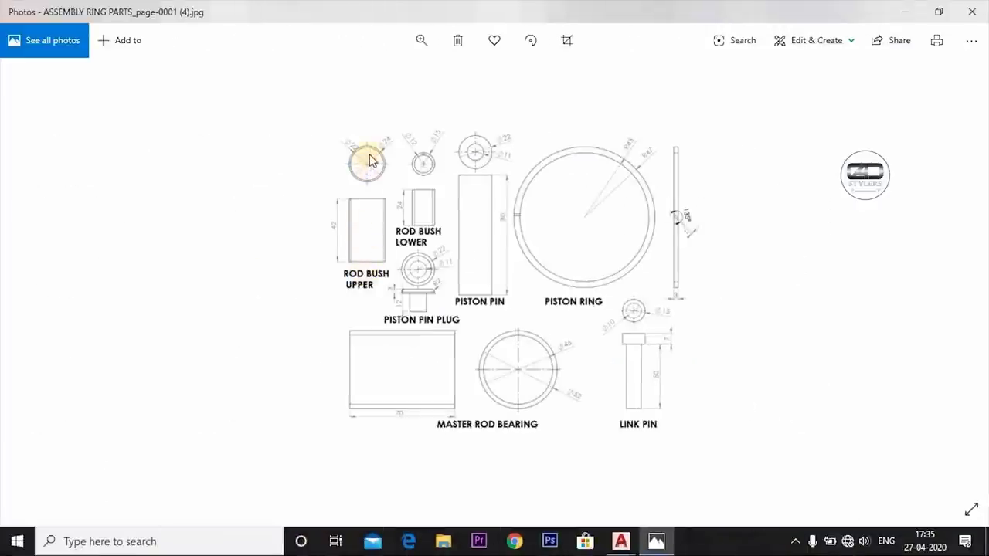
click(635, 545)
shift+middle_drag(431, 311, 455, 337)
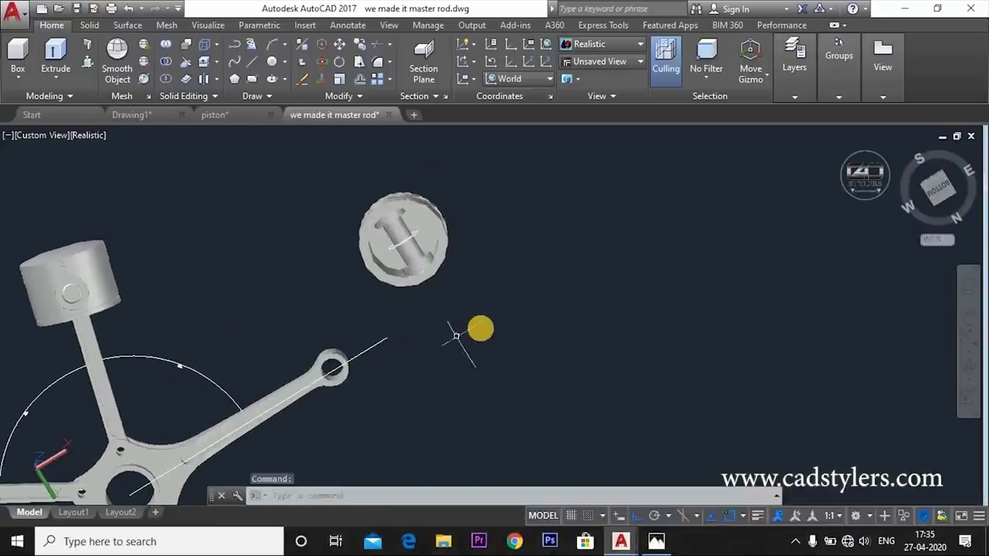
scroll(459, 377, down, 5)
scroll(532, 347, down, 3)
Step: Draw concentric circles of diameter 24 and 22 beside the assembly
shift+middle_drag(548, 373, 548, 451)
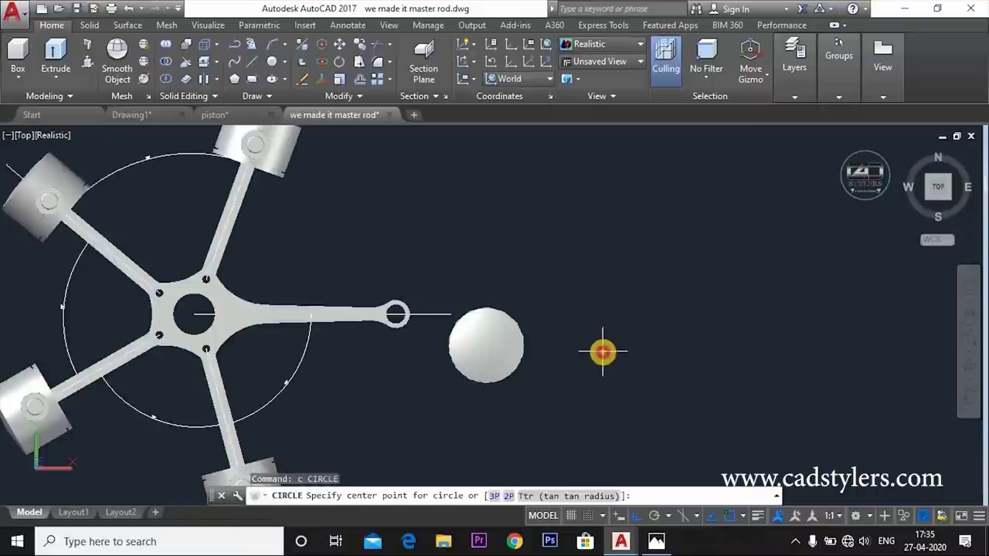
click(603, 350)
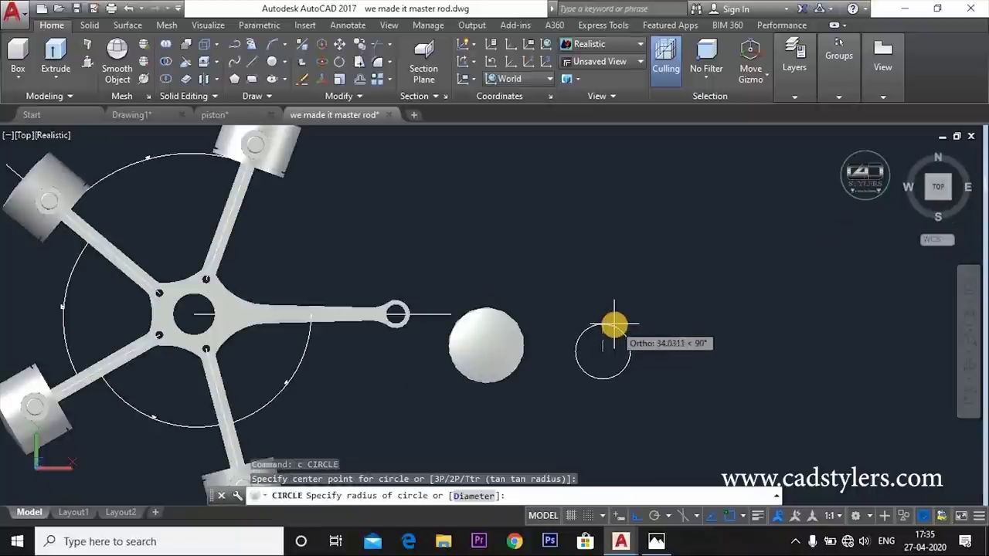
text(24)
key(Return)
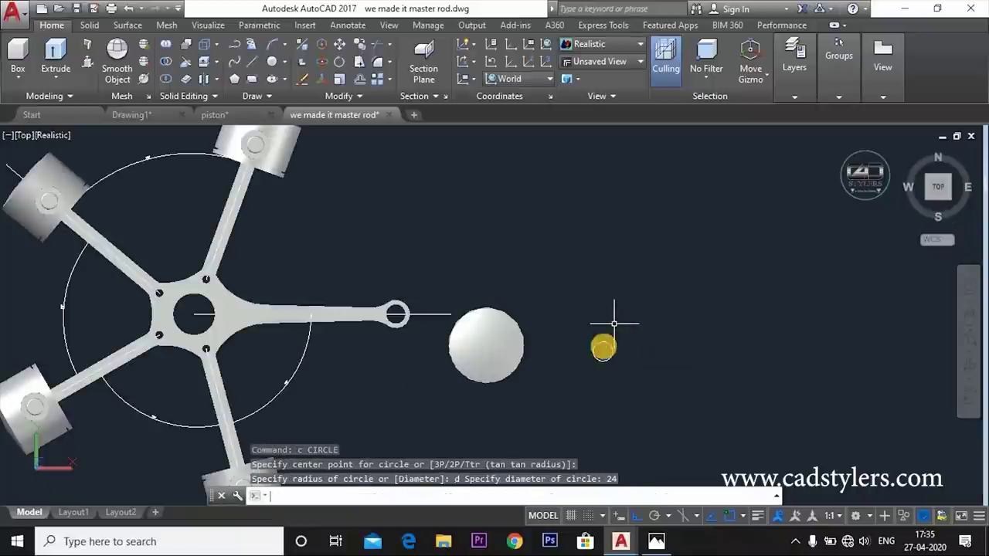
key(Return)
scroll(596, 374, up, 5)
click(613, 307)
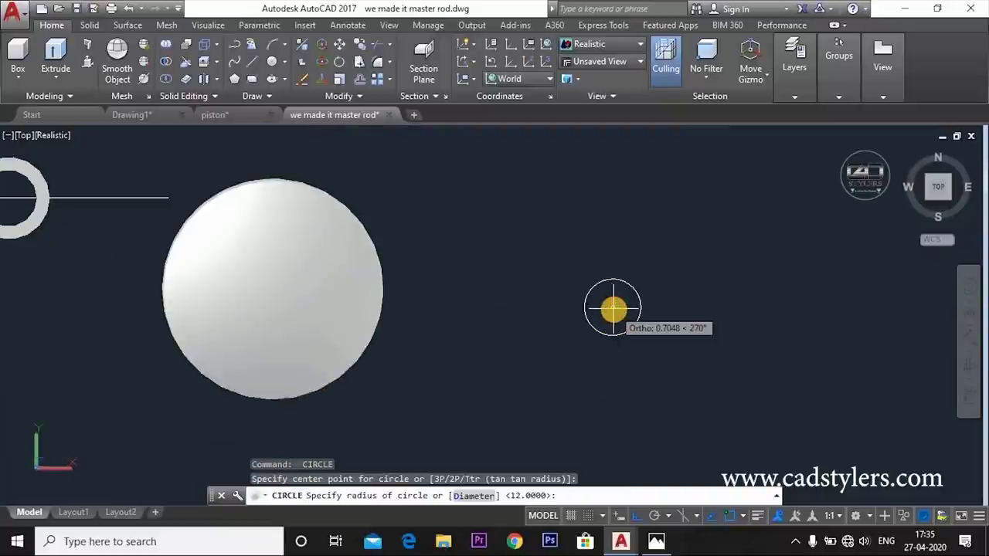
text(d)
key(Return)
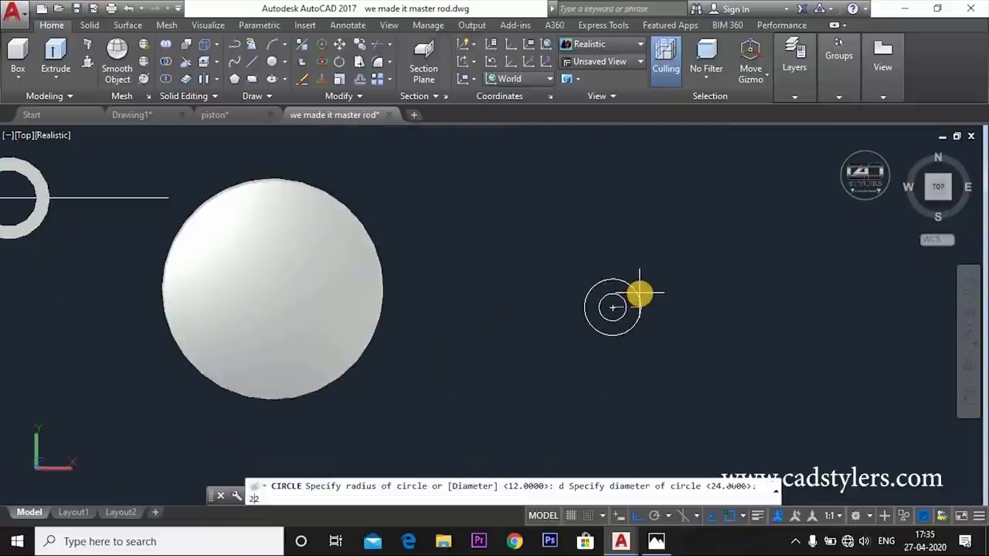
text(22)
key(Return)
Step: Press-pull the ring between the two circles to a height of 42
scroll(678, 344, down, 2)
shift+middle_drag(678, 344, 647, 342)
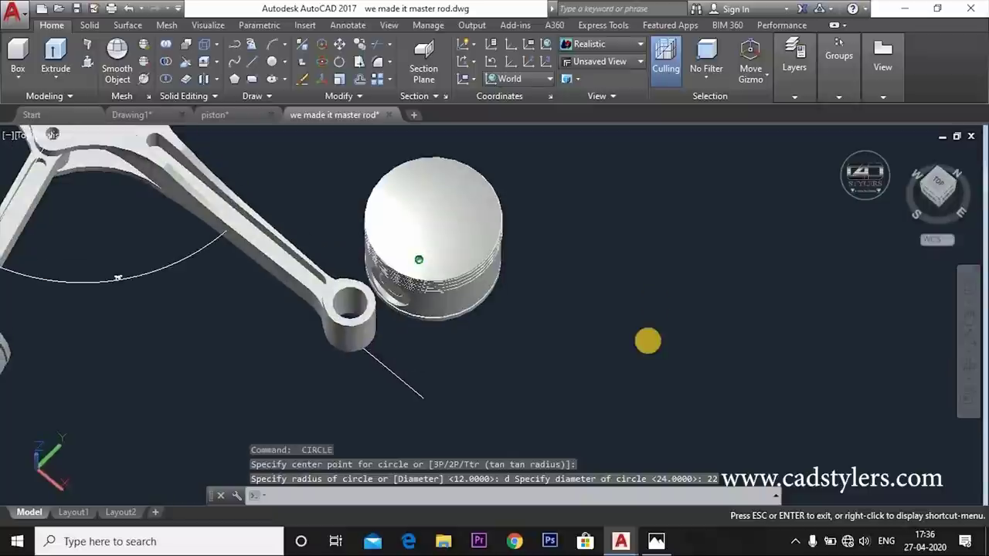
scroll(642, 348, up, 5)
key(ctrl+shift+e)
scroll(618, 346, up, 3)
scroll(624, 333, up, 2)
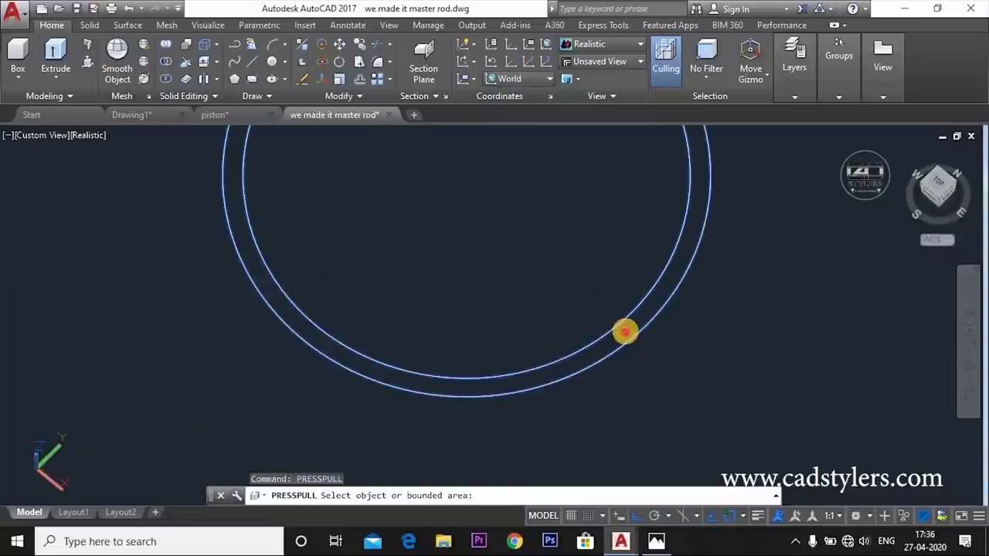
click(624, 332)
scroll(613, 346, down, 3)
scroll(603, 309, down, 2)
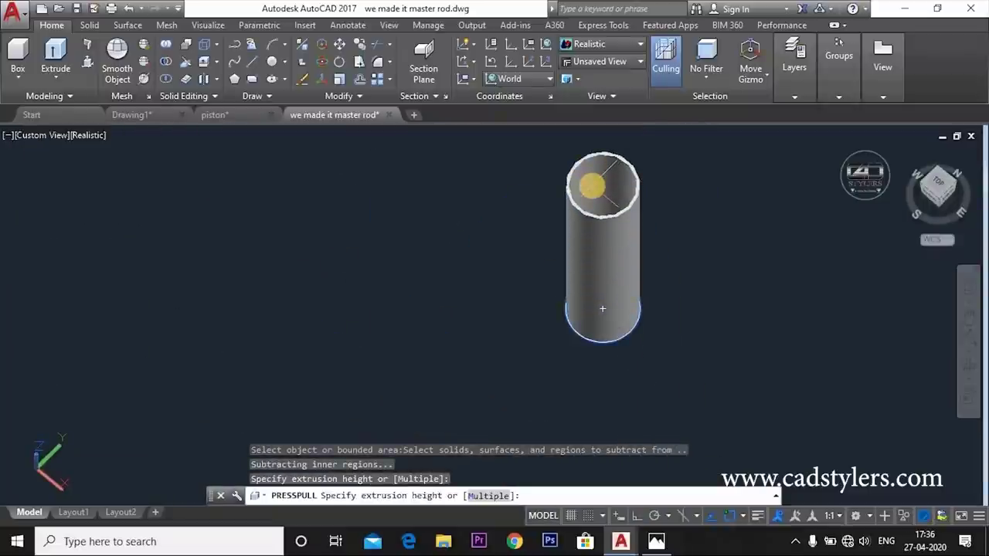
text(42)
key(Return)
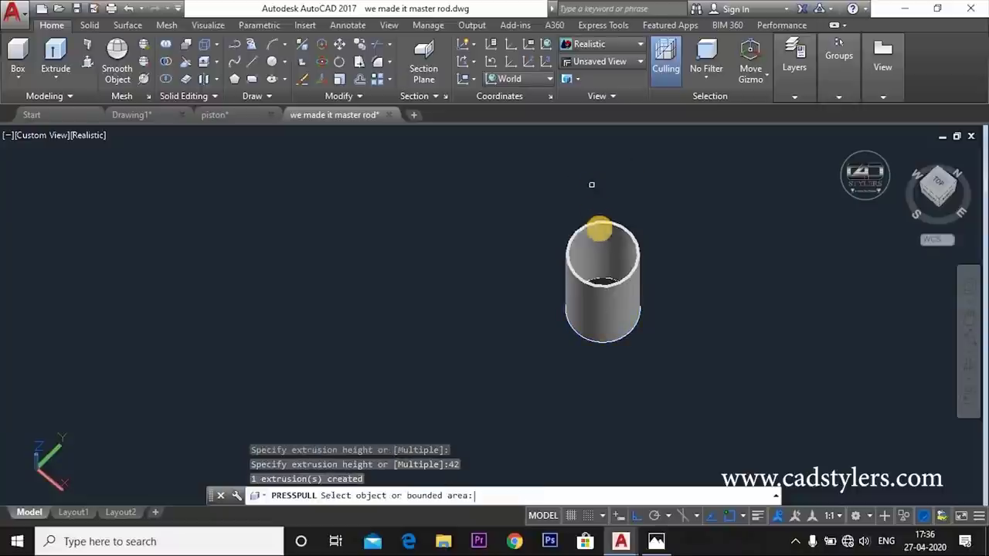
scroll(599, 301, down, 2)
key(Return)
scroll(631, 263, up, 2)
key(Escape)
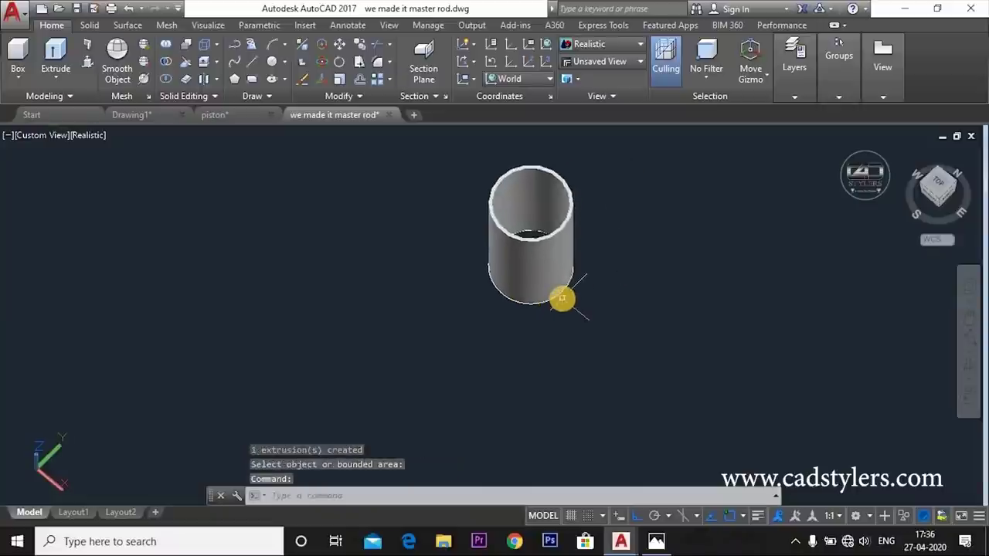
scroll(633, 262, down, 3)
Step: Select the three bush objects and set the move base point on the bush
click(565, 270)
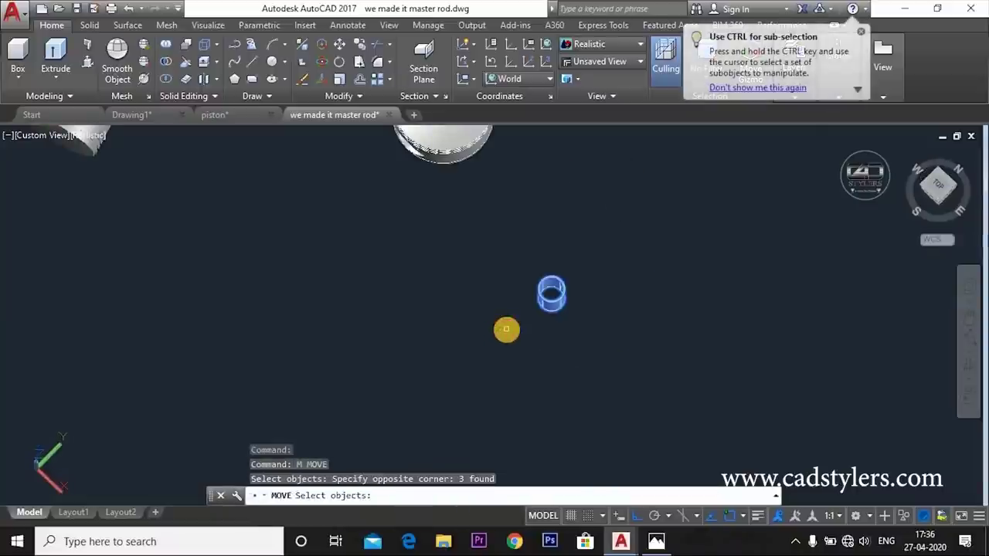
key(Return)
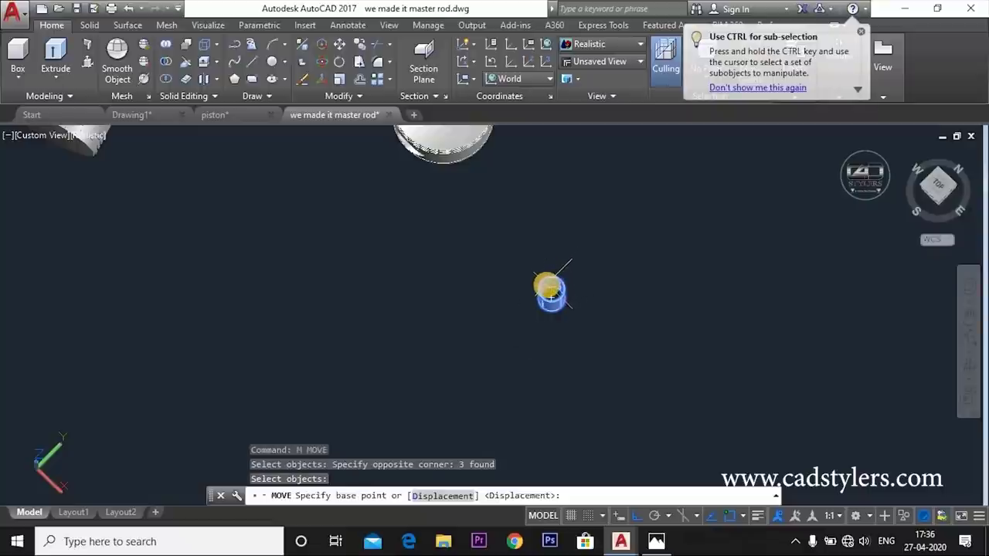
click(551, 296)
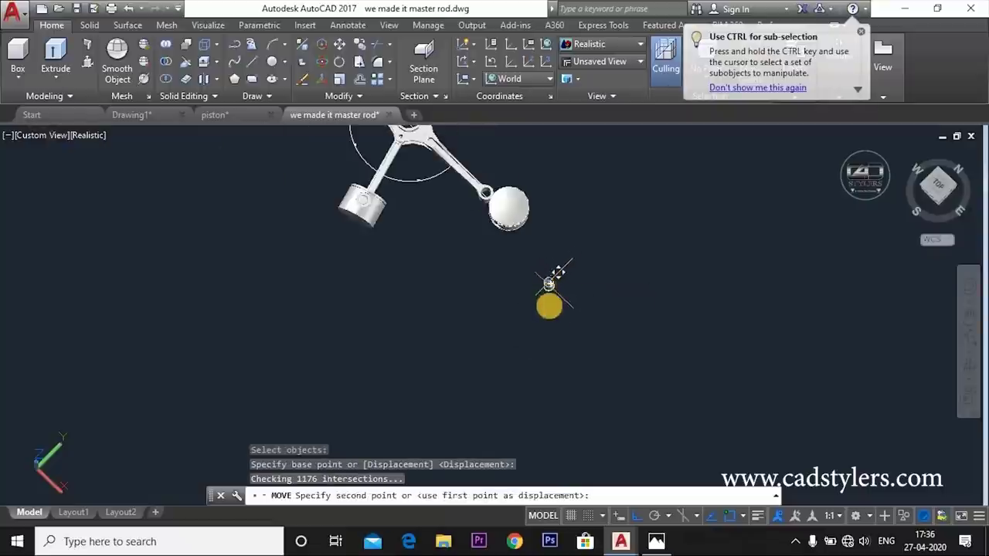
scroll(494, 189, up, 3)
scroll(494, 189, up, 4)
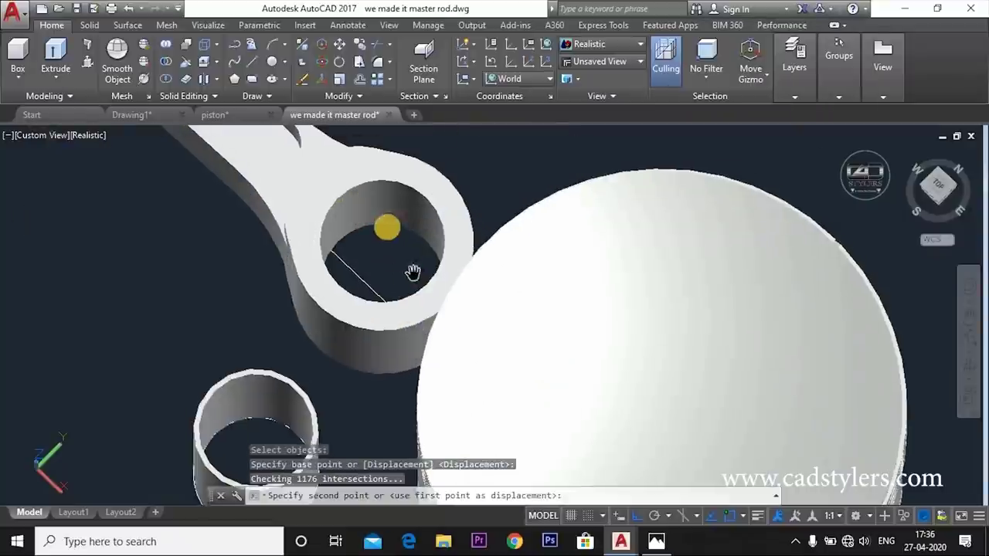
Step: Snap the bush to the rod eye's centre, then orbit to a near-front view
shift+right_click(379, 180)
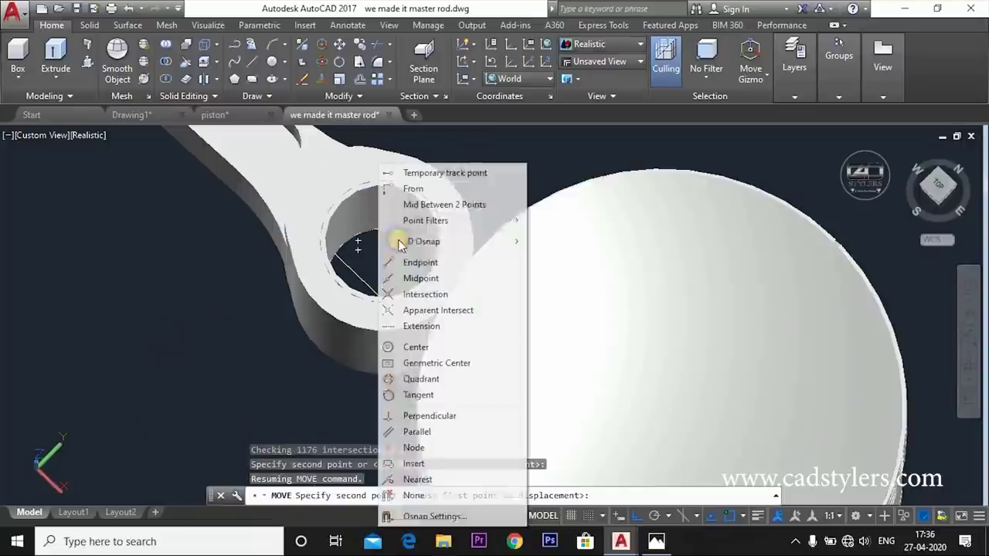
click(414, 349)
shift+right_click(371, 174)
click(417, 346)
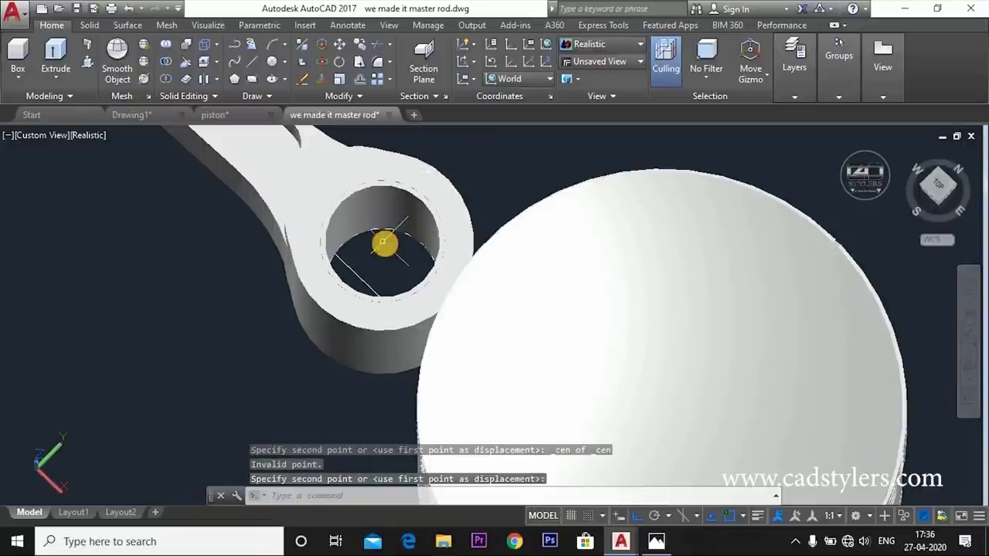
scroll(383, 242, down, 5)
shift+middle_drag(382, 287, 392, 249)
click(379, 307)
scroll(384, 364, down, 5)
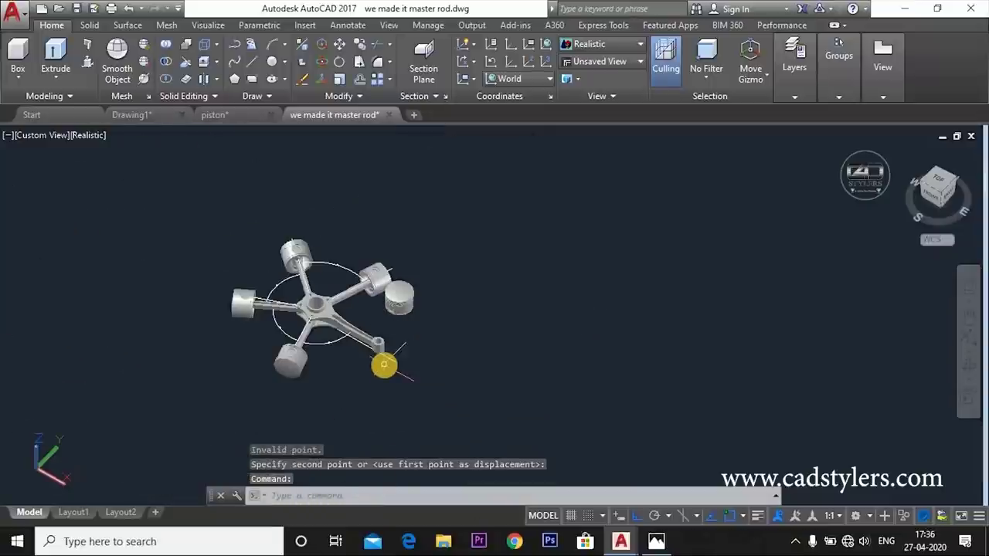
mouse_move(384, 364)
shift+middle_down()
mouse_move(415, 209)
mouse_move(420, 255)
shift+middle_up()
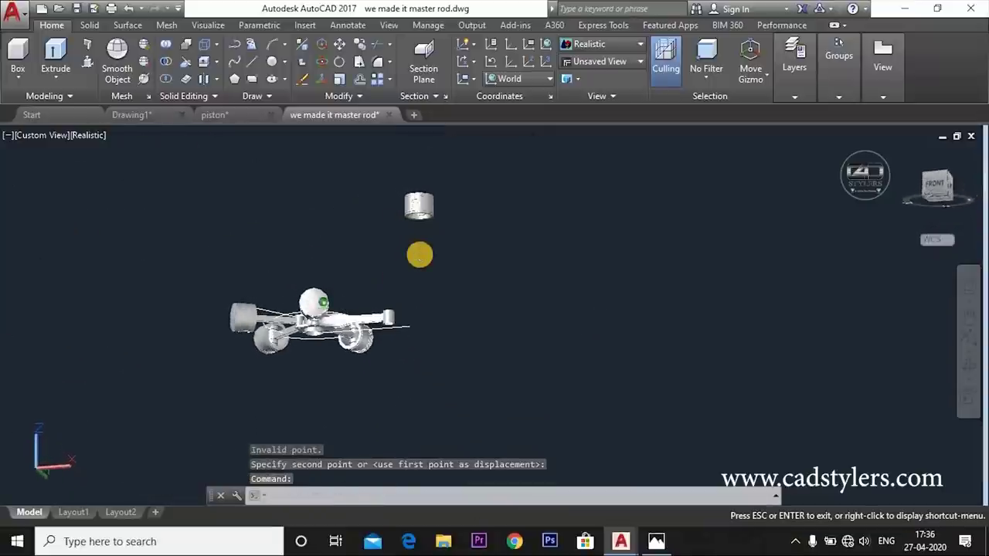
scroll(415, 230, up, 3)
scroll(419, 247, up, 1)
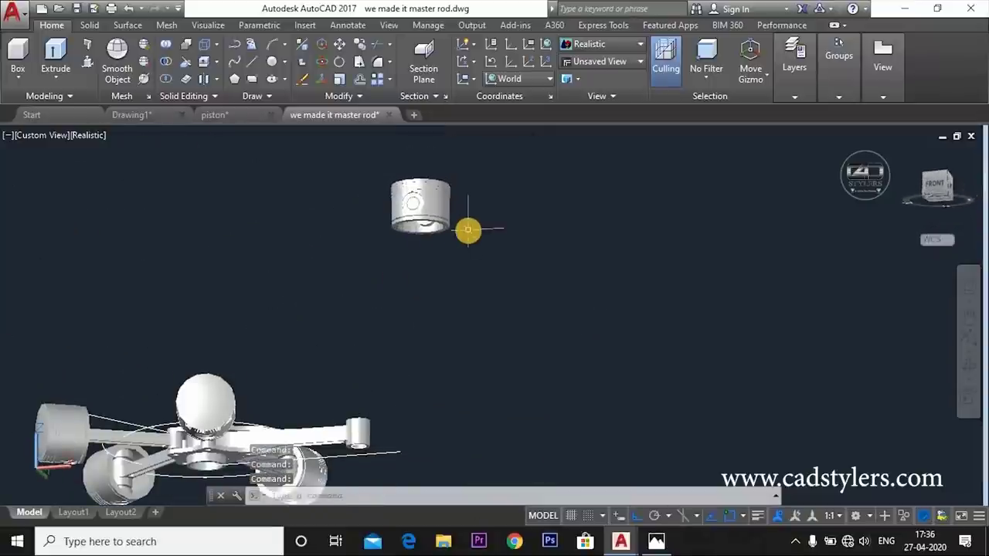
Step: Rotate the loose piston 90° with 3DROTATE about a gizmo axis
text(3dro)
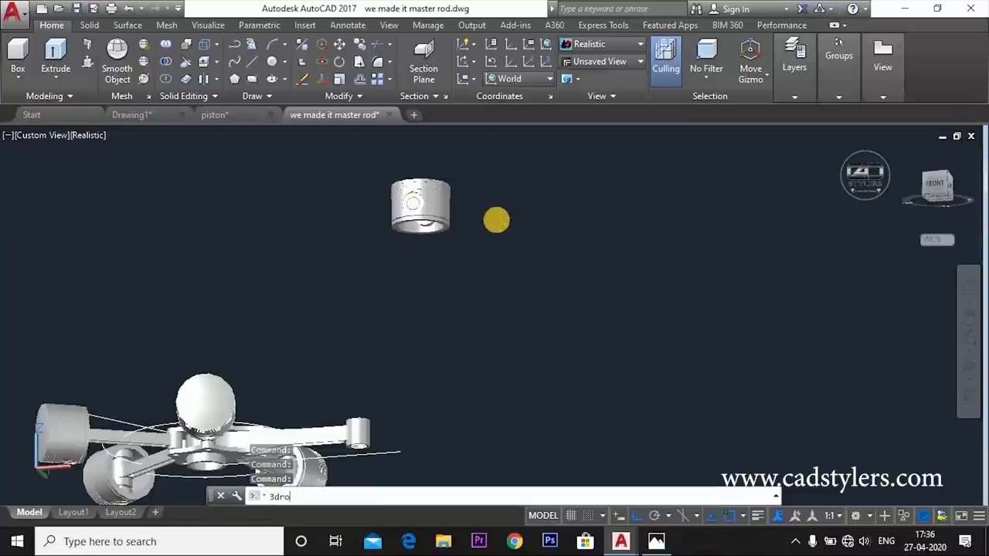
key(Return)
click(488, 152)
click(327, 285)
key(Return)
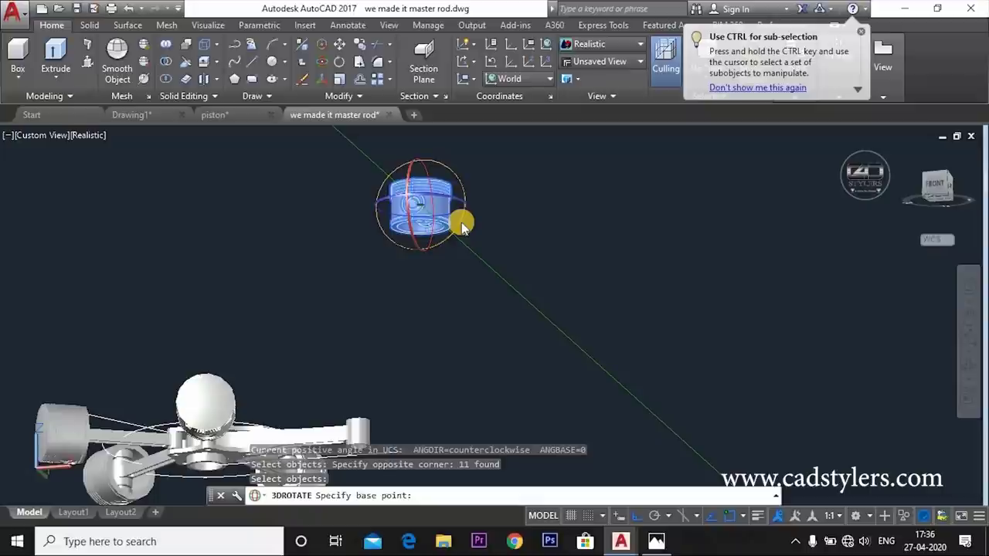
shift+middle_drag(478, 242, 440, 271)
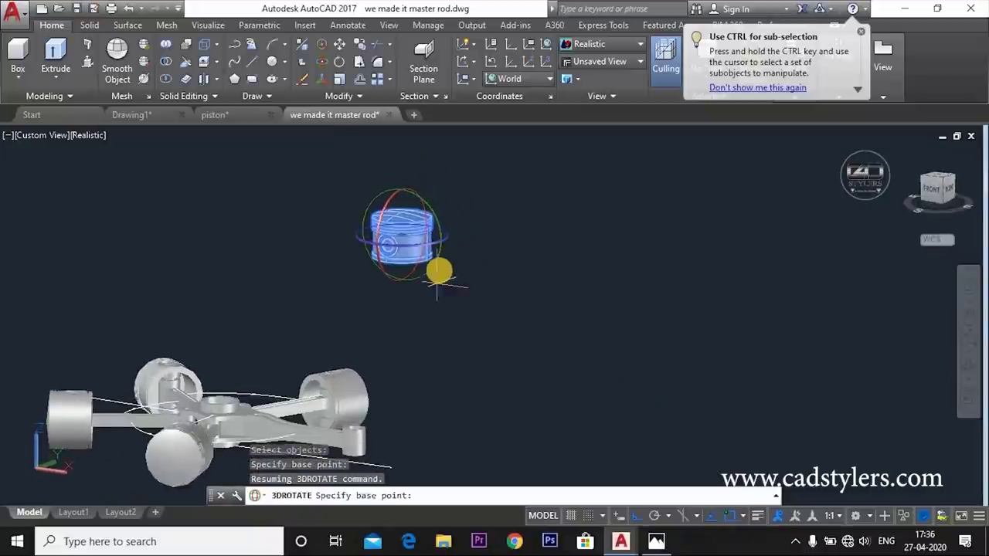
click(441, 258)
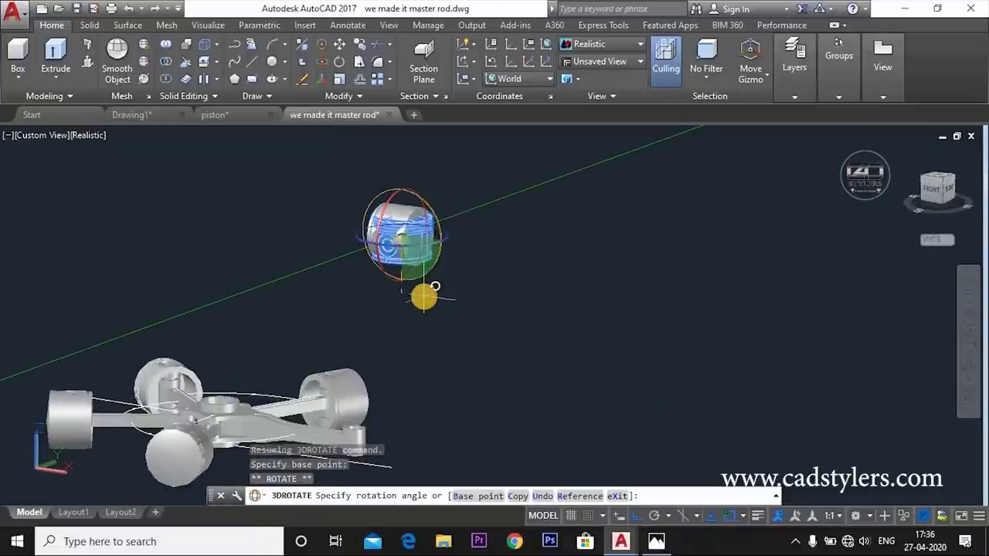
text(90)
key(Return)
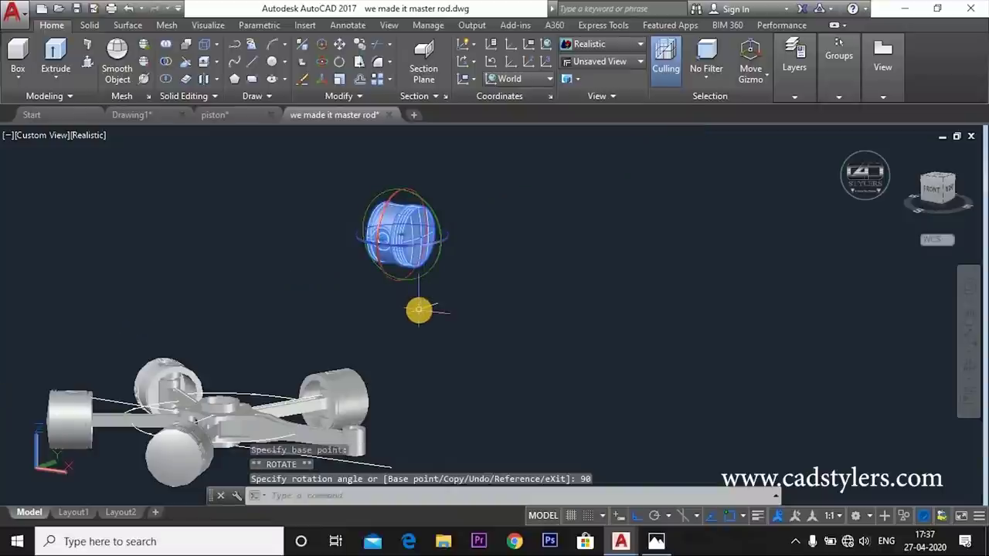
key(Escape)
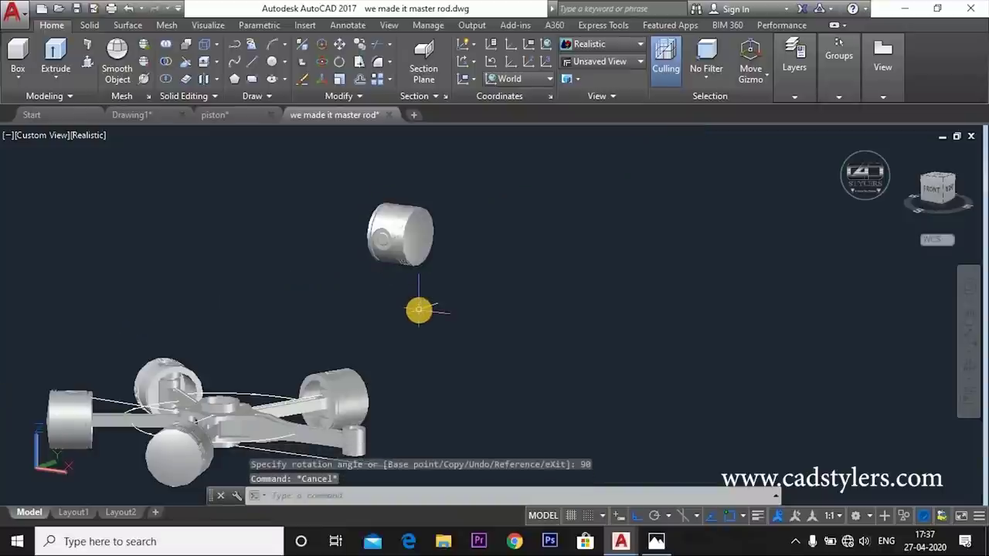
Step: Rotate the piston another 90° with 3DROTATE about a second axis
scroll(418, 310, up, 2)
scroll(420, 311, down, 3)
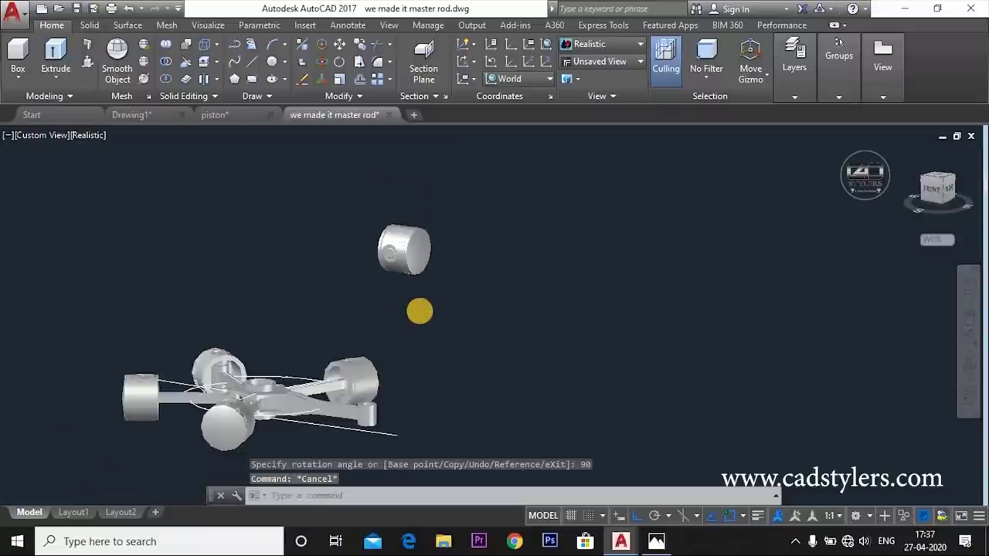
shift+middle_drag(430, 311, 534, 349)
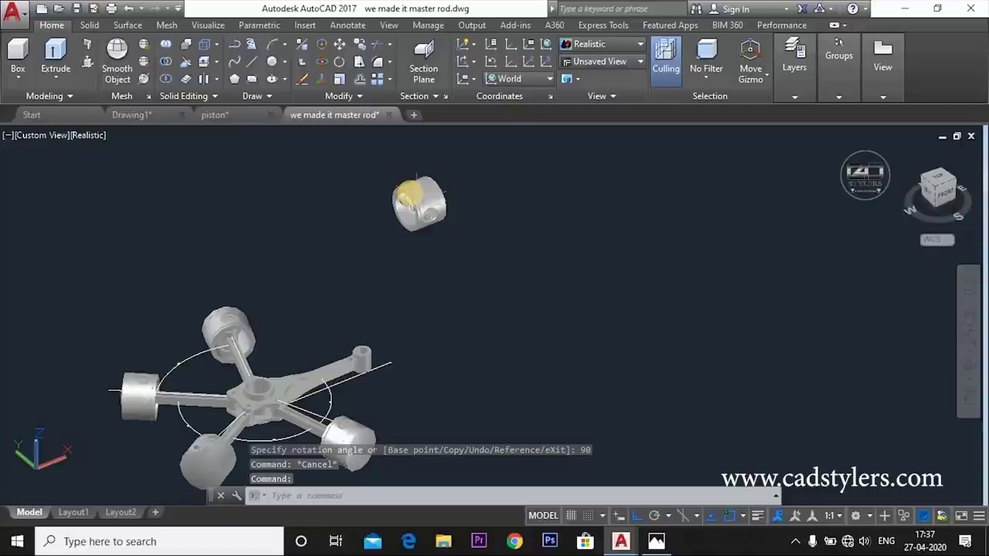
middle_drag(469, 325, 425, 365)
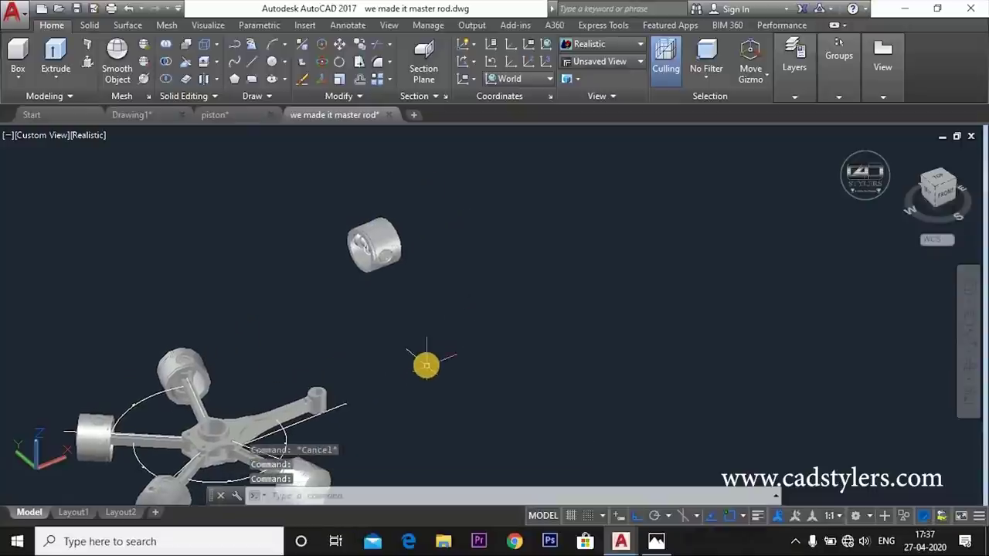
text(3dro)
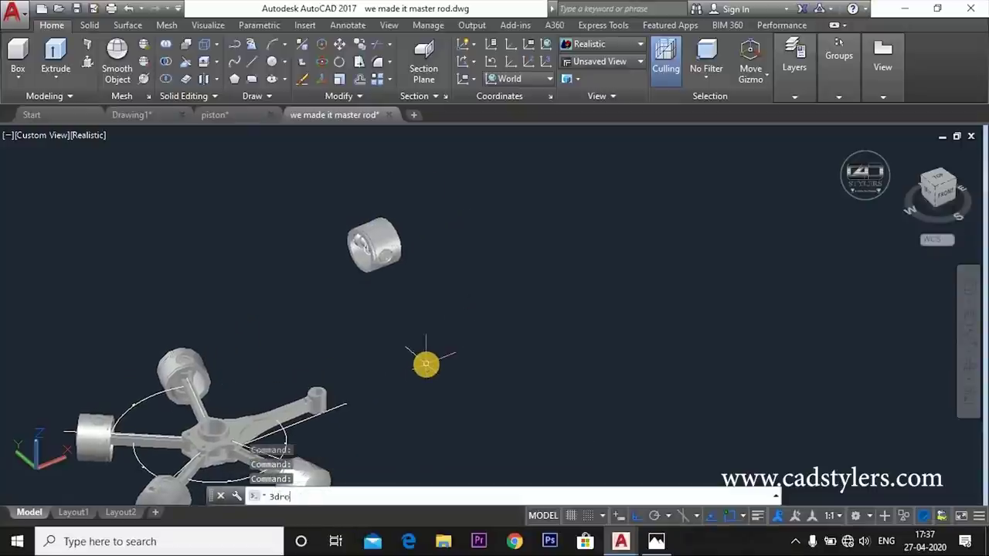
key(Return)
click(426, 215)
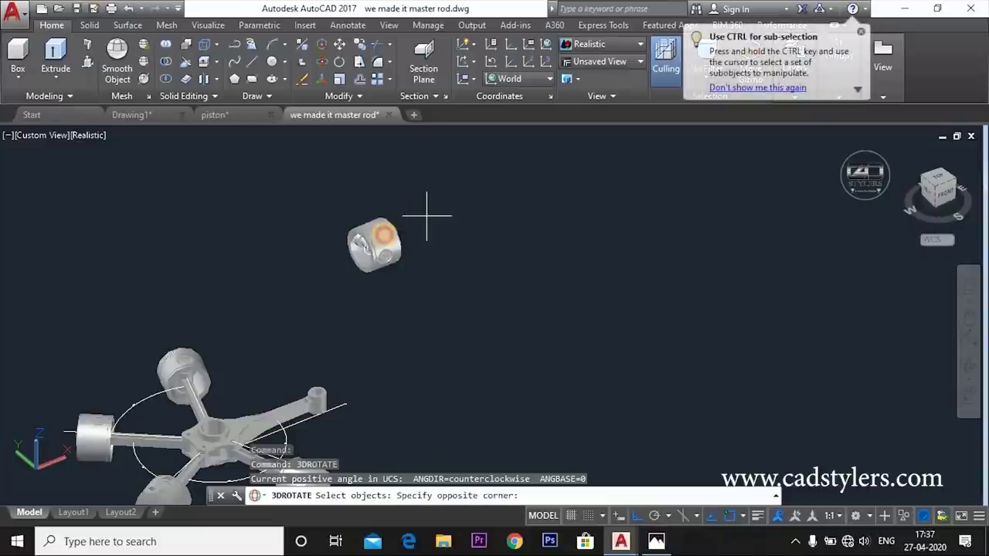
click(319, 296)
key(Return)
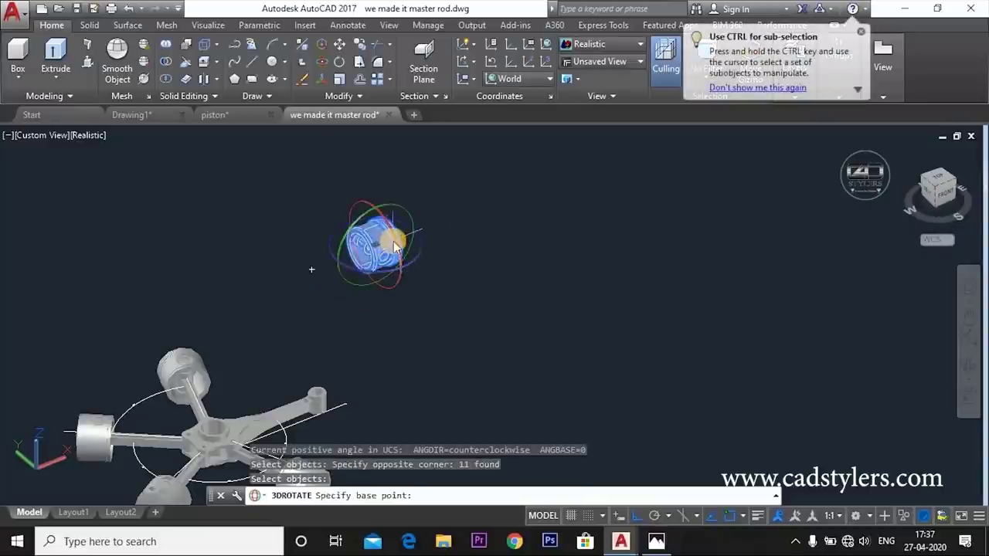
click(311, 270)
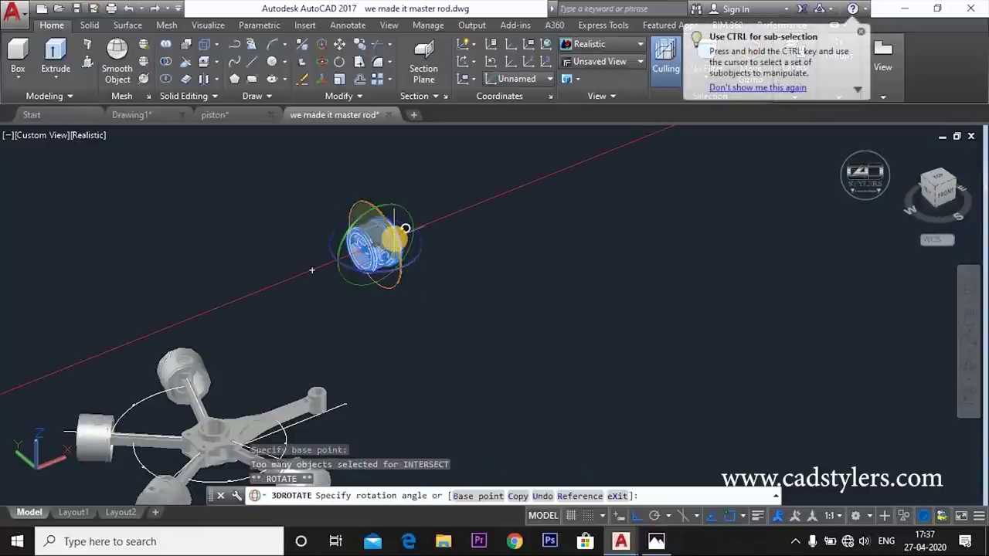
text(90)
key(Return)
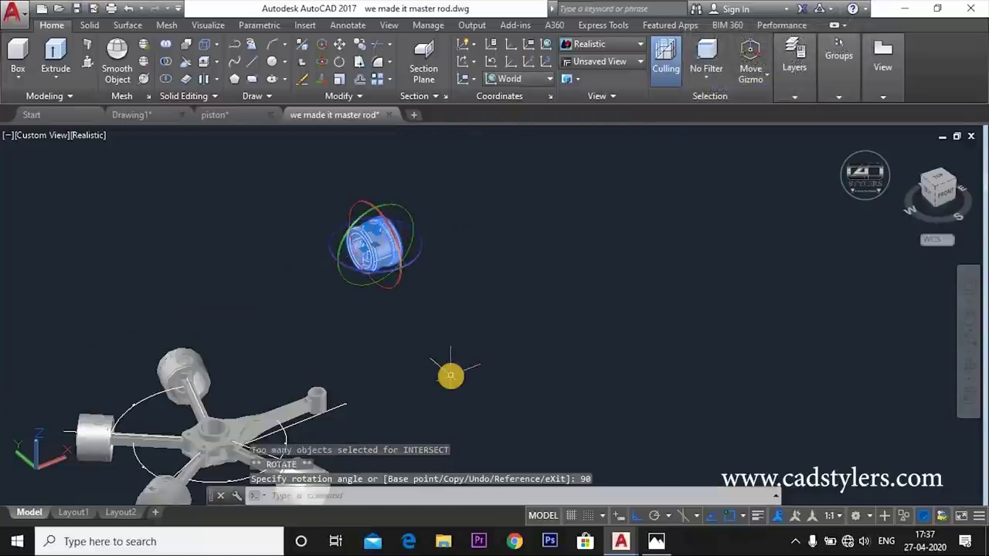
key(Escape)
mouse_move(391, 330)
shift+middle_down()
mouse_move(480, 332)
mouse_move(468, 347)
shift+middle_up()
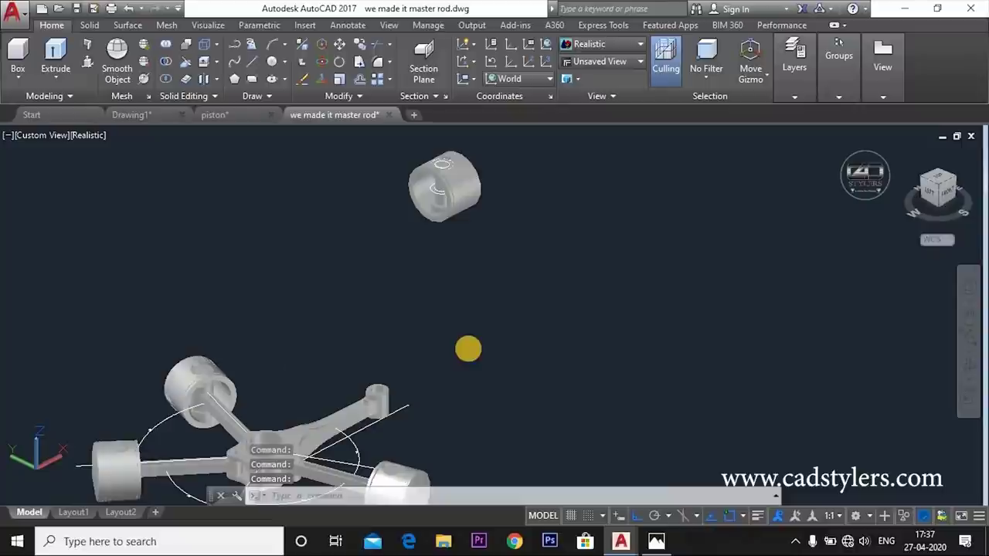
Step: Move the loose piston, using its pin Center as the base point
text(m)
key(Return)
click(507, 143)
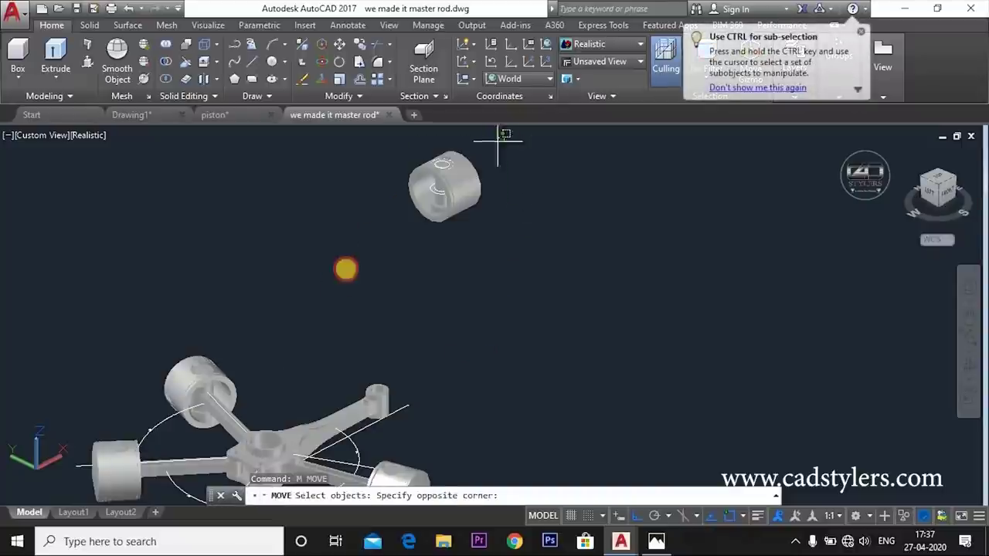
click(336, 286)
key(Return)
scroll(444, 194, up, 5)
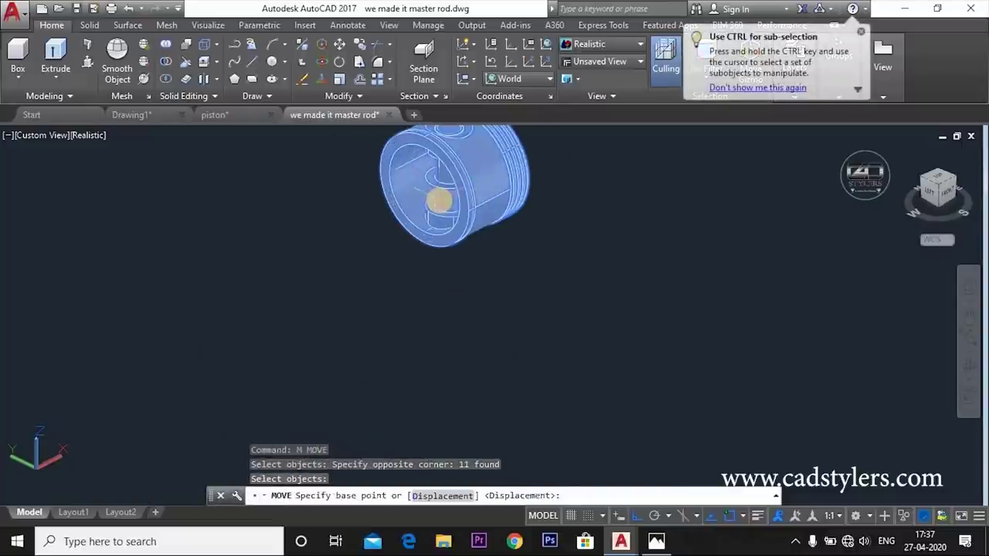
scroll(475, 329, up, 3)
mouse_move(479, 331)
shift+middle_down()
mouse_move(501, 312)
mouse_move(474, 369)
shift+middle_up()
scroll(501, 312, down, 4)
scroll(474, 369, up, 5)
shift+right_click(491, 313)
click(527, 347)
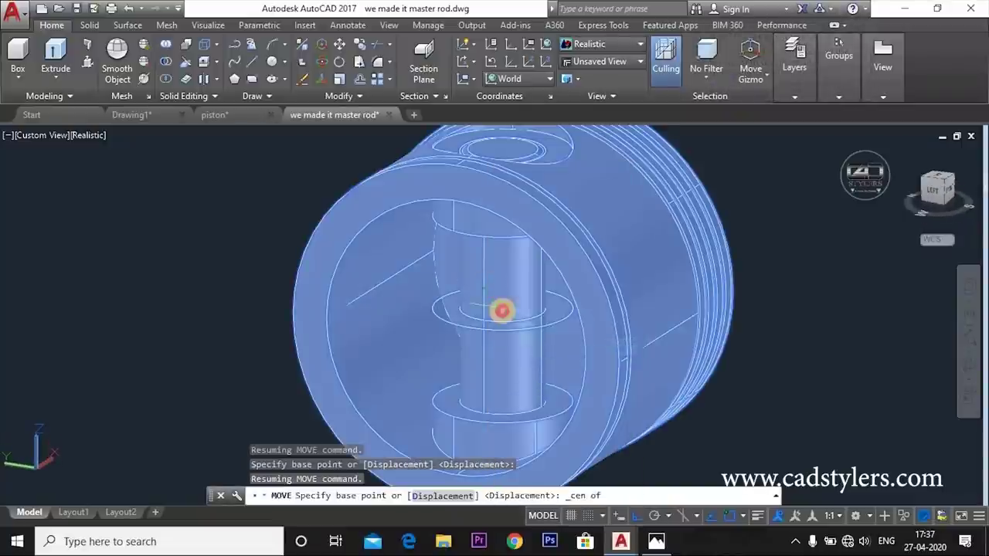
click(503, 311)
Step: Drop the piston at the Center of the master rod's upper eye
scroll(485, 376, down, 5)
scroll(494, 293, down, 3)
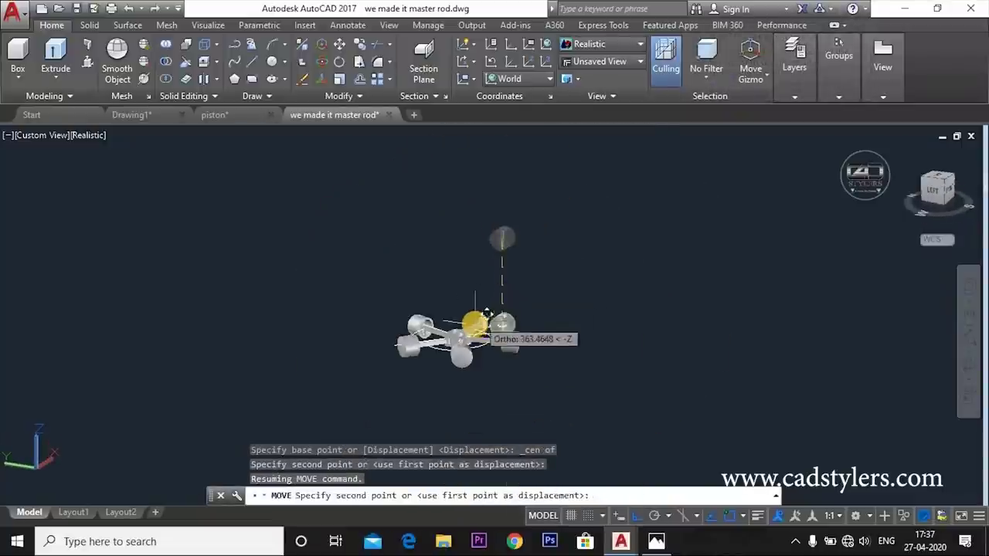
scroll(530, 283, up, 5)
scroll(541, 276, up, 3)
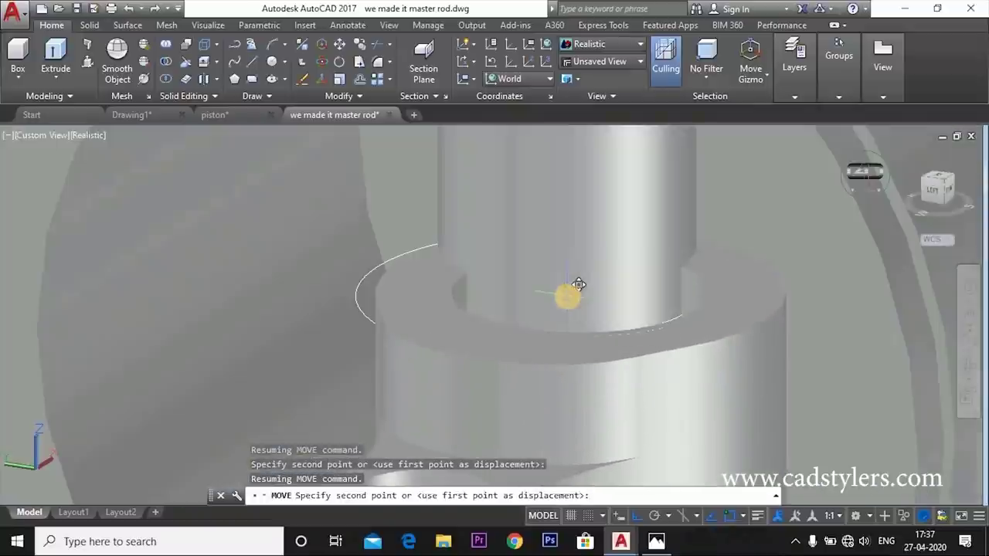
shift+right_click(569, 289)
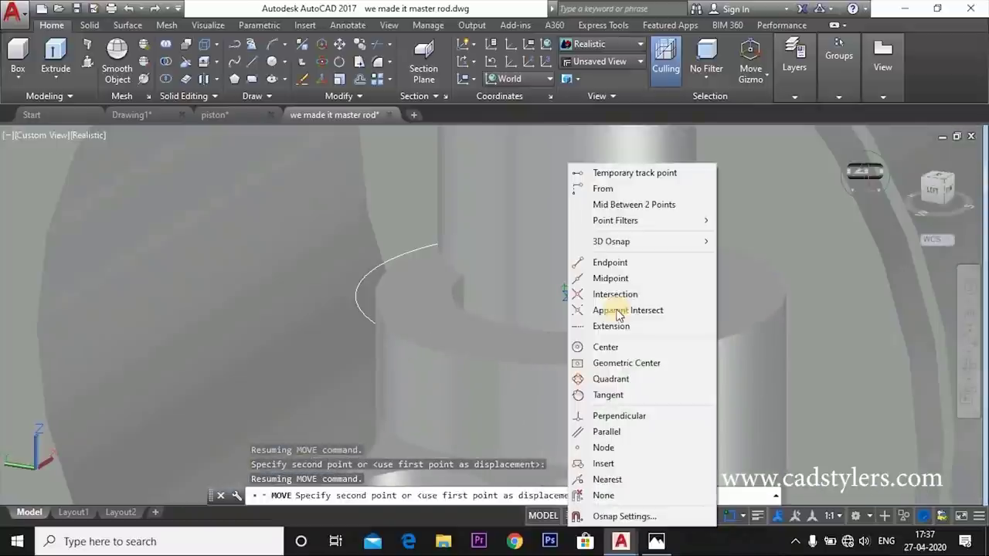
click(598, 347)
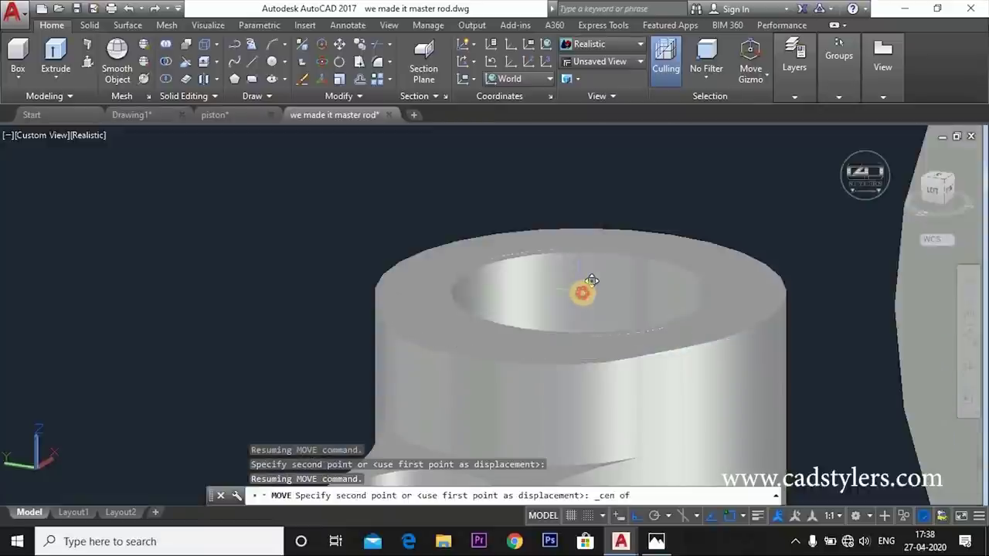
click(584, 290)
Step: Orbit to a level front view of the seated pistons
scroll(584, 290, down, 3)
scroll(595, 333, down, 3)
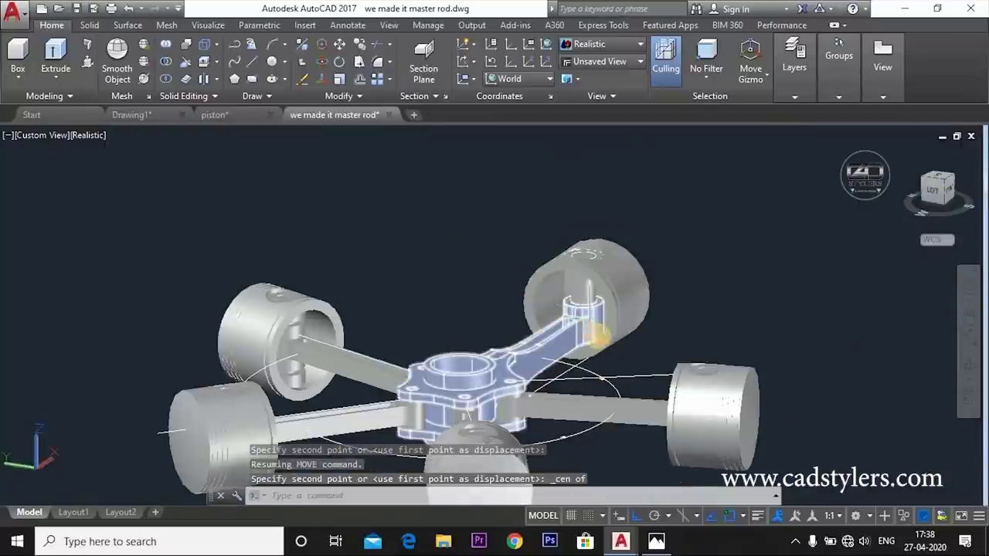
scroll(595, 334, up, 4)
mouse_move(595, 332)
shift+middle_down()
mouse_move(580, 314)
mouse_move(595, 298)
mouse_move(653, 338)
mouse_move(581, 331)
shift+middle_up()
scroll(639, 407, up, 3)
scroll(610, 409, down, 4)
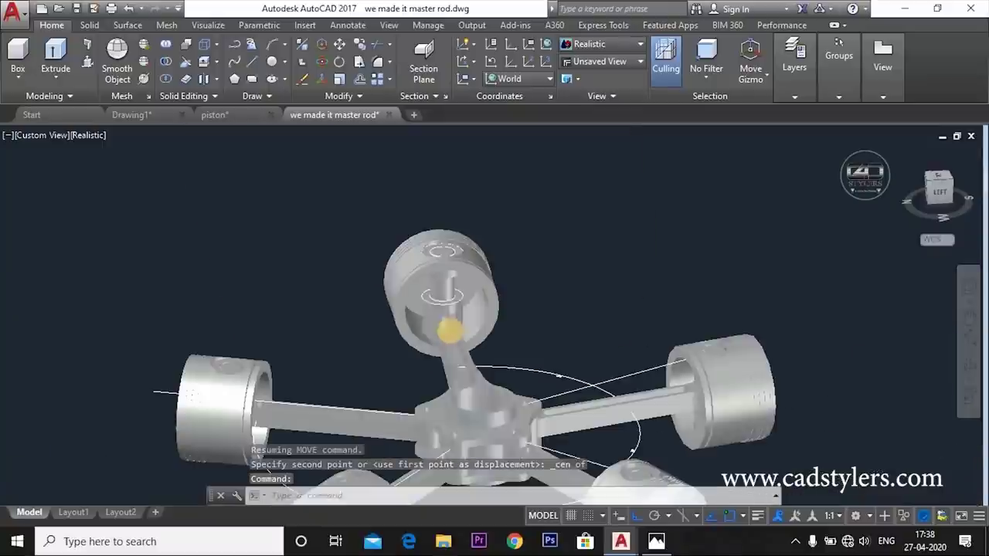
scroll(594, 416, up, 1)
shift+middle_drag(593, 416, 587, 357)
scroll(418, 263, up, 2)
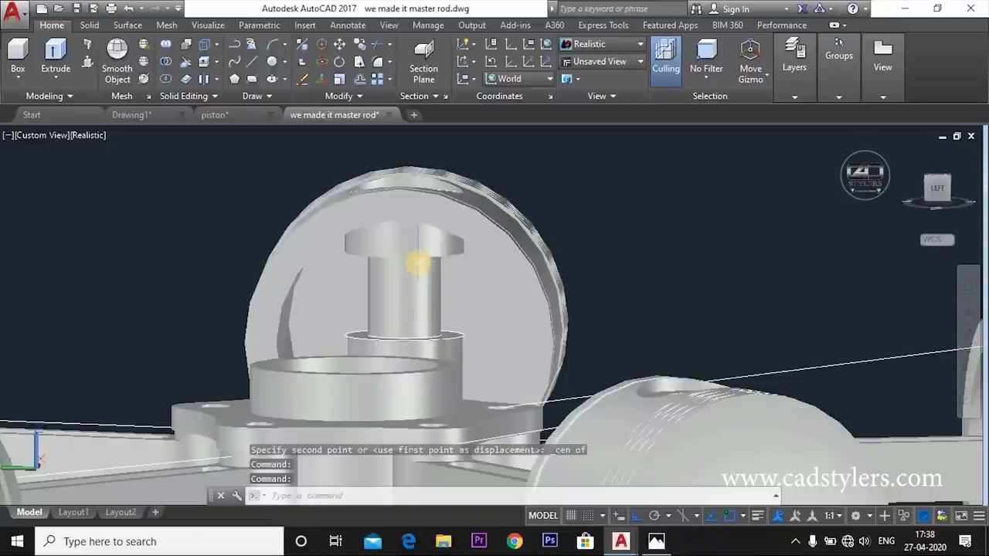
text(m)
key(Return)
scroll(506, 238, down, 1)
Step: Window-select the piston pin and bearing ring to move them
click(510, 214)
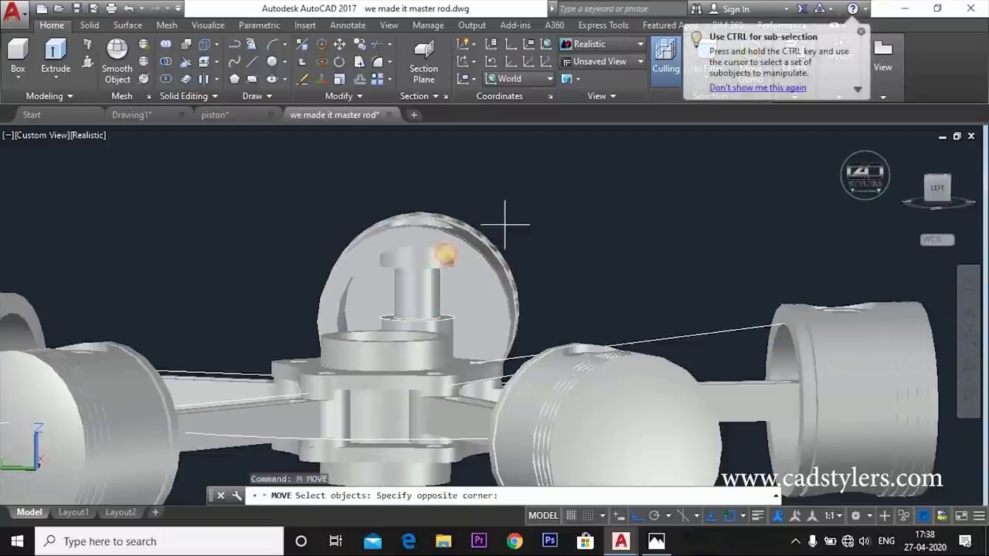
click(479, 287)
scroll(413, 278, up, 2)
key(Return)
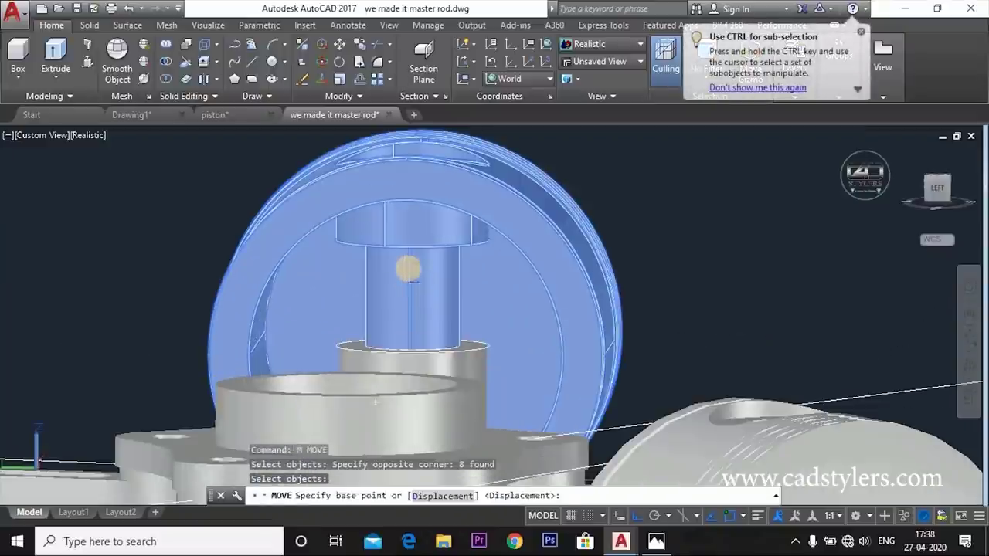
Step: Move the piston from the pin's quadrant to the rod end's quadrant, seating it on the upper bush
shift+right_click(407, 248)
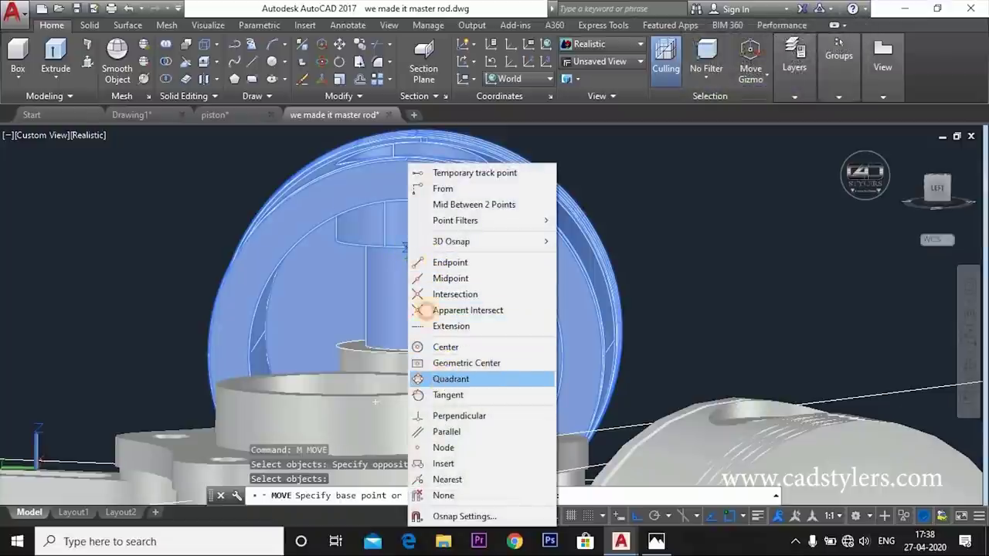
click(444, 378)
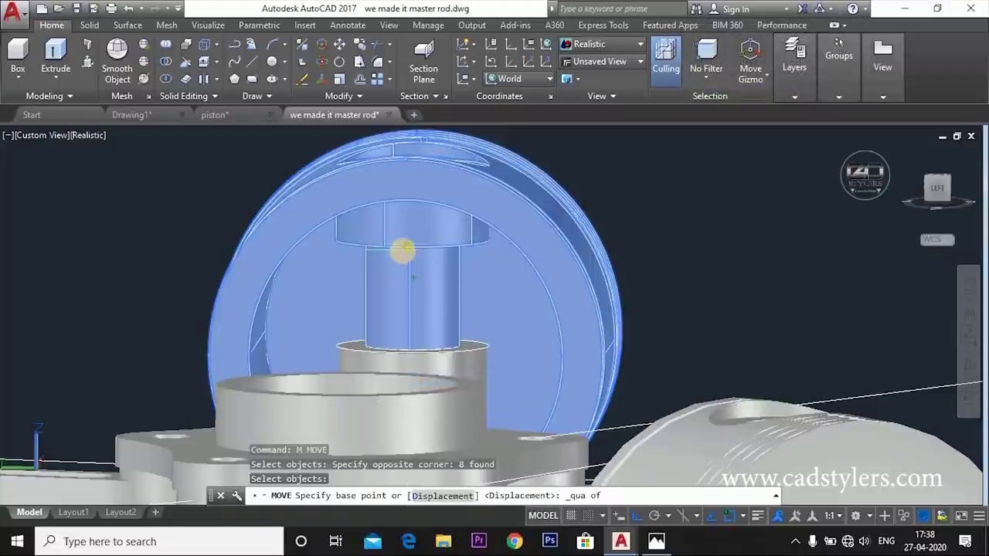
click(408, 245)
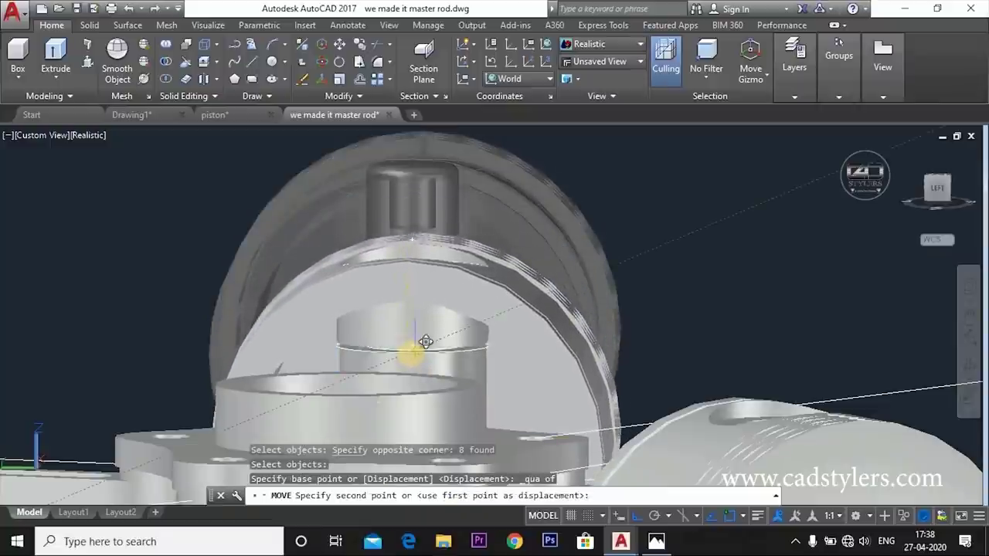
shift+right_click(411, 355)
click(421, 378)
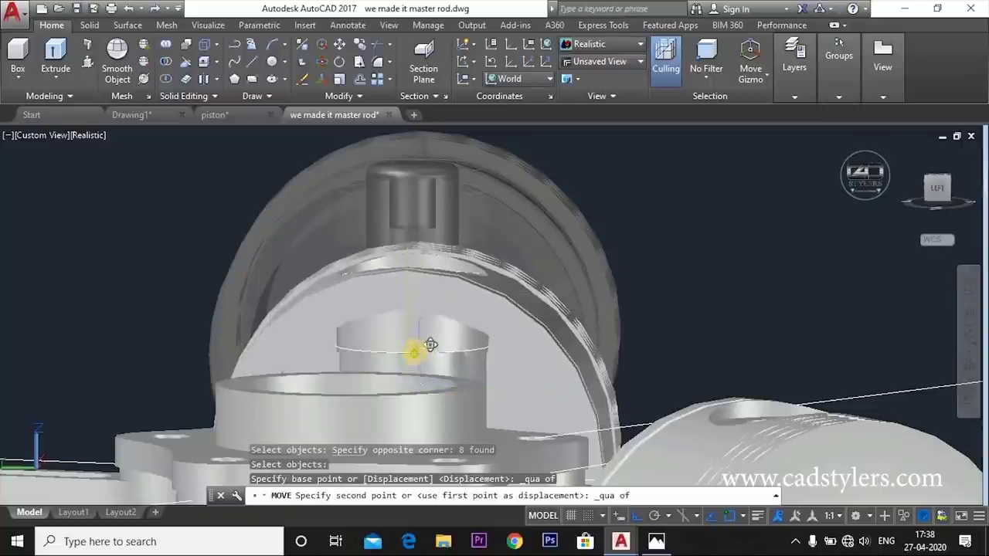
click(418, 342)
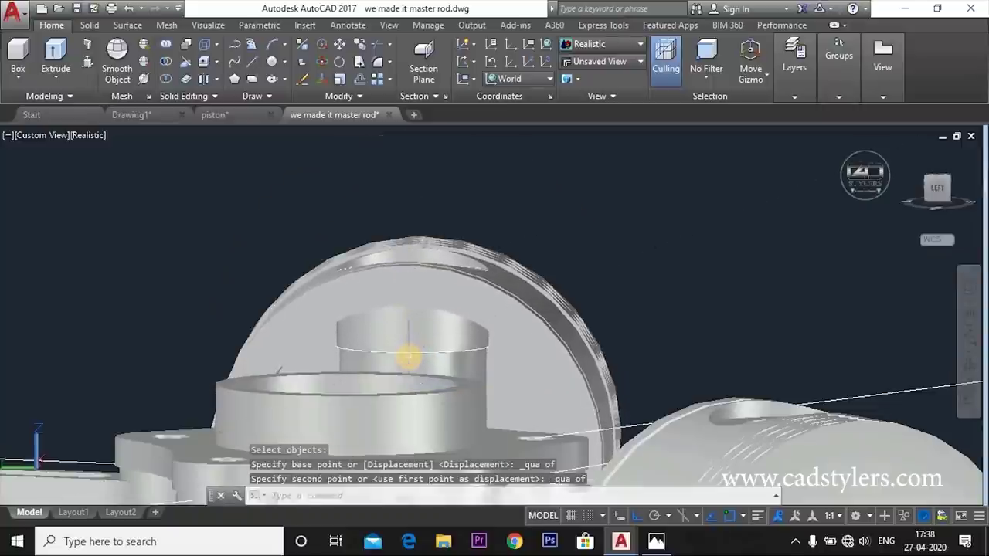
scroll(432, 363, down, 5)
scroll(441, 260, down, 3)
scroll(464, 316, down, 3)
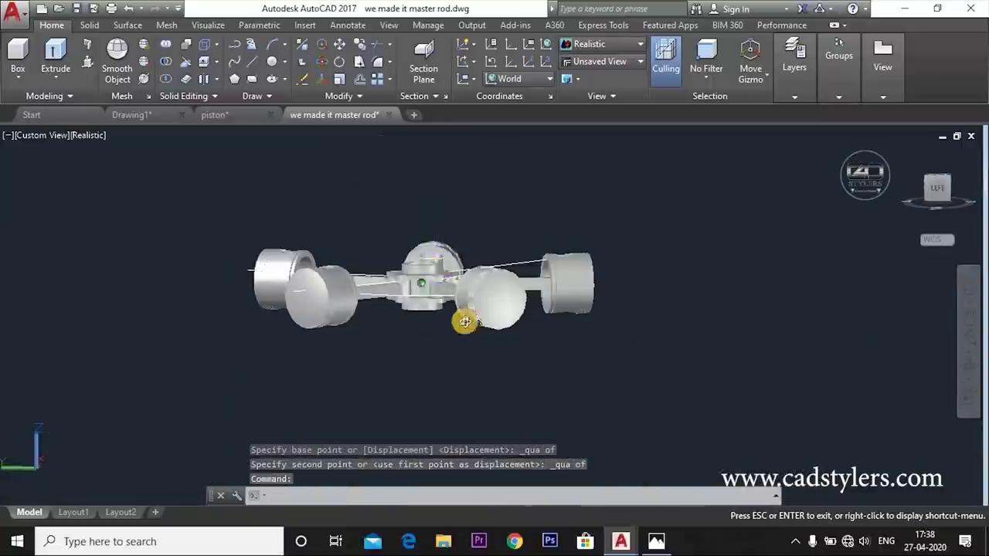
mouse_move(463, 316)
shift+middle_down()
mouse_move(509, 338)
mouse_move(397, 320)
shift+middle_up()
Step: Start MOVE with M and select the next piston
scroll(294, 283, up, 5)
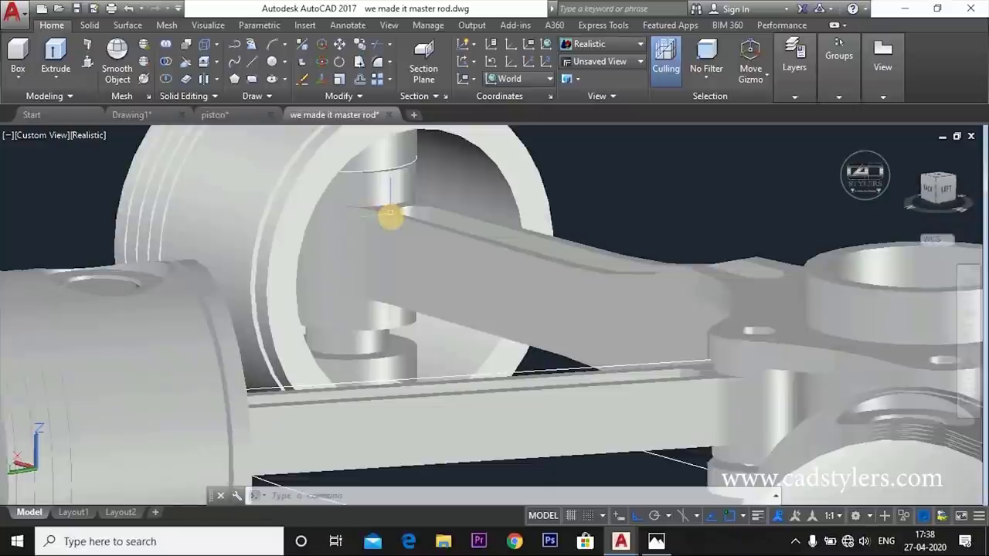
scroll(386, 214, down, 1)
shift+middle_drag(391, 244, 369, 261)
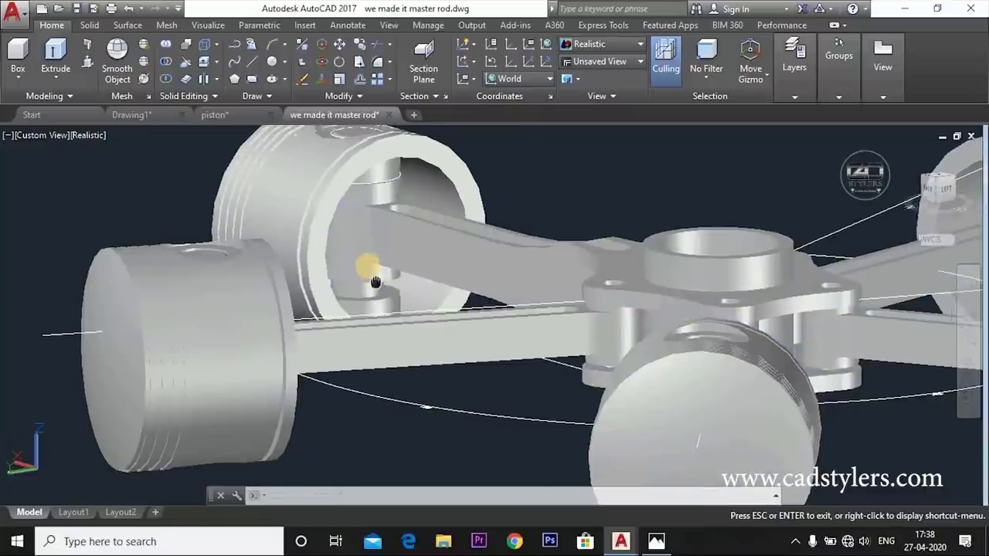
scroll(370, 261, up, 1)
scroll(426, 249, down, 2)
scroll(419, 281, up, 2)
text(m)
key(Return)
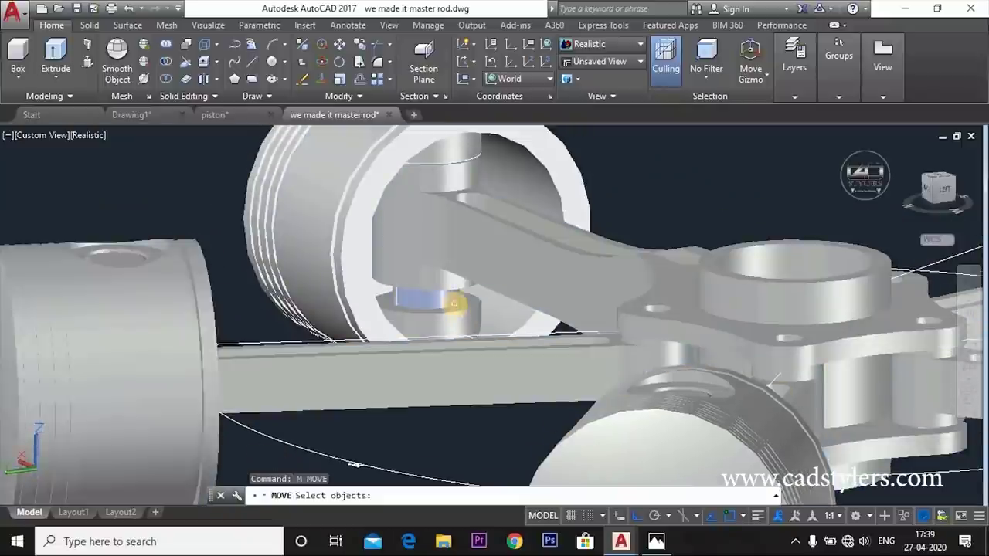
shift+middle_drag(462, 318, 320, 260)
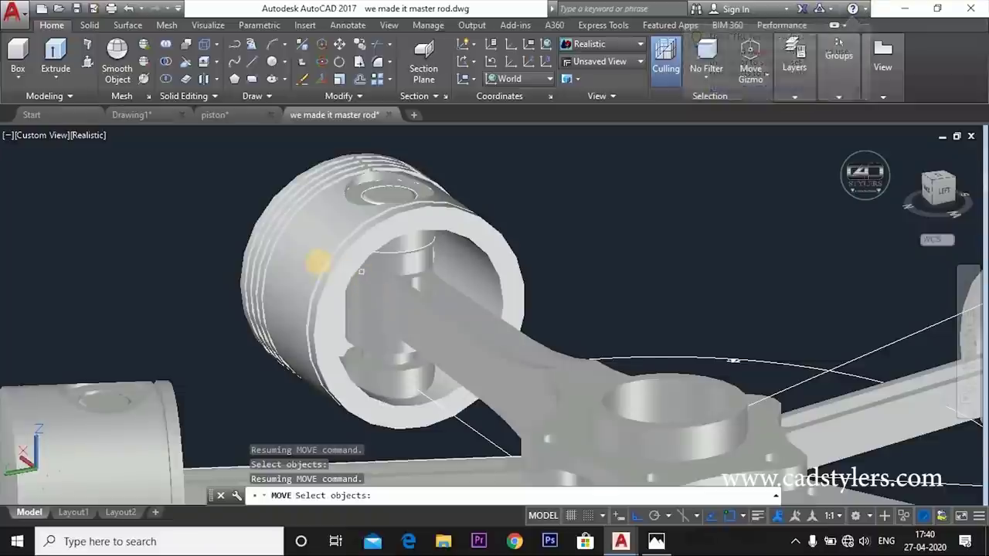
click(317, 260)
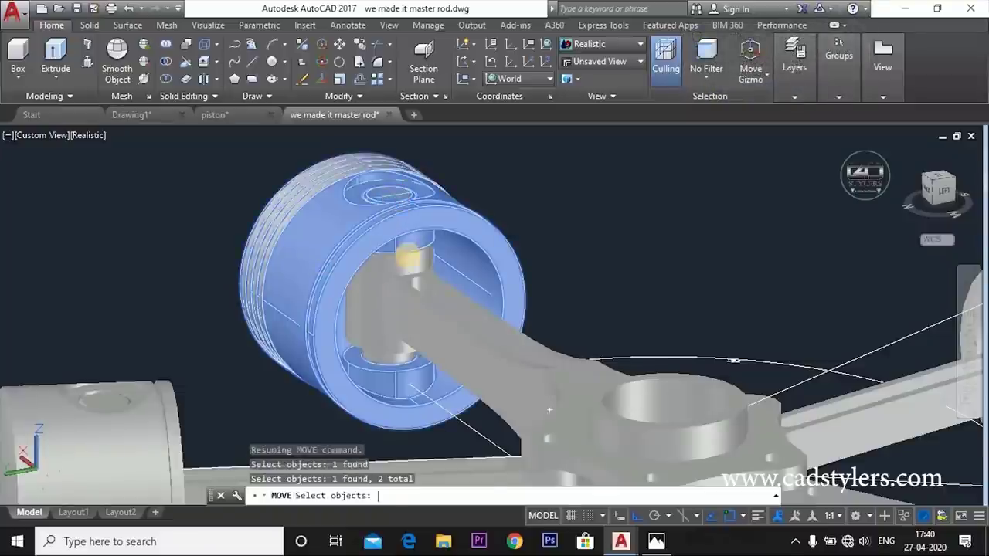
Step: Move the piston 4 units along +Z from its pin boss centre onto its rod
scroll(396, 372, up, 3)
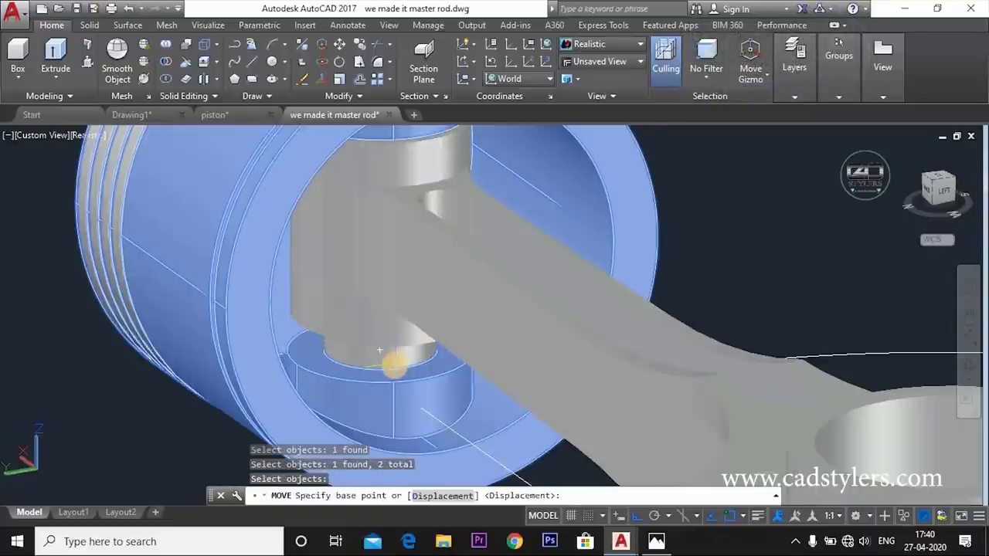
shift+right_click(393, 371)
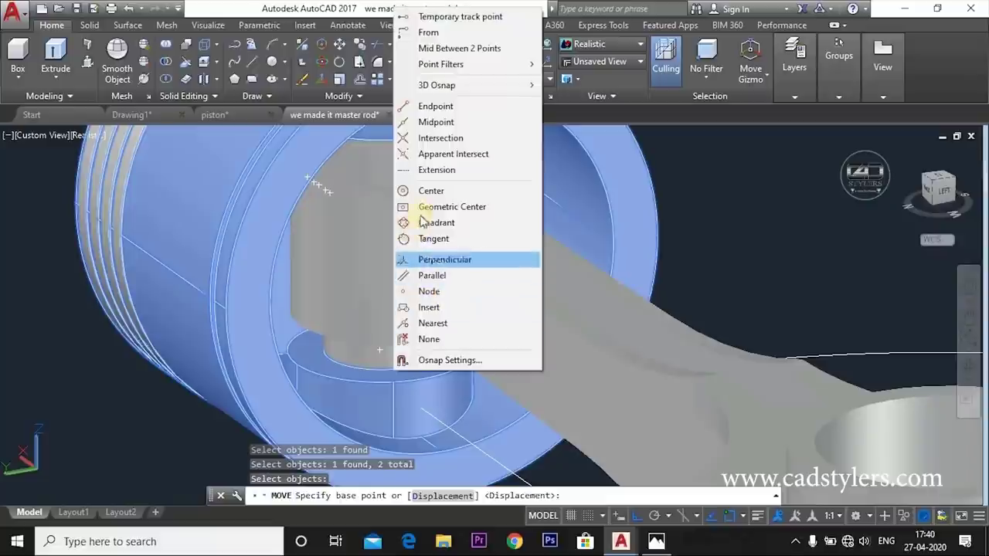
click(433, 192)
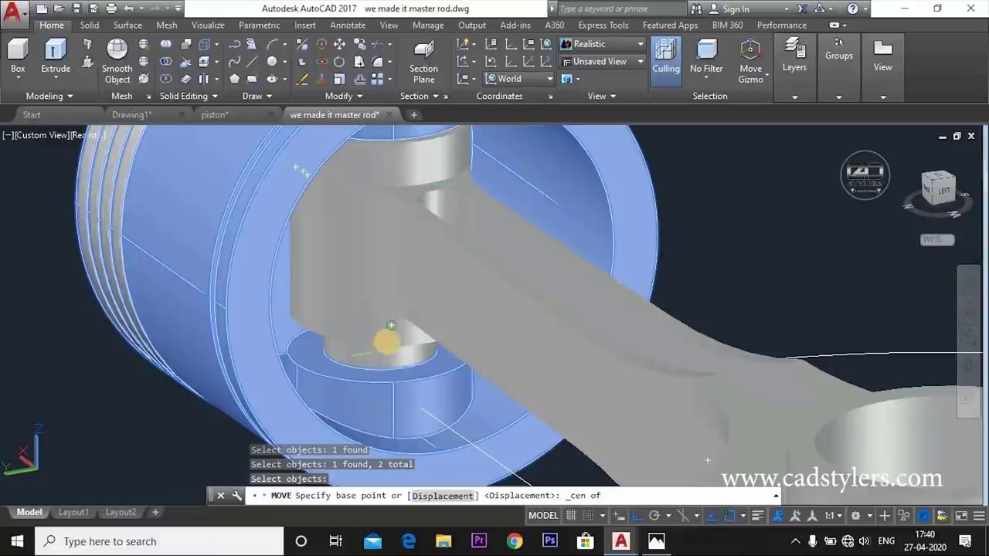
shift+middle_drag(380, 365, 432, 186)
click(431, 185)
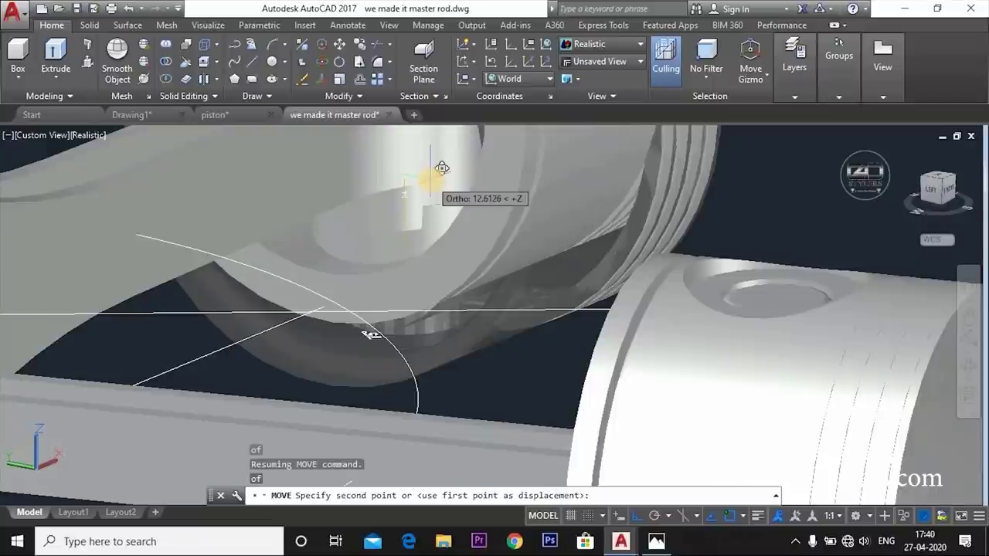
text(4)
key(Return)
scroll(444, 217, down, 3)
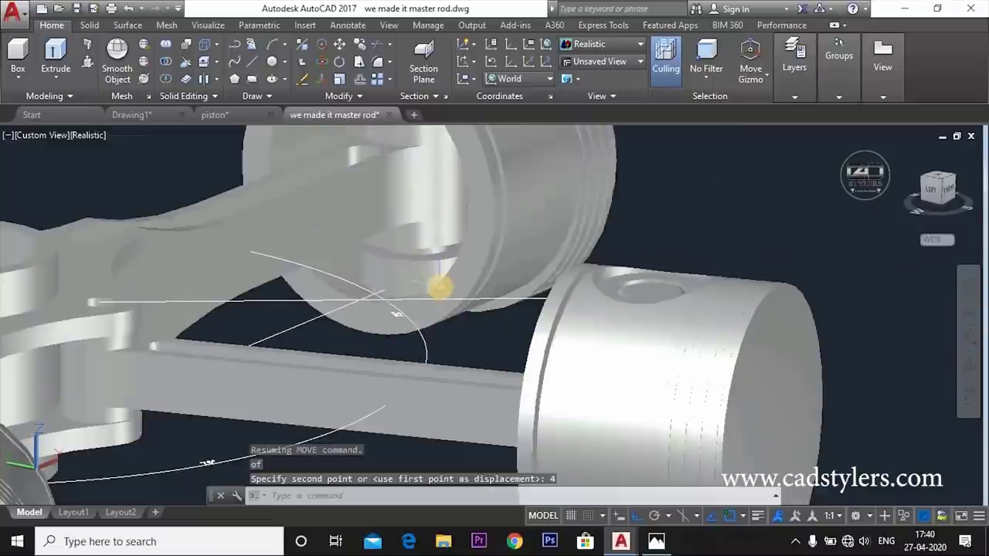
scroll(448, 254, down, 3)
mouse_move(449, 265)
shift+middle_down()
mouse_move(525, 338)
mouse_move(517, 344)
shift+middle_up()
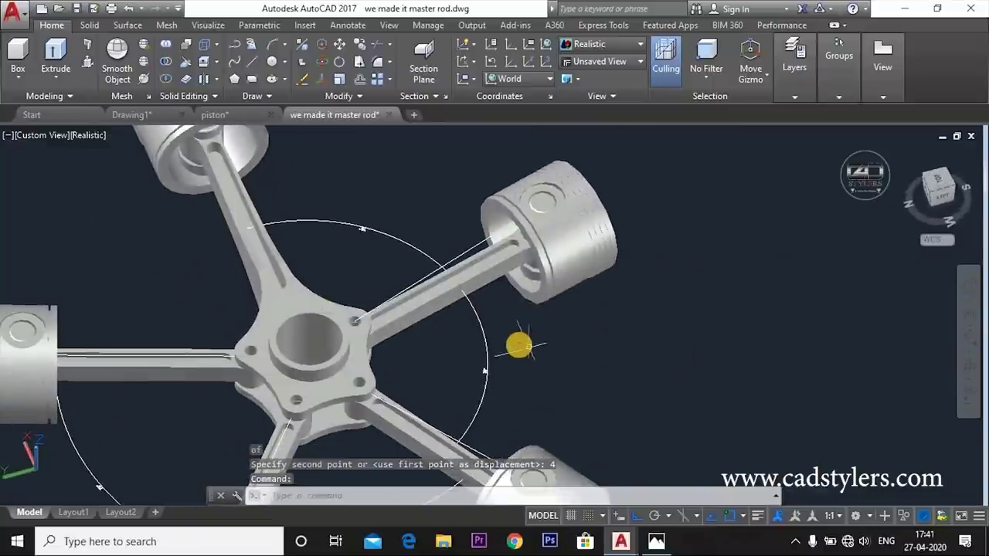
scroll(517, 347, down, 2)
scroll(517, 347, down, 2)
mouse_move(370, 271)
shift+middle_down()
mouse_move(453, 282)
mouse_move(380, 324)
mouse_move(382, 359)
mouse_move(468, 364)
mouse_move(543, 409)
mouse_move(684, 406)
mouse_move(646, 379)
shift+middle_up()
scroll(379, 324, up, 3)
scroll(680, 405, down, 2)
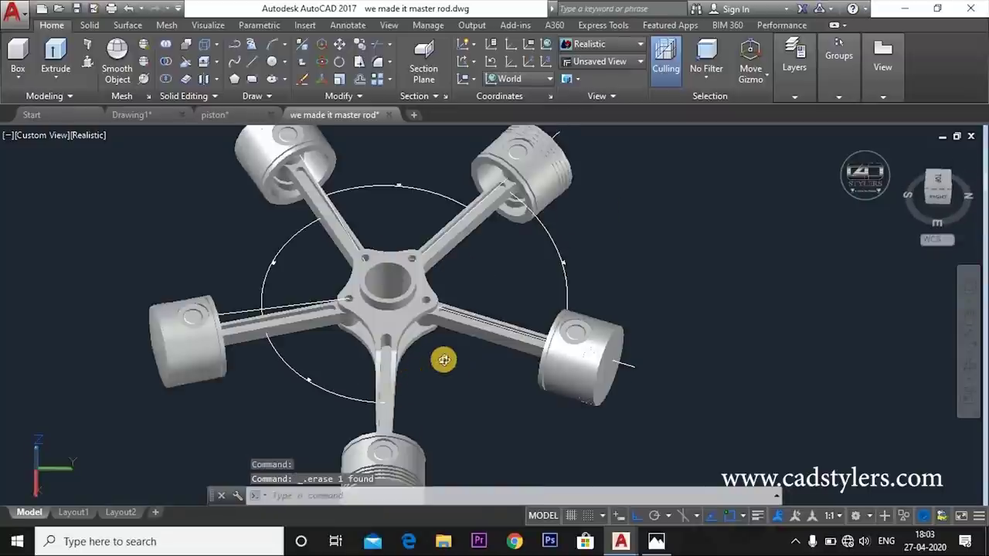
mouse_move(444, 360)
shift+middle_down()
mouse_move(482, 378)
mouse_move(520, 432)
mouse_move(497, 421)
shift+middle_up()
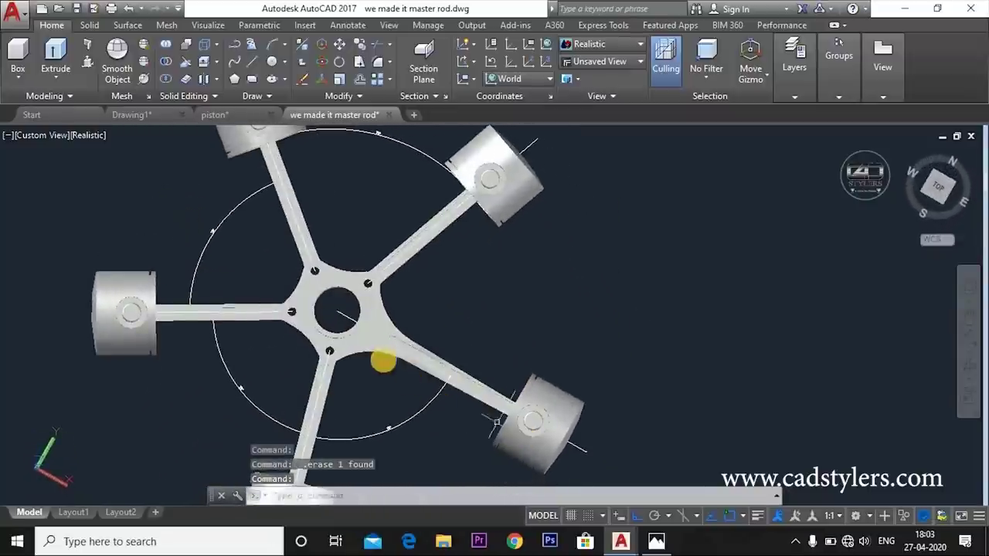
scroll(368, 284, up, 3)
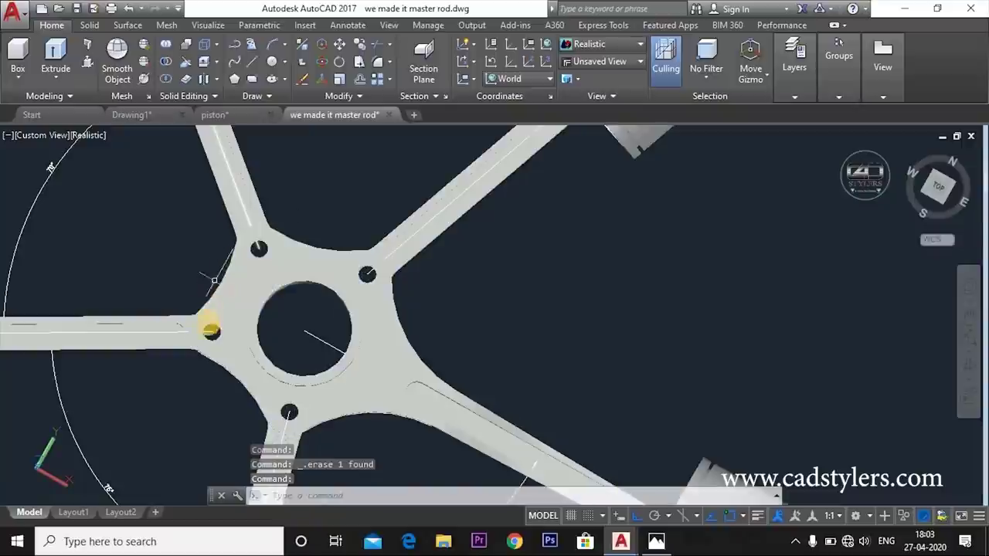
scroll(231, 379, down, 2)
scroll(324, 413, down, 3)
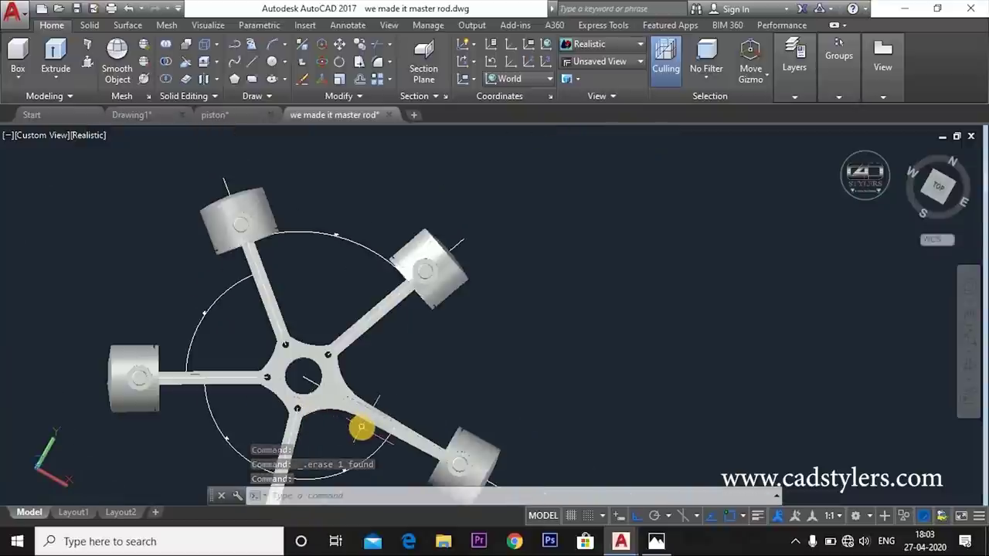
mouse_move(365, 389)
shift+middle_down()
mouse_move(441, 363)
mouse_move(262, 278)
shift+middle_up()
Step: Paste the bolt copied from Drawing1 into the master rod drawing near the hub
click(136, 115)
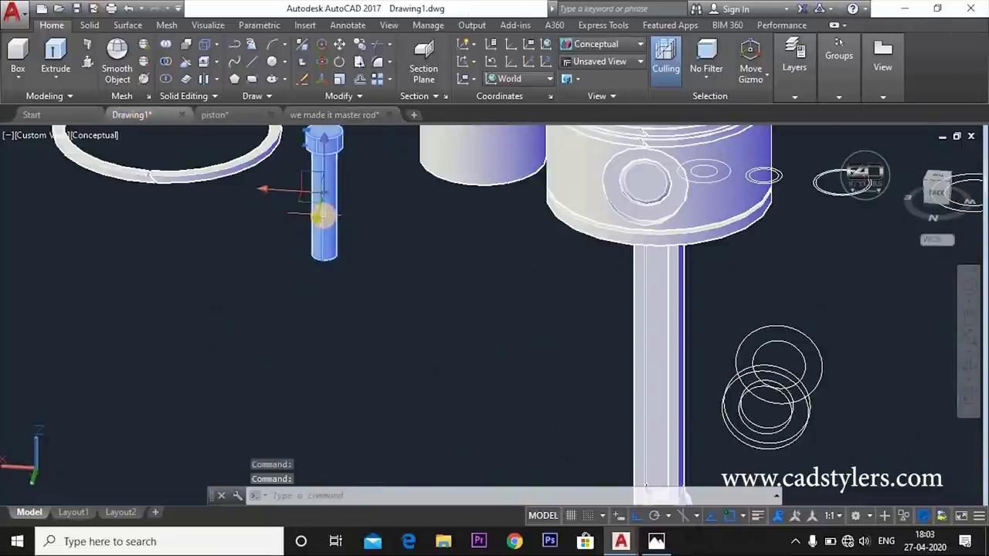
click(353, 117)
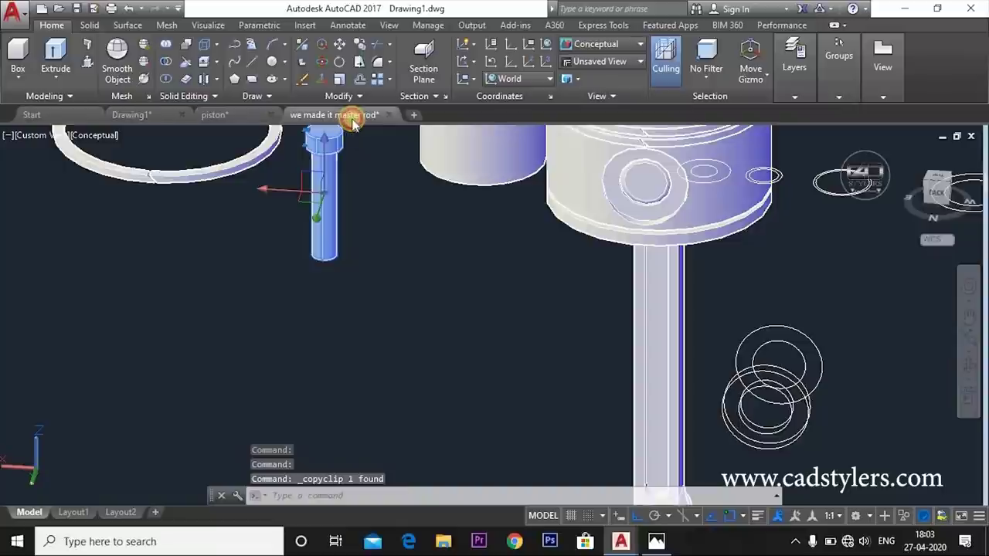
key(ctrl+v)
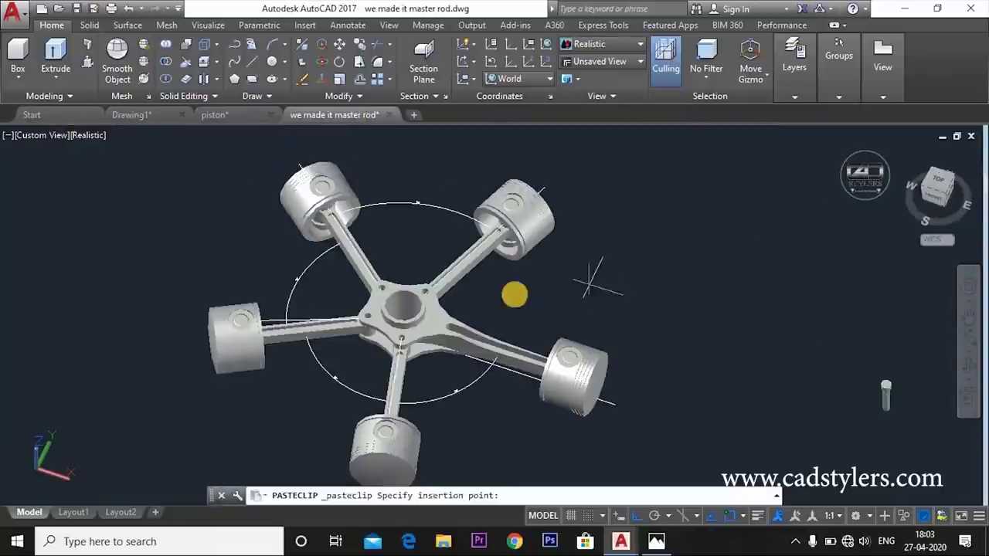
click(401, 333)
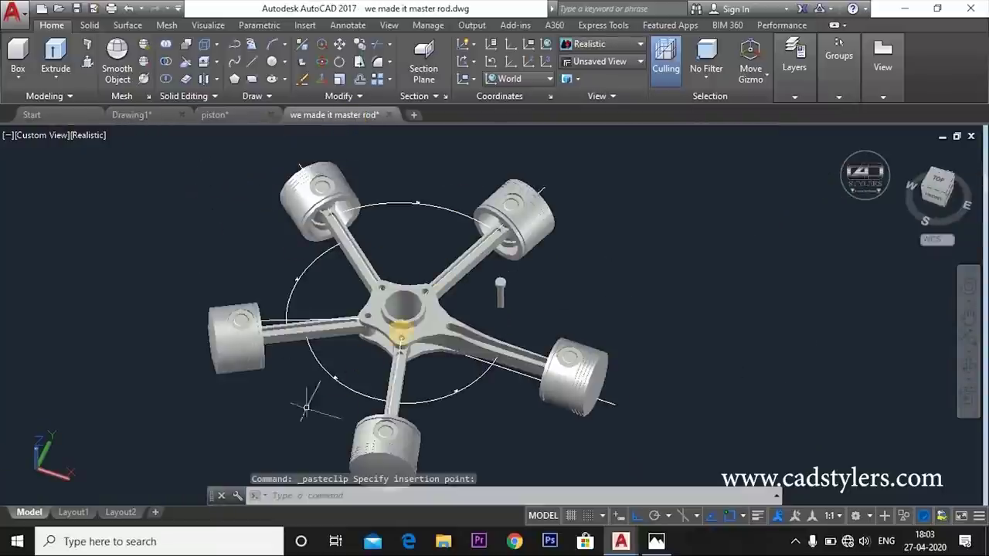
shift+middle_drag(575, 298, 515, 273)
click(491, 343)
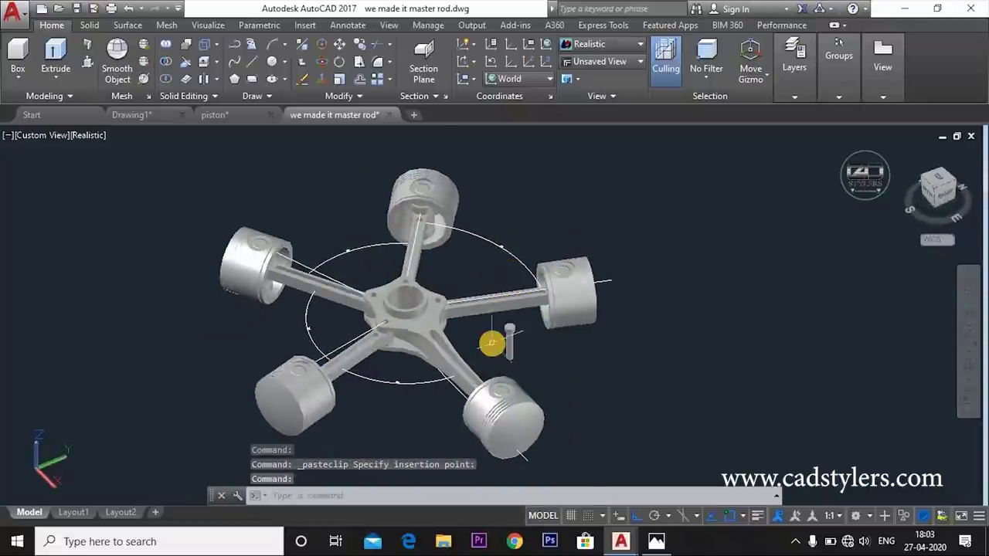
scroll(518, 375, up, 3)
scroll(524, 345, up, 2)
Step: Start moving the pasted bolt with its base point at the bolt head centre
scroll(514, 342, up, 3)
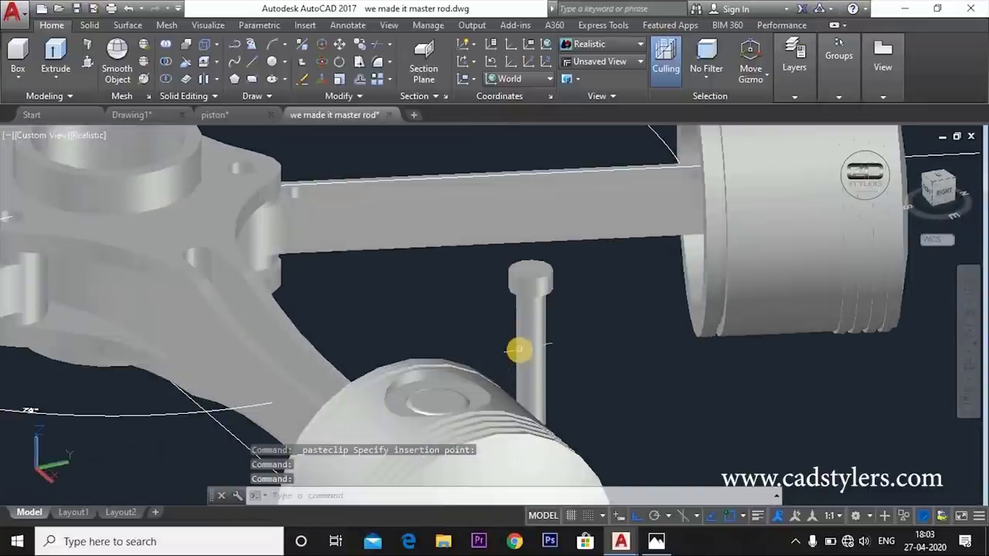
text(m)
key(Return)
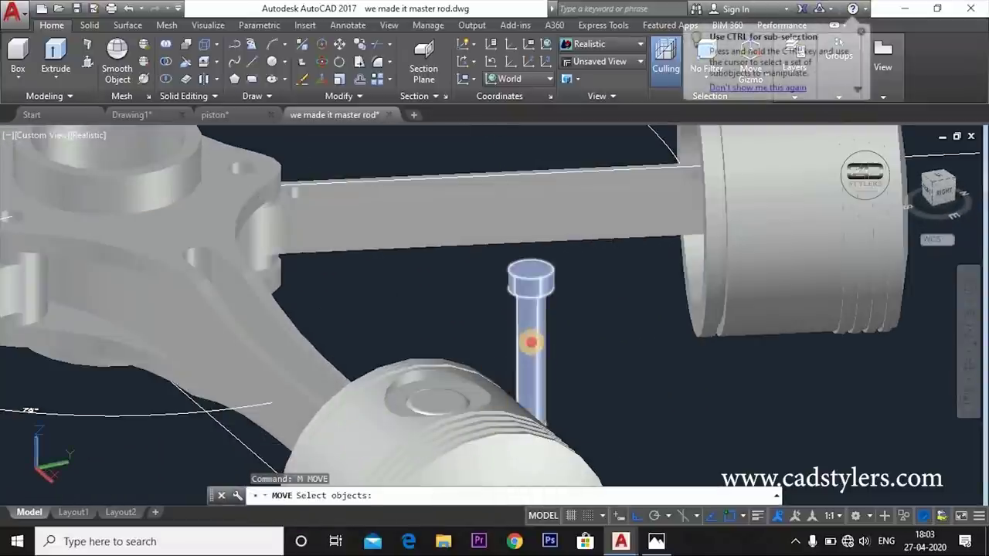
click(540, 370)
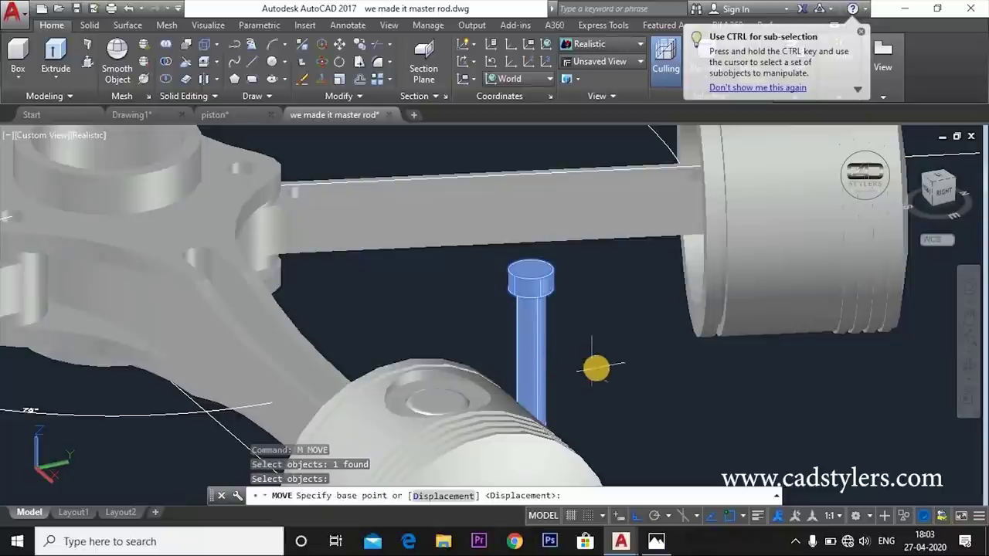
scroll(558, 356, up, 5)
scroll(618, 419, up, 4)
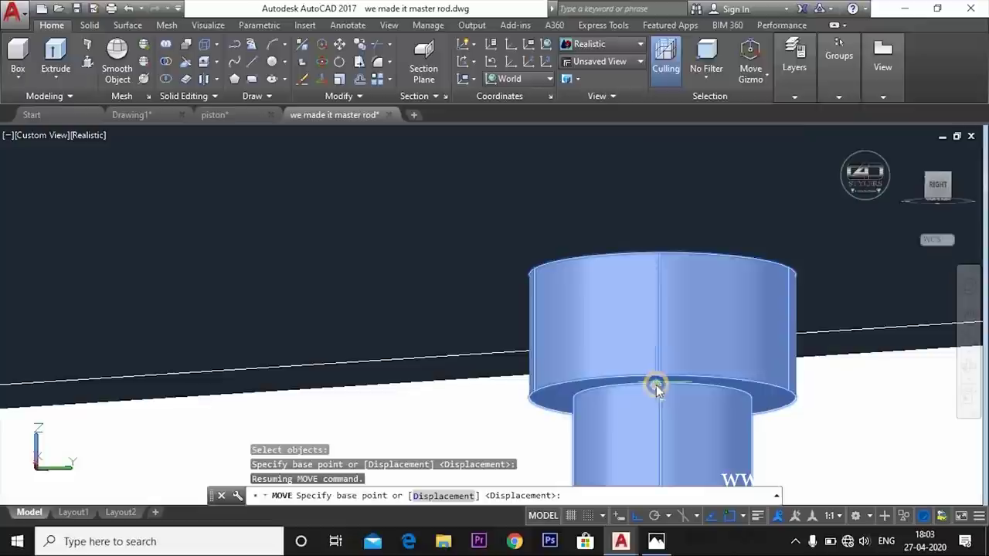
shift+right_click(655, 385)
click(695, 203)
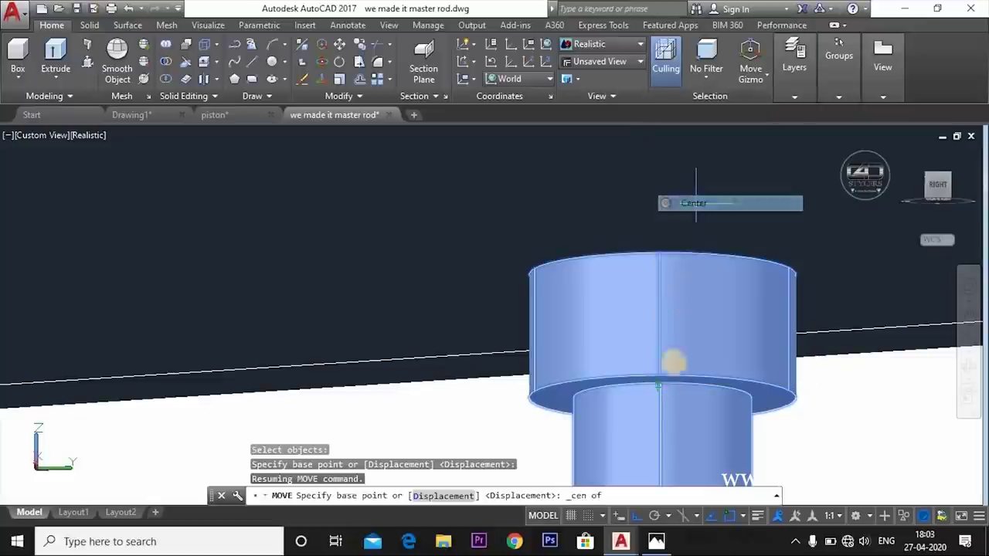
click(661, 388)
scroll(668, 377, down, 3)
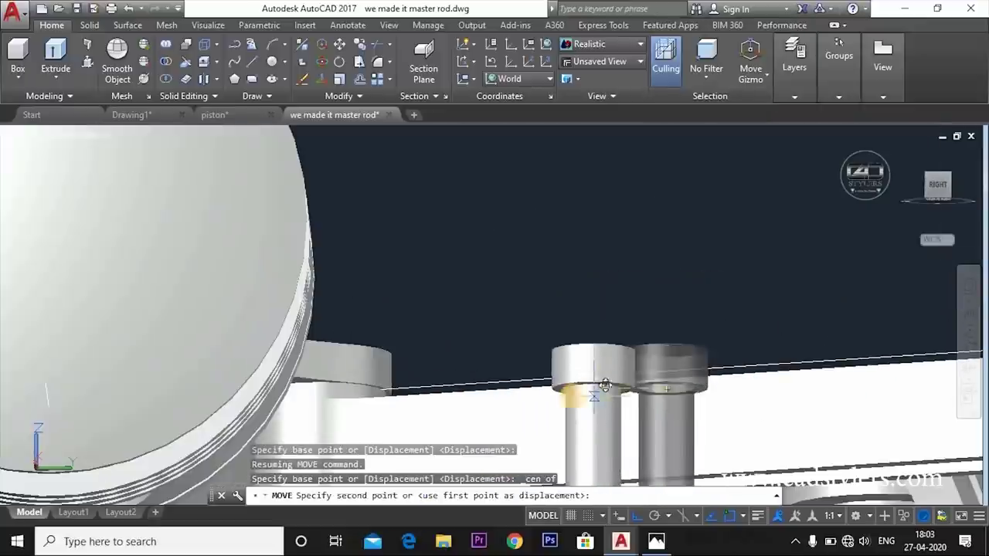
scroll(578, 393, down, 4)
Step: Drop the bolt centred into a master rod flange hole using a Center snap
mouse_move(558, 448)
shift+middle_down()
mouse_move(532, 451)
mouse_move(481, 301)
mouse_move(516, 422)
mouse_move(596, 414)
shift+middle_up()
scroll(592, 392, up, 1)
scroll(533, 256, up, 3)
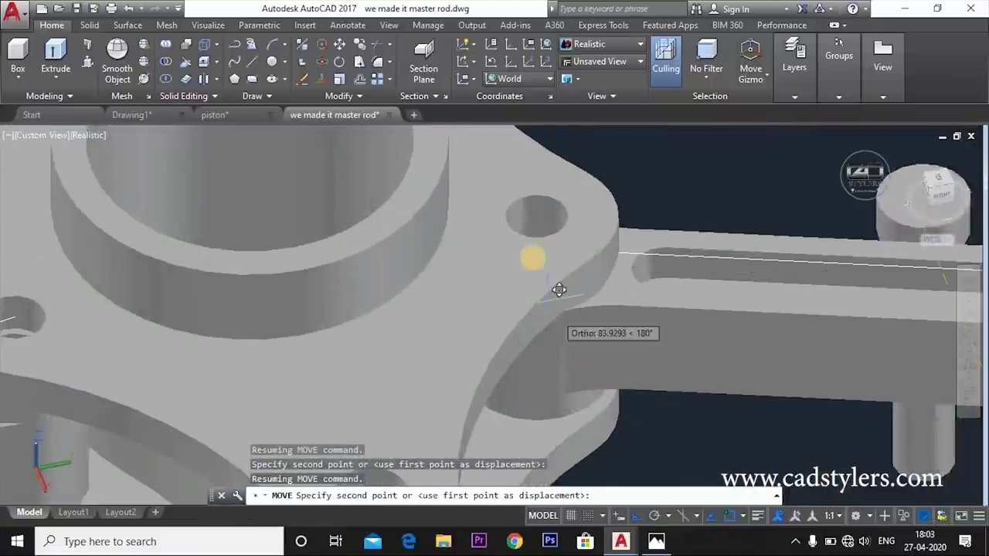
scroll(543, 229, up, 2)
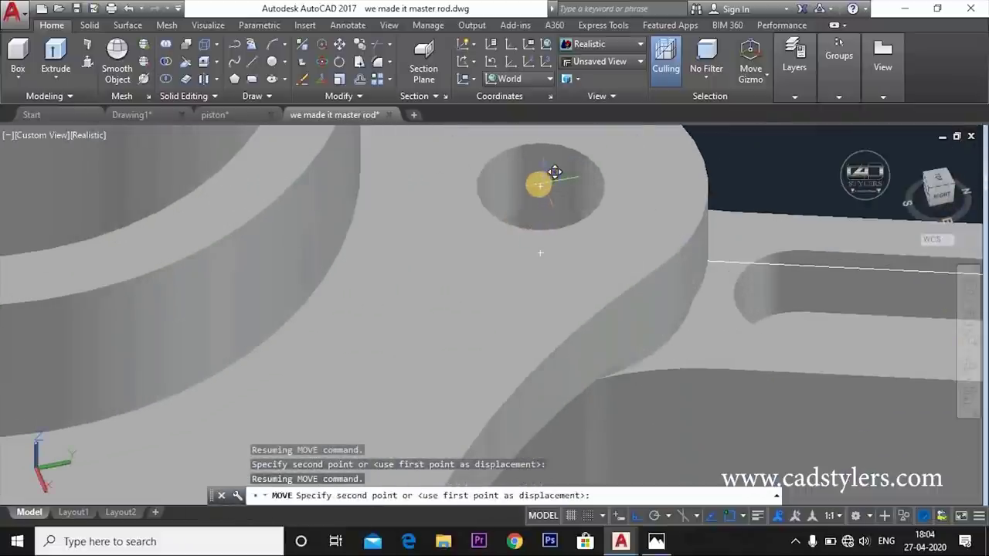
shift+right_click(541, 167)
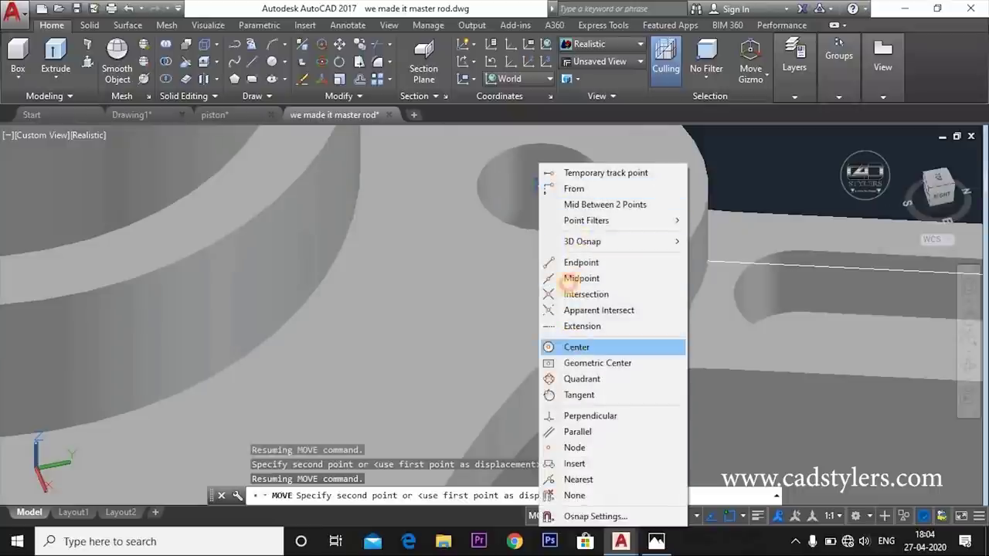
click(575, 347)
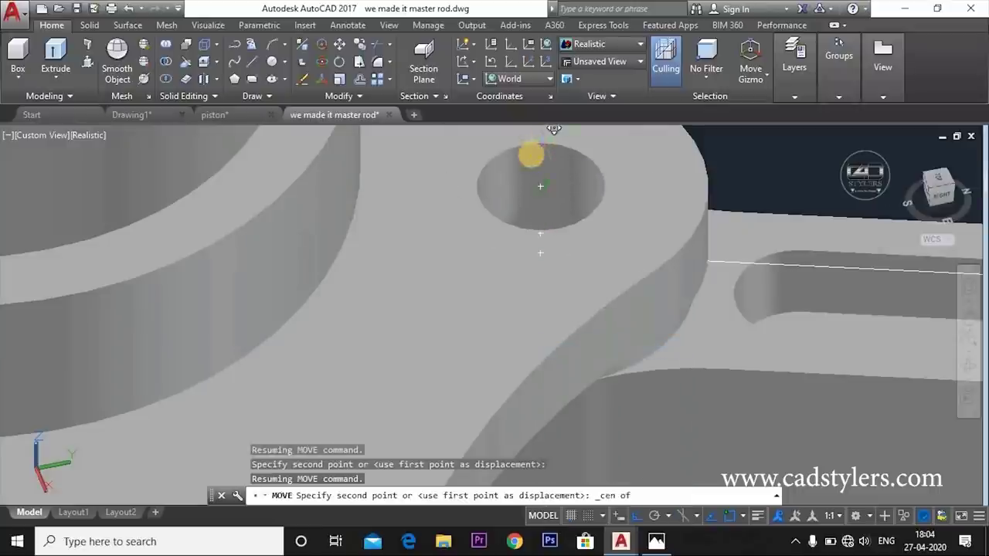
scroll(541, 157, up, 2)
middle_drag(540, 157, 567, 348)
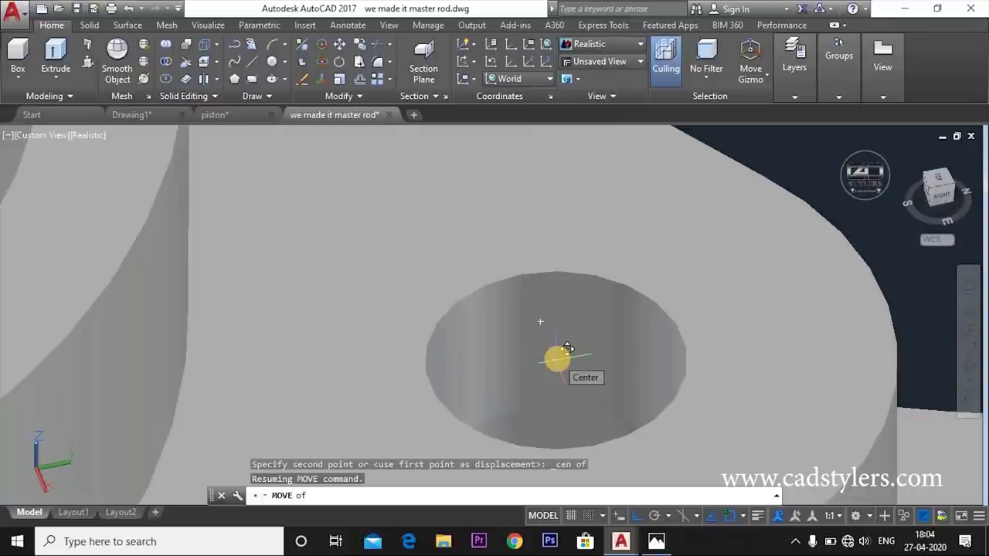
click(556, 358)
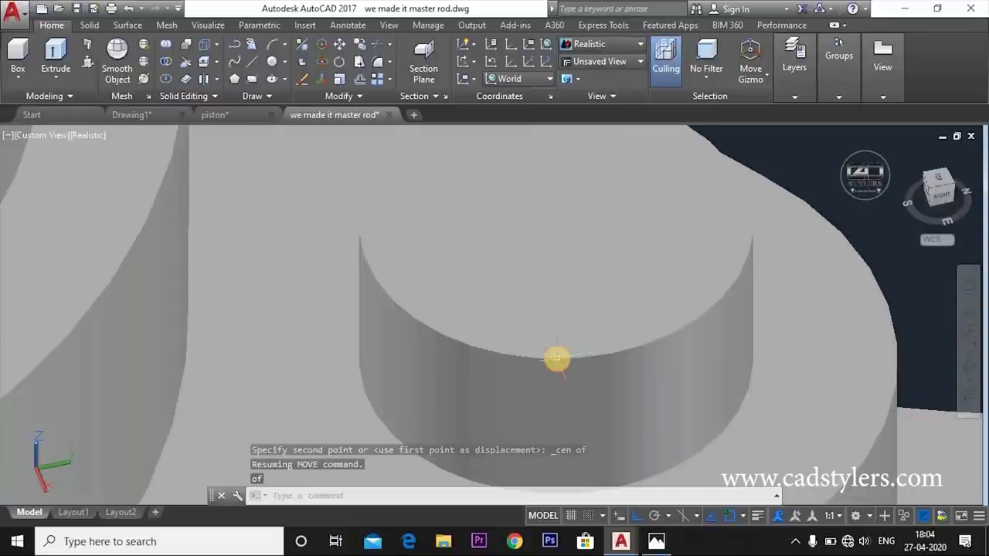
scroll(556, 358, down, 5)
Step: Copy the master rod hub solid and start pasting a copy
mouse_move(589, 312)
shift+middle_down()
mouse_move(600, 293)
mouse_move(620, 354)
mouse_move(580, 254)
mouse_move(523, 302)
mouse_move(534, 331)
mouse_move(608, 343)
shift+middle_up()
scroll(640, 333, up, 5)
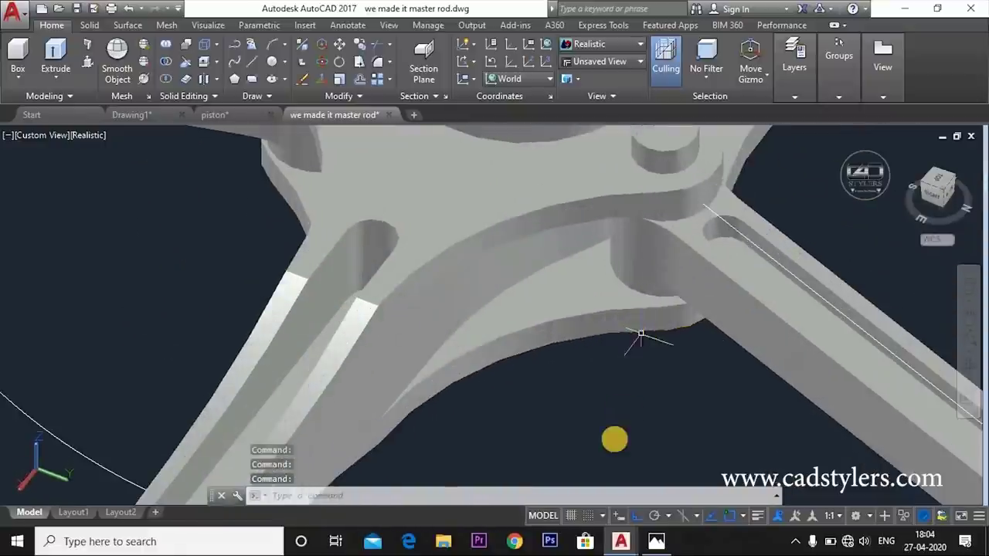
scroll(627, 294, down, 2)
shift+middle_drag(602, 306, 610, 357)
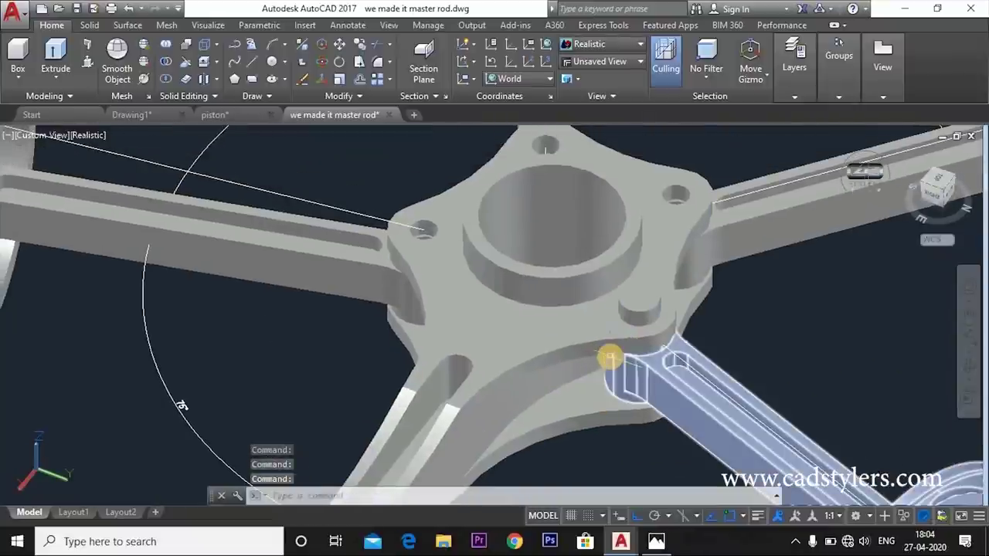
click(610, 357)
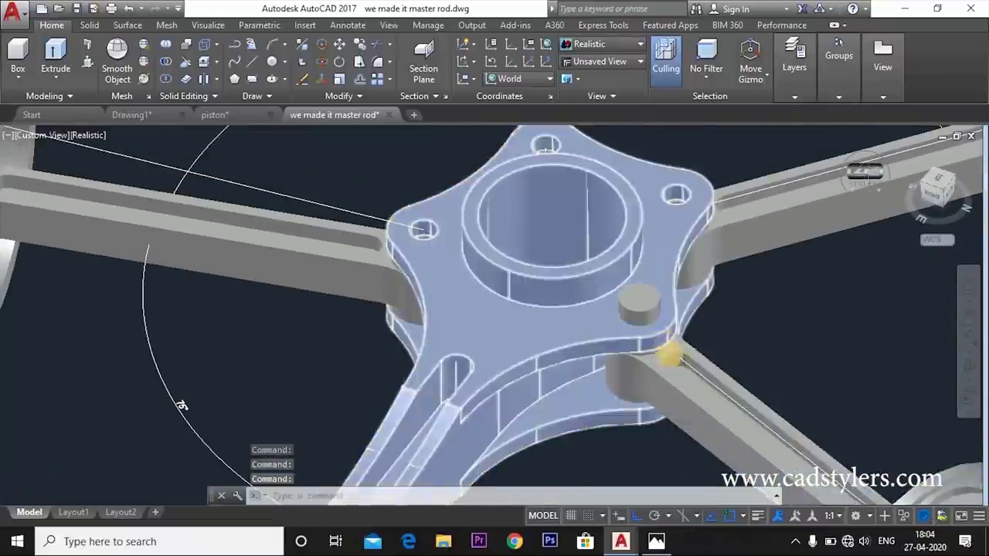
key(ctrl+c)
key(ctrl+v)
scroll(610, 325, down, 5)
scroll(624, 278, up, 2)
scroll(613, 243, up, 2)
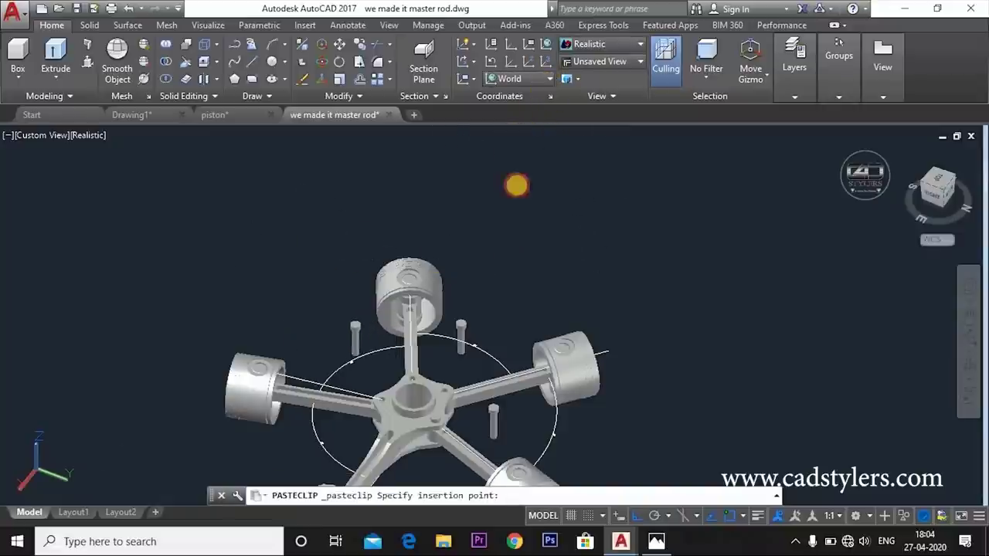
Step: Cancel the pending paste and orbit to view a vertical bolt
scroll(560, 266, down, 2)
key(Escape)
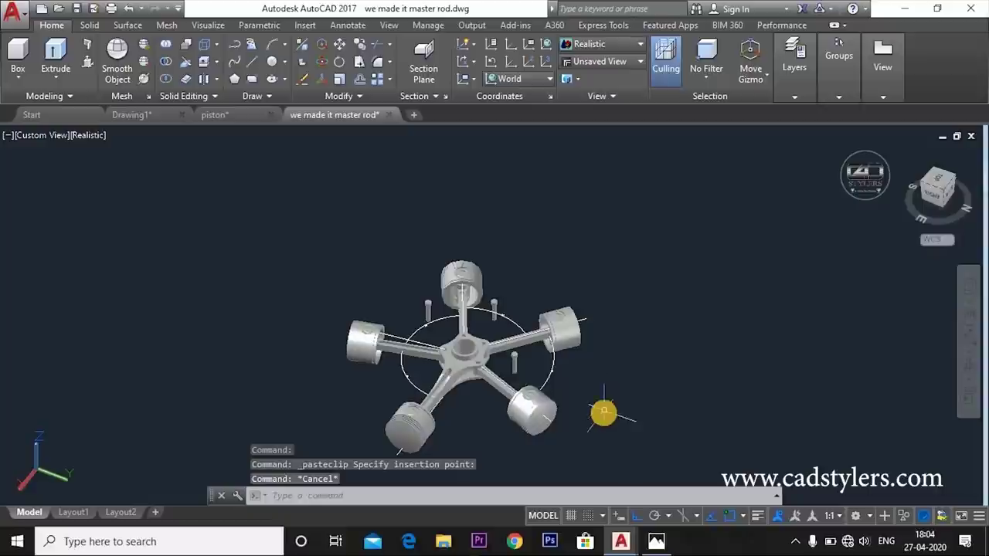
shift+middle_drag(604, 411, 490, 380)
scroll(502, 376, up, 5)
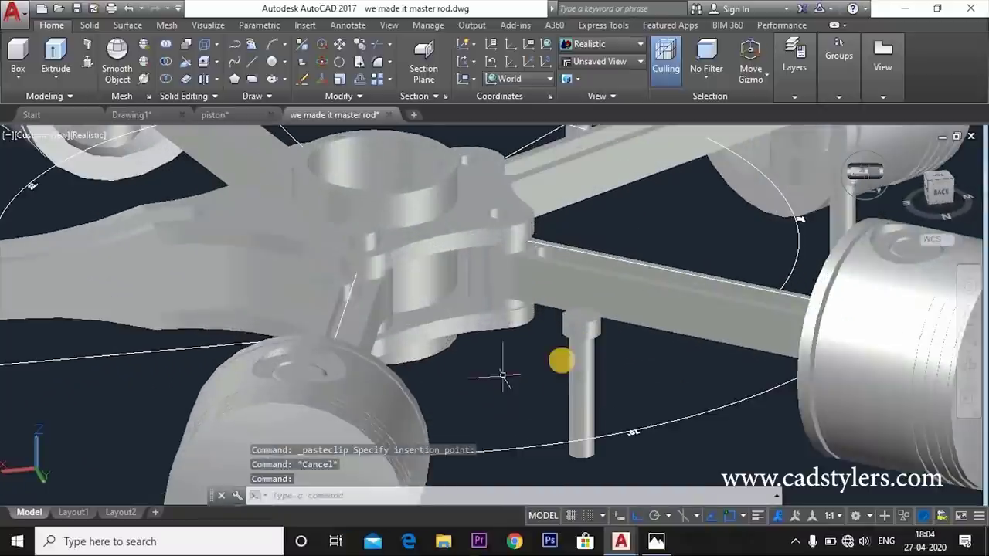
shift+middle_drag(630, 355, 605, 326)
scroll(604, 327, up, 5)
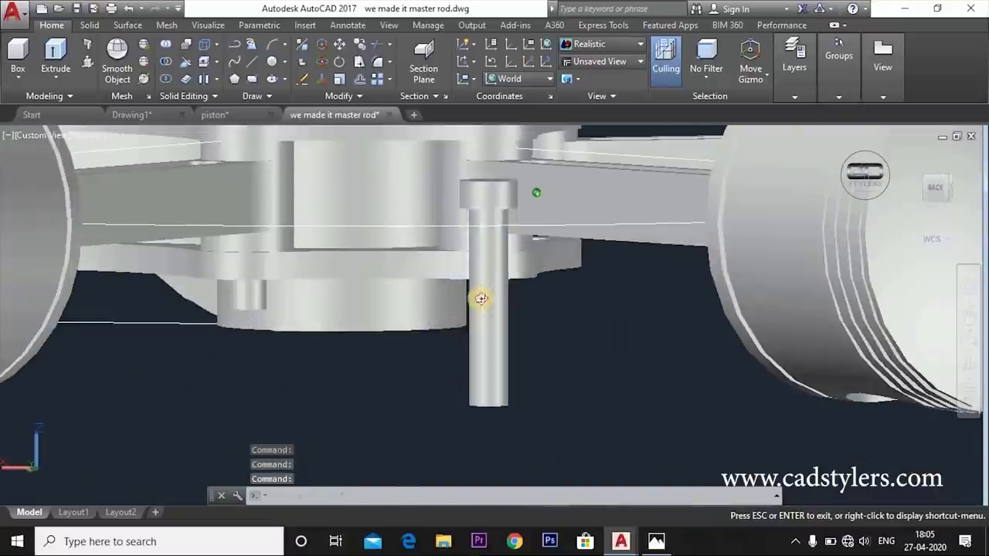
scroll(475, 298, up, 3)
Step: Move the bolt, taking its base point at the bolt head centre
text(m)
key(Return)
shift+middle_drag(523, 463, 530, 353)
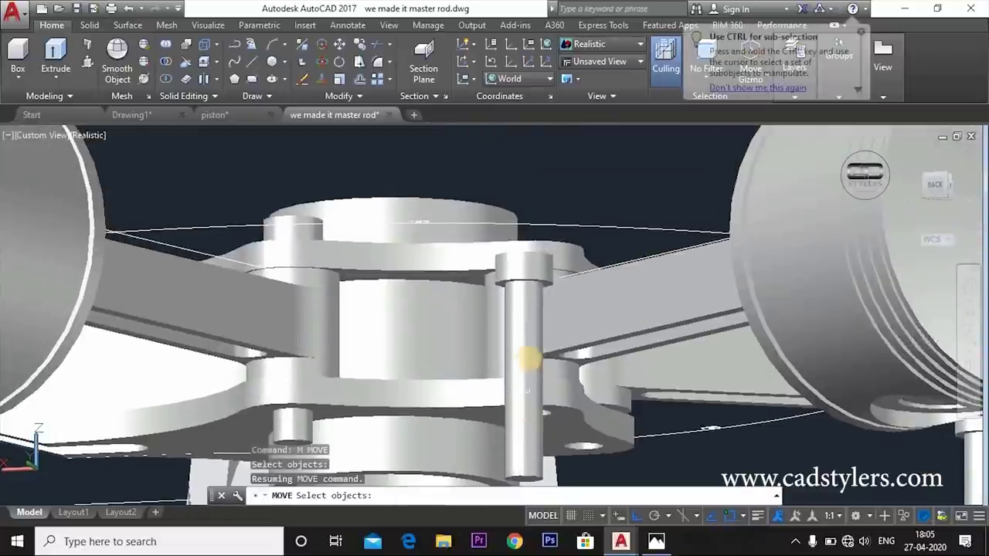
click(529, 348)
key(Return)
scroll(528, 332, up, 3)
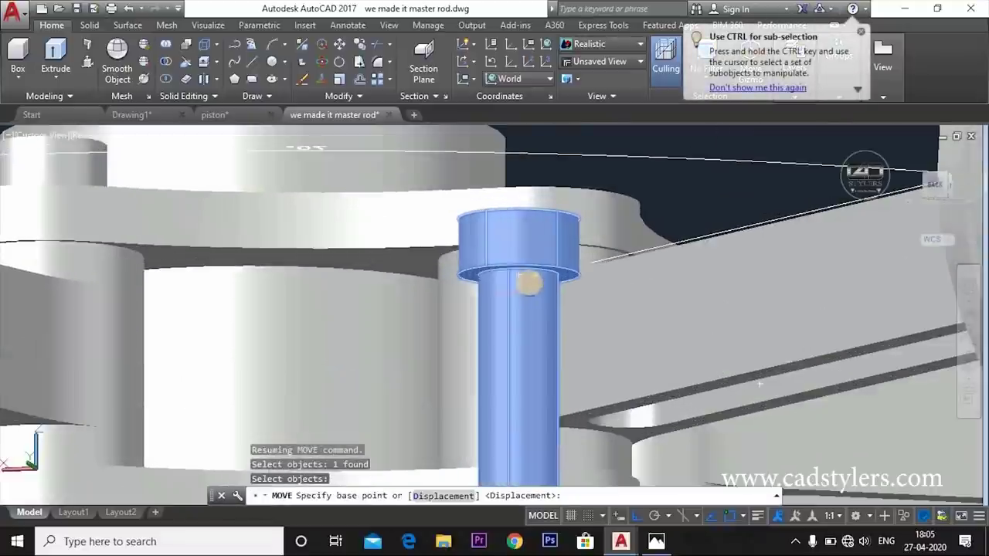
mouse_move(529, 325)
middle_down()
mouse_move(518, 348)
mouse_move(502, 332)
middle_up()
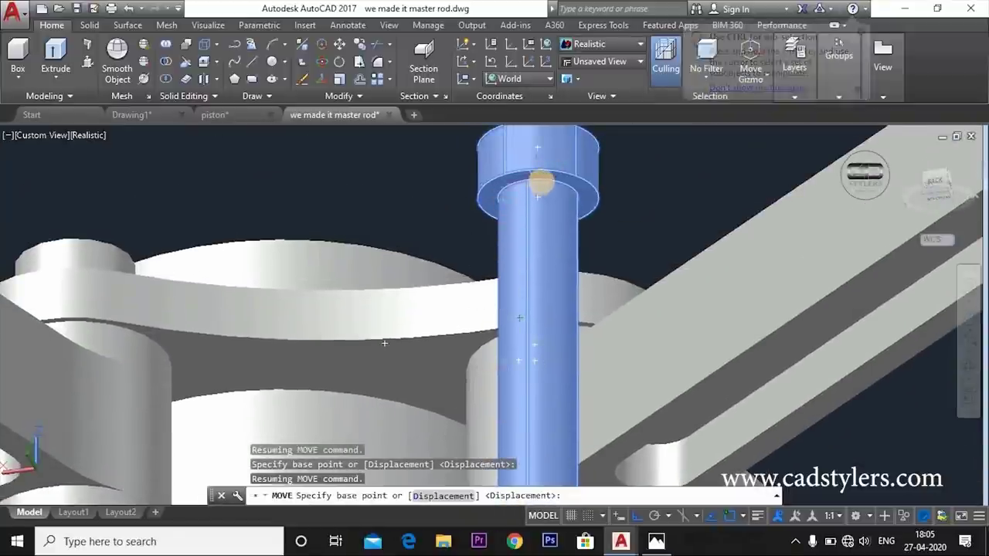
scroll(540, 178, up, 1)
scroll(537, 193, up, 1)
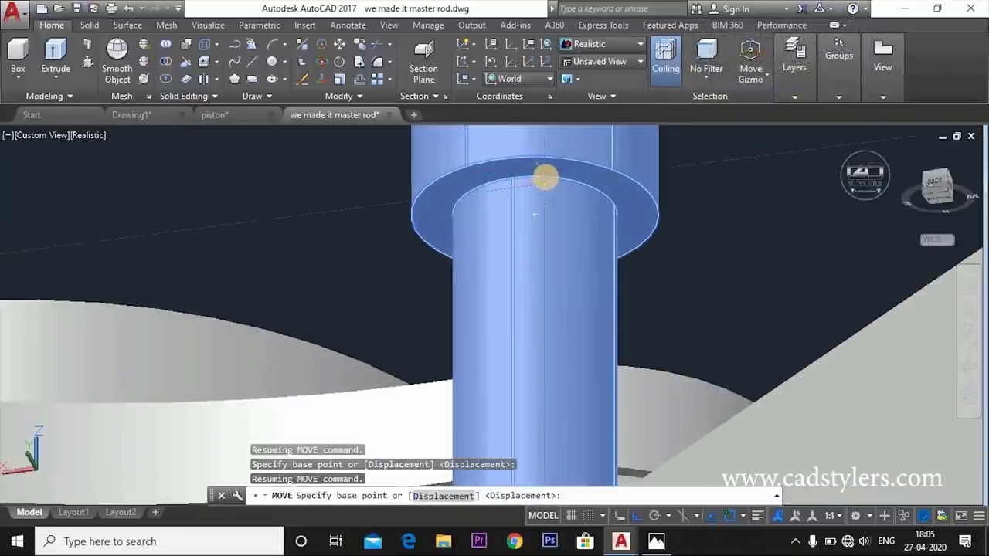
shift+right_click(546, 179)
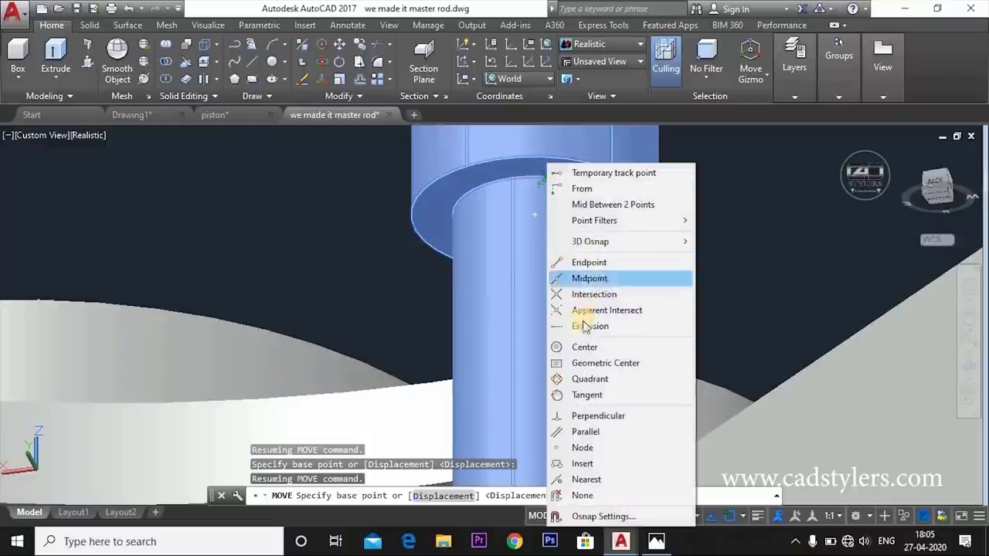
click(580, 344)
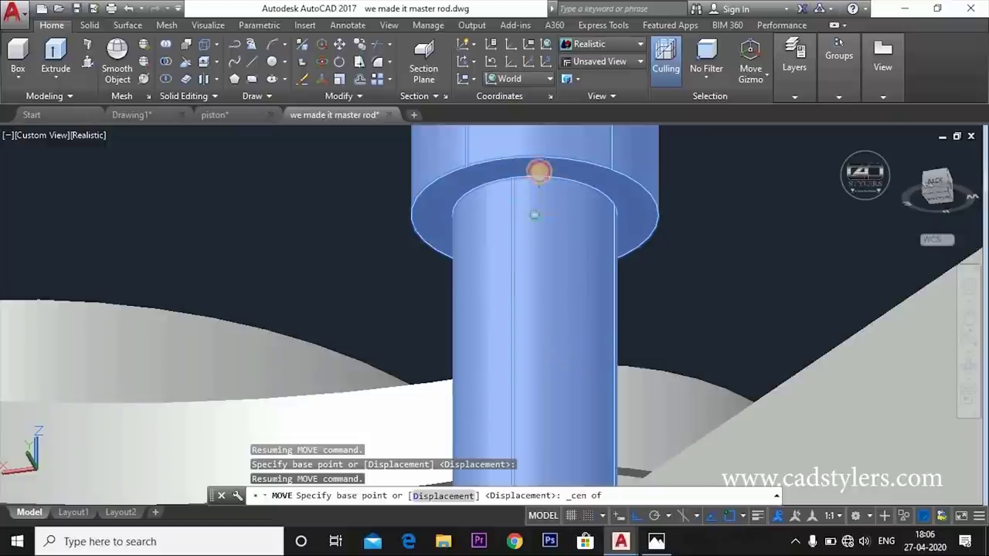
click(534, 215)
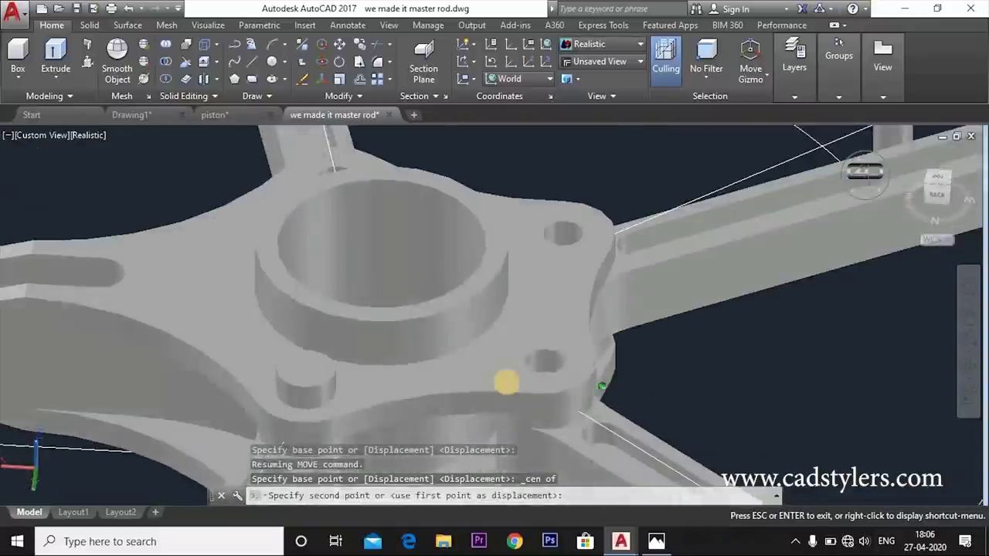
Step: Place the bolt centred in a second master rod flange hole
scroll(541, 361, up, 5)
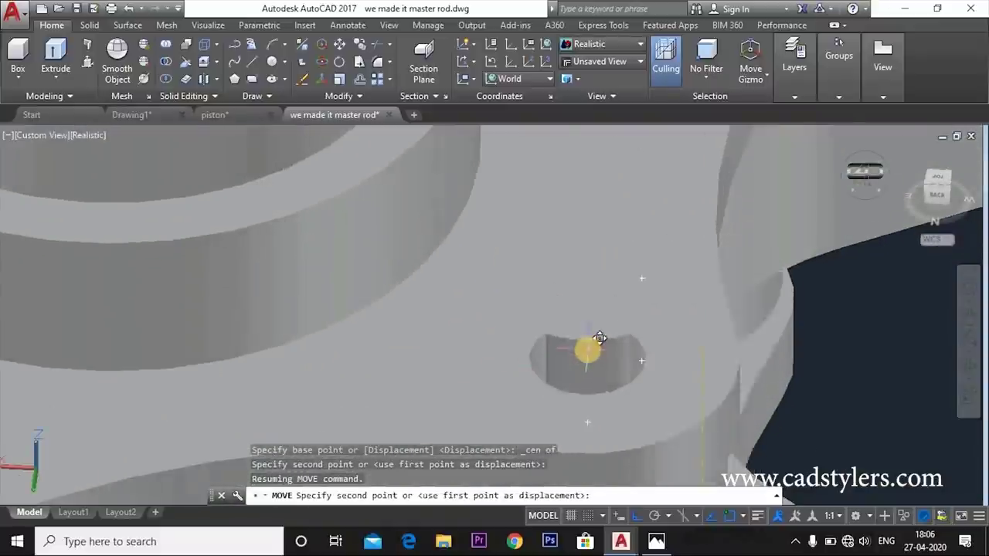
shift+right_click(590, 344)
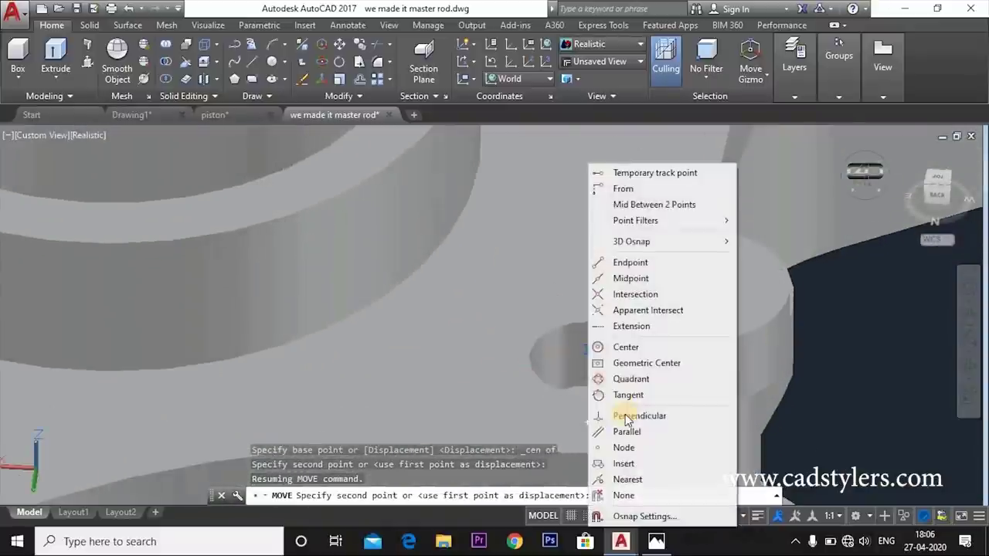
click(622, 352)
scroll(594, 343, up, 3)
scroll(610, 309, up, 3)
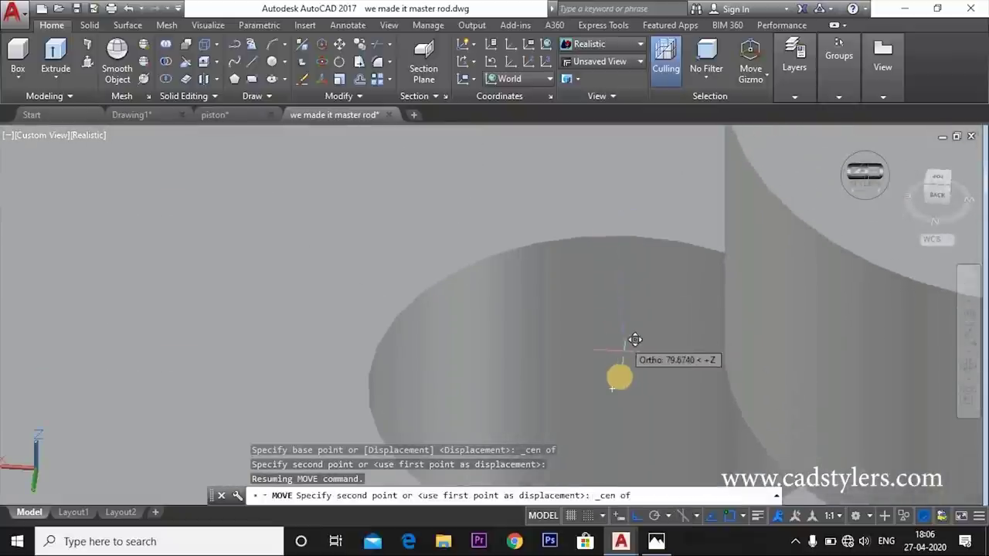
click(611, 388)
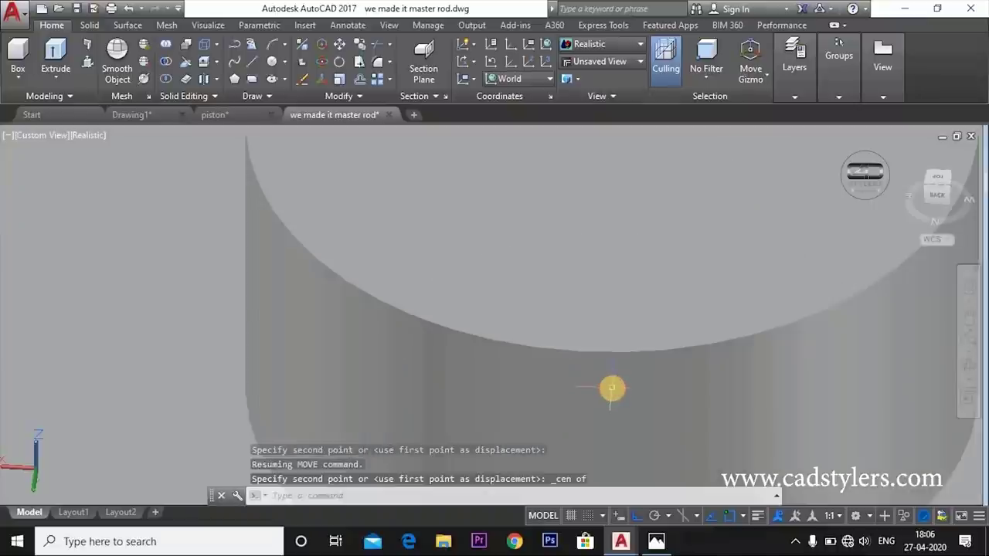
scroll(611, 388, down, 2)
scroll(611, 386, down, 2)
scroll(610, 386, down, 2)
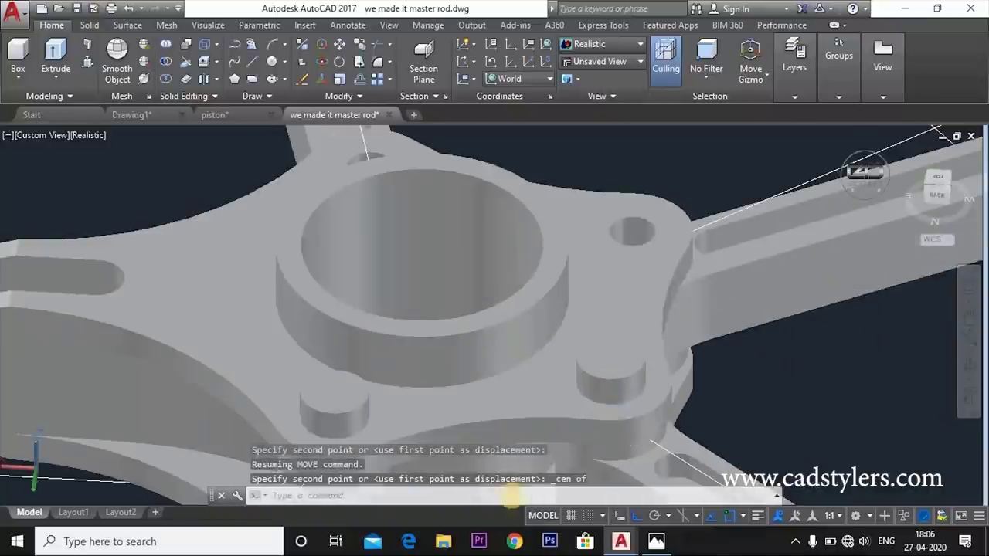
scroll(541, 392, down, 3)
Step: Undo the last bolt move and reorient on the master rod assembly
key(ctrl+z)
mouse_move(678, 404)
shift+middle_down()
mouse_move(579, 420)
mouse_move(504, 463)
shift+middle_up()
scroll(505, 462, up, 4)
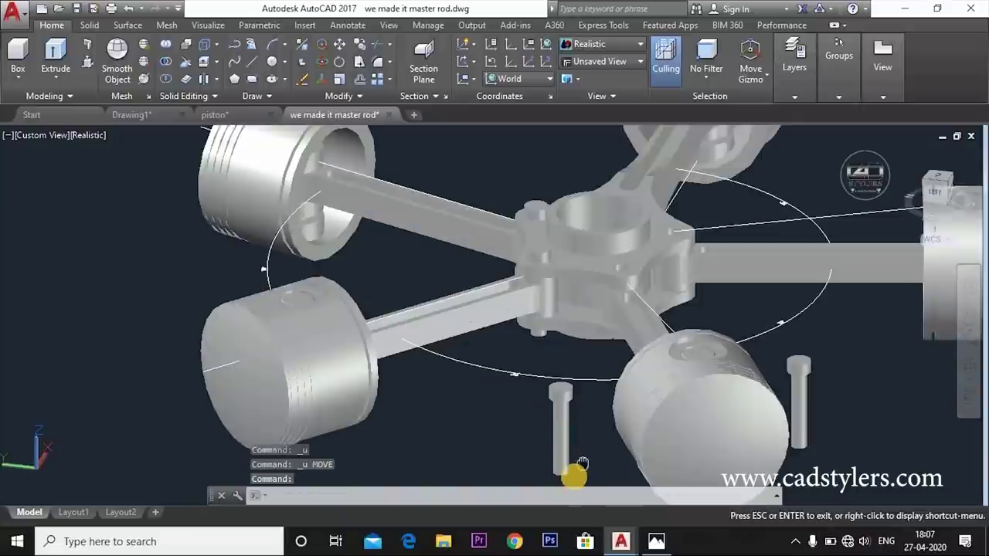
shift+middle_drag(574, 472, 538, 446)
scroll(539, 446, up, 3)
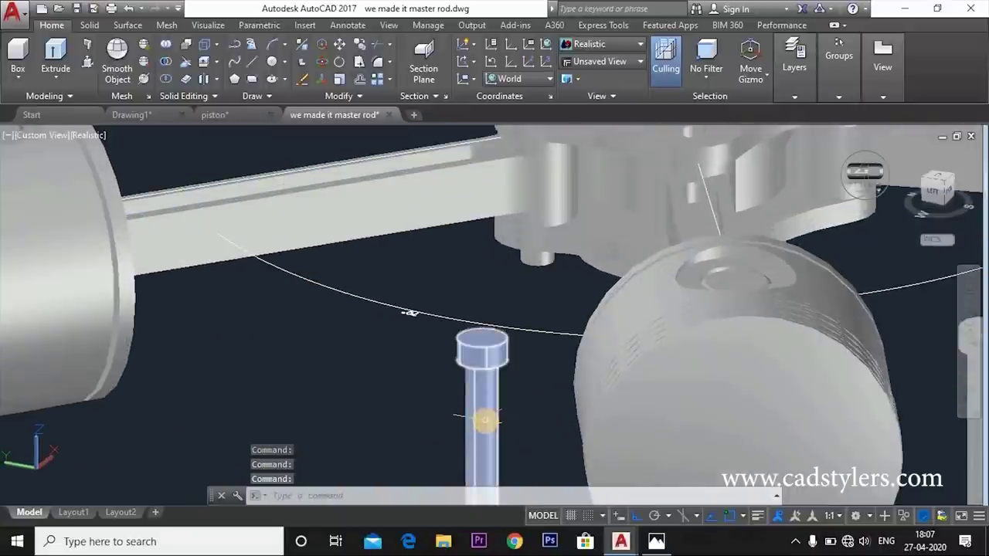
text(M)
Step: Select the small bolt and set the move base point at the centre under its head
click(482, 420)
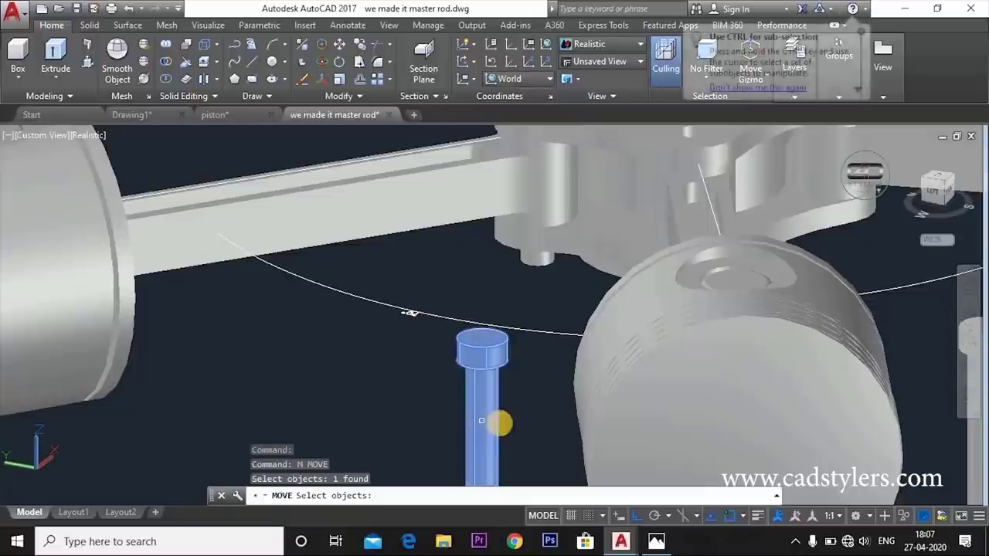
shift+middle_drag(514, 395, 516, 360)
key(Return)
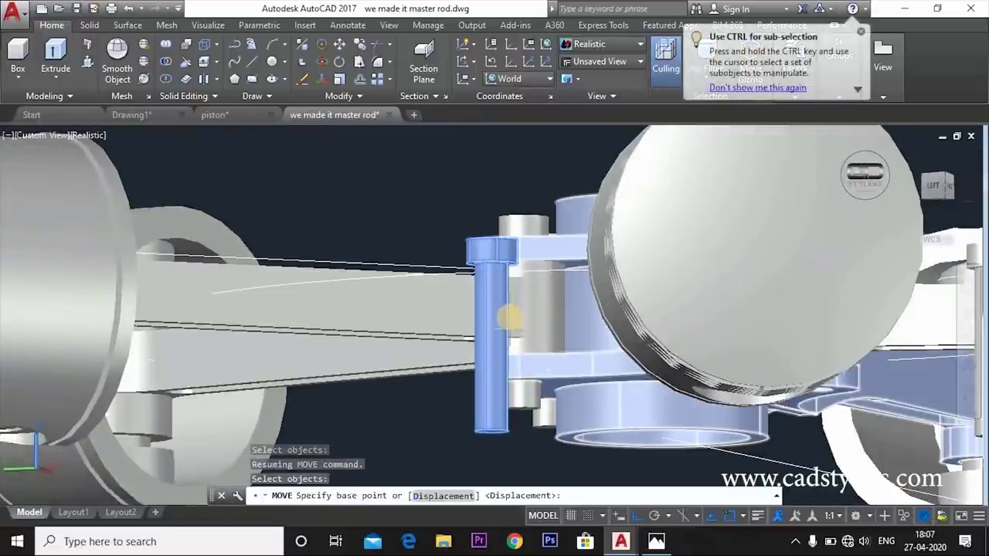
scroll(498, 318, up, 3)
mouse_move(495, 315)
shift+middle_down()
mouse_move(494, 274)
mouse_move(530, 471)
mouse_move(530, 379)
mouse_move(562, 379)
shift+middle_up()
scroll(571, 244, up, 3)
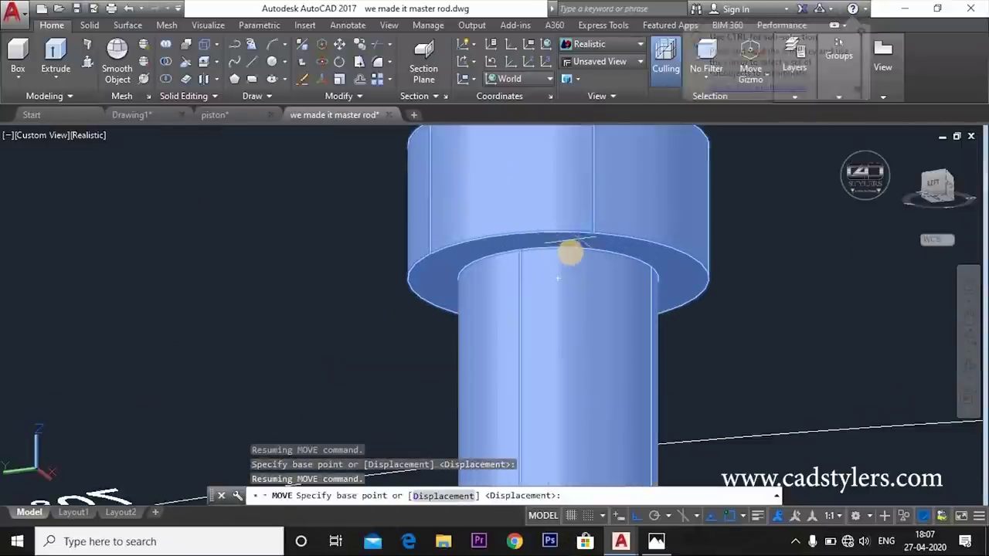
shift+right_click(559, 251)
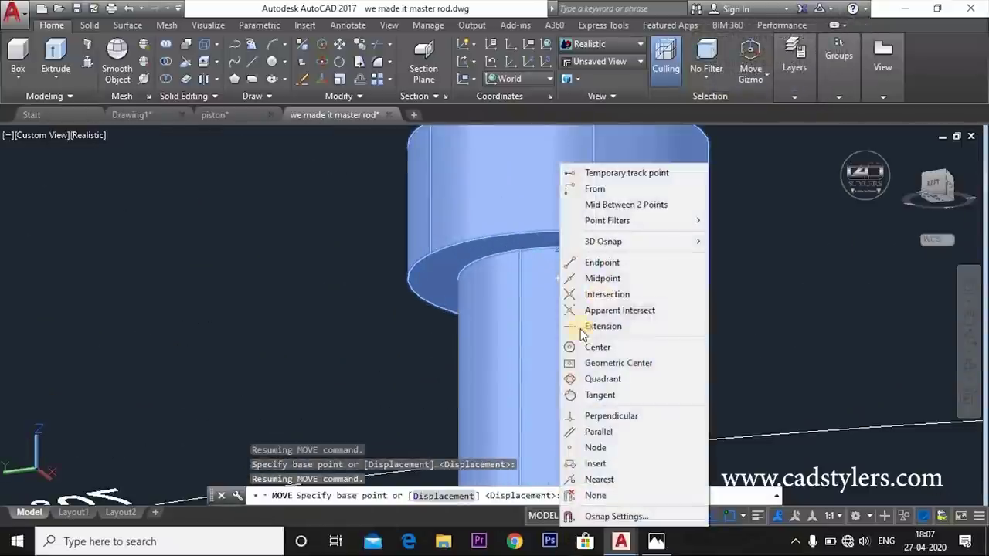
click(585, 345)
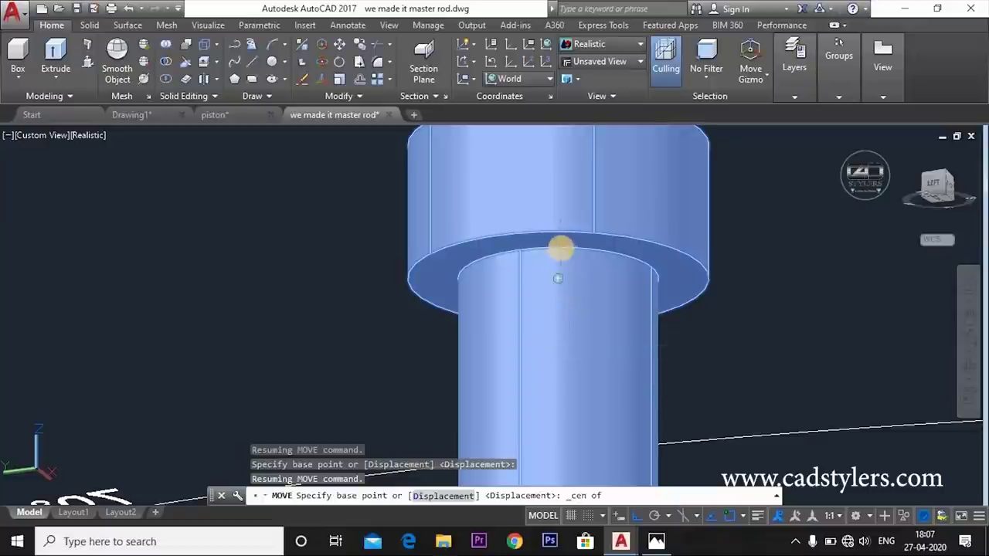
click(569, 251)
Step: Turn the view toward the flange holes and snap to a hole's centre
scroll(570, 280, down, 3)
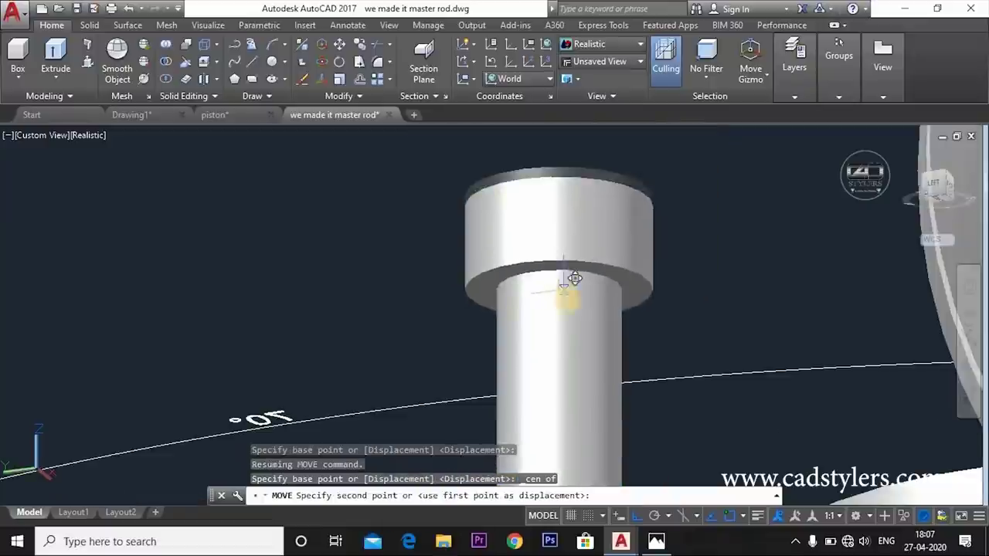
shift+middle_drag(569, 280, 601, 325)
scroll(609, 435, up, 4)
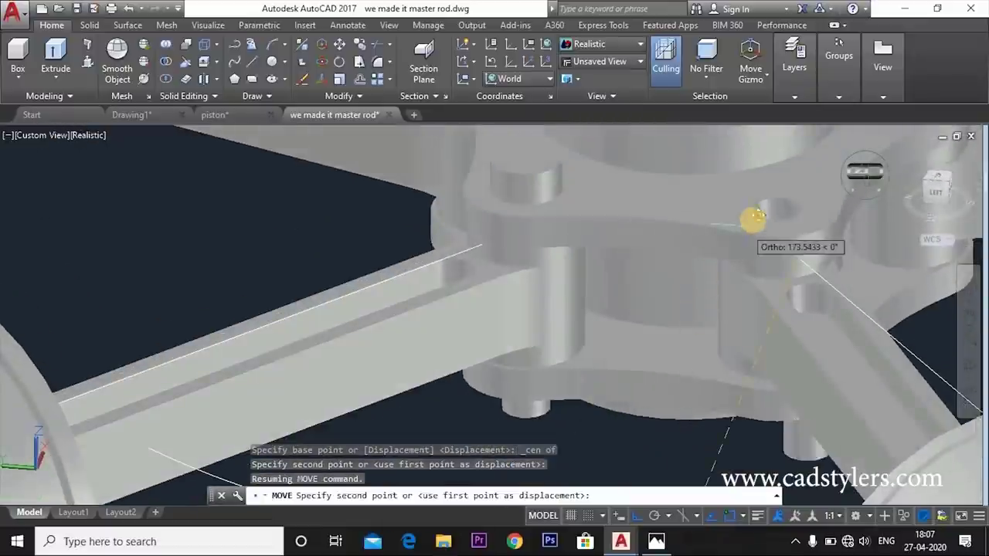
scroll(765, 203, up, 1)
scroll(713, 410, up, 3)
scroll(773, 398, up, 2)
scroll(773, 399, up, 2)
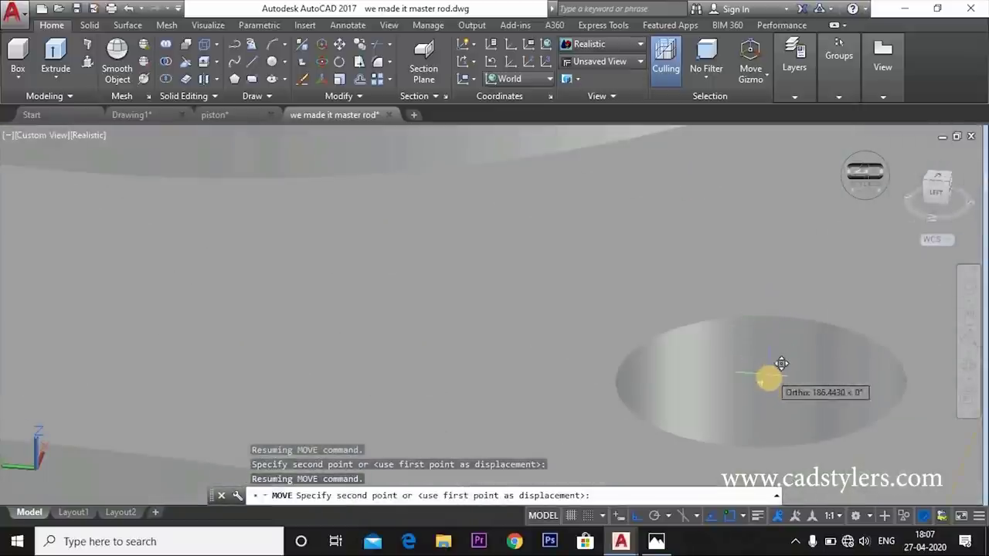
scroll(768, 378, down, 1)
scroll(768, 378, up, 1)
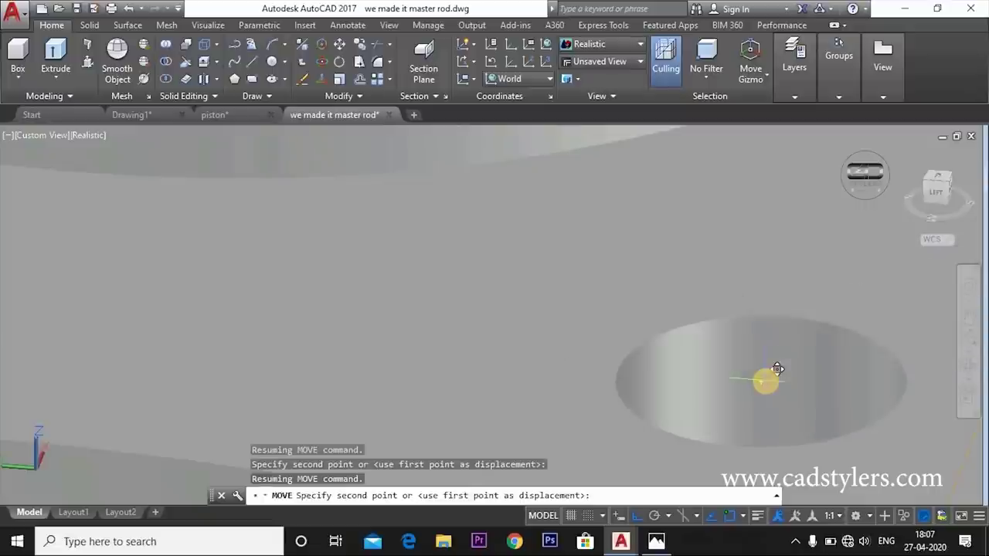
shift+right_click(763, 380)
click(804, 202)
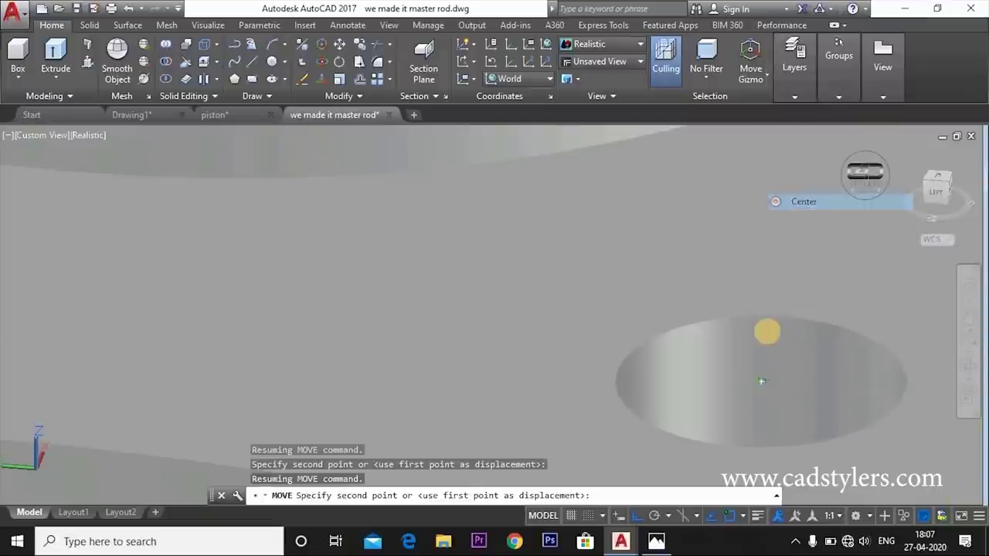
Step: Place the bolt at the flange hole centre, viewed from above
scroll(773, 365, up, 1)
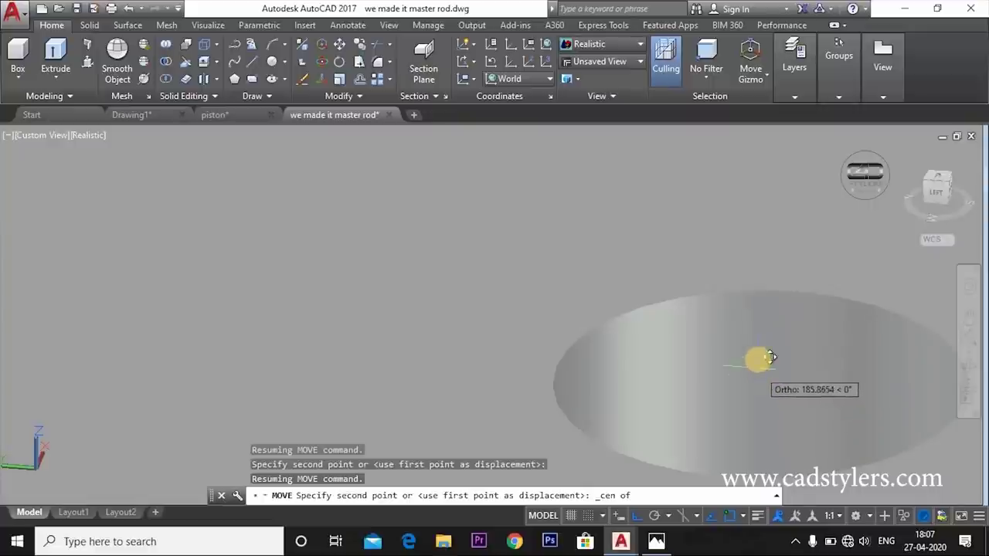
shift+right_click(771, 357)
click(780, 408)
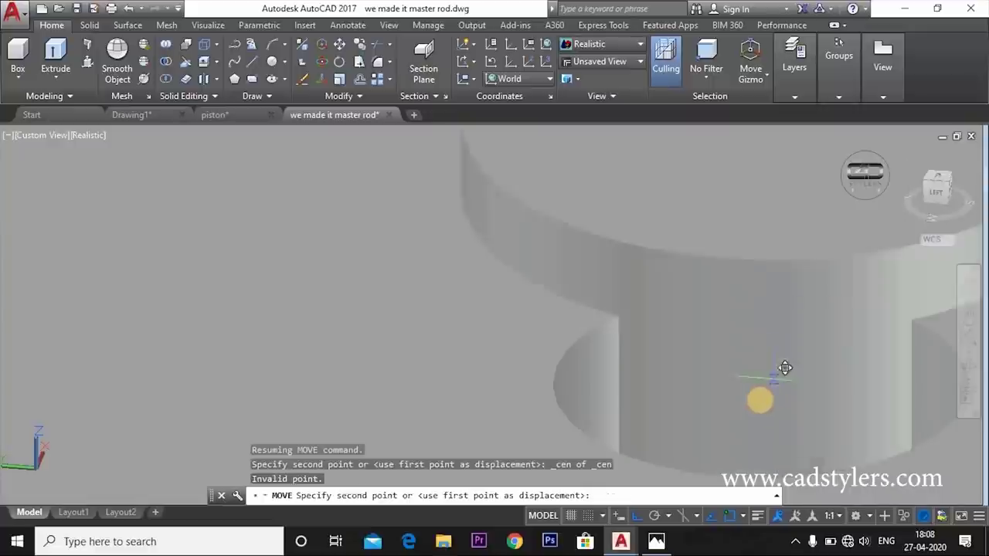
shift+middle_drag(785, 367, 748, 271)
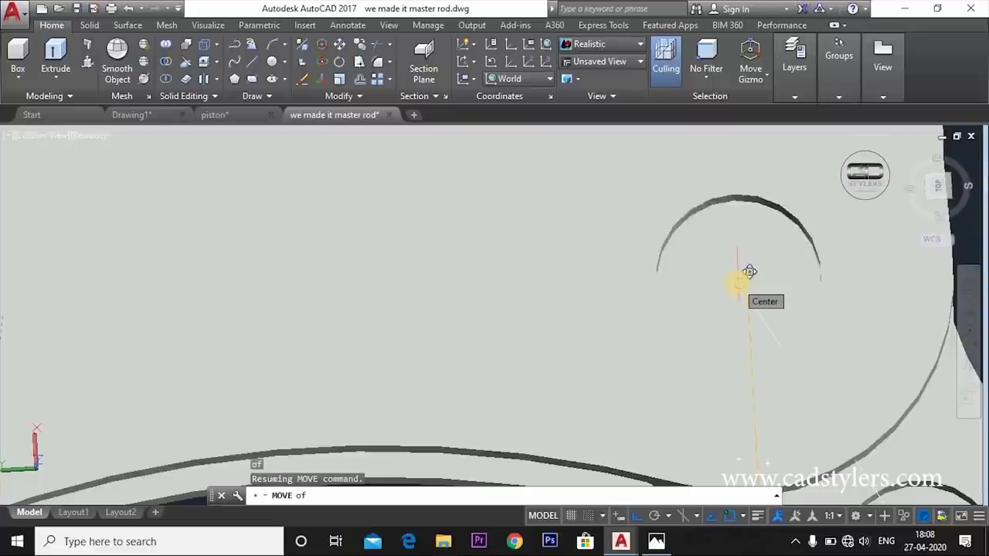
mouse_move(747, 242)
shift+middle_down()
mouse_move(743, 187)
mouse_move(746, 270)
shift+middle_up()
click(739, 275)
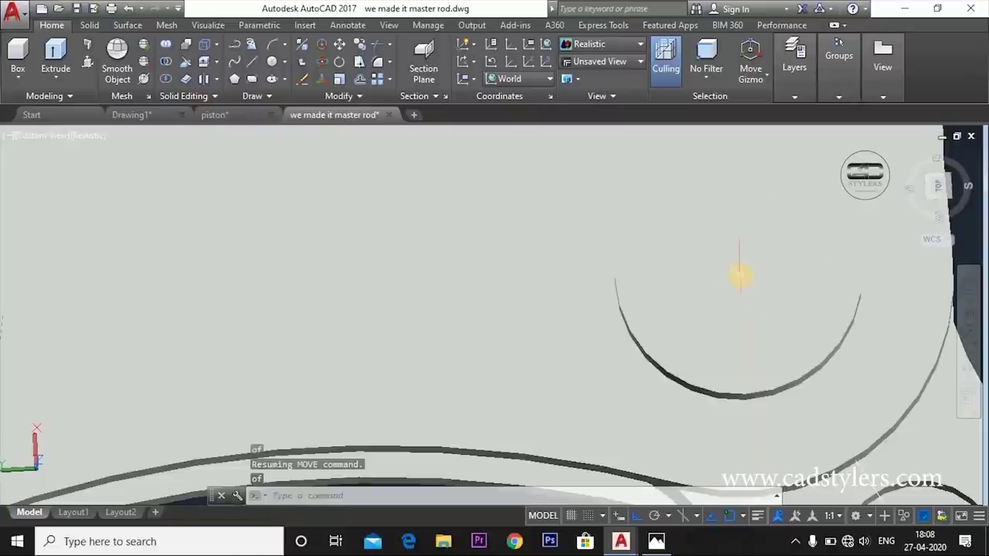
scroll(735, 305, down, 5)
mouse_move(713, 338)
shift+middle_down()
mouse_move(698, 234)
mouse_move(499, 293)
shift+middle_up()
scroll(653, 371, down, 5)
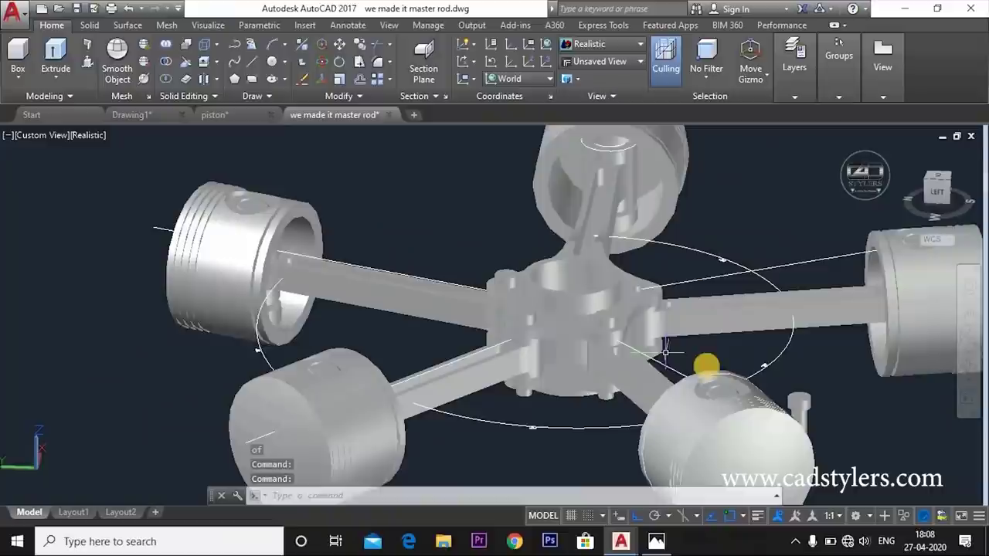
Step: Move the small bolt beside the lower-right piston with ortho locking turned off
shift+middle_drag(707, 366, 629, 375)
scroll(629, 376, down, 5)
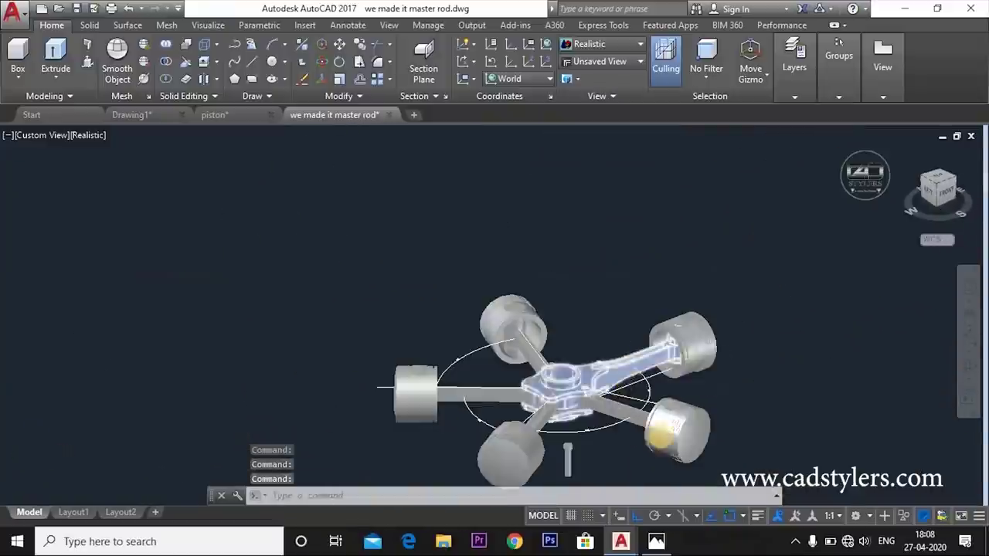
scroll(642, 448, down, 3)
shift+middle_drag(642, 448, 602, 408)
scroll(530, 459, up, 5)
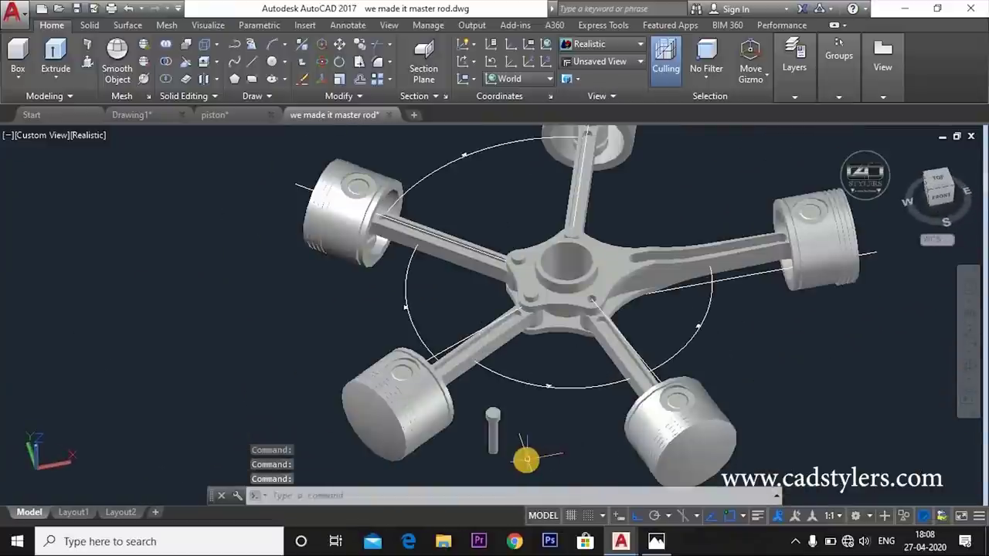
text(m)
key(Return)
click(492, 438)
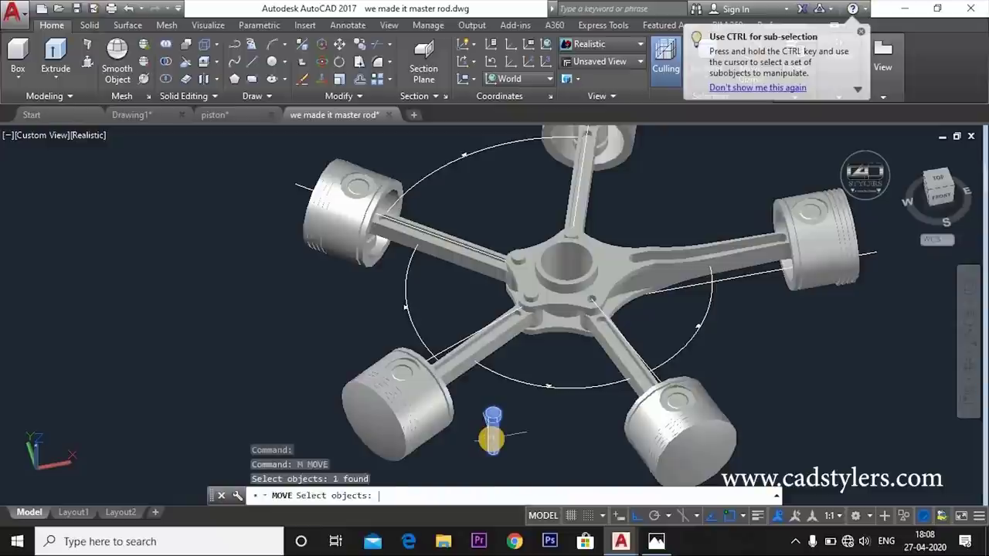
key(Return)
click(492, 437)
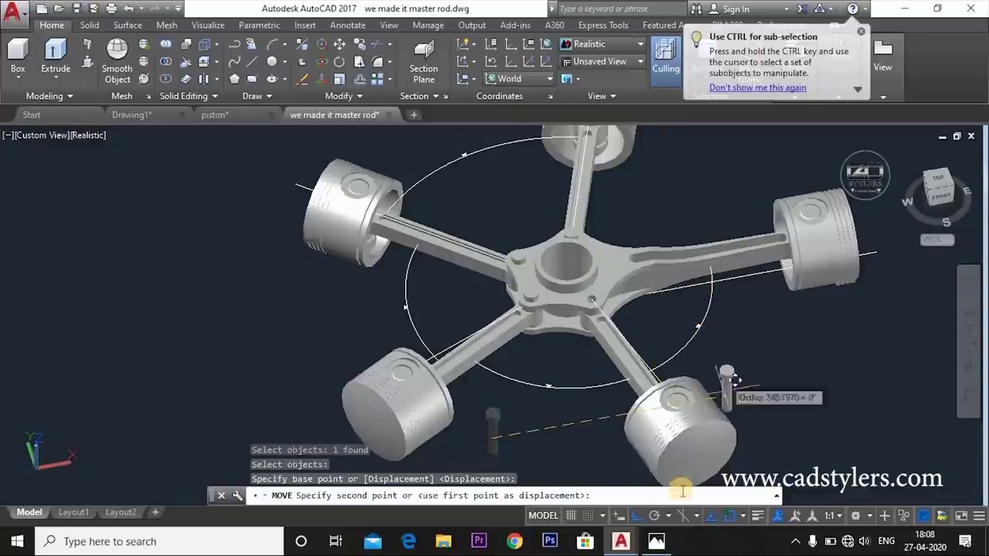
key(F8)
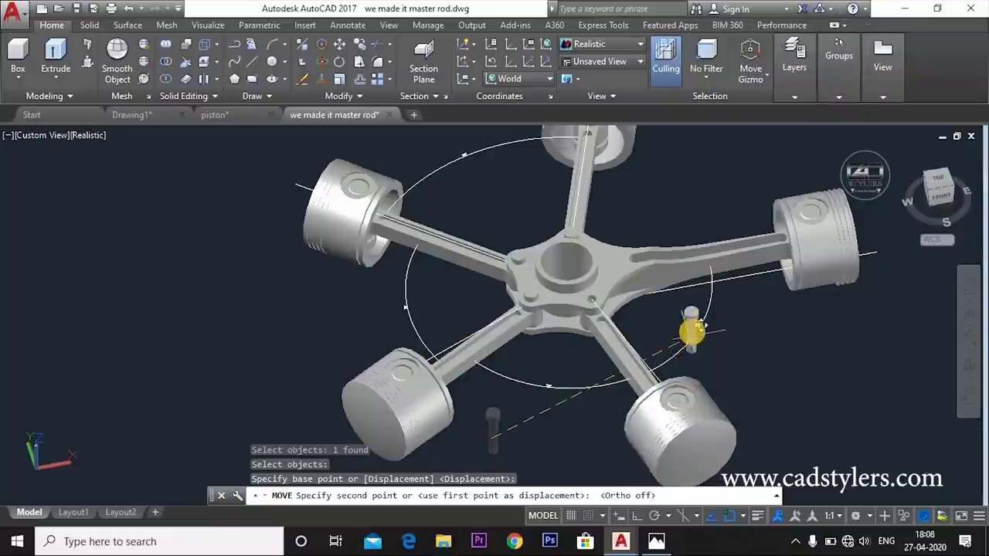
click(702, 318)
key(Escape)
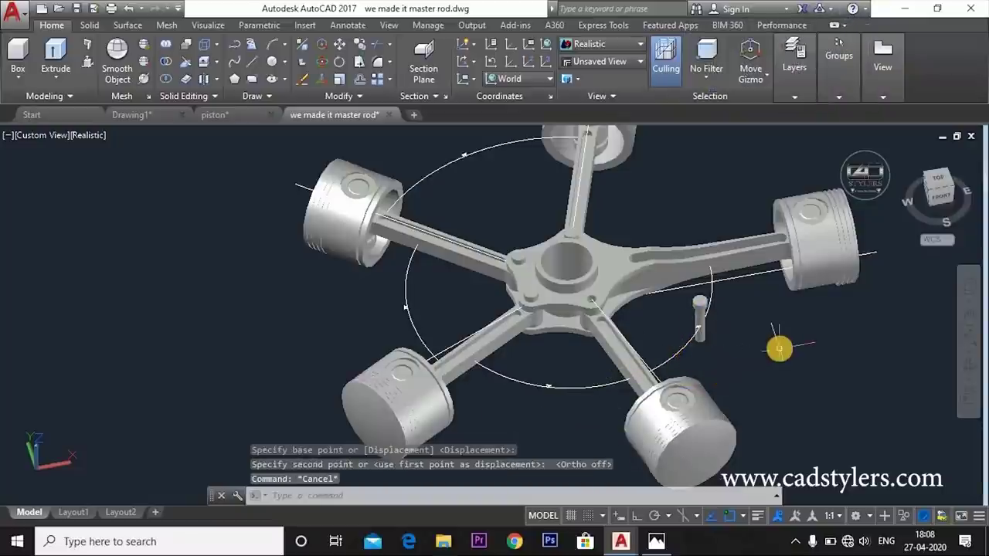
Step: Start MOVE on the bolt again, using a Center snap for the base point at the bolt head
shift+middle_drag(733, 353, 695, 363)
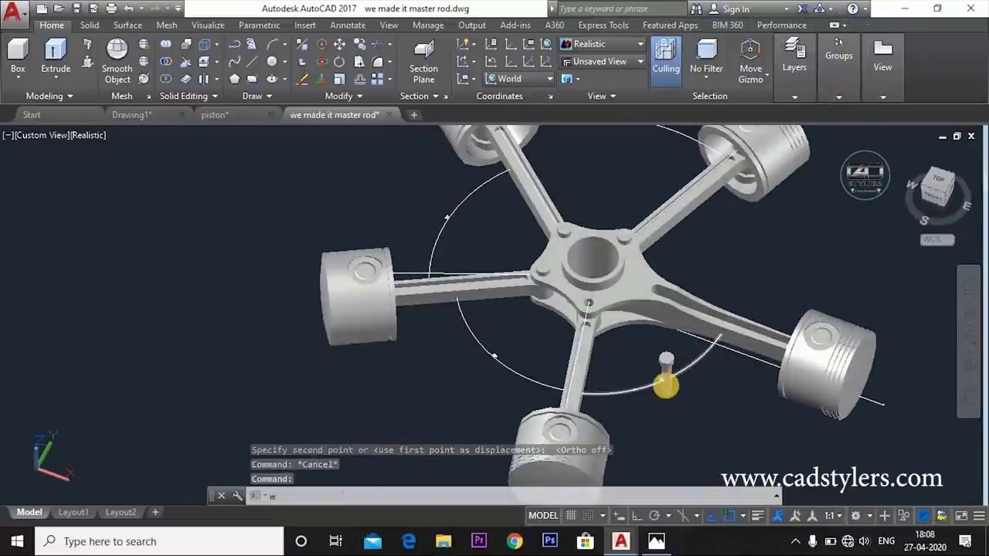
text(m)
key(Return)
click(666, 375)
key(Return)
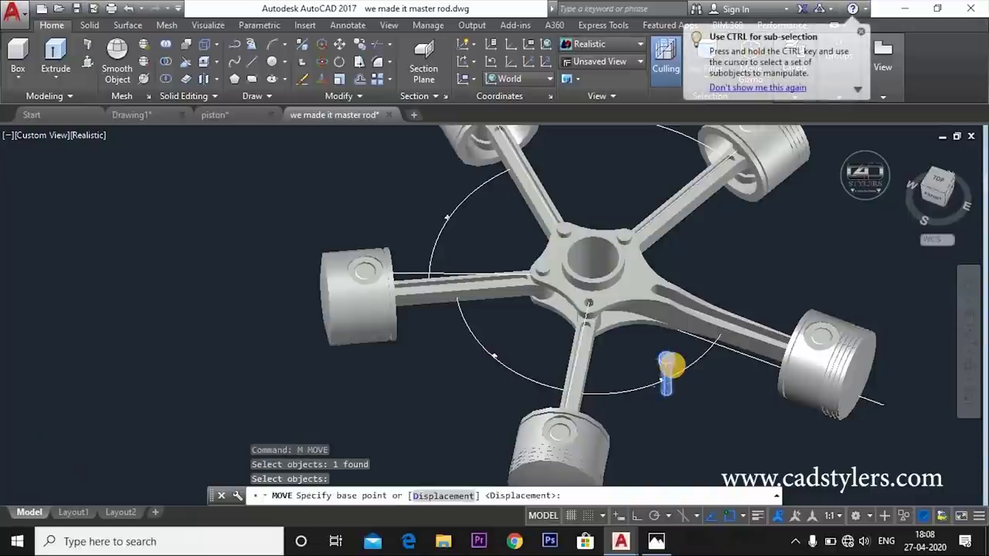
scroll(669, 377, up, 3)
scroll(669, 379, up, 2)
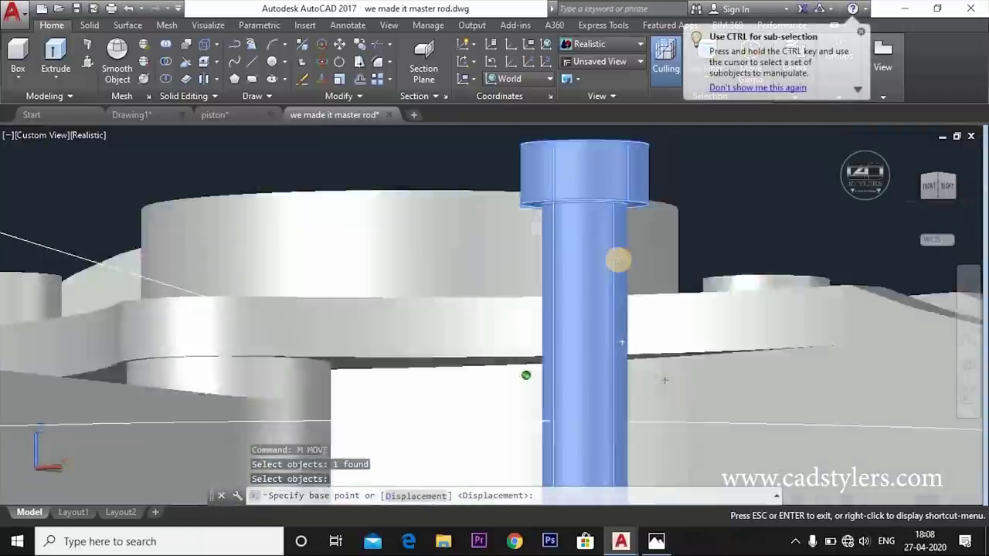
mouse_move(618, 260)
shift+middle_down()
mouse_move(585, 364)
mouse_move(590, 335)
shift+middle_up()
scroll(578, 305, up, 3)
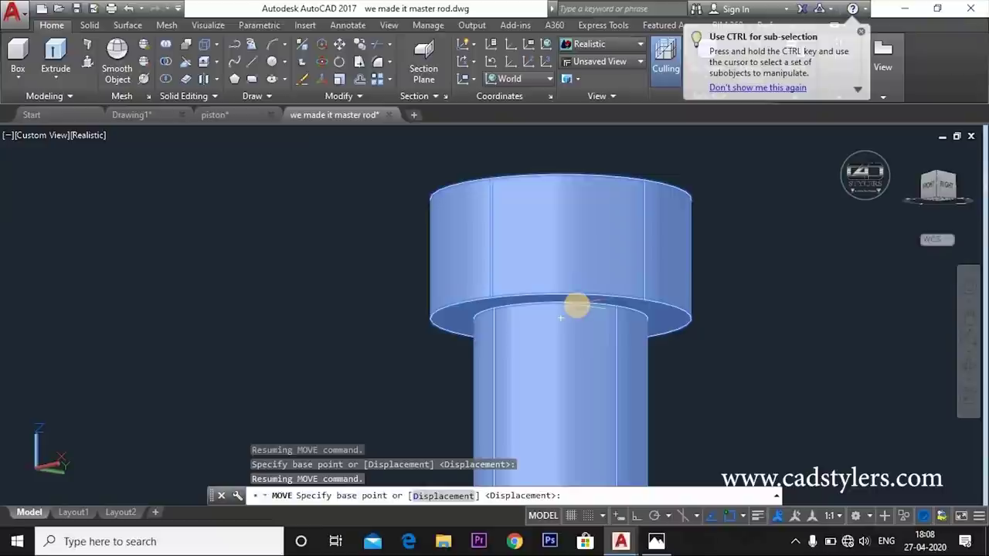
shift+right_click(576, 306)
click(607, 347)
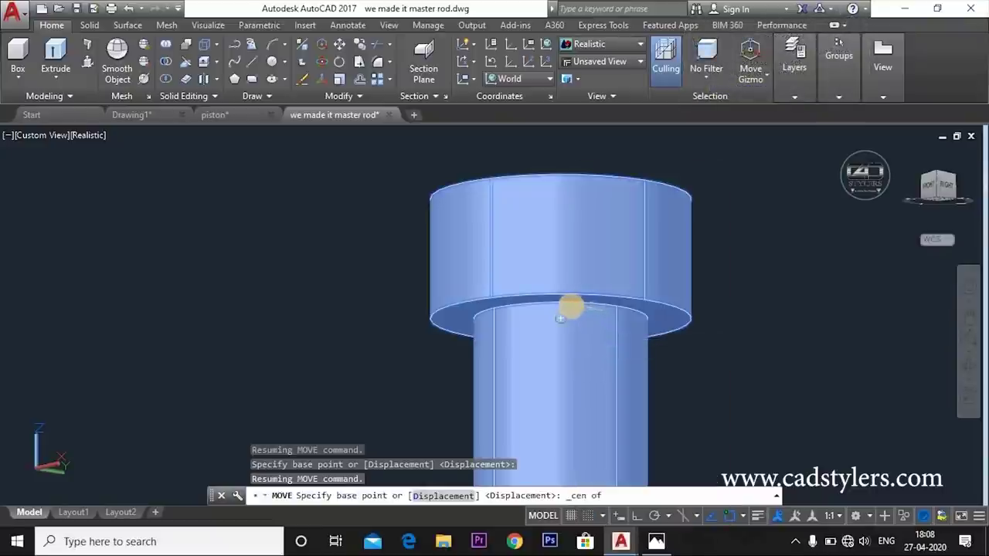
click(560, 314)
Step: Snap the bolt's second point to the centre of the master rod flange hole
scroll(565, 326, down, 5)
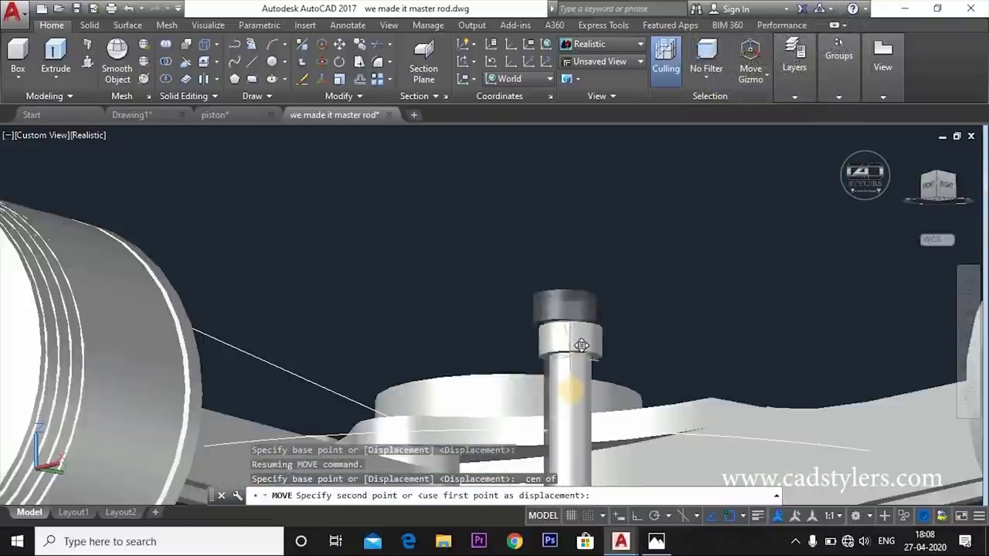
scroll(568, 371, down, 3)
shift+right_click(581, 478)
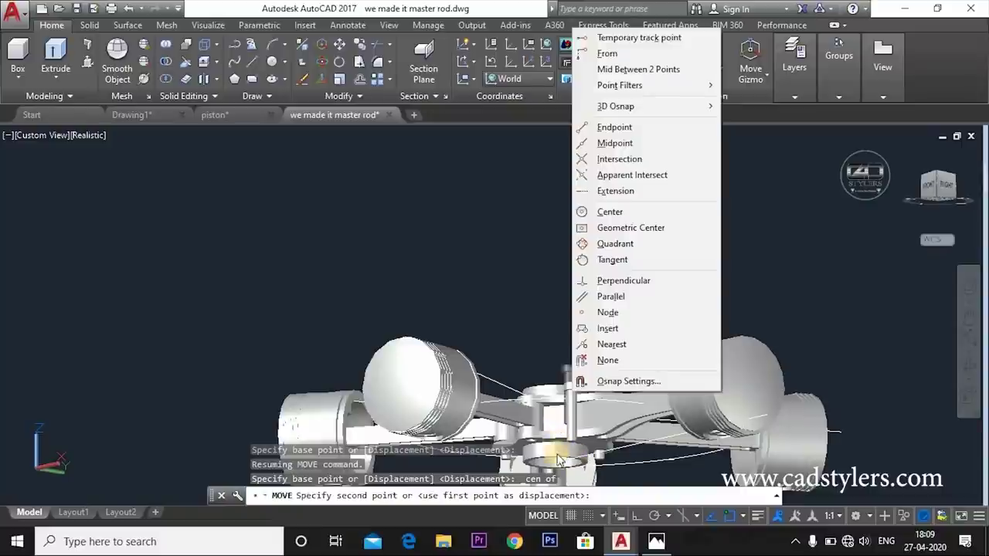
click(536, 351)
shift+middle_drag(547, 327, 565, 406)
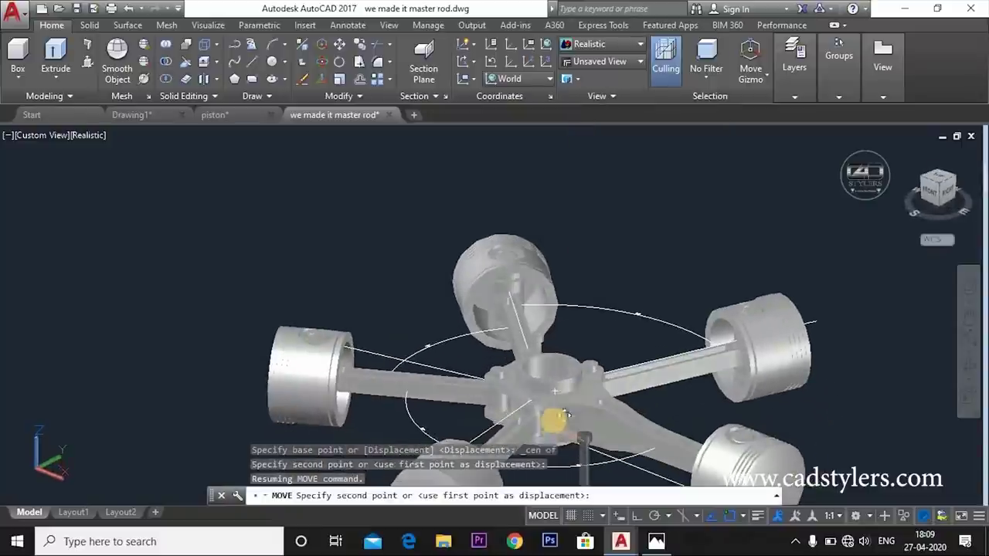
scroll(564, 407, up, 3)
scroll(618, 370, up, 3)
scroll(472, 381, up, 5)
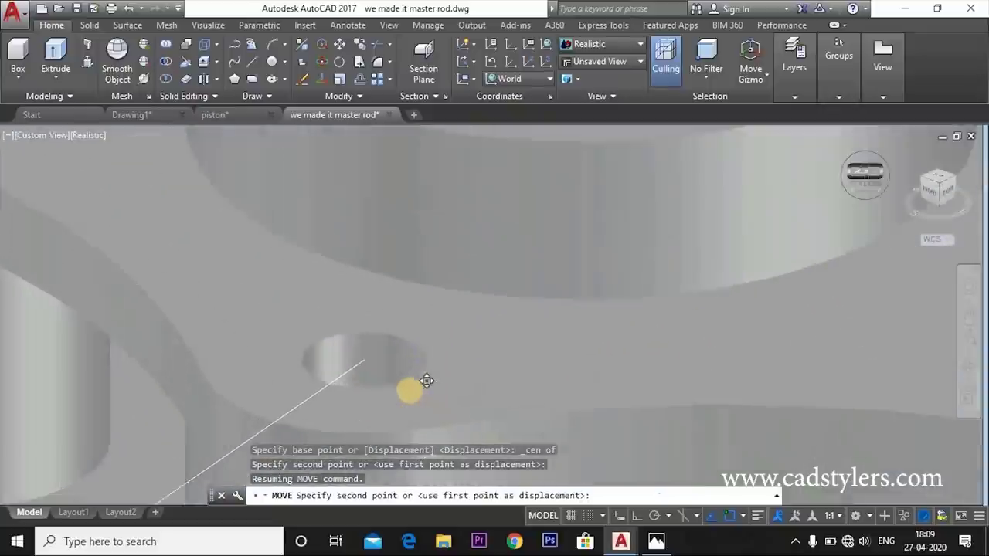
scroll(355, 330, up, 5)
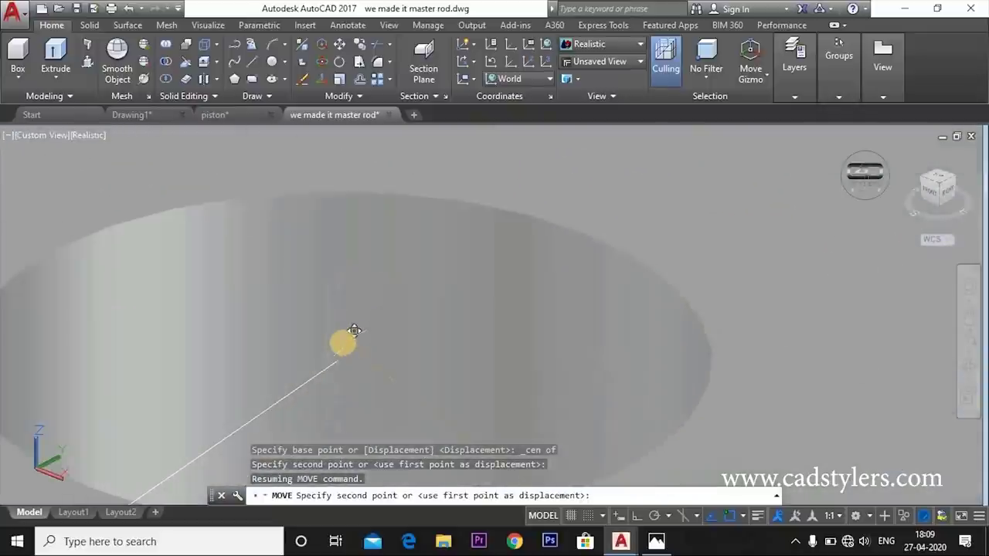
mouse_move(340, 367)
shift+middle_down()
mouse_move(347, 393)
mouse_move(349, 358)
shift+middle_up()
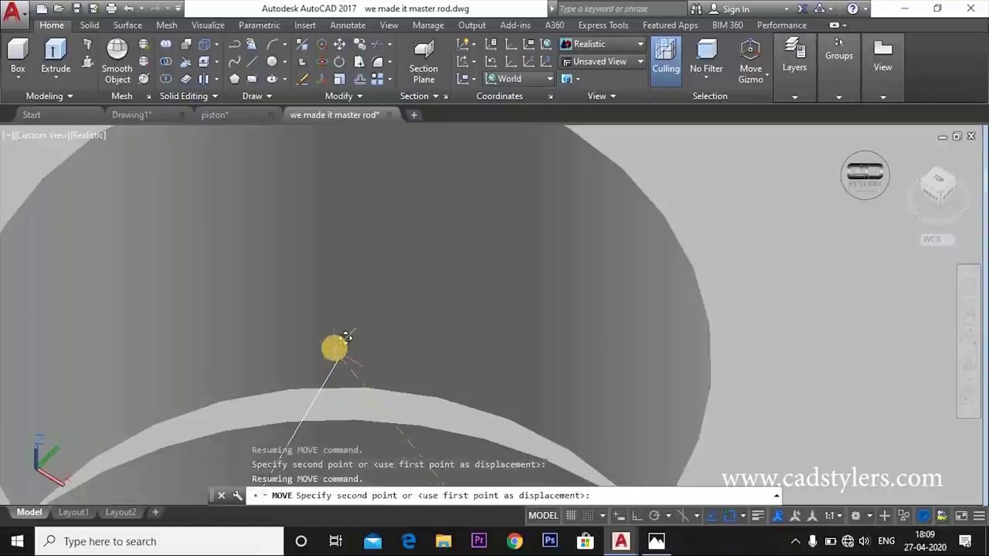
shift+right_click(384, 357)
click(352, 347)
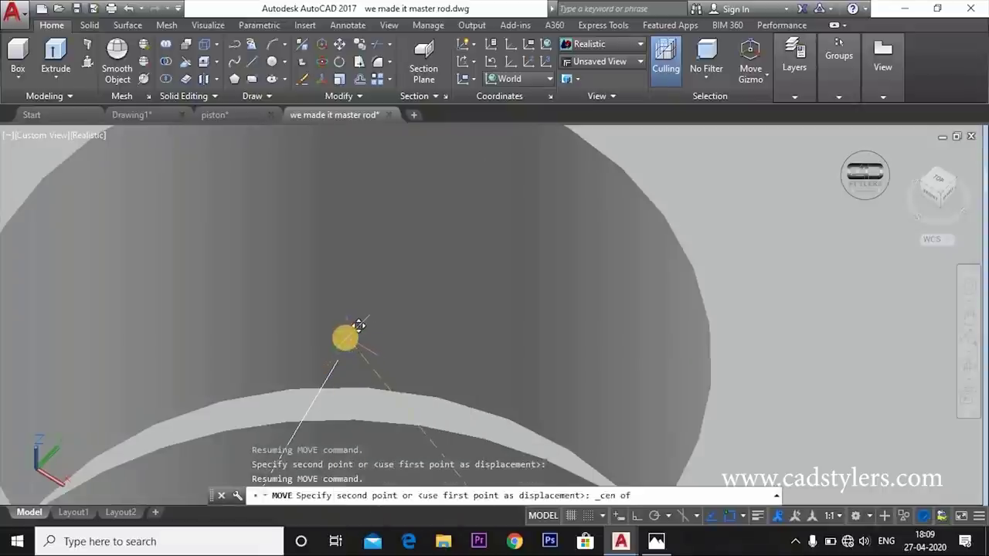
mouse_move(345, 376)
shift+middle_down()
mouse_move(367, 408)
mouse_move(349, 369)
mouse_move(376, 320)
mouse_move(360, 258)
mouse_move(347, 249)
mouse_move(349, 322)
shift+middle_up()
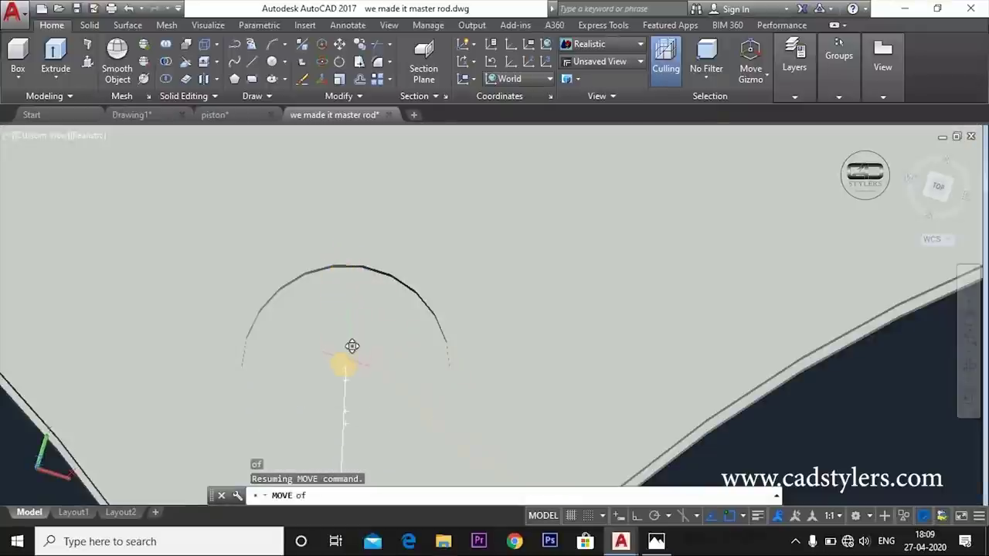
mouse_move(357, 356)
shift+middle_down()
mouse_move(343, 370)
mouse_move(402, 406)
mouse_move(459, 412)
mouse_move(424, 311)
mouse_move(420, 364)
shift+middle_up()
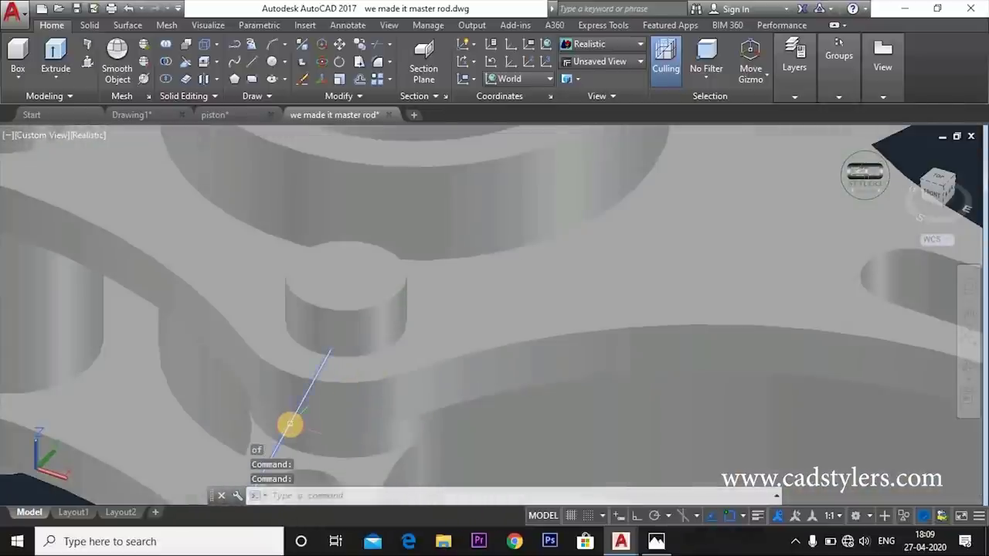
Step: Delete the construction lines on the left rod and through the piston
scroll(290, 422, down, 2)
scroll(293, 413, down, 10)
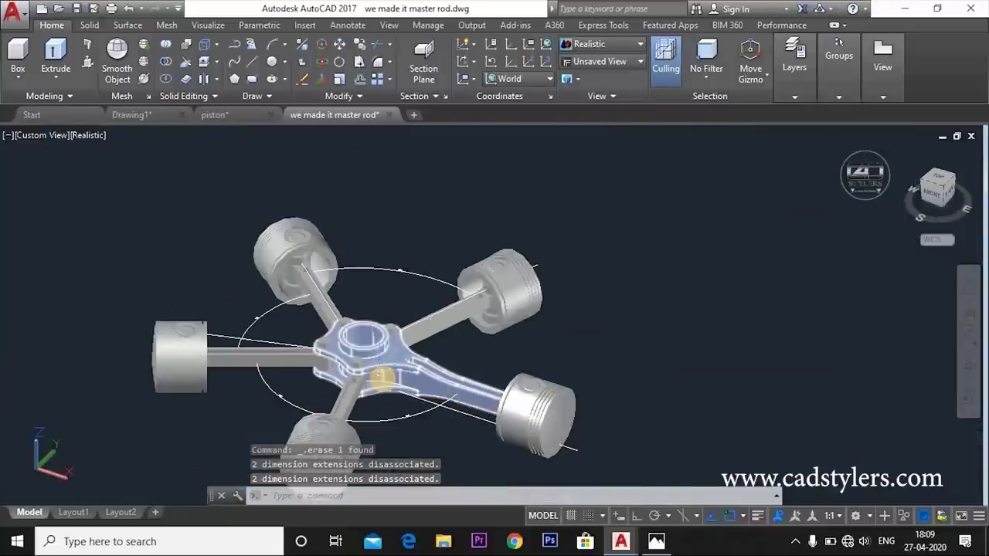
shift+middle_drag(437, 396, 309, 366)
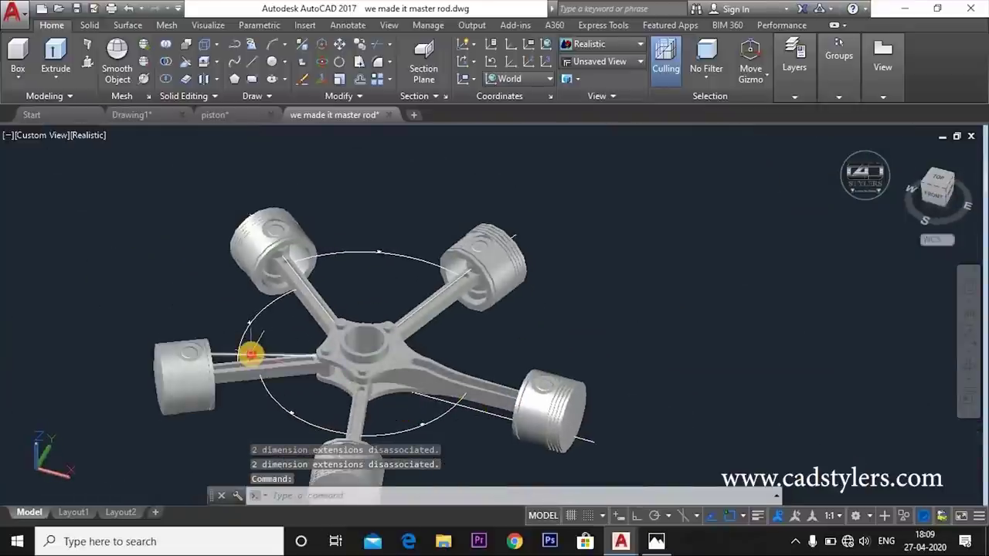
key(Delete)
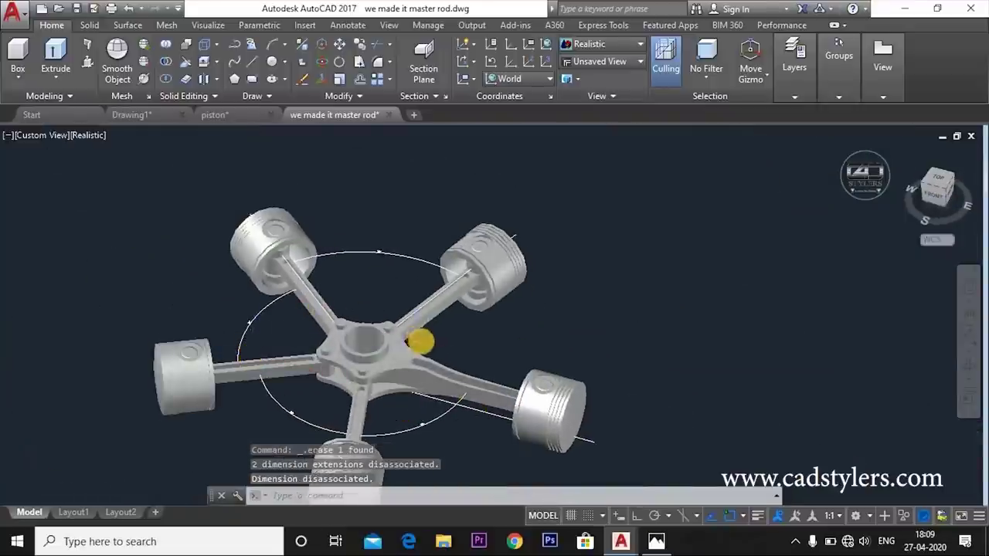
scroll(481, 389, down, 2)
scroll(486, 371, up, 2)
scroll(484, 366, up, 5)
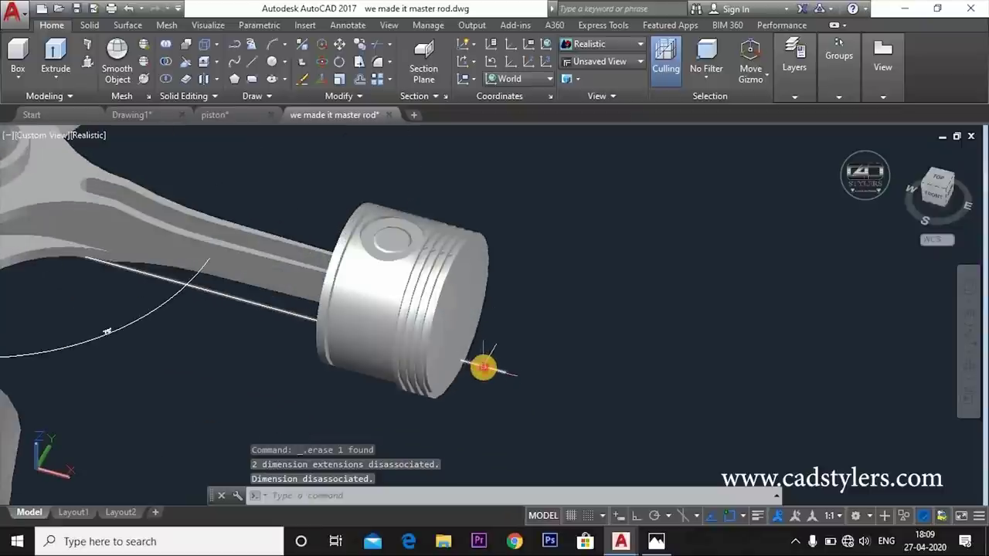
click(483, 367)
key(Delete)
Step: Delete the arc dimension near the piston and re-frame the assembly
scroll(486, 368, down, 3)
scroll(536, 345, down, 3)
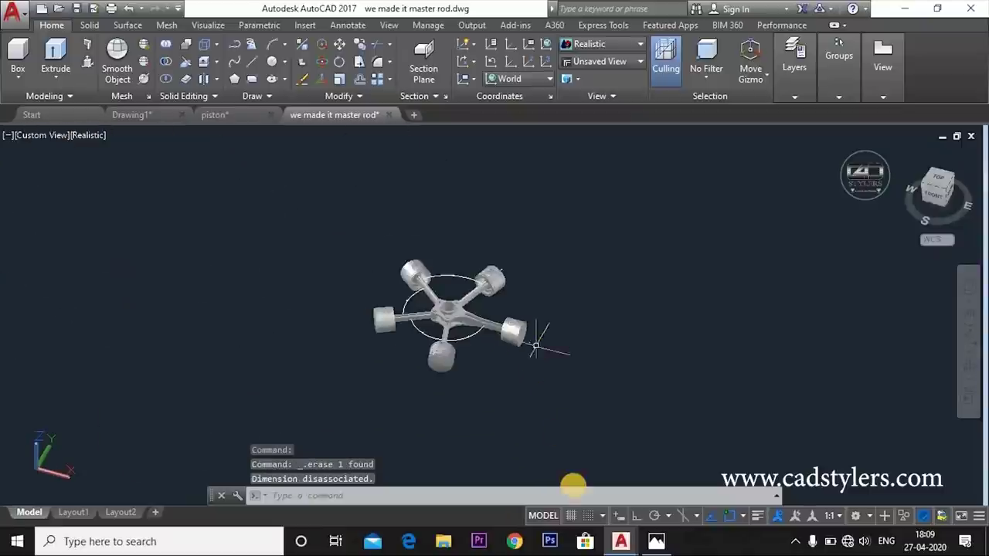
scroll(574, 484, up, 2)
scroll(534, 371, up, 5)
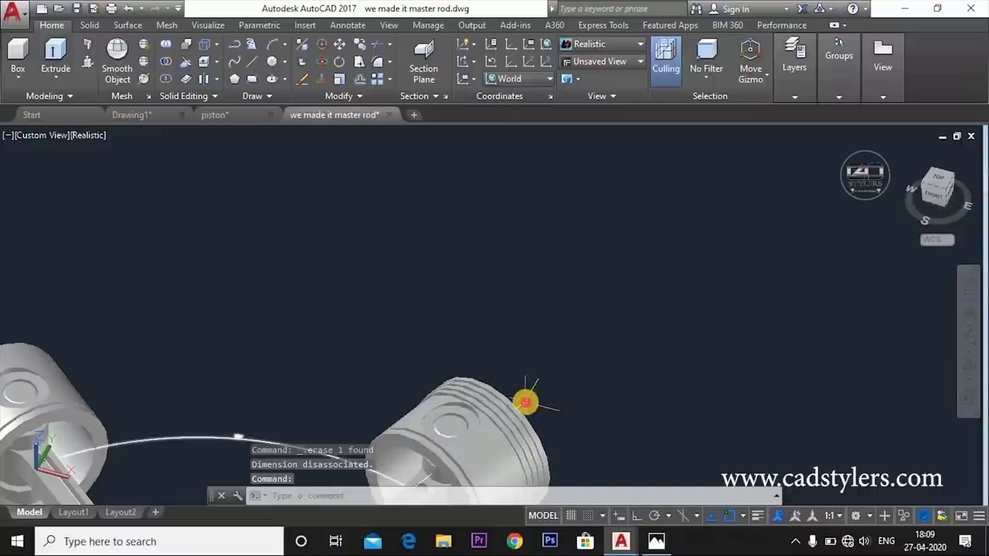
click(525, 401)
key(Delete)
scroll(592, 326, down, 5)
scroll(591, 330, up, 3)
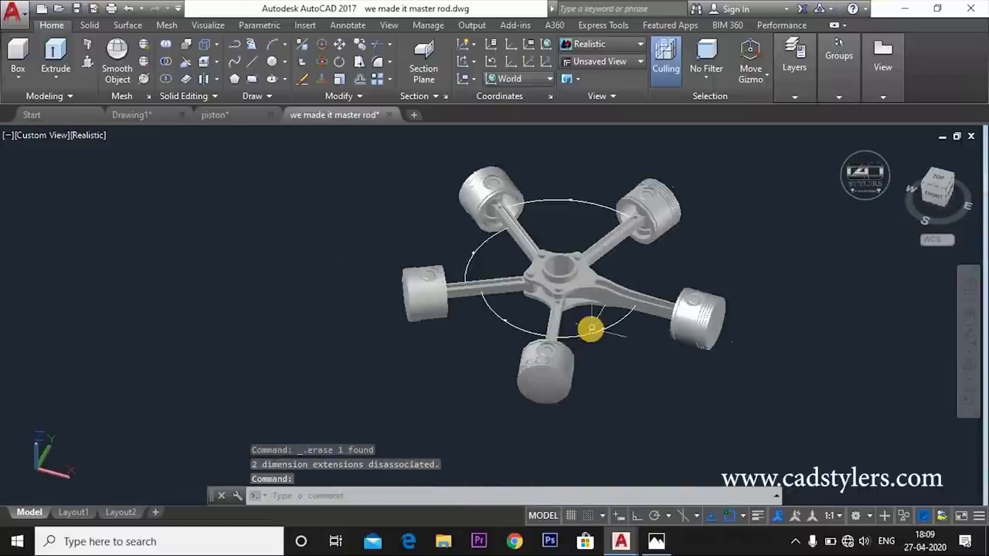
scroll(591, 330, up, 4)
mouse_move(595, 343)
middle_down()
mouse_move(557, 412)
mouse_move(595, 353)
mouse_move(641, 358)
mouse_move(562, 318)
mouse_move(541, 327)
mouse_move(610, 306)
mouse_move(613, 336)
mouse_move(655, 306)
mouse_move(572, 358)
mouse_move(638, 307)
mouse_move(414, 322)
mouse_move(386, 267)
mouse_move(489, 376)
mouse_move(587, 341)
mouse_move(640, 423)
middle_up()
scroll(593, 357, down, 5)
scroll(601, 354, up, 5)
scroll(637, 361, down, 5)
scroll(634, 359, up, 3)
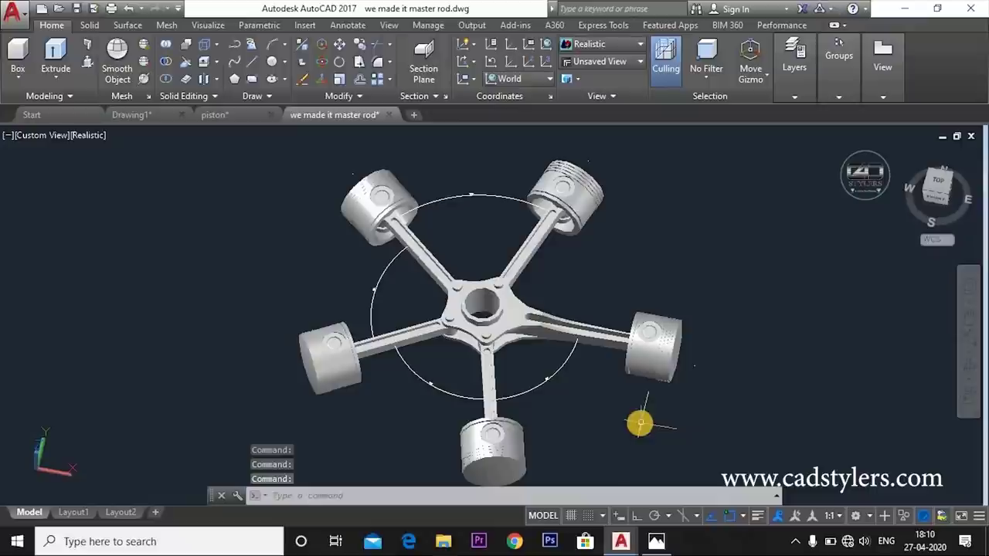
Step: Rotate the assembly with the constrained Orbit mode from the Navigation Bar
click(969, 378)
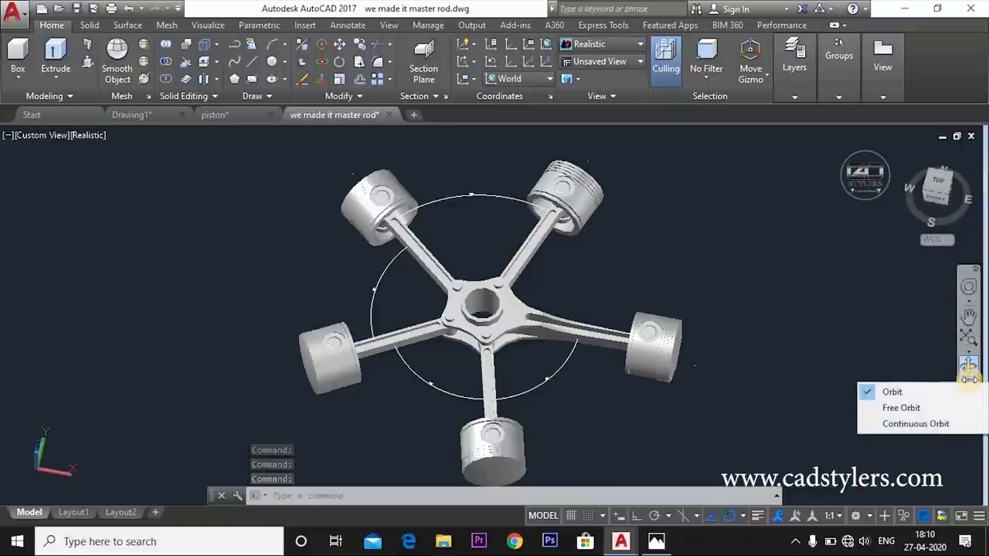
click(907, 392)
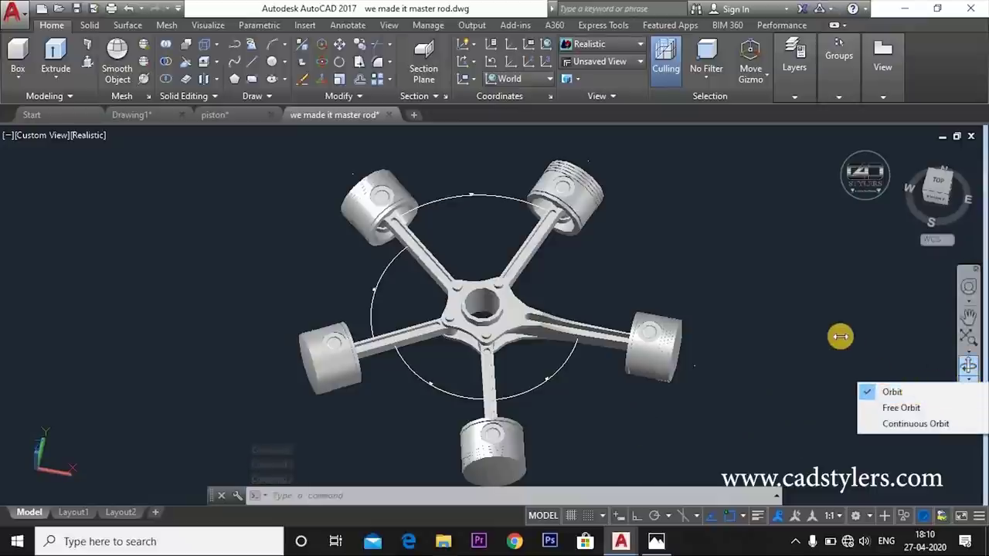
click(894, 392)
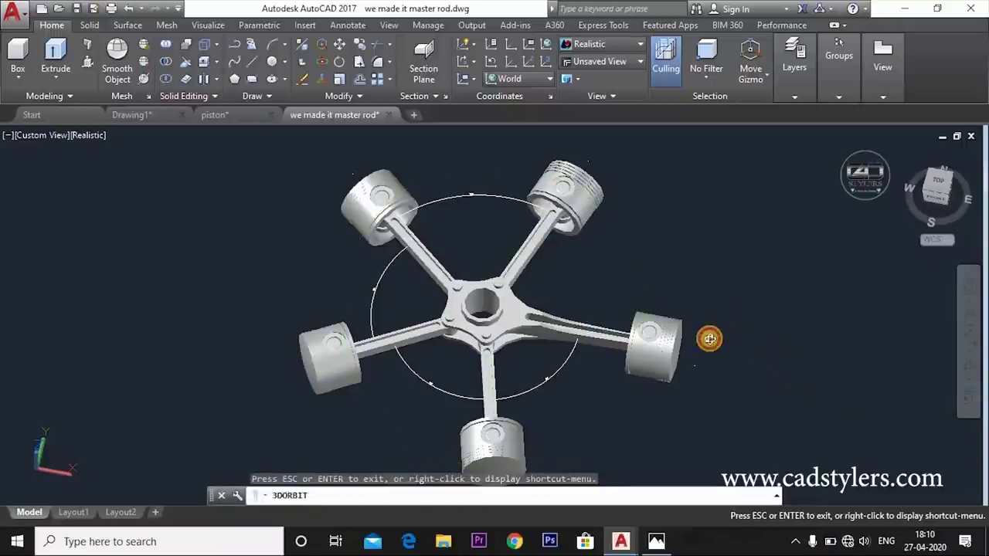
mouse_move(709, 338)
mouse_down()
mouse_move(629, 369)
mouse_move(675, 362)
mouse_move(713, 316)
mouse_move(601, 351)
mouse_move(692, 340)
mouse_up()
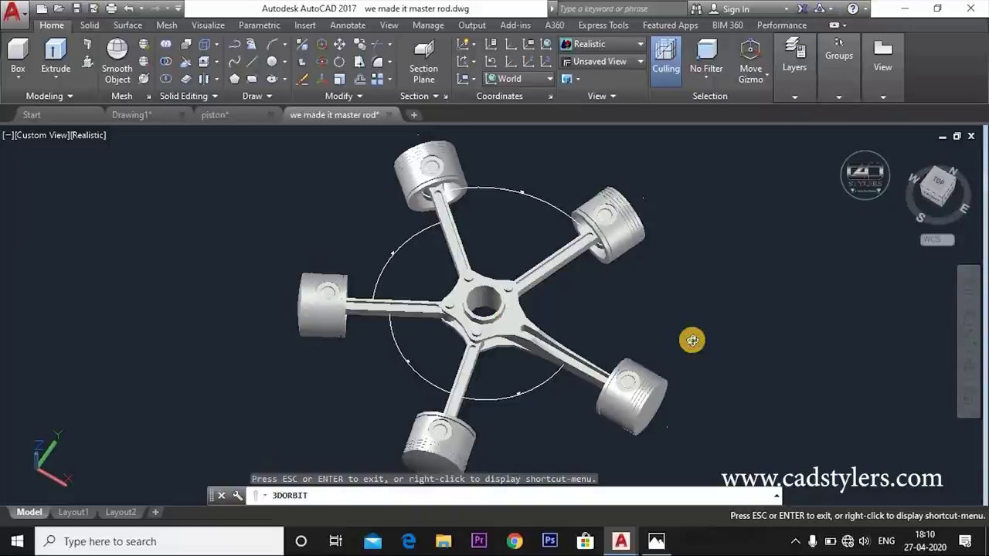
Step: Free Orbit the assembly to show all five pistons, then set the ViewCube TOP view
click(969, 380)
click(910, 410)
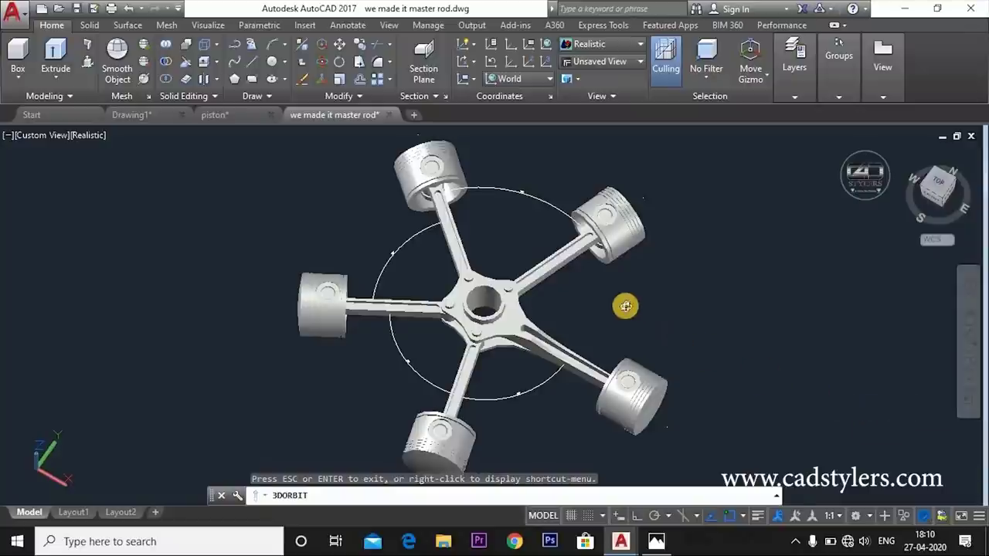
drag(613, 311, 525, 253)
mouse_move(418, 270)
mouse_down()
mouse_move(653, 319)
mouse_move(670, 340)
mouse_up()
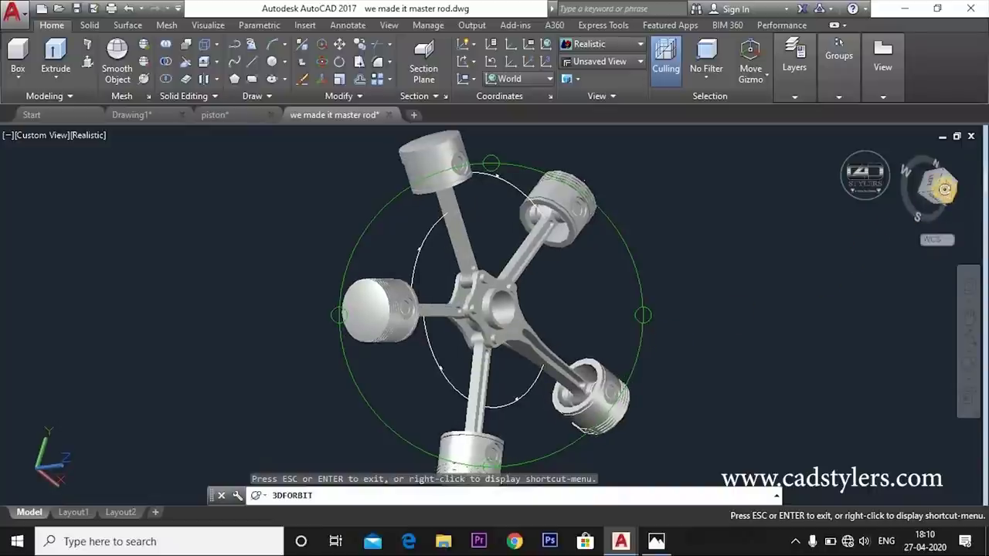
key(Escape)
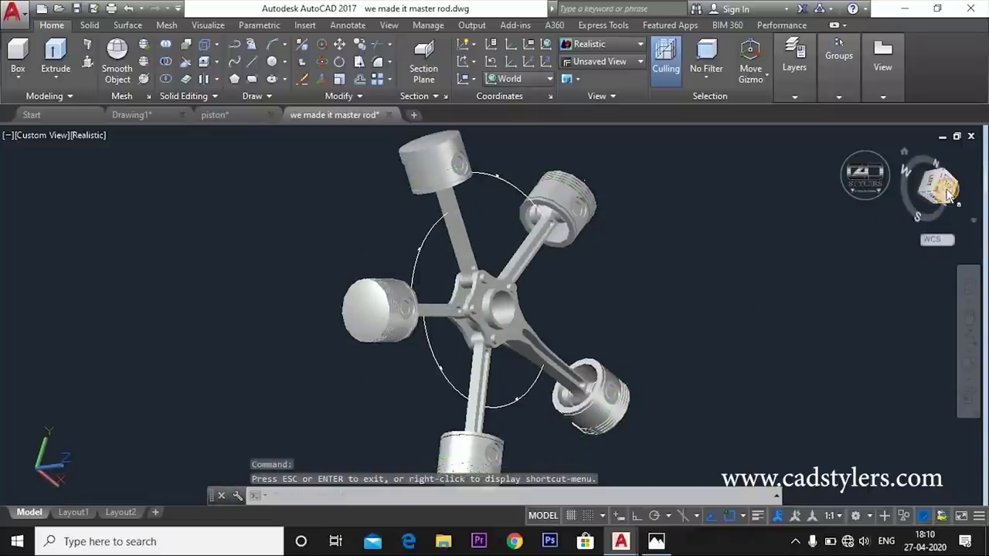
click(952, 193)
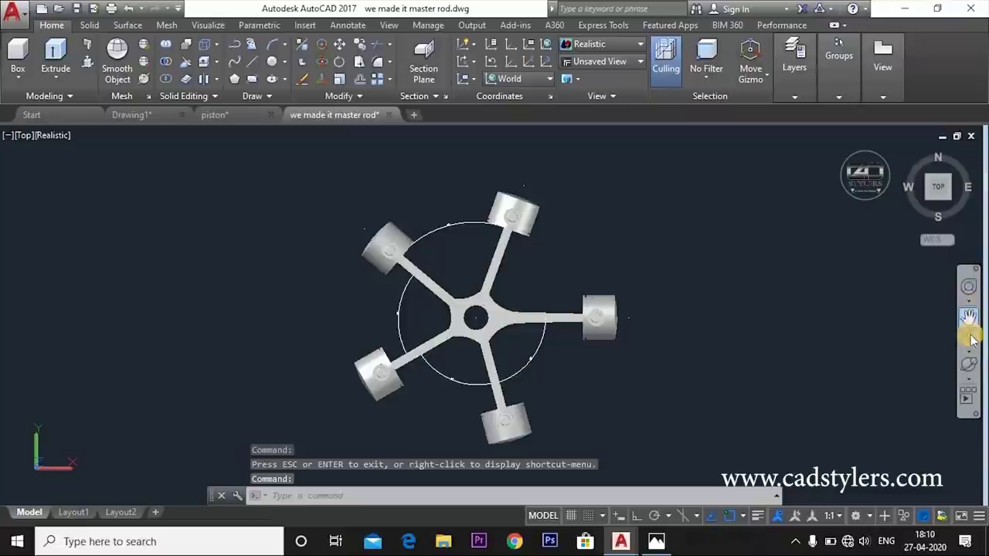
Step: Spin the model with Continuous Orbit, stop it, return to ViewCube TOP, and tilt into 3D
click(970, 383)
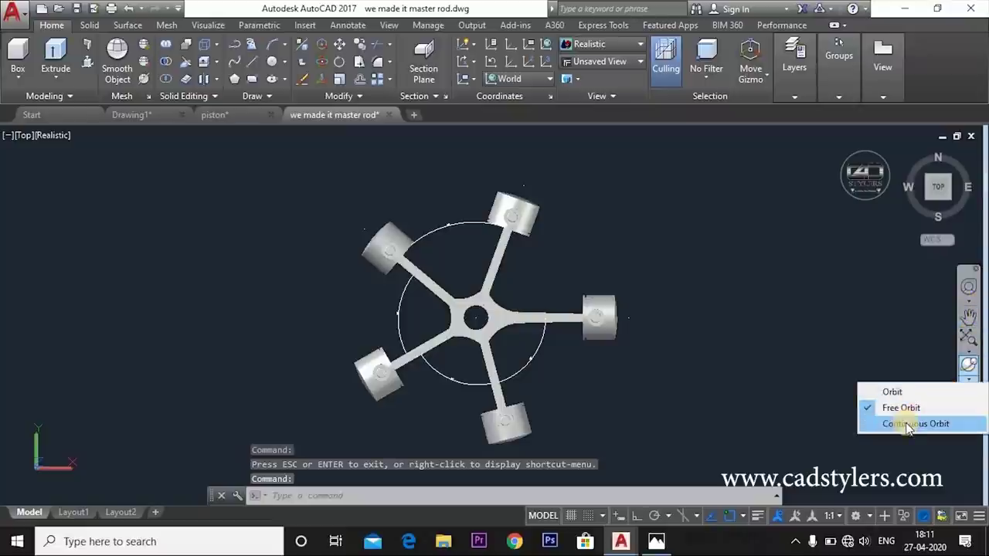
click(909, 424)
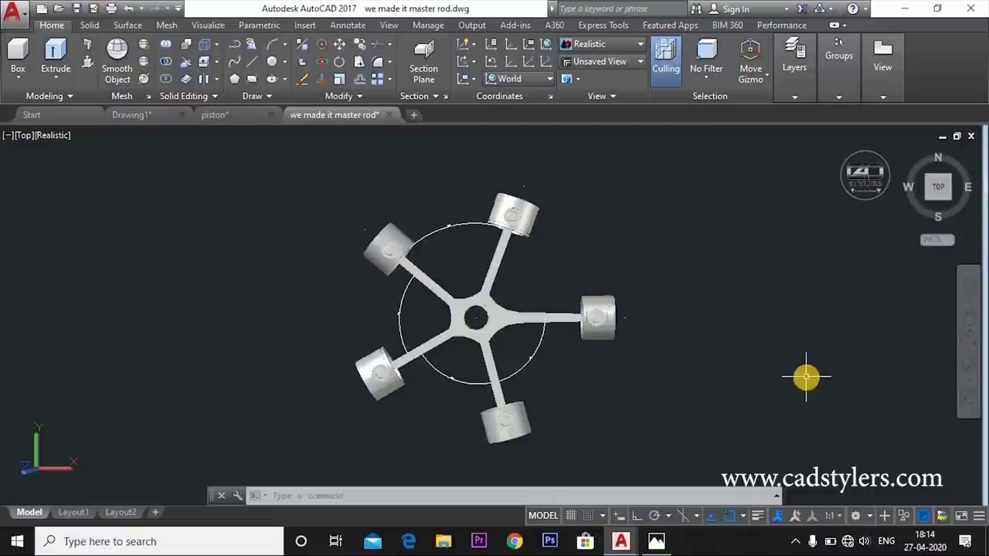
click(968, 365)
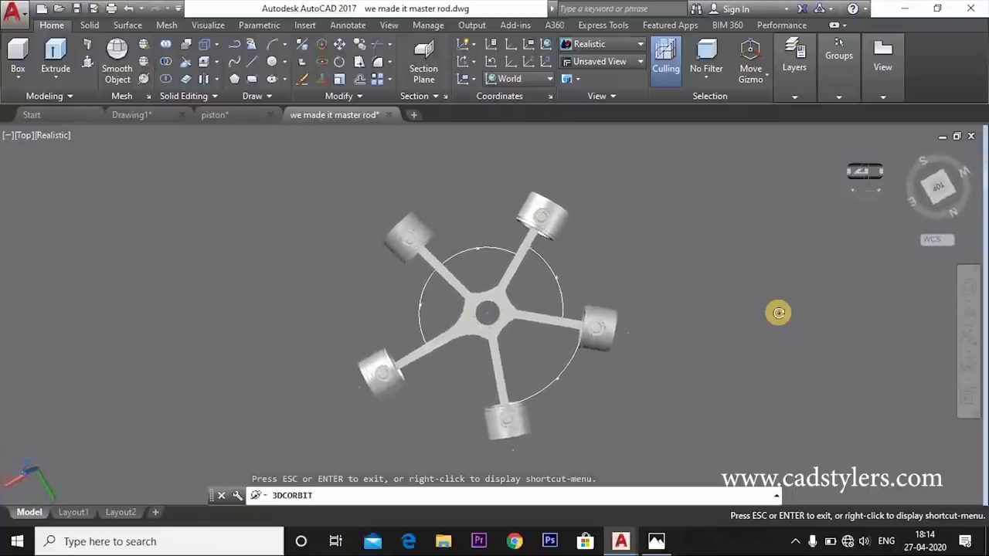
key(Escape)
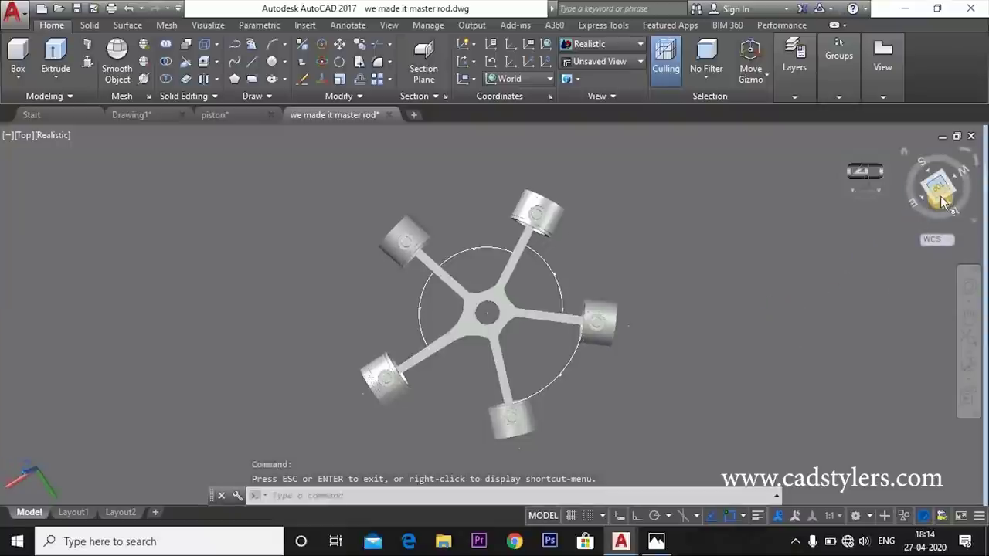
key(Escape)
click(946, 184)
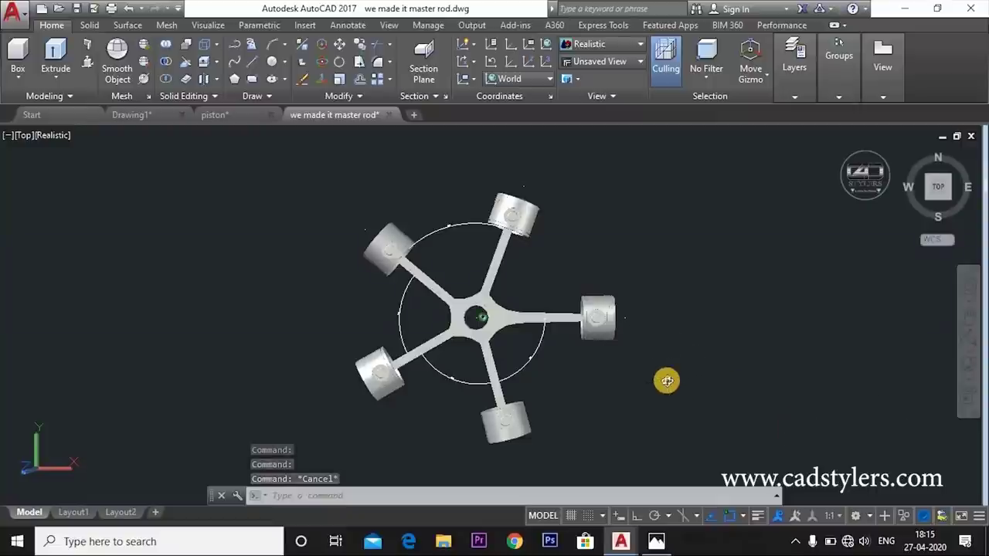
shift+middle_drag(667, 380, 651, 342)
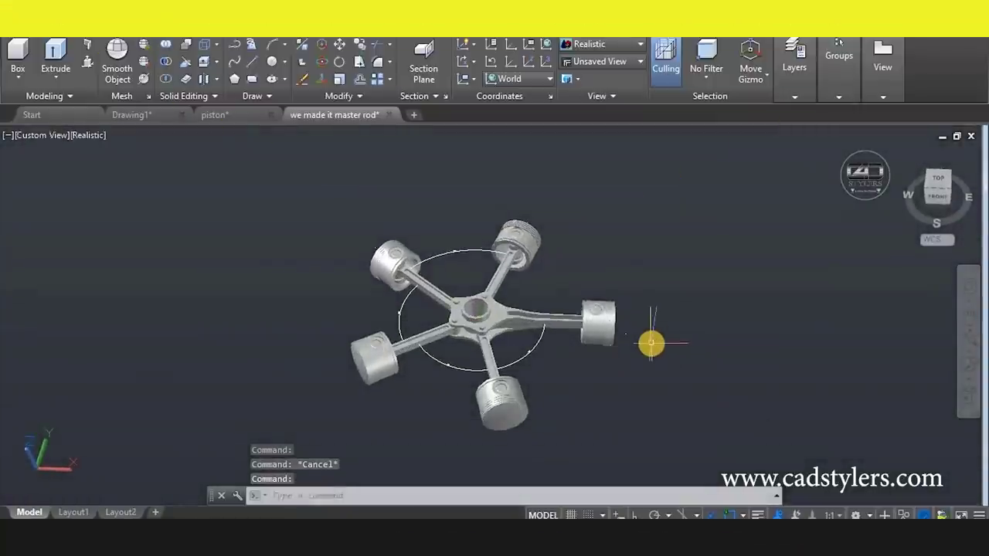